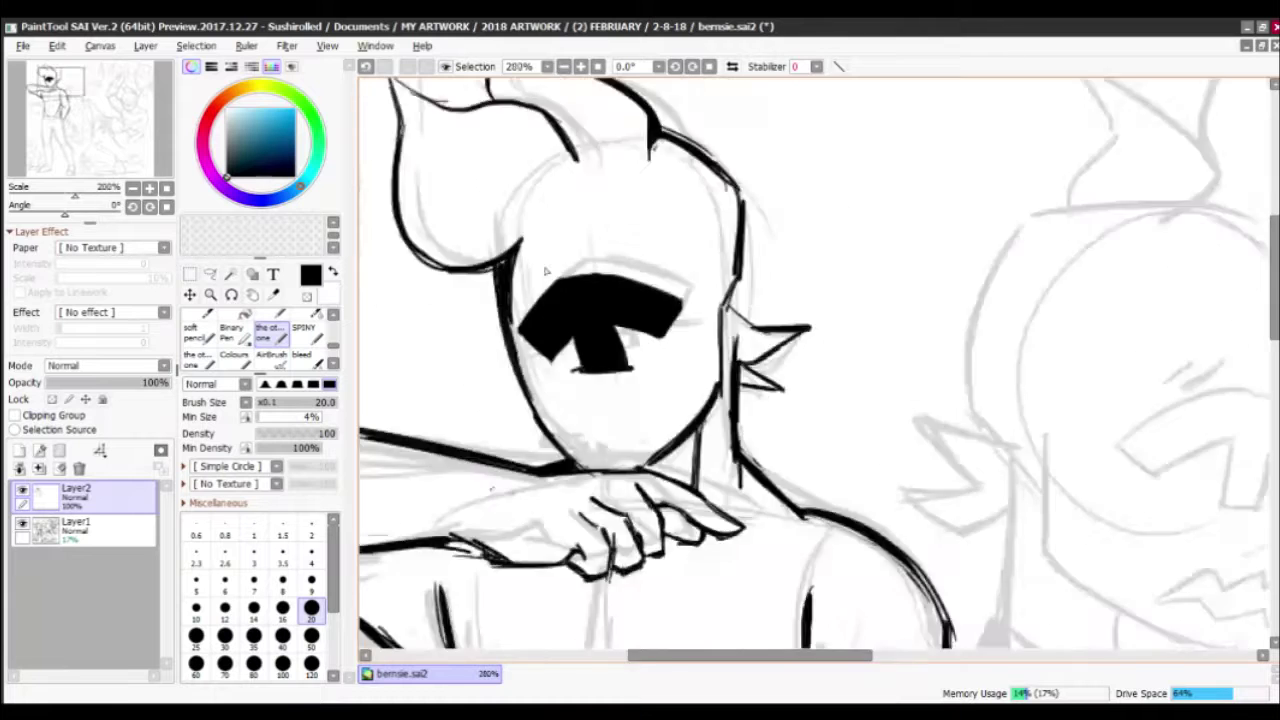
# Fill out the black eye shape's stem and trim its edges with the transparent colour
pyautogui.scroll(5, 700, 480)
pyautogui.moveTo(713, 492); pyautogui.dragTo(790, 440)
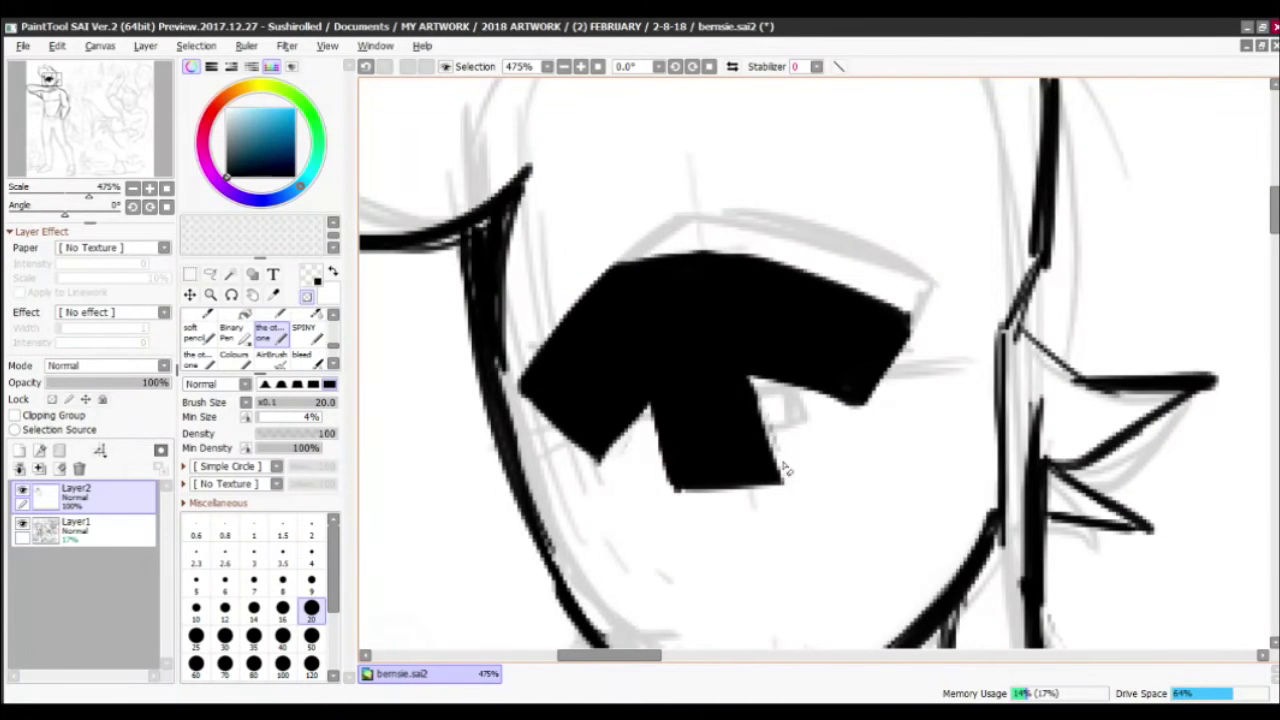
pyautogui.press('x')
pyautogui.moveTo(760, 400)
pyautogui.mouseDown()
pyautogui.moveTo(714, 406)
pyautogui.moveTo(606, 457)
pyautogui.mouseUp()
pyautogui.press('x')
pyautogui.press('x')
# Ink the hand resting on the hip at the end of the bent arm
pyautogui.scroll(-10, 602, 314)
pyautogui.scroll(5, 602, 314)
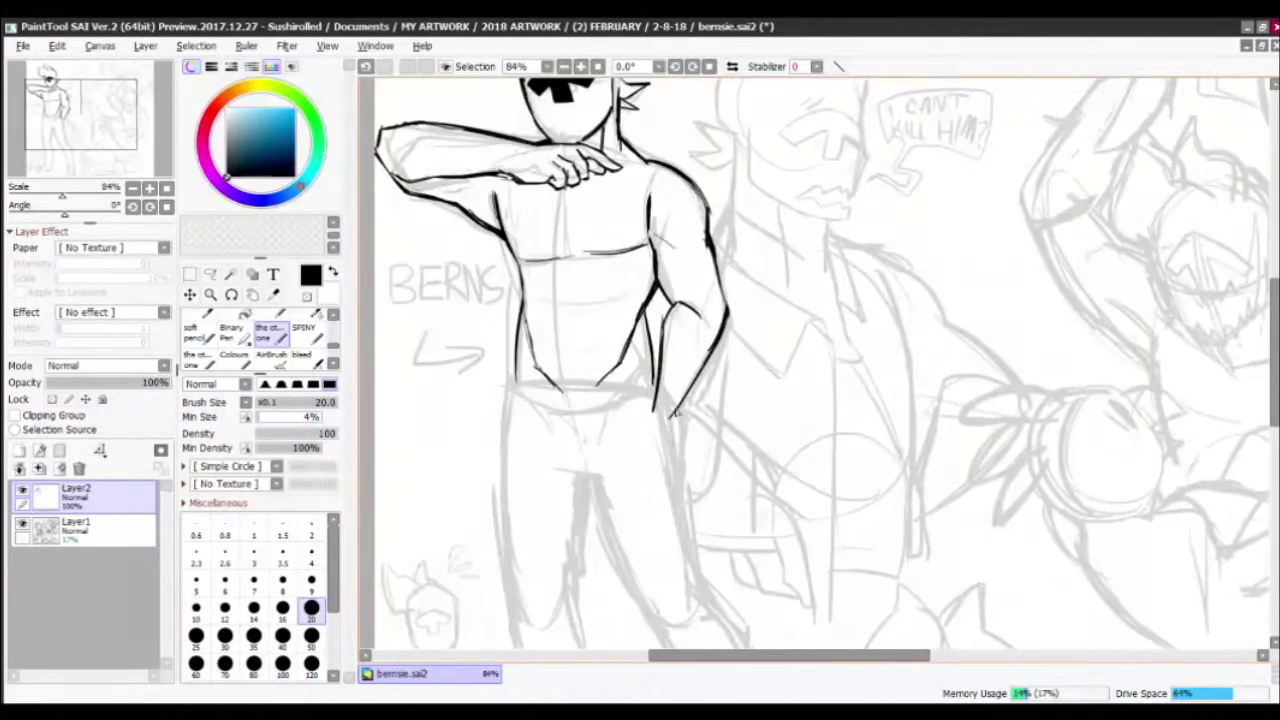
pyautogui.scroll(3, 625, 355)
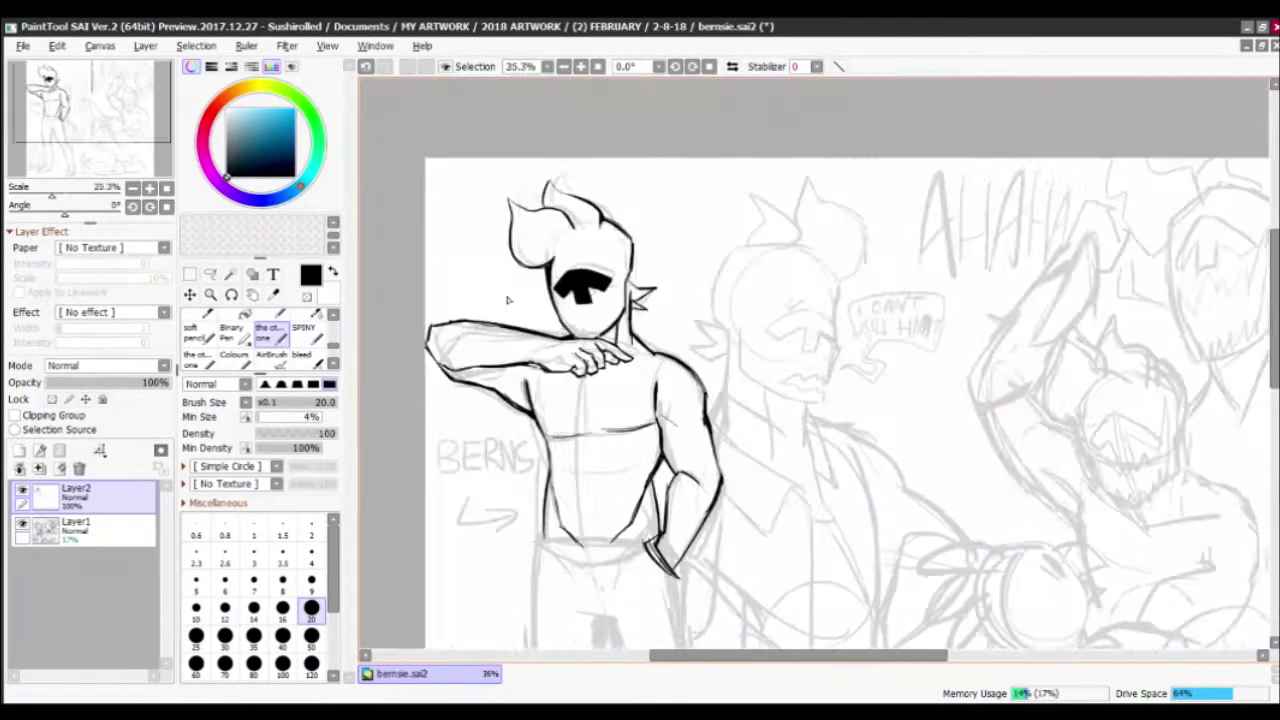
# Erase stray marks around the chin and redraw the raised forearm's upper contour up to the face
pyautogui.press('x')
pyautogui.moveTo(638, 342); pyautogui.dragTo(690, 348)
pyautogui.press('x')
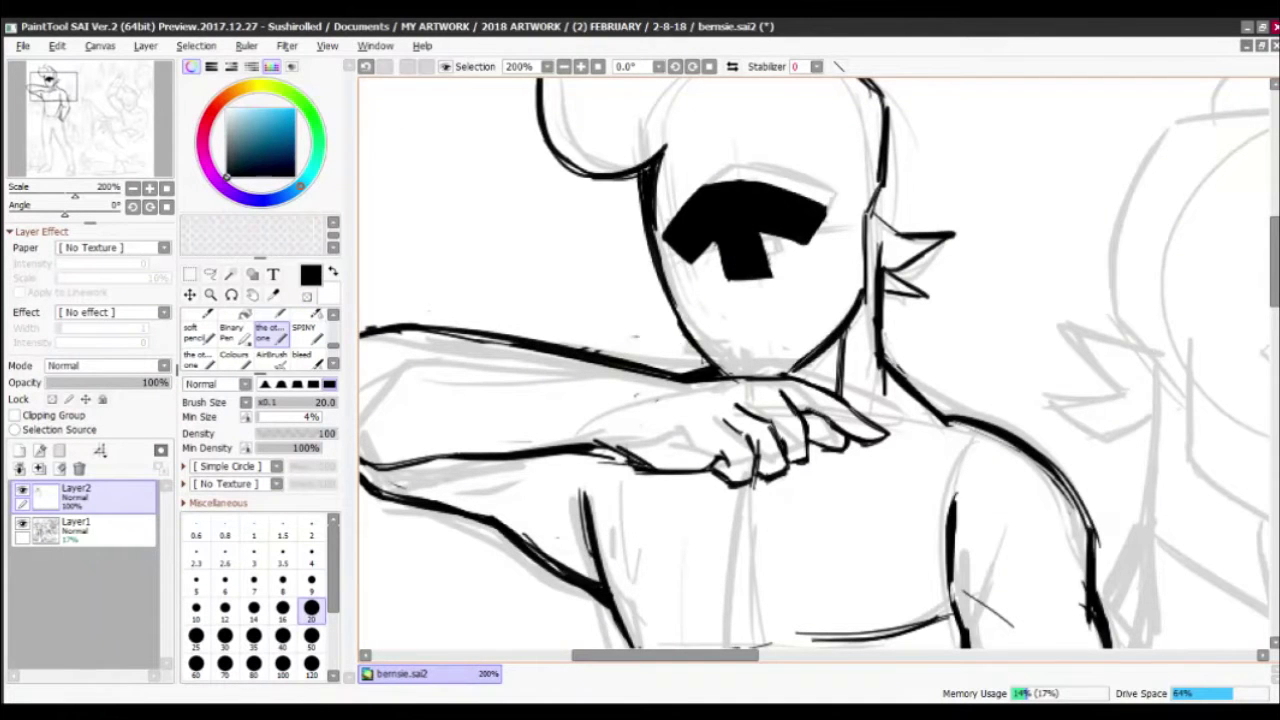
pyautogui.moveTo(558, 340); pyautogui.dragTo(704, 360)
pyautogui.scroll(-6, 708, 300)
pyautogui.scroll(4, 708, 300)
pyautogui.press('x')
pyautogui.press('x')
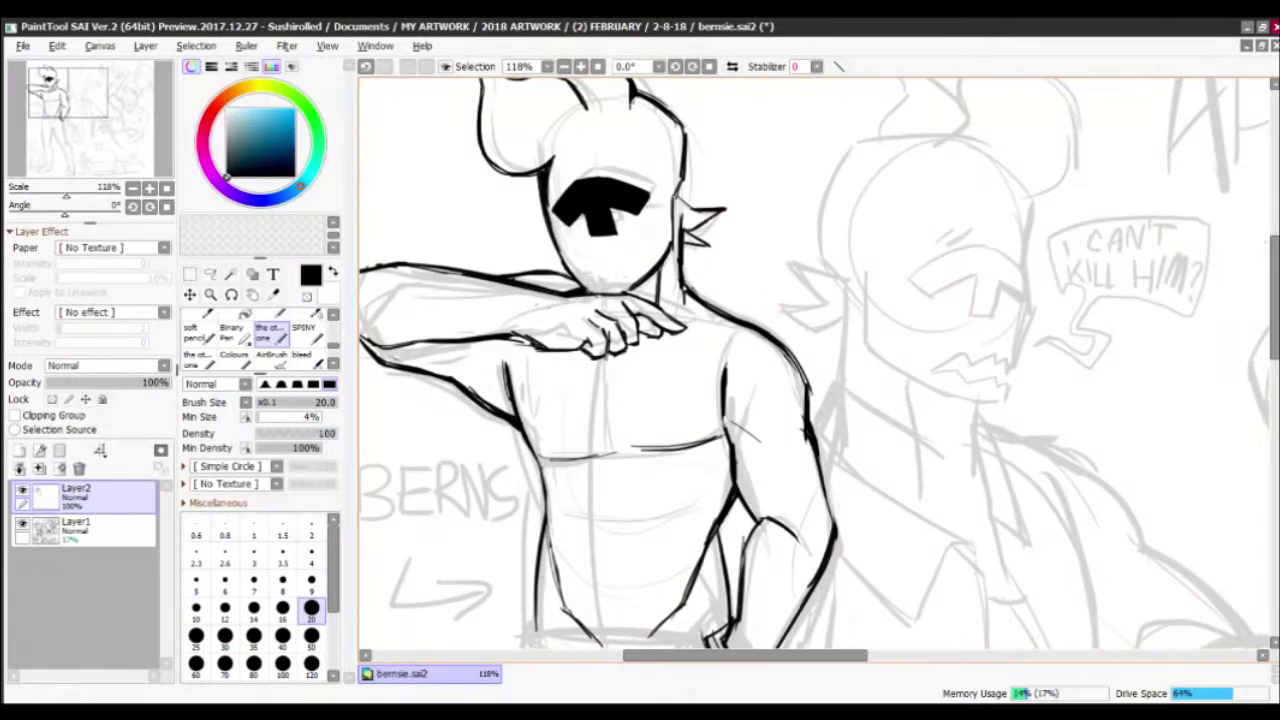
# Mirror the canvas view to check the figure's proportions, and restore the normal orientation
pyautogui.scroll(-5, 465, 278)
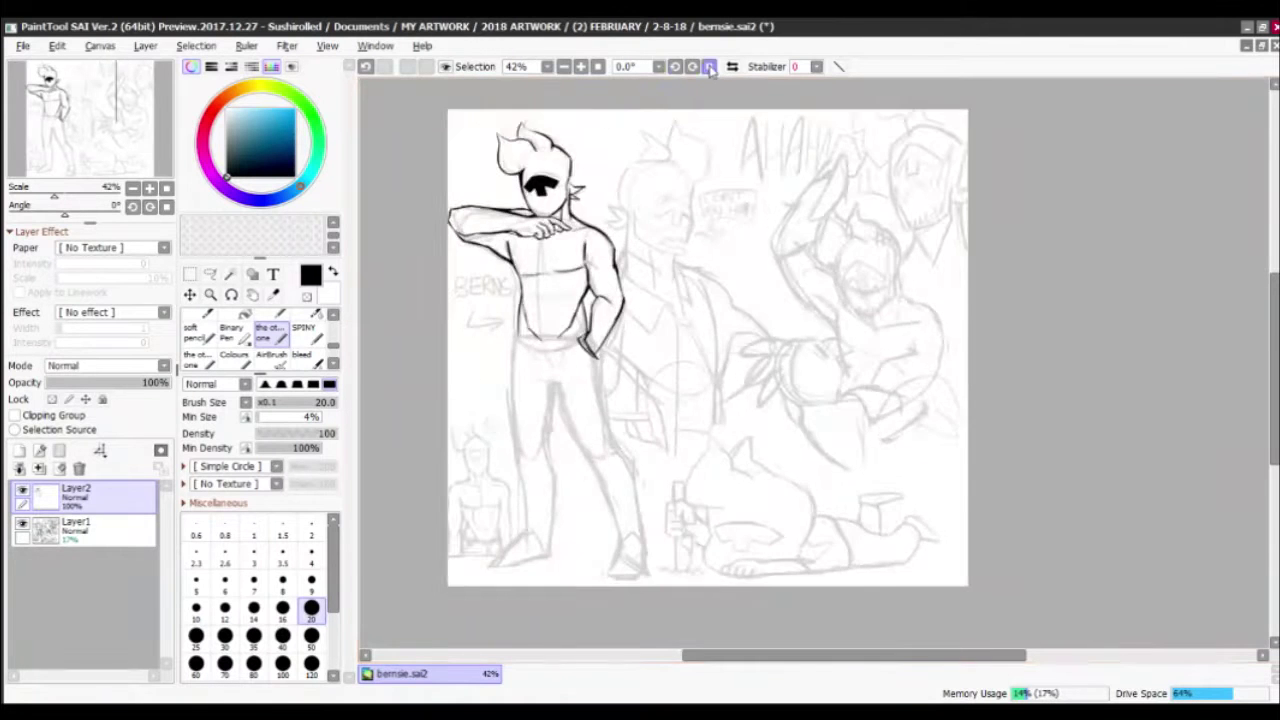
pyautogui.click(732, 66)
pyautogui.click(732, 66)
pyautogui.scroll(4, 690, 365)
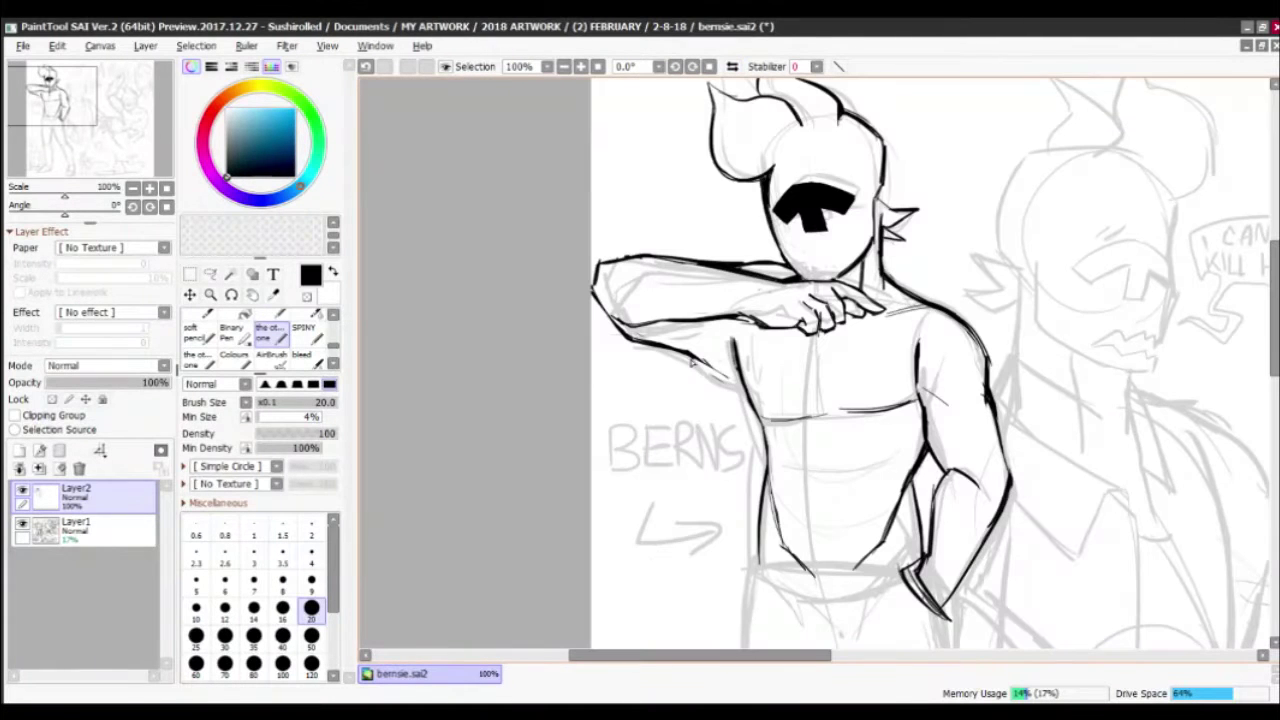
# Thicken the raised arm's elbow and underside lines, and ink the elbow crease on the bent arm
pyautogui.scroll(6, 743, 340)
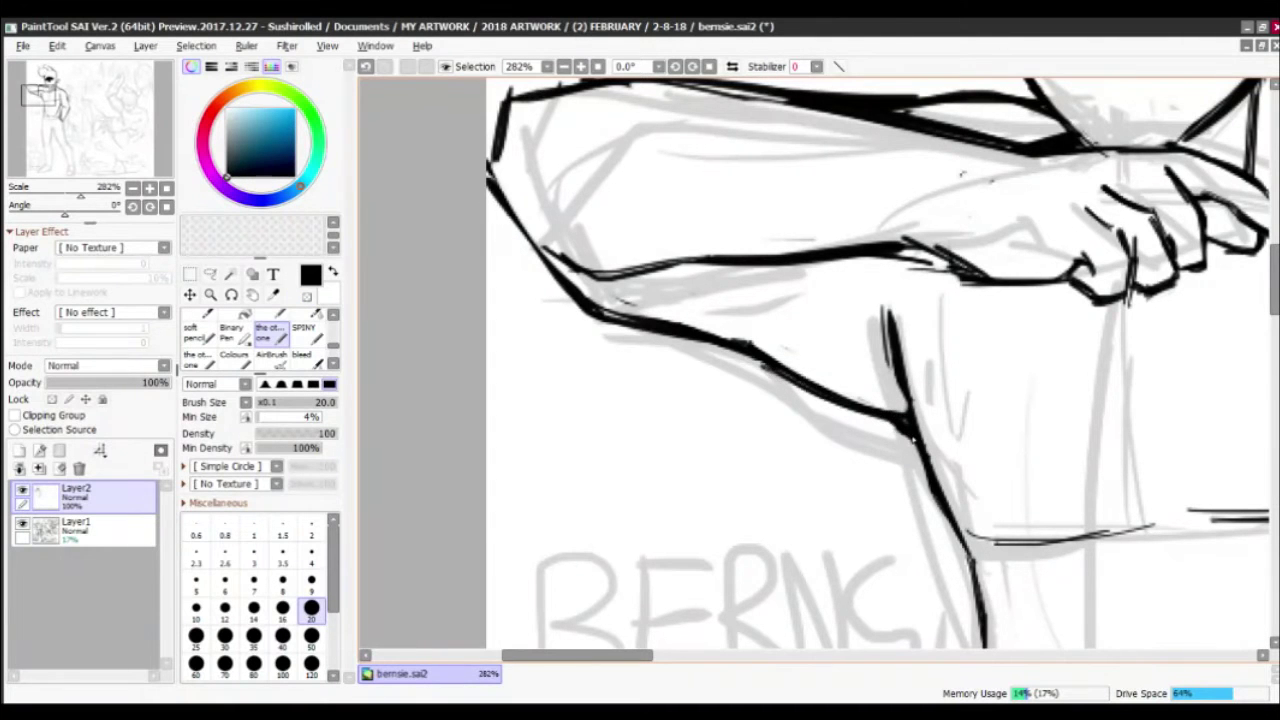
pyautogui.scroll(-4, 750, 349)
pyautogui.scroll(6, 520, 400)
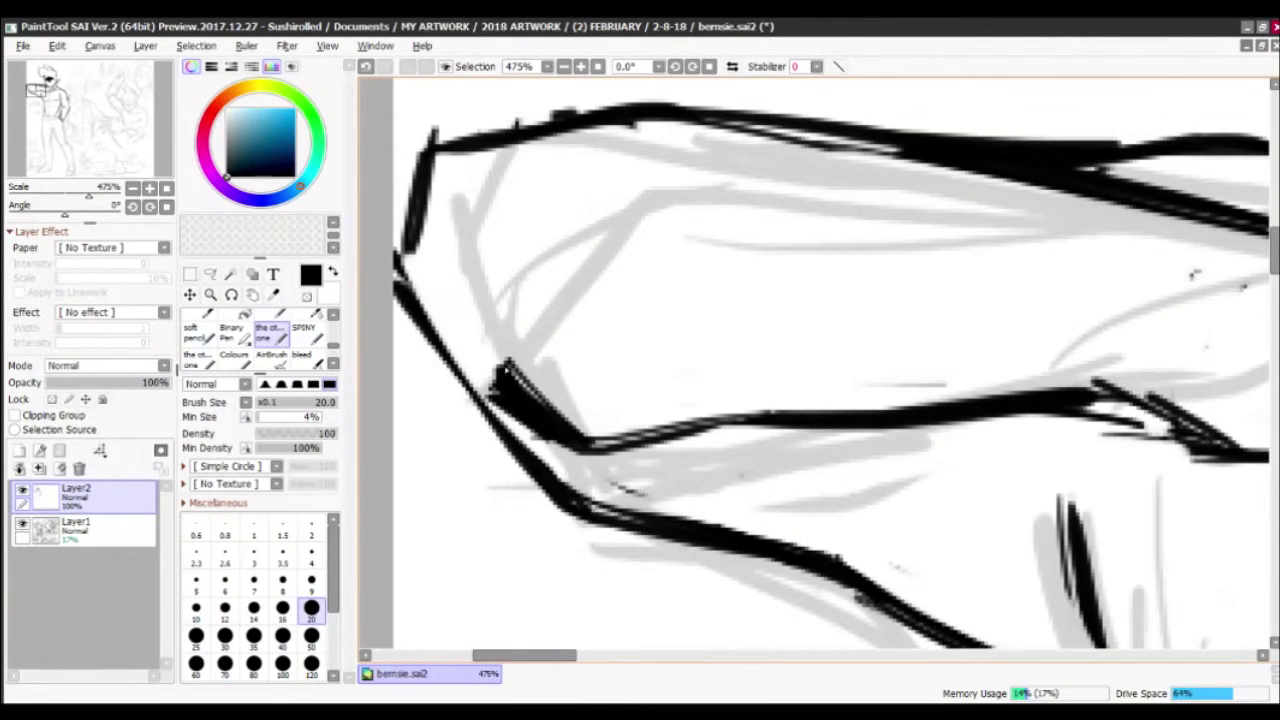
pyautogui.scroll(-8, 520, 400)
pyautogui.scroll(6, 777, 394)
pyautogui.moveTo(715, 486); pyautogui.dragTo(800, 450)
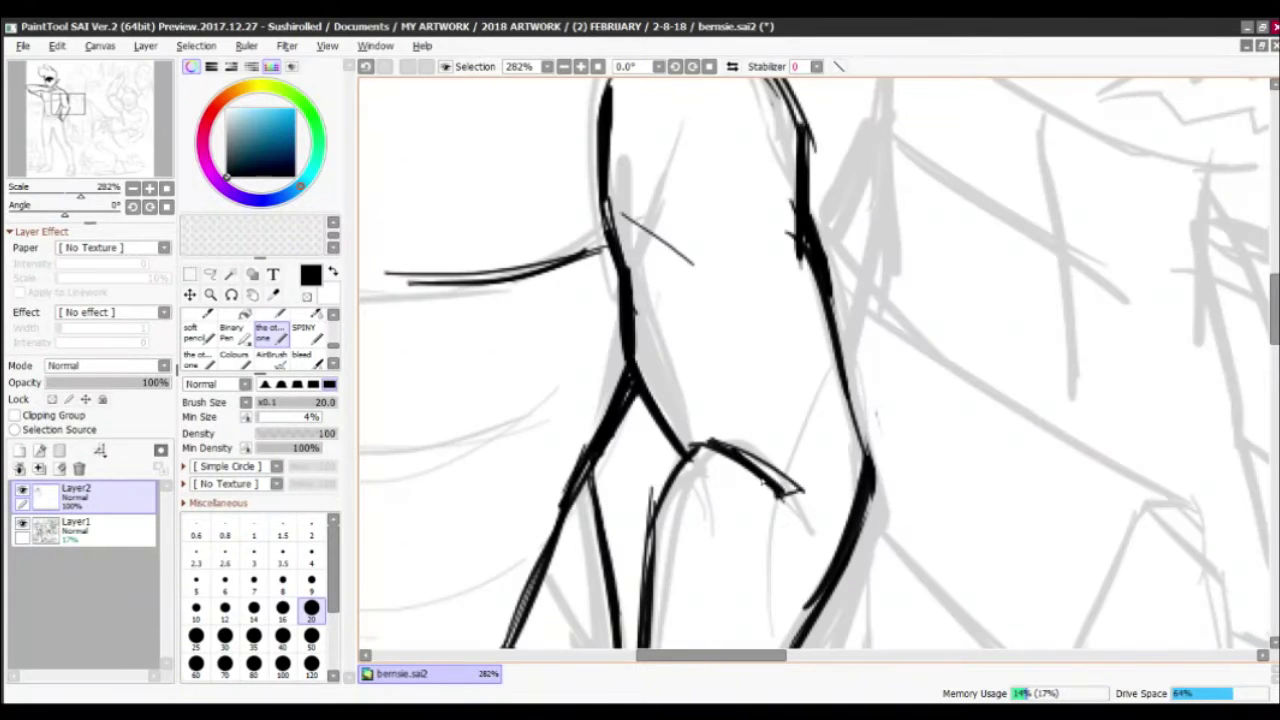
pyautogui.scroll(-7, 643, 305)
# Reinforce the outline of the horned hair with thicker black strokes along its curves
pyautogui.scroll(7, 643, 305)
pyautogui.moveTo(580, 343); pyautogui.dragTo(688, 366)
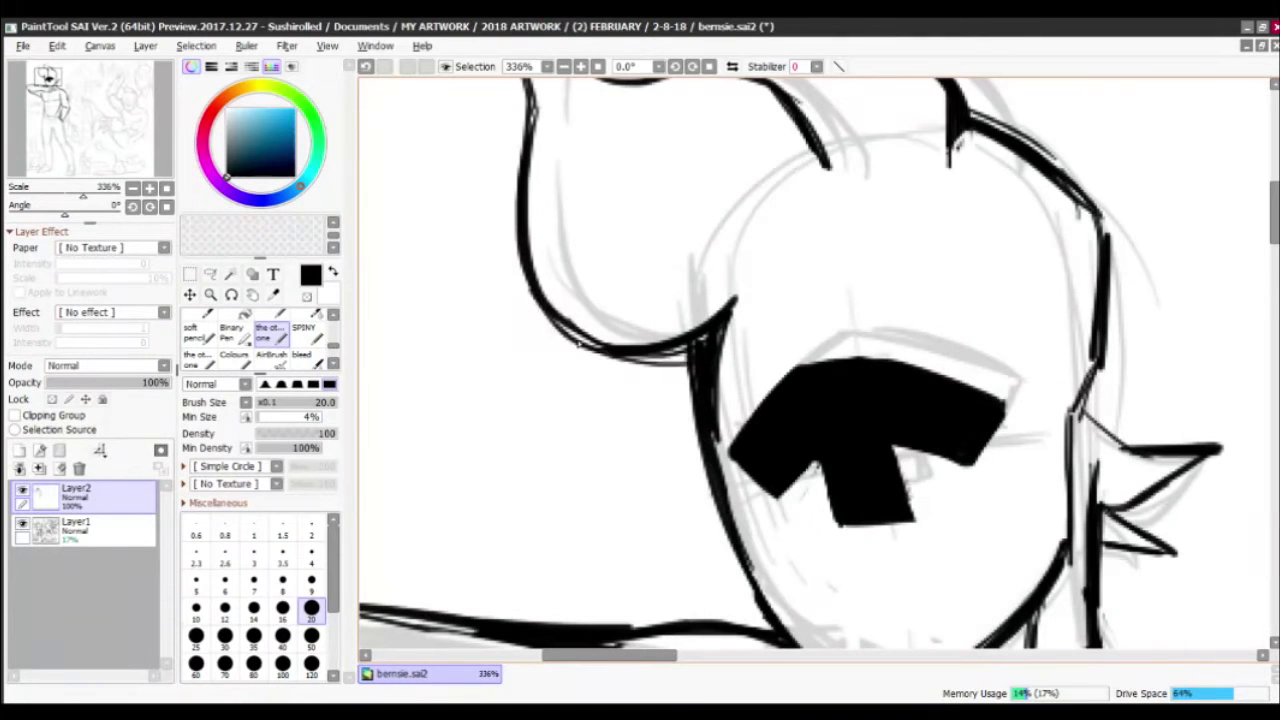
pyautogui.moveTo(540, 318); pyautogui.dragTo(678, 358)
pyautogui.scroll(-6, 678, 358)
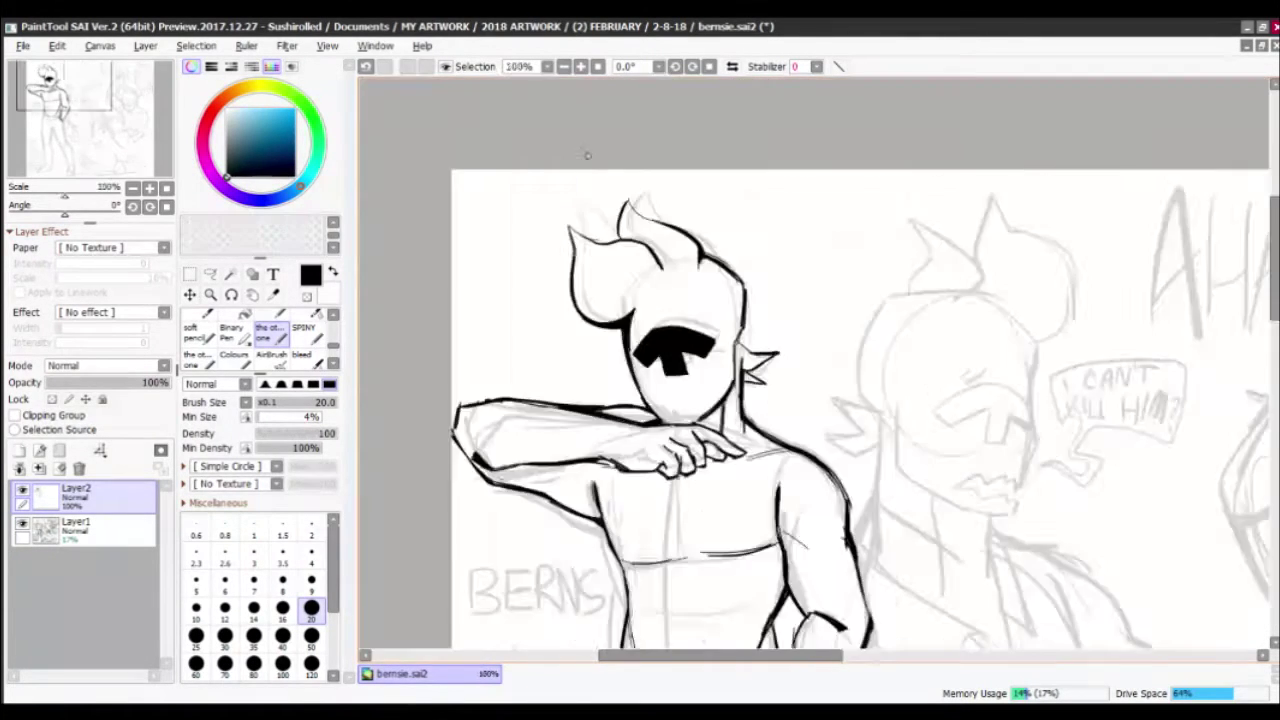
pyautogui.scroll(6, 853, 432)
pyautogui.moveTo(850, 380); pyautogui.dragTo(882, 446)
pyautogui.scroll(-6, 640, 352)
# Ink the torso's vertical centre line from the chest down to the lower abdomen
pyautogui.scroll(3, 640, 352)
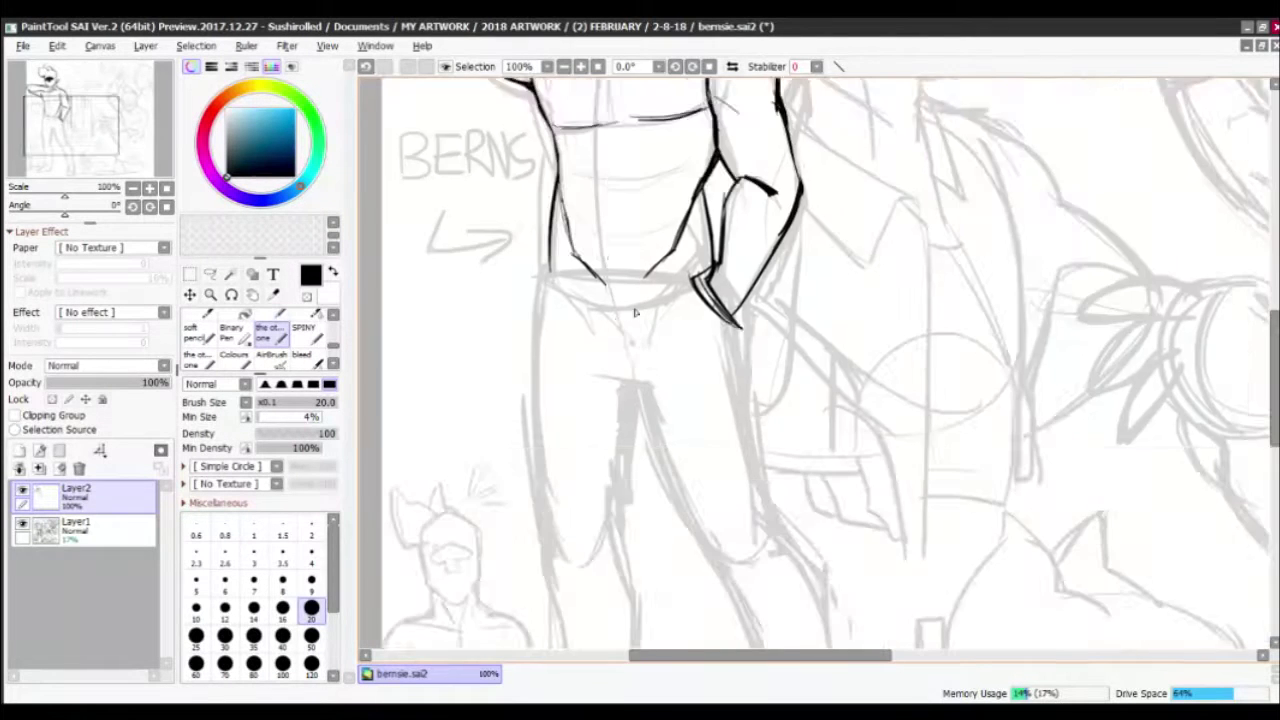
pyautogui.scroll(3, 640, 352)
pyautogui.moveTo(650, 300); pyautogui.dragTo(665, 414)
pyautogui.press('-')
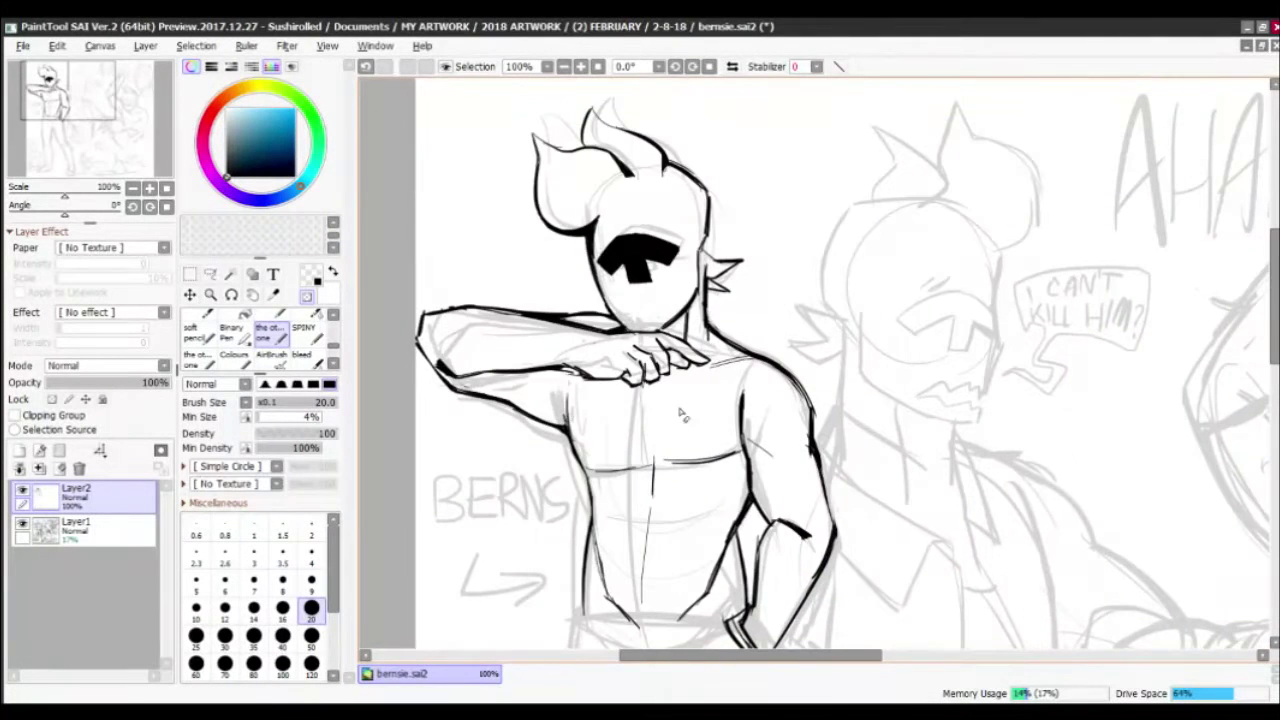
pyautogui.scroll(-5, 680, 415)
pyautogui.press('-')
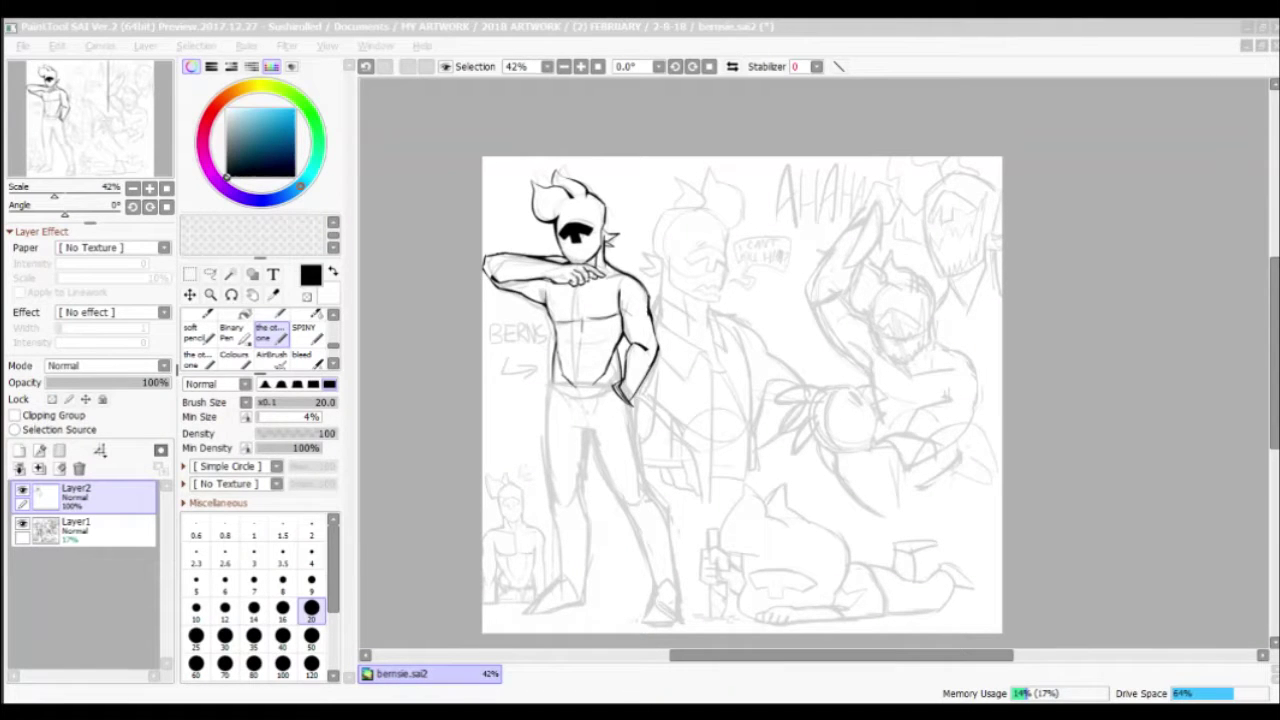
# Ink the left leg's outer thigh, its inner thigh line and the horizontal crotch crease
pyautogui.scroll(6, 600, 300)
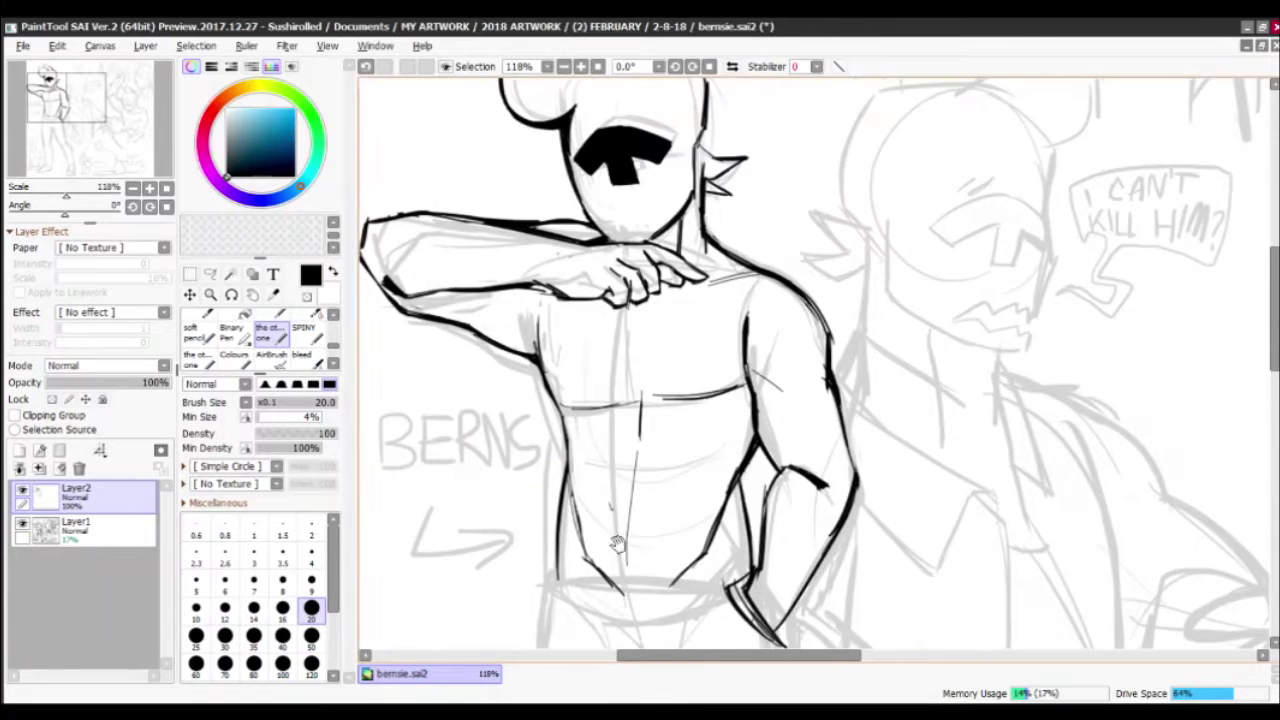
pyautogui.moveTo(650, 605); pyautogui.dragTo(655, 291)
pyautogui.moveTo(650, 450); pyautogui.dragTo(679, 293)
pyautogui.moveTo(592, 470); pyautogui.dragTo(566, 220)
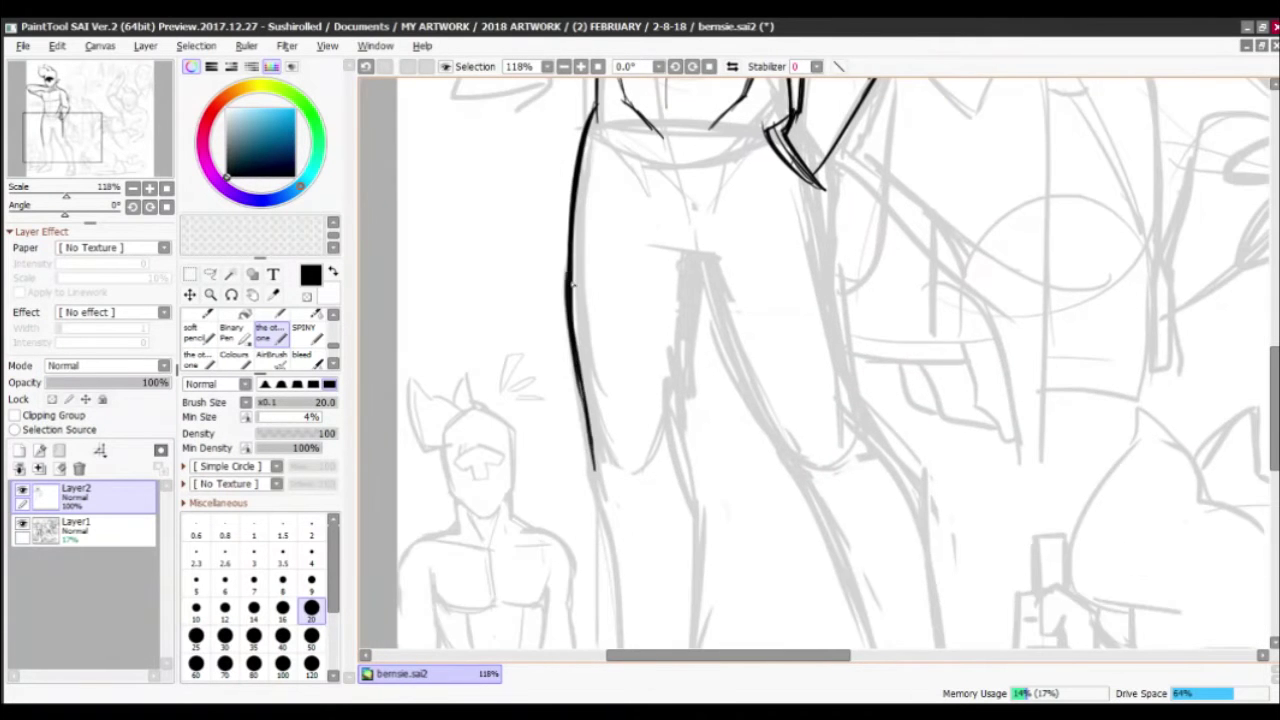
pyautogui.moveTo(665, 420)
pyautogui.mouseDown()
pyautogui.moveTo(628, 432)
pyautogui.moveTo(655, 300)
pyautogui.moveTo(667, 365)
pyautogui.mouseUp()
pyautogui.moveTo(686, 390); pyautogui.dragTo(626, 386)
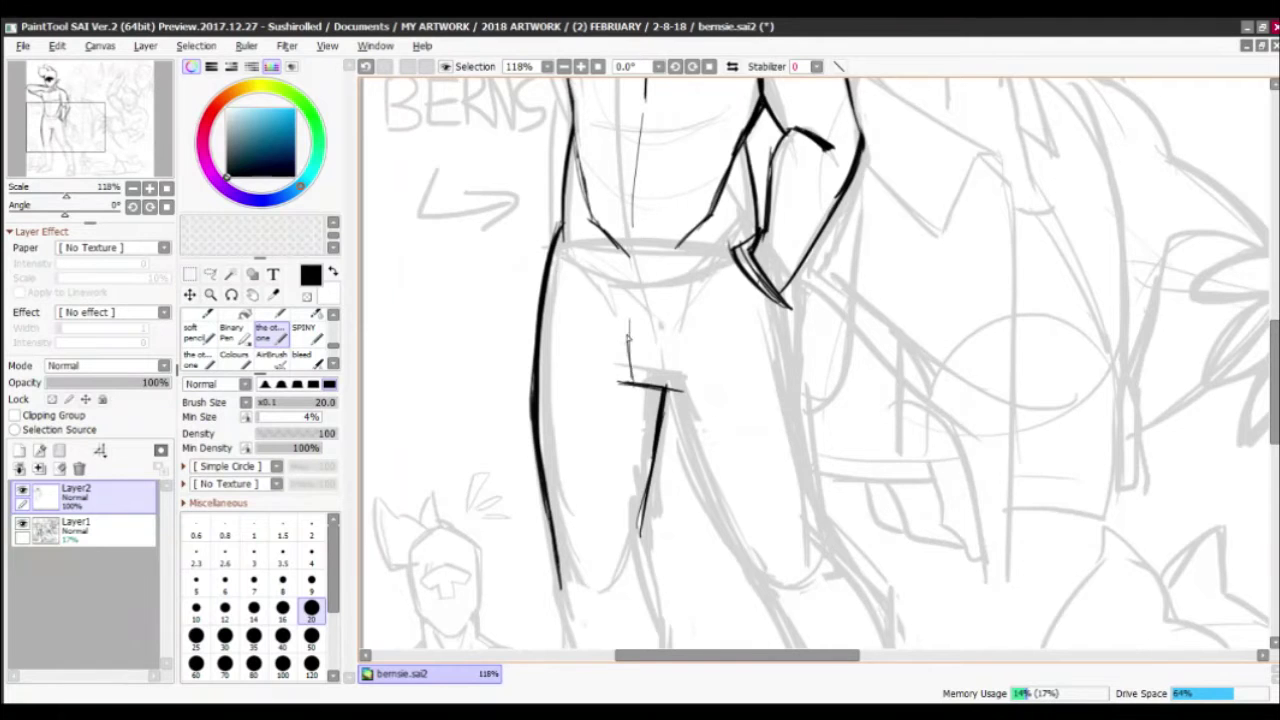
# Ink the curved waistband, clean up the hand at the hip, and draw the right leg's outer thigh
pyautogui.moveTo(608, 242)
pyautogui.mouseDown()
pyautogui.moveTo(636, 367)
pyautogui.moveTo(790, 366)
pyautogui.mouseUp()
pyautogui.press('-')
pyautogui.moveTo(815, 428)
pyautogui.mouseDown()
pyautogui.moveTo(765, 378)
pyautogui.moveTo(784, 368)
pyautogui.moveTo(742, 384)
pyautogui.moveTo(728, 250)
pyautogui.moveTo(752, 385)
pyautogui.mouseUp()
pyautogui.press('-')
pyautogui.press('-')
pyautogui.press('-')
pyautogui.press('-')
pyautogui.press('-')
pyautogui.moveTo(748, 310)
pyautogui.mouseDown()
pyautogui.moveTo(748, 385)
pyautogui.moveTo(783, 520)
pyautogui.moveTo(751, 360)
pyautogui.mouseUp()
pyautogui.scroll(-3, 784, 321)
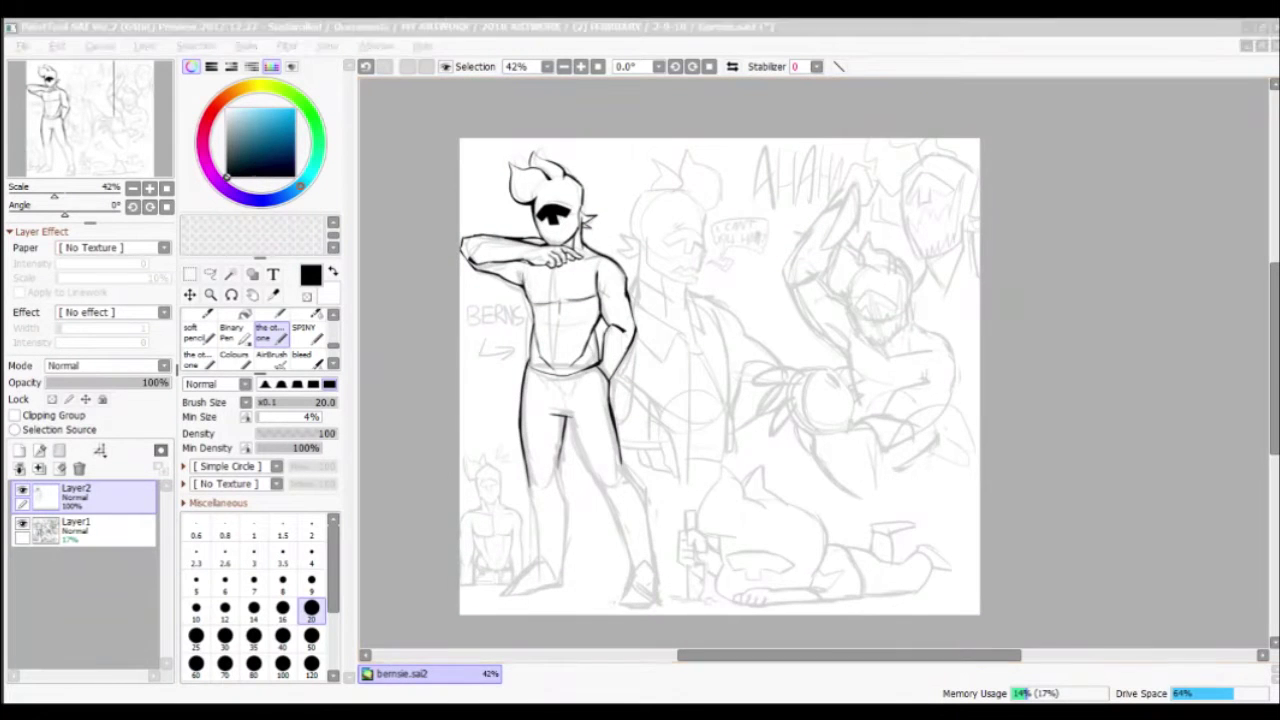
# Add fabric creases around the crotch and draw the vertical fly line of the trousers
pyautogui.scroll(3, 762, 399)
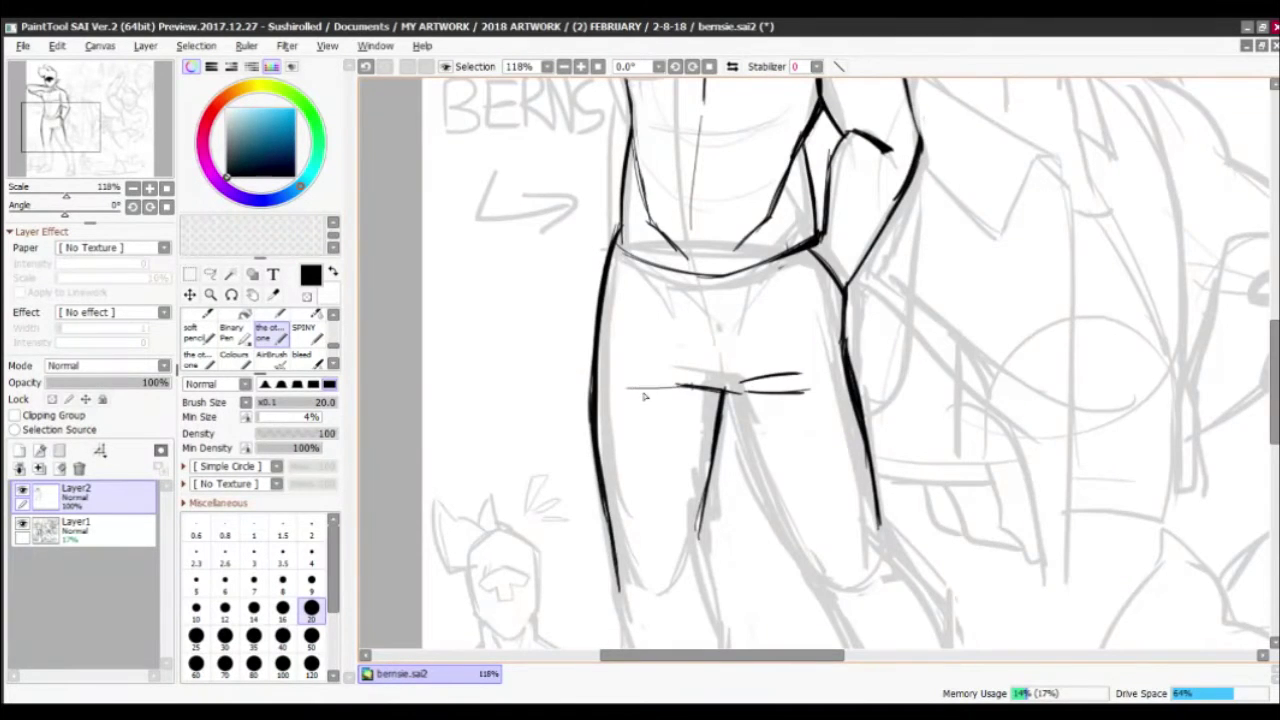
pyautogui.moveTo(624, 387); pyautogui.dragTo(700, 391)
pyautogui.moveTo(662, 419)
pyautogui.mouseDown()
pyautogui.moveTo(699, 388)
pyautogui.moveTo(639, 479)
pyautogui.mouseUp()
pyautogui.moveTo(617, 382); pyautogui.dragTo(620, 470)
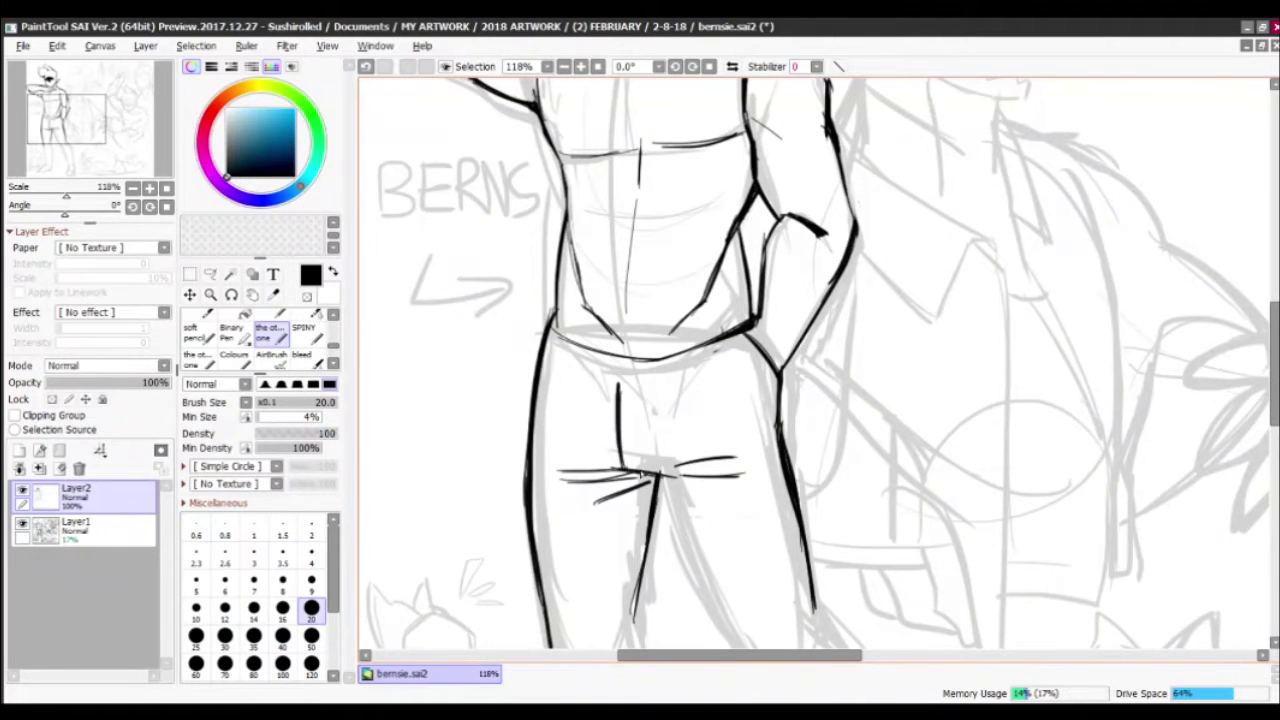
# Draw the belt's lower edge with a round buckle at its centre, erasing overlapping lines
pyautogui.moveTo(653, 419); pyautogui.dragTo(707, 451)
pyautogui.moveTo(598, 397)
pyautogui.mouseDown()
pyautogui.moveTo(682, 412)
pyautogui.moveTo(800, 378)
pyautogui.mouseUp()
pyautogui.press('e')
pyautogui.press('e')
pyautogui.moveTo(668, 392)
pyautogui.mouseDown()
pyautogui.moveTo(672, 415)
pyautogui.moveTo(700, 395)
pyautogui.moveTo(680, 404)
pyautogui.mouseUp()
pyautogui.press('e')
pyautogui.press('e')
pyautogui.moveTo(680, 408); pyautogui.dragTo(684, 418)
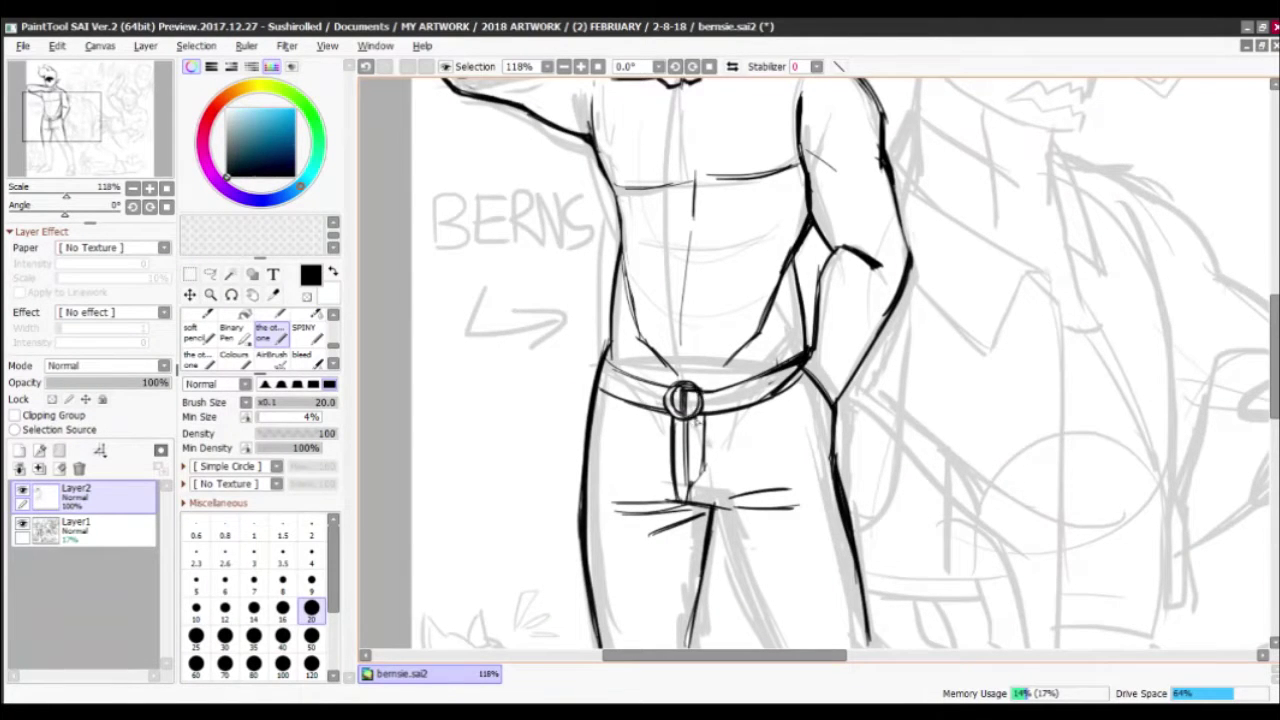
# Detail the belt buckle with a second ring and a small loop beside it
pyautogui.press('e')
pyautogui.moveTo(662, 382); pyautogui.dragTo(668, 418)
pyautogui.press('e')
pyautogui.moveTo(664, 386); pyautogui.dragTo(658, 414)
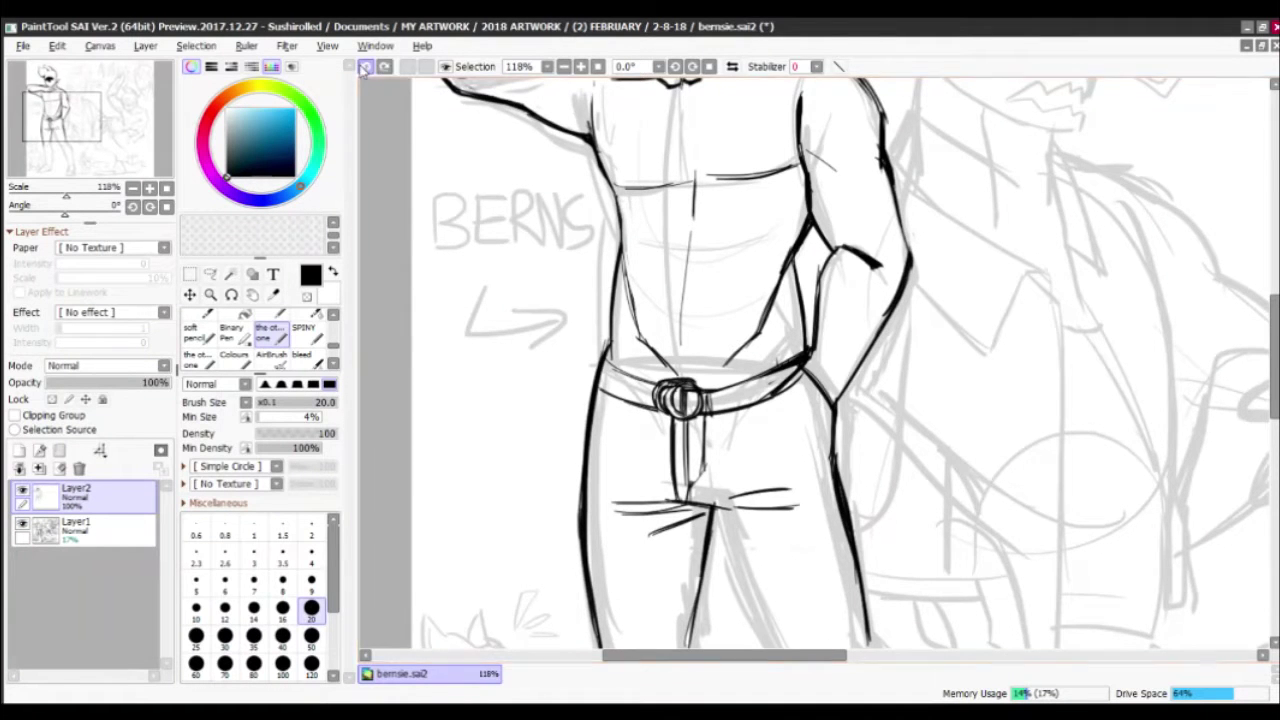
# Ink the right leg's inner thigh from crotch to knee and add the knee creases on both legs
pyautogui.moveTo(589, 354); pyautogui.dragTo(487, 64)
pyautogui.moveTo(612, 222); pyautogui.dragTo(708, 410)
pyautogui.moveTo(618, 228); pyautogui.dragTo(628, 292)
pyautogui.moveTo(709, 419); pyautogui.dragTo(651, 339)
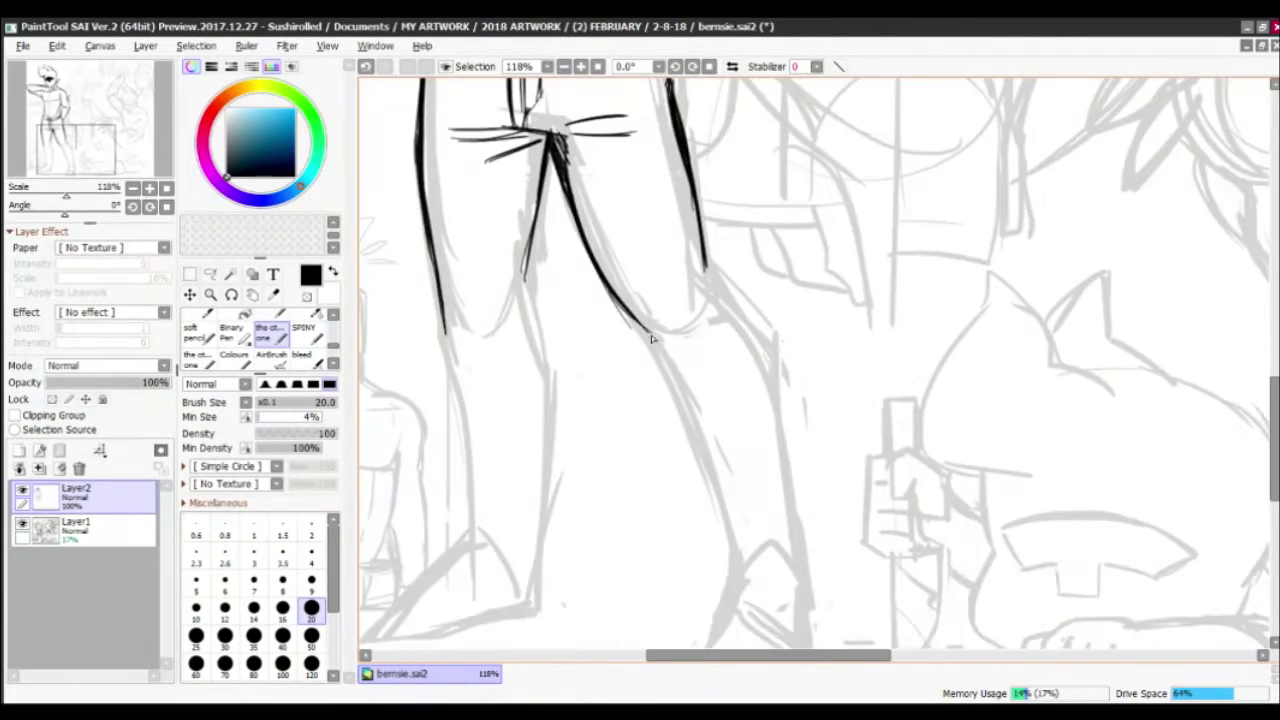
pyautogui.scroll(-3, 549, 236)
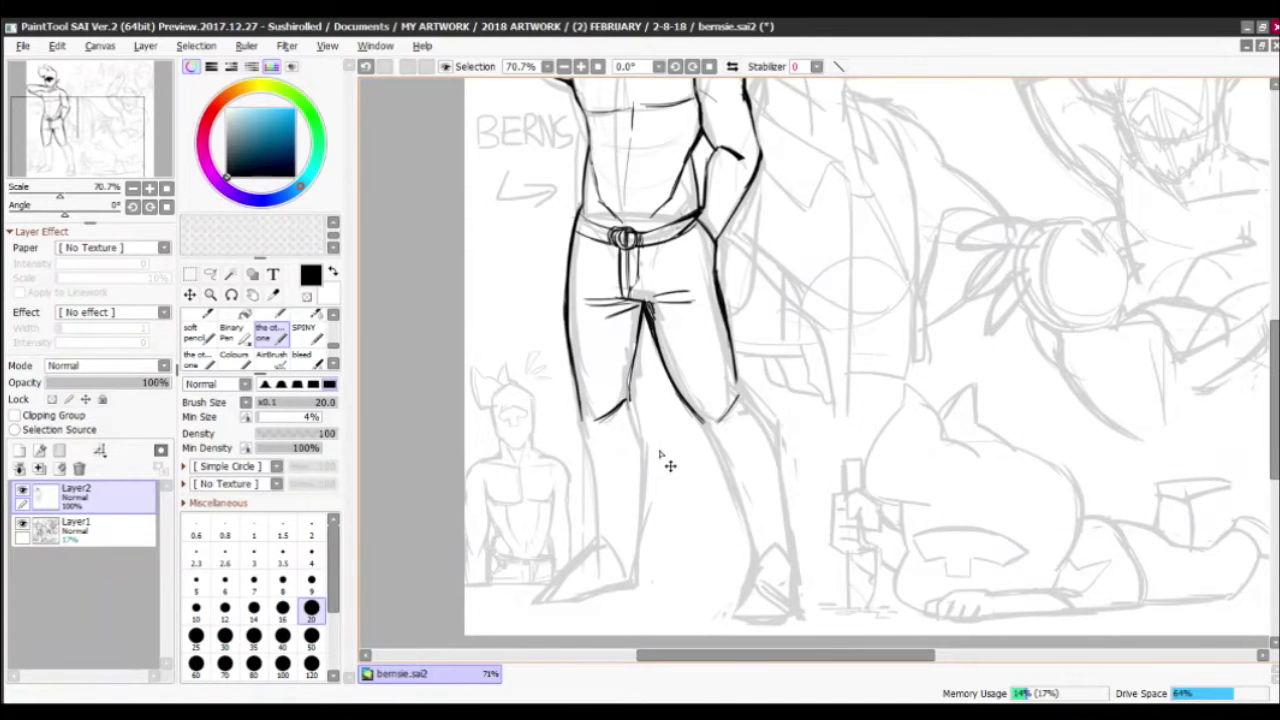
# Ink both sides of the left leg's lower part from the knee to the ankle
pyautogui.moveTo(634, 372); pyautogui.dragTo(640, 572)
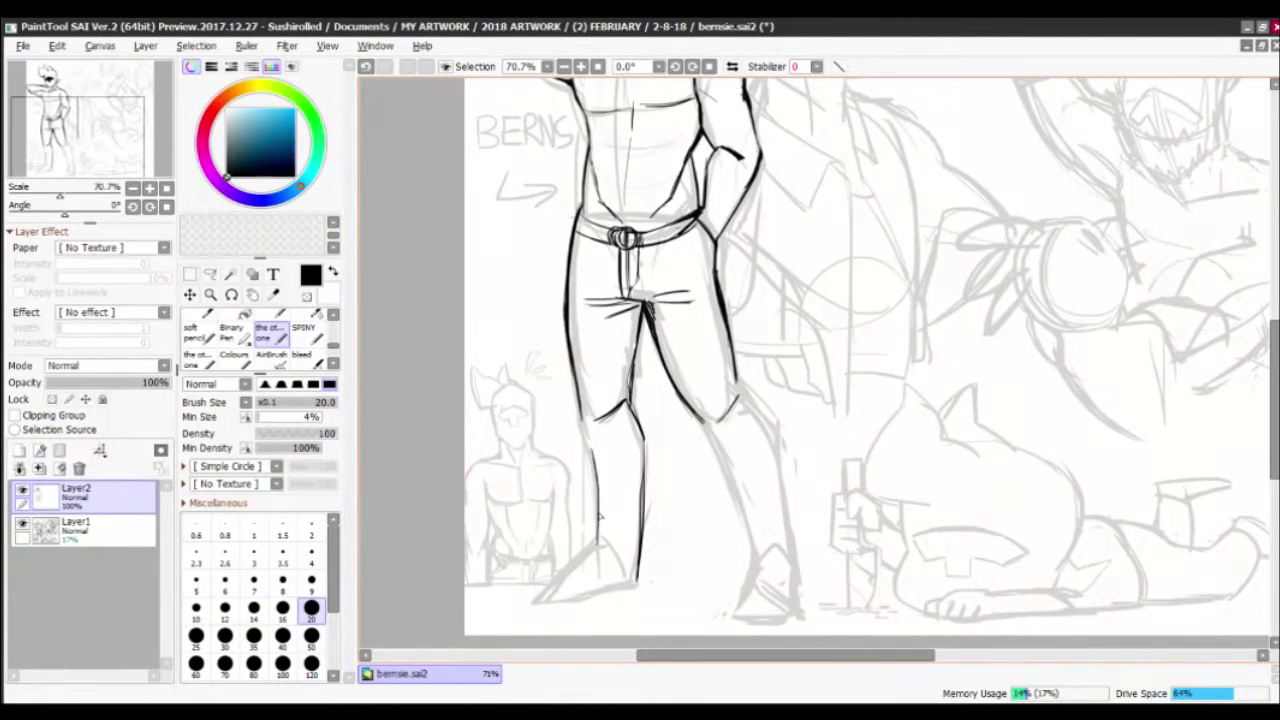
pyautogui.moveTo(584, 422); pyautogui.dragTo(597, 540)
pyautogui.moveTo(696, 420); pyautogui.dragTo(591, 364)
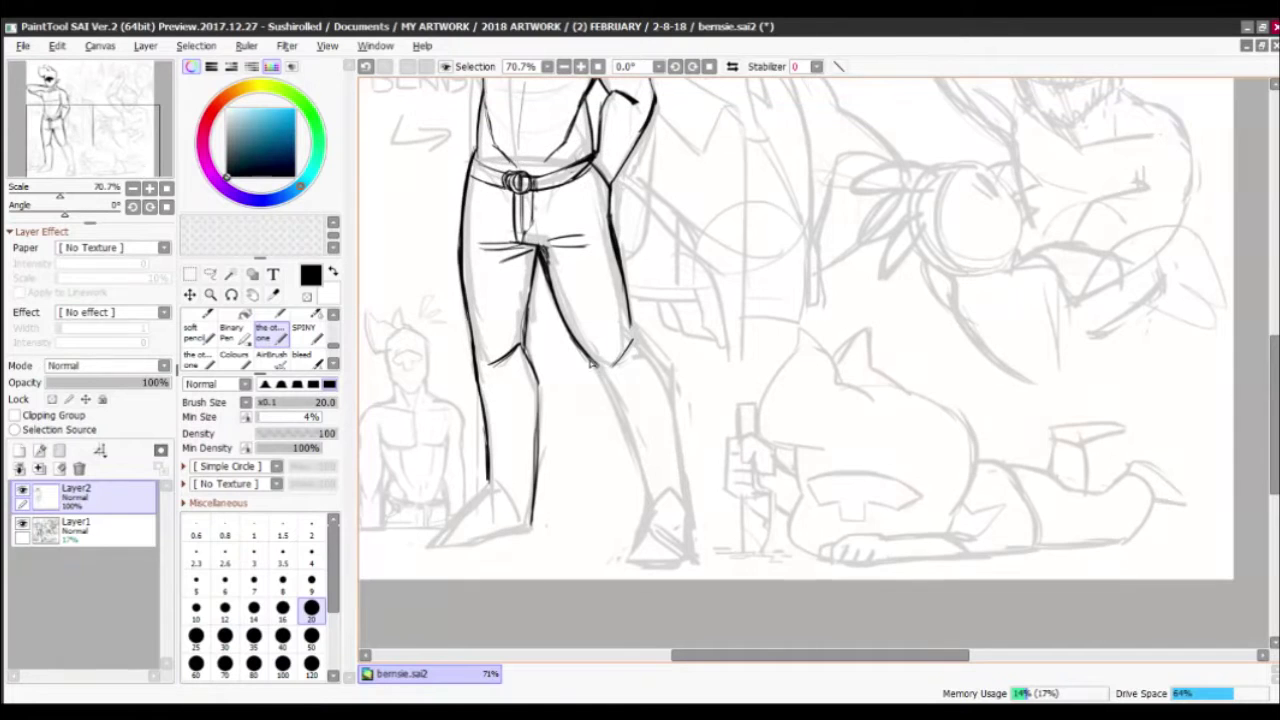
# Ink the right leg's lower part with a creased, flared trouser hem, and erase the excess lines
pyautogui.moveTo(626, 430); pyautogui.dragTo(646, 506)
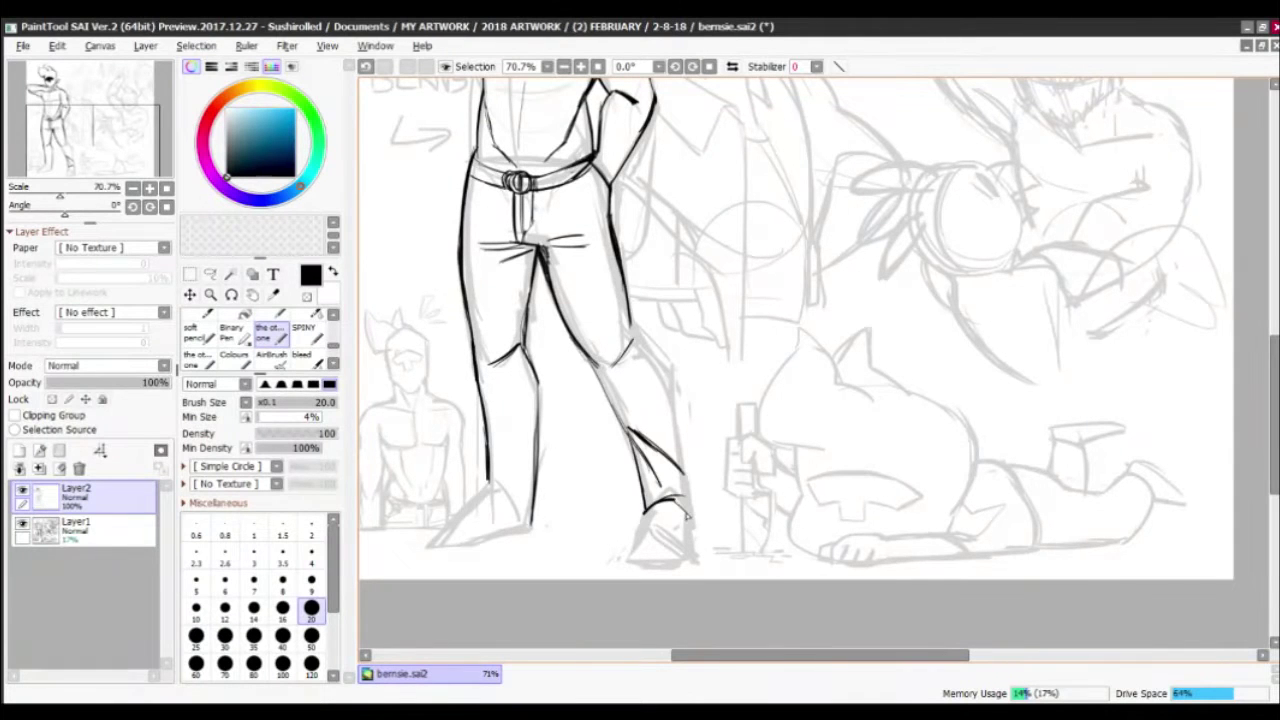
pyautogui.moveTo(672, 390); pyautogui.dragTo(696, 522)
pyautogui.press('x')
pyautogui.moveTo(678, 452); pyautogui.dragTo(700, 504)
pyautogui.press('x')
pyautogui.moveTo(682, 472); pyautogui.dragTo(700, 505)
pyautogui.moveTo(690, 436); pyautogui.dragTo(688, 505)
pyautogui.press('x')
pyautogui.press('x')
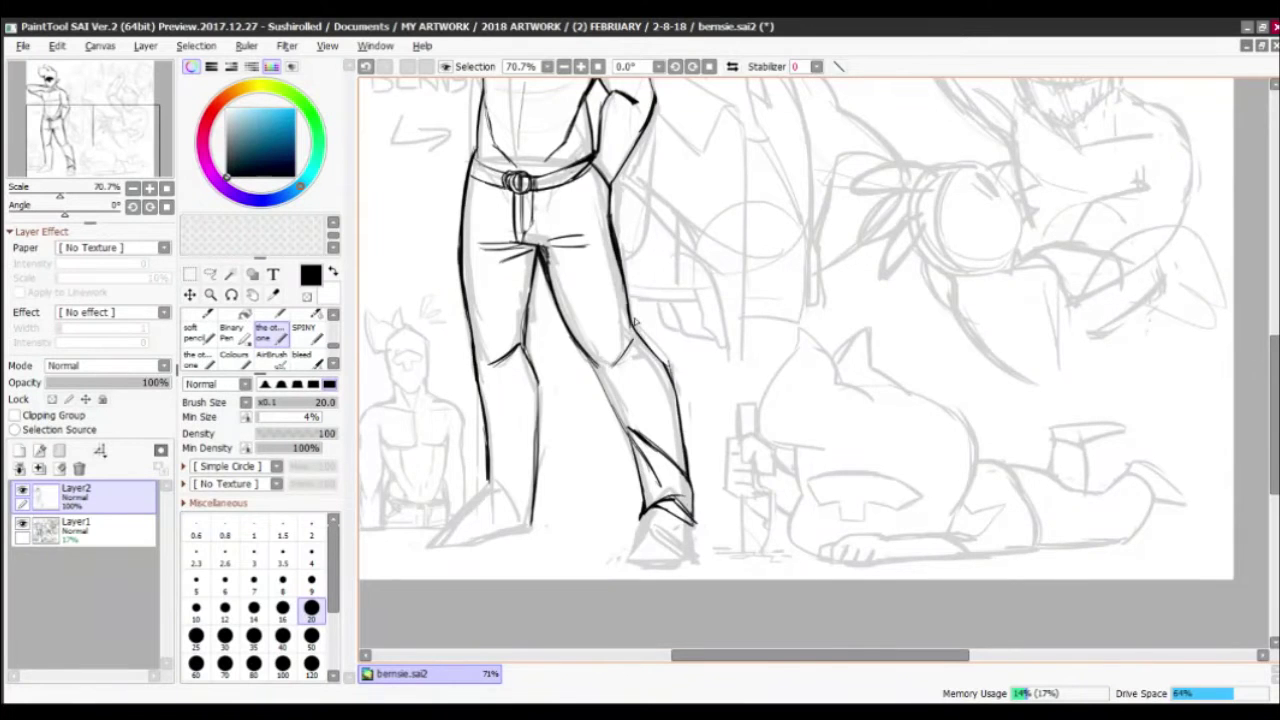
# Redraw the left trouser leg's hem as a slanted flare with fold lines above the ankle
pyautogui.hscroll(-3, 633, 321)
pyautogui.press('x')
pyautogui.moveTo(628, 450); pyautogui.dragTo(638, 486)
pyautogui.press('x')
pyautogui.moveTo(624, 450); pyautogui.dragTo(640, 488)
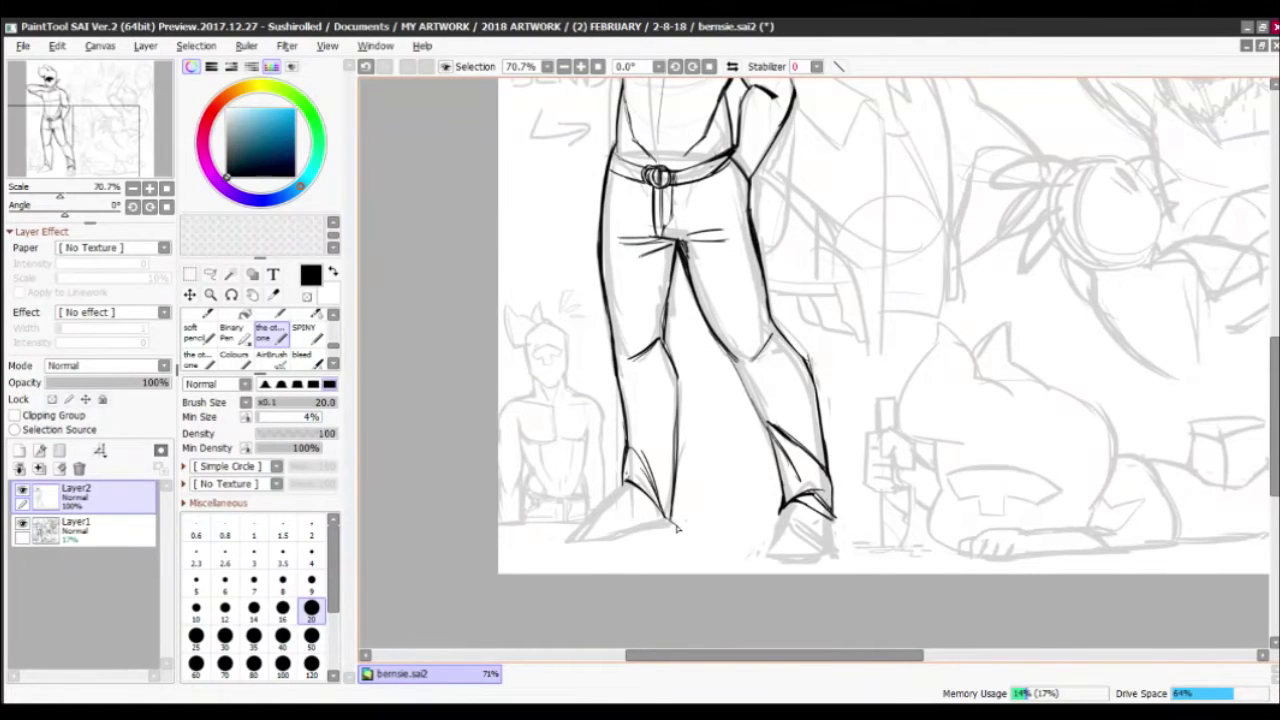
pyautogui.press('x')
pyautogui.scroll(3, 648, 440)
pyautogui.press('x')
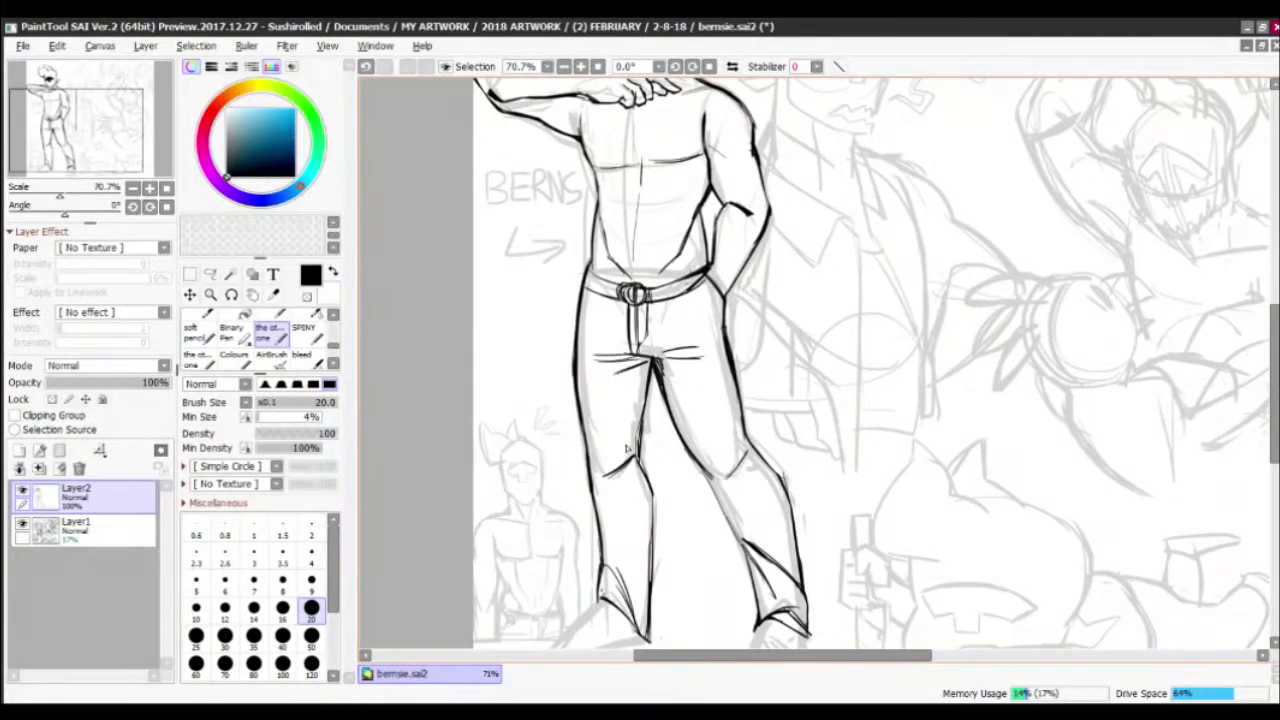
# Reinforce the left leg's inner thigh line and add short diagonal creases on the right hip
pyautogui.moveTo(650, 348); pyautogui.dragTo(626, 458)
pyautogui.scroll(2, 670, 420)
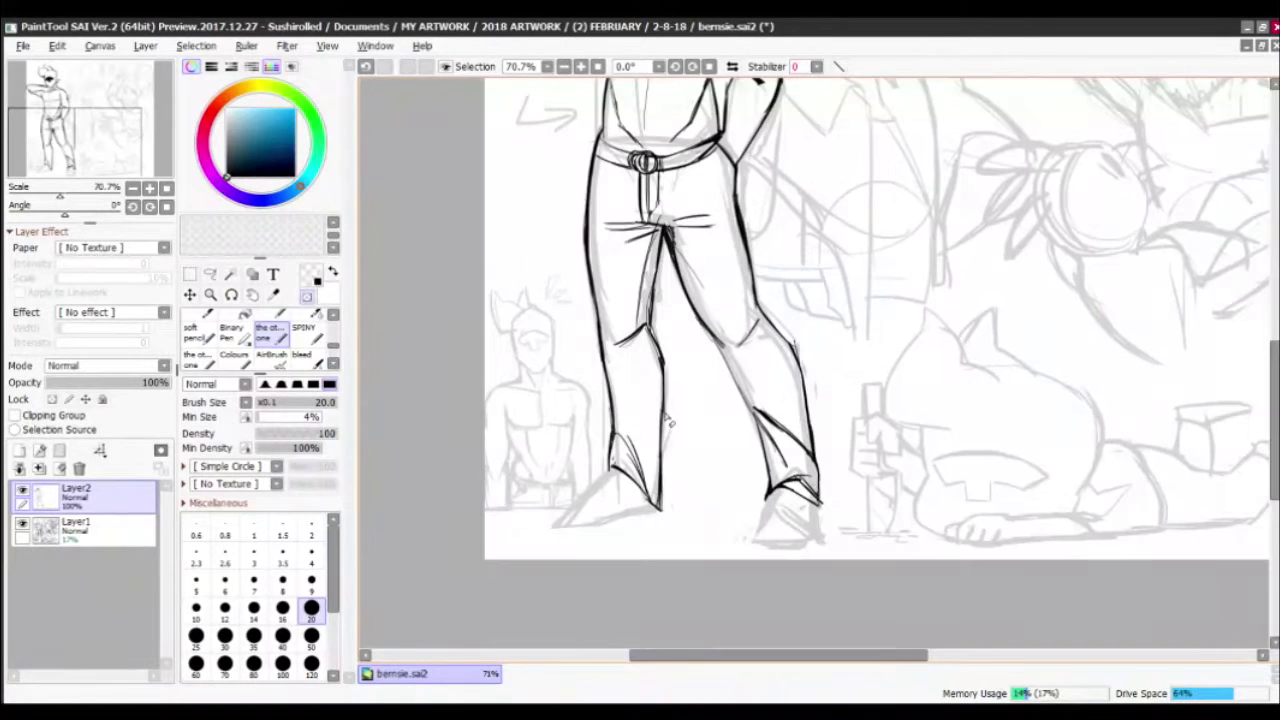
pyautogui.scroll(1, 676, 400)
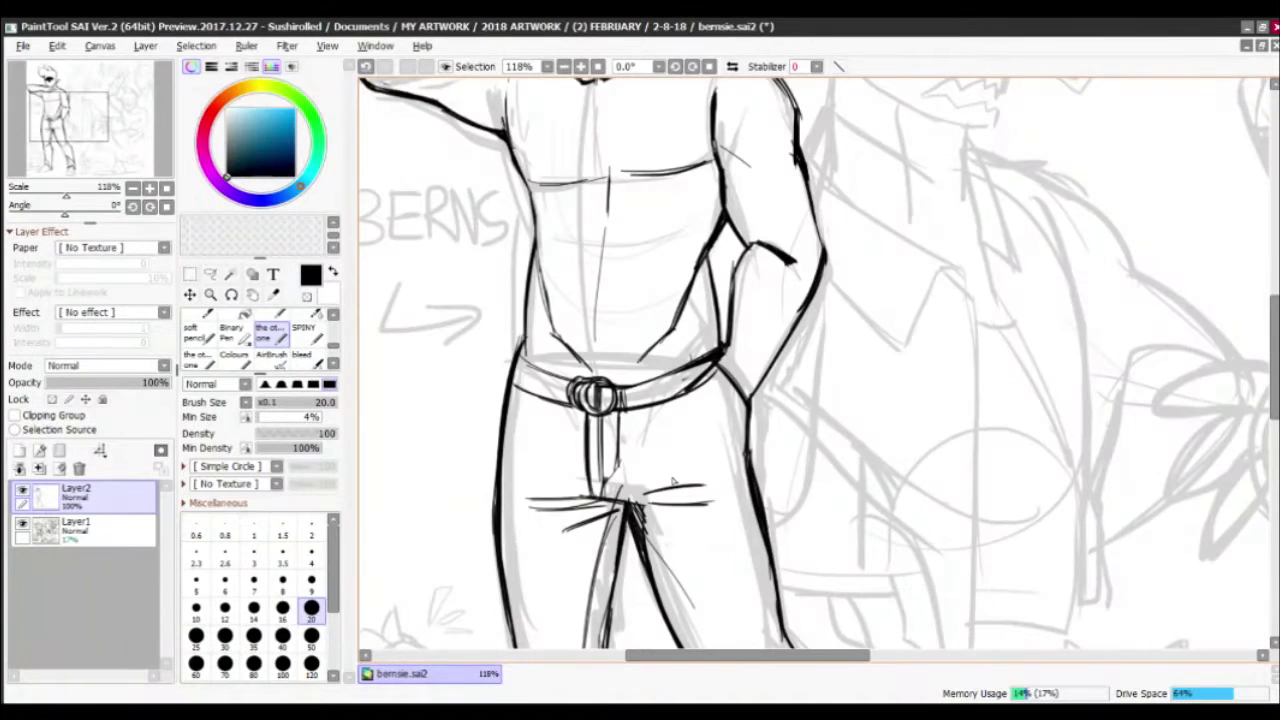
pyautogui.moveTo(673, 481); pyautogui.dragTo(697, 426)
pyautogui.moveTo(686, 477); pyautogui.dragTo(707, 433)
# Ink the left foot's pointed shoe with its sole below the trouser hem
pyautogui.scroll(-9, 697, 403)
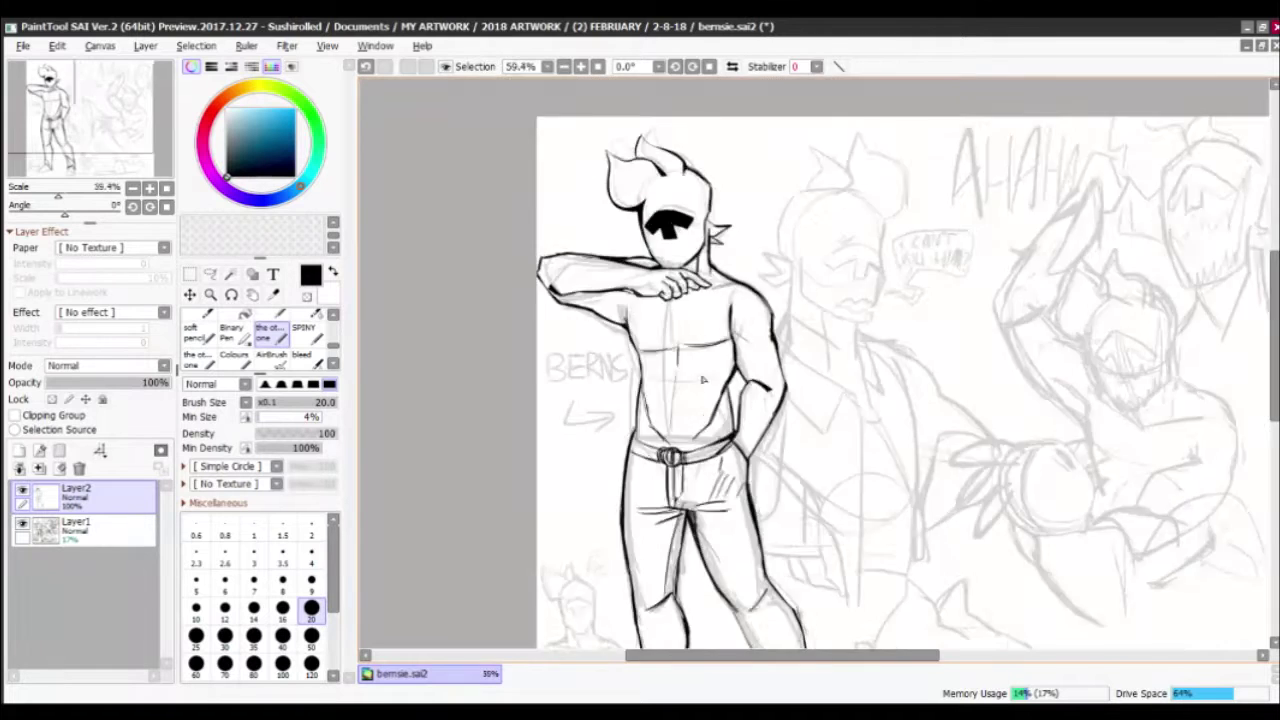
pyautogui.scroll(7, 1103, 326)
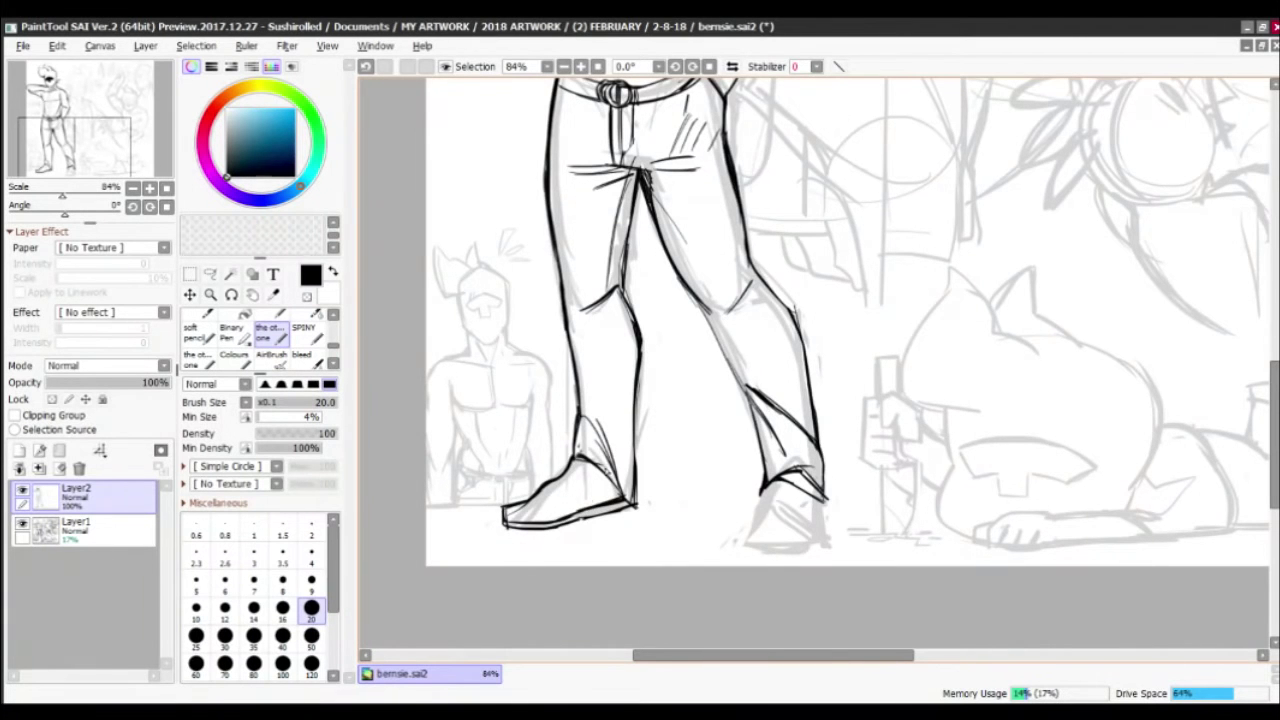
# Ink the right foot's shoe below the trouser hem, with its sole line and an inner line along the toe
pyautogui.moveTo(525, 512); pyautogui.dragTo(450, 497)
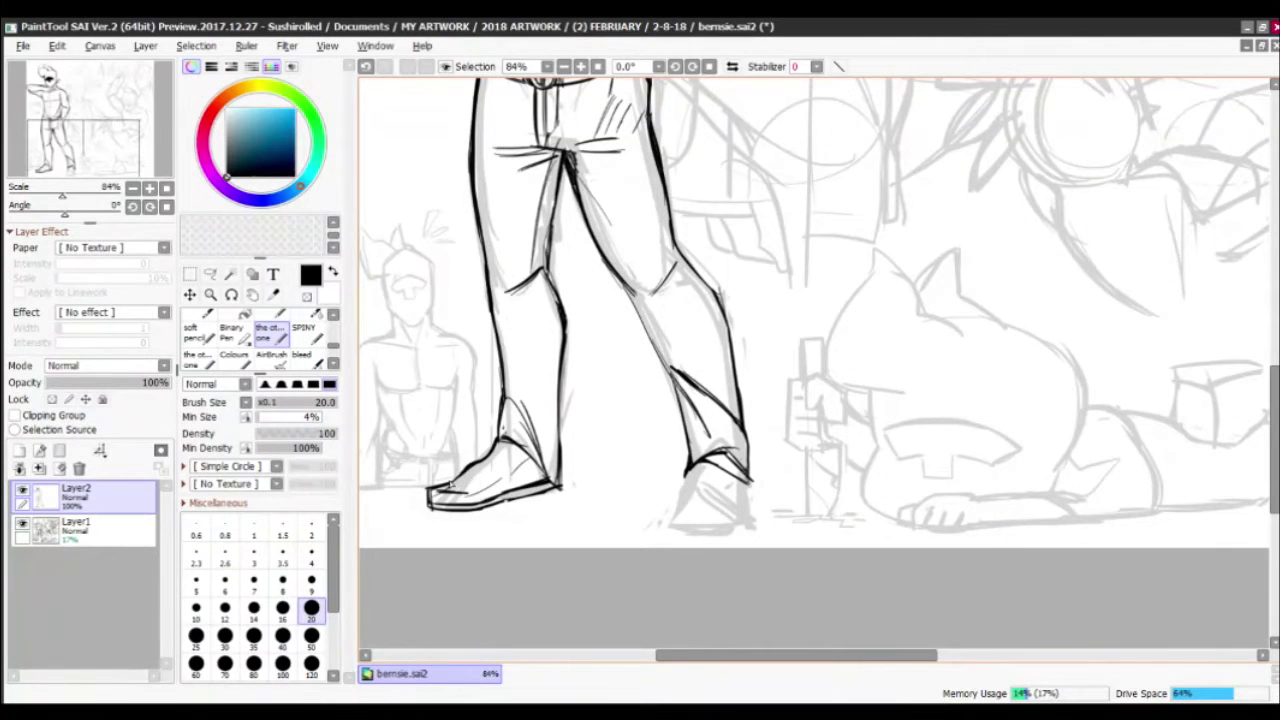
pyautogui.press('-')
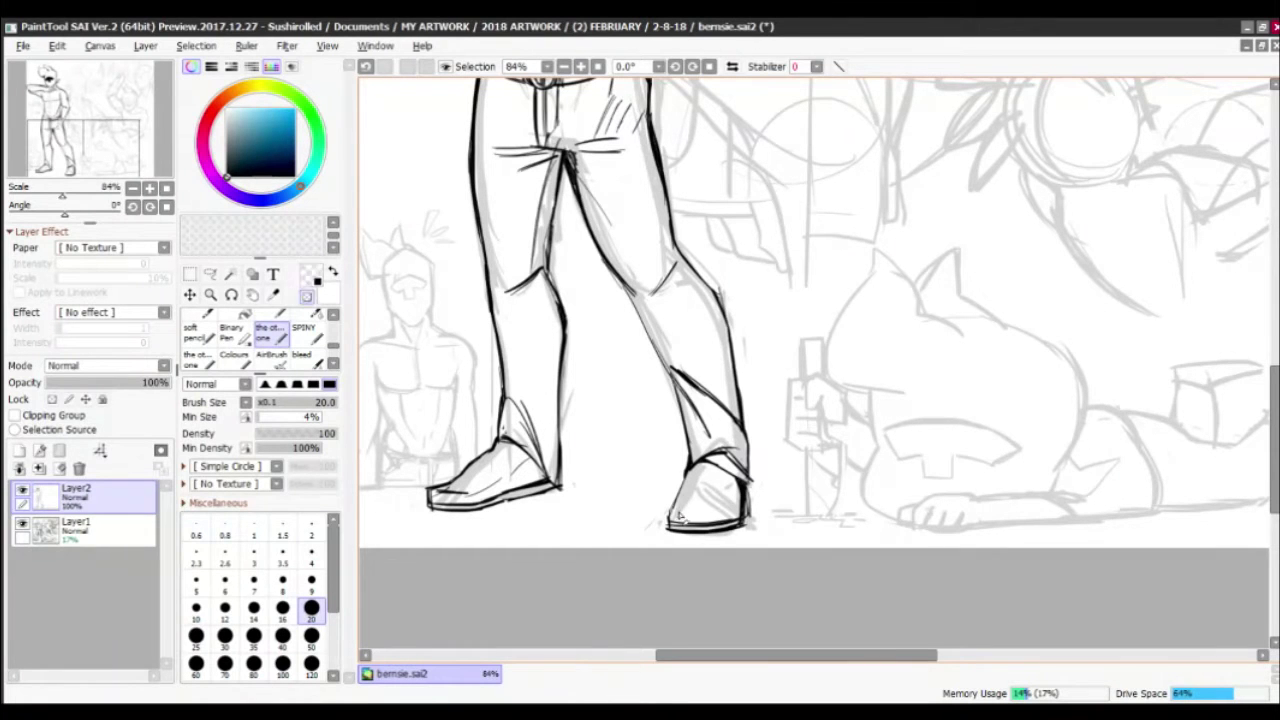
pyautogui.moveTo(676, 522); pyautogui.dragTo(730, 490)
pyautogui.hotkey('ctrl', '+')
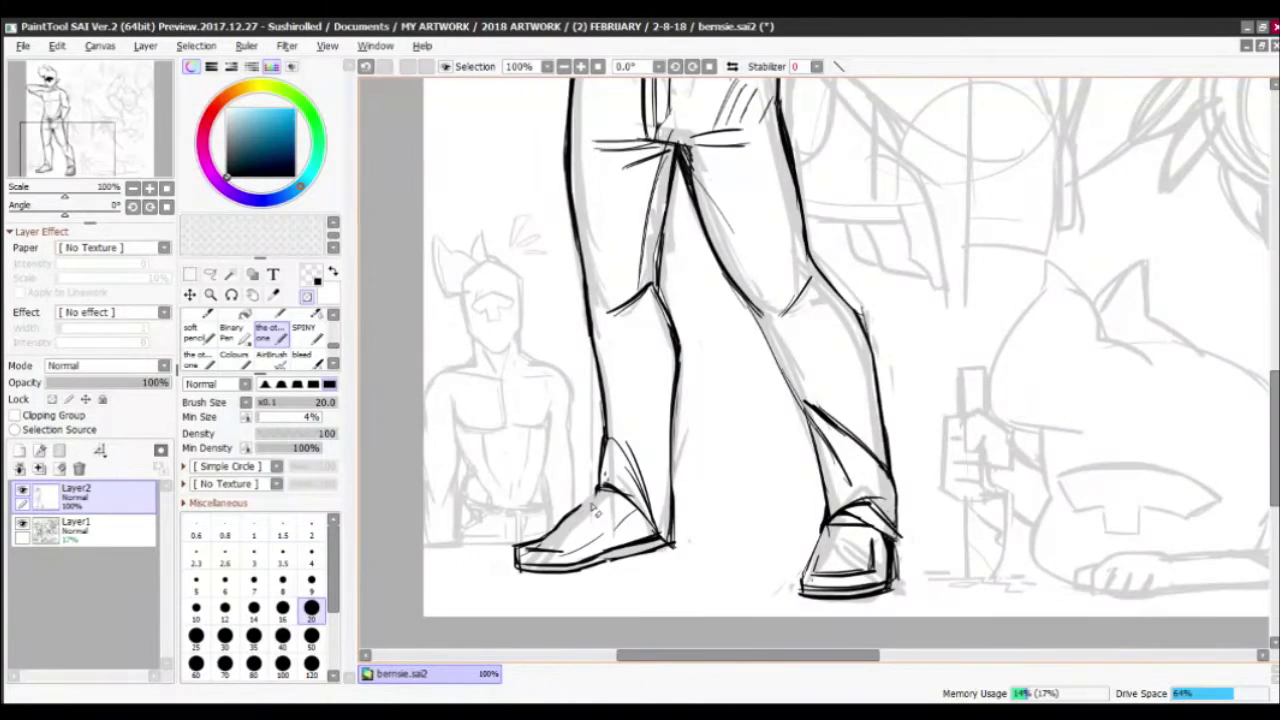
pyautogui.moveTo(857, 535); pyautogui.dragTo(689, 527)
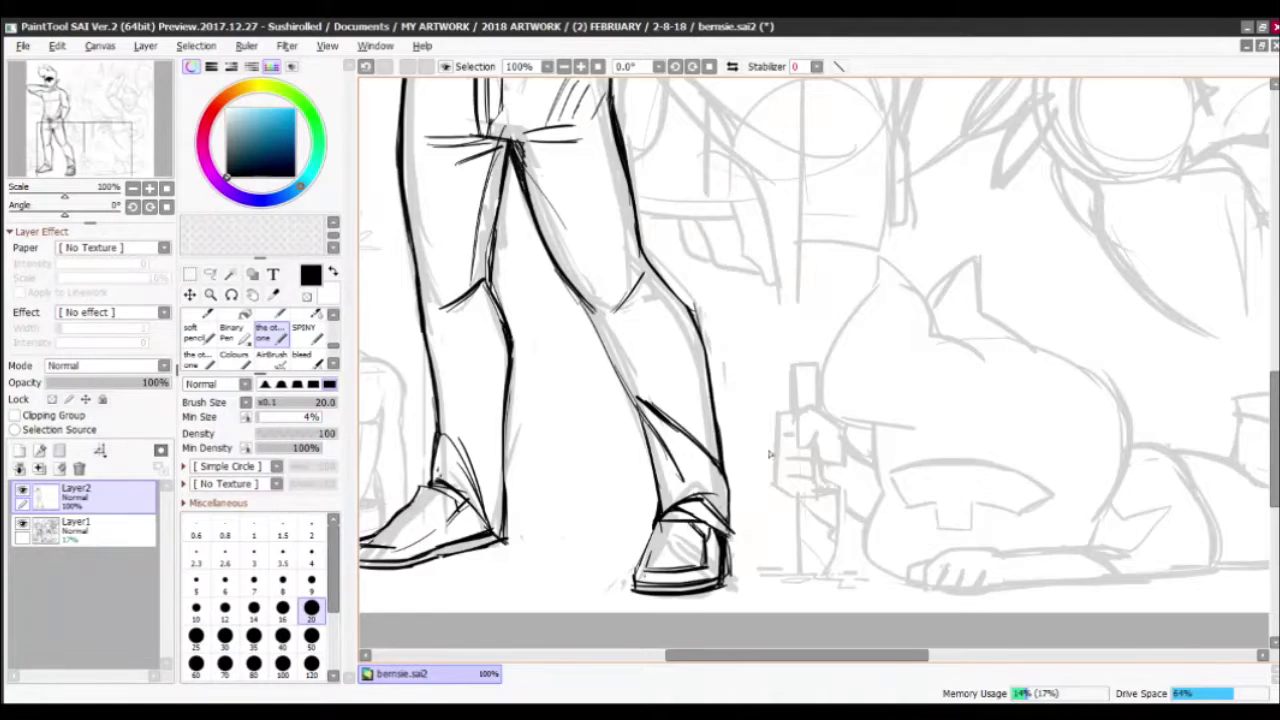
# On a new Layer3, with Layer2 faded to 36% and Layer1 hidden, draw a high collar around the neck
pyautogui.scroll(-4, 769, 455)
pyautogui.scroll(5, 648, 372)
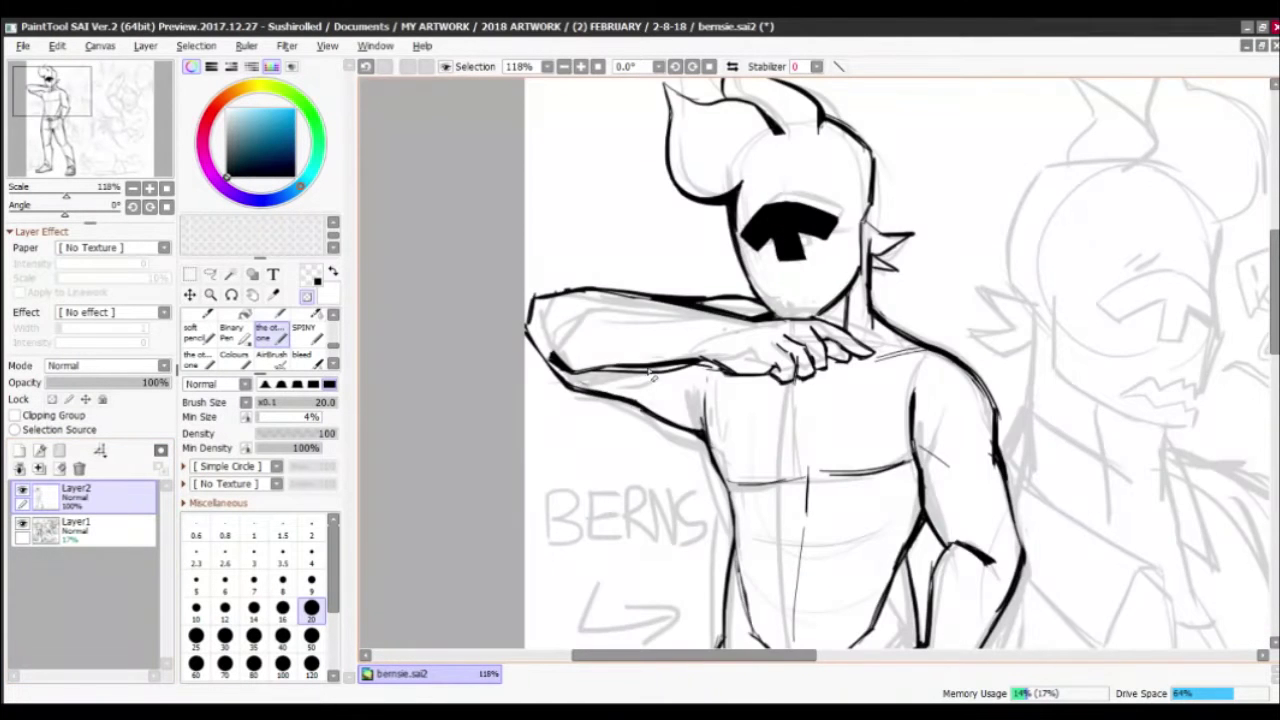
pyautogui.scroll(-2, 785, 423)
pyautogui.scroll(2, 596, 308)
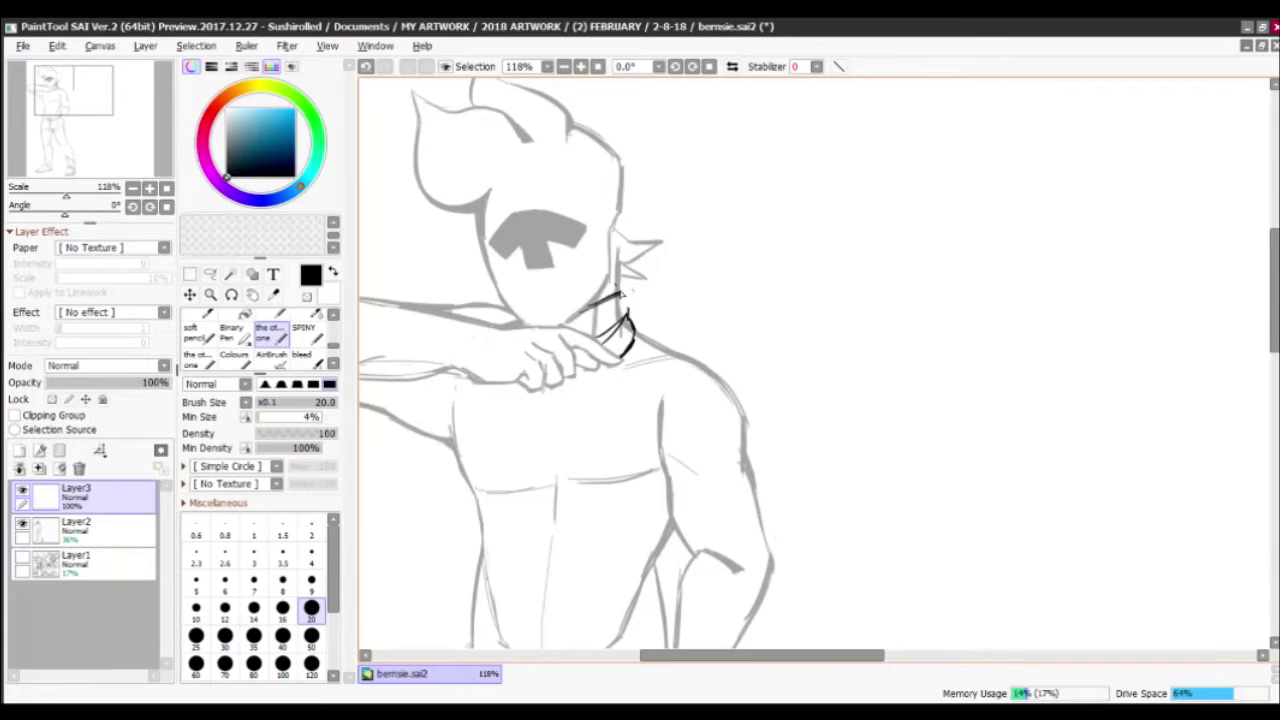
pyautogui.scroll(-3, 685, 268)
# Draw the sweater's left side edge from the armpit down to the waist
pyautogui.moveTo(569, 342); pyautogui.dragTo(547, 200)
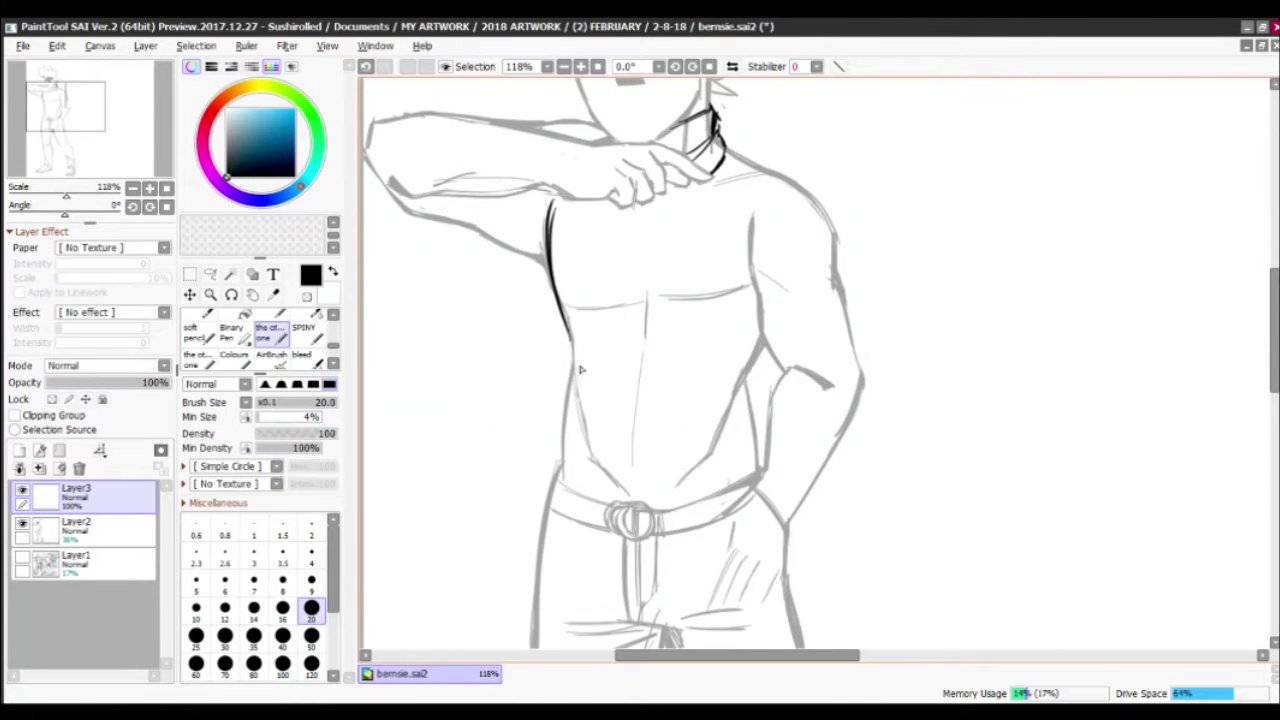
pyautogui.moveTo(569, 336); pyautogui.dragTo(552, 440)
pyautogui.moveTo(550, 462)
pyautogui.mouseDown()
pyautogui.moveTo(553, 498)
pyautogui.moveTo(689, 507)
pyautogui.moveTo(560, 470)
pyautogui.mouseUp()
pyautogui.press('x')
pyautogui.moveTo(556, 470)
pyautogui.mouseDown()
pyautogui.moveTo(560, 380)
pyautogui.moveTo(670, 405)
pyautogui.mouseUp()
# Draw the sweater's rounded hem above the belt, with fold lines across the stomach and waist
pyautogui.press('x')
pyautogui.moveTo(588, 350)
pyautogui.mouseDown()
pyautogui.moveTo(700, 411)
pyautogui.moveTo(744, 410)
pyautogui.mouseUp()
pyautogui.moveTo(736, 412); pyautogui.dragTo(600, 462)
pyautogui.moveTo(690, 448); pyautogui.dragTo(568, 464)
pyautogui.moveTo(762, 478)
pyautogui.mouseDown()
pyautogui.moveTo(684, 512)
pyautogui.moveTo(746, 502)
pyautogui.mouseUp()
# Add two nearly horizontal fold lines across the sweater's chest and tidy its left side edge
pyautogui.press('x')
pyautogui.scroll(3, 706, 378)
pyautogui.press('x')
pyautogui.moveTo(710, 378)
pyautogui.mouseDown()
pyautogui.moveTo(568, 382)
pyautogui.moveTo(576, 406)
pyautogui.mouseUp()
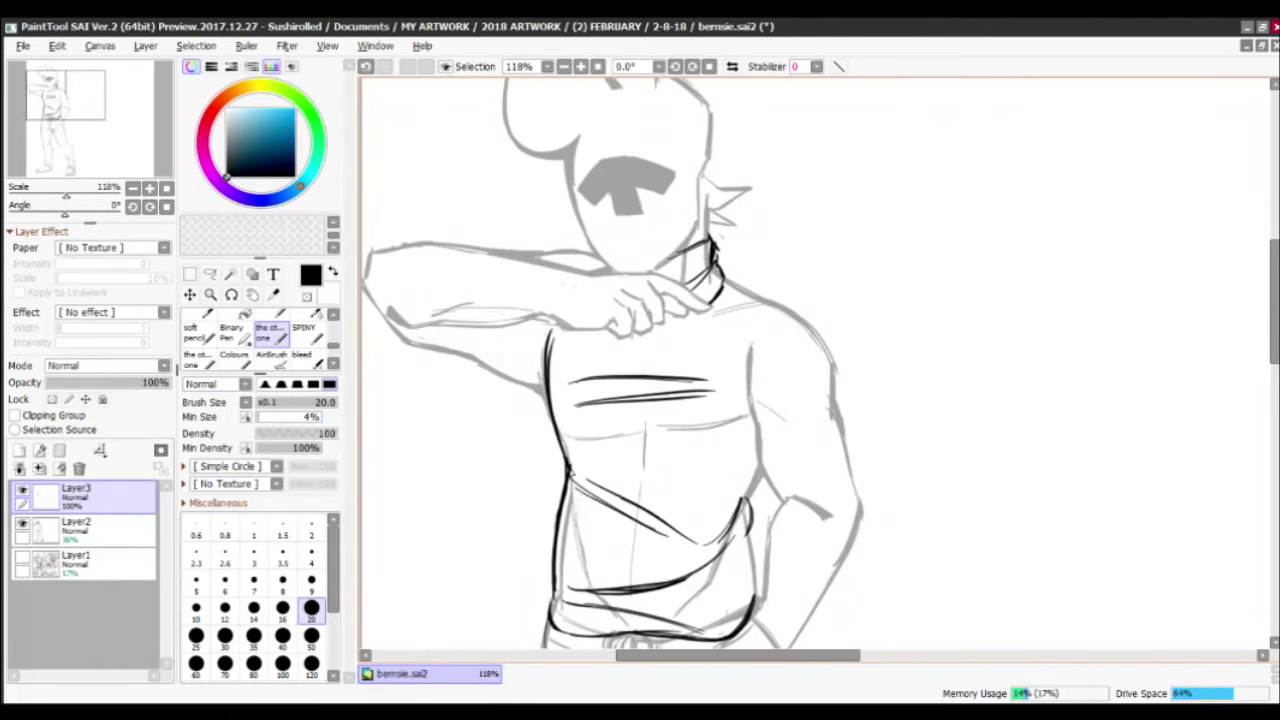
pyautogui.press('x')
pyautogui.moveTo(566, 352); pyautogui.dragTo(556, 596)
pyautogui.press('x')
pyautogui.moveTo(572, 470)
pyautogui.mouseDown()
pyautogui.moveTo(552, 596)
pyautogui.moveTo(574, 496)
pyautogui.mouseUp()
pyautogui.press('x')
pyautogui.press('x')
# Draw the open jacket's front edge from the neck to below the sweater hem, and erase sweater lines beyond it
pyautogui.moveTo(600, 450); pyautogui.dragTo(529, 369)
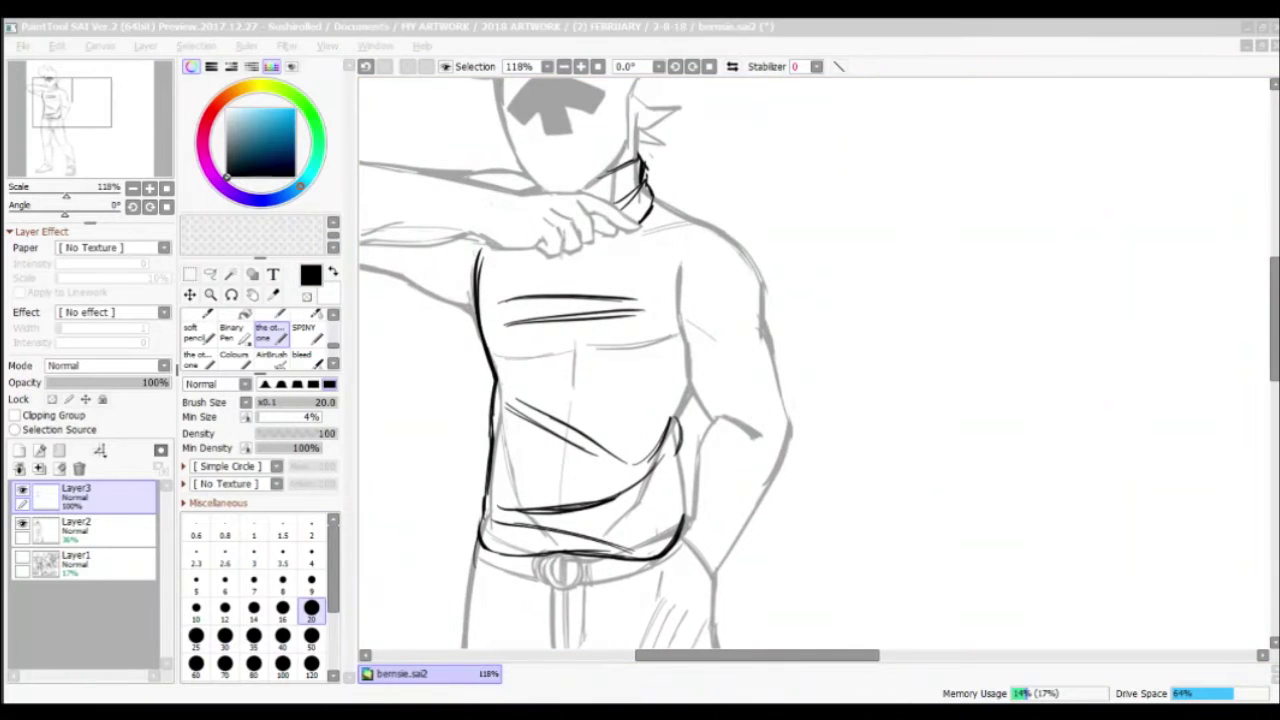
pyautogui.press('-')
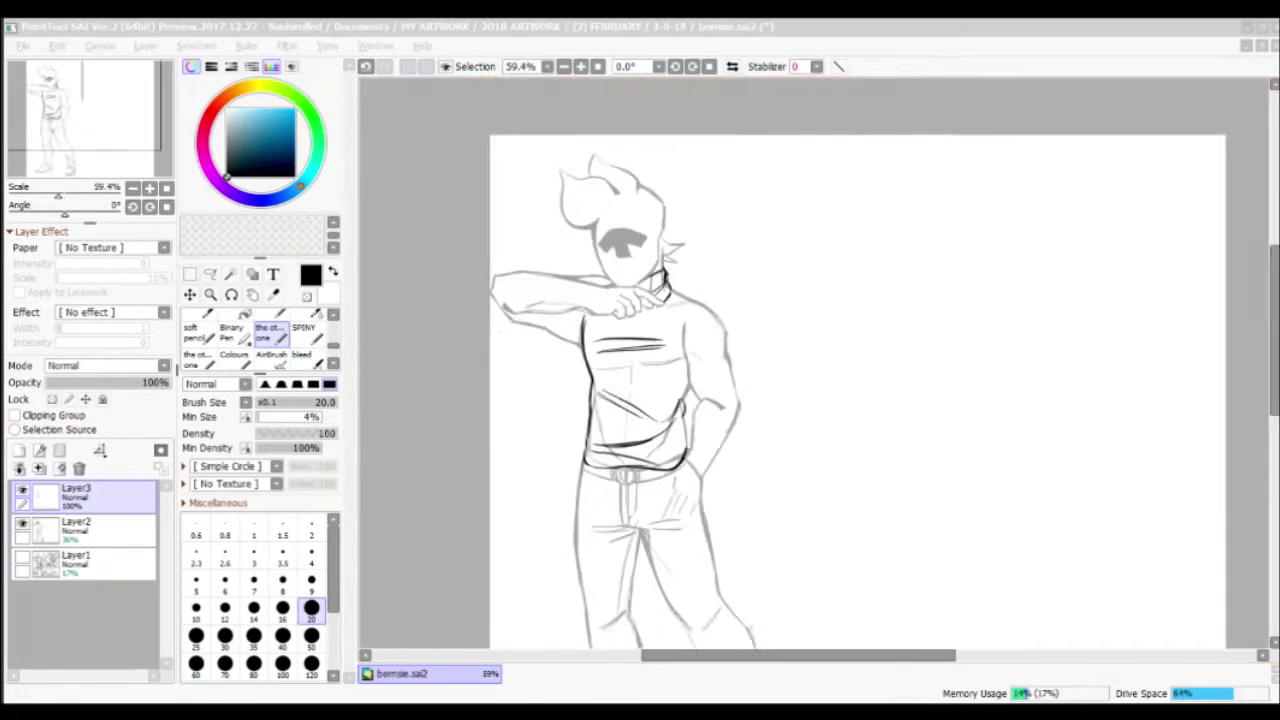
pyautogui.press('+')
pyautogui.moveTo(666, 486); pyautogui.dragTo(660, 210)
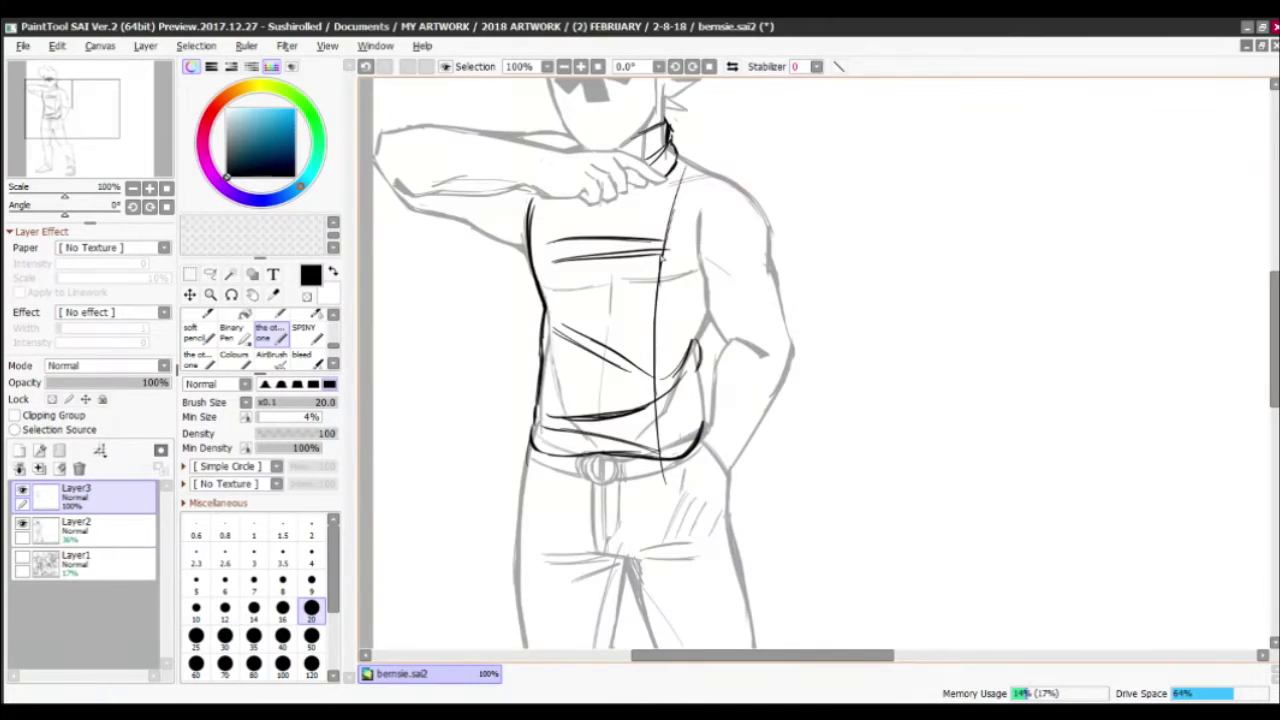
pyautogui.moveTo(680, 160); pyautogui.dragTo(664, 366)
pyautogui.press('x')
pyautogui.moveTo(684, 170); pyautogui.dragTo(670, 250)
pyautogui.moveTo(690, 350); pyautogui.dragTo(672, 372)
pyautogui.press('x')
# Redraw the jacket's front edge as a firmer line and add the collar and lapel beside the neck
pyautogui.moveTo(664, 488); pyautogui.dragTo(658, 248)
pyautogui.moveTo(684, 158); pyautogui.dragTo(664, 250)
pyautogui.moveTo(690, 300); pyautogui.dragTo(686, 440)
pyautogui.moveTo(660, 272)
pyautogui.mouseDown()
pyautogui.moveTo(734, 330)
pyautogui.moveTo(636, 248)
pyautogui.moveTo(598, 530)
pyautogui.mouseUp()
pyautogui.press('x')
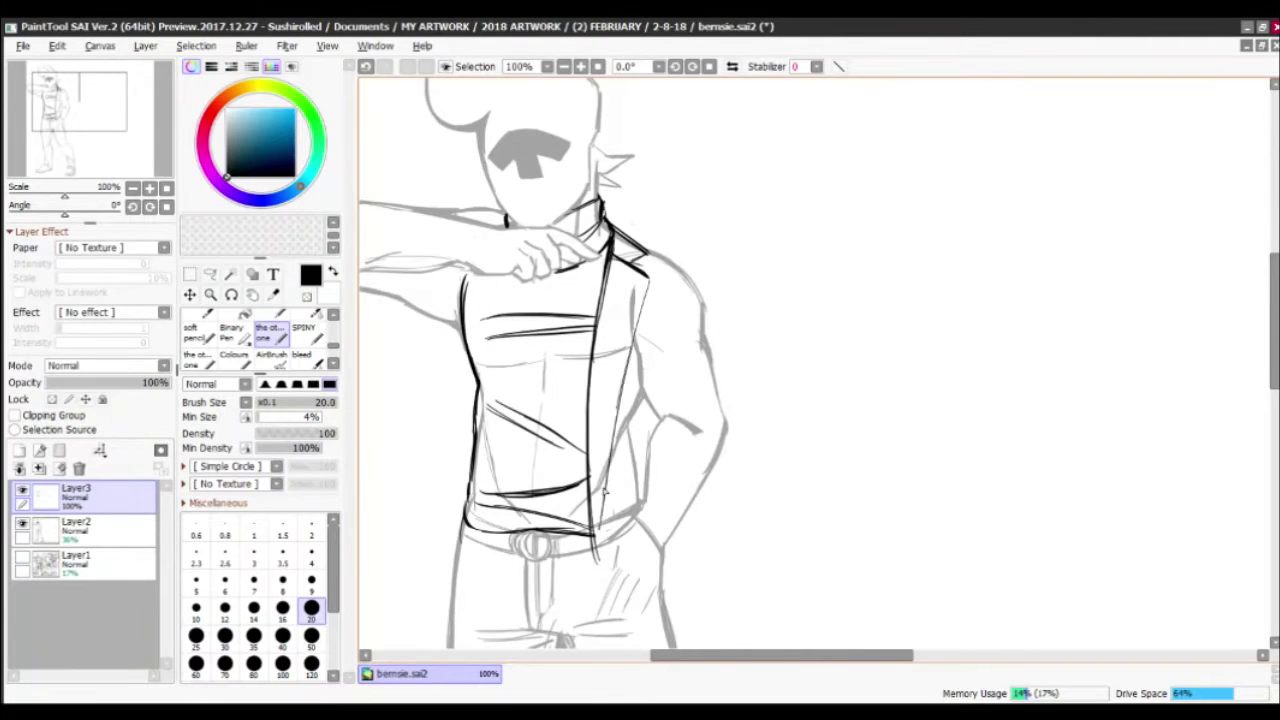
# Refine the lapel's outer edge so it tapers from the chest down to the jacket's front edge
pyautogui.press('x')
pyautogui.moveTo(628, 370); pyautogui.dragTo(600, 530)
pyautogui.press('x')
pyautogui.moveTo(648, 280)
pyautogui.mouseDown()
pyautogui.moveTo(600, 465)
pyautogui.moveTo(643, 345)
pyautogui.moveTo(645, 282)
pyautogui.moveTo(625, 362)
pyautogui.mouseUp()
pyautogui.press('x')
pyautogui.press('x')
pyautogui.press('x')
pyautogui.moveTo(625, 362)
pyautogui.mouseDown()
pyautogui.moveTo(640, 282)
pyautogui.moveTo(643, 322)
pyautogui.mouseUp()
pyautogui.press('x')
# Draw the jacket's right shoulder with its armhole seam and the upper sleeve's outer edge down to the elbow
pyautogui.moveTo(633, 238)
pyautogui.mouseDown()
pyautogui.moveTo(628, 228)
pyautogui.moveTo(700, 268)
pyautogui.moveTo(703, 333)
pyautogui.mouseUp()
pyautogui.press('x')
pyautogui.press('x')
pyautogui.press('x')
pyautogui.press('x')
pyautogui.press('x')
pyautogui.press('x')
pyautogui.moveTo(697, 285); pyautogui.dragTo(757, 247)
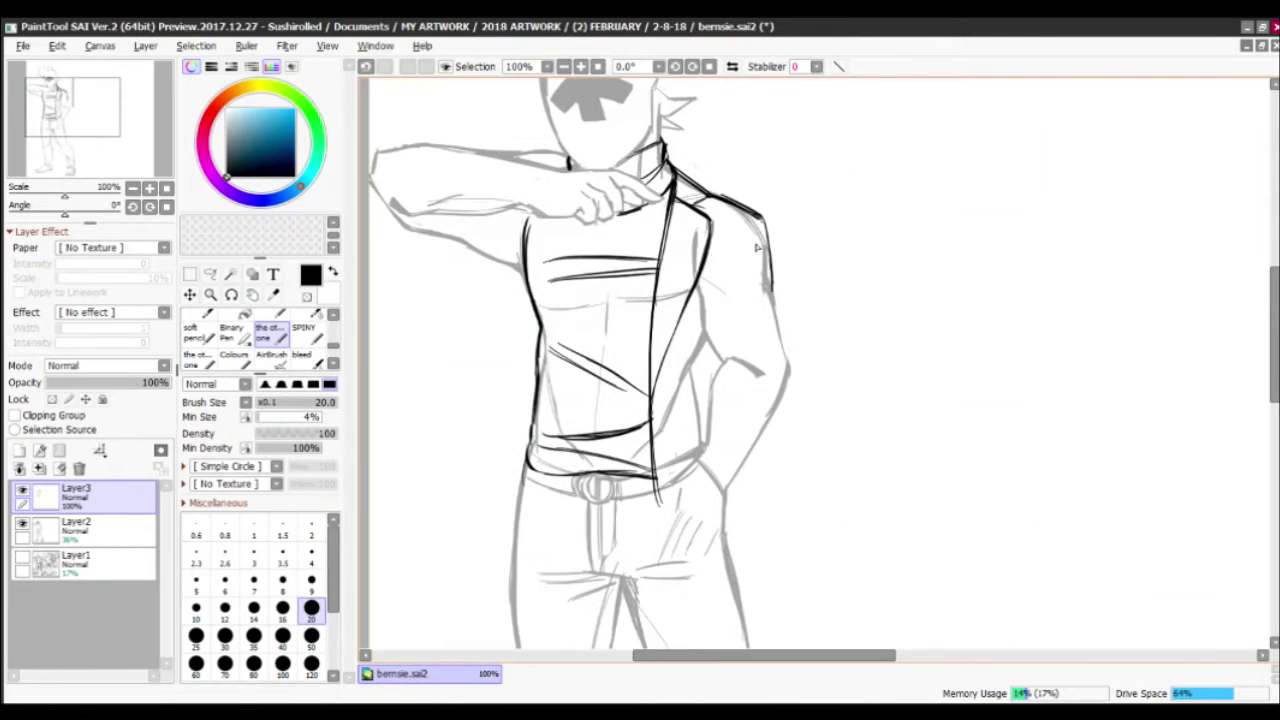
pyautogui.scroll(3, 718, 340)
pyautogui.moveTo(665, 245); pyautogui.dragTo(710, 405)
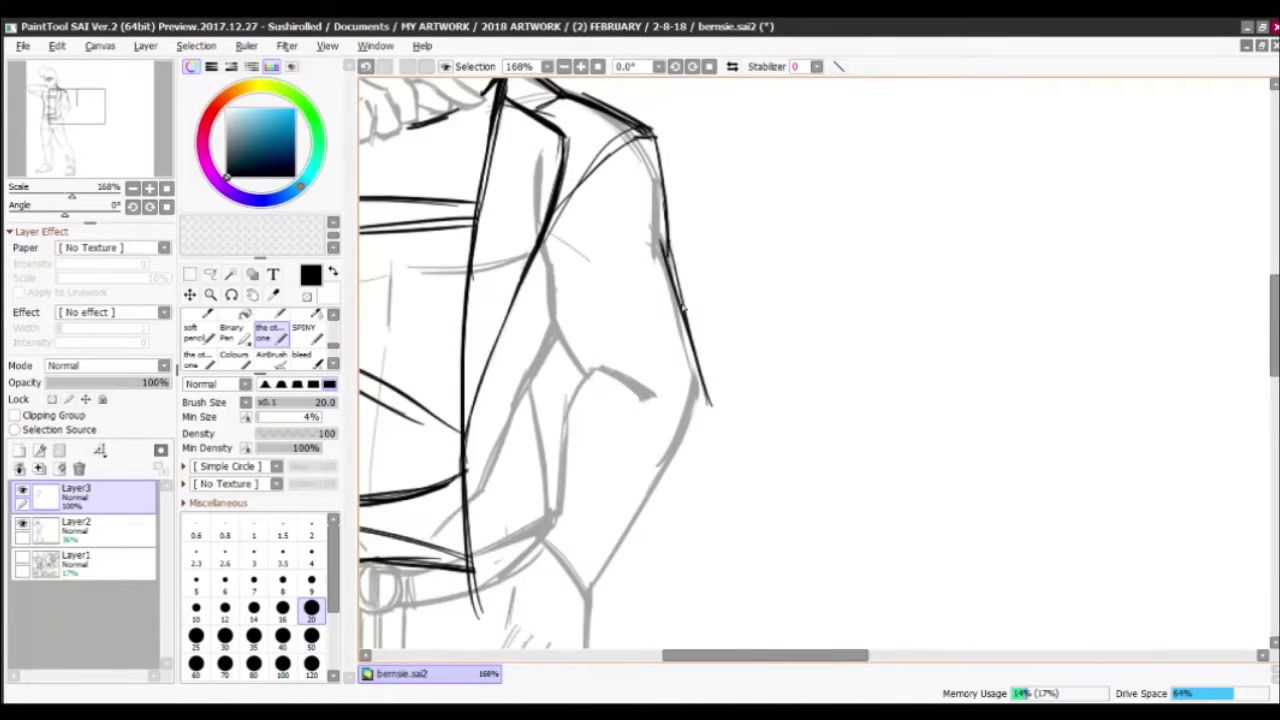
pyautogui.press('x')
pyautogui.press('x')
# Draw the right upper sleeve's inner edge and dark creases in the crook of the elbow
pyautogui.moveTo(560, 400); pyautogui.dragTo(650, 390)
pyautogui.moveTo(637, 245)
pyautogui.mouseDown()
pyautogui.moveTo(672, 345)
pyautogui.moveTo(690, 358)
pyautogui.moveTo(738, 270)
pyautogui.mouseUp()
pyautogui.press('x')
pyautogui.press('x')
pyautogui.moveTo(688, 326); pyautogui.dragTo(731, 293)
pyautogui.moveTo(680, 340); pyautogui.dragTo(776, 352)
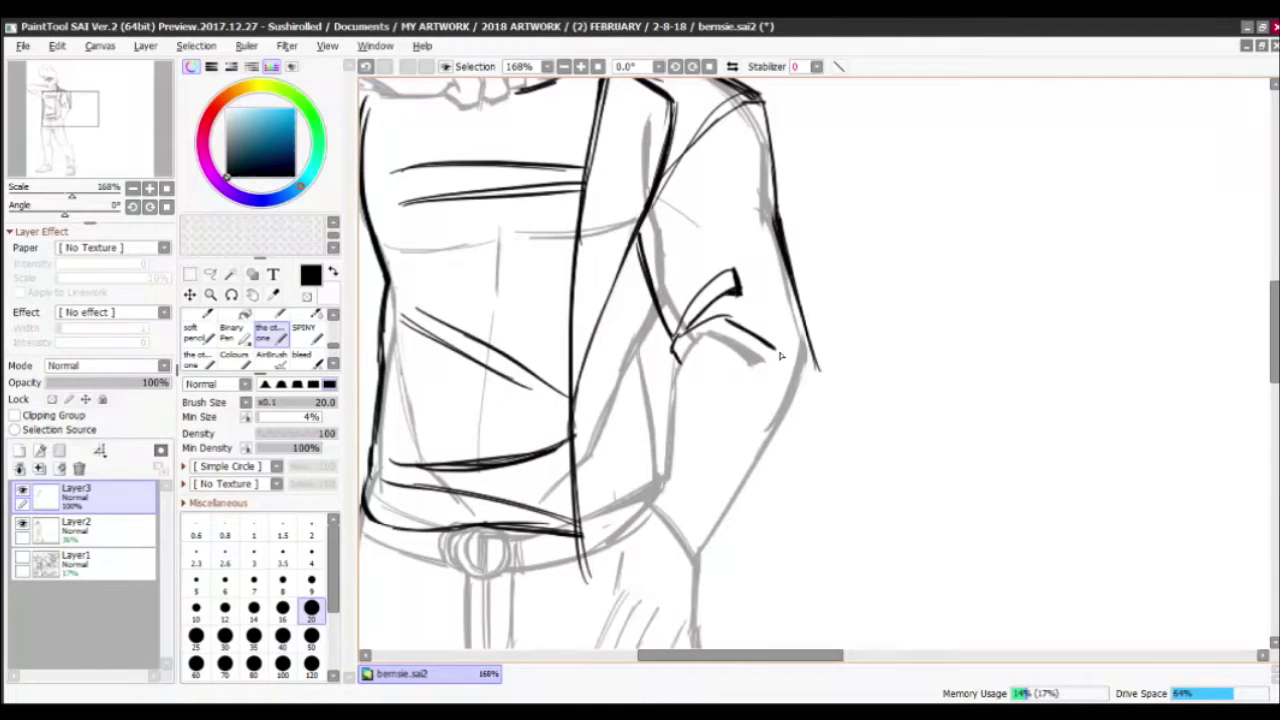
pyautogui.moveTo(682, 345); pyautogui.dragTo(768, 370)
pyautogui.moveTo(700, 355); pyautogui.dragTo(778, 374)
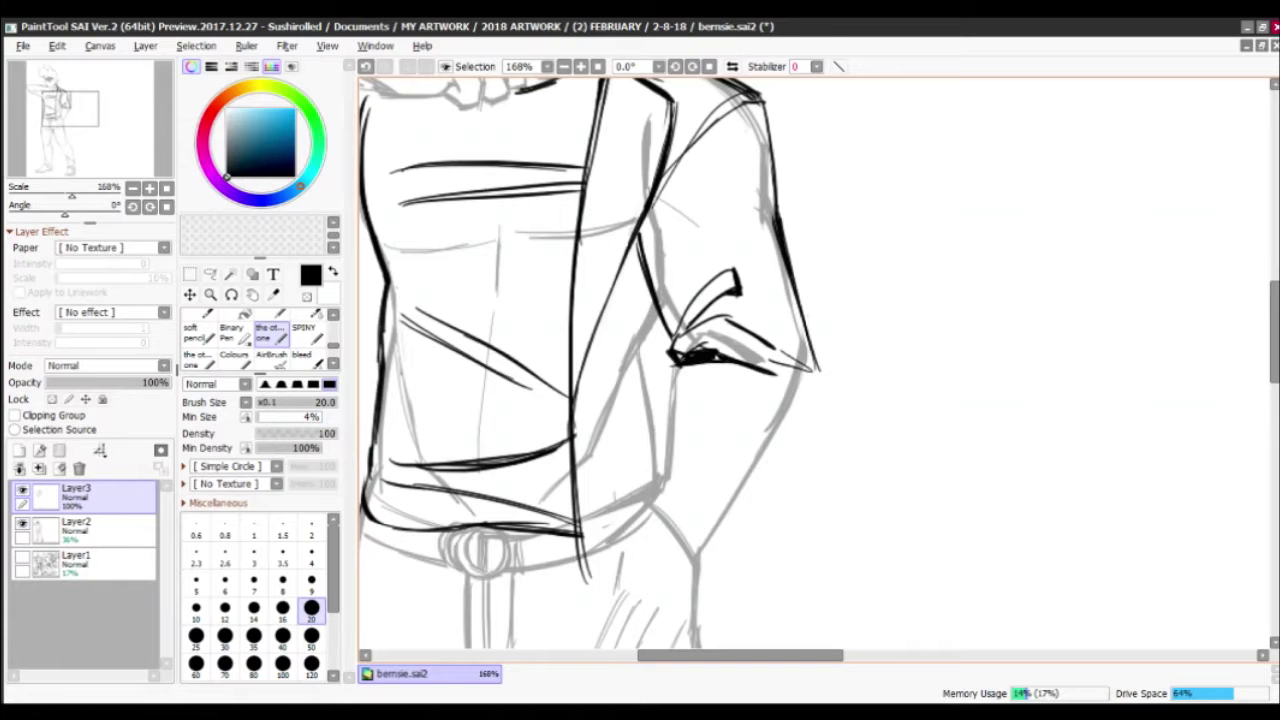
# Outline the right forearm's sleeve down to its cuff at the pocket and add two inner fold lines
pyautogui.moveTo(676, 340)
pyautogui.mouseDown()
pyautogui.moveTo(706, 235)
pyautogui.moveTo(660, 400)
pyautogui.mouseUp()
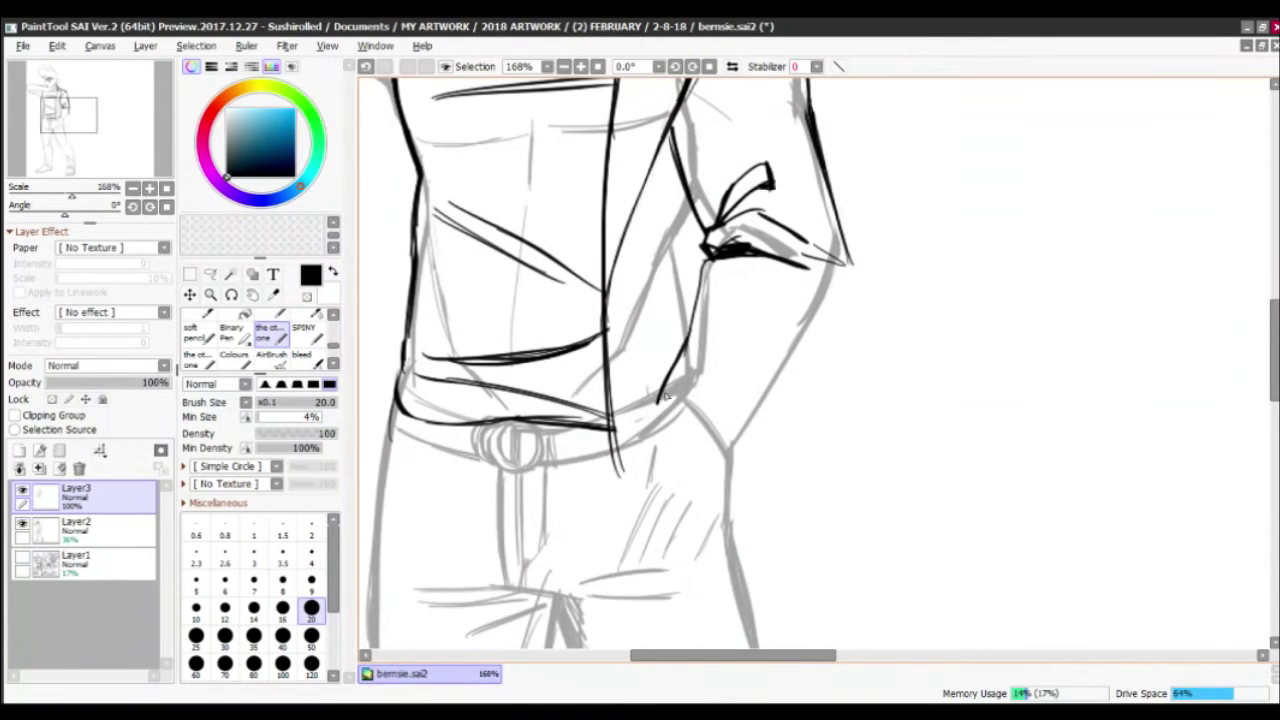
pyautogui.moveTo(748, 462)
pyautogui.mouseDown()
pyautogui.moveTo(815, 345)
pyautogui.moveTo(845, 245)
pyautogui.mouseUp()
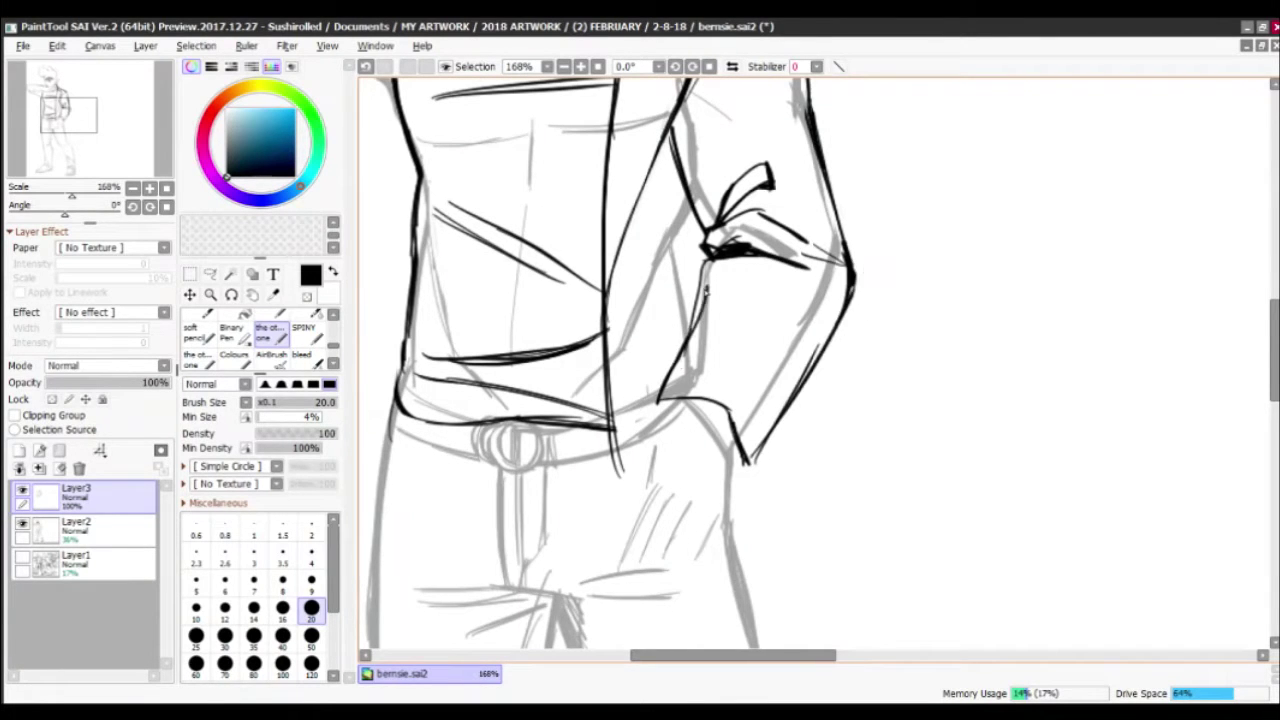
pyautogui.press('x')
pyautogui.press('x')
pyautogui.moveTo(706, 274)
pyautogui.mouseDown()
pyautogui.moveTo(690, 338)
pyautogui.moveTo(771, 378)
pyautogui.mouseUp()
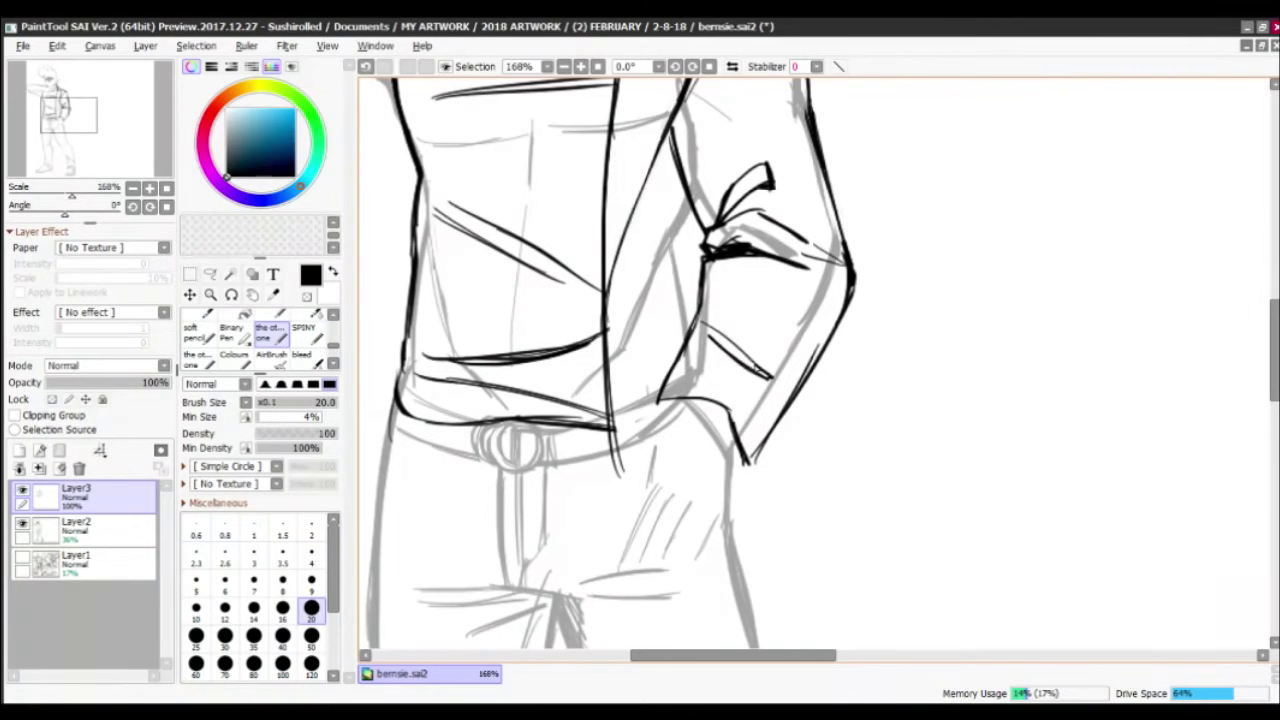
pyautogui.moveTo(706, 320); pyautogui.dragTo(785, 338)
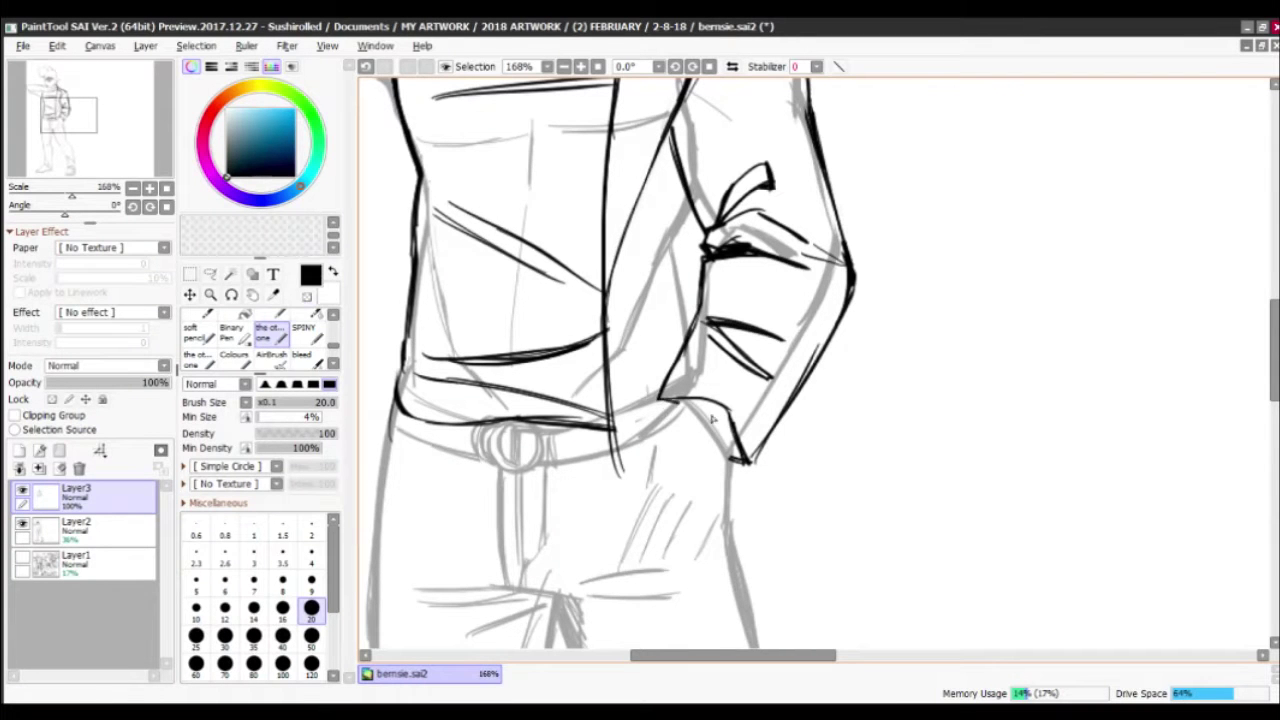
# Draw the jacket's left side edge from the raised arm's armpit down past the belt
pyautogui.scroll(-6, 680, 412)
pyautogui.scroll(5, 580, 414)
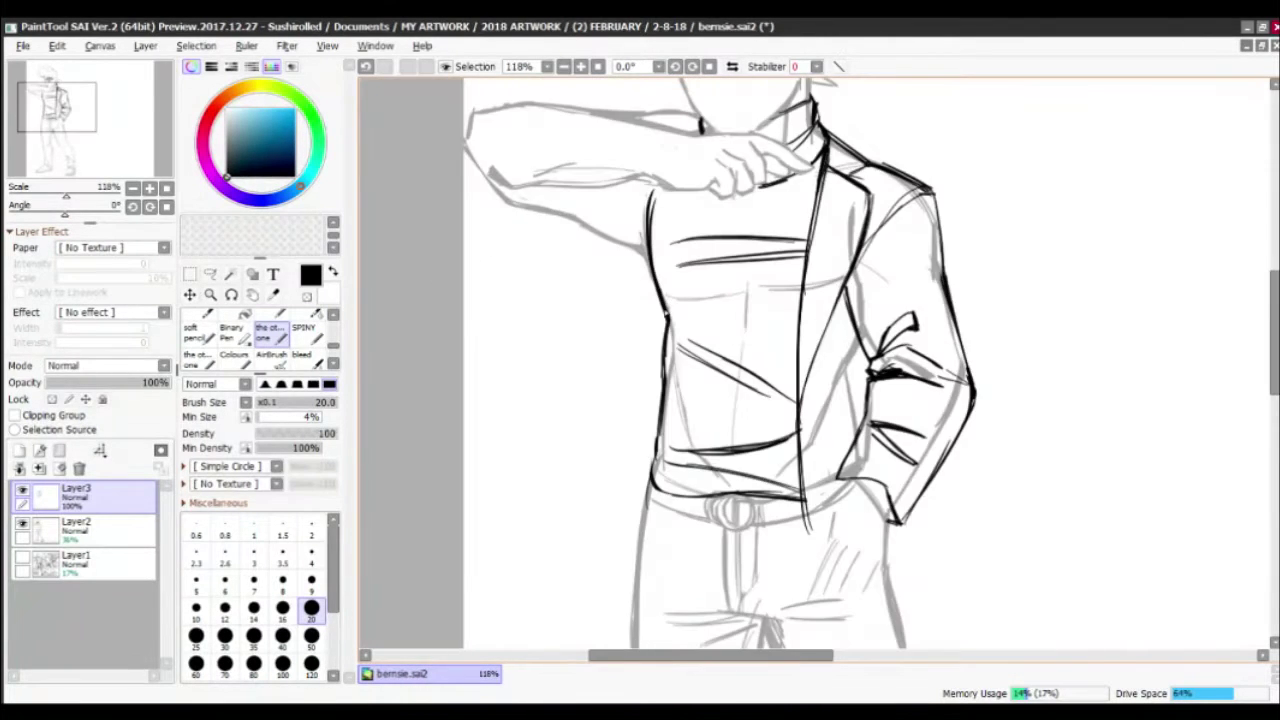
pyautogui.moveTo(643, 532); pyautogui.dragTo(657, 236)
pyautogui.moveTo(664, 186); pyautogui.dragTo(642, 280)
pyautogui.hotkey('ctrl', 'z')
pyautogui.moveTo(655, 345); pyautogui.dragTo(644, 180)
pyautogui.scroll(2, 700, 360)
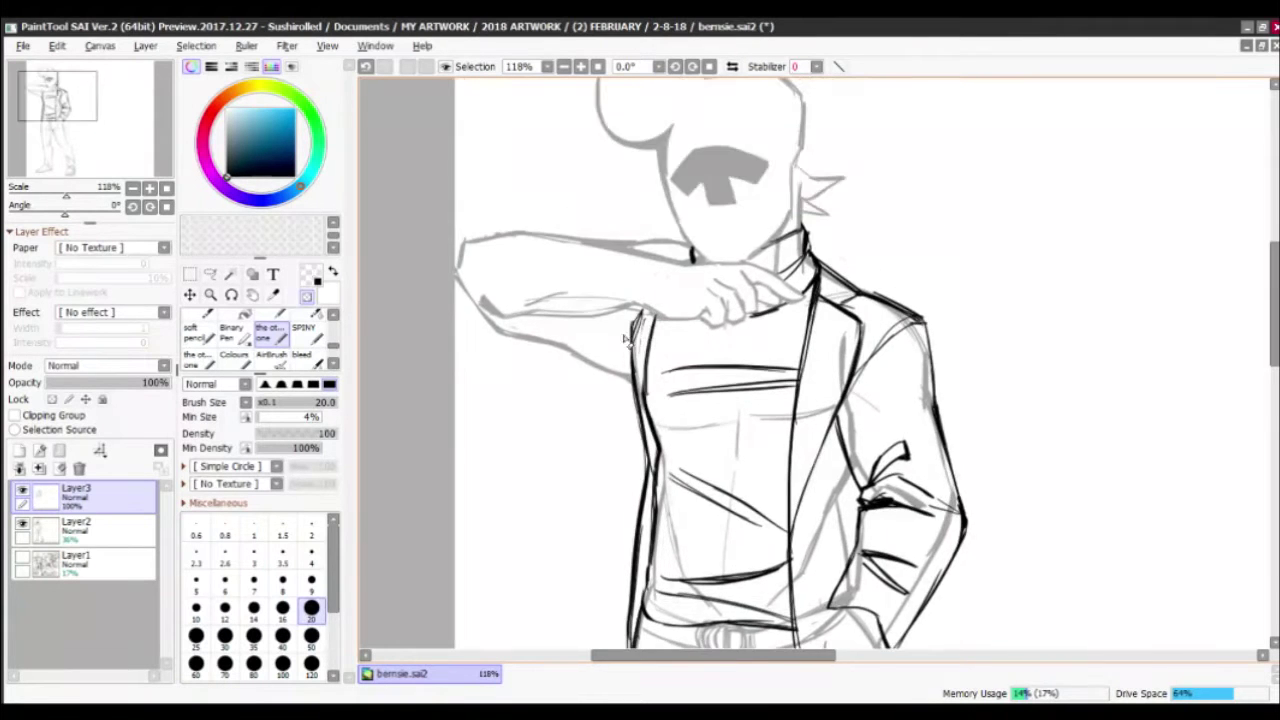
# Outline the raised arm's sleeve around the elbow and along its top and underside, with elbow creases
pyautogui.scroll(-2, 567, 262)
pyautogui.scroll(4, 567, 262)
pyautogui.moveTo(722, 434)
pyautogui.mouseDown()
pyautogui.moveTo(590, 390)
pyautogui.moveTo(450, 315)
pyautogui.moveTo(422, 278)
pyautogui.mouseUp()
pyautogui.moveTo(498, 352); pyautogui.dragTo(546, 318)
pyautogui.moveTo(470, 310); pyautogui.dragTo(480, 405)
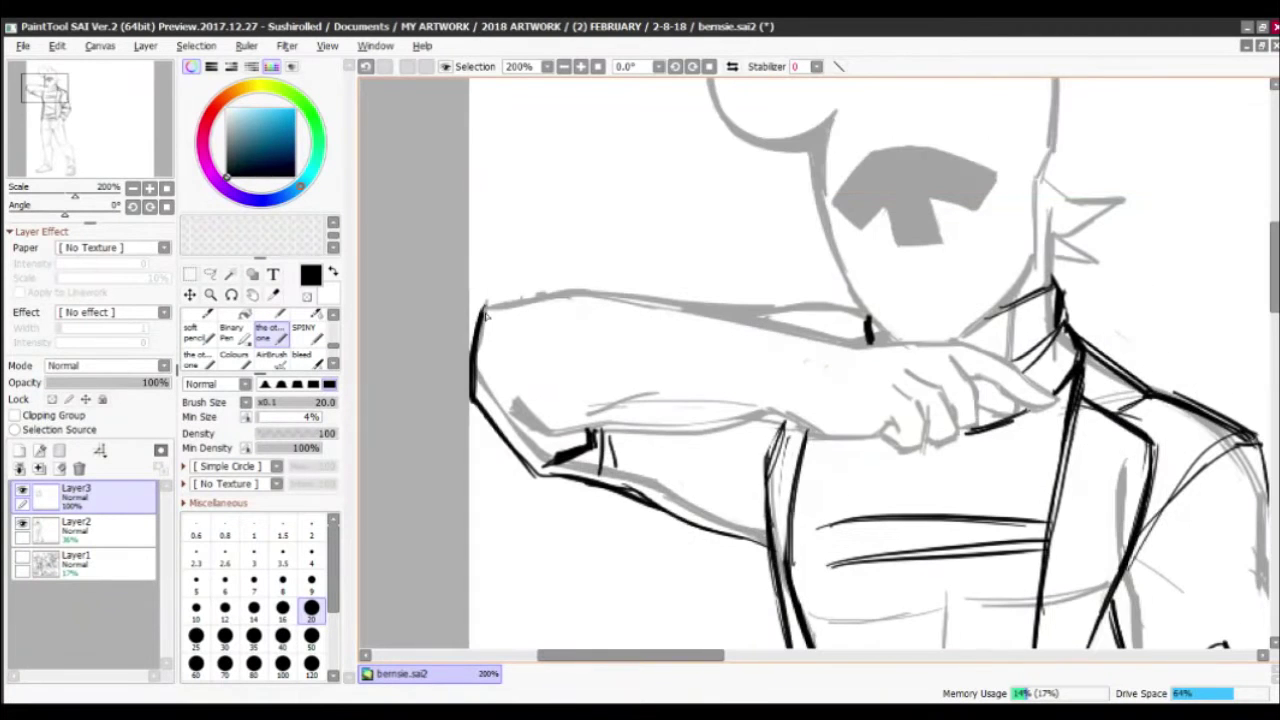
pyautogui.moveTo(478, 288); pyautogui.dragTo(790, 322)
pyautogui.moveTo(665, 300)
pyautogui.mouseDown()
pyautogui.moveTo(852, 334)
pyautogui.moveTo(684, 370)
pyautogui.moveTo(692, 418)
pyautogui.moveTo(464, 398)
pyautogui.mouseUp()
pyautogui.moveTo(398, 326)
pyautogui.mouseDown()
pyautogui.moveTo(486, 392)
pyautogui.moveTo(450, 375)
pyautogui.moveTo(520, 402)
pyautogui.moveTo(506, 440)
pyautogui.moveTo(512, 404)
pyautogui.mouseUp()
# Draw the raised forearm's lower sleeve edge and add fold lines across the middle of the sleeve
pyautogui.press('-')
pyautogui.press('-')
pyautogui.moveTo(496, 406); pyautogui.dragTo(698, 414)
pyautogui.press('-')
pyautogui.press('-')
pyautogui.moveTo(590, 282)
pyautogui.mouseDown()
pyautogui.moveTo(596, 398)
pyautogui.moveTo(600, 352)
pyautogui.mouseUp()
pyautogui.moveTo(632, 294); pyautogui.dragTo(600, 392)
# Draw the raised sleeve's ribbed cuff around the wrist and clean up its edges
pyautogui.moveTo(745, 290); pyautogui.dragTo(756, 318)
pyautogui.moveTo(666, 320); pyautogui.dragTo(742, 298)
pyautogui.moveTo(678, 304)
pyautogui.mouseDown()
pyautogui.moveTo(686, 416)
pyautogui.moveTo(724, 404)
pyautogui.mouseUp()
pyautogui.press('-')
pyautogui.moveTo(692, 420); pyautogui.dragTo(722, 396)
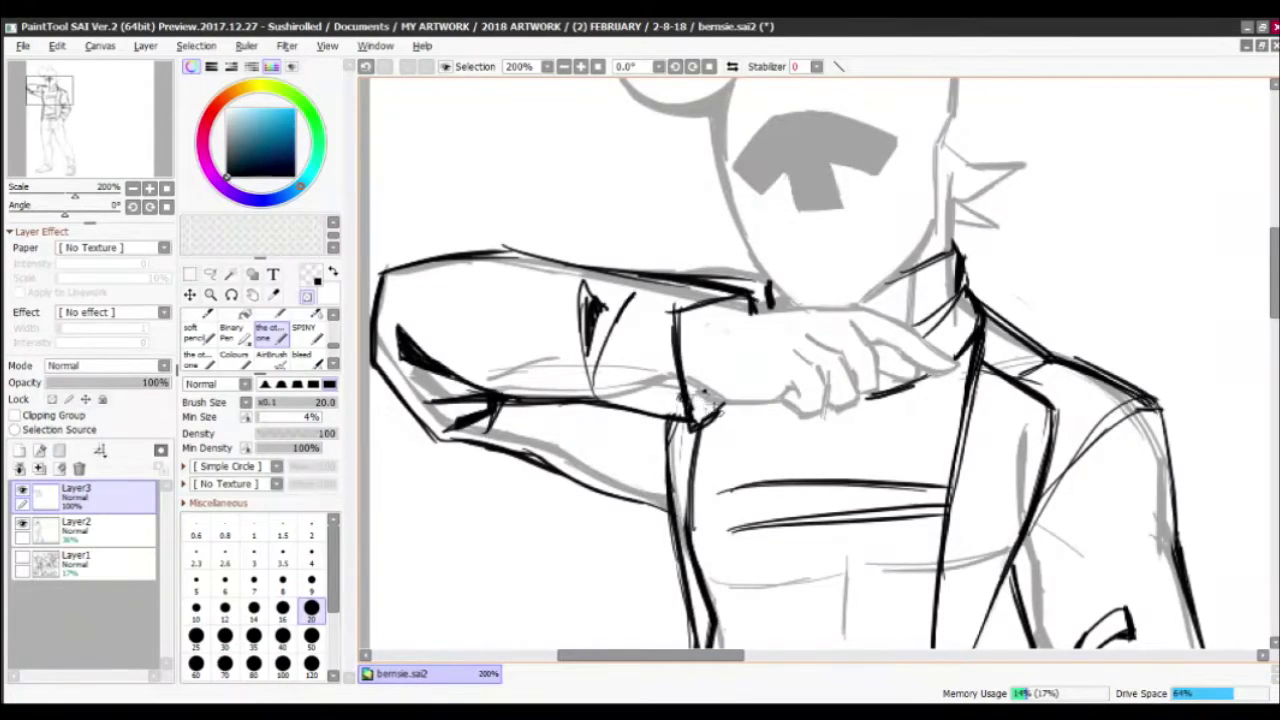
pyautogui.press('-')
pyautogui.moveTo(730, 326); pyautogui.dragTo(704, 404)
pyautogui.moveTo(686, 416); pyautogui.dragTo(644, 428)
pyautogui.moveTo(744, 310); pyautogui.dragTo(710, 398)
pyautogui.moveTo(714, 322)
pyautogui.mouseDown()
pyautogui.moveTo(758, 300)
pyautogui.moveTo(698, 410)
pyautogui.mouseUp()
pyautogui.scroll(-3, 700, 400)
pyautogui.scroll(2, 650, 330)
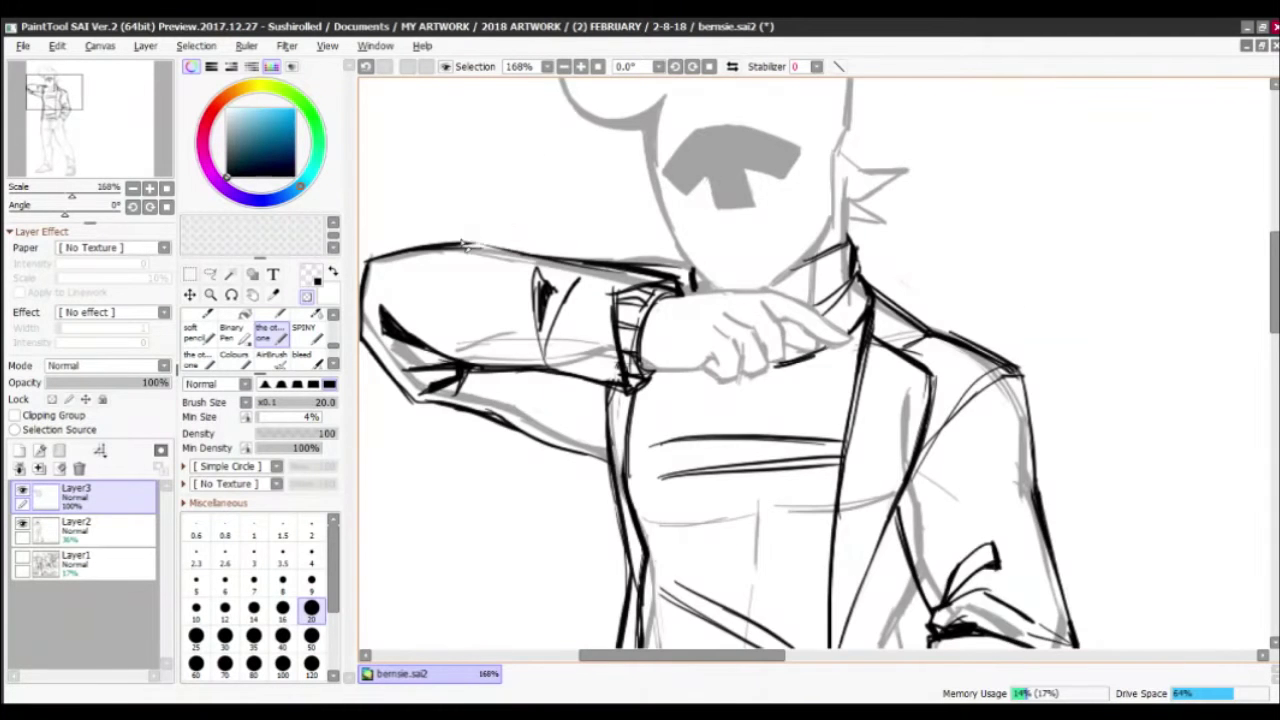
# Clean up the raised sleeve's top edge between the elbow and the cuff
pyautogui.press('-')
pyautogui.press('-')
pyautogui.moveTo(564, 262); pyautogui.dragTo(692, 264)
pyautogui.scroll(-4, 575, 268)
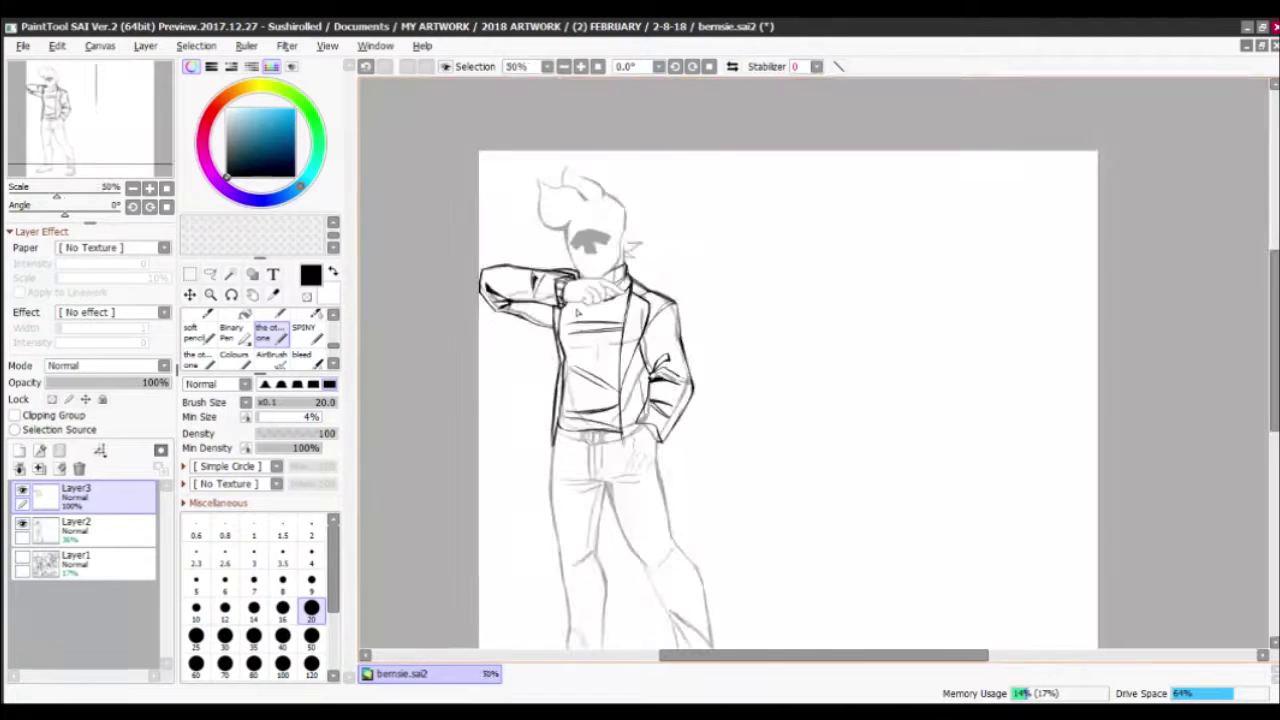
# Refine the raised sleeve's outline around the elbow, its upper corner and the underside toward the armpit
pyautogui.scroll(3, 517, 269)
pyautogui.press('-')
pyautogui.press('-')
pyautogui.moveTo(480, 284)
pyautogui.mouseDown()
pyautogui.moveTo(410, 284)
pyautogui.moveTo(412, 322)
pyautogui.mouseUp()
pyautogui.press('-')
pyautogui.moveTo(450, 392)
pyautogui.mouseDown()
pyautogui.moveTo(410, 345)
pyautogui.moveTo(470, 398)
pyautogui.mouseUp()
pyautogui.press('-')
pyautogui.press('-')
pyautogui.press('-')
pyautogui.moveTo(410, 286); pyautogui.dragTo(448, 284)
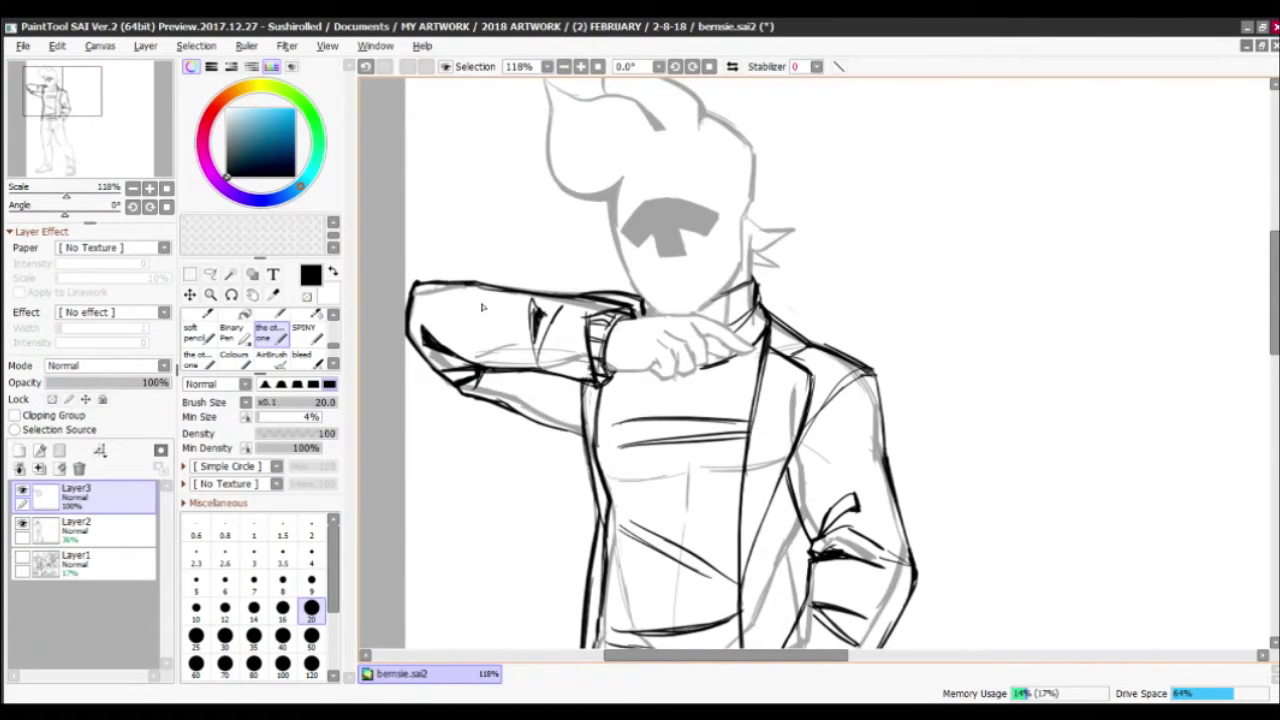
pyautogui.scroll(2, 500, 300)
pyautogui.moveTo(552, 400); pyautogui.dragTo(616, 434)
pyautogui.scroll(-3, 600, 306)
pyautogui.scroll(-2, 599, 306)
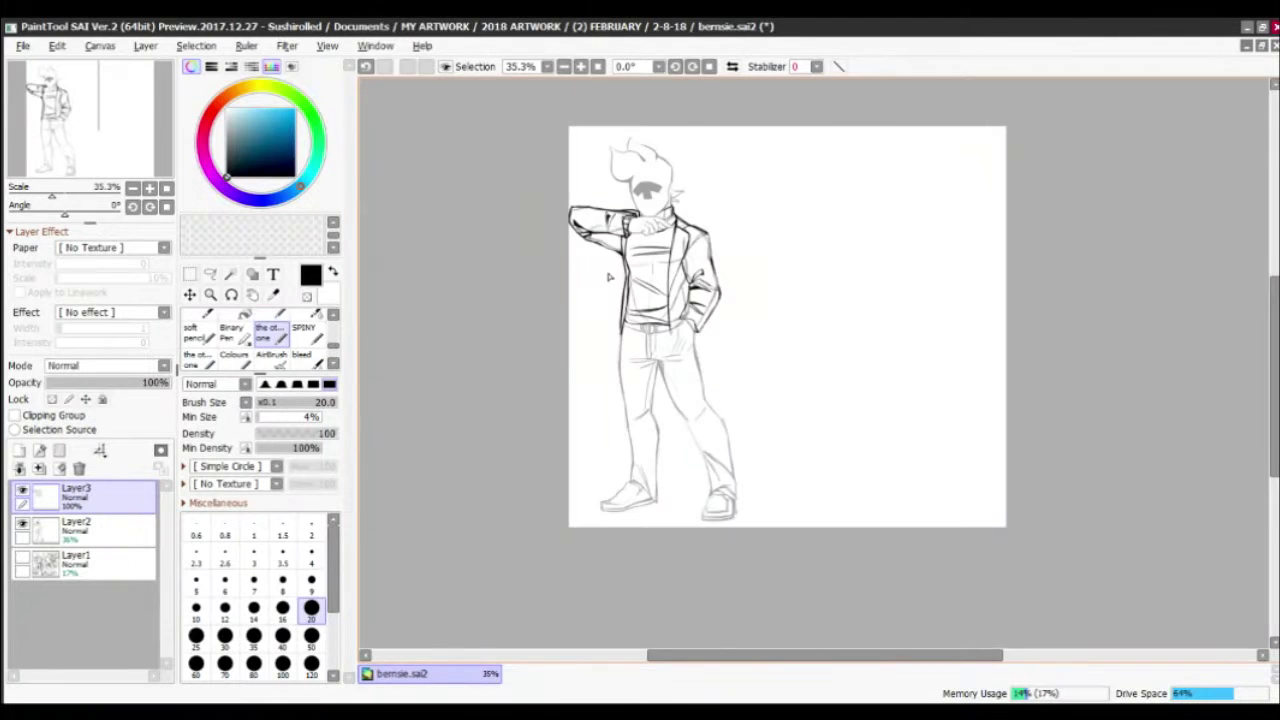
# Erase the body lines of Layer2 covered by the jacket, using brush size 50
pyautogui.scroll(3, 599, 306)
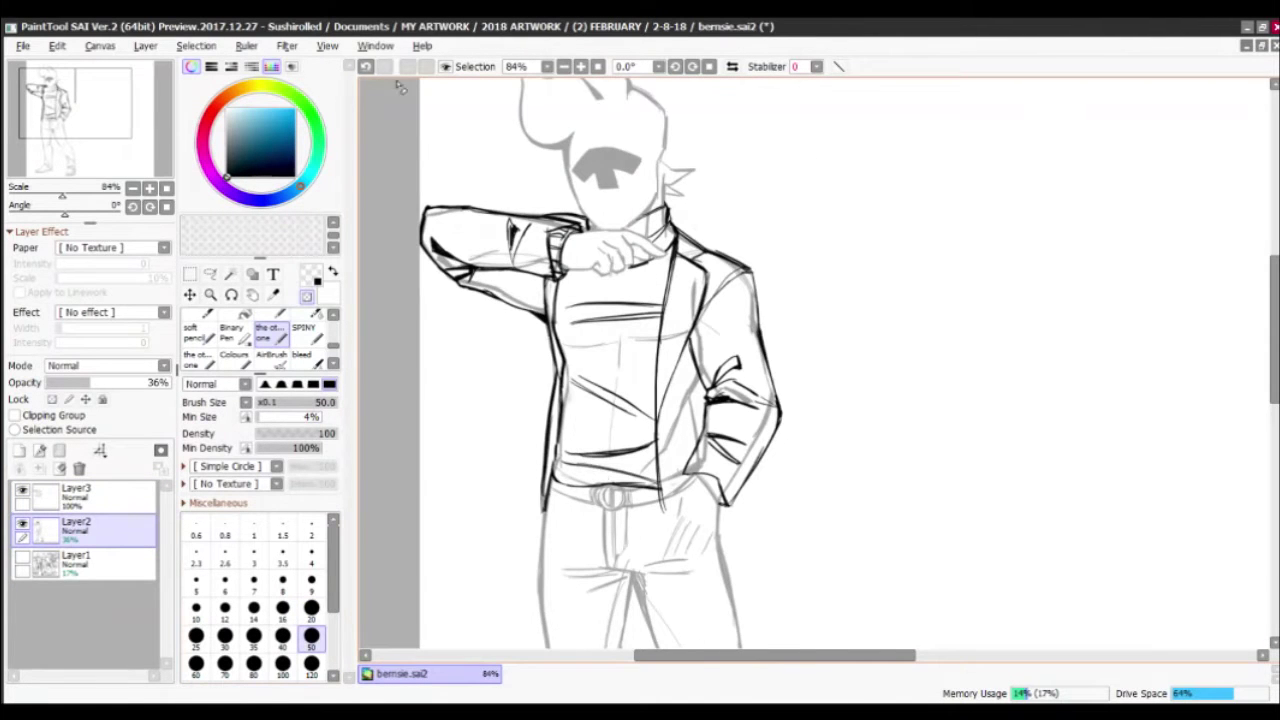
pyautogui.moveTo(463, 519); pyautogui.dragTo(503, 607)
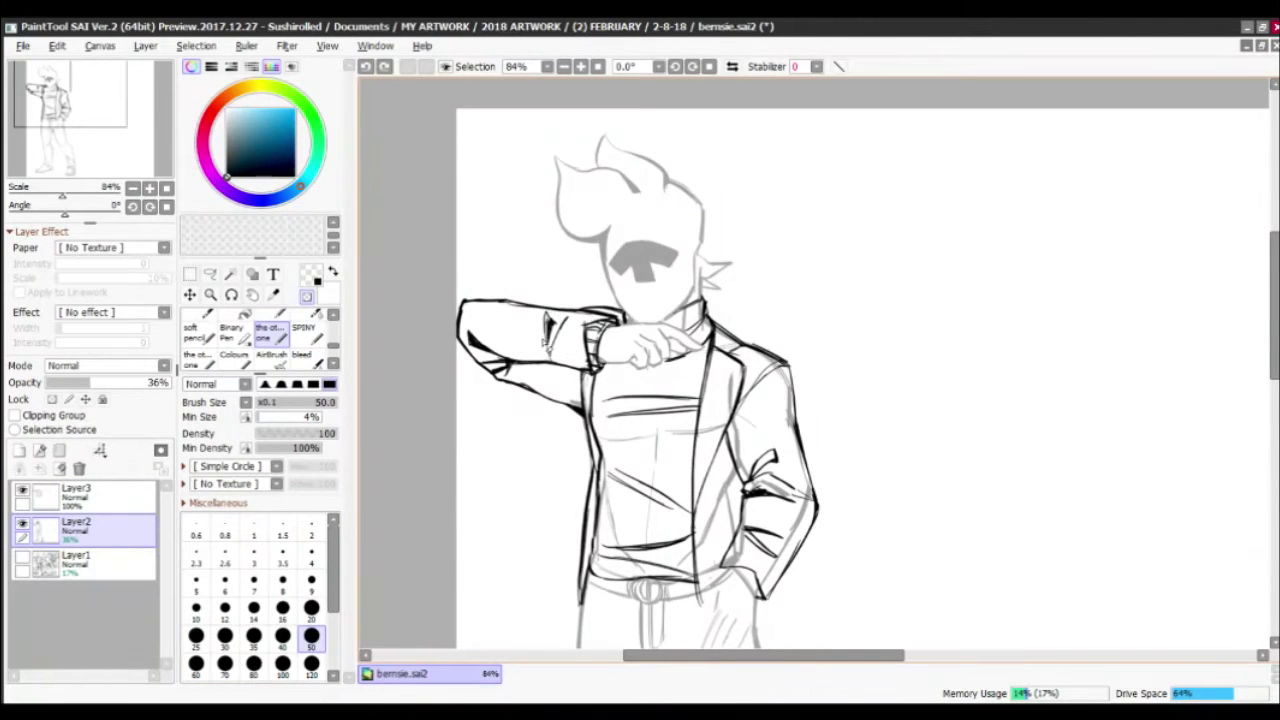
pyautogui.moveTo(547, 342); pyautogui.dragTo(525, 222)
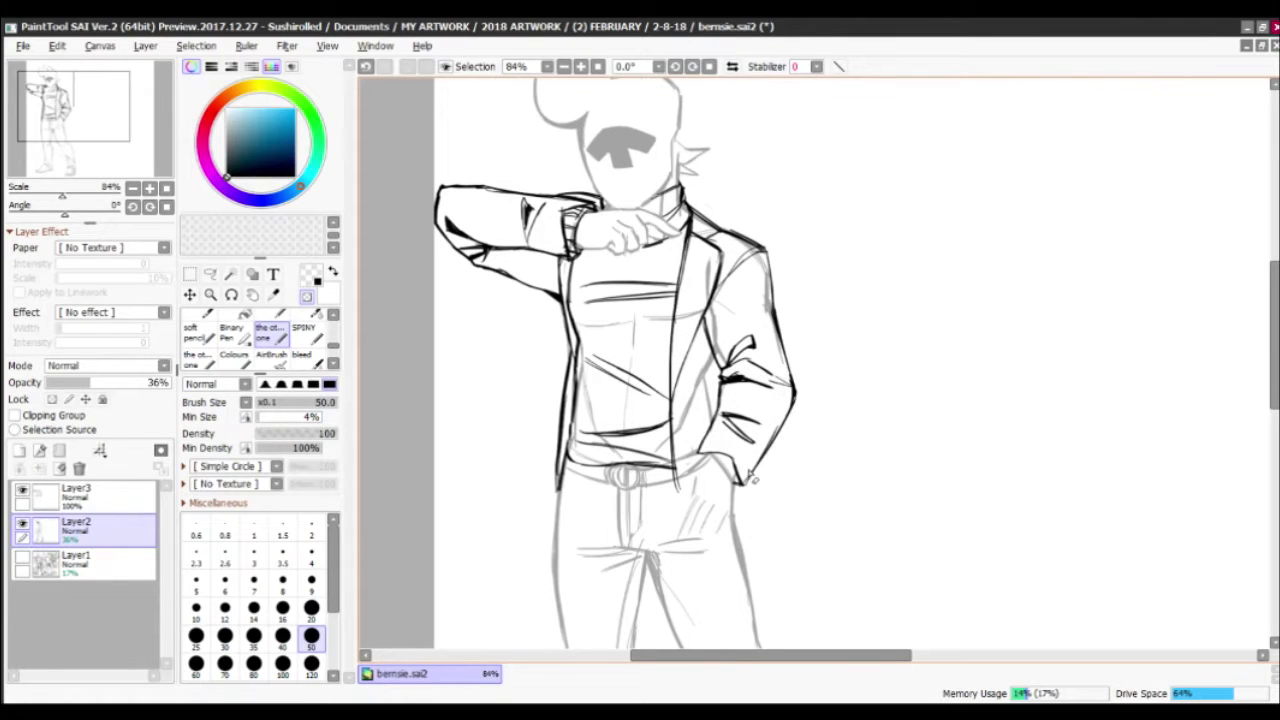
# On Layer3, close the jacket's pointed lower front corner and define the edge beside the bent arm
pyautogui.hotkey('ctrl', 'Up')
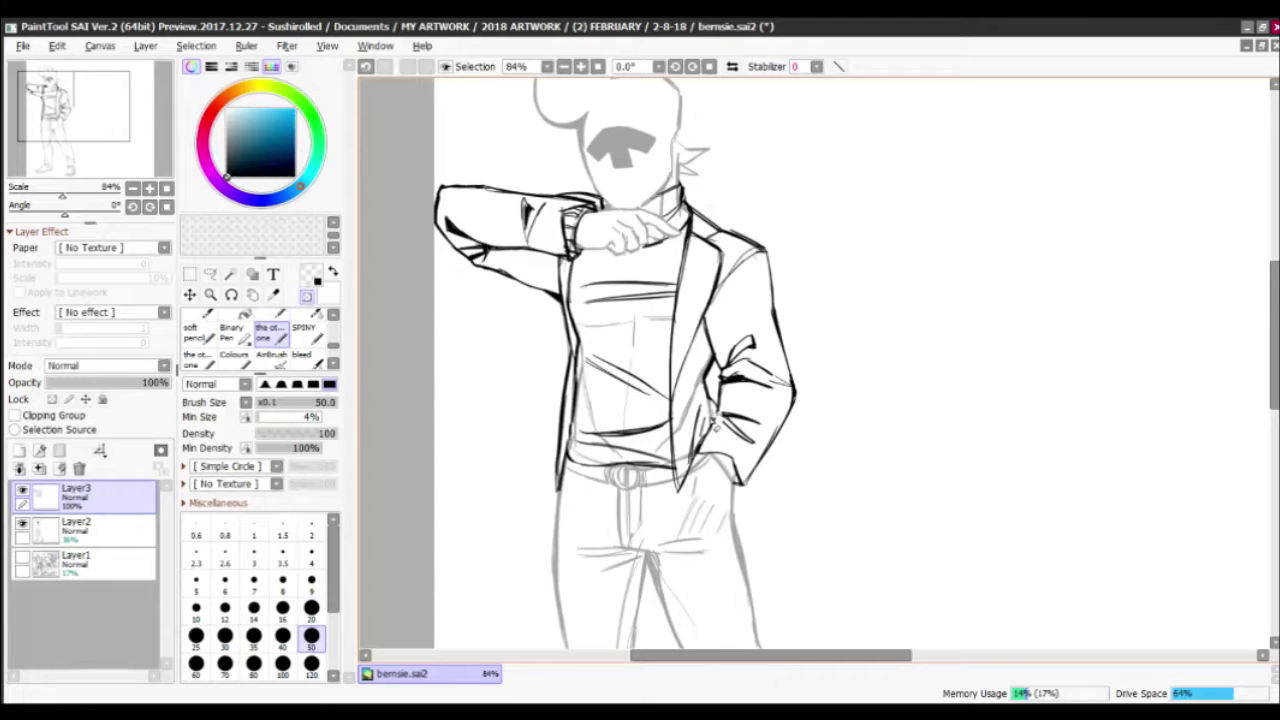
pyautogui.scroll(1, 716, 410)
# Erase the remaining covered body lines on Layer2, restore its opacity to 100%, and make Layer3 active
pyautogui.hotkey('ctrl', 'Down')
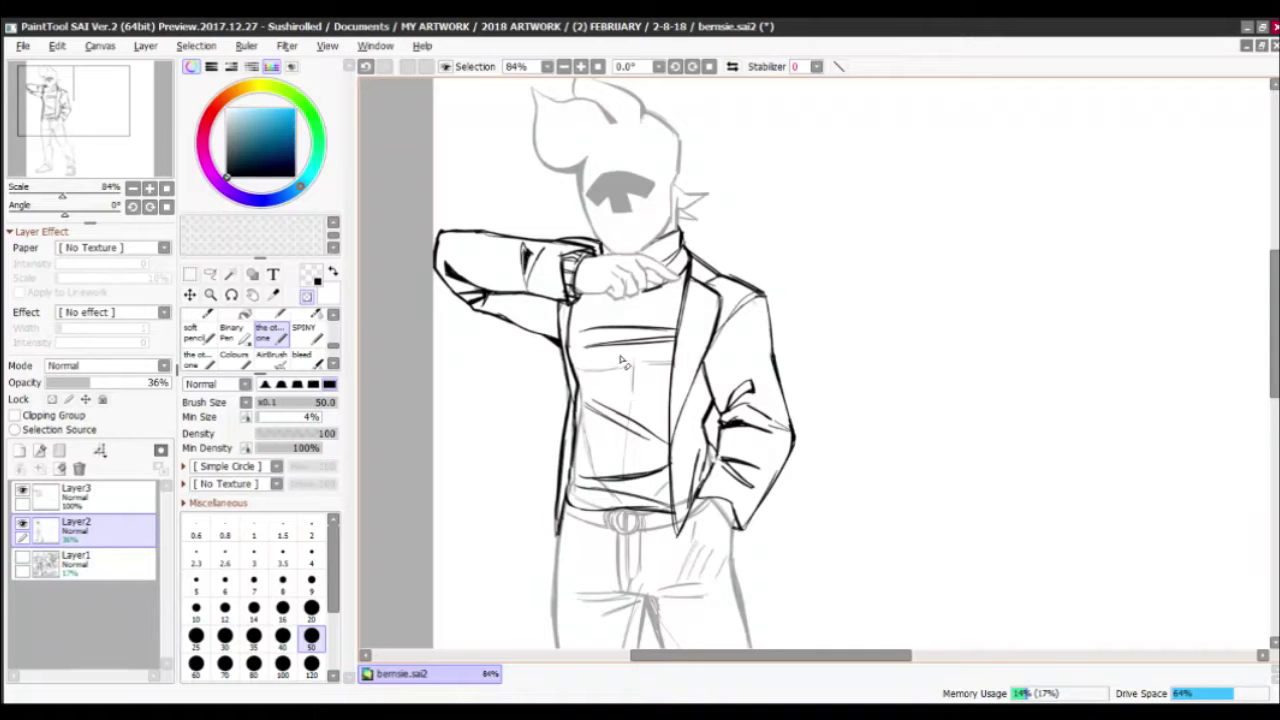
pyautogui.scroll(-2, 692, 410)
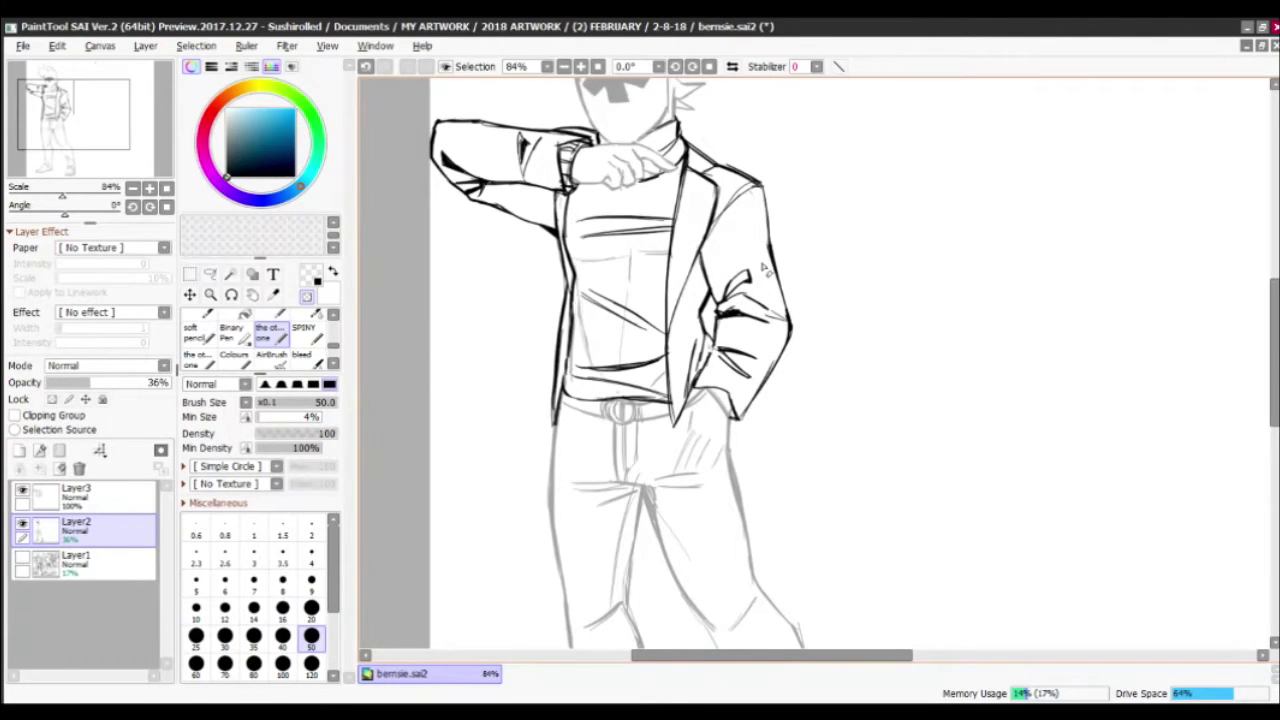
pyautogui.hotkey('ctrl', '-')
pyautogui.click(38, 505)
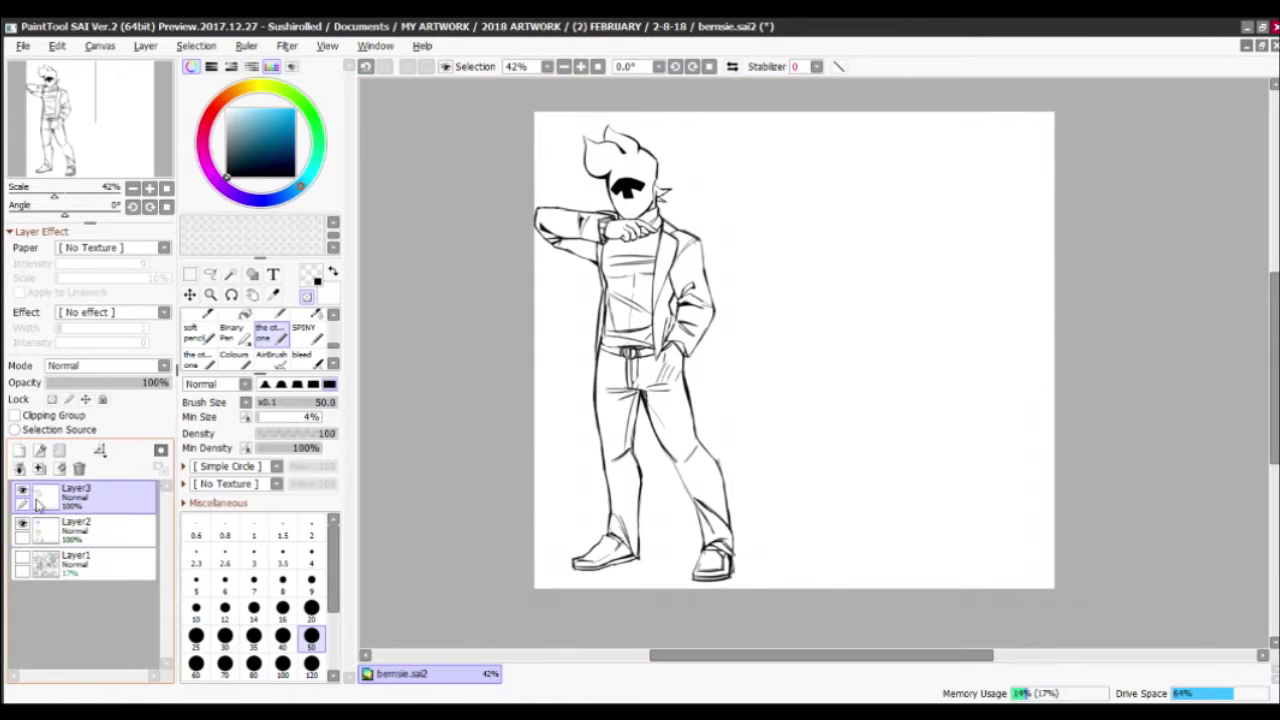
# Merge Layer3 down into Layer2 and reduce the brush size to 20
pyautogui.press('Delete')
pyautogui.hotkey('ctrl', '+')
pyautogui.hotkey('ctrl', '+')
pyautogui.hotkey('ctrl', '+')
pyautogui.hotkey('ctrl', '+')
pyautogui.hotkey('ctrl', '+')
pyautogui.hotkey('ctrl', '+')
pyautogui.press('[')
pyautogui.press('[')
pyautogui.press('[')
pyautogui.press('[')
pyautogui.press('[')
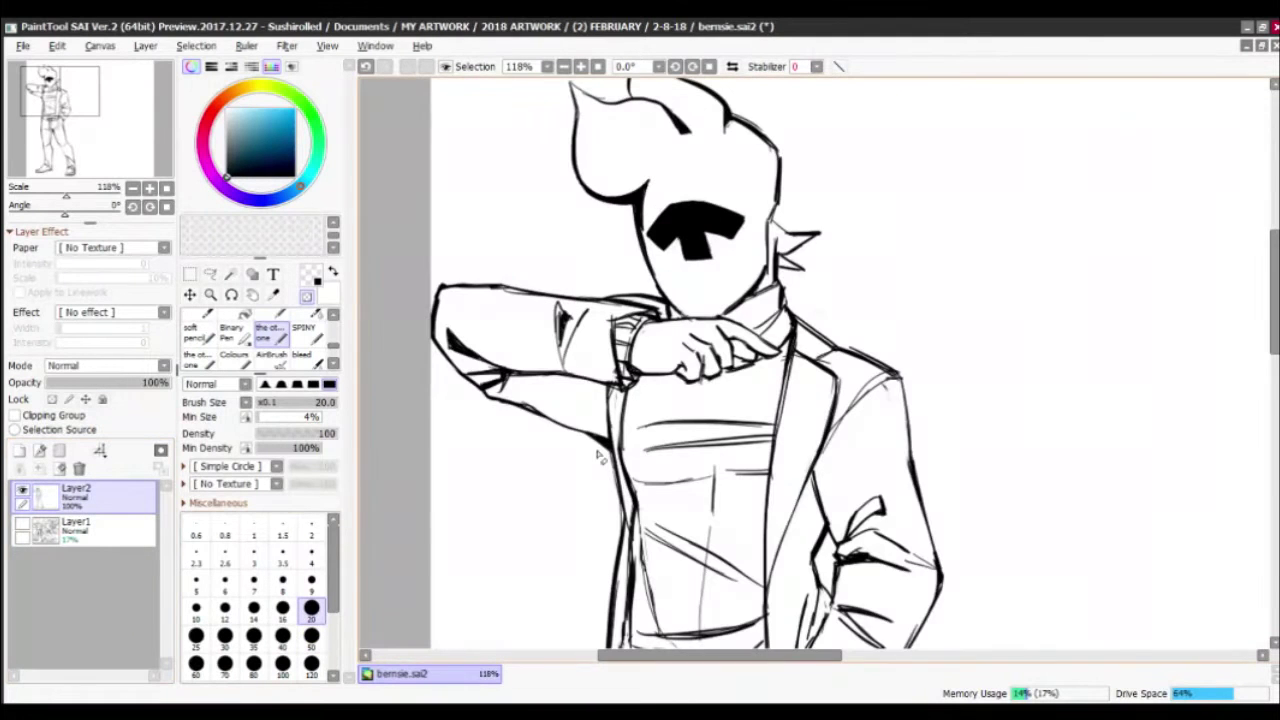
# Remove the creases at the raised sleeve's elbow and redraw its underside from the elbow to the armpit
pyautogui.moveTo(598, 457)
pyautogui.mouseDown()
pyautogui.moveTo(455, 368)
pyautogui.moveTo(546, 404)
pyautogui.moveTo(452, 362)
pyautogui.moveTo(505, 335)
pyautogui.moveTo(470, 375)
pyautogui.moveTo(612, 440)
pyautogui.mouseUp()
pyautogui.press('-')
pyautogui.press('-')
pyautogui.press('-')
pyautogui.hotkey('ctrl', '-')
pyautogui.hotkey('ctrl', '-')
pyautogui.hotkey('ctrl', '-')
pyautogui.hotkey('ctrl', '-')
pyautogui.hotkey('ctrl', '-')
pyautogui.hotkey('ctrl', '-')
pyautogui.hotkey('ctrl', '+')
pyautogui.hotkey('ctrl', '+')
pyautogui.hotkey('ctrl', '+')
pyautogui.hotkey('ctrl', '+')
pyautogui.hotkey('ctrl', '+')
pyautogui.hotkey('ctrl', '+')
pyautogui.press('-')
pyautogui.moveTo(540, 415); pyautogui.dragTo(690, 495)
pyautogui.press('-')
pyautogui.moveTo(680, 430)
pyautogui.mouseDown()
pyautogui.moveTo(696, 514)
pyautogui.moveTo(616, 436)
pyautogui.mouseUp()
pyautogui.moveTo(688, 496); pyautogui.dragTo(526, 414)
pyautogui.moveTo(630, 452)
pyautogui.mouseDown()
pyautogui.moveTo(480, 385)
pyautogui.moveTo(526, 326)
pyautogui.moveTo(512, 405)
pyautogui.mouseUp()
pyautogui.press('-')
pyautogui.moveTo(520, 410)
pyautogui.mouseDown()
pyautogui.moveTo(608, 422)
pyautogui.moveTo(576, 418)
pyautogui.mouseUp()
pyautogui.press('-')
pyautogui.moveTo(494, 392); pyautogui.dragTo(574, 420)
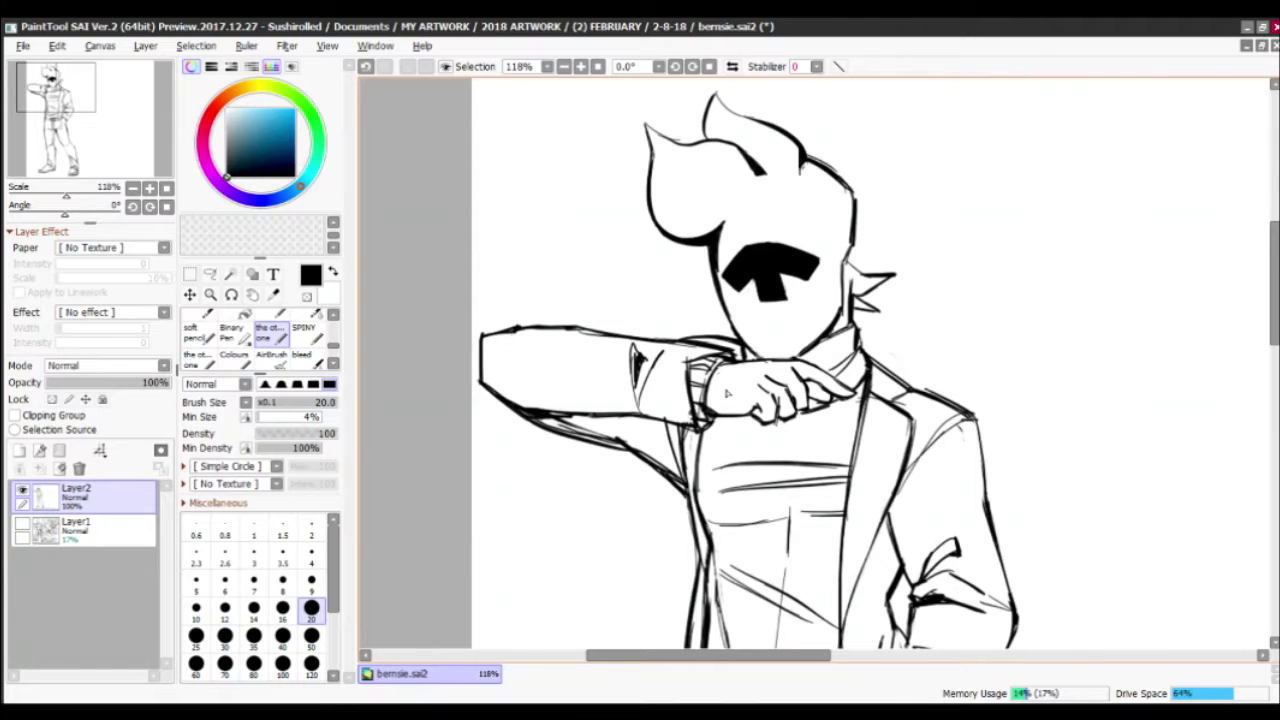
# Darken the cuff corner of the arm in the pocket and close the gap in the jacket edge beside it
pyautogui.scroll(1, 871, 340)
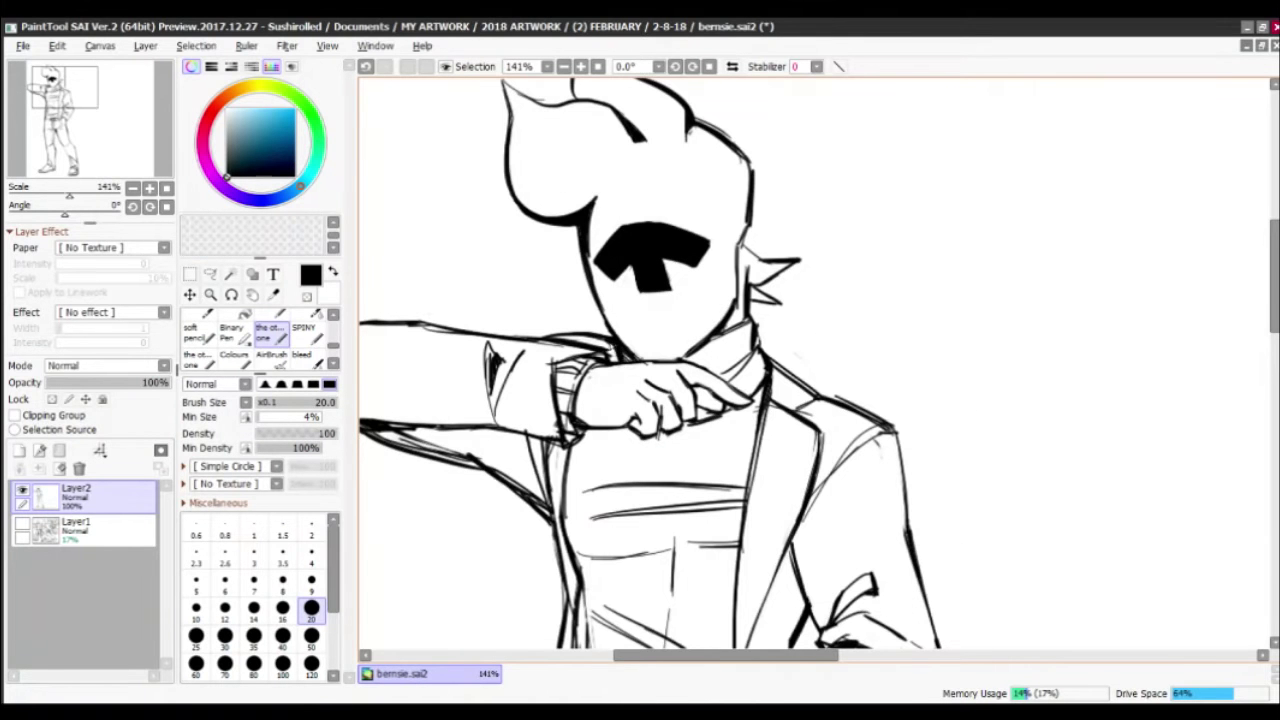
pyautogui.scroll(-7, 810, 360)
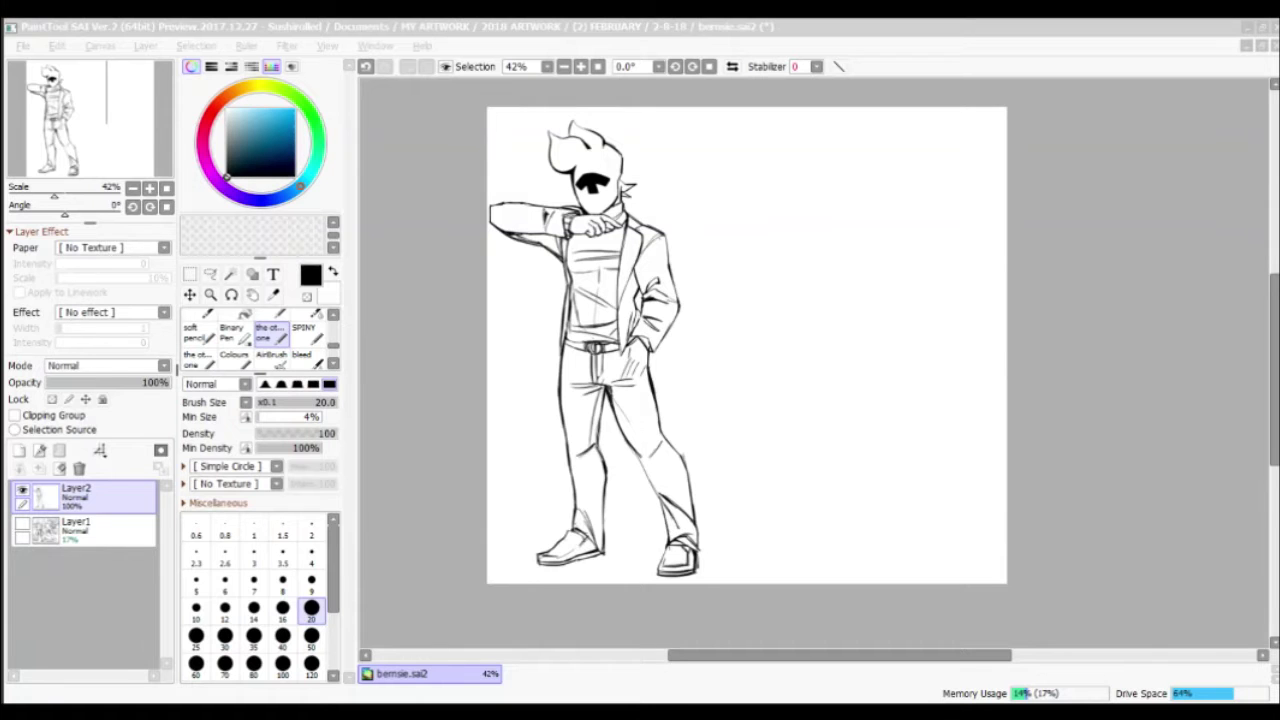
pyautogui.scroll(7, 497, 566)
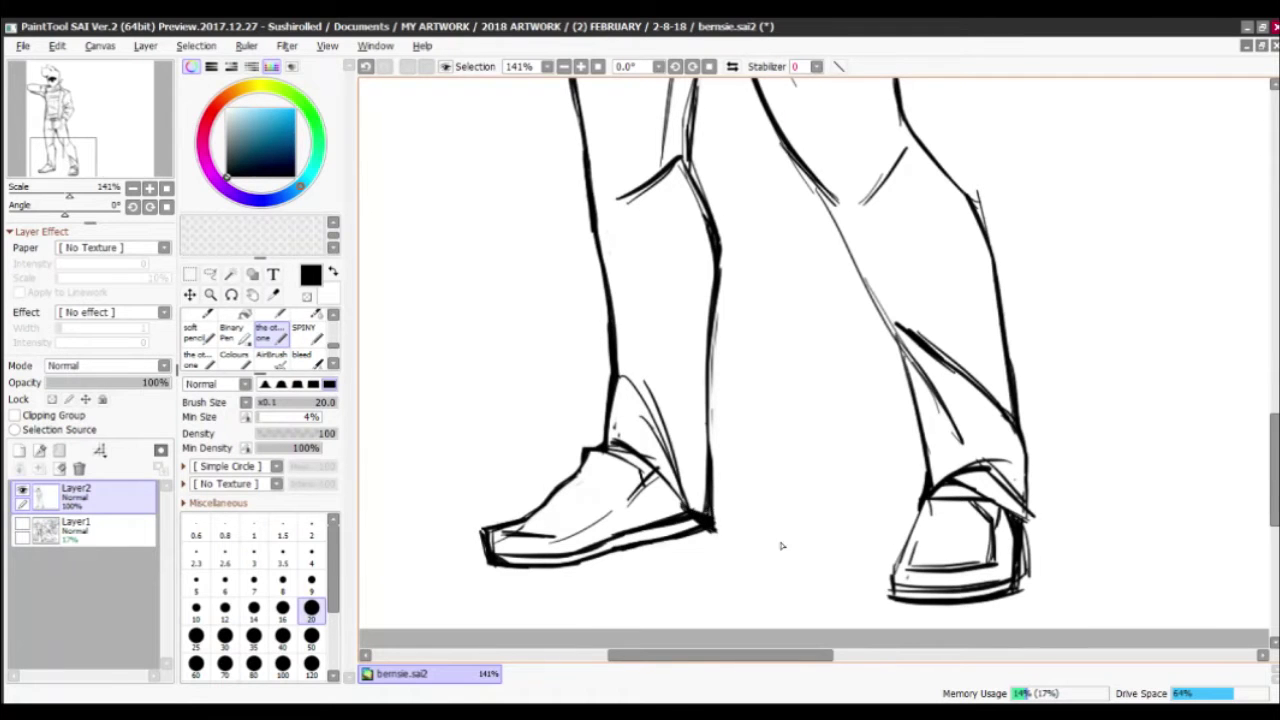
pyautogui.moveTo(782, 545); pyautogui.dragTo(582, 680)
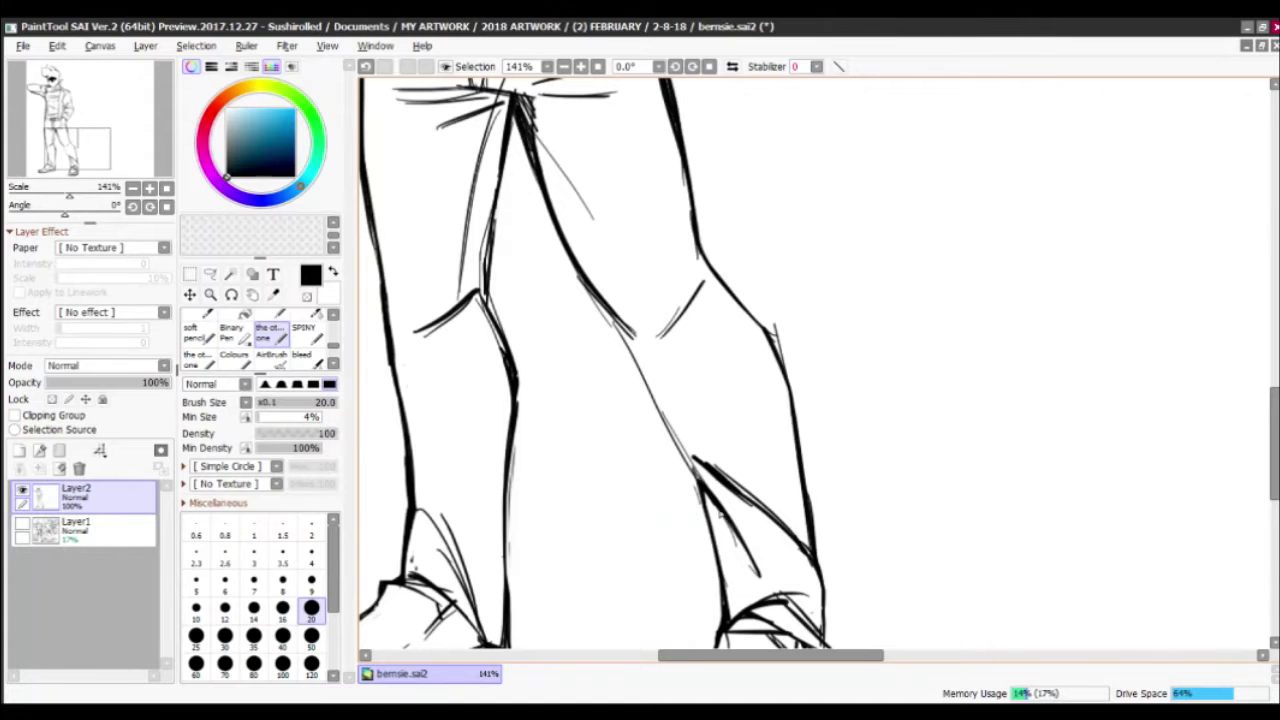
pyautogui.moveTo(702, 482); pyautogui.dragTo(598, 300)
pyautogui.scroll(-3, 677, 350)
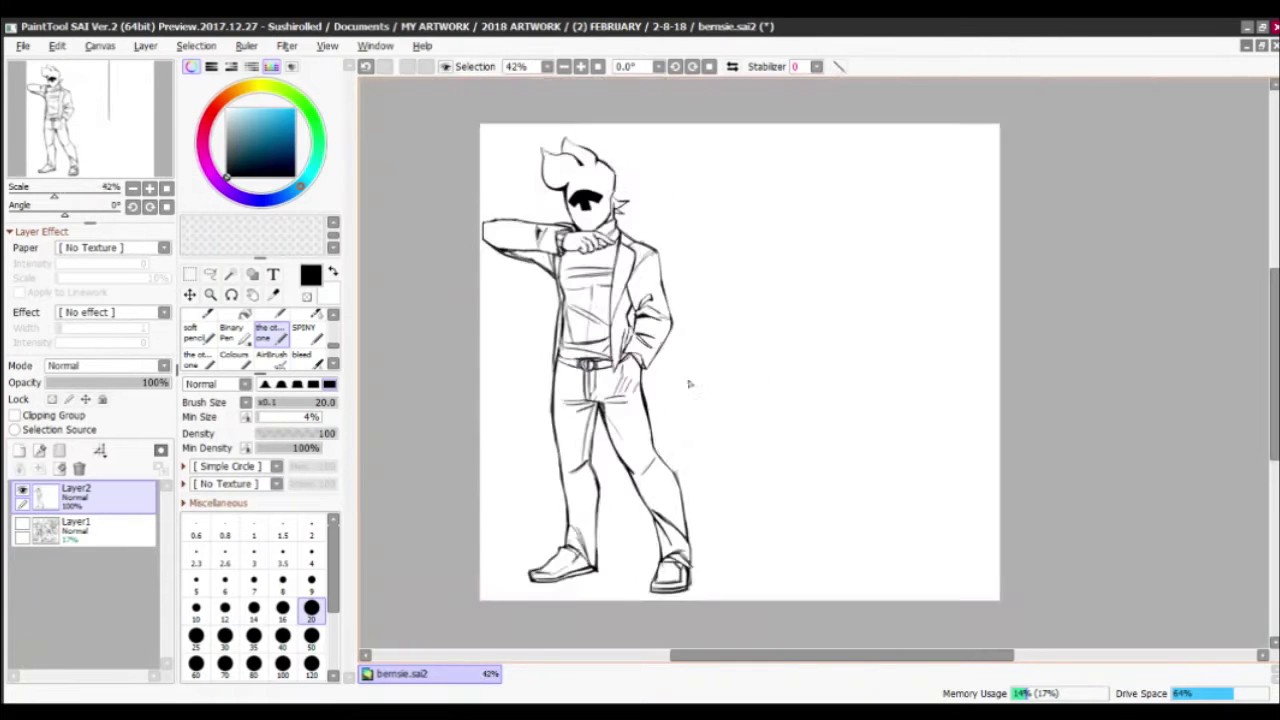
pyautogui.scroll(5, 694, 353)
pyautogui.moveTo(720, 368)
pyautogui.mouseDown()
pyautogui.moveTo(776, 388)
pyautogui.moveTo(795, 455)
pyautogui.mouseUp()
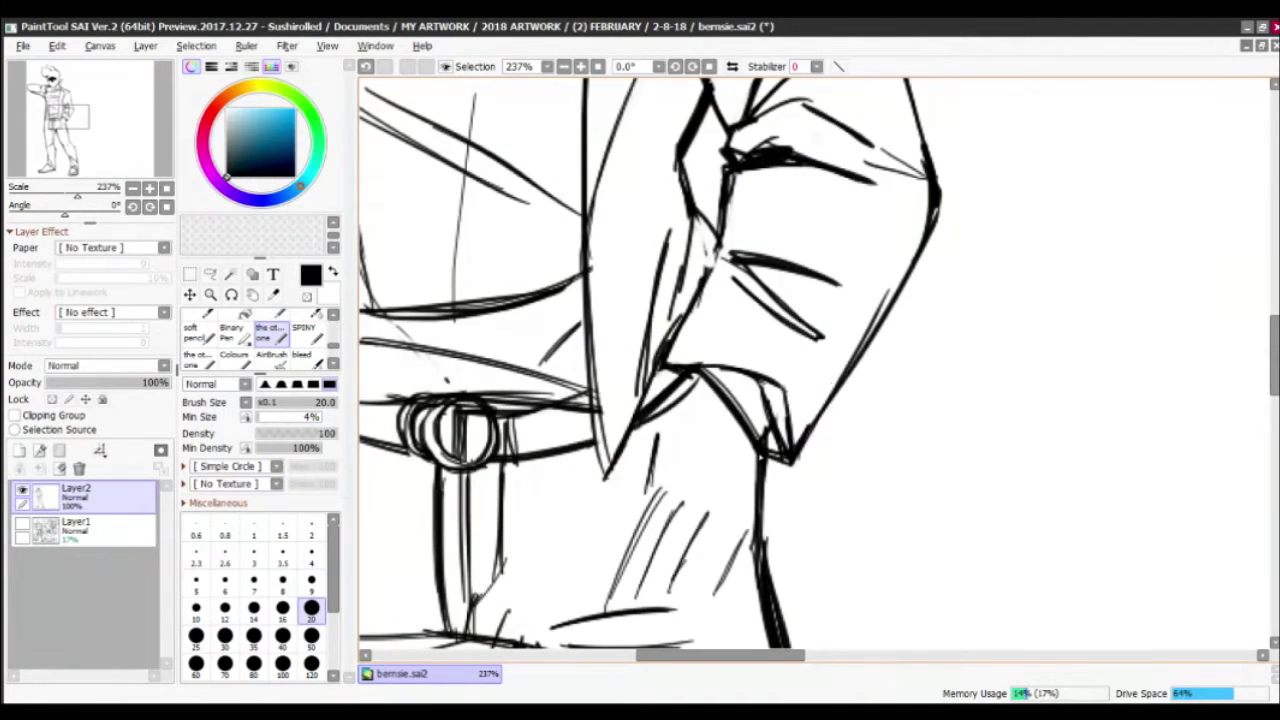
pyautogui.moveTo(832, 386); pyautogui.dragTo(682, 469)
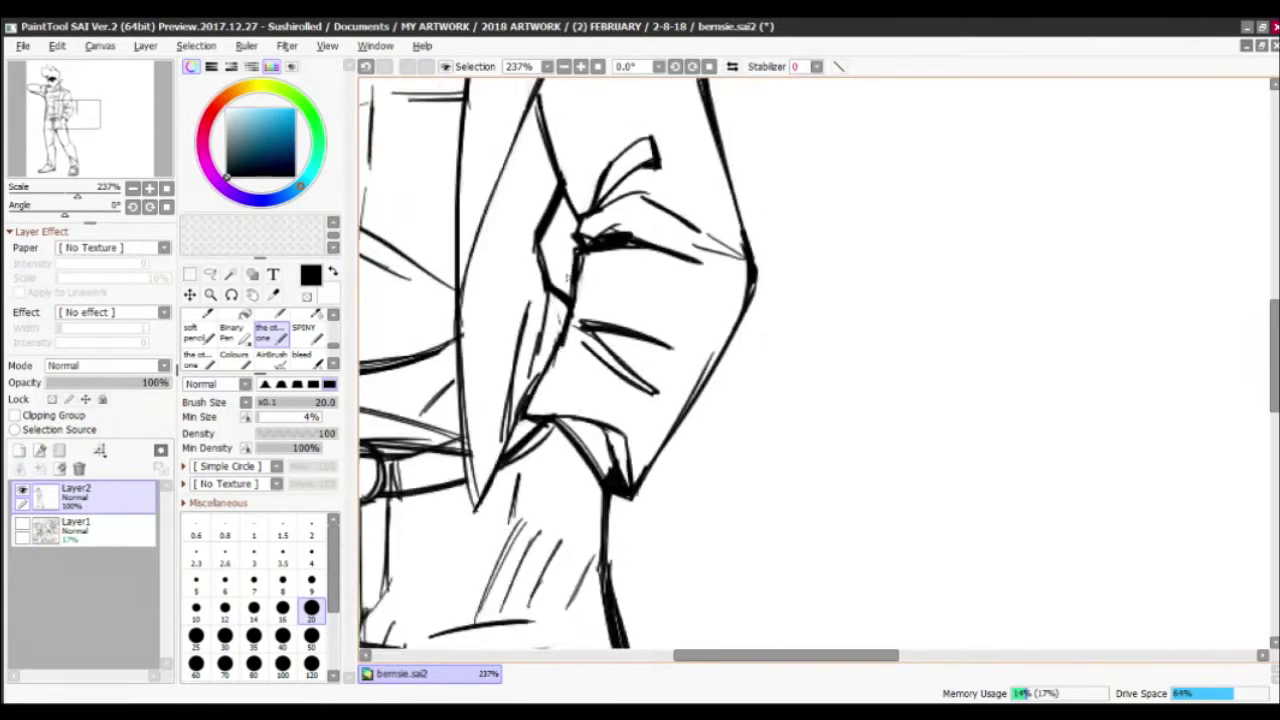
# Touch up the standing figure's jacket lines, alternating between black ink and erasing
pyautogui.scroll(-3, 700, 360)
pyautogui.scroll(3, 700, 360)
pyautogui.moveTo(575, 330)
pyautogui.mouseDown()
pyautogui.moveTo(795, 371)
pyautogui.moveTo(860, 336)
pyautogui.mouseUp()
pyautogui.press('x')
pyautogui.press('x')
pyautogui.scroll(-3, 800, 350)
pyautogui.scroll(4, 790, 352)
pyautogui.press('x')
pyautogui.moveTo(705, 350)
pyautogui.mouseDown()
pyautogui.moveTo(650, 365)
pyautogui.moveTo(700, 370)
pyautogui.mouseUp()
pyautogui.press('x')
pyautogui.moveTo(482, 340); pyautogui.dragTo(584, 350)
pyautogui.scroll(-5, 580, 300)
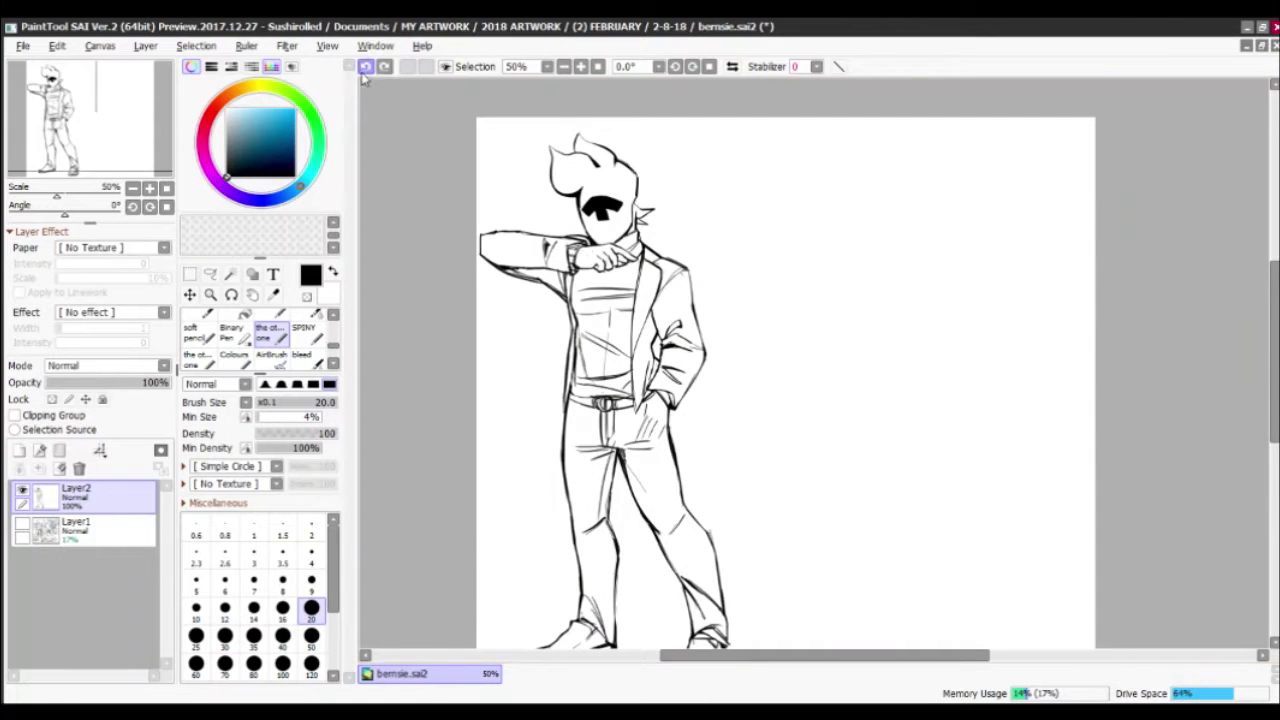
# Show the Layer1 sketch and ink the lying character's face edge and front horn on Layer2, finishing with brush size 16
pyautogui.scroll(2, 700, 350)
pyautogui.click(22, 522)
pyautogui.moveTo(455, 235); pyautogui.dragTo(455, 465)
pyautogui.scroll(4, 520, 500)
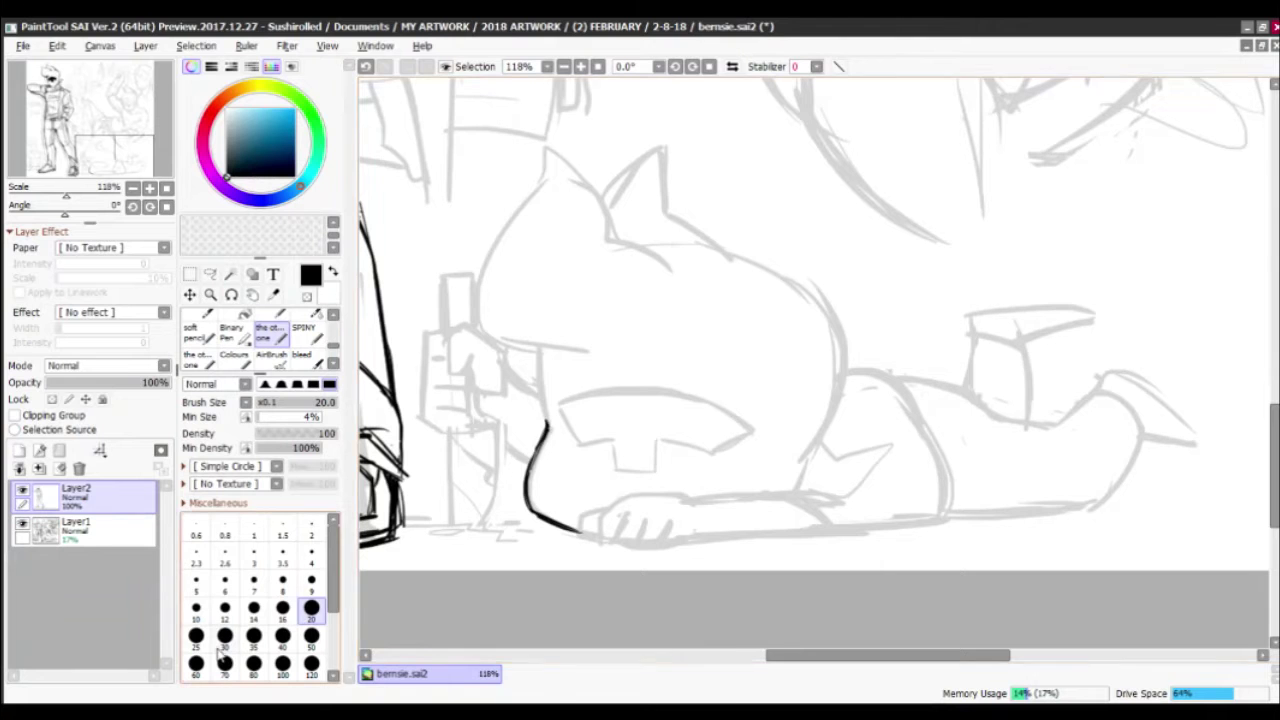
pyautogui.press('[')
pyautogui.moveTo(547, 432)
pyautogui.mouseDown()
pyautogui.moveTo(538, 350)
pyautogui.moveTo(620, 422)
pyautogui.moveTo(557, 340)
pyautogui.moveTo(623, 234)
pyautogui.moveTo(706, 318)
pyautogui.moveTo(740, 332)
pyautogui.mouseUp()
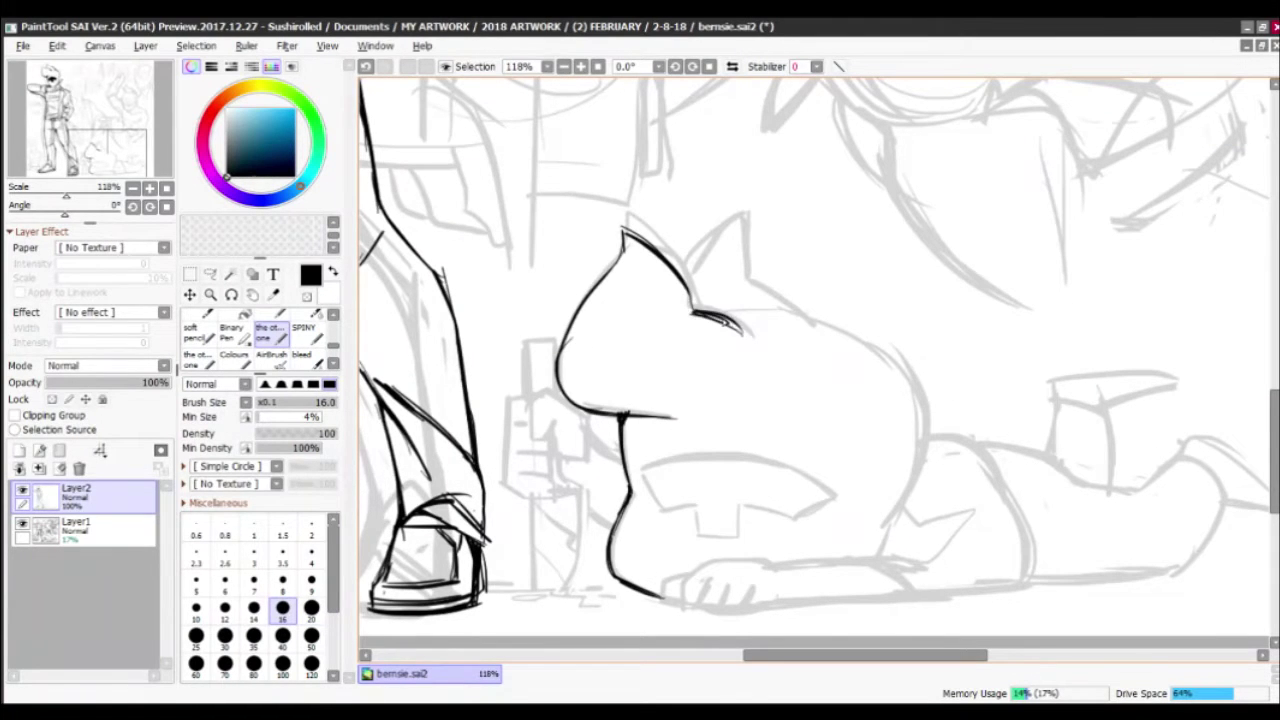
# Ink the lying character's second horn and the rounded back of the head, erasing rough line ends
pyautogui.press('e')
pyautogui.moveTo(607, 422); pyautogui.dragTo(507, 488)
pyautogui.press('e')
pyautogui.moveTo(580, 343); pyautogui.dragTo(643, 297)
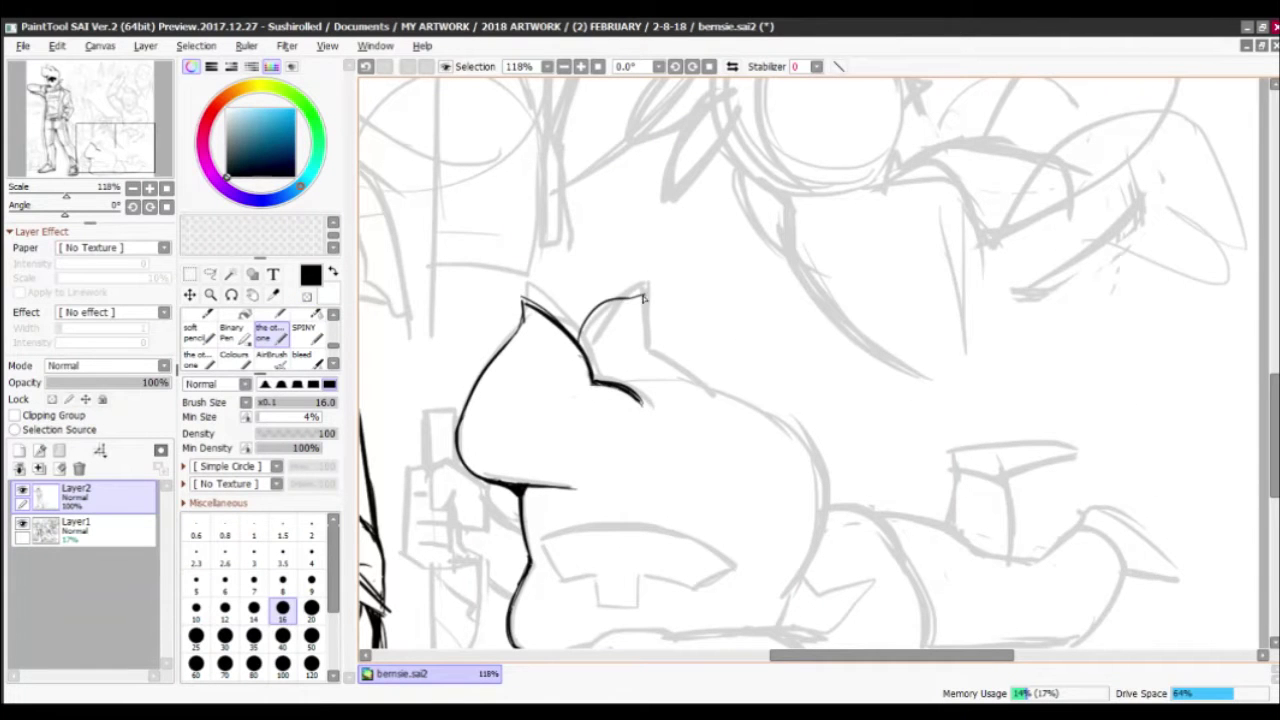
pyautogui.moveTo(646, 355)
pyautogui.mouseDown()
pyautogui.moveTo(707, 400)
pyautogui.moveTo(629, 325)
pyautogui.moveTo(681, 345)
pyautogui.moveTo(672, 505)
pyautogui.mouseUp()
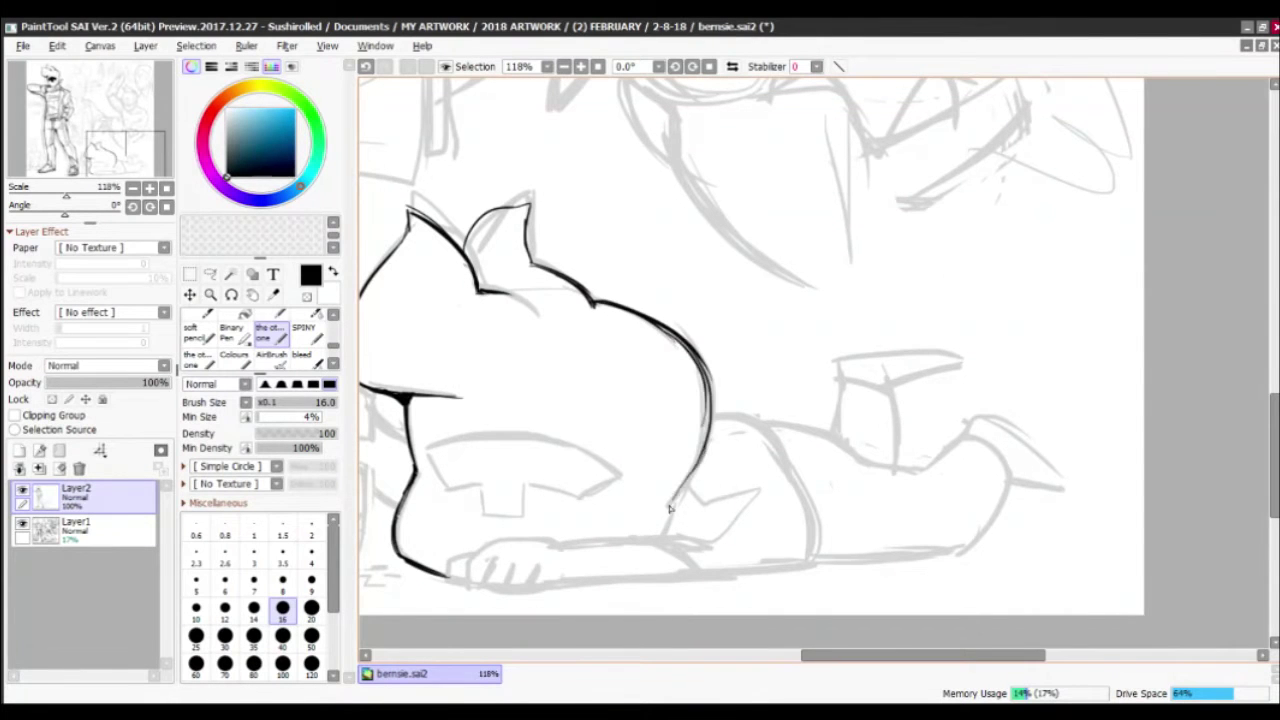
pyautogui.press('e')
pyautogui.moveTo(712, 418)
pyautogui.mouseDown()
pyautogui.moveTo(704, 482)
pyautogui.moveTo(703, 215)
pyautogui.mouseUp()
pyautogui.press('e')
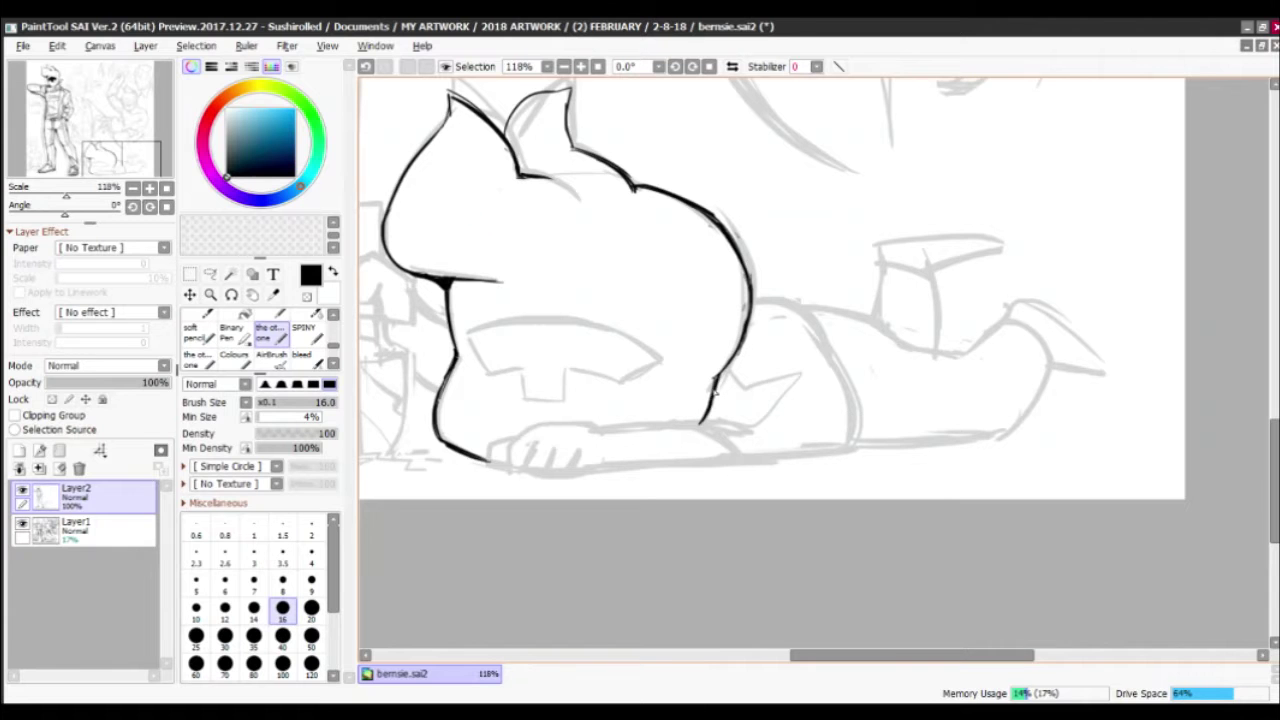
# Ink the spiky ear at the lower back of the lying character's head
pyautogui.moveTo(790, 371)
pyautogui.mouseDown()
pyautogui.moveTo(702, 424)
pyautogui.moveTo(720, 428)
pyautogui.mouseUp()
pyautogui.press('e')
pyautogui.press('e')
pyautogui.moveTo(726, 426)
pyautogui.mouseDown()
pyautogui.moveTo(757, 424)
pyautogui.moveTo(780, 470)
pyautogui.mouseUp()
pyautogui.scroll(-5, 560, 370)
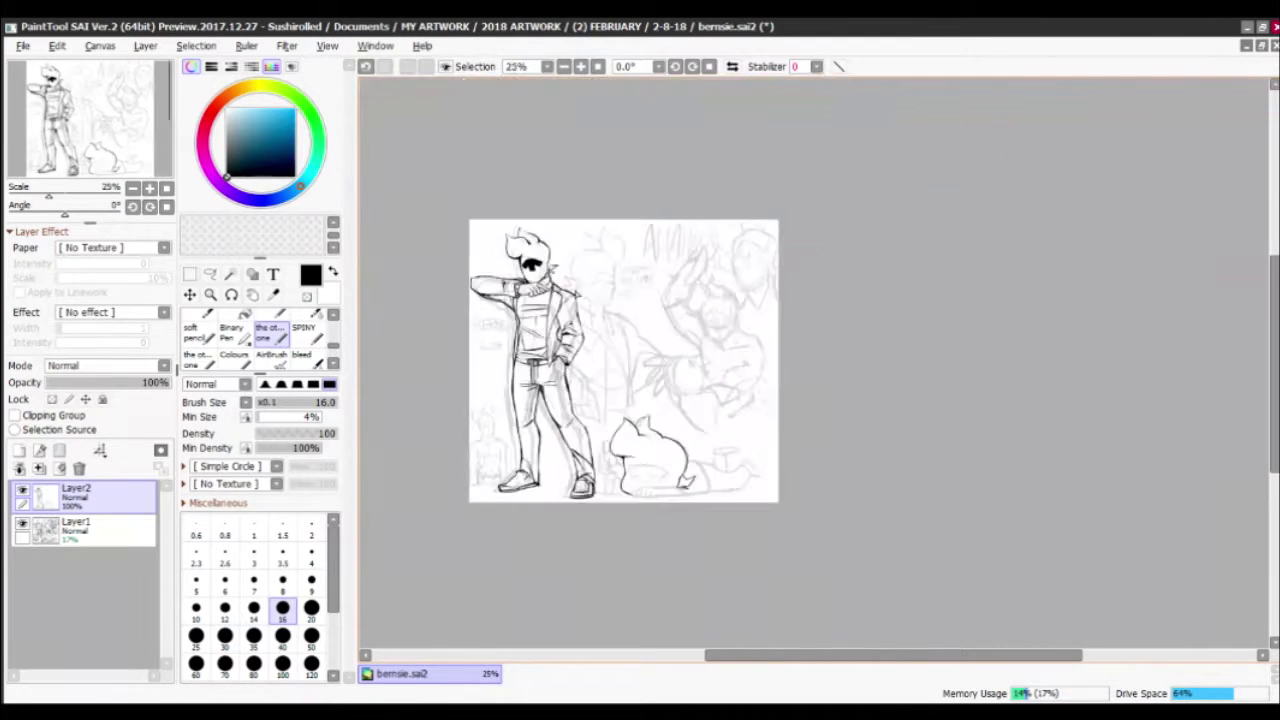
pyautogui.scroll(6, 560, 370)
pyautogui.moveTo(560, 370); pyautogui.dragTo(520, 352)
pyautogui.scroll(-5, 520, 352)
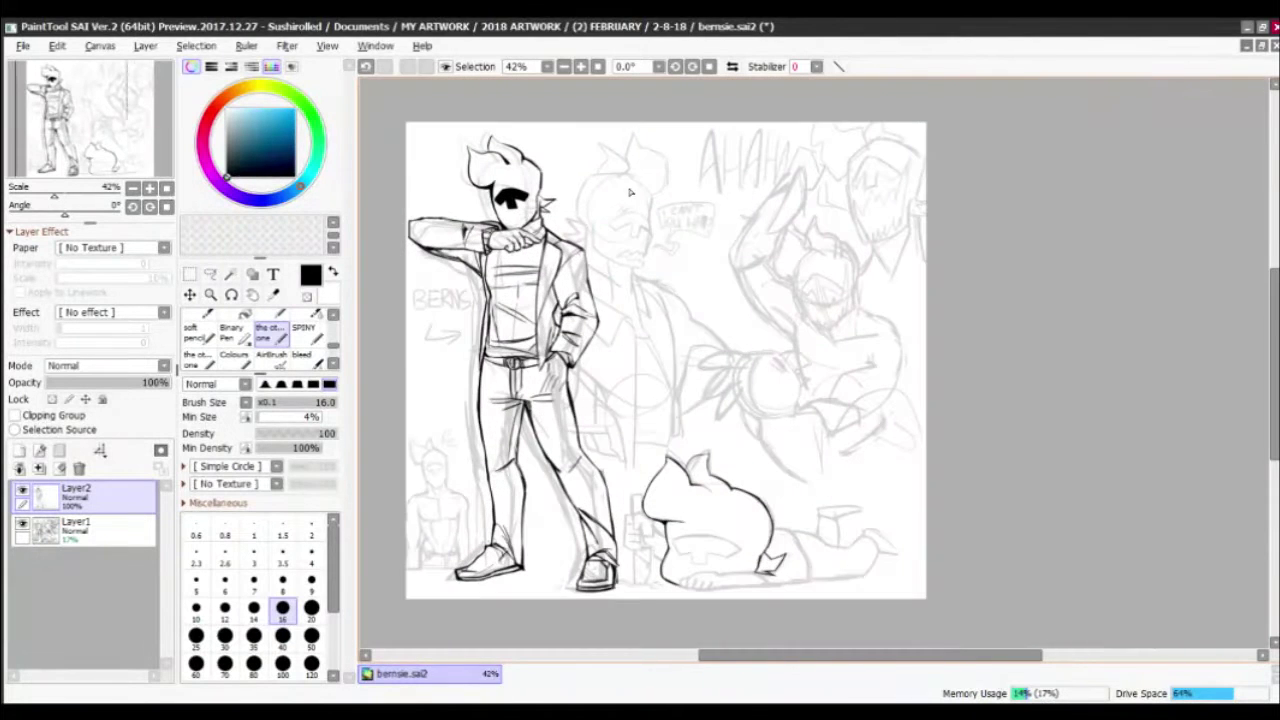
# Outline the lying character's large single eye and fill it with solid black
pyautogui.scroll(6, 700, 540)
pyautogui.moveTo(568, 466)
pyautogui.mouseDown()
pyautogui.moveTo(474, 411)
pyautogui.moveTo(561, 386)
pyautogui.moveTo(783, 441)
pyautogui.moveTo(748, 493)
pyautogui.moveTo(630, 458)
pyautogui.mouseUp()
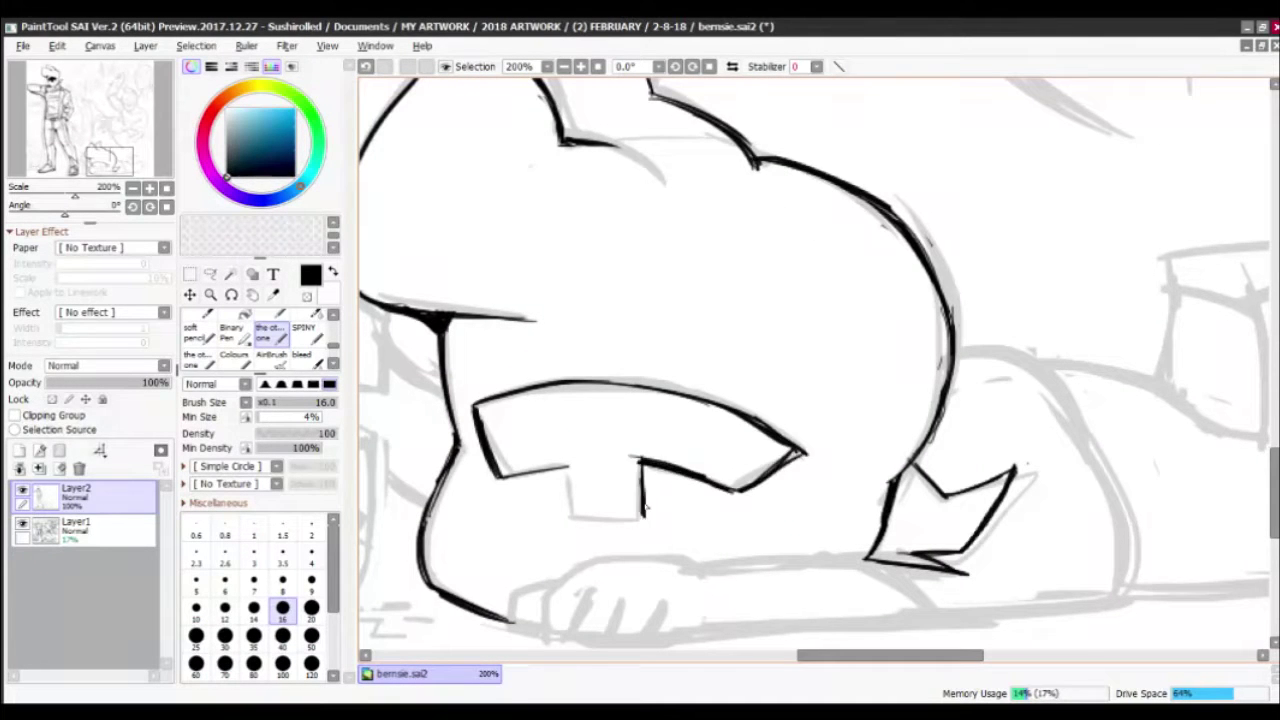
pyautogui.moveTo(645, 510)
pyautogui.mouseDown()
pyautogui.moveTo(584, 520)
pyautogui.moveTo(568, 466)
pyautogui.mouseUp()
pyautogui.moveTo(800, 452); pyautogui.dragTo(742, 494)
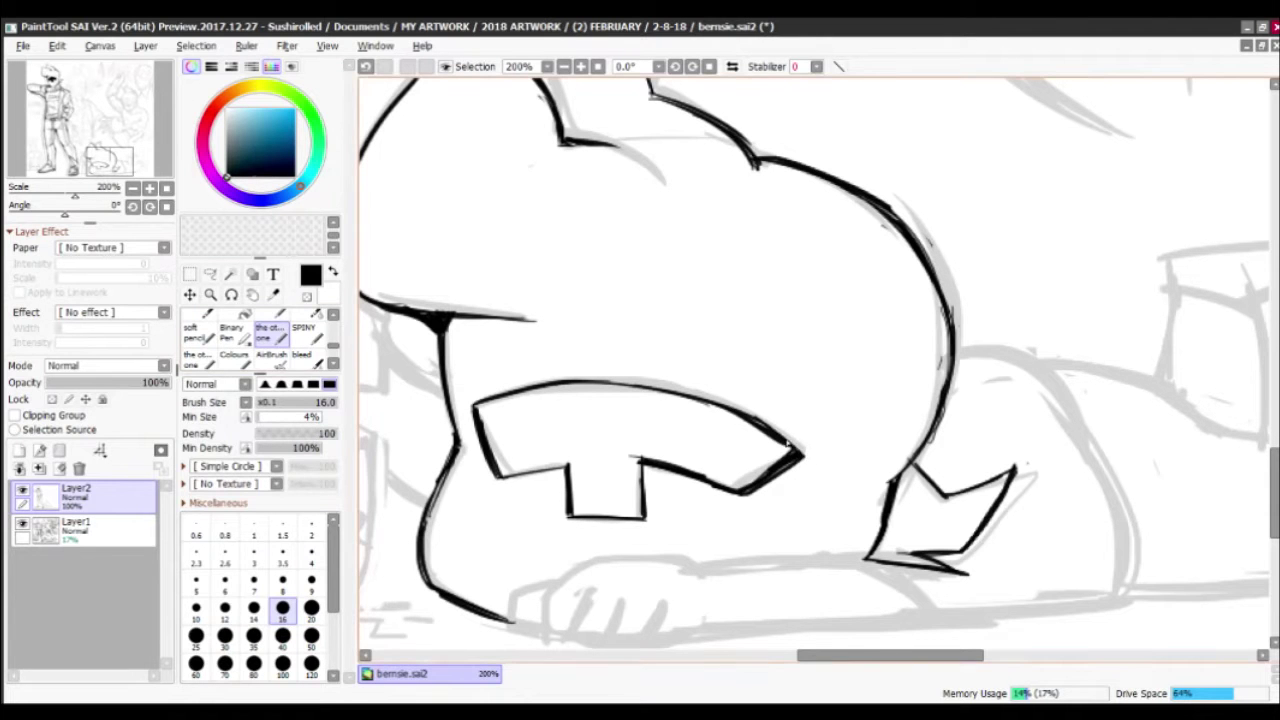
pyautogui.press('w')
pyautogui.click(680, 440)
pyautogui.hotkey('ctrl', 'f')
pyautogui.hotkey('ctrl', 'd')
# Ink the hand resting on the ground, with its thumb, knuckles and finger lines
pyautogui.press('b')
pyautogui.moveTo(553, 609)
pyautogui.mouseDown()
pyautogui.moveTo(571, 494)
pyautogui.moveTo(527, 518)
pyautogui.mouseUp()
pyautogui.moveTo(528, 484); pyautogui.dragTo(576, 467)
pyautogui.moveTo(524, 516); pyautogui.dragTo(562, 518)
pyautogui.moveTo(566, 474)
pyautogui.mouseDown()
pyautogui.moveTo(565, 522)
pyautogui.moveTo(690, 447)
pyautogui.moveTo(725, 450)
pyautogui.mouseUp()
pyautogui.moveTo(610, 478); pyautogui.dragTo(590, 522)
pyautogui.moveTo(568, 522); pyautogui.dragTo(630, 528)
pyautogui.moveTo(620, 528); pyautogui.dragTo(668, 528)
pyautogui.moveTo(656, 530); pyautogui.dragTo(688, 528)
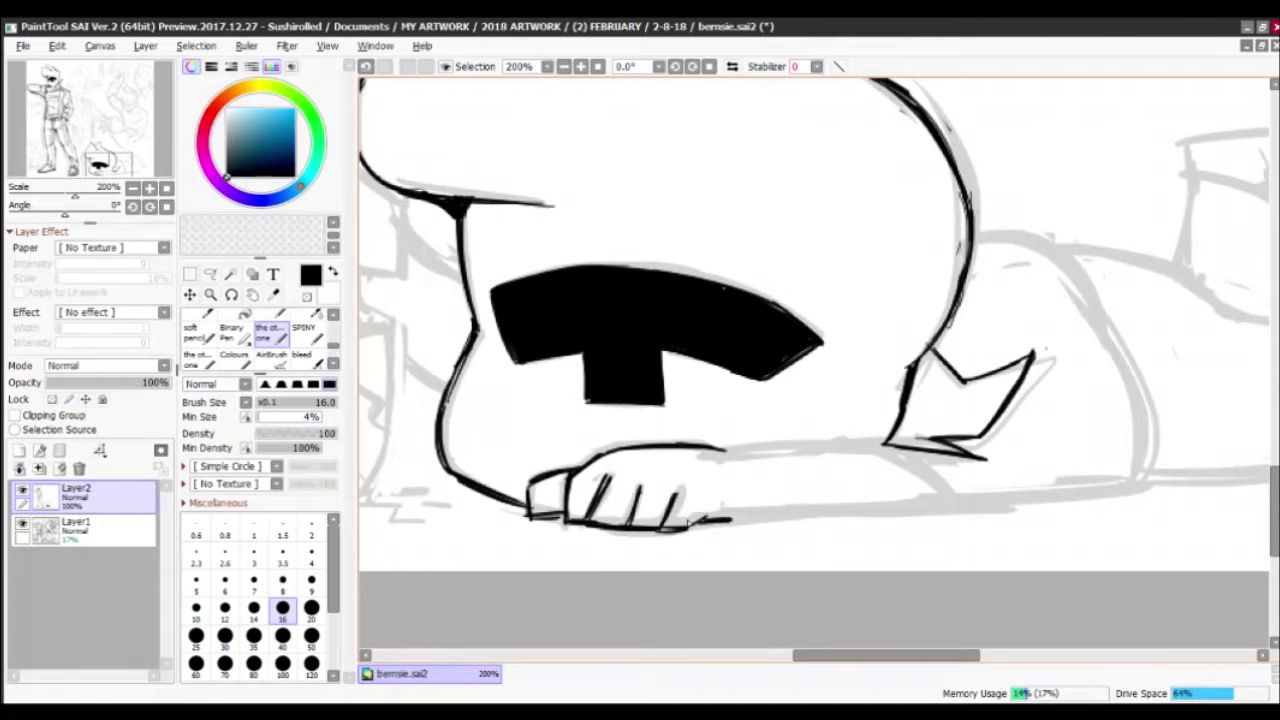
# Ink the lying character's forearm from the resting hand back to the rounded elbow
pyautogui.moveTo(750, 476); pyautogui.dragTo(555, 504)
pyautogui.moveTo(530, 478)
pyautogui.mouseDown()
pyautogui.moveTo(662, 466)
pyautogui.moveTo(708, 490)
pyautogui.mouseUp()
pyautogui.moveTo(676, 470)
pyautogui.mouseDown()
pyautogui.moveTo(744, 524)
pyautogui.moveTo(740, 546)
pyautogui.mouseUp()
pyautogui.moveTo(530, 540); pyautogui.dragTo(744, 546)
pyautogui.moveTo(626, 542); pyautogui.dragTo(738, 544)
pyautogui.scroll(-5, 728, 480)
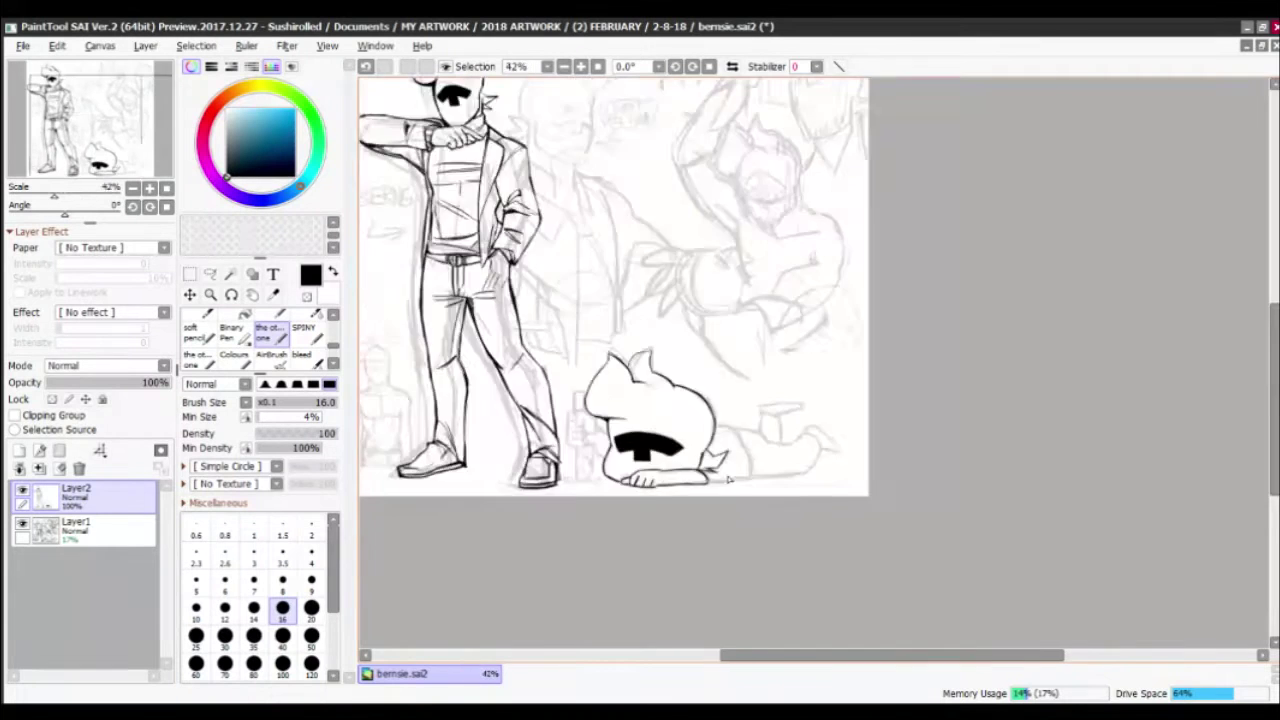
# Ink the raised fist's outline, its thumb and the upper edge of the arm behind it
pyautogui.scroll(6, 728, 480)
pyautogui.moveTo(490, 450)
pyautogui.mouseDown()
pyautogui.moveTo(470, 440)
pyautogui.moveTo(447, 260)
pyautogui.moveTo(505, 244)
pyautogui.moveTo(498, 318)
pyautogui.mouseUp()
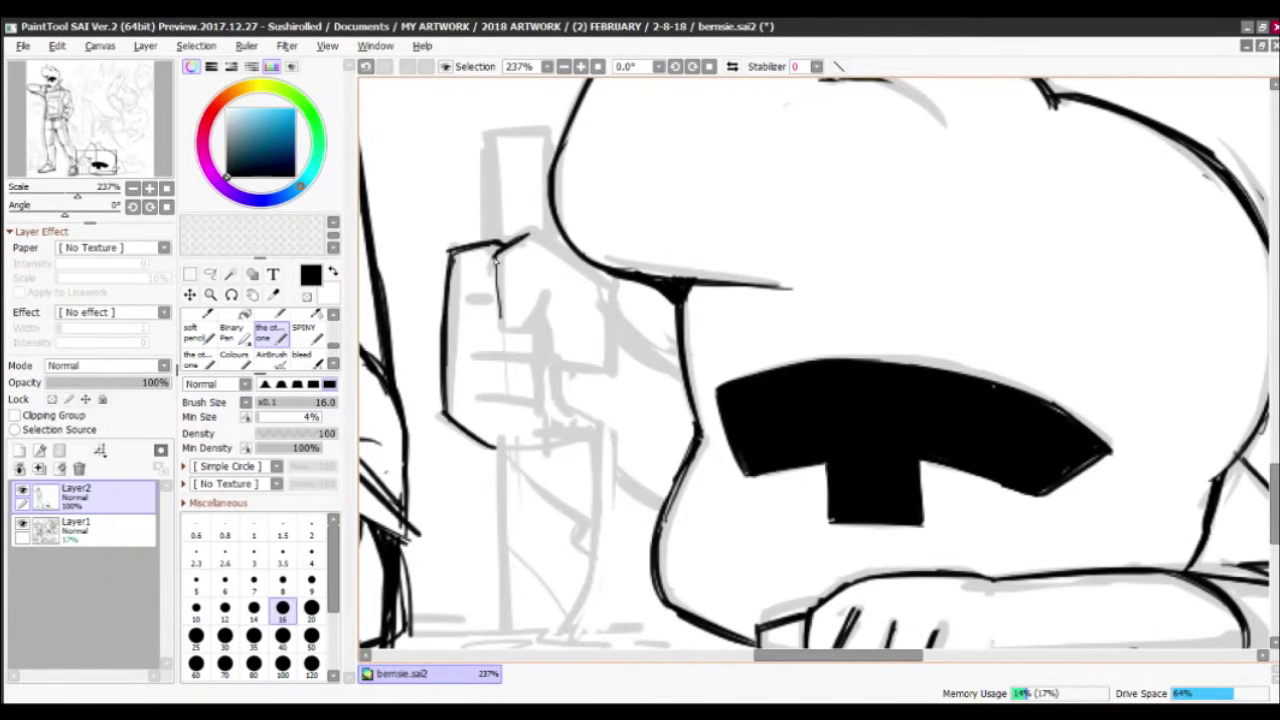
pyautogui.moveTo(496, 255); pyautogui.dragTo(528, 330)
pyautogui.moveTo(544, 295)
pyautogui.mouseDown()
pyautogui.moveTo(530, 331)
pyautogui.moveTo(592, 366)
pyautogui.mouseUp()
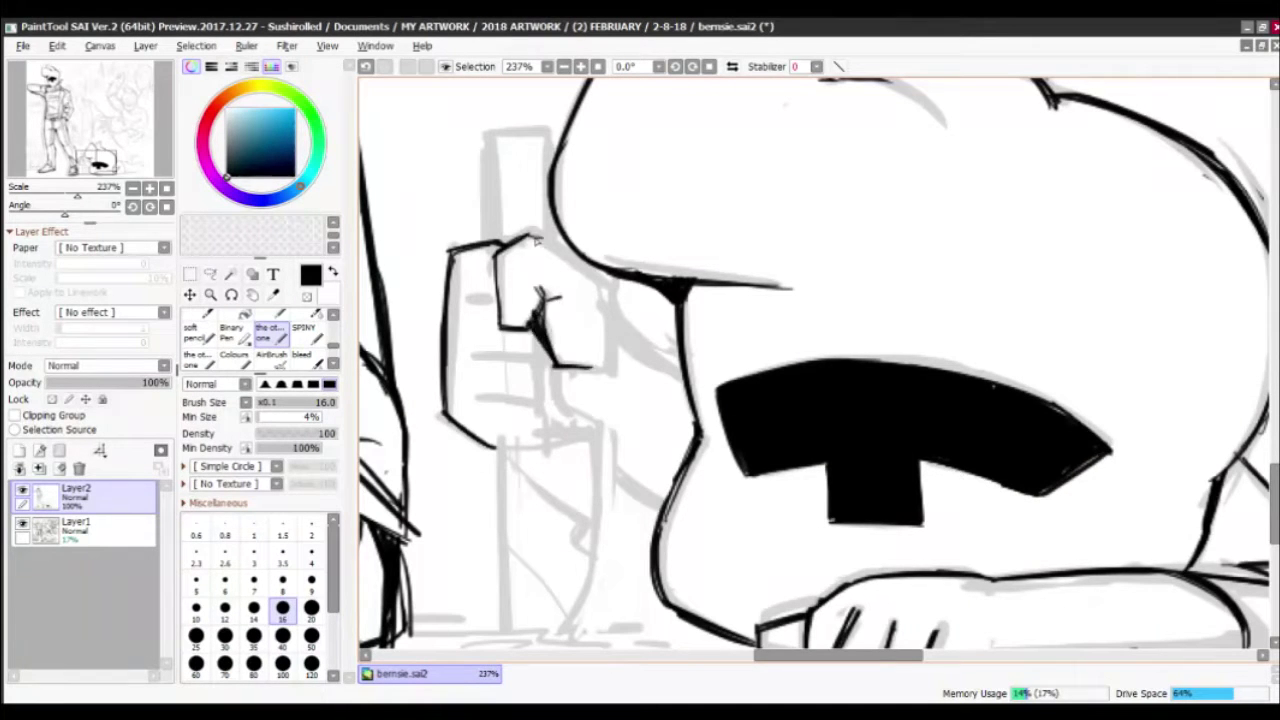
pyautogui.moveTo(536, 240)
pyautogui.mouseDown()
pyautogui.moveTo(585, 268)
pyautogui.moveTo(555, 234)
pyautogui.moveTo(611, 287)
pyautogui.moveTo(617, 318)
pyautogui.moveTo(651, 364)
pyautogui.mouseUp()
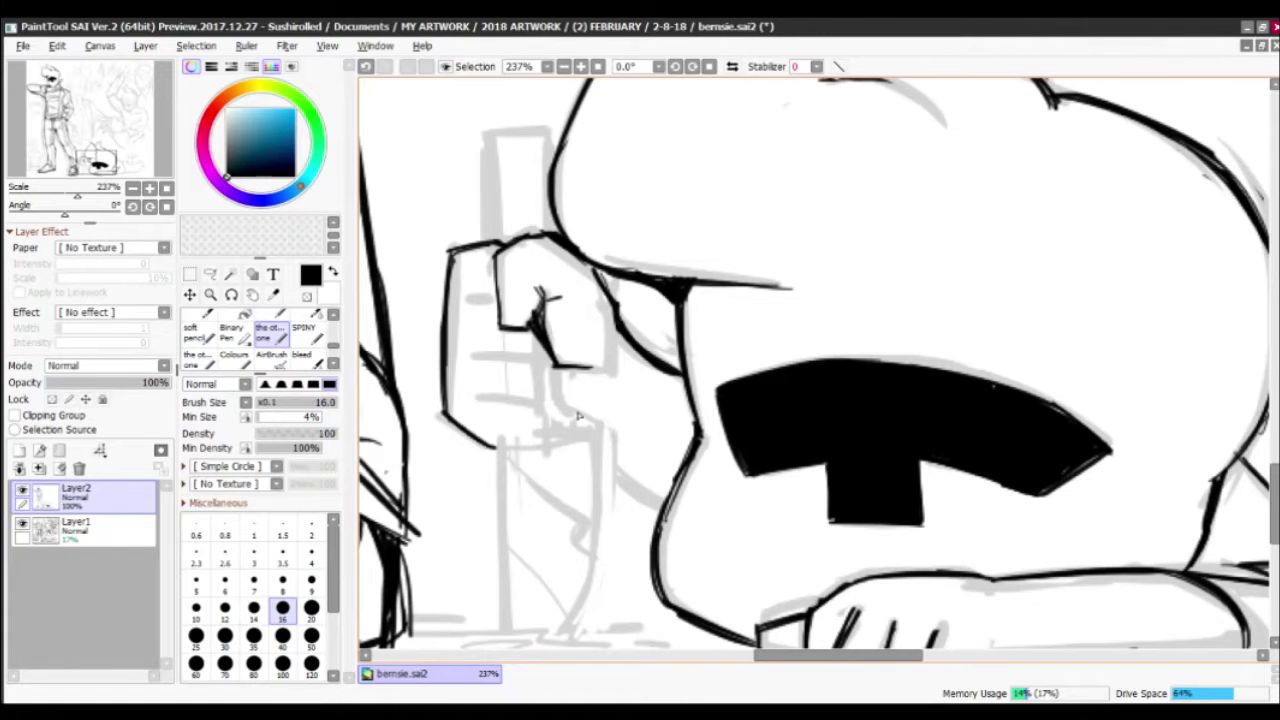
pyautogui.moveTo(578, 415); pyautogui.dragTo(601, 362)
# Draw the thick dividing lines between the raised fist's fingers
pyautogui.moveTo(506, 390); pyautogui.dragTo(560, 398)
pyautogui.moveTo(502, 352); pyautogui.dragTo(562, 358)
pyautogui.moveTo(555, 314); pyautogui.dragTo(493, 309)
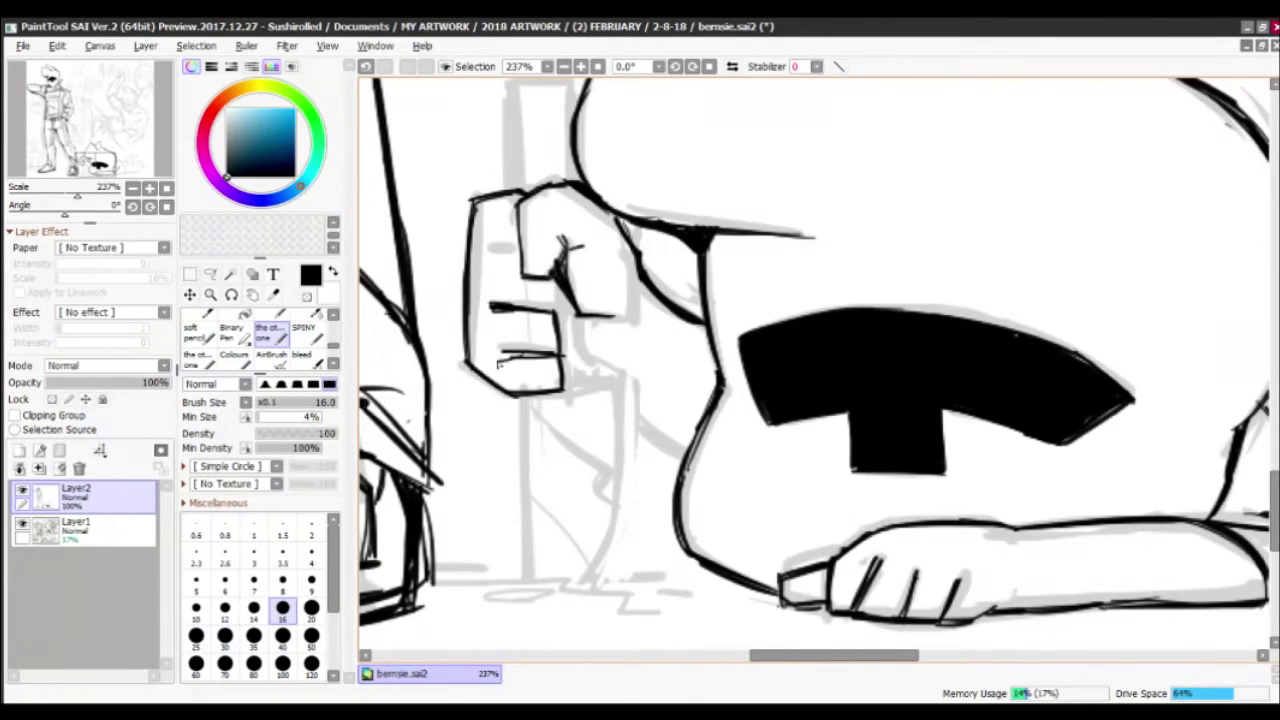
pyautogui.moveTo(518, 245); pyautogui.dragTo(490, 257)
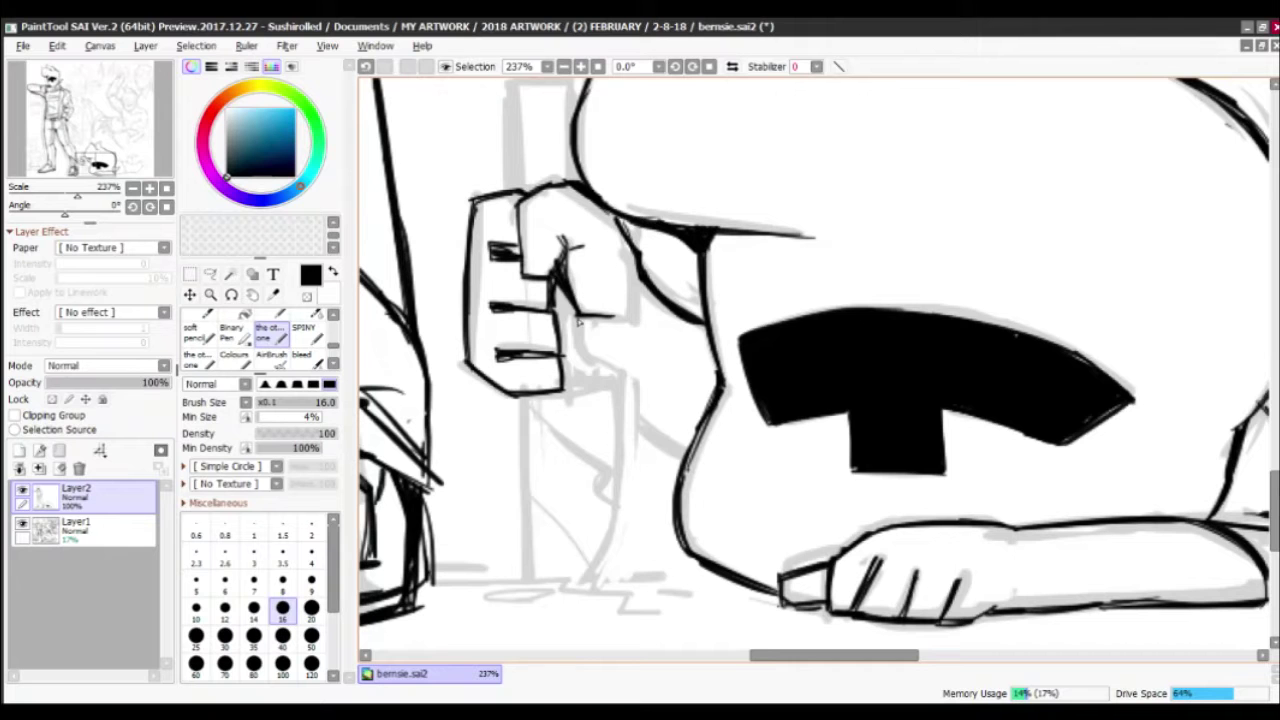
# Ink the knife blade below the fist, including its curved edge, and the lower edge of the arm
pyautogui.moveTo(578, 318)
pyautogui.mouseDown()
pyautogui.moveTo(625, 505)
pyautogui.moveTo(574, 584)
pyautogui.mouseUp()
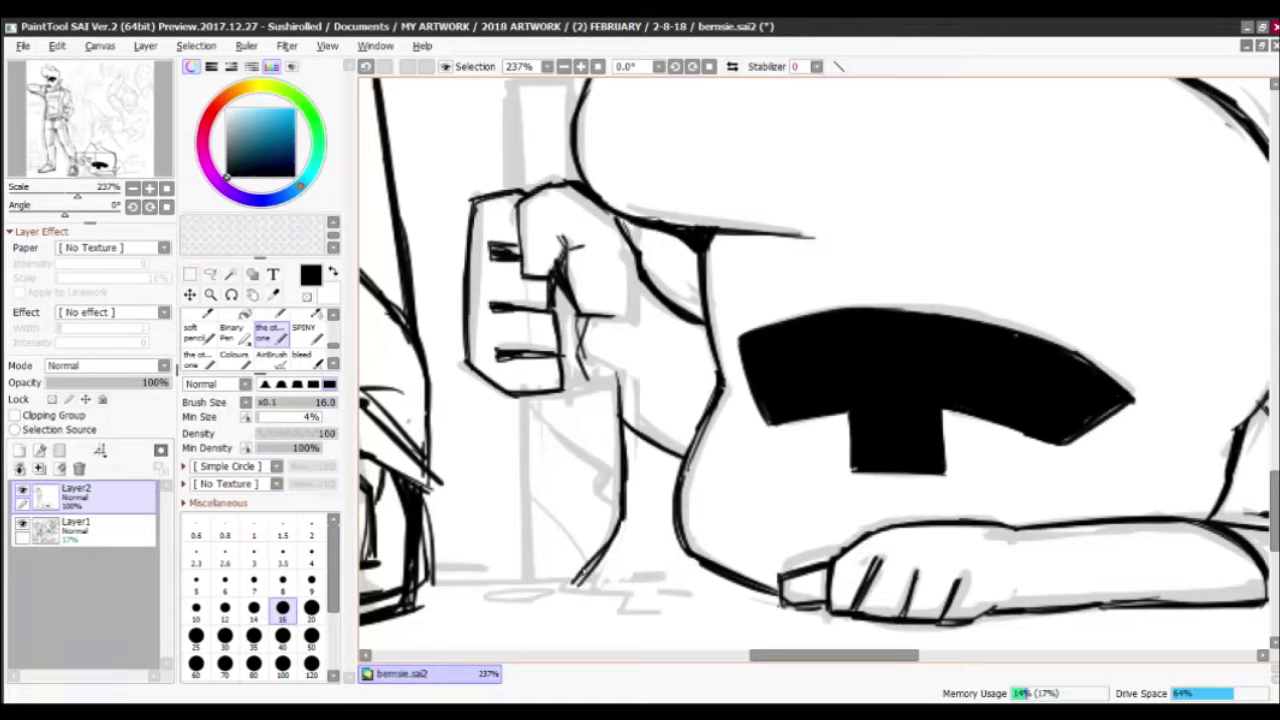
pyautogui.press('x')
pyautogui.press('x')
pyautogui.moveTo(612, 535); pyautogui.dragTo(580, 588)
pyautogui.moveTo(530, 400); pyautogui.dragTo(530, 580)
pyautogui.moveTo(565, 380); pyautogui.dragTo(628, 380)
# Clean up the corner above the blade and redraw the palm edge below the thumb
pyautogui.press('x')
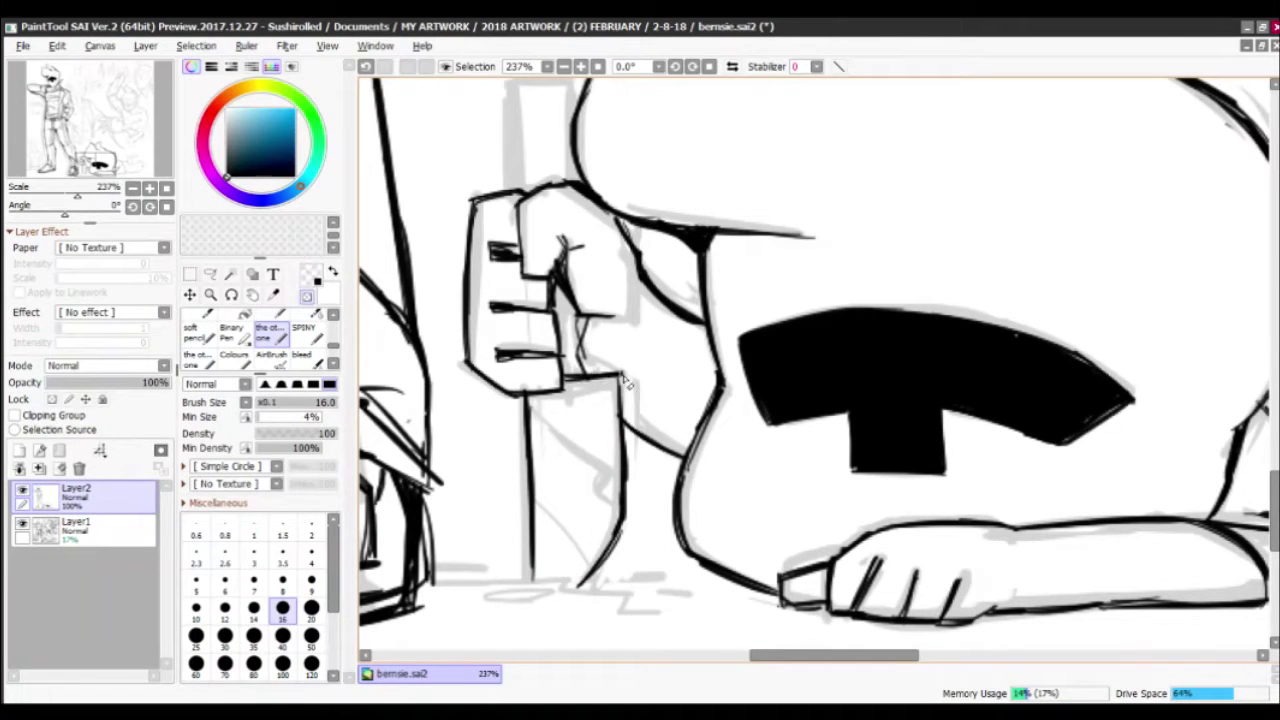
pyautogui.press('x')
pyautogui.moveTo(580, 330); pyautogui.dragTo(576, 372)
pyautogui.press('x')
pyautogui.press('x')
pyautogui.moveTo(576, 308); pyautogui.dragTo(572, 345)
pyautogui.moveTo(566, 255); pyautogui.dragTo(596, 355)
# Ink the knife handle above the fist and add its inner edge and a small round rivet
pyautogui.moveTo(537, 298)
pyautogui.mouseDown()
pyautogui.moveTo(533, 215)
pyautogui.moveTo(600, 200)
pyautogui.mouseUp()
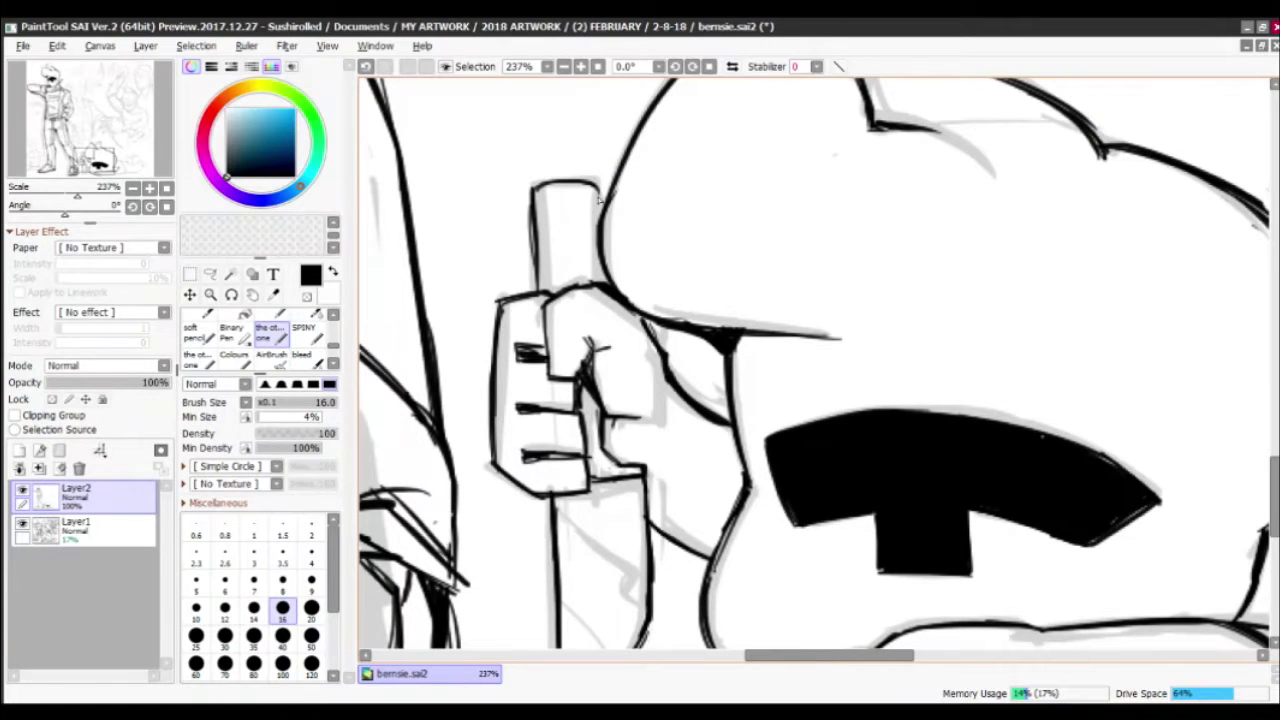
pyautogui.press('x')
pyautogui.press('x')
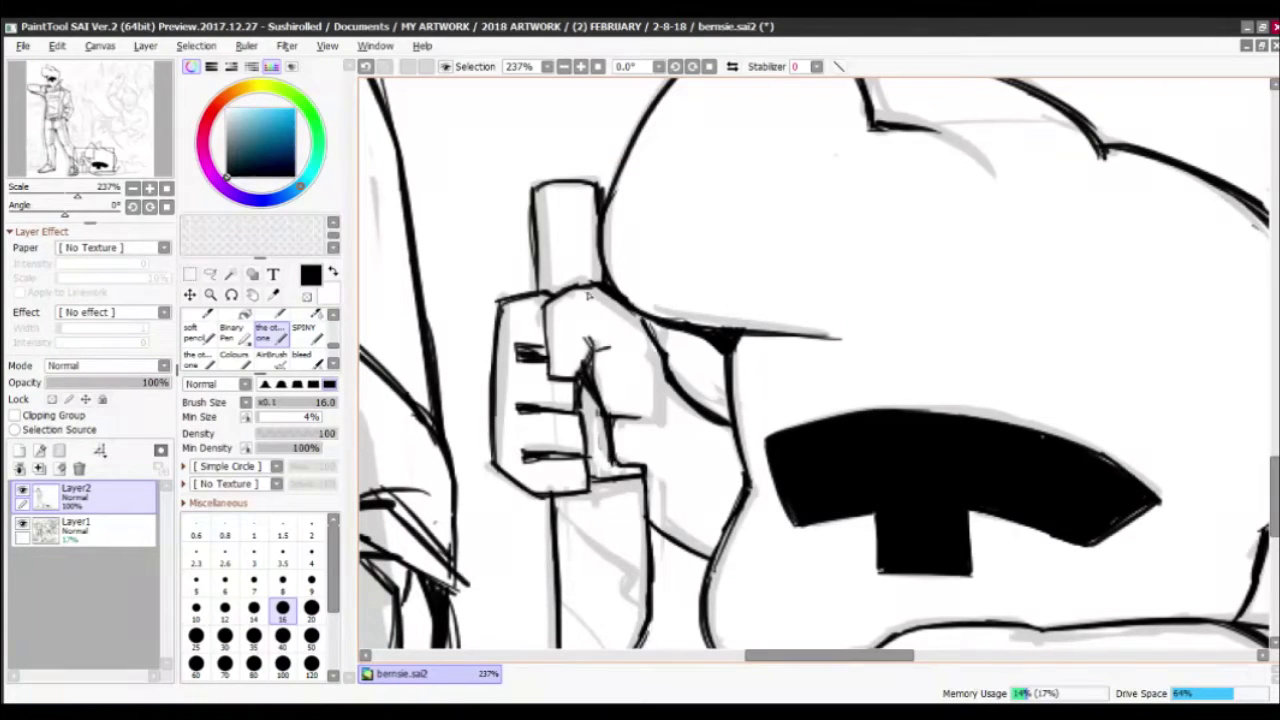
pyautogui.scroll(-3, 588, 198)
pyautogui.scroll(3, 588, 198)
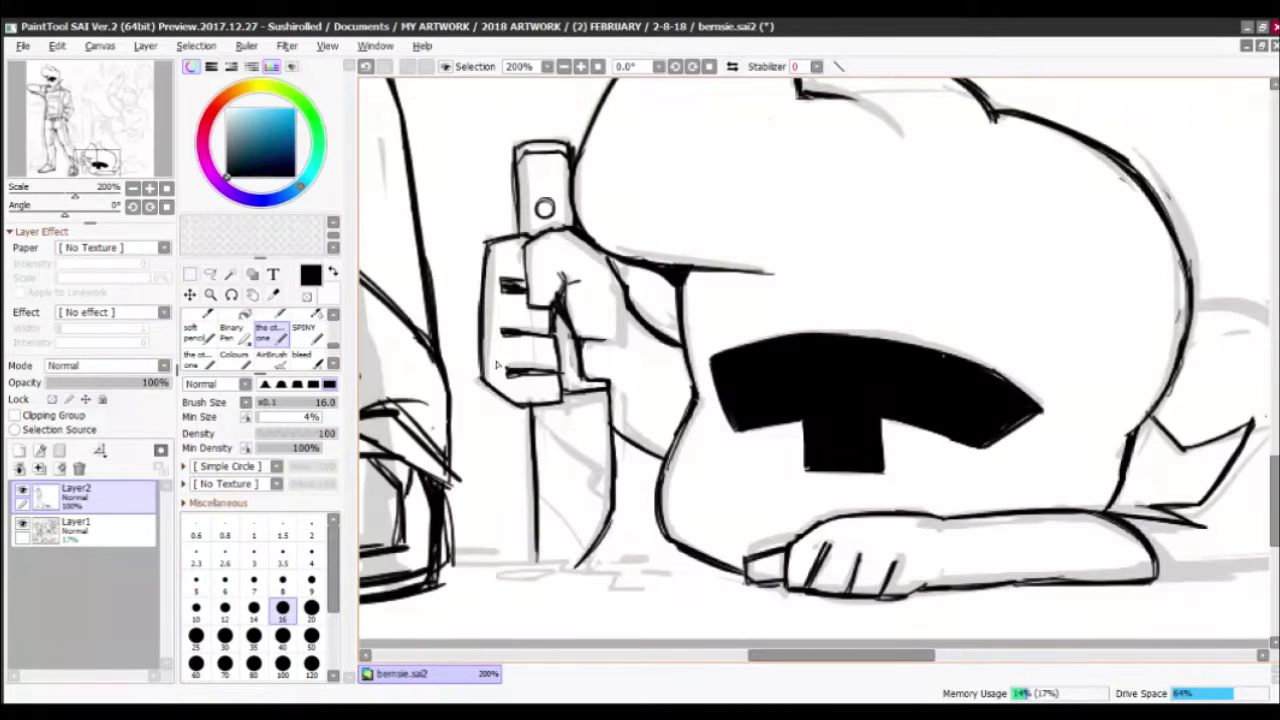
# Replace the fist's straight outer edge with bumpy knuckles
pyautogui.press('x')
pyautogui.press('x')
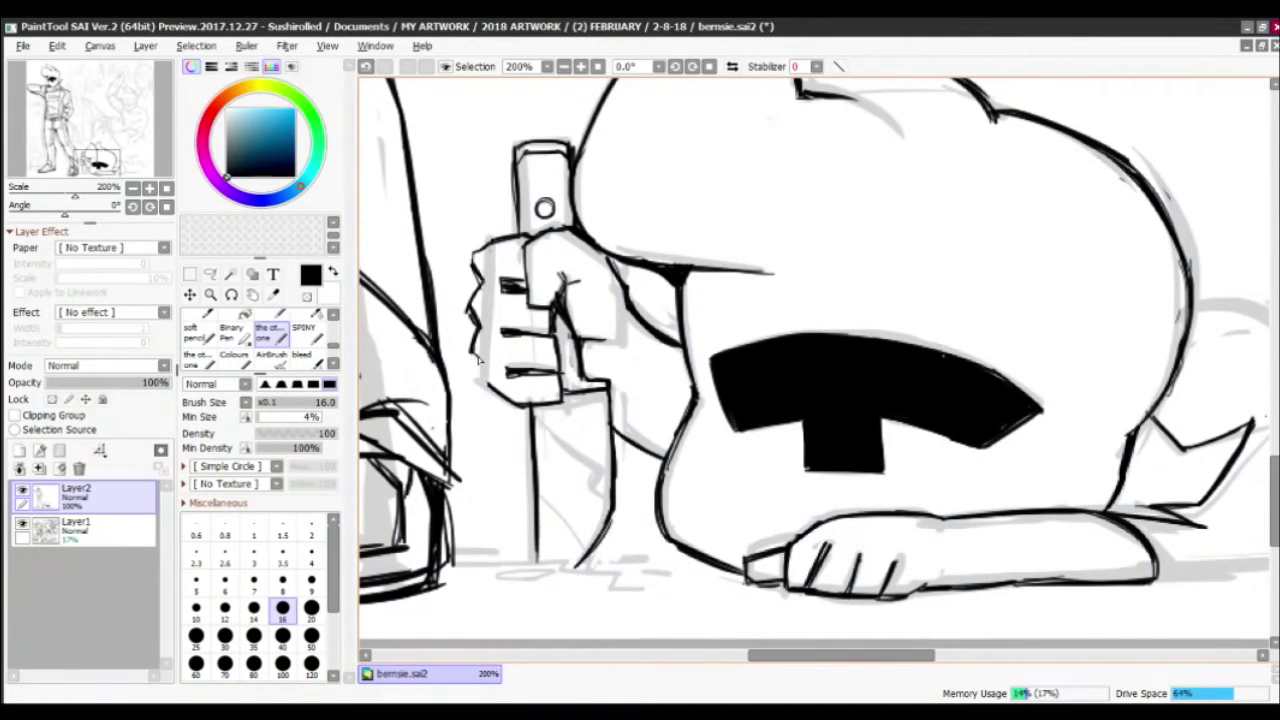
pyautogui.scroll(-4, 648, 297)
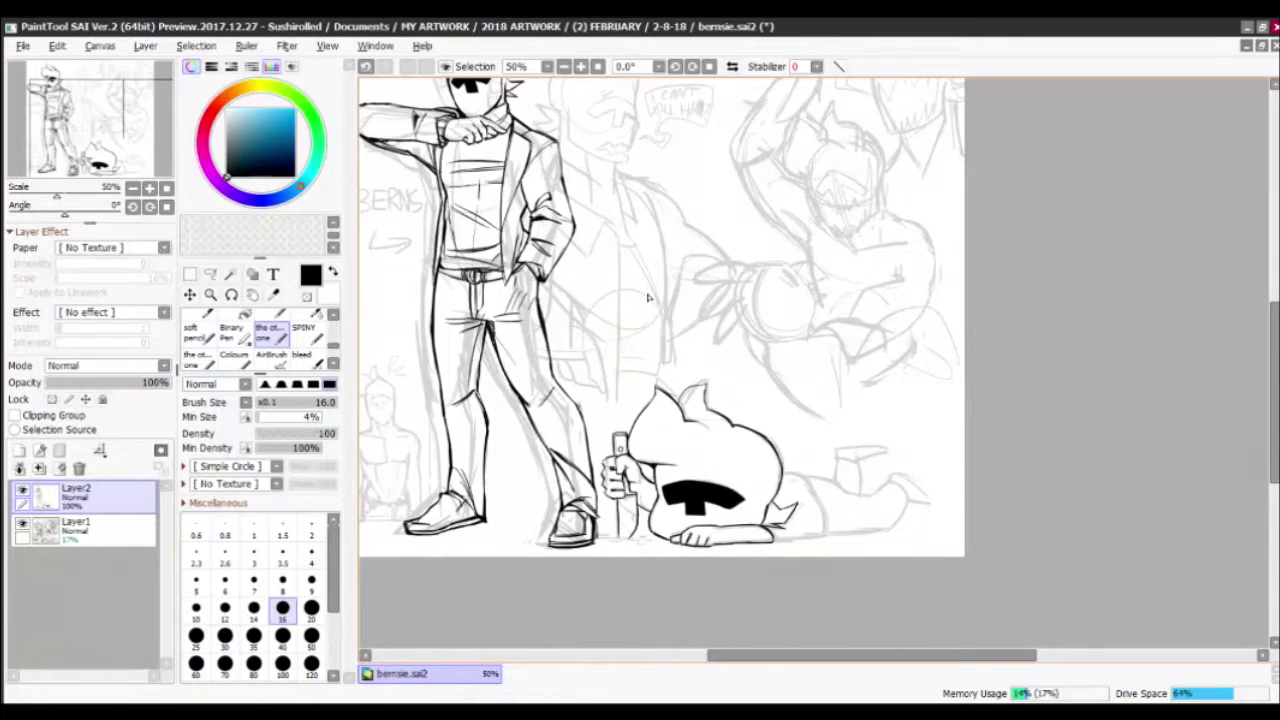
pyautogui.scroll(4, 648, 297)
pyautogui.press('x')
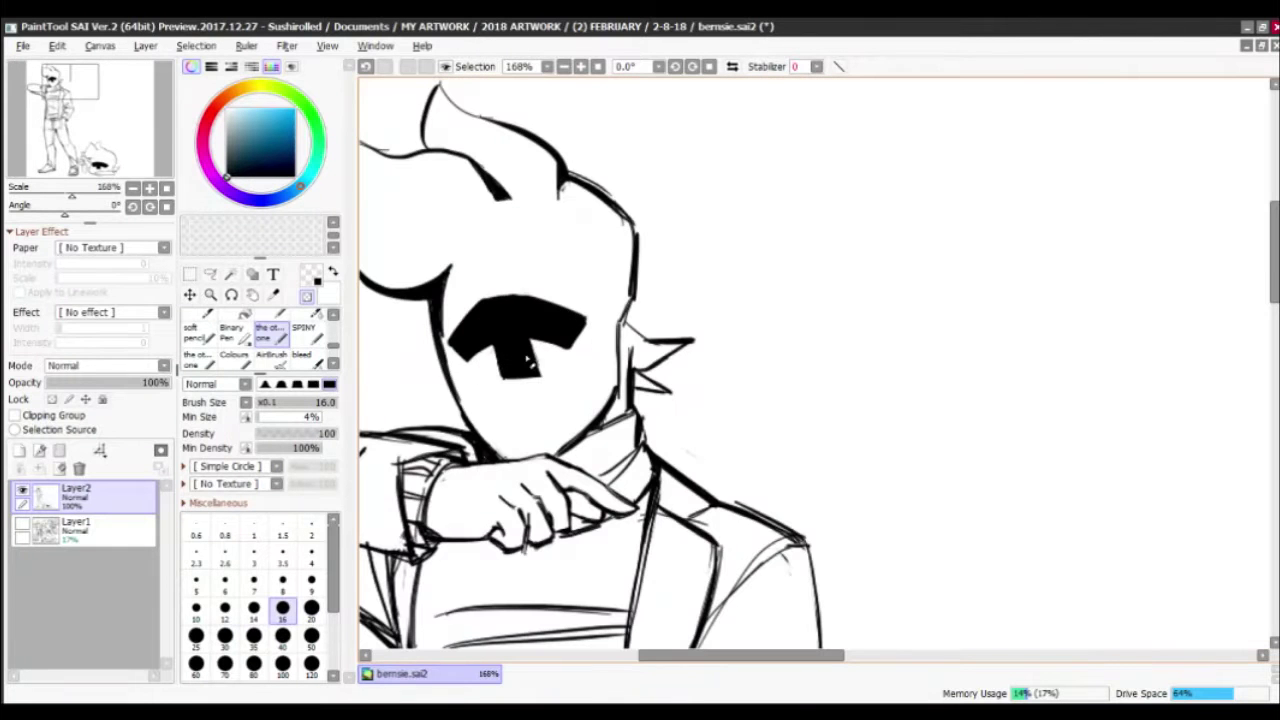
pyautogui.scroll(-4, 580, 346)
pyautogui.press('x')
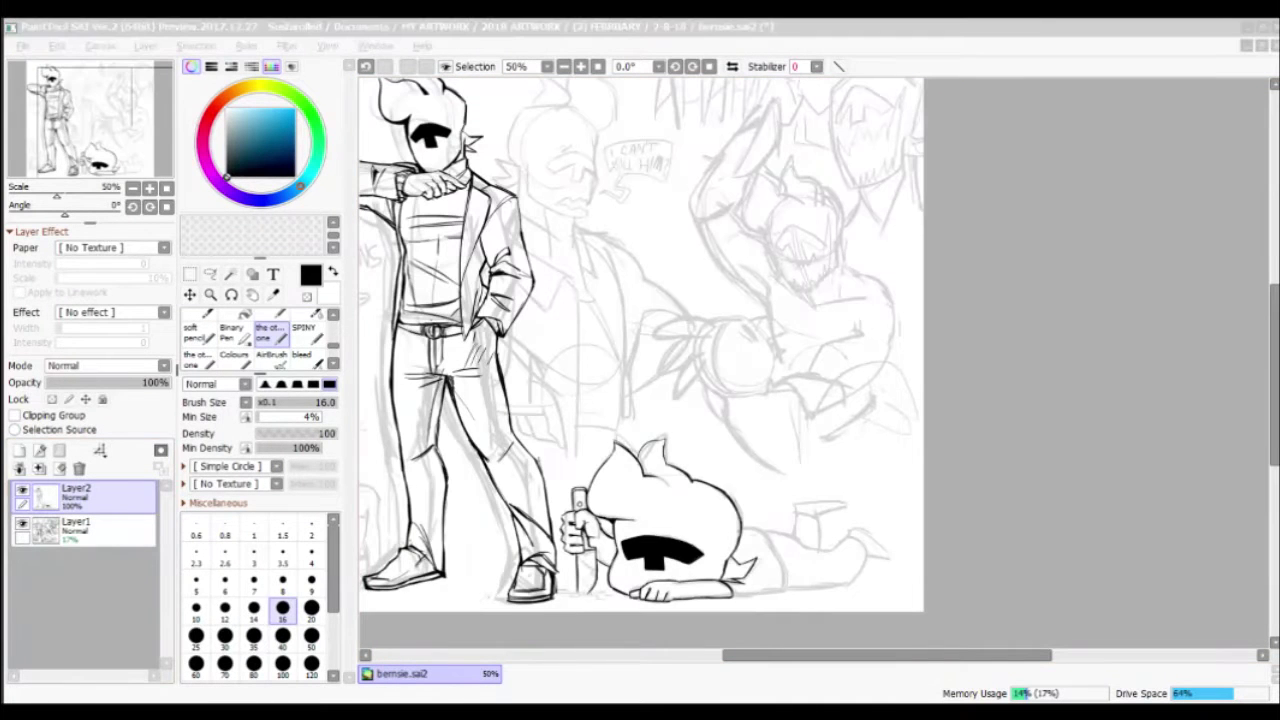
# Ink rough ground strokes beneath the knife tip and add diagonal reflection lines across the blade
pyautogui.scroll(5, 601, 581)
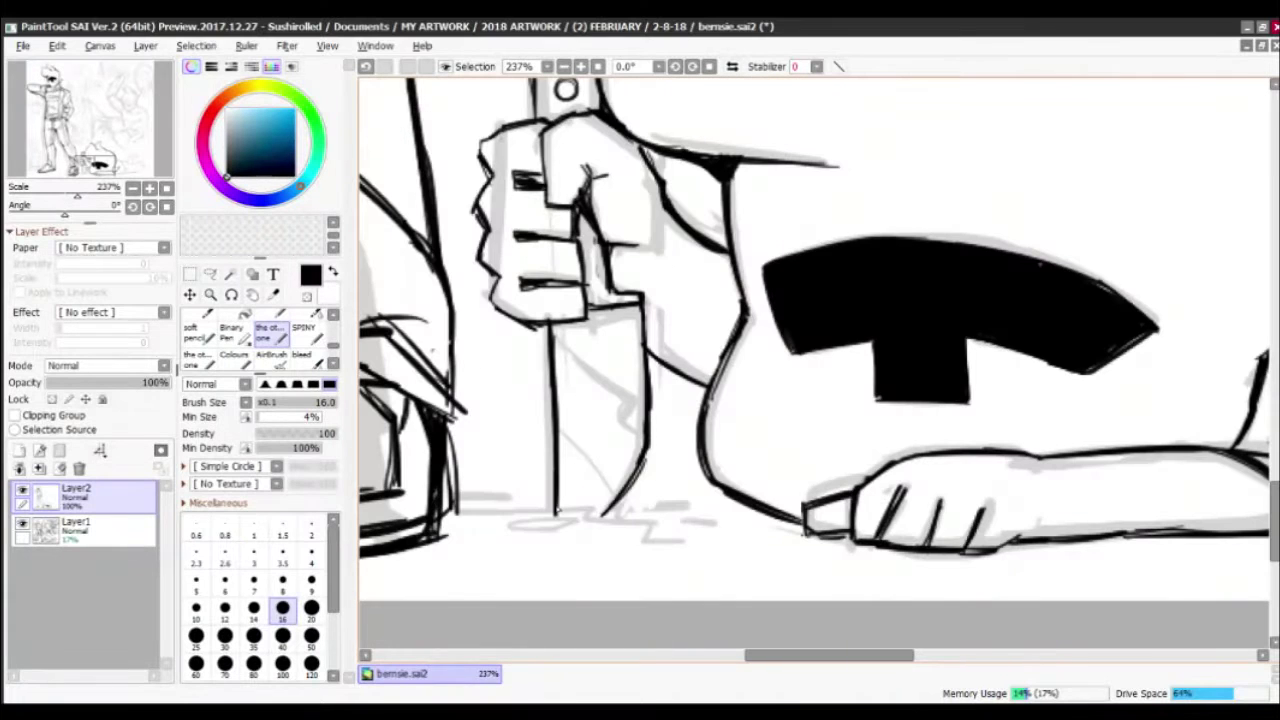
pyautogui.moveTo(500, 512)
pyautogui.mouseDown()
pyautogui.moveTo(560, 525)
pyautogui.moveTo(500, 545)
pyautogui.moveTo(585, 550)
pyautogui.moveTo(603, 521)
pyautogui.moveTo(687, 522)
pyautogui.mouseUp()
pyautogui.moveTo(612, 510); pyautogui.dragTo(688, 506)
pyautogui.moveTo(556, 508)
pyautogui.mouseDown()
pyautogui.moveTo(514, 508)
pyautogui.moveTo(574, 526)
pyautogui.mouseUp()
pyautogui.moveTo(560, 450); pyautogui.dragTo(625, 492)
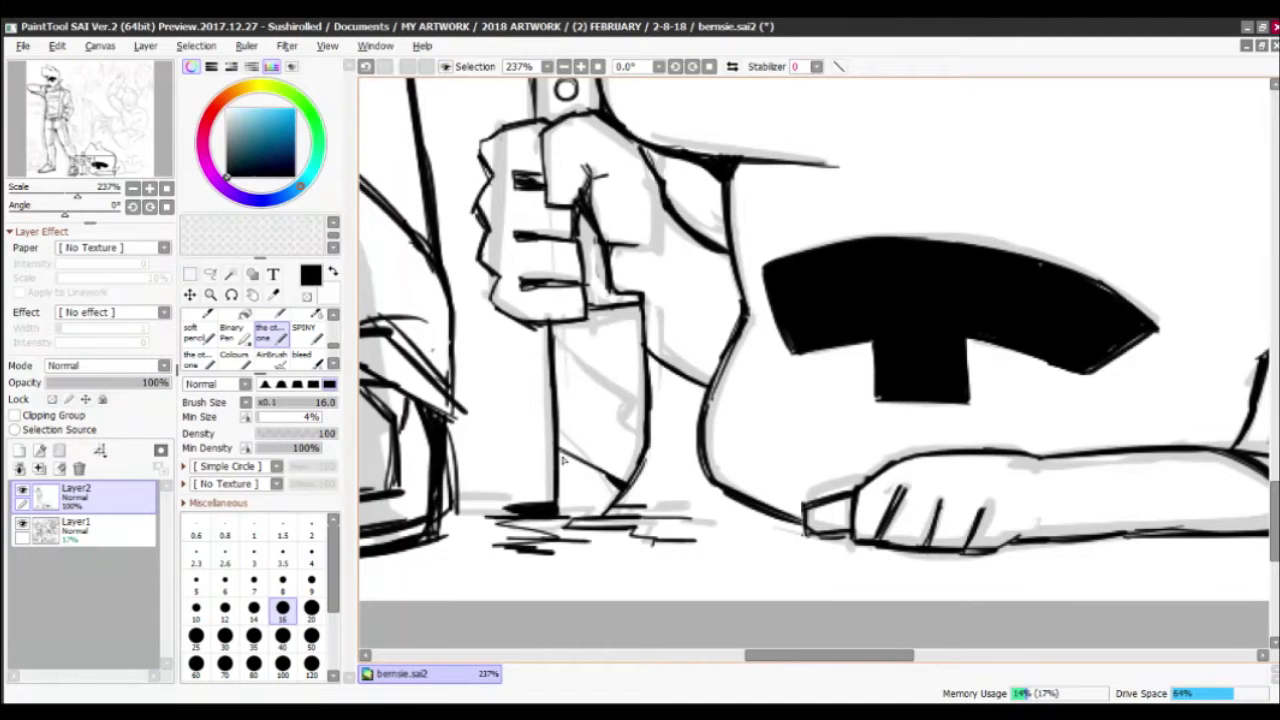
pyautogui.moveTo(568, 355); pyautogui.dragTo(648, 412)
pyautogui.moveTo(546, 330); pyautogui.dragTo(594, 376)
# Ink the lying character's upper back, shirt hem and underside along the ground to the shin of the lower leg
pyautogui.scroll(-3, 594, 376)
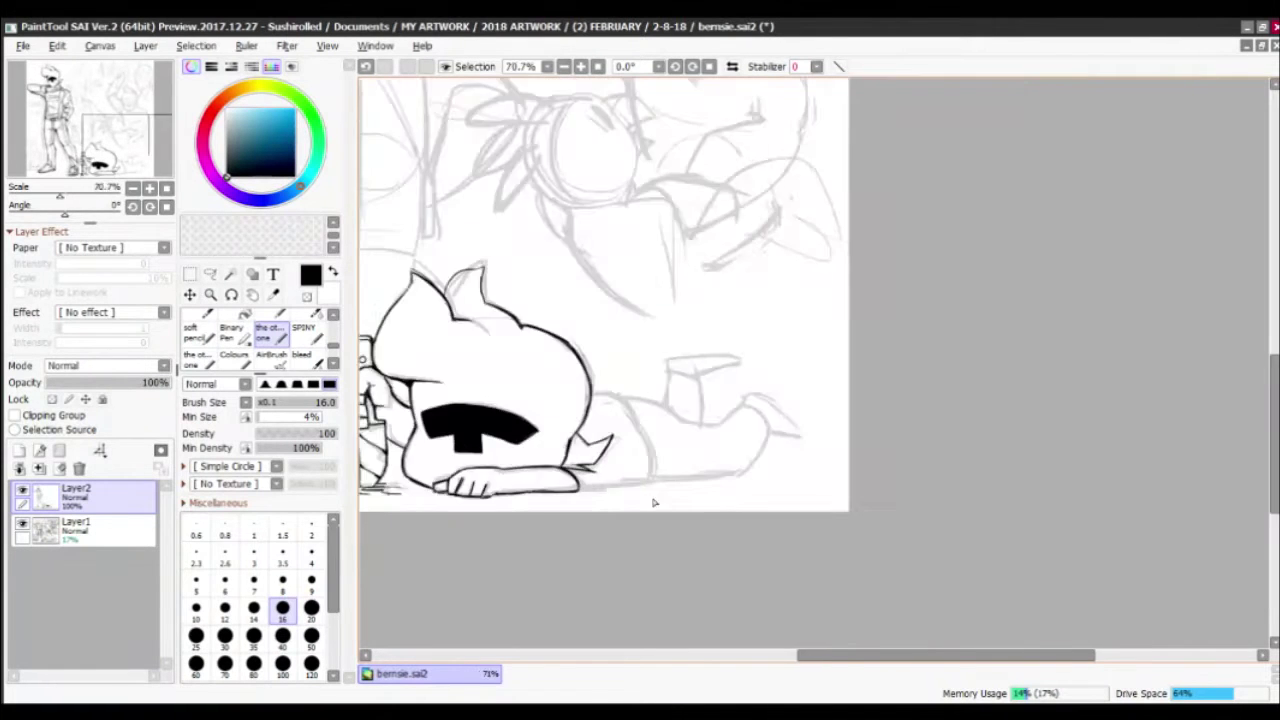
pyautogui.scroll(2, 659, 506)
pyautogui.moveTo(659, 506)
pyautogui.mouseDown()
pyautogui.moveTo(741, 530)
pyautogui.moveTo(705, 520)
pyautogui.mouseUp()
pyautogui.moveTo(606, 366)
pyautogui.mouseDown()
pyautogui.moveTo(656, 372)
pyautogui.moveTo(714, 541)
pyautogui.moveTo(510, 583)
pyautogui.moveTo(737, 568)
pyautogui.mouseUp()
pyautogui.moveTo(630, 571)
pyautogui.mouseDown()
pyautogui.moveTo(815, 500)
pyautogui.moveTo(833, 463)
pyautogui.mouseUp()
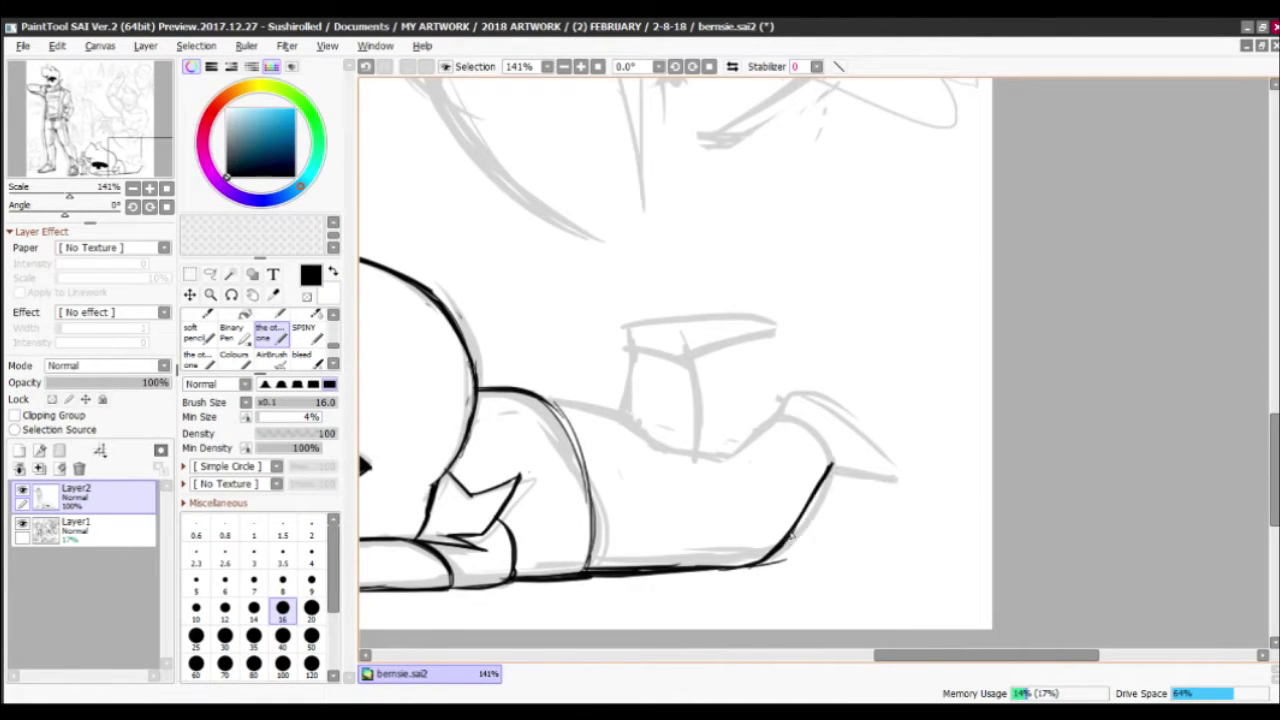
# Ink the lying character's lower shoe, its ankle curve and the back of the calf
pyautogui.moveTo(779, 421)
pyautogui.mouseDown()
pyautogui.moveTo(708, 472)
pyautogui.moveTo(790, 414)
pyautogui.mouseUp()
pyautogui.moveTo(787, 413); pyautogui.dragTo(834, 470)
pyautogui.moveTo(648, 430)
pyautogui.mouseDown()
pyautogui.moveTo(664, 405)
pyautogui.moveTo(765, 497)
pyautogui.mouseUp()
pyautogui.scroll(-5, 765, 497)
# Thicken the lying character's shirt hem and ink the seat and thigh contour down to the knee crease
pyautogui.scroll(6, 700, 400)
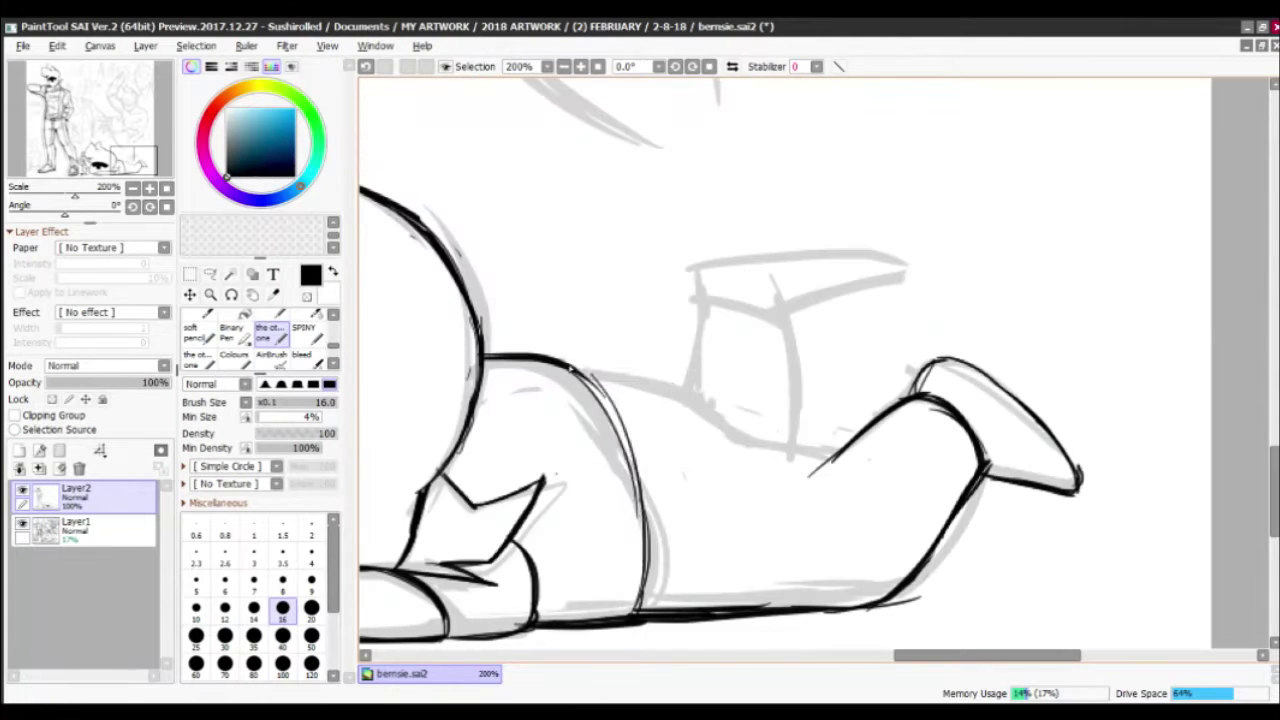
pyautogui.moveTo(585, 372); pyautogui.dragTo(642, 558)
pyautogui.moveTo(578, 370)
pyautogui.mouseDown()
pyautogui.moveTo(676, 384)
pyautogui.moveTo(730, 430)
pyautogui.moveTo(820, 470)
pyautogui.moveTo(855, 515)
pyautogui.mouseUp()
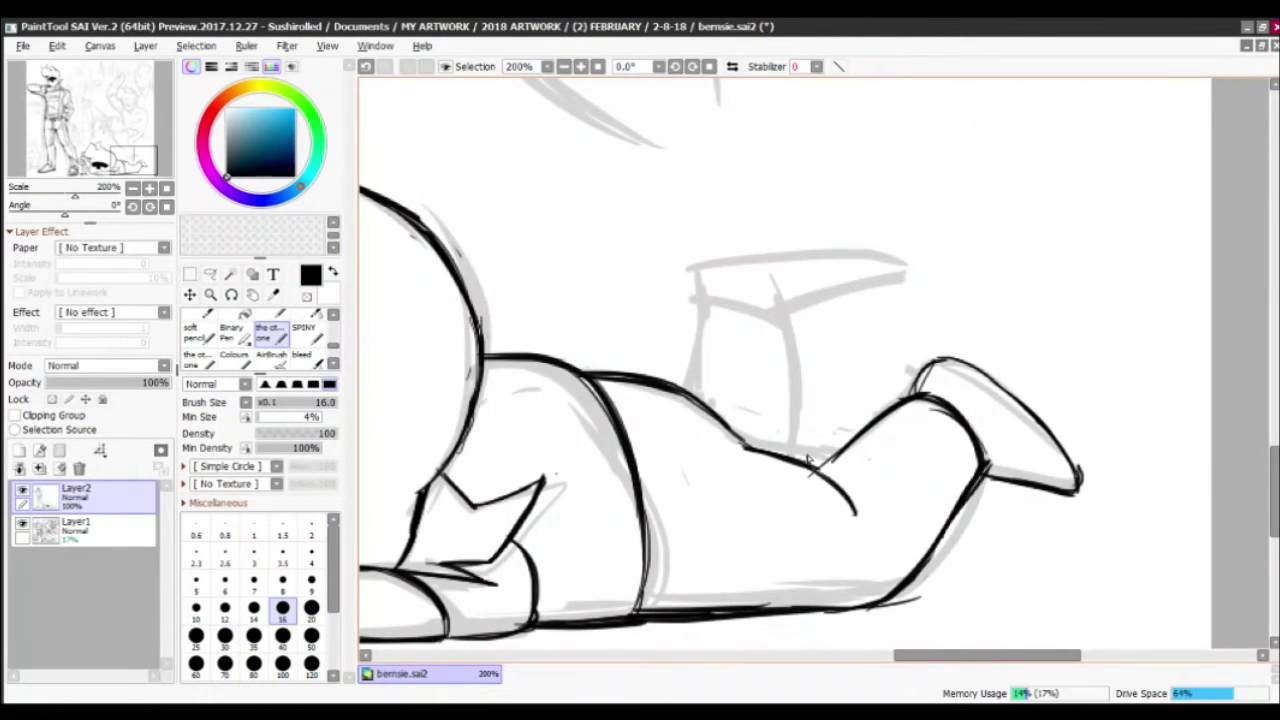
# Ink the lying character's raised lower leg with its rounded trouser cuff, a second knee crease and the pointed shoe
pyautogui.press('-')
pyautogui.moveTo(805, 458)
pyautogui.mouseDown()
pyautogui.moveTo(875, 503)
pyautogui.moveTo(750, 545)
pyautogui.mouseUp()
pyautogui.press('-')
pyautogui.moveTo(640, 472)
pyautogui.mouseDown()
pyautogui.moveTo(742, 422)
pyautogui.moveTo(745, 540)
pyautogui.mouseUp()
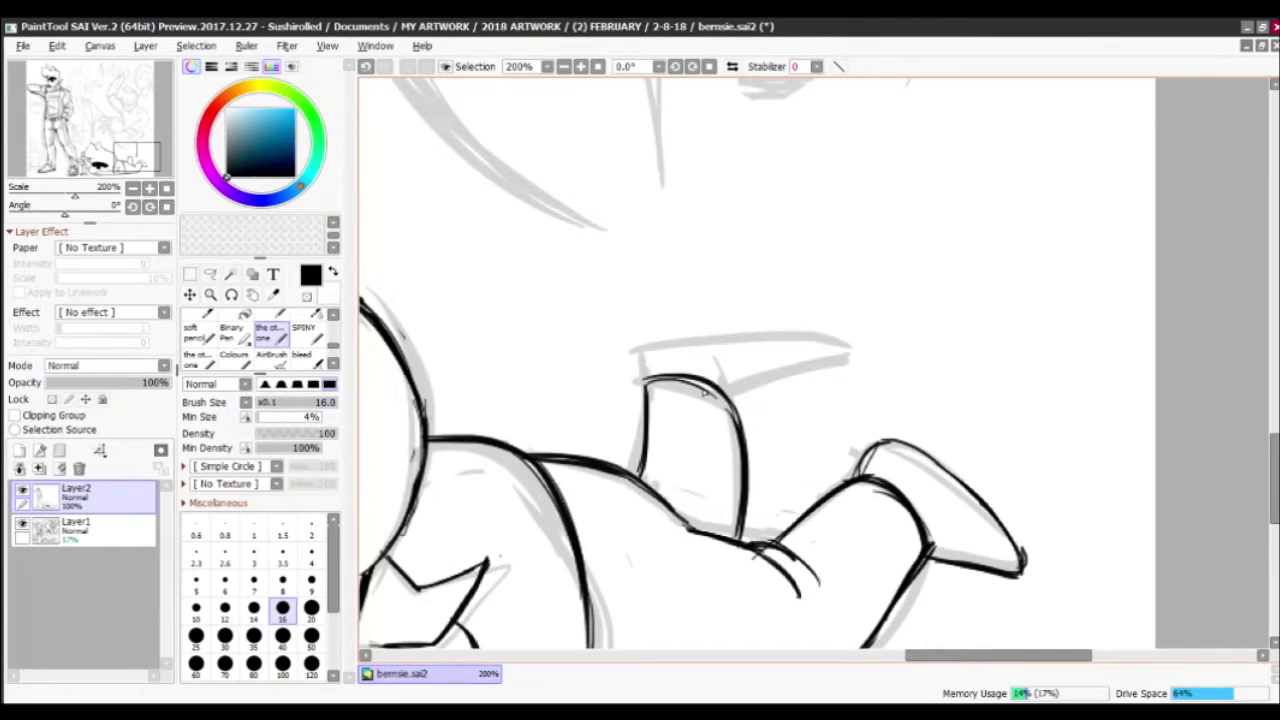
pyautogui.press('-')
pyautogui.moveTo(662, 369)
pyautogui.mouseDown()
pyautogui.moveTo(648, 342)
pyautogui.moveTo(660, 328)
pyautogui.moveTo(826, 340)
pyautogui.moveTo(730, 395)
pyautogui.mouseUp()
pyautogui.press('-')
pyautogui.moveTo(735, 392); pyautogui.dragTo(821, 346)
pyautogui.hotkey('ctrl', '-')
pyautogui.hotkey('ctrl', '-')
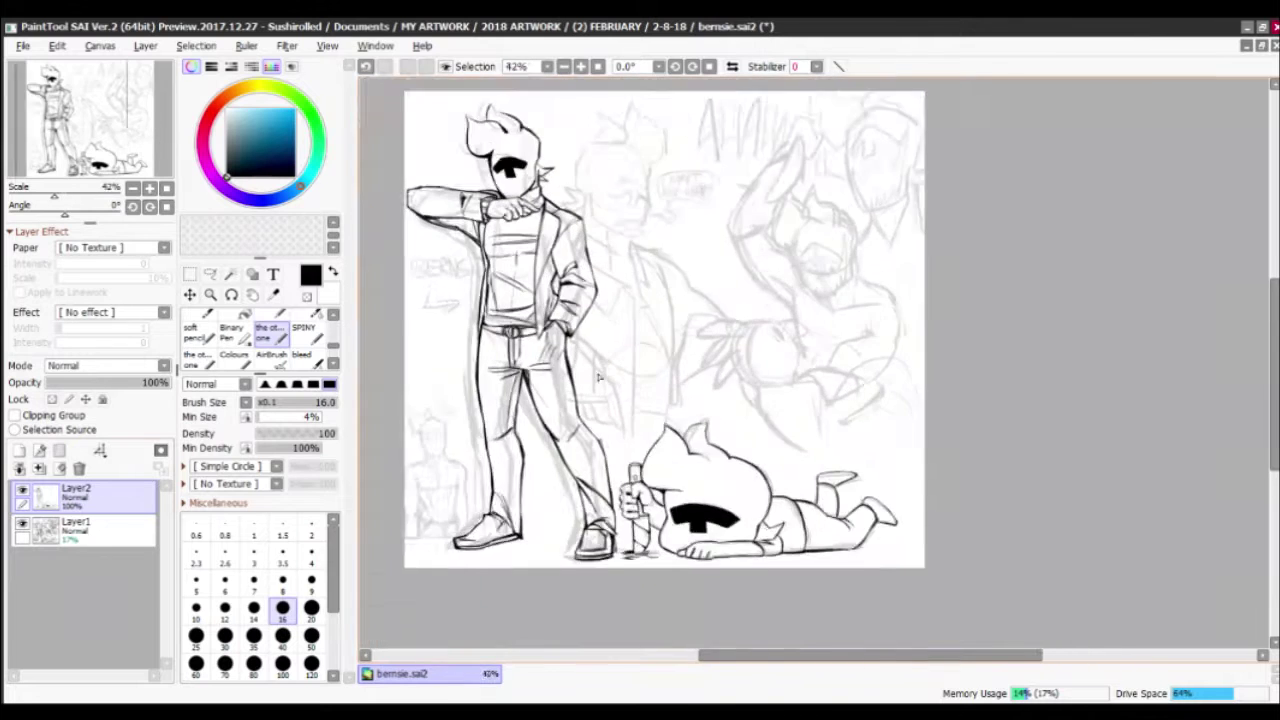
# Hide the Layer1 sketch and thicken the hair tuft lines on the lying character's head
pyautogui.click(22, 523)
pyautogui.scroll(5, 680, 458)
pyautogui.moveTo(733, 352); pyautogui.dragTo(732, 420)
pyautogui.moveTo(733, 350); pyautogui.dragTo(824, 416)
pyautogui.moveTo(872, 440)
pyautogui.mouseDown()
pyautogui.moveTo(890, 462)
pyautogui.moveTo(620, 390)
pyautogui.mouseUp()
pyautogui.moveTo(655, 352); pyautogui.dragTo(614, 412)
pyautogui.moveTo(656, 510); pyautogui.dragTo(750, 535)
pyautogui.scroll(-4, 745, 525)
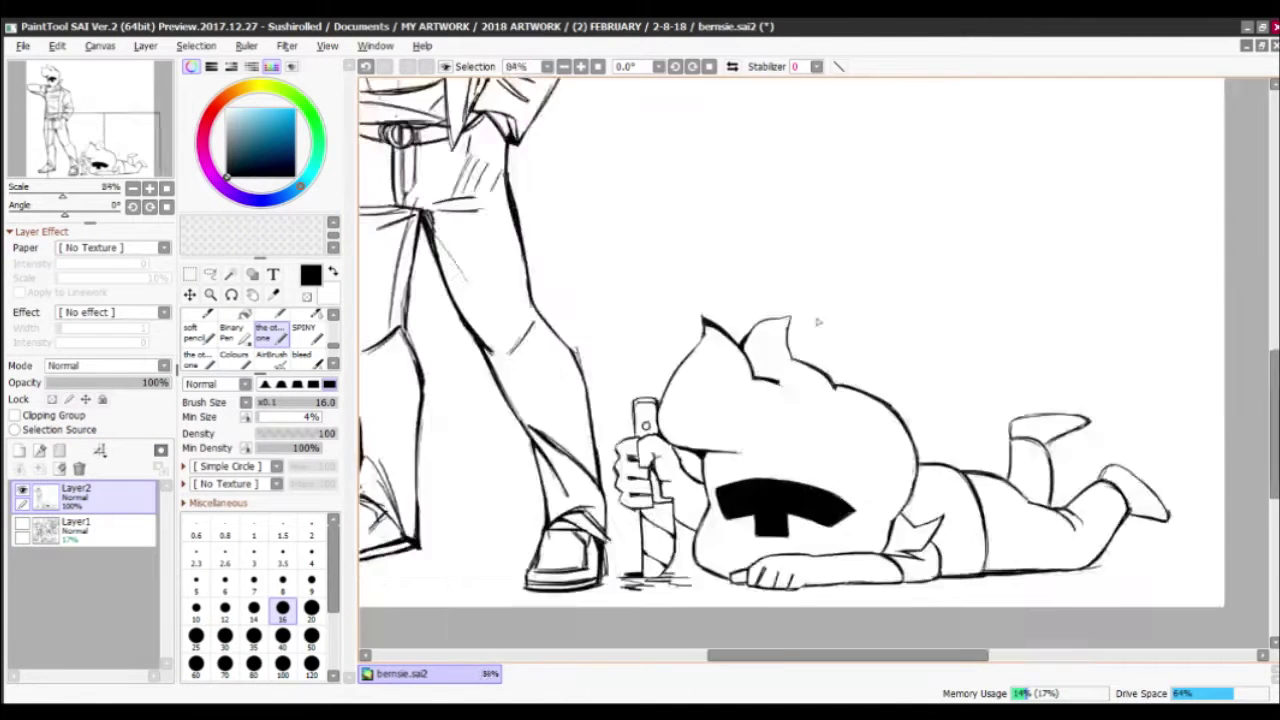
# Add a thin curved line inside the lying character's shirt hem and a small fold above the elbow
pyautogui.scroll(2, 625, 420)
pyautogui.moveTo(745, 415); pyautogui.dragTo(661, 485)
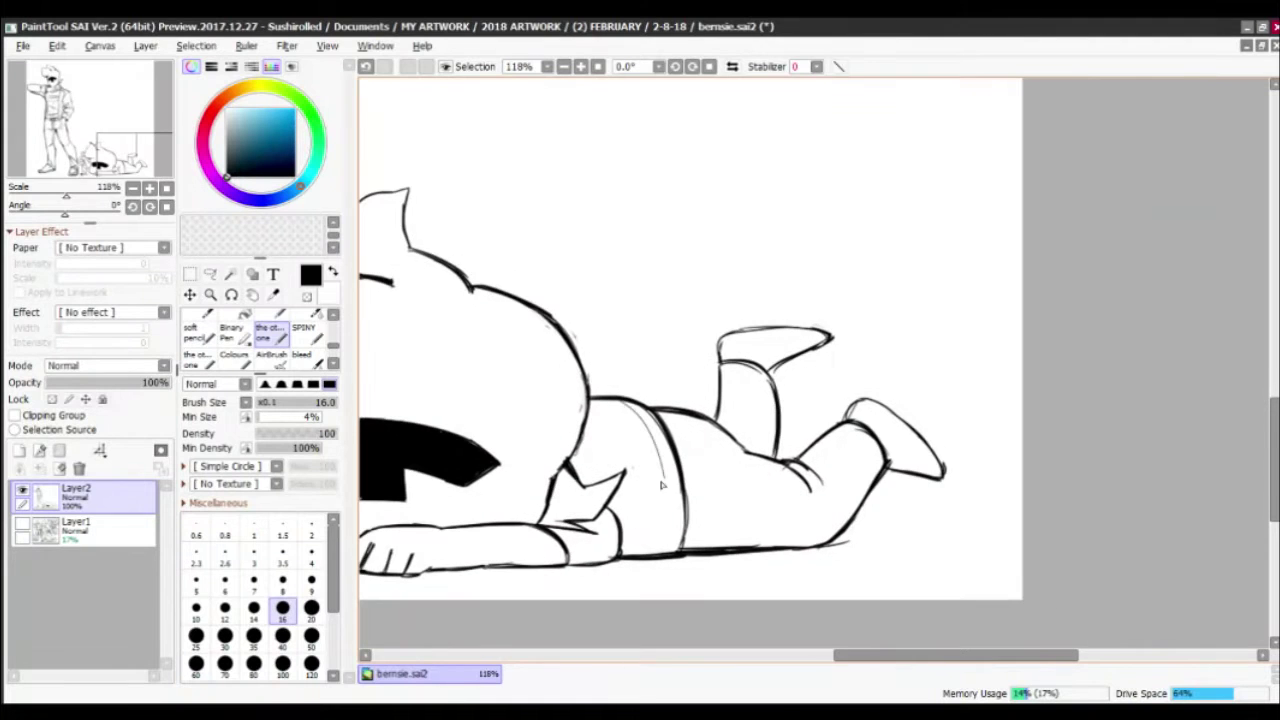
pyautogui.moveTo(516, 512); pyautogui.dragTo(670, 492)
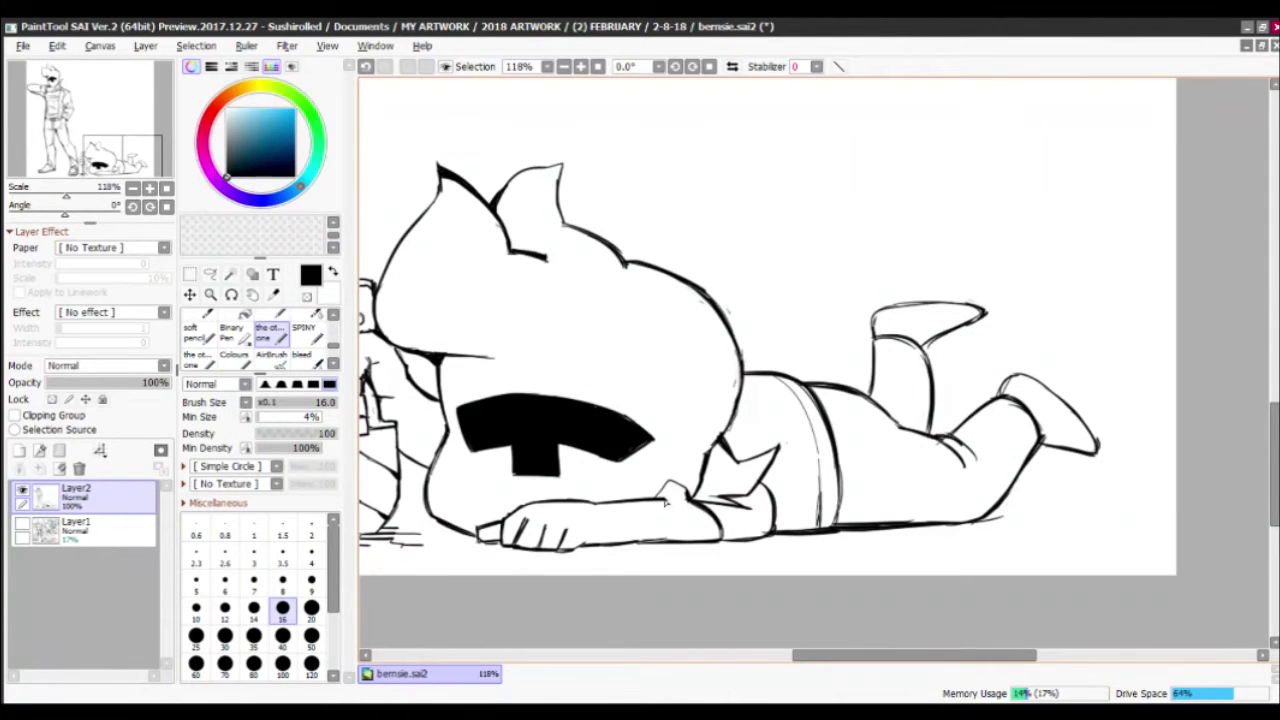
# Draw a double music note and two small single notes above the knife handle, with extra strokes around them
pyautogui.scroll(-4, 712, 555)
pyautogui.moveTo(540, 285); pyautogui.dragTo(598, 335)
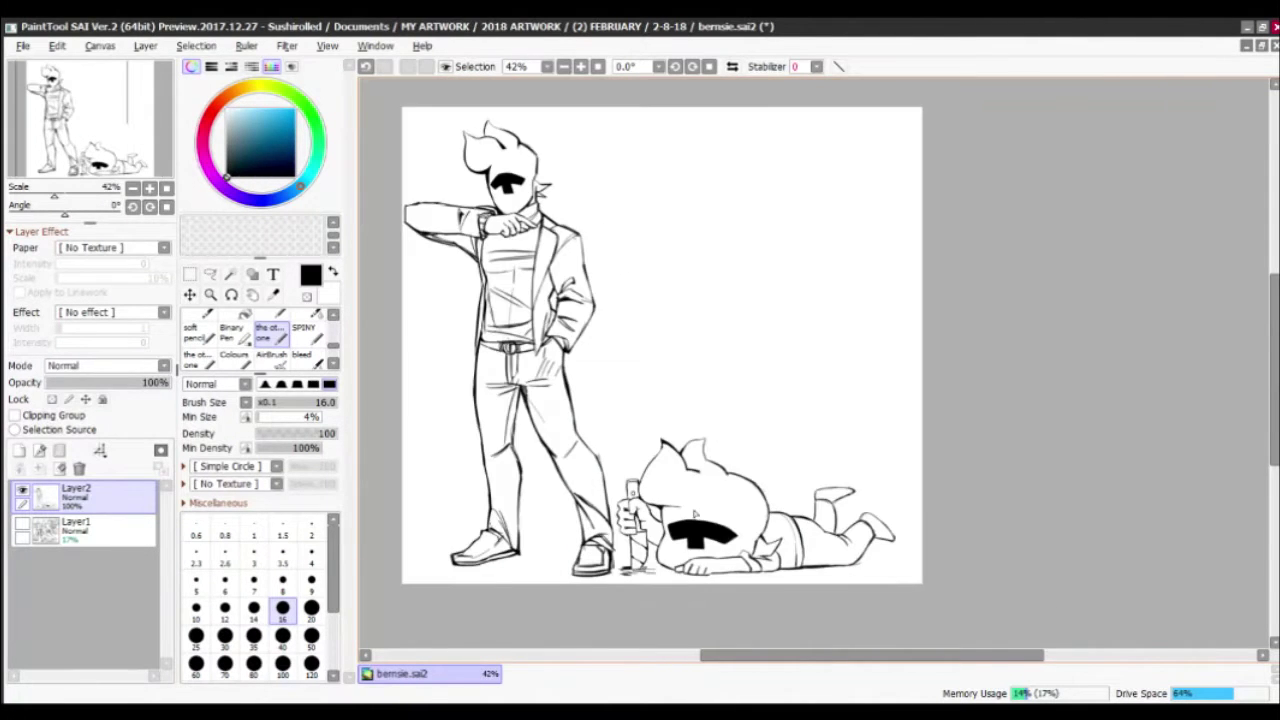
pyautogui.scroll(4, 693, 511)
pyautogui.moveTo(620, 285)
pyautogui.mouseDown()
pyautogui.moveTo(640, 327)
pyautogui.moveTo(643, 290)
pyautogui.mouseUp()
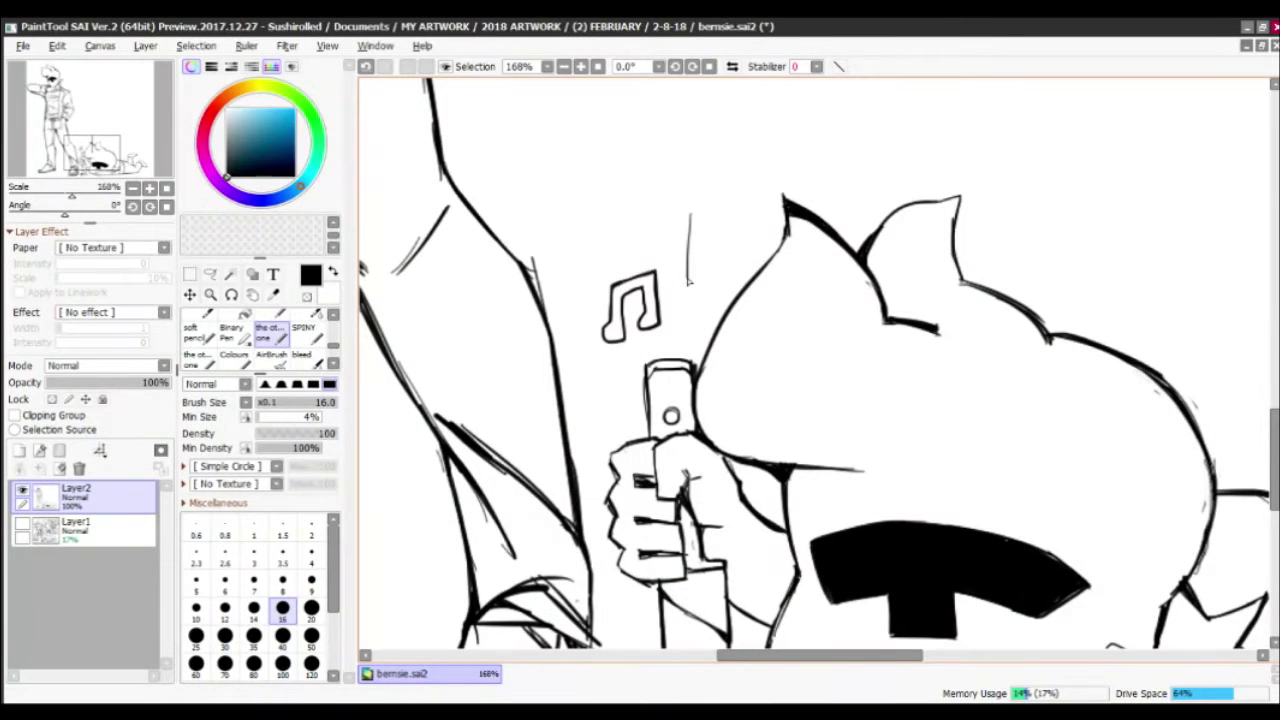
pyautogui.moveTo(698, 250); pyautogui.dragTo(688, 290)
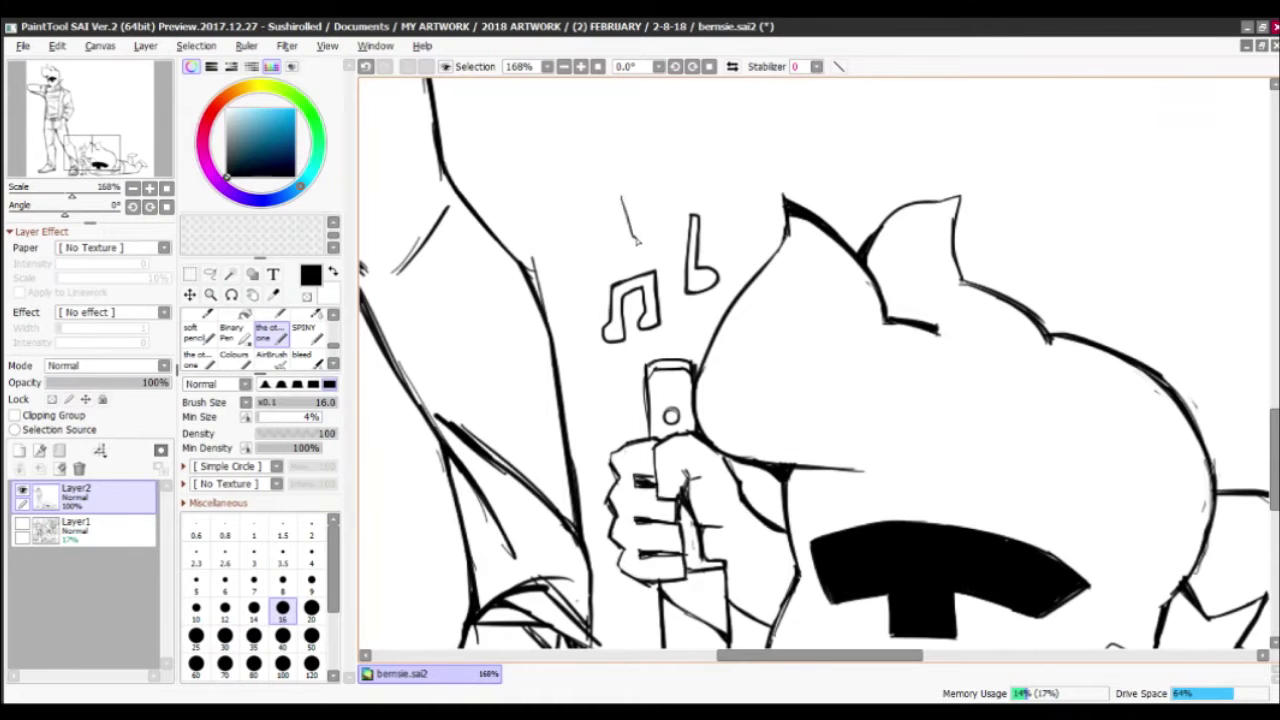
pyautogui.scroll(-4, 678, 245)
pyautogui.scroll(5, 527, 484)
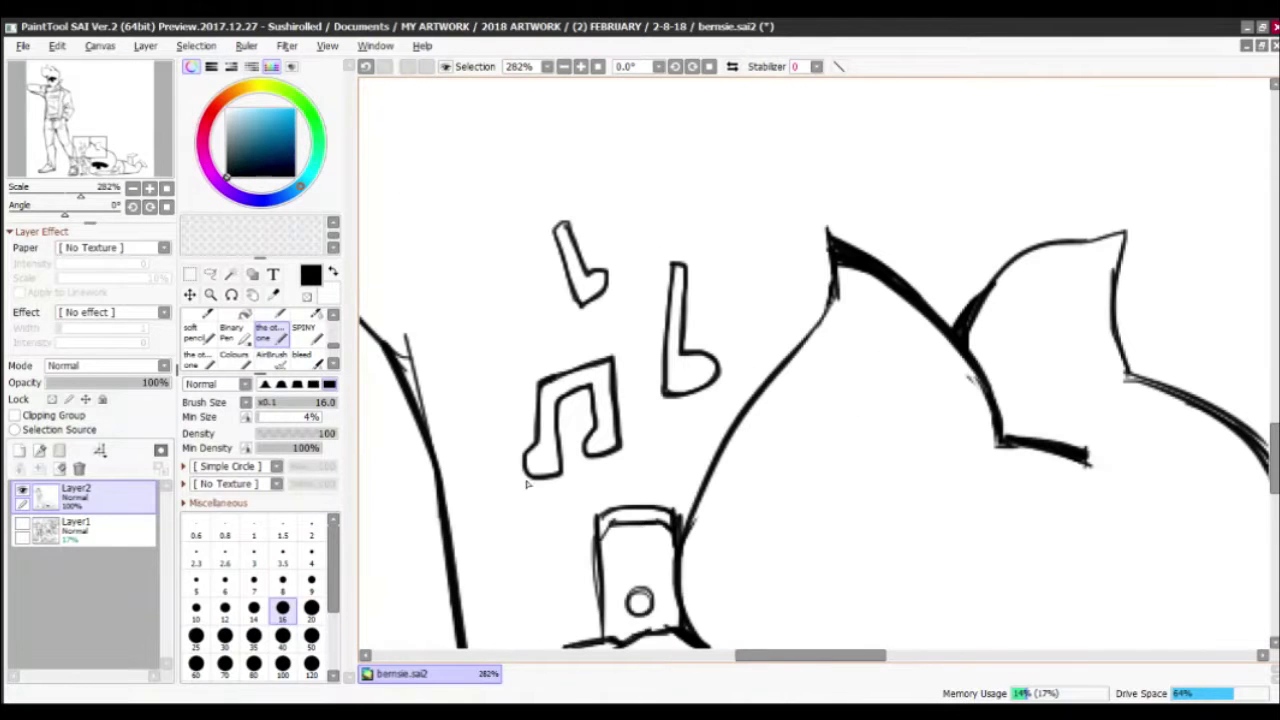
pyautogui.moveTo(651, 455)
pyautogui.mouseDown()
pyautogui.moveTo(586, 468)
pyautogui.moveTo(630, 470)
pyautogui.moveTo(732, 392)
pyautogui.mouseUp()
pyautogui.moveTo(530, 401)
pyautogui.mouseDown()
pyautogui.moveTo(575, 290)
pyautogui.moveTo(718, 340)
pyautogui.moveTo(728, 372)
pyautogui.mouseUp()
pyautogui.scroll(-5, 714, 346)
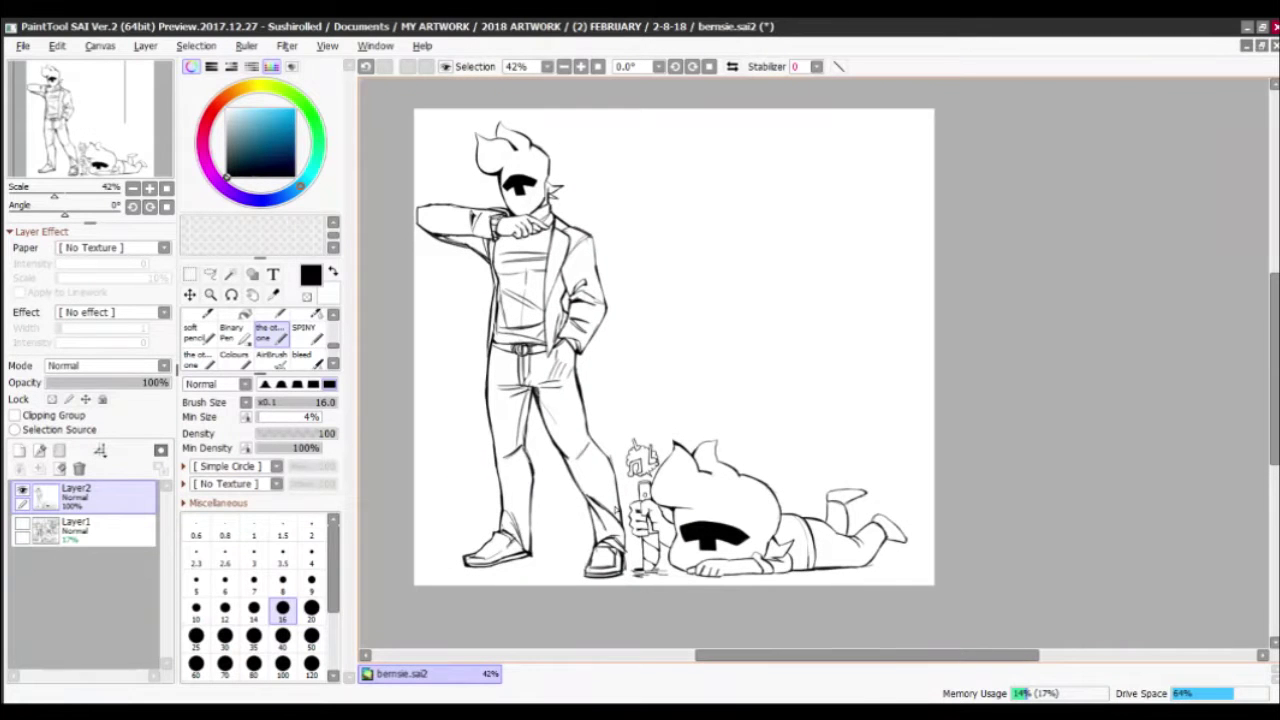
# Show the Layer1 sketch again and ink the middle character's face outline, jaw and jagged open mouth
pyautogui.click(22, 522)
pyautogui.scroll(8, 617, 170)
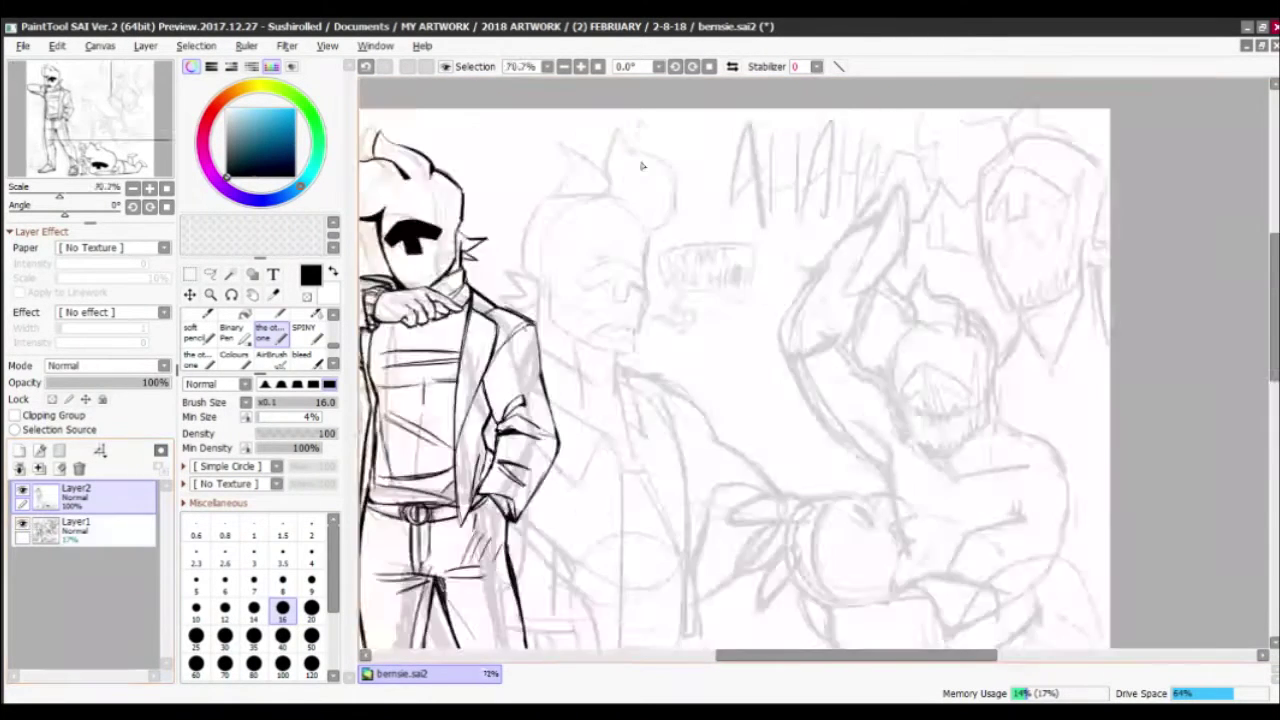
pyautogui.moveTo(538, 320)
pyautogui.mouseDown()
pyautogui.moveTo(600, 492)
pyautogui.moveTo(735, 516)
pyautogui.moveTo(775, 250)
pyautogui.moveTo(746, 202)
pyautogui.mouseUp()
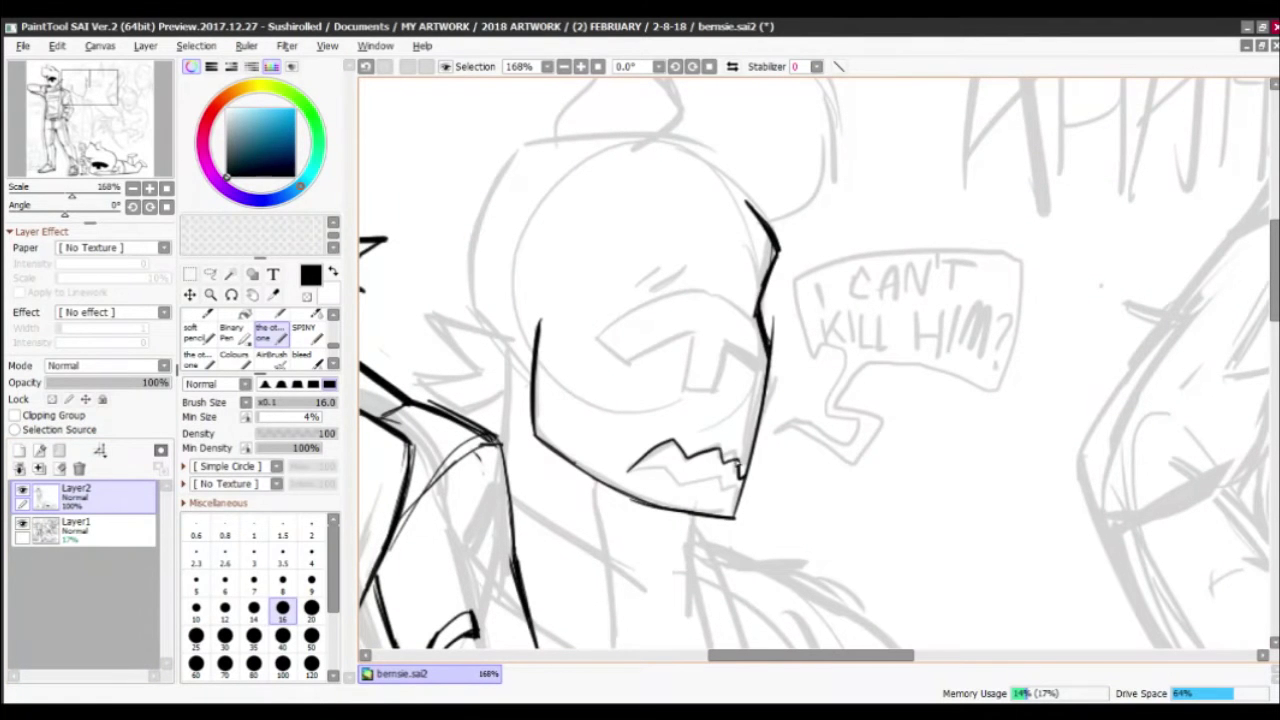
pyautogui.moveTo(631, 473); pyautogui.dragTo(729, 493)
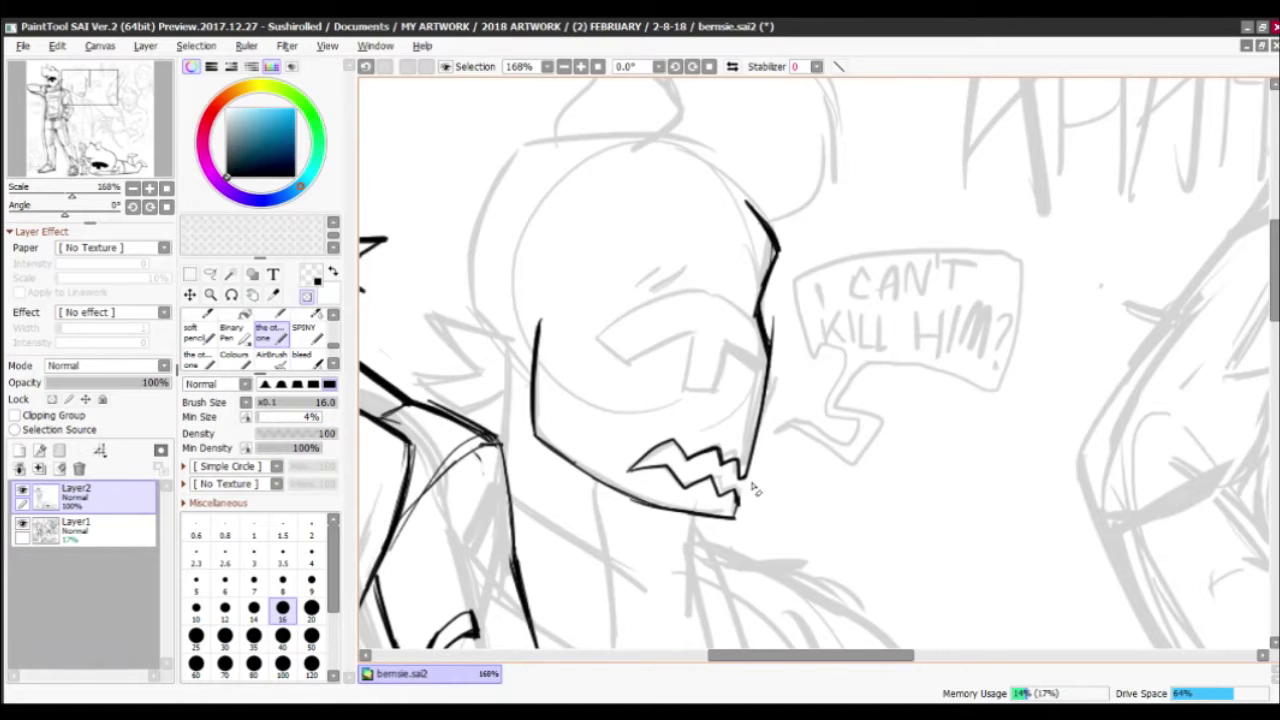
# Ink the outline of the middle character's T-shaped eye and the short brow strokes above it
pyautogui.moveTo(618, 367)
pyautogui.mouseDown()
pyautogui.moveTo(608, 331)
pyautogui.moveTo(725, 299)
pyautogui.moveTo(758, 315)
pyautogui.mouseUp()
pyautogui.moveTo(625, 365)
pyautogui.mouseDown()
pyautogui.moveTo(697, 342)
pyautogui.moveTo(688, 388)
pyautogui.mouseUp()
pyautogui.moveTo(718, 392)
pyautogui.mouseDown()
pyautogui.moveTo(689, 382)
pyautogui.moveTo(719, 389)
pyautogui.moveTo(752, 362)
pyautogui.mouseUp()
pyautogui.scroll(-3, 750, 350)
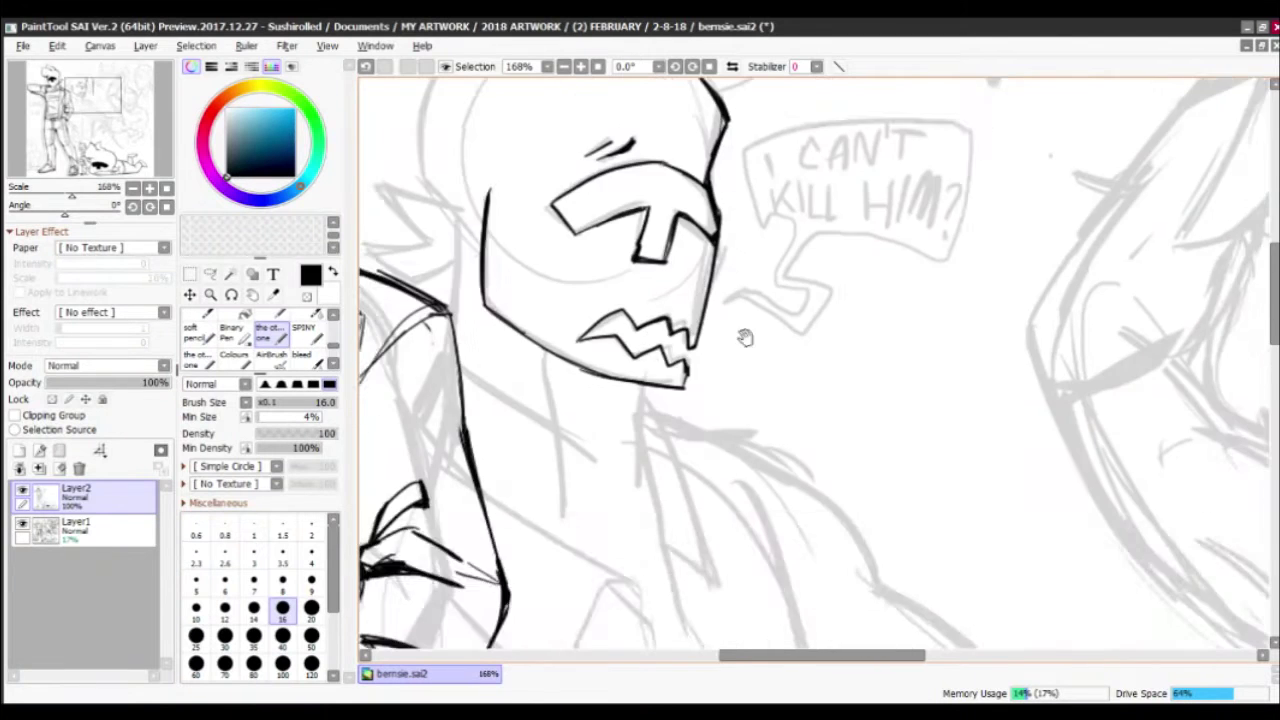
# Ink the middle character's large rounded front curl and the pointed hair tufts on top of the head
pyautogui.scroll(5, 750, 350)
pyautogui.moveTo(700, 412)
pyautogui.mouseDown()
pyautogui.moveTo(752, 405)
pyautogui.moveTo(801, 326)
pyautogui.moveTo(676, 236)
pyautogui.moveTo(662, 178)
pyautogui.mouseUp()
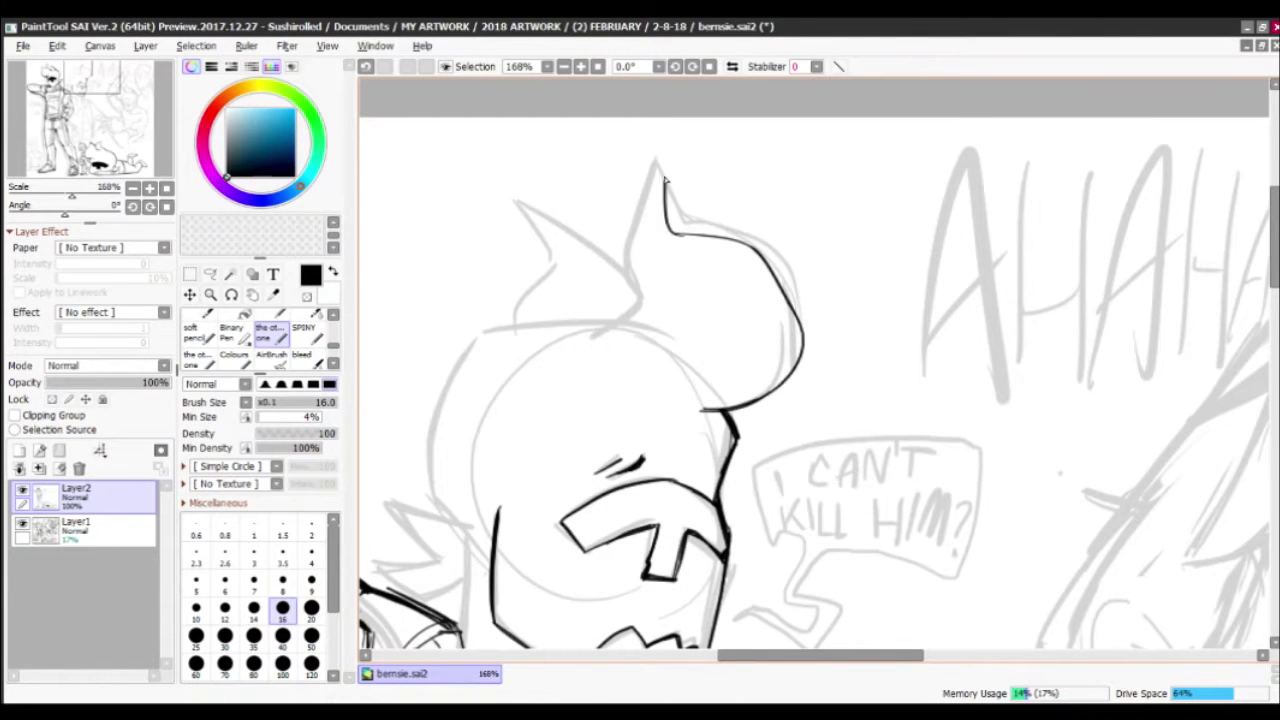
pyautogui.moveTo(623, 292)
pyautogui.mouseDown()
pyautogui.moveTo(662, 175)
pyautogui.moveTo(585, 332)
pyautogui.mouseUp()
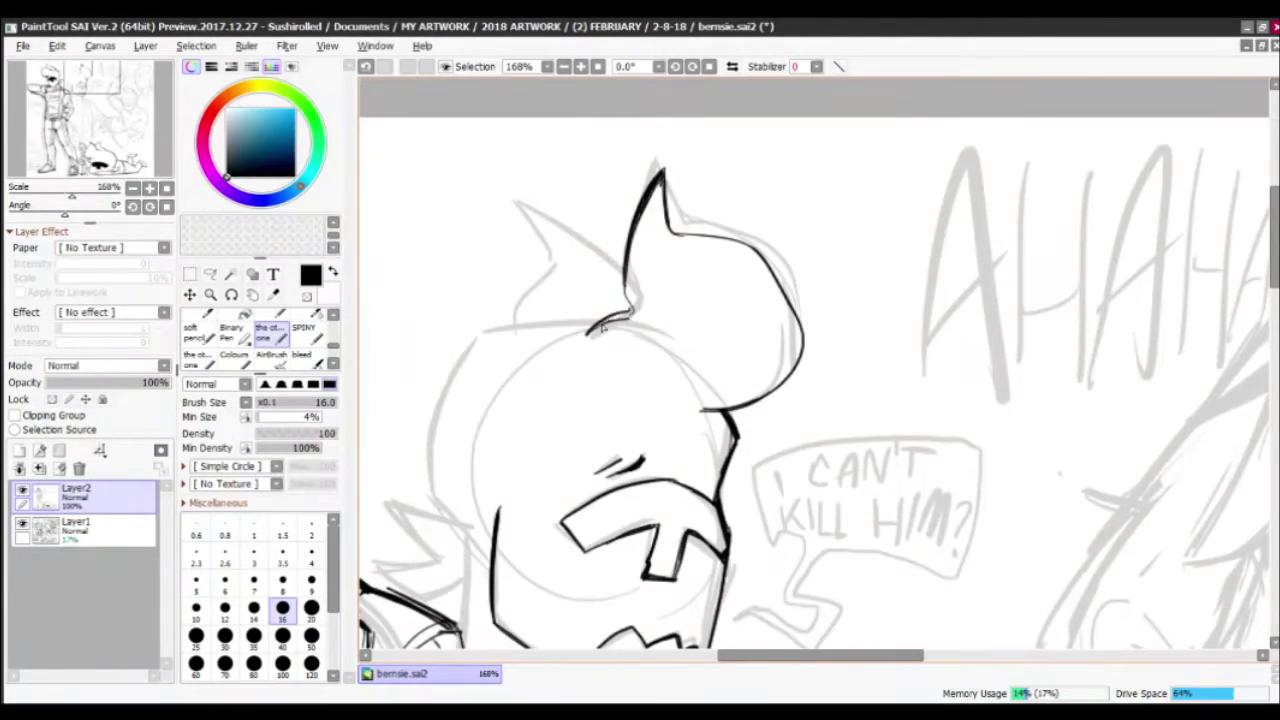
pyautogui.moveTo(675, 240)
pyautogui.mouseDown()
pyautogui.moveTo(780, 282)
pyautogui.moveTo(790, 370)
pyautogui.moveTo(897, 395)
pyautogui.mouseUp()
pyautogui.moveTo(620, 358)
pyautogui.mouseDown()
pyautogui.moveTo(658, 276)
pyautogui.moveTo(706, 271)
pyautogui.moveTo(731, 306)
pyautogui.mouseUp()
# Select the area inside the middle character's eye outline, fill it with black and clear the selection
pyautogui.scroll(-4, 793, 242)
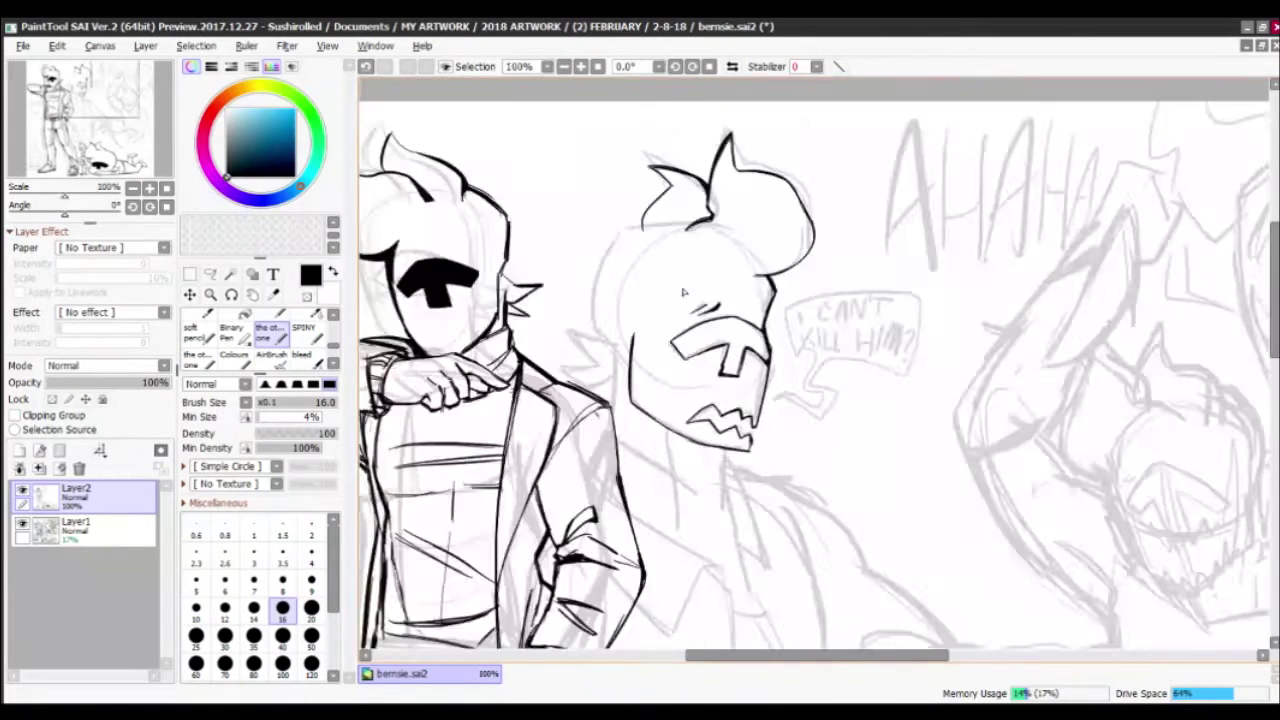
pyautogui.scroll(5, 720, 350)
pyautogui.click(231, 273)
pyautogui.click(720, 345)
pyautogui.hotkey('ctrl', 'd')
pyautogui.scroll(-4, 815, 365)
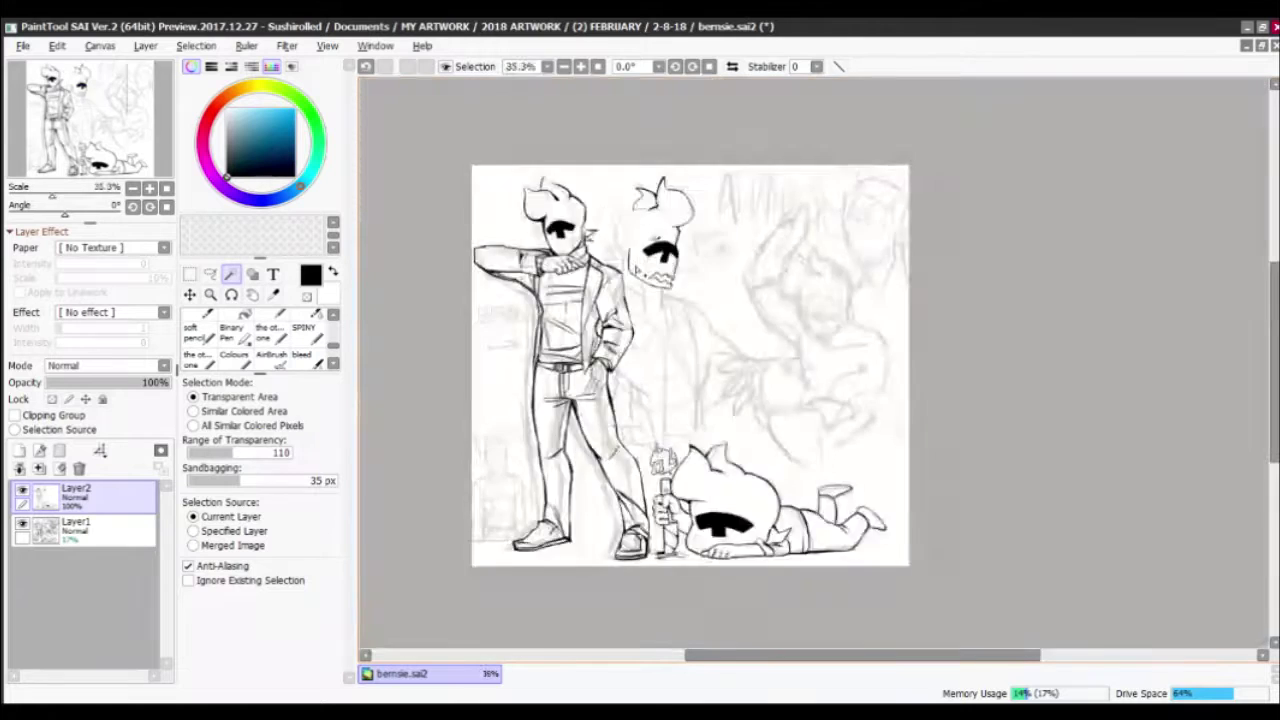
# Return to the inking brush and ink the back of the middle character's head up to the rear hair tuft
pyautogui.scroll(3, 815, 365)
pyautogui.press('n')
pyautogui.moveTo(640, 294); pyautogui.dragTo(610, 330)
pyautogui.moveTo(644, 176); pyautogui.dragTo(608, 300)
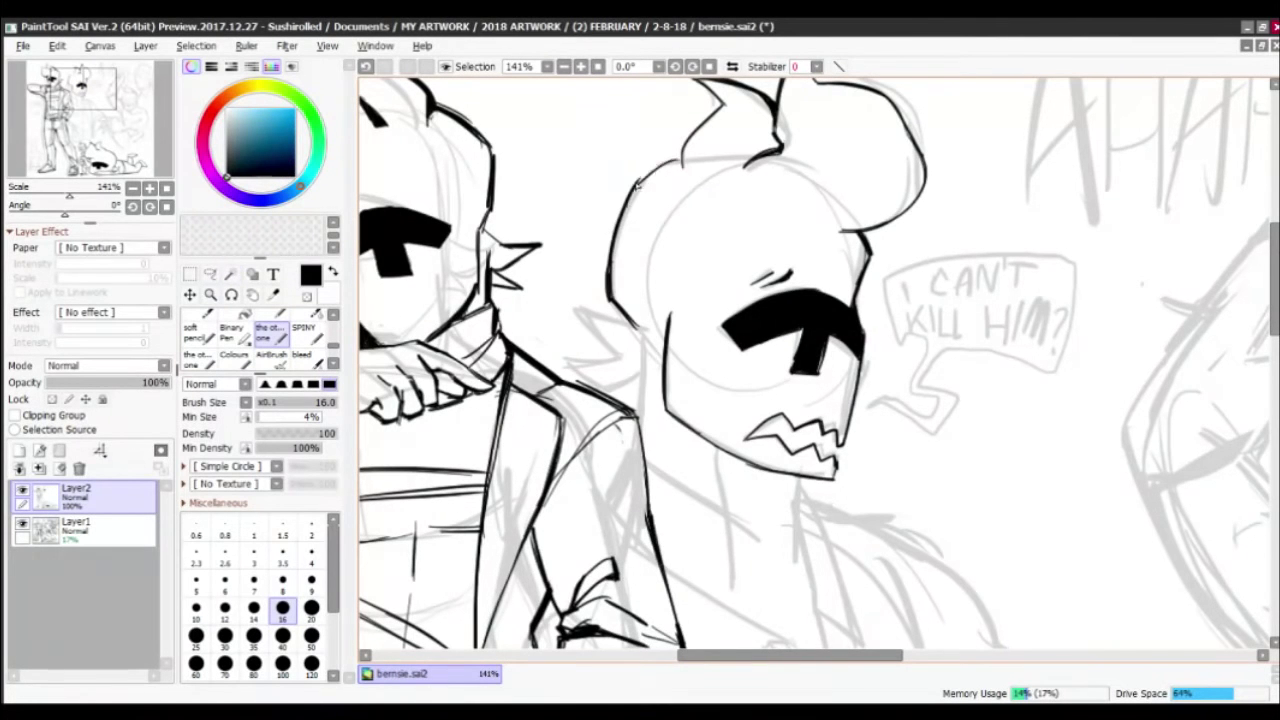
pyautogui.moveTo(815, 350); pyautogui.dragTo(795, 465)
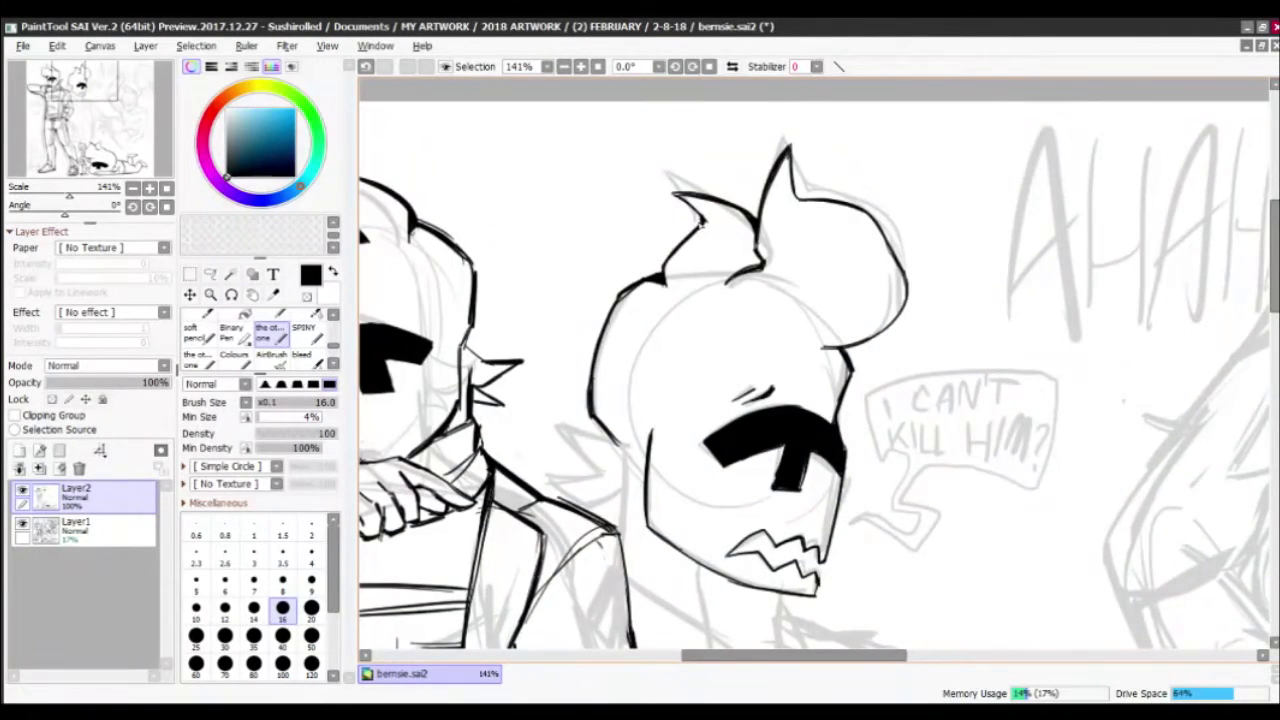
# Ink both sides of the middle character's neck and the collar edge descending from behind the jaw
pyautogui.scroll(-4, 793, 119)
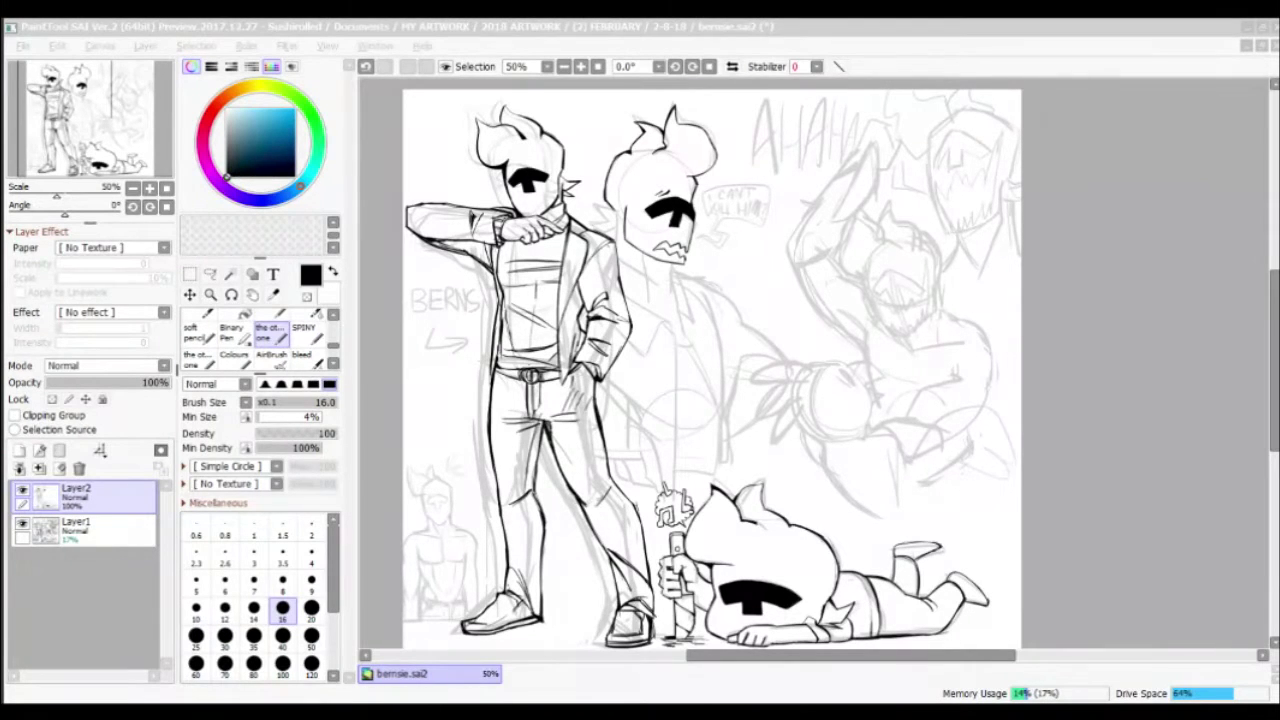
pyautogui.scroll(5, 639, 193)
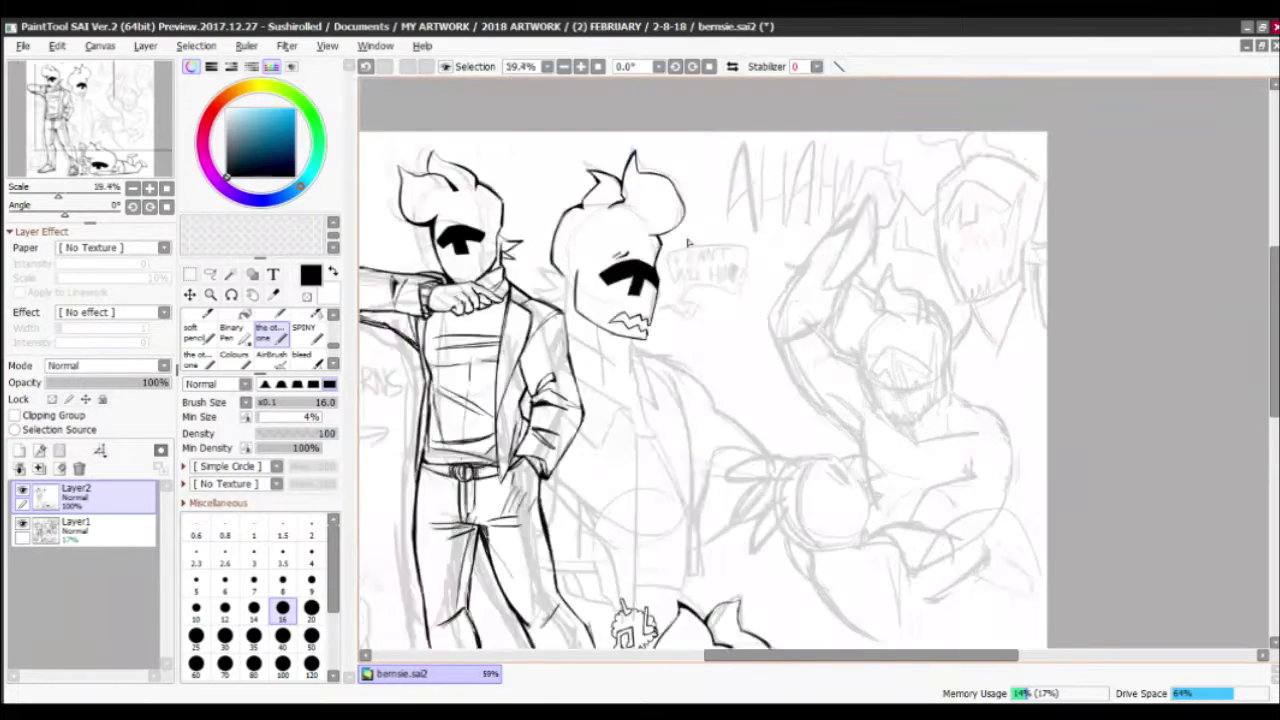
pyautogui.scroll(1, 507, 382)
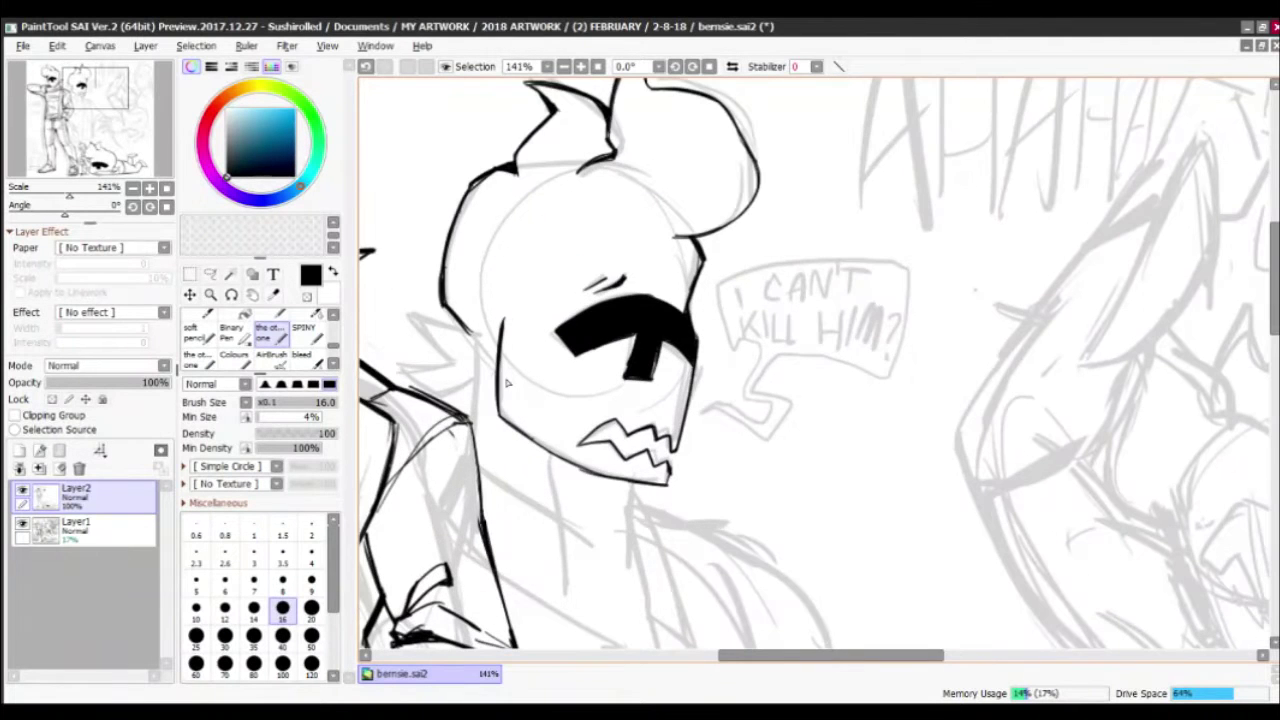
pyautogui.moveTo(555, 566); pyautogui.dragTo(585, 469)
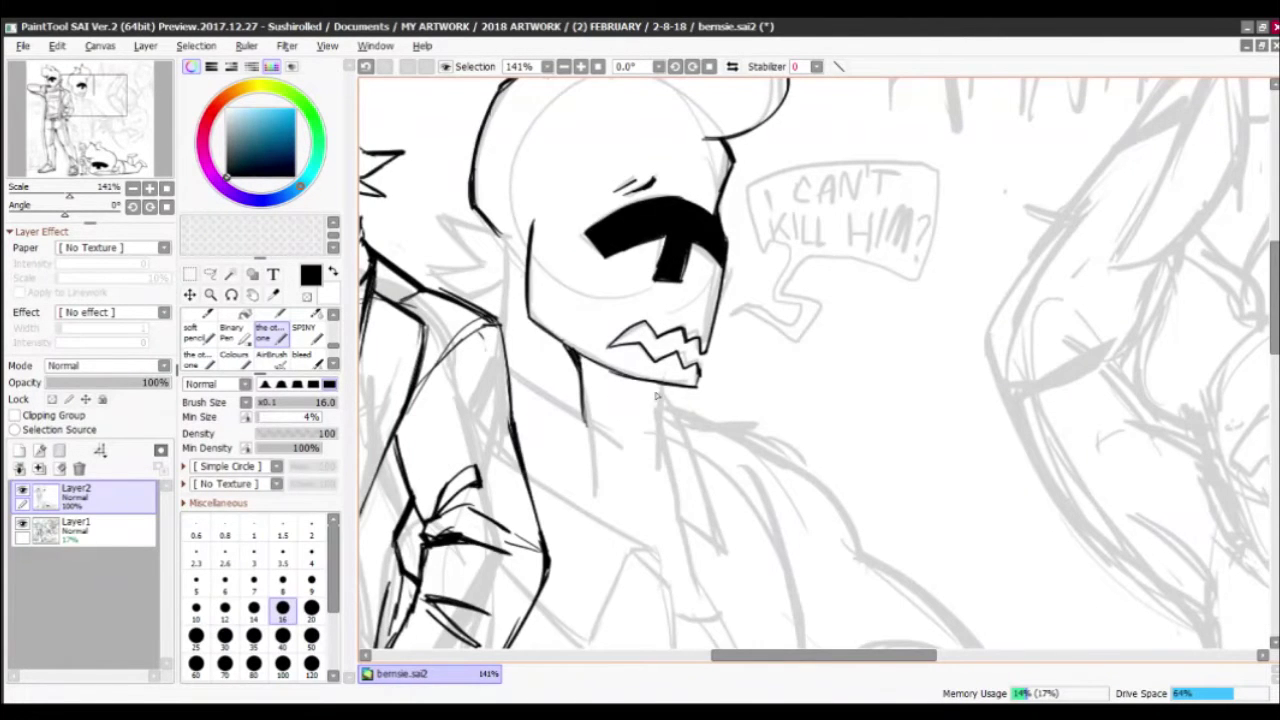
pyautogui.moveTo(659, 404); pyautogui.dragTo(657, 476)
pyautogui.moveTo(538, 328)
pyautogui.mouseDown()
pyautogui.moveTo(632, 492)
pyautogui.moveTo(556, 342)
pyautogui.moveTo(566, 372)
pyautogui.mouseUp()
pyautogui.moveTo(628, 548); pyautogui.dragTo(658, 508)
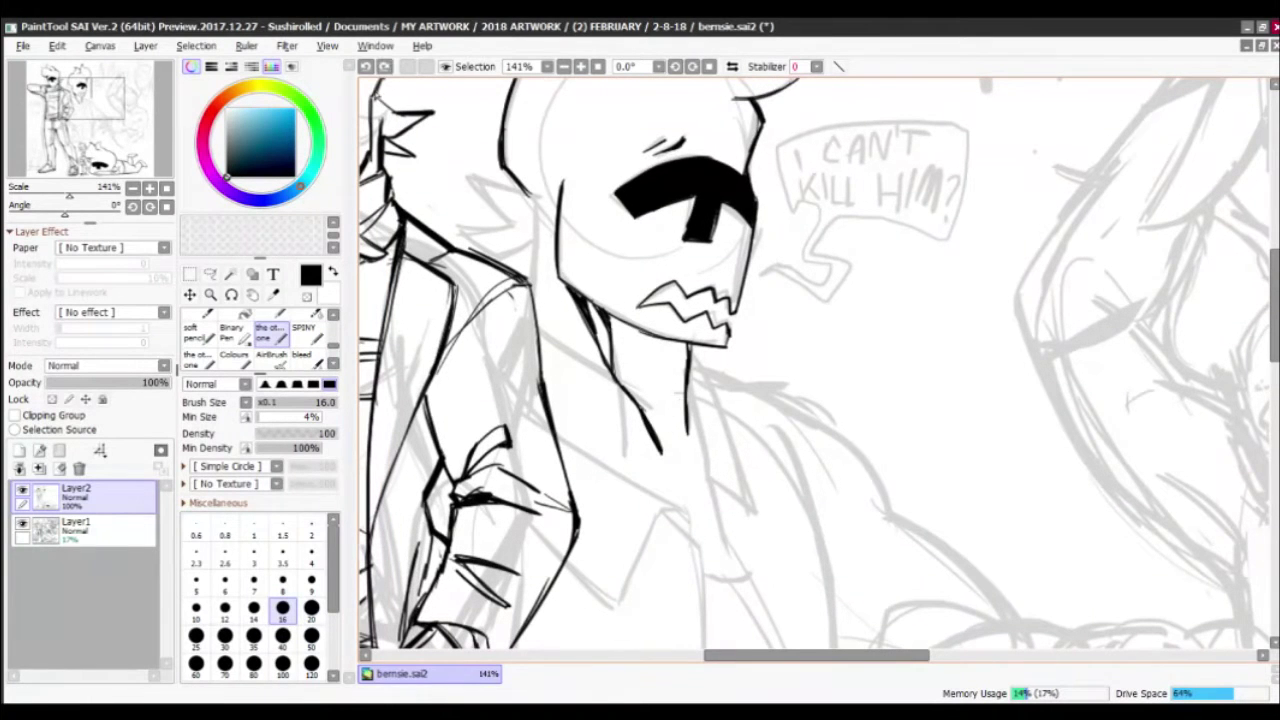
# Ink the middle character's neckline and the folded shirt collar with its inner edges
pyautogui.moveTo(688, 396); pyautogui.dragTo(716, 488)
pyautogui.moveTo(696, 348)
pyautogui.mouseDown()
pyautogui.moveTo(770, 437)
pyautogui.moveTo(776, 506)
pyautogui.mouseUp()
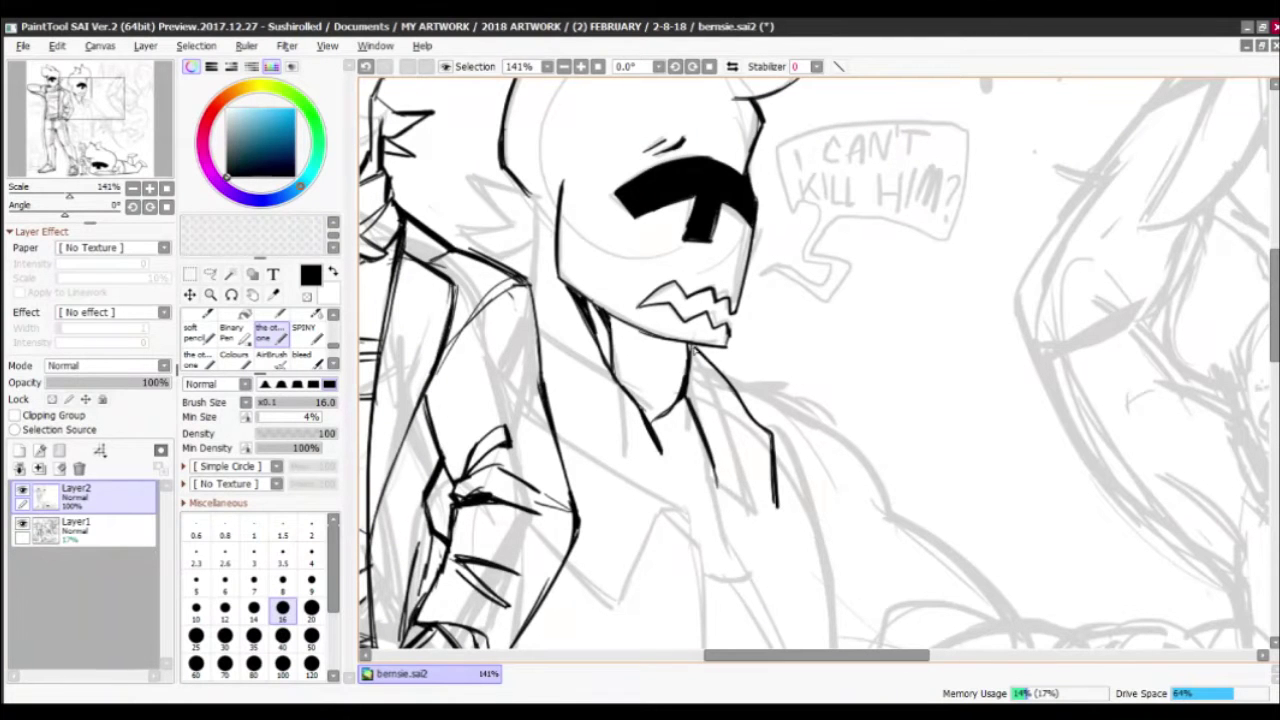
pyautogui.moveTo(756, 446)
pyautogui.mouseDown()
pyautogui.moveTo(773, 504)
pyautogui.moveTo(752, 452)
pyautogui.mouseUp()
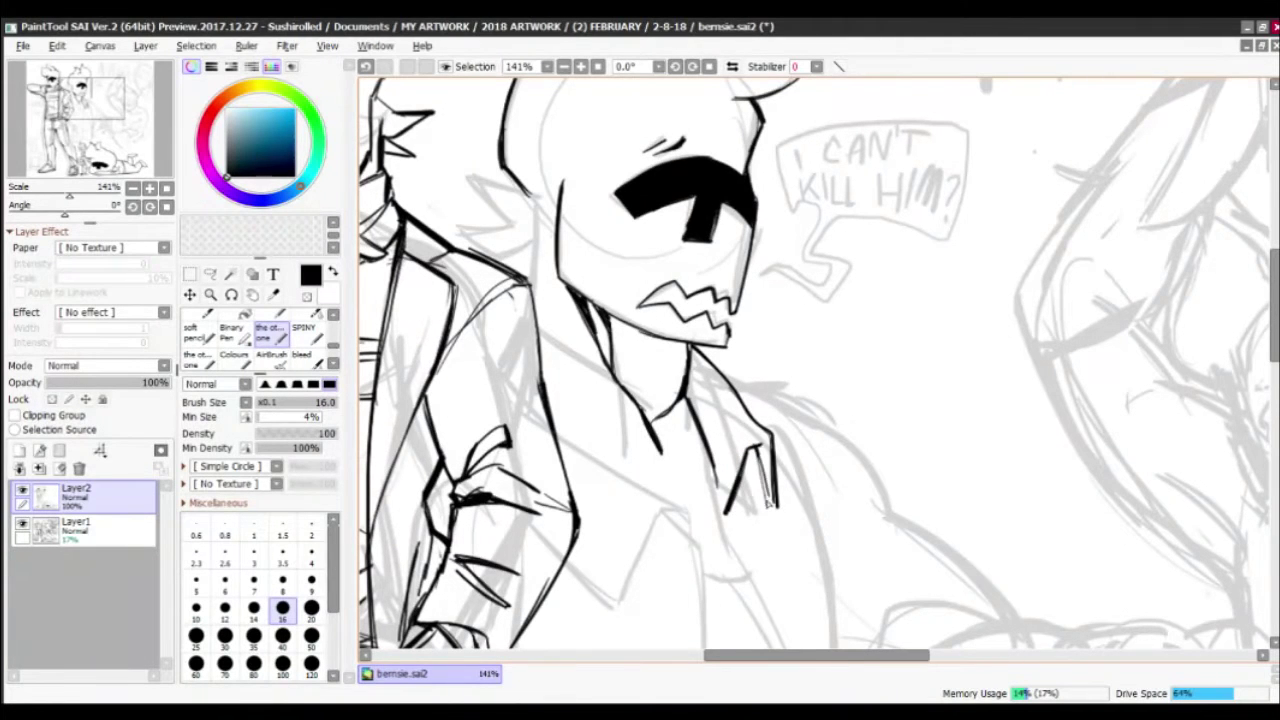
# Clean up the lower end of the middle character's collar and close it into a sharp point
pyautogui.press('e')
pyautogui.moveTo(778, 512)
pyautogui.mouseDown()
pyautogui.moveTo(749, 497)
pyautogui.moveTo(773, 514)
pyautogui.moveTo(770, 464)
pyautogui.moveTo(748, 506)
pyautogui.mouseUp()
pyautogui.press('e')
pyautogui.press('e')
pyautogui.press('e')
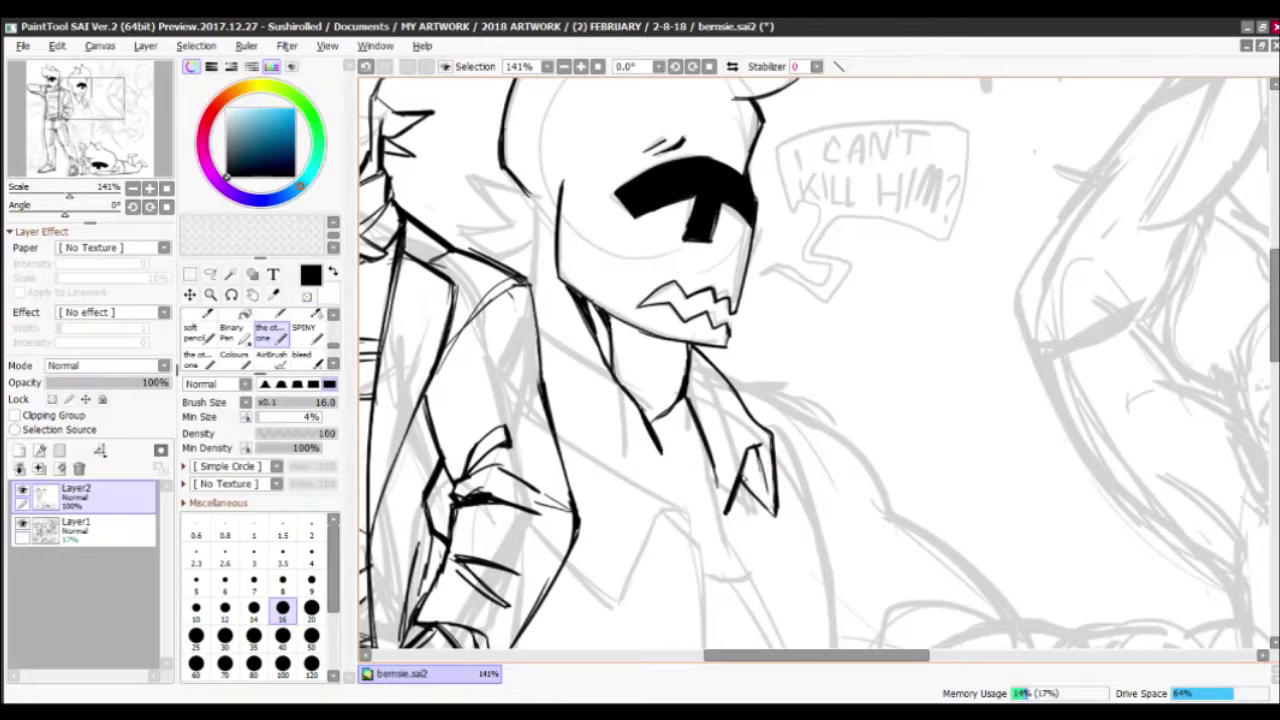
pyautogui.press('e')
pyautogui.scroll(-3, 763, 509)
pyautogui.scroll(3, 700, 420)
pyautogui.press('e')
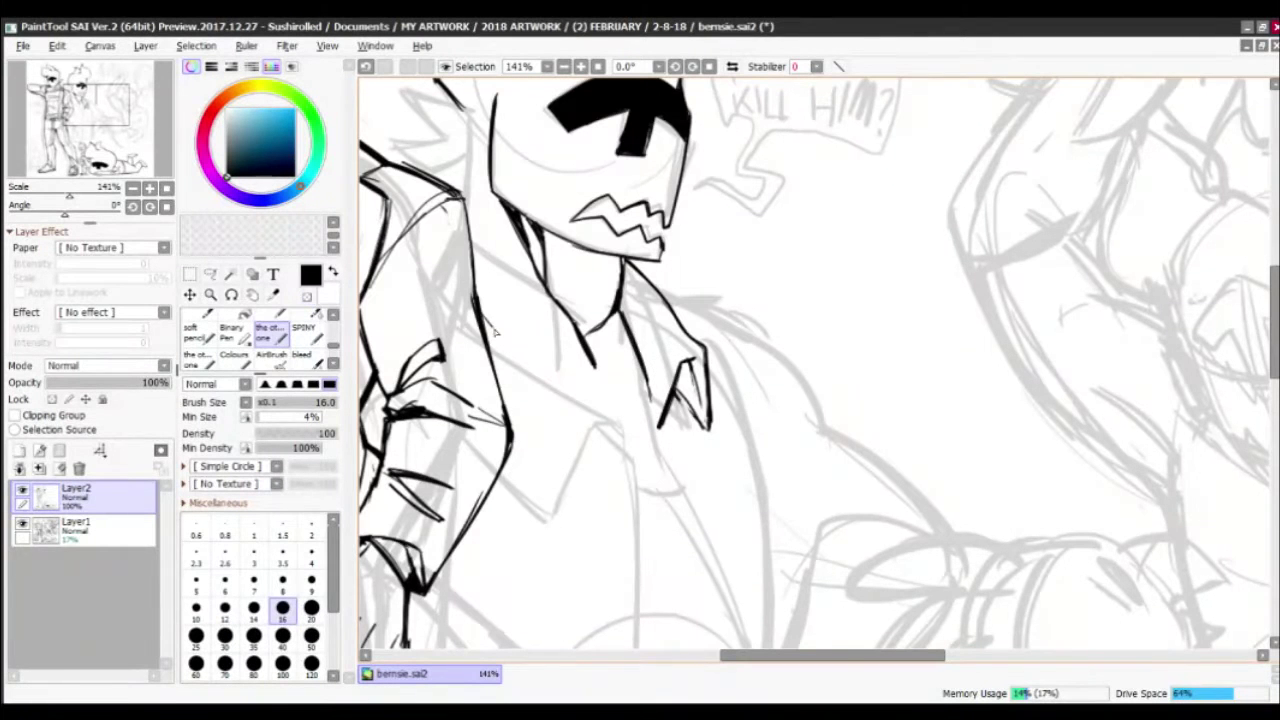
# Ink the middle character's second collar flap, from the shoulder edge to its folded corner and down to a sharp point
pyautogui.moveTo(492, 326)
pyautogui.mouseDown()
pyautogui.moveTo(630, 468)
pyautogui.moveTo(516, 356)
pyautogui.moveTo(476, 290)
pyautogui.mouseUp()
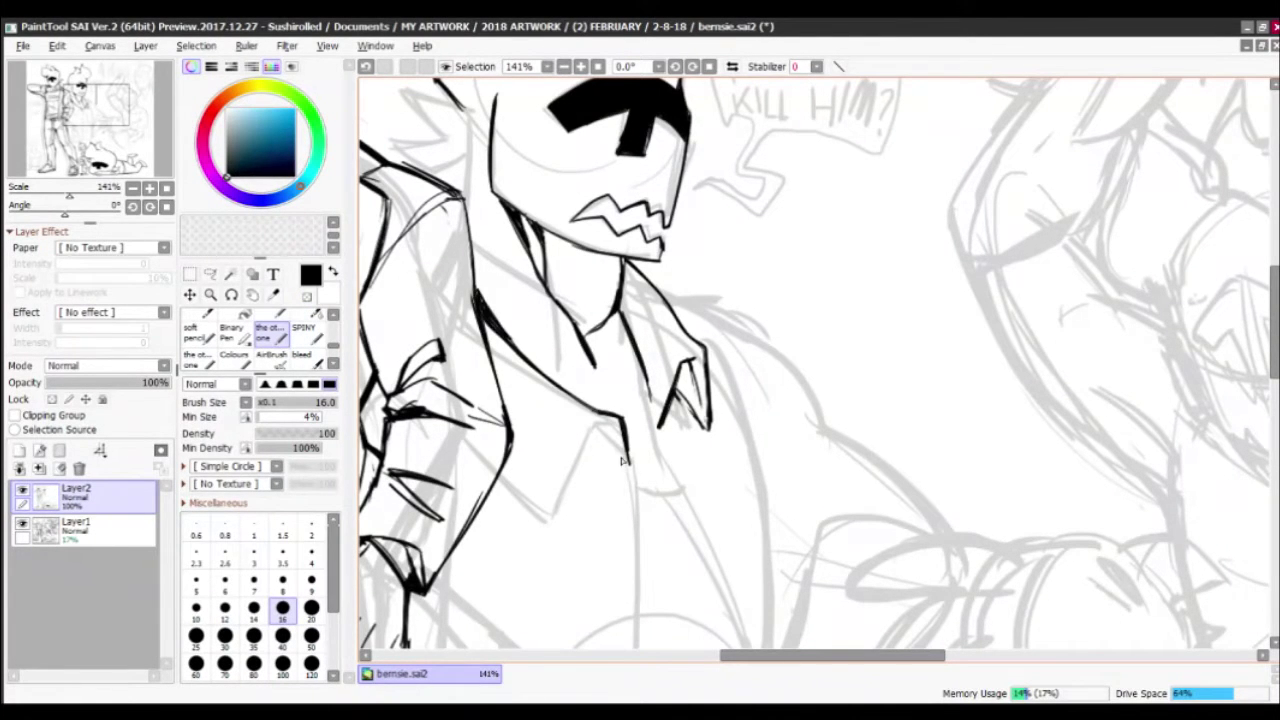
pyautogui.moveTo(597, 431)
pyautogui.mouseDown()
pyautogui.moveTo(669, 399)
pyautogui.moveTo(644, 466)
pyautogui.mouseUp()
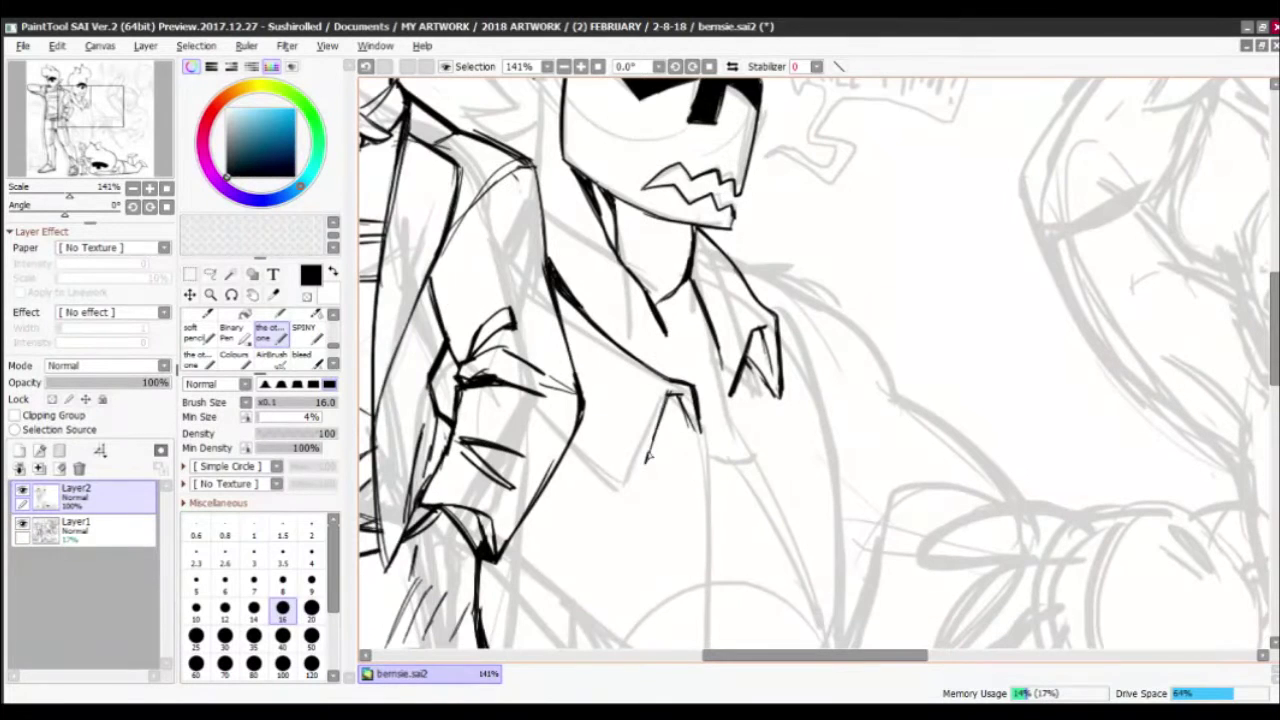
pyautogui.moveTo(664, 402); pyautogui.dragTo(642, 488)
pyautogui.moveTo(648, 420); pyautogui.dragTo(614, 453)
pyautogui.scroll(5, 646, 478)
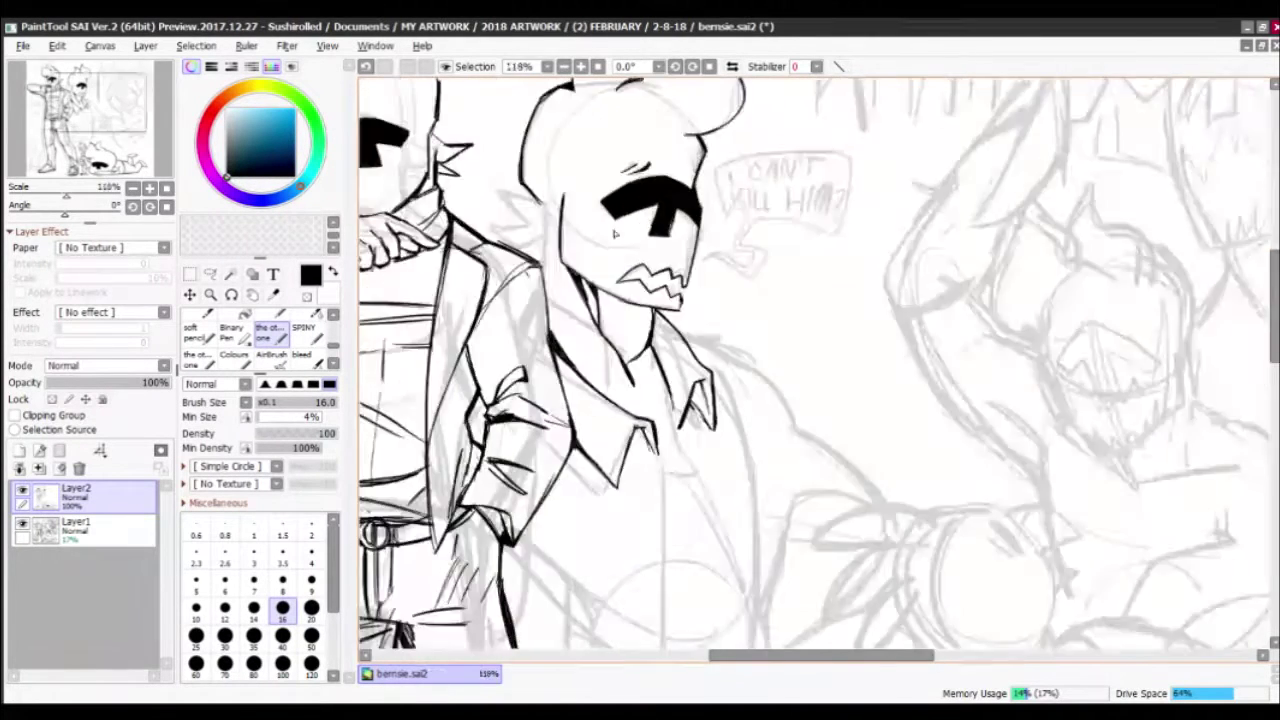
# Ink the pointed hair tufts at the back of the middle character's head
pyautogui.moveTo(587, 313); pyautogui.dragTo(655, 345)
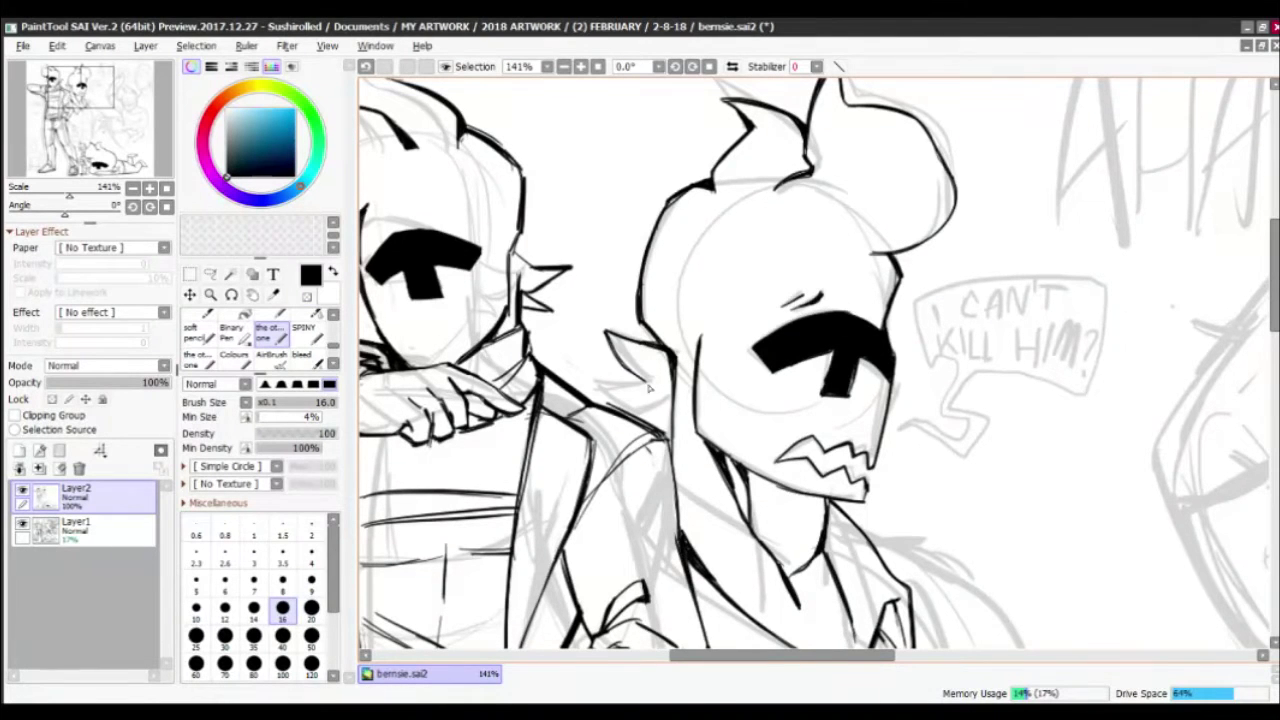
pyautogui.moveTo(648, 386); pyautogui.dragTo(651, 409)
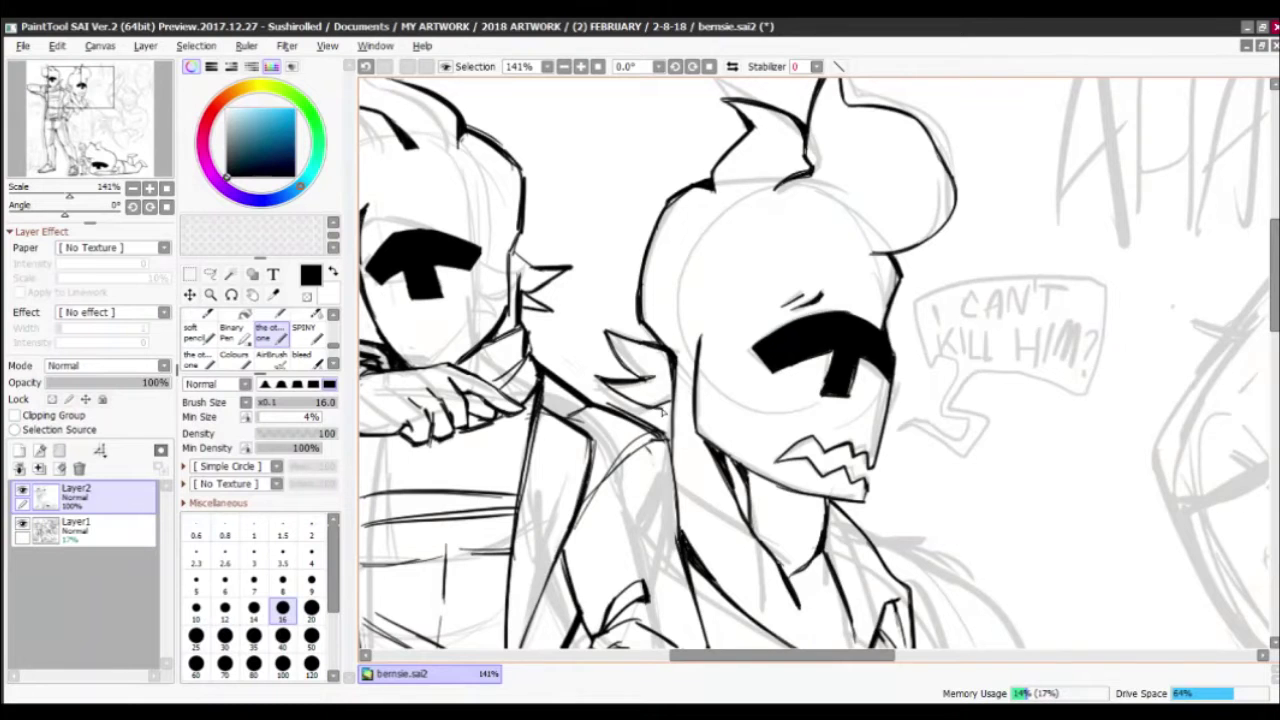
pyautogui.scroll(-3, 565, 367)
# Erase the standing left character's front face line and redraw it from the hair curl down to the raised hand
pyautogui.scroll(3, 565, 367)
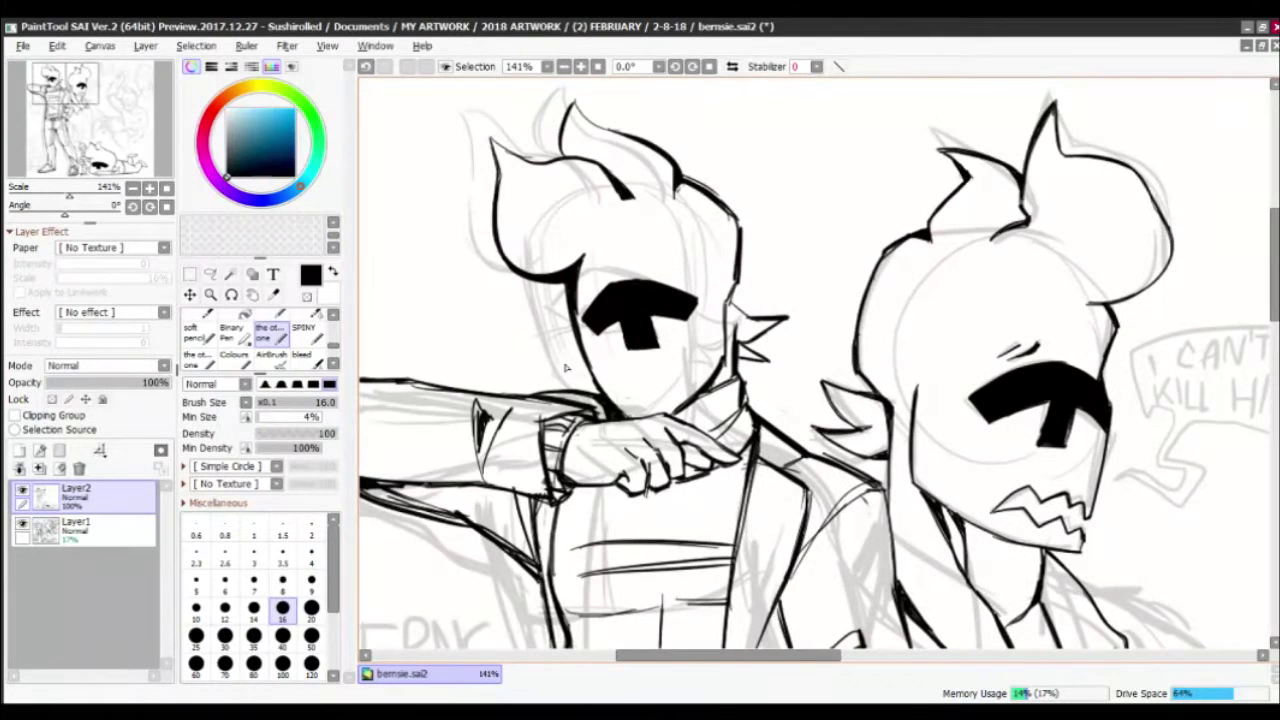
pyautogui.press('e')
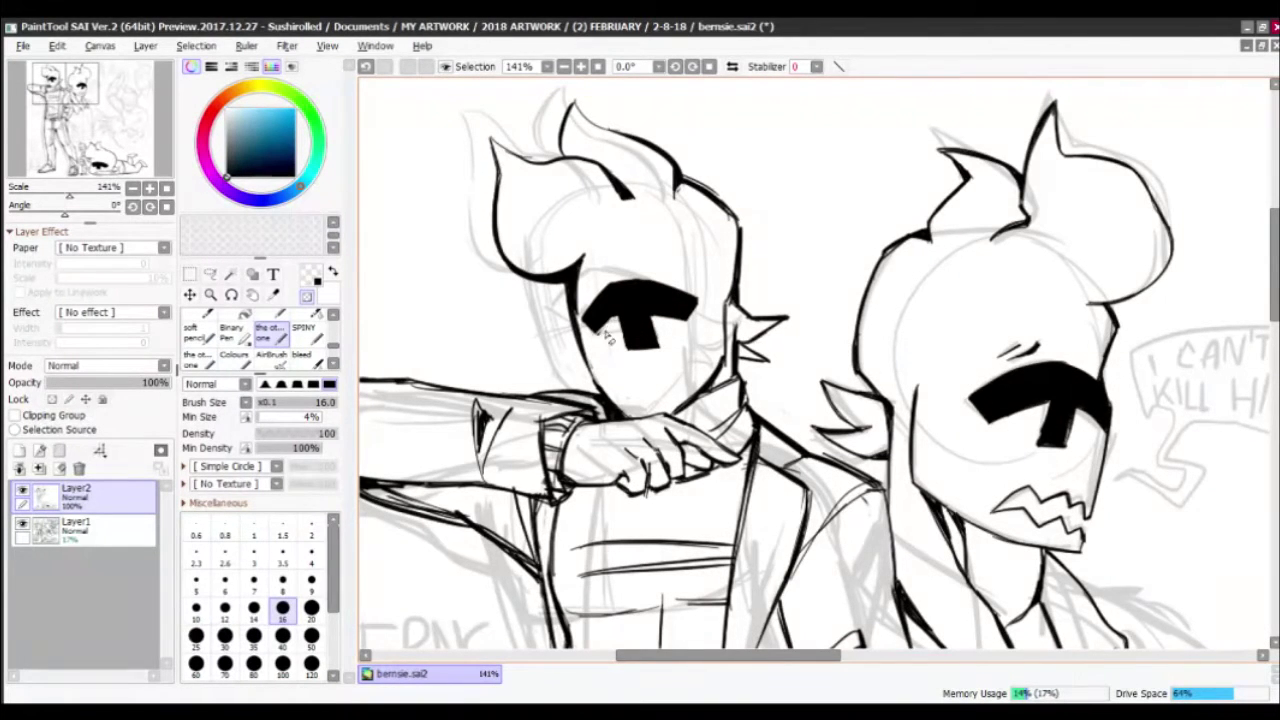
pyautogui.press('e')
pyautogui.press('e')
pyautogui.press('e')
pyautogui.scroll(-2, 665, 320)
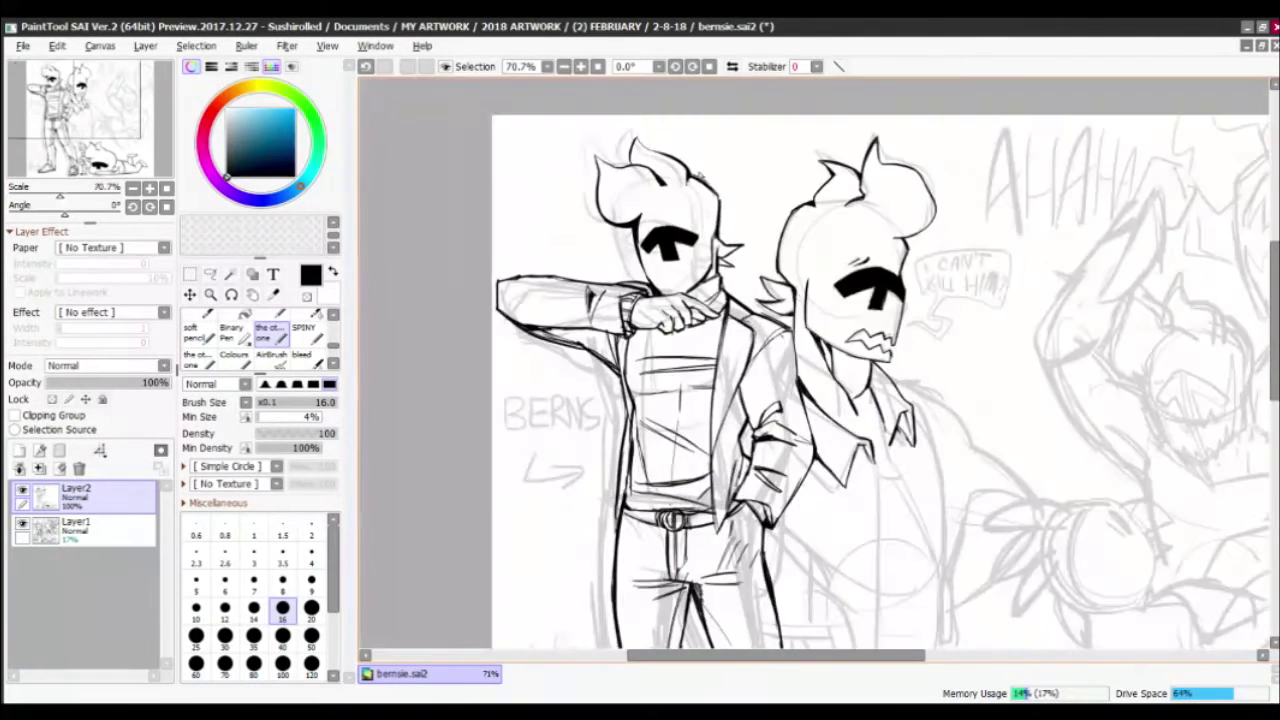
pyautogui.scroll(3, 700, 200)
pyautogui.press('e')
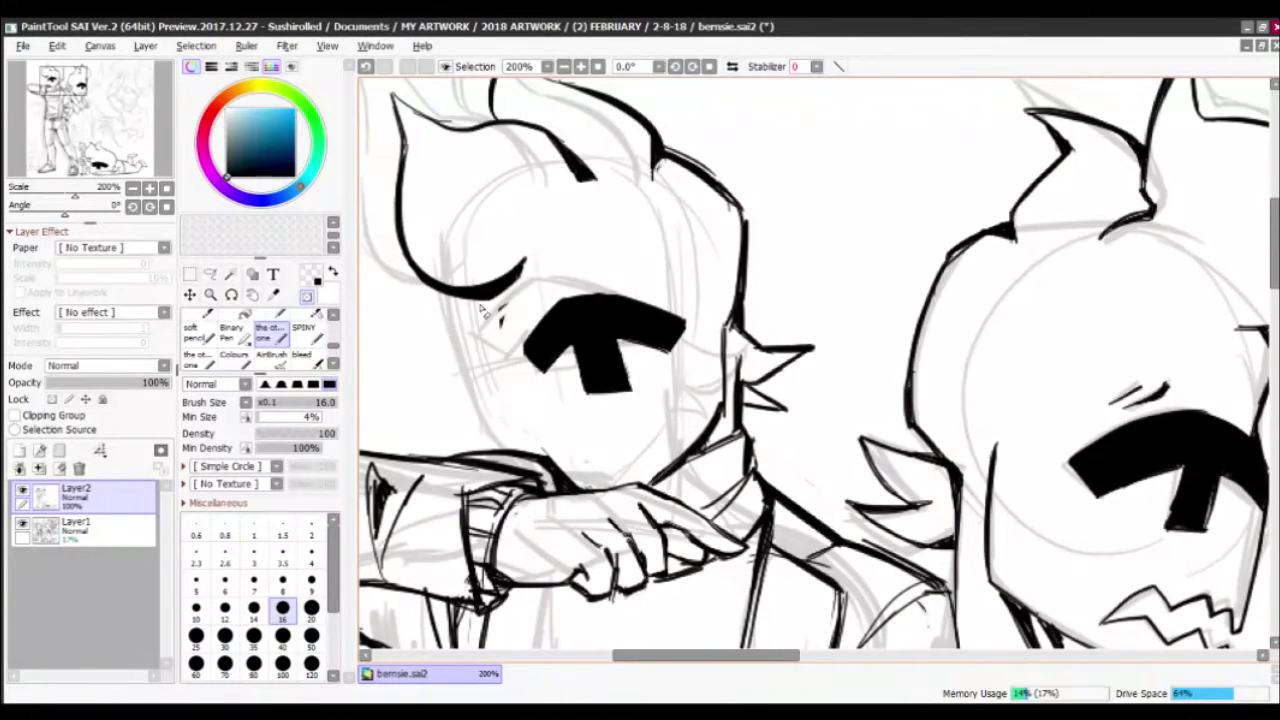
pyautogui.moveTo(480, 308); pyautogui.dragTo(528, 268)
pyautogui.press('e')
pyautogui.moveTo(544, 456)
pyautogui.mouseDown()
pyautogui.moveTo(512, 414)
pyautogui.moveTo(483, 288)
pyautogui.moveTo(515, 430)
pyautogui.moveTo(508, 352)
pyautogui.mouseUp()
# Refine the left character's redrawn face line by alternately erasing rough edges and inking over it
pyautogui.press('e')
pyautogui.press('e')
pyautogui.press('e')
pyautogui.moveTo(630, 345); pyautogui.dragTo(620, 355)
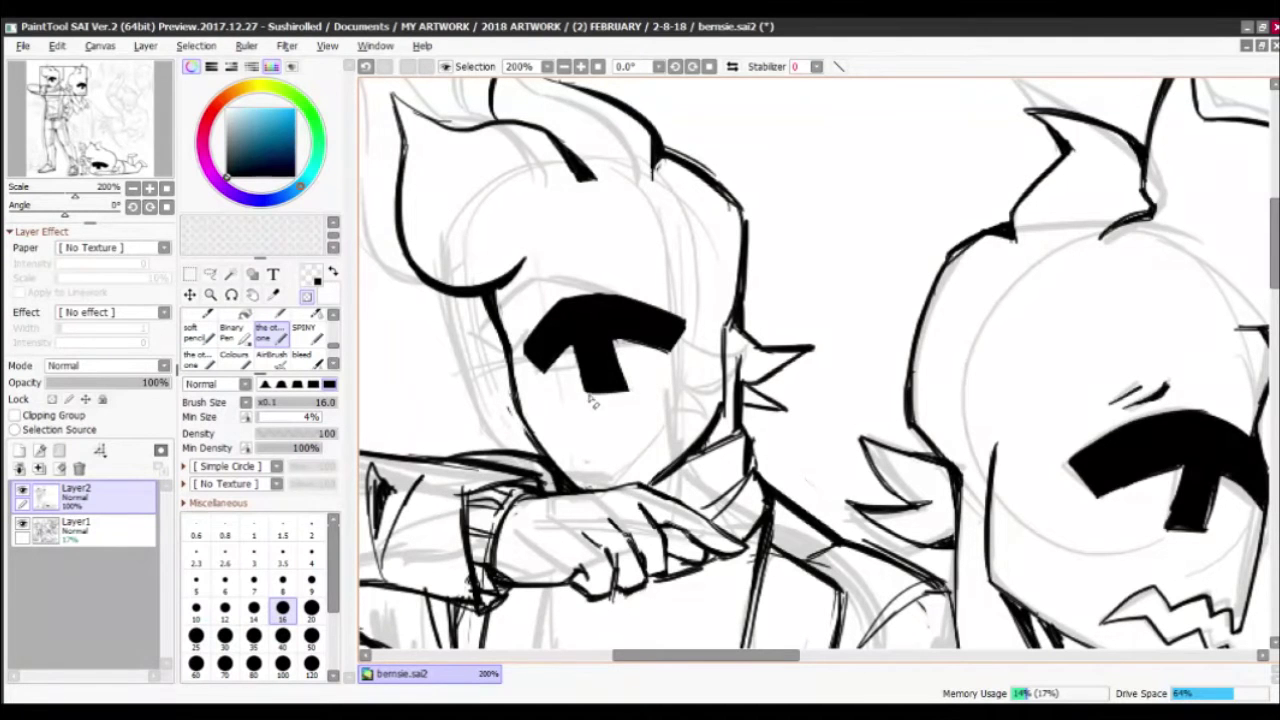
pyautogui.moveTo(592, 400)
pyautogui.mouseDown()
pyautogui.moveTo(532, 452)
pyautogui.moveTo(510, 390)
pyautogui.mouseUp()
pyautogui.press('e')
pyautogui.moveTo(538, 448); pyautogui.dragTo(502, 368)
pyautogui.press('e')
pyautogui.moveTo(532, 424); pyautogui.dragTo(506, 338)
pyautogui.press('e')
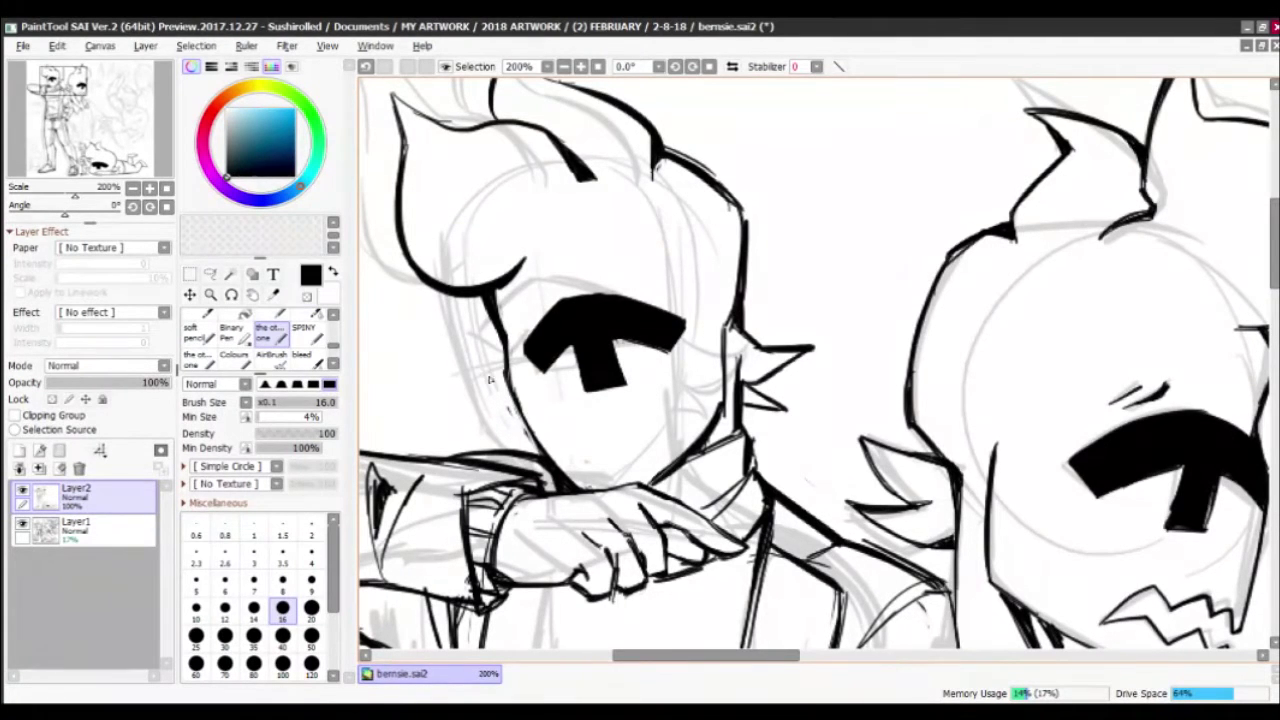
pyautogui.press('e')
pyautogui.press('e')
# Save the drawing bernsie.sai2
pyautogui.scroll(-5, 490, 378)
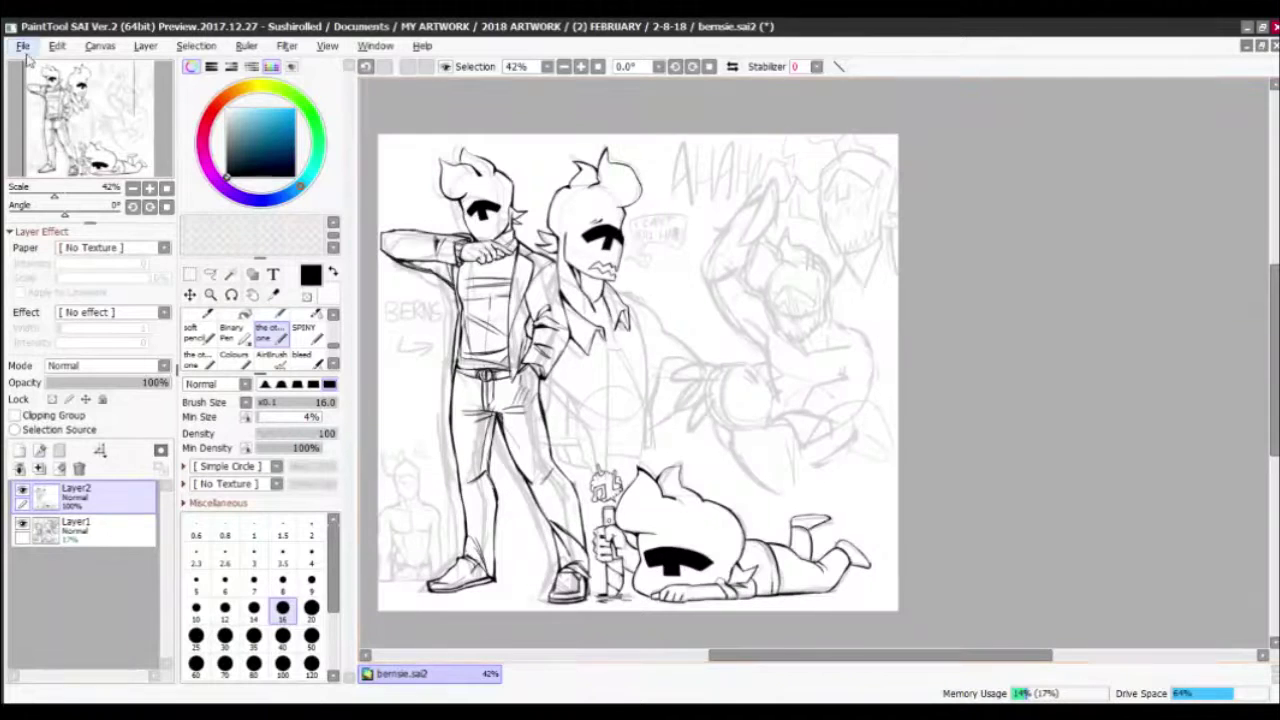
pyautogui.click(22, 522)
pyautogui.click(22, 522)
# Ink the speech bubble outline beside the middle character, with a dripping lower edge and a zigzag tail reaching the mouth
pyautogui.scroll(6, 643, 515)
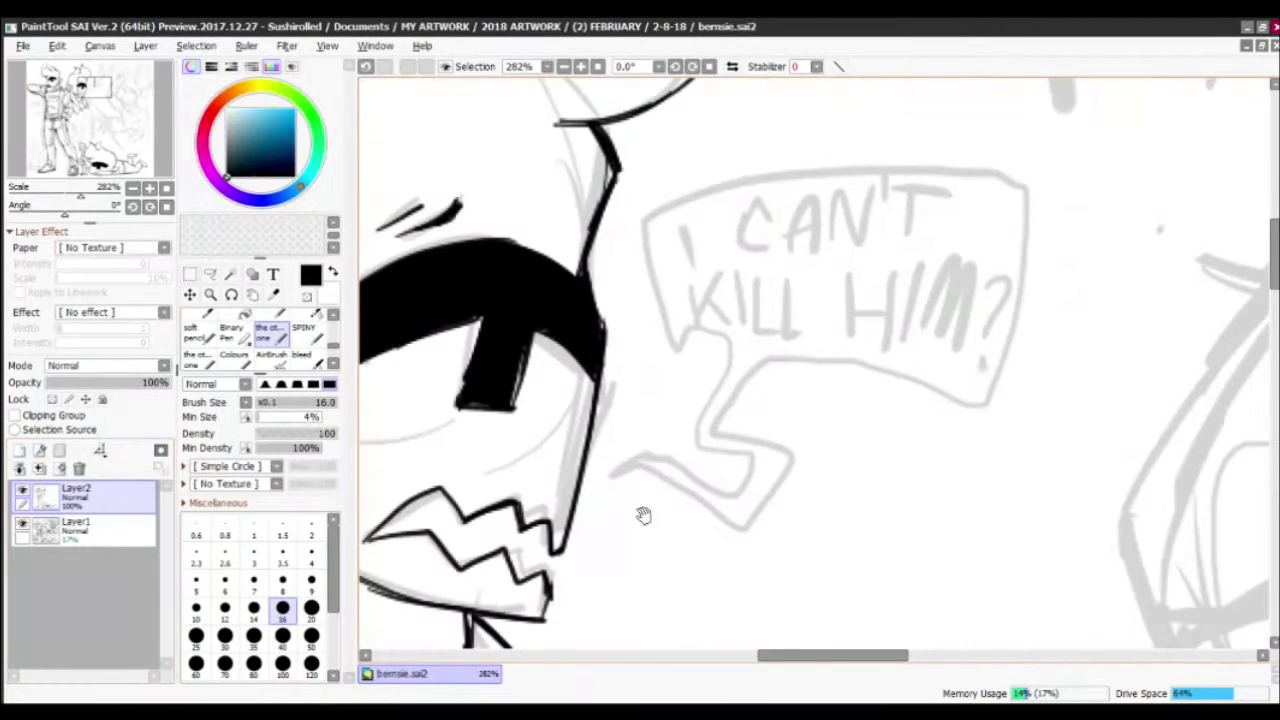
pyautogui.moveTo(606, 480)
pyautogui.mouseDown()
pyautogui.moveTo(742, 492)
pyautogui.moveTo(698, 345)
pyautogui.moveTo(632, 214)
pyautogui.moveTo(1000, 298)
pyautogui.moveTo(855, 368)
pyautogui.moveTo(814, 370)
pyautogui.moveTo(712, 440)
pyautogui.moveTo(710, 508)
pyautogui.moveTo(592, 540)
pyautogui.moveTo(585, 525)
pyautogui.moveTo(655, 452)
pyautogui.mouseUp()
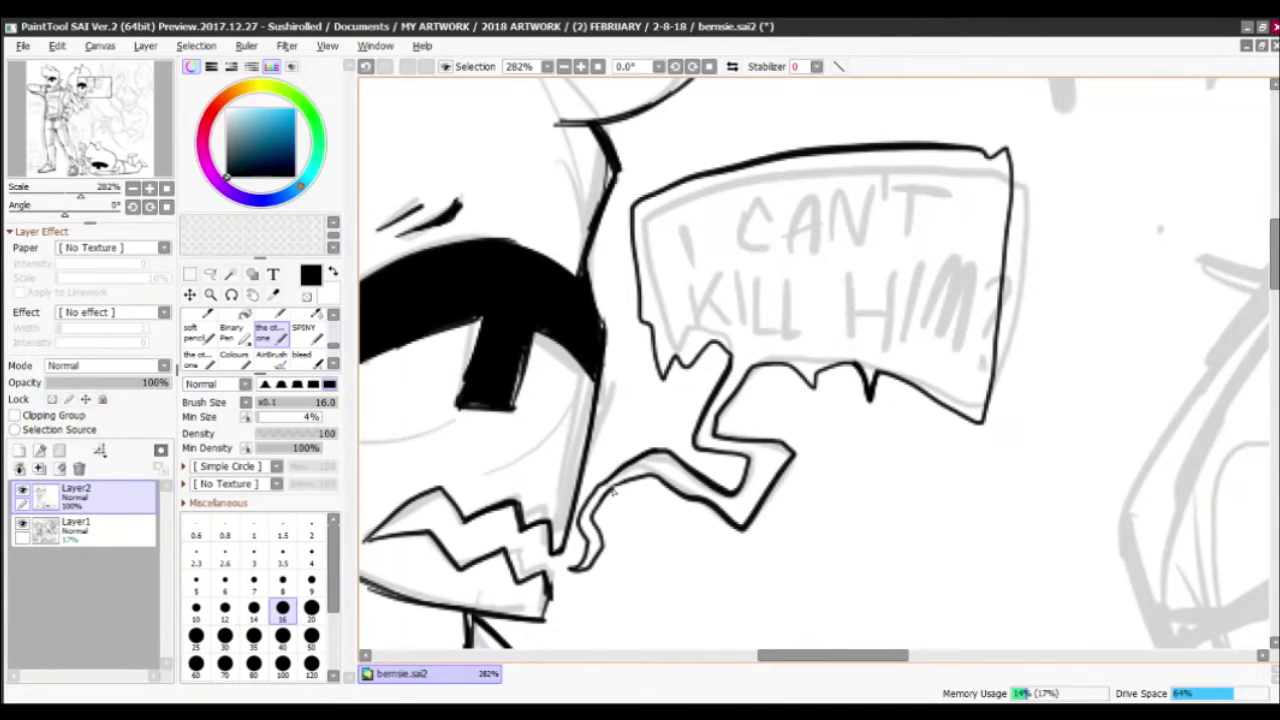
pyautogui.moveTo(613, 490); pyautogui.dragTo(597, 533)
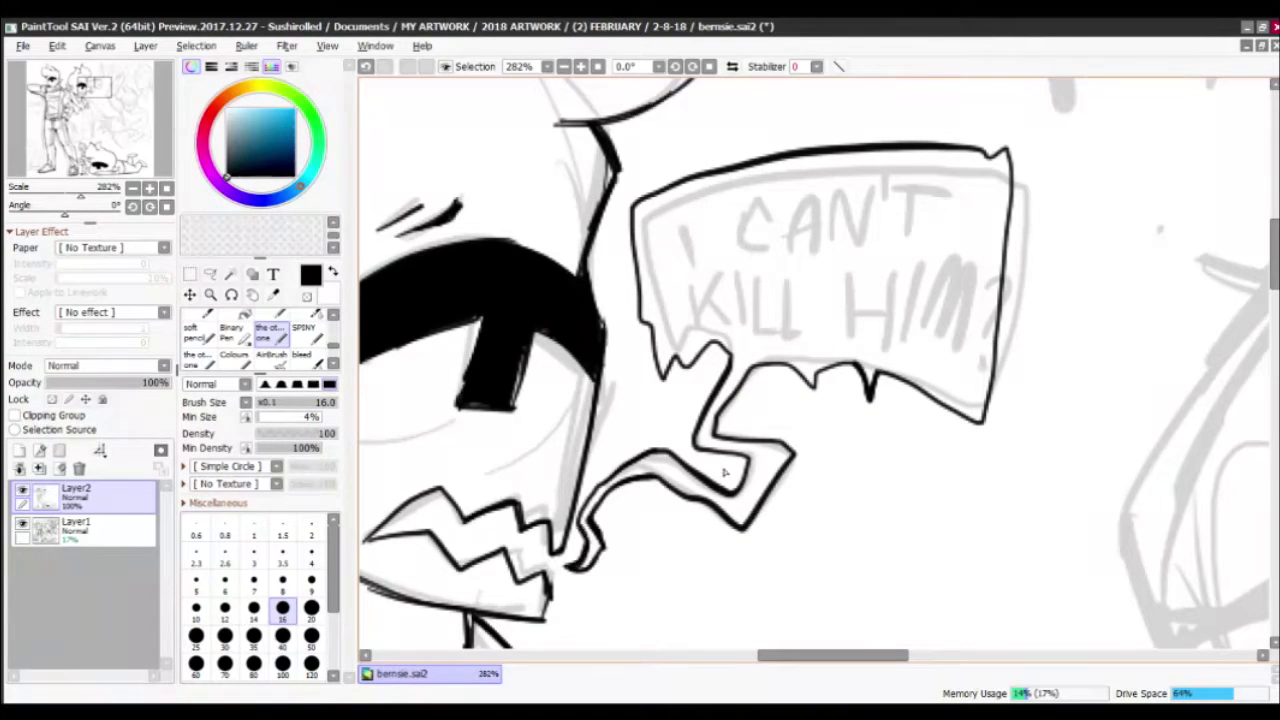
pyautogui.moveTo(725, 472)
pyautogui.mouseDown()
pyautogui.moveTo(690, 432)
pyautogui.moveTo(545, 502)
pyautogui.mouseUp()
pyautogui.moveTo(845, 220)
pyautogui.mouseDown()
pyautogui.moveTo(862, 226)
pyautogui.moveTo(815, 488)
pyautogui.moveTo(692, 445)
pyautogui.mouseUp()
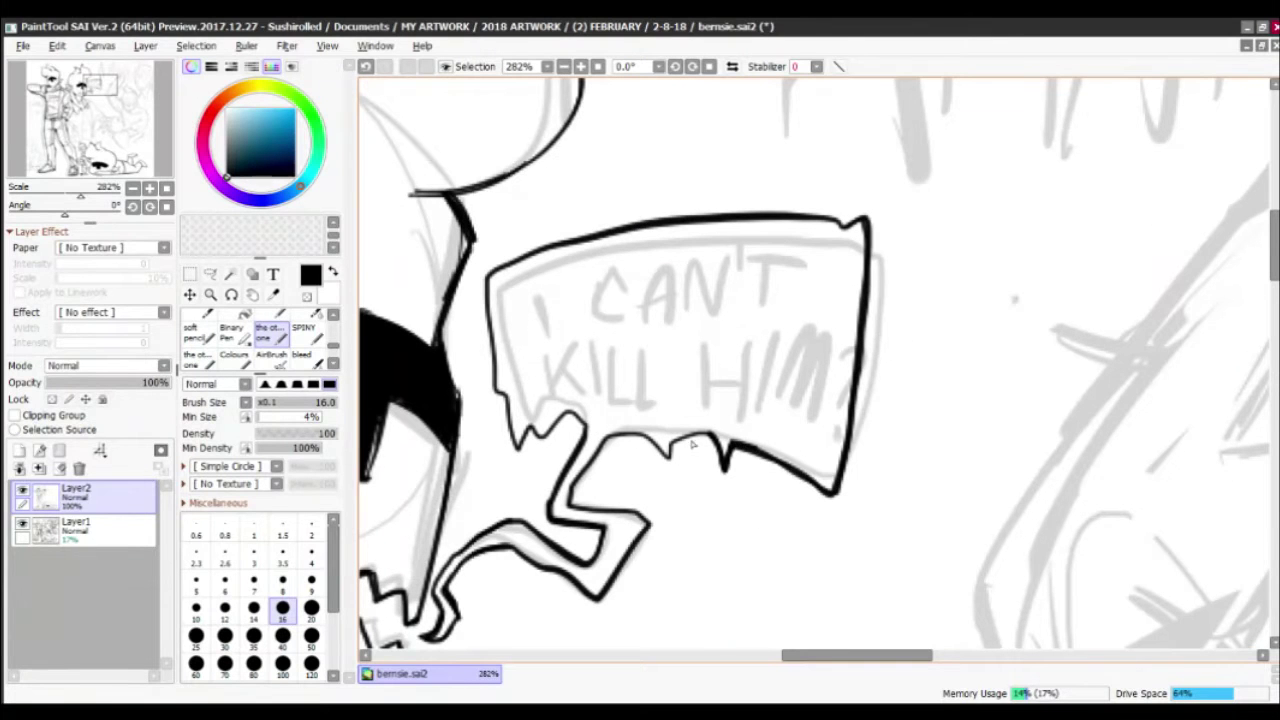
pyautogui.scroll(2, 590, 430)
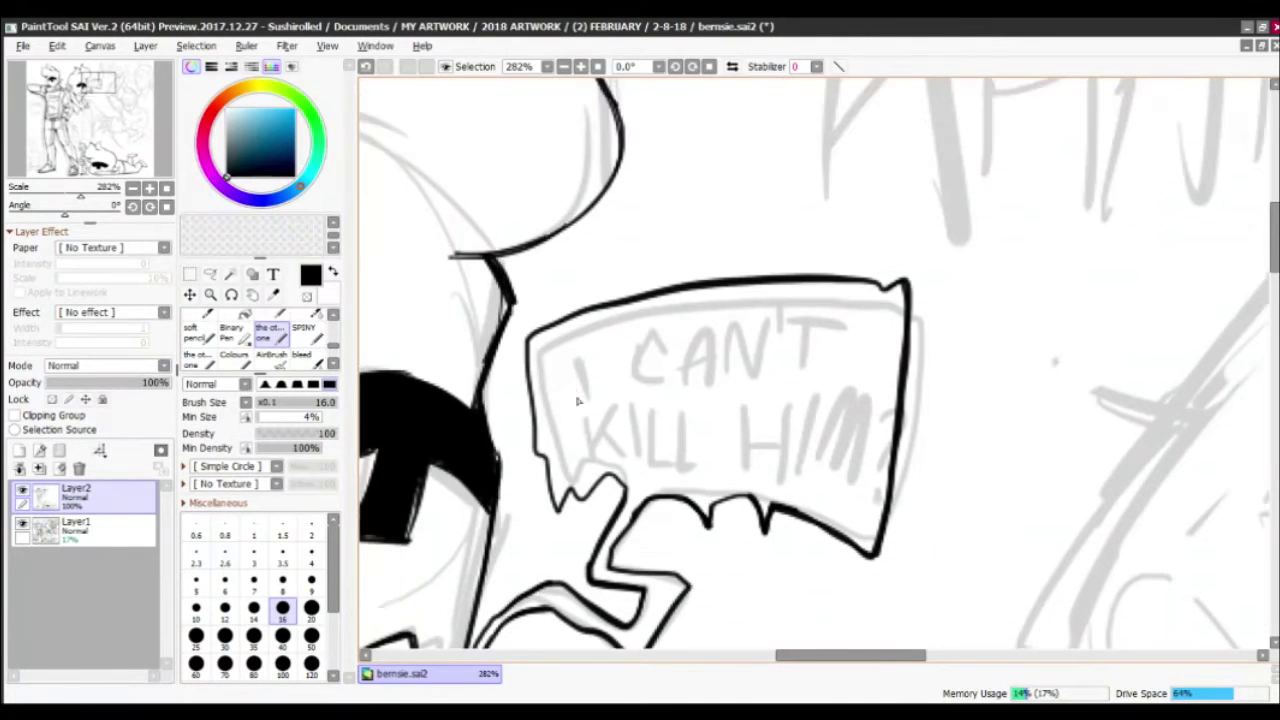
# Undo the last two strokes and letter "I CAN'T" in thick black capitals on the speech bubble's first line
pyautogui.hotkey('ctrl', 'z')
pyautogui.hotkey('ctrl', 'z')
pyautogui.moveTo(553, 363)
pyautogui.mouseDown()
pyautogui.moveTo(599, 354)
pyautogui.moveTo(575, 382)
pyautogui.mouseUp()
pyautogui.moveTo(667, 373); pyautogui.dragTo(654, 333)
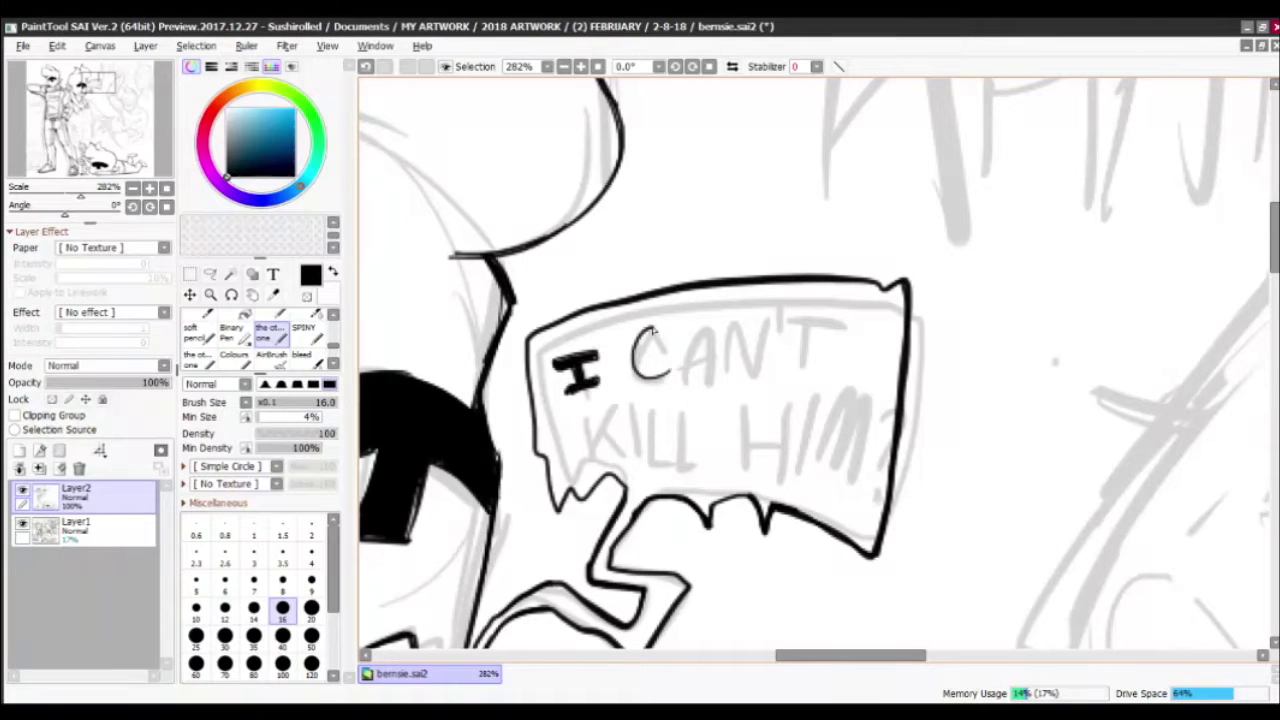
pyautogui.moveTo(684, 374)
pyautogui.mouseDown()
pyautogui.moveTo(703, 324)
pyautogui.moveTo(716, 370)
pyautogui.moveTo(704, 340)
pyautogui.moveTo(708, 352)
pyautogui.moveTo(728, 328)
pyautogui.moveTo(763, 370)
pyautogui.mouseUp()
pyautogui.moveTo(764, 322); pyautogui.dragTo(766, 358)
pyautogui.moveTo(742, 336); pyautogui.dragTo(728, 372)
pyautogui.moveTo(778, 312)
pyautogui.mouseDown()
pyautogui.moveTo(782, 342)
pyautogui.moveTo(815, 372)
pyautogui.moveTo(846, 324)
pyautogui.moveTo(818, 370)
pyautogui.mouseUp()
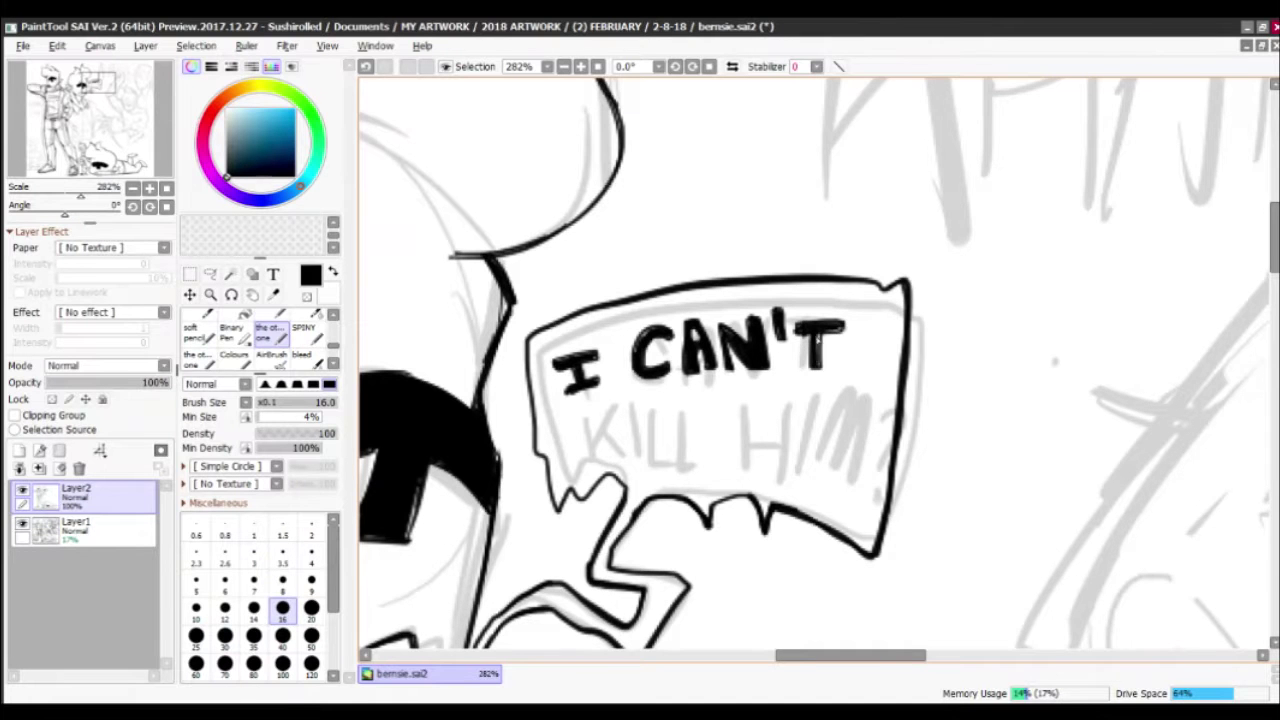
# Letter the word "KILL" in thick black capitals on the speech bubble's second line
pyautogui.moveTo(650, 400); pyautogui.dragTo(670, 340)
pyautogui.moveTo(600, 352); pyautogui.dragTo(602, 400)
pyautogui.moveTo(638, 342)
pyautogui.mouseDown()
pyautogui.moveTo(604, 378)
pyautogui.moveTo(614, 374)
pyautogui.mouseUp()
pyautogui.moveTo(600, 354); pyautogui.dragTo(603, 400)
pyautogui.moveTo(612, 378); pyautogui.dragTo(650, 396)
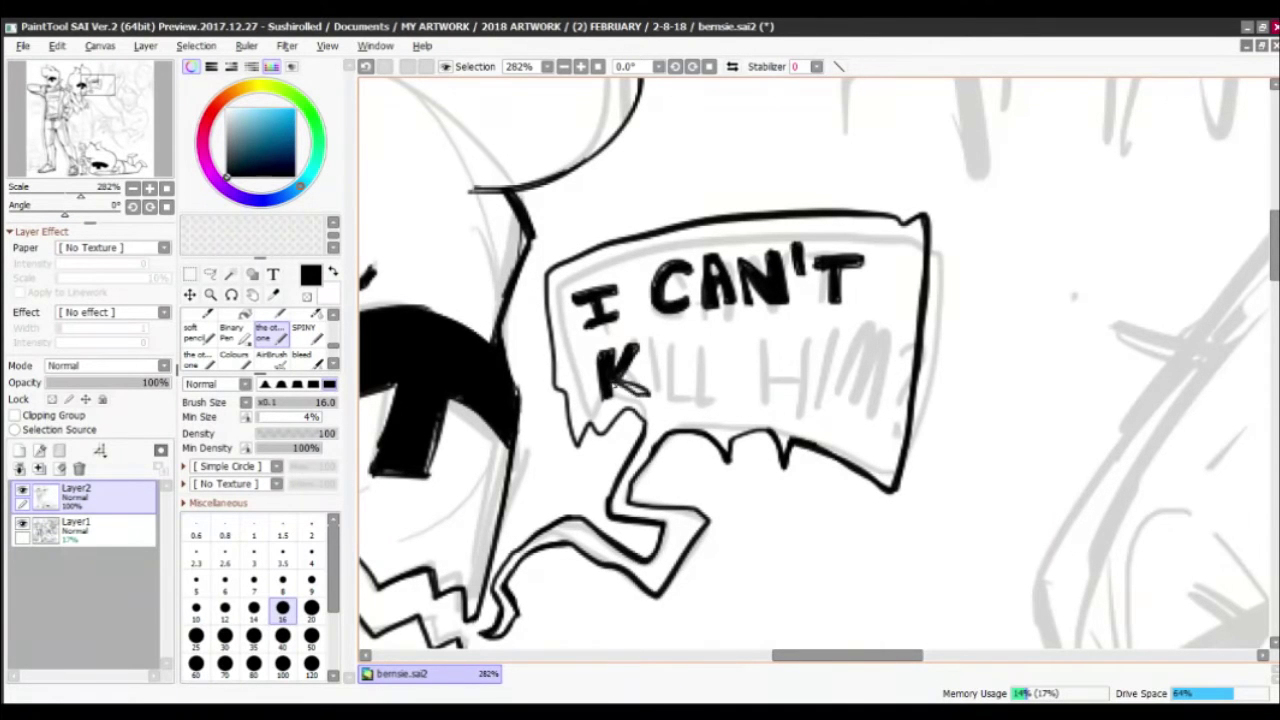
pyautogui.moveTo(656, 343); pyautogui.dragTo(662, 390)
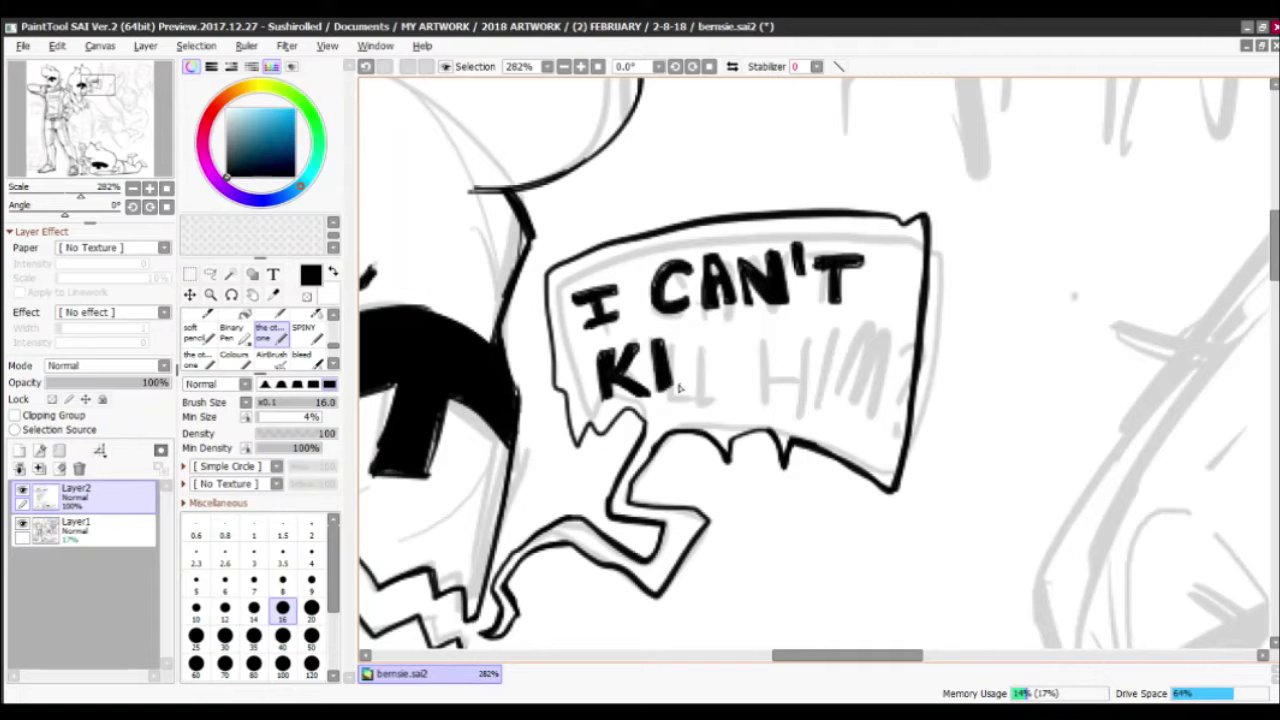
pyautogui.moveTo(680, 340); pyautogui.dragTo(682, 398)
pyautogui.moveTo(682, 396); pyautogui.dragTo(712, 390)
pyautogui.moveTo(716, 340); pyautogui.dragTo(718, 388)
# Complete the bubble's second line with "HIM?" in matching thick black capitals
pyautogui.moveTo(722, 336)
pyautogui.mouseDown()
pyautogui.moveTo(726, 384)
pyautogui.moveTo(752, 390)
pyautogui.moveTo(670, 410)
pyautogui.mouseUp()
pyautogui.moveTo(686, 356)
pyautogui.mouseDown()
pyautogui.moveTo(724, 418)
pyautogui.moveTo(724, 372)
pyautogui.moveTo(698, 424)
pyautogui.moveTo(698, 400)
pyautogui.mouseUp()
pyautogui.moveTo(740, 350)
pyautogui.mouseDown()
pyautogui.moveTo(742, 414)
pyautogui.moveTo(762, 428)
pyautogui.mouseUp()
pyautogui.moveTo(764, 364)
pyautogui.mouseDown()
pyautogui.moveTo(782, 432)
pyautogui.moveTo(760, 430)
pyautogui.moveTo(800, 456)
pyautogui.moveTo(806, 424)
pyautogui.moveTo(801, 462)
pyautogui.mouseUp()
pyautogui.scroll(-9, 765, 207)
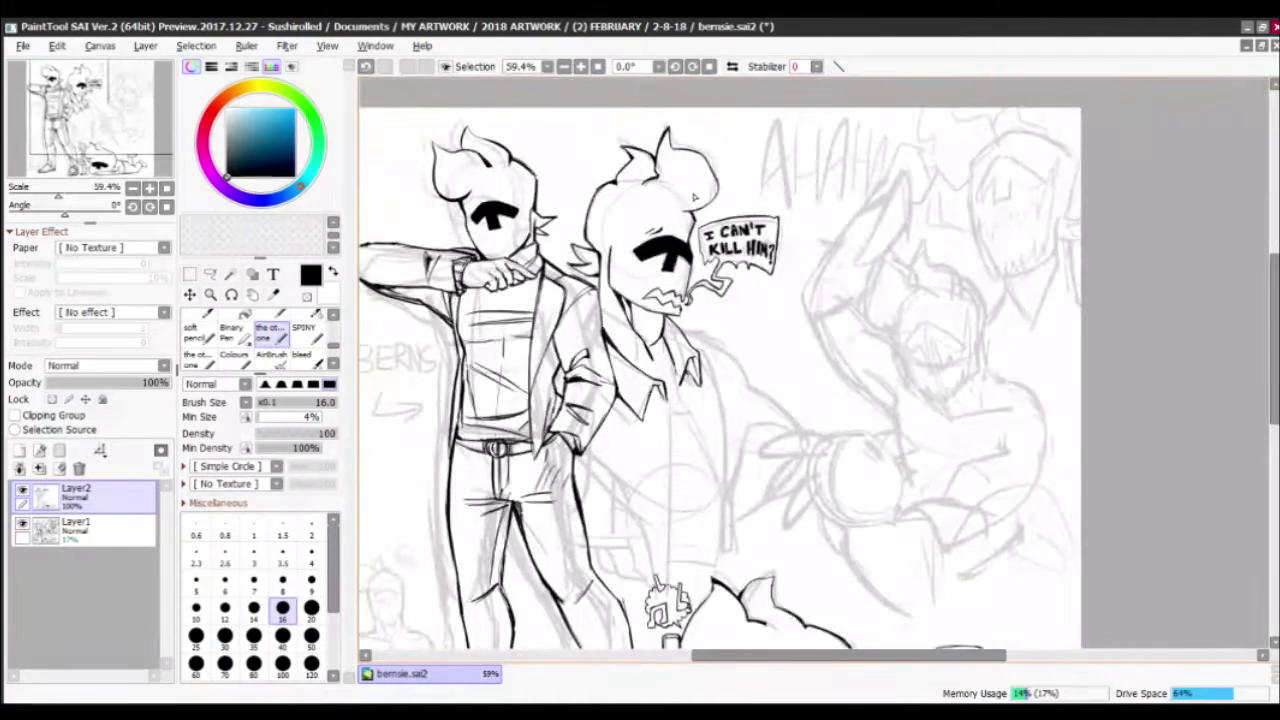
pyautogui.scroll(9, 694, 197)
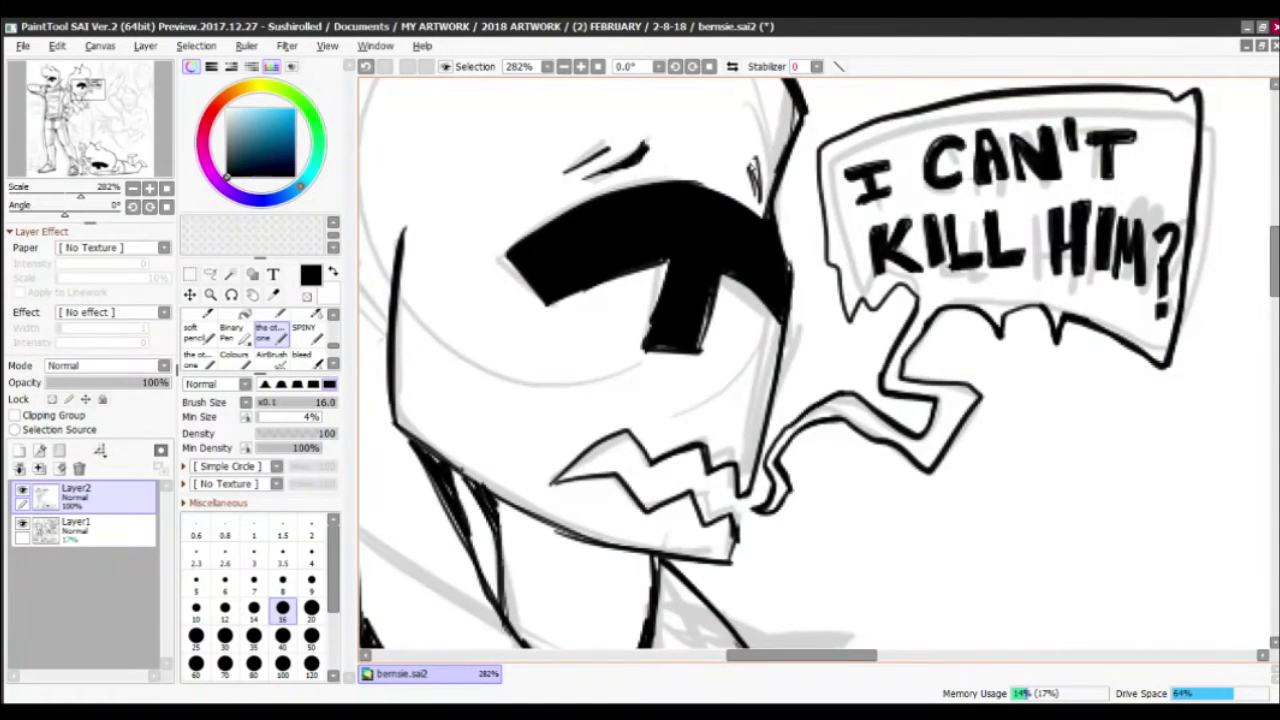
pyautogui.scroll(-10, 647, 176)
# Reduce the brush size to 14 and ink the middle character's long front shirt edge from the collar down to the music-note ball
pyautogui.scroll(5, 650, 200)
pyautogui.press('[')
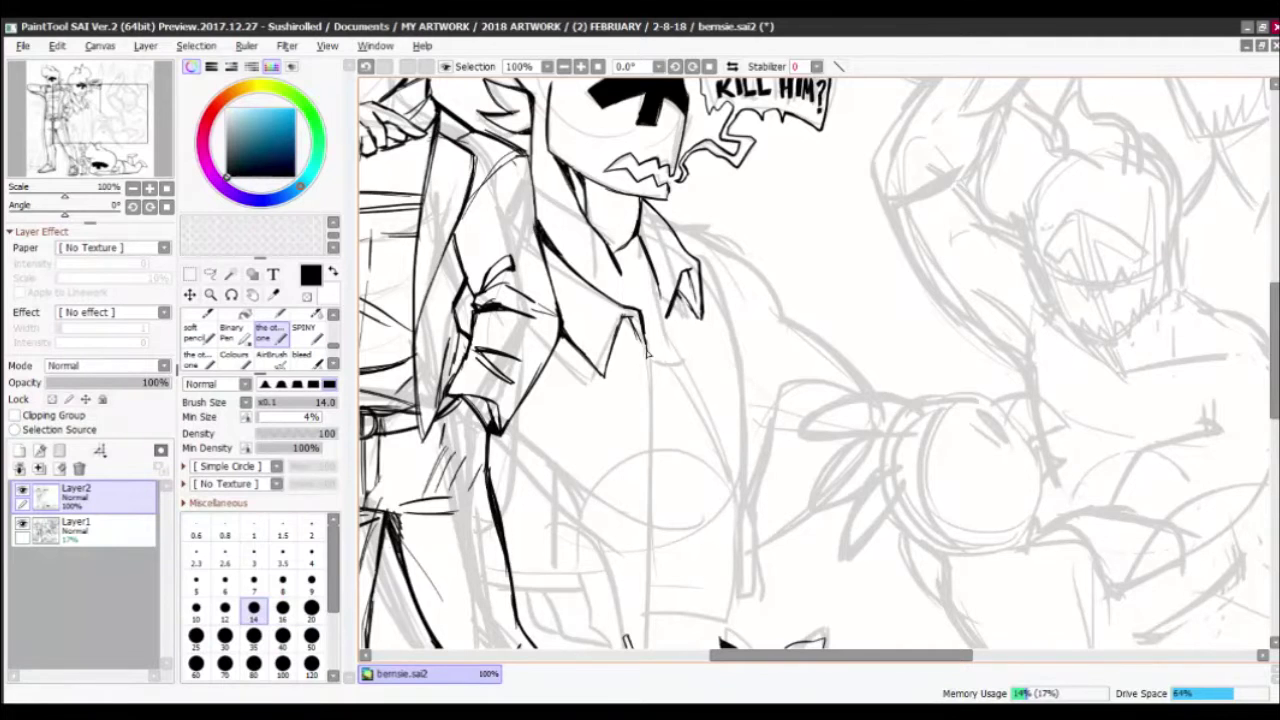
pyautogui.moveTo(651, 350); pyautogui.dragTo(645, 640)
pyautogui.scroll(-2, 650, 550)
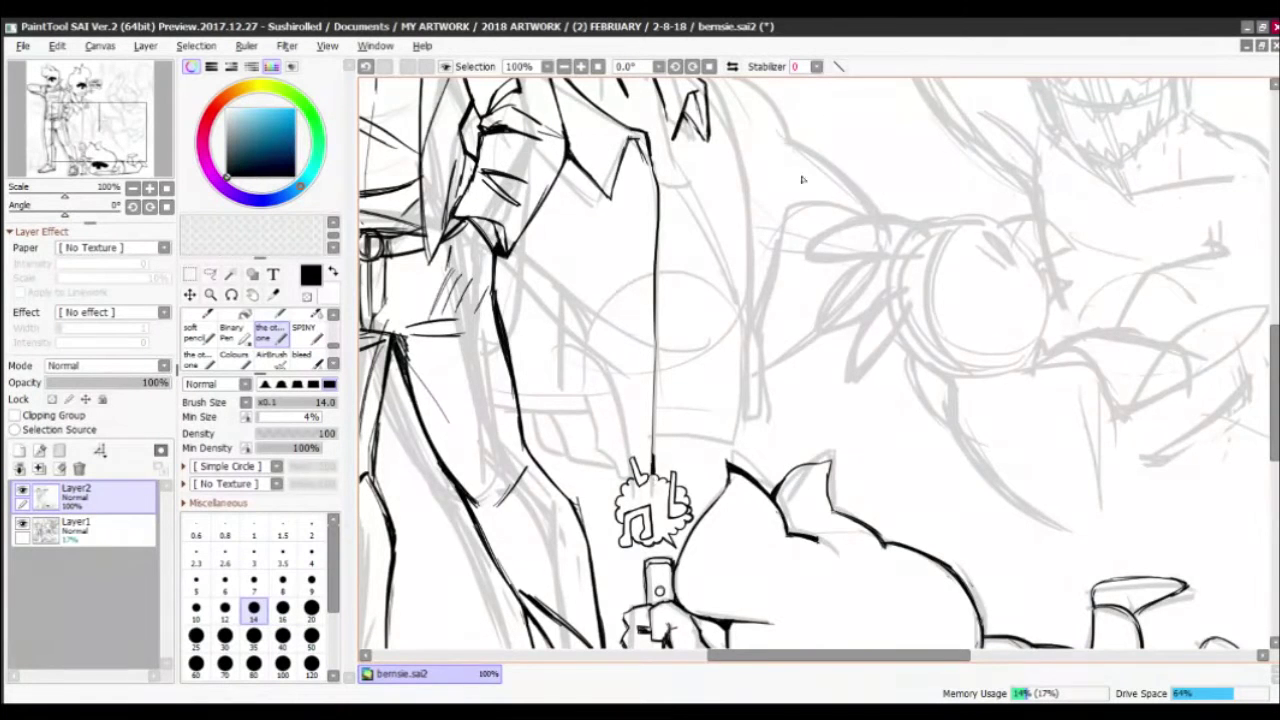
pyautogui.scroll(4, 655, 478)
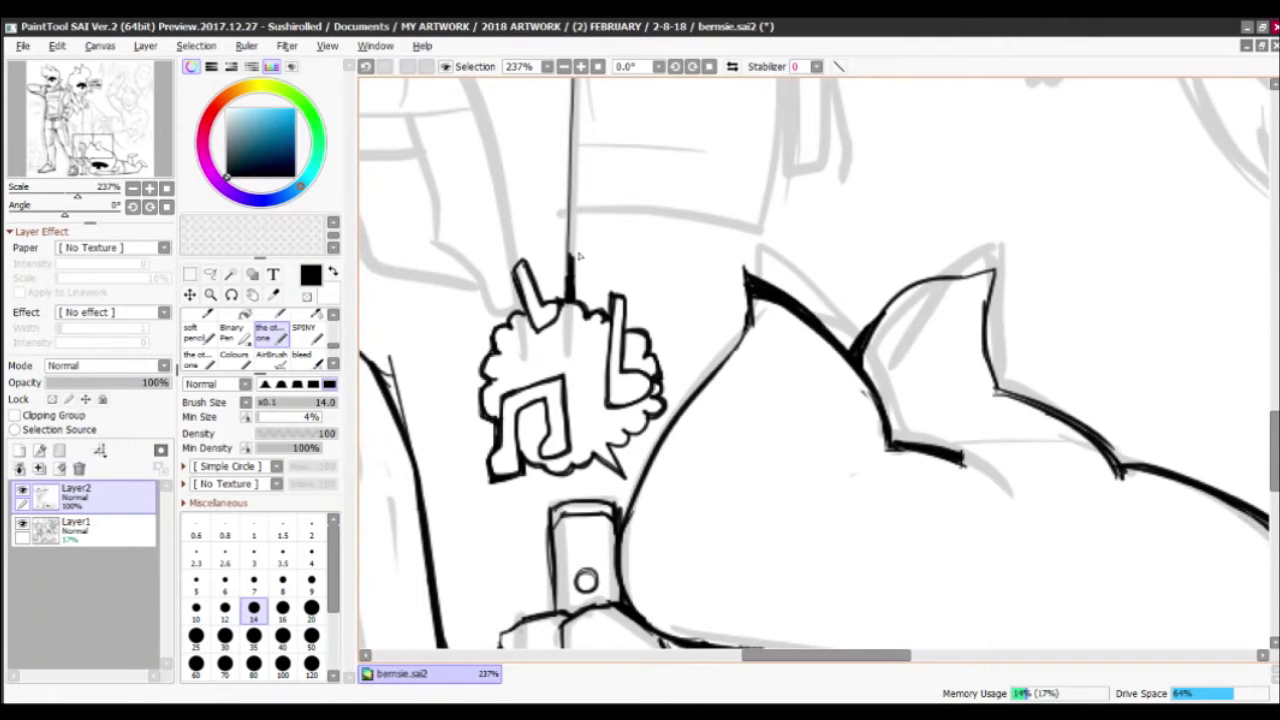
pyautogui.scroll(-6, 578, 257)
pyautogui.scroll(4, 578, 257)
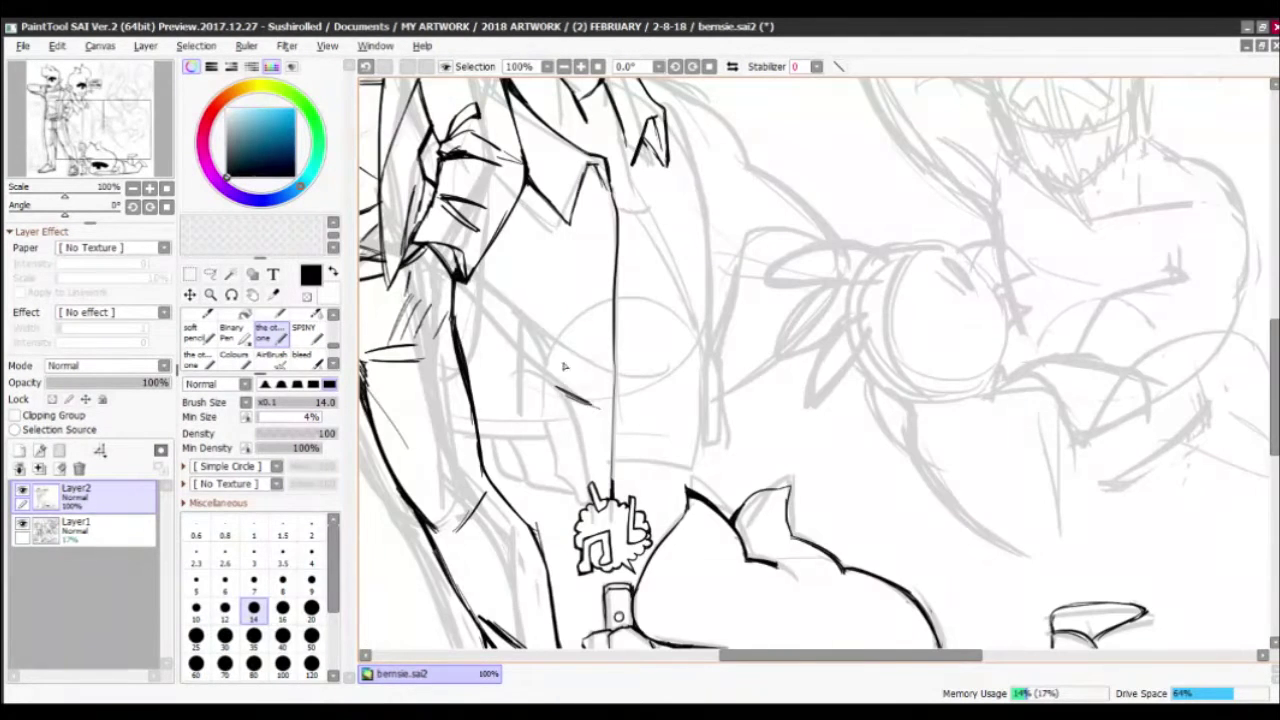
# Ink the shirt's short fold lines, its lower hem and the outer side edge rising toward the collar, redoing the side stroke
pyautogui.moveTo(532, 366); pyautogui.dragTo(507, 426)
pyautogui.moveTo(656, 535); pyautogui.dragTo(682, 362)
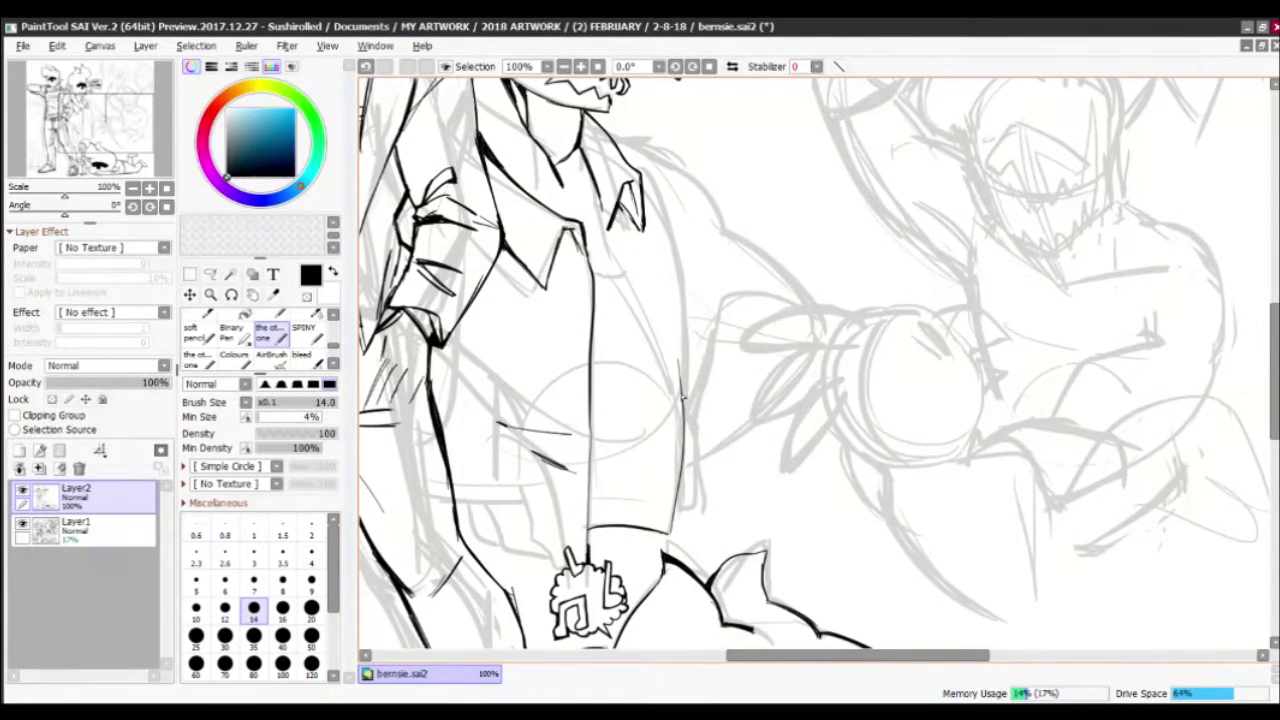
pyautogui.hotkey('ctrl', 'z')
pyautogui.hotkey('ctrl', 'z')
pyautogui.moveTo(668, 535)
pyautogui.mouseDown()
pyautogui.moveTo(690, 172)
pyautogui.moveTo(684, 306)
pyautogui.moveTo(655, 228)
pyautogui.mouseUp()
pyautogui.hotkey('ctrl', 'z')
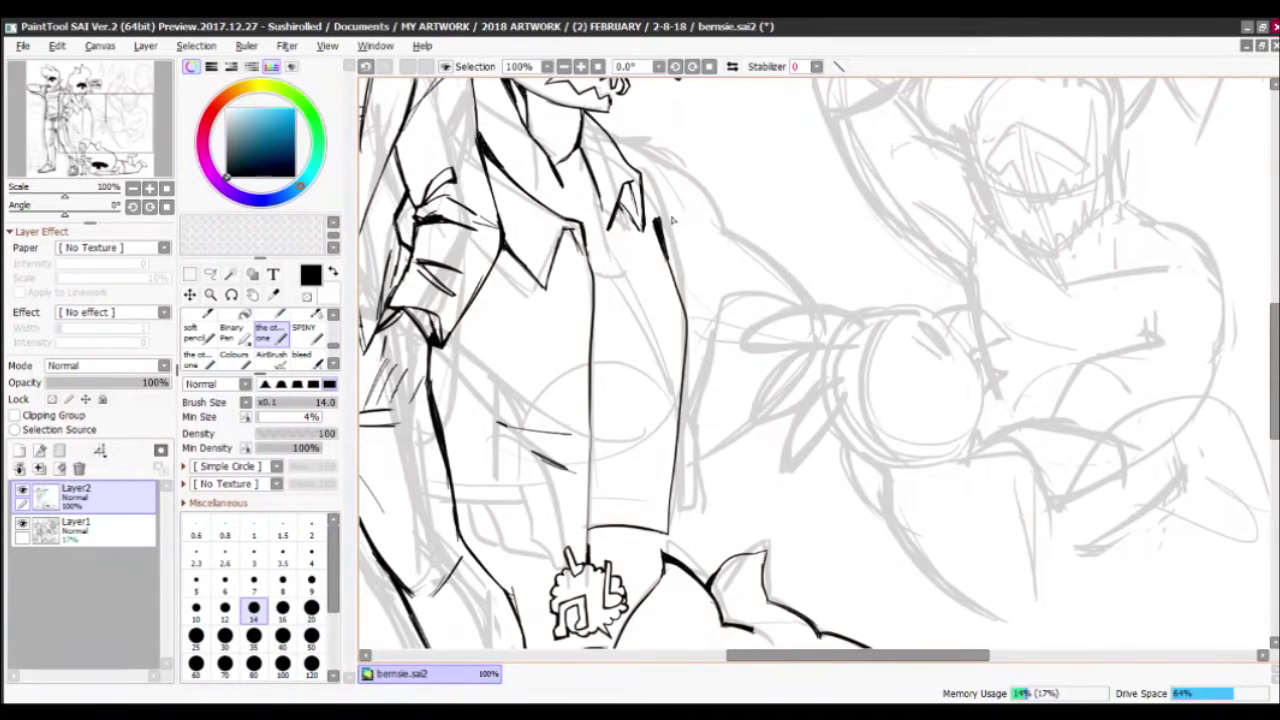
# Ink the curved inner edge running from the middle character's far collar flap down to the outer side edge, and thicken its upper end
pyautogui.scroll(1, 672, 220)
pyautogui.moveTo(668, 316)
pyautogui.mouseDown()
pyautogui.moveTo(668, 430)
pyautogui.moveTo(703, 588)
pyautogui.mouseUp()
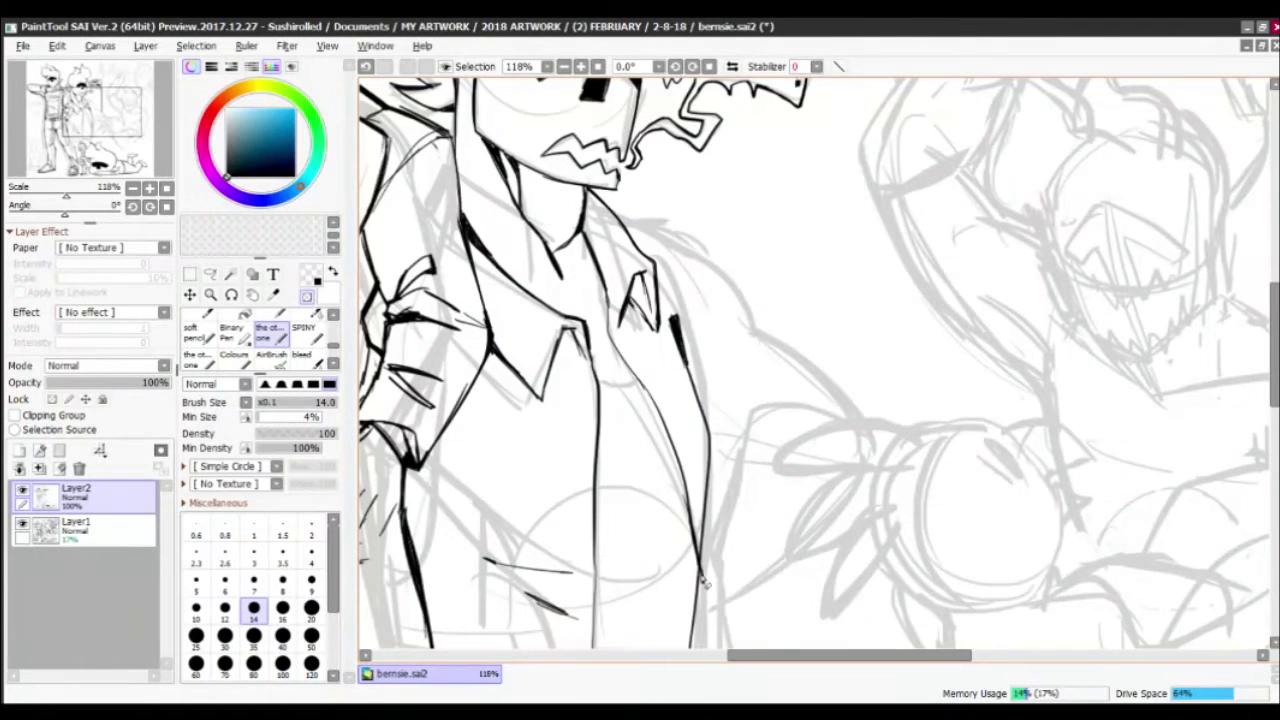
pyautogui.scroll(3, 703, 585)
pyautogui.scroll(1, 618, 330)
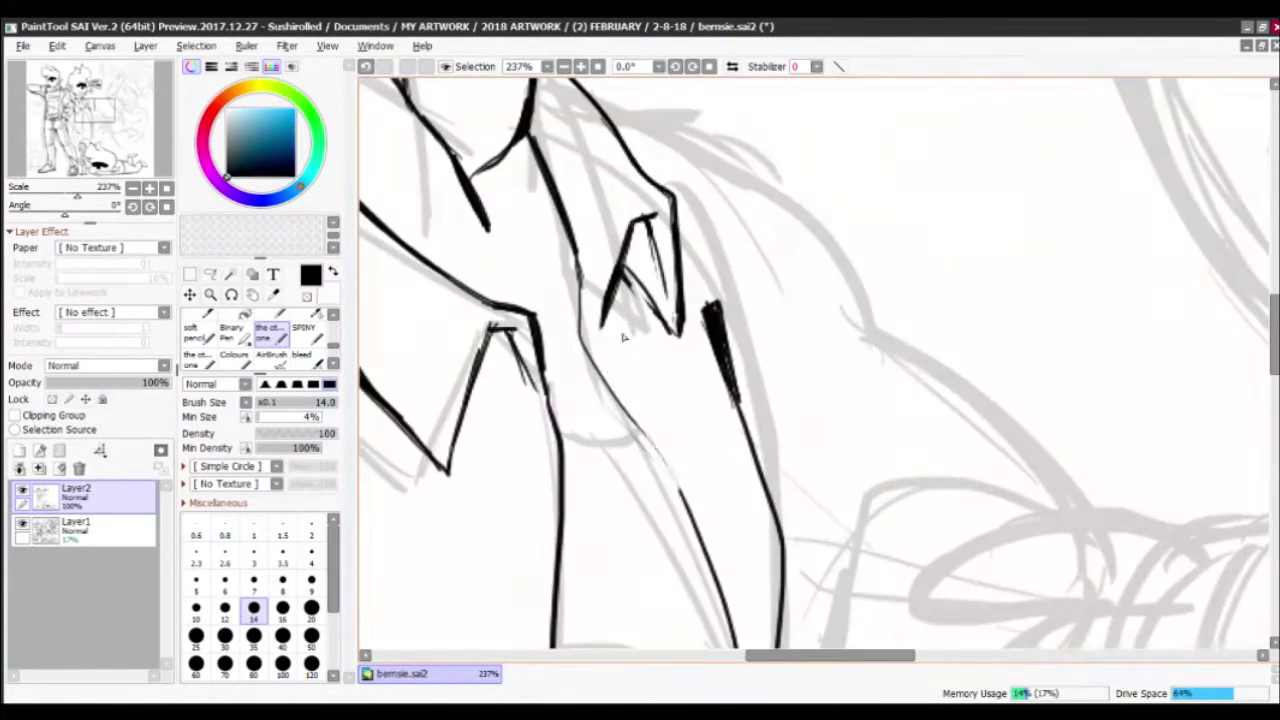
pyautogui.moveTo(608, 320)
pyautogui.mouseDown()
pyautogui.moveTo(662, 442)
pyautogui.moveTo(604, 302)
pyautogui.mouseUp()
pyautogui.moveTo(700, 500)
pyautogui.mouseDown()
pyautogui.moveTo(620, 300)
pyautogui.moveTo(704, 565)
pyautogui.moveTo(690, 430)
pyautogui.mouseUp()
pyautogui.moveTo(692, 416)
pyautogui.mouseDown()
pyautogui.moveTo(703, 470)
pyautogui.moveTo(698, 370)
pyautogui.mouseUp()
pyautogui.moveTo(580, 414); pyautogui.dragTo(770, 640)
# Ink a second line alongside the long front shirt edge, from under the near collar flap down to the music-note ball
pyautogui.moveTo(632, 306)
pyautogui.mouseDown()
pyautogui.moveTo(660, 455)
pyautogui.moveTo(640, 352)
pyautogui.mouseUp()
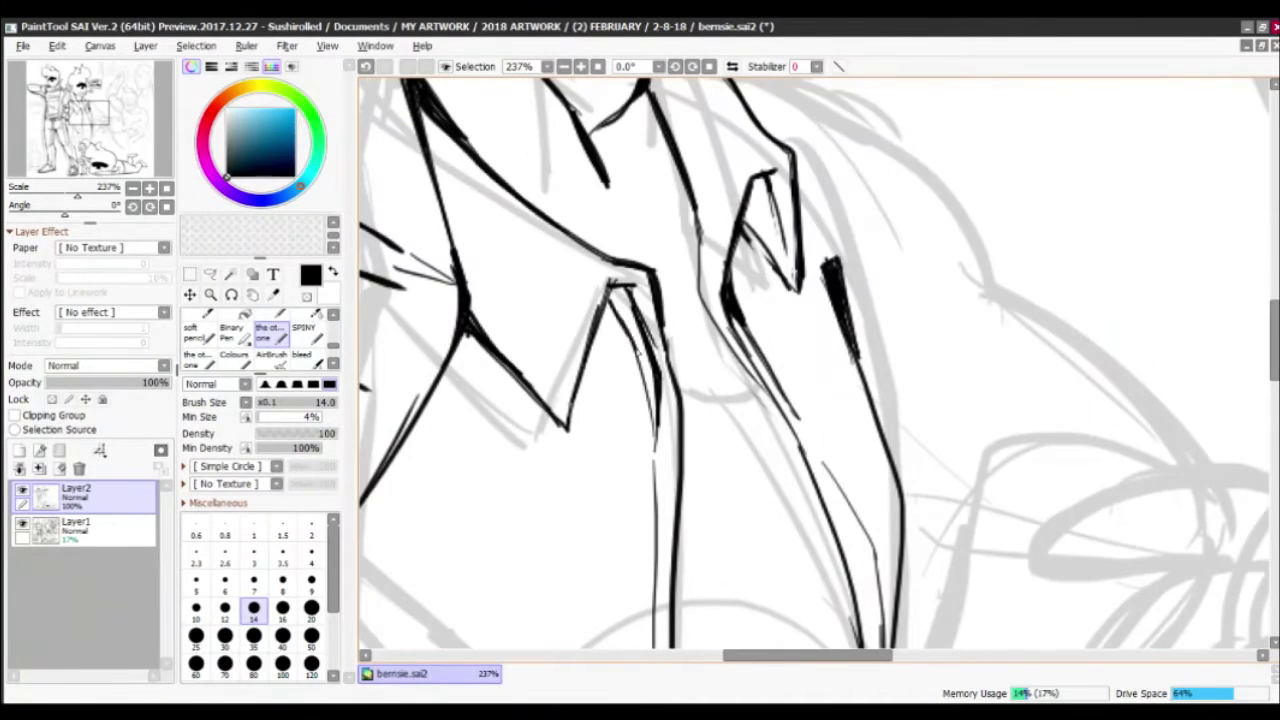
pyautogui.moveTo(608, 284); pyautogui.dragTo(662, 438)
pyautogui.scroll(-5, 654, 300)
pyautogui.moveTo(662, 176); pyautogui.dragTo(658, 296)
pyautogui.moveTo(660, 190); pyautogui.dragTo(662, 256)
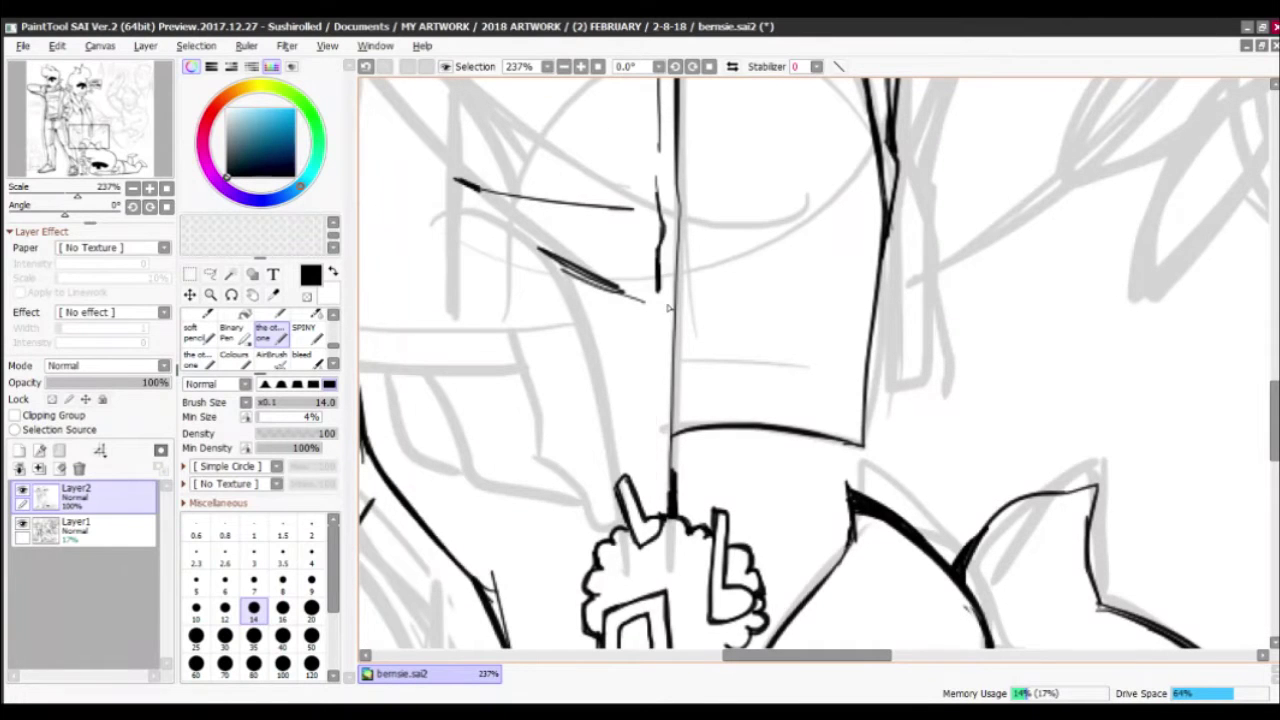
pyautogui.moveTo(658, 330); pyautogui.dragTo(652, 500)
pyautogui.scroll(-7, 729, 346)
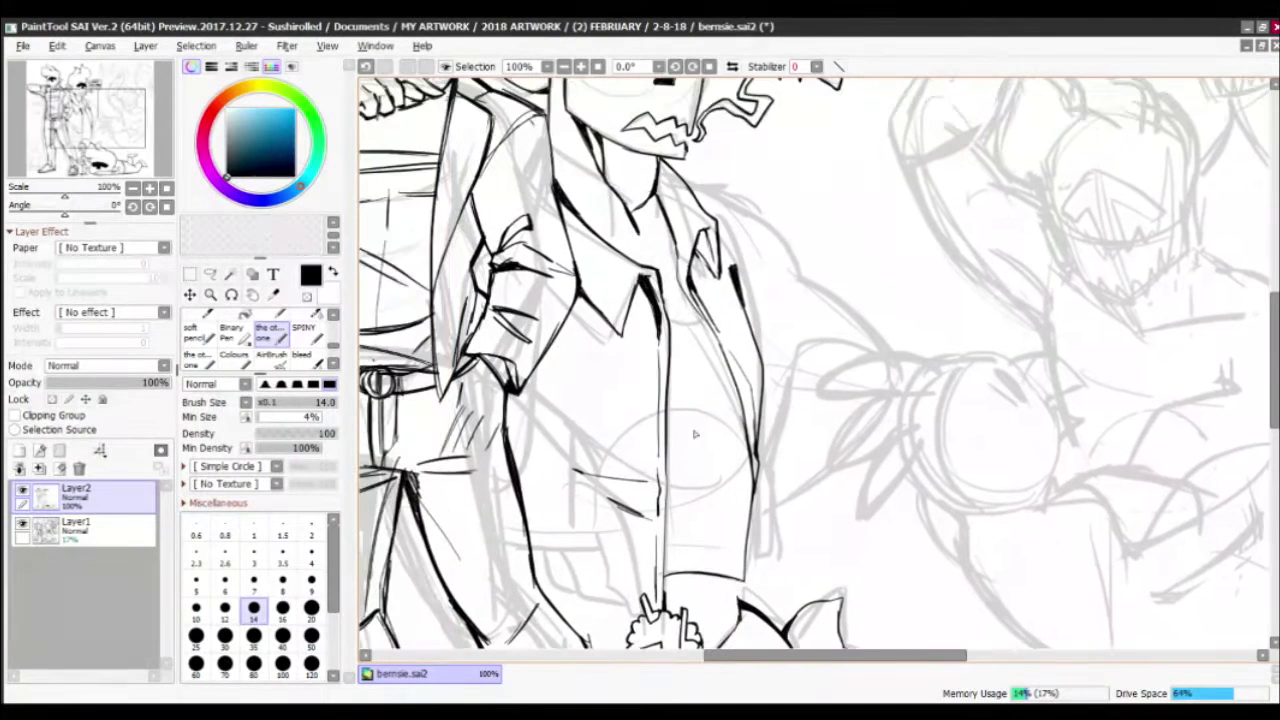
pyautogui.scroll(-4, 706, 408)
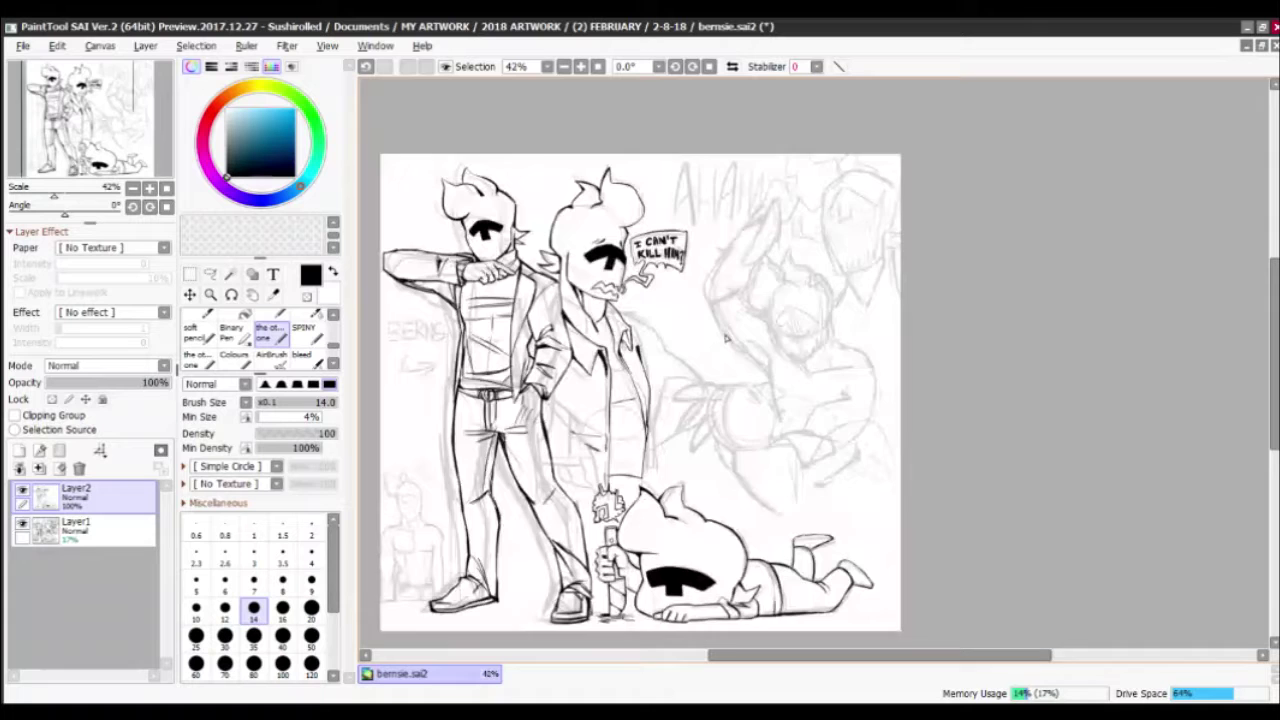
pyautogui.click(23, 524)
pyautogui.scroll(10, 452, 206)
pyautogui.moveTo(662, 270)
pyautogui.mouseDown()
pyautogui.moveTo(718, 264)
pyautogui.moveTo(716, 246)
pyautogui.moveTo(667, 257)
pyautogui.mouseUp()
pyautogui.hotkey('ctrl', 'z')
pyautogui.scroll(-5, 476, 315)
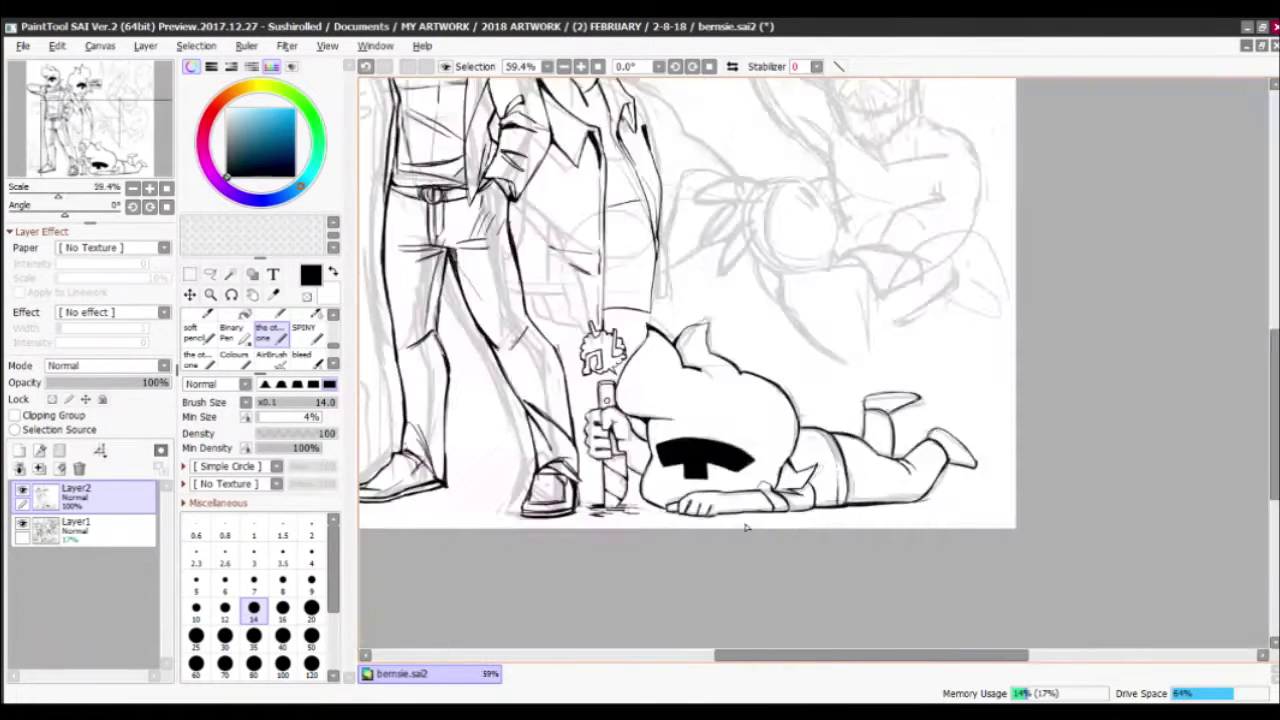
# Ink two short curved arcs above the lying character's black face mark, one over each side
pyautogui.scroll(5, 700, 400)
pyautogui.moveTo(732, 362); pyautogui.dragTo(818, 378)
pyautogui.press('x')
pyautogui.press('x')
pyautogui.moveTo(552, 364); pyautogui.dragTo(606, 354)
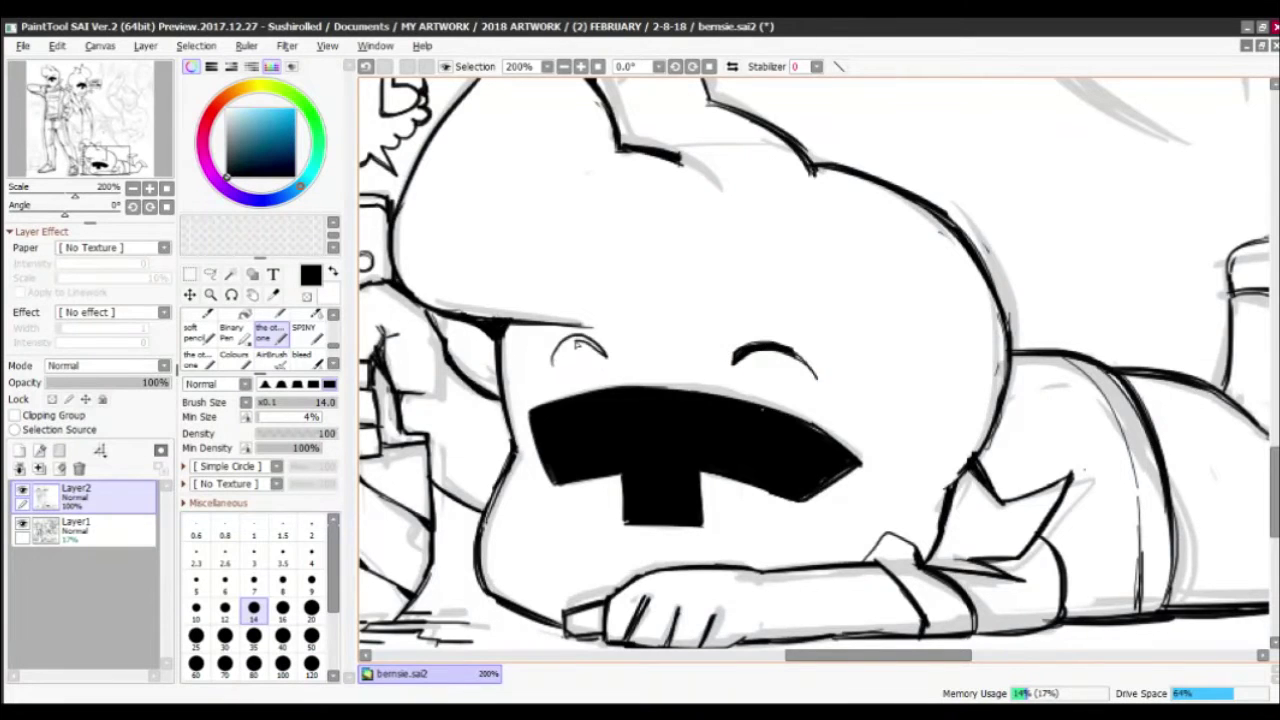
# Ink two small curved arcs above the left character's black face mark and save the drawing
pyautogui.scroll(-5, 614, 301)
pyautogui.scroll(7, 603, 209)
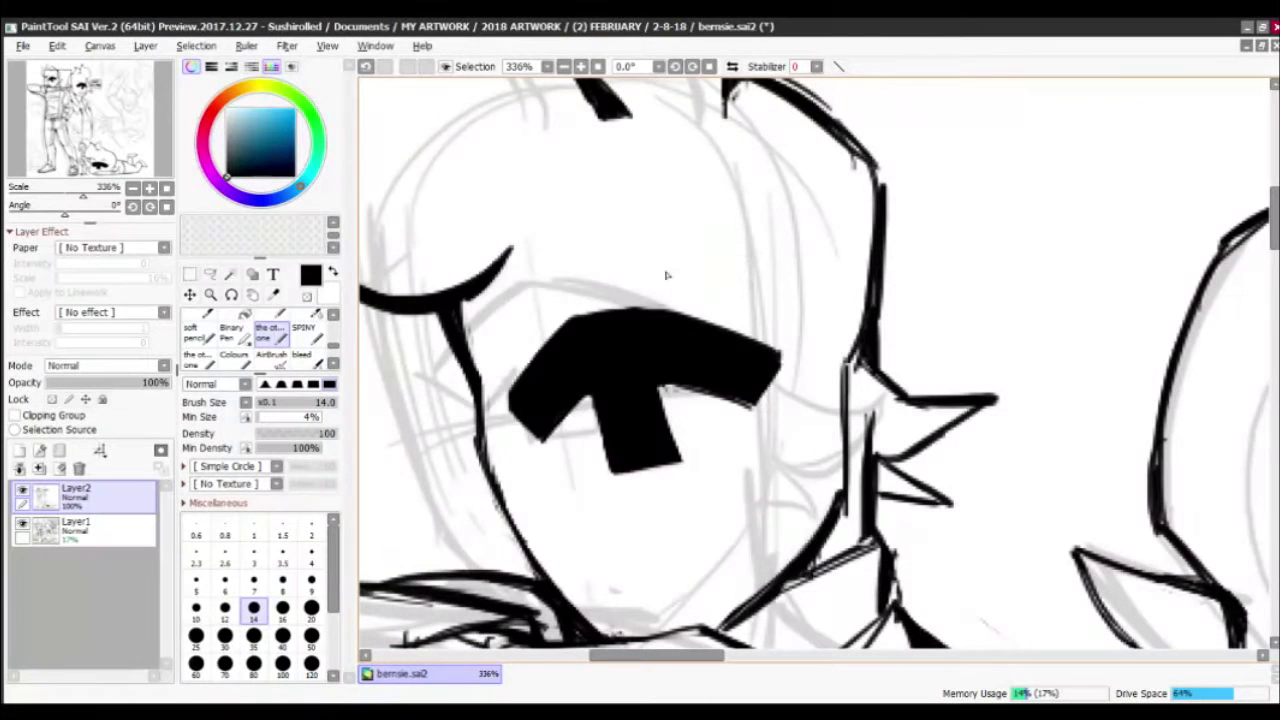
pyautogui.moveTo(749, 284); pyautogui.dragTo(658, 272)
pyautogui.moveTo(497, 335)
pyautogui.mouseDown()
pyautogui.moveTo(556, 284)
pyautogui.moveTo(518, 286)
pyautogui.moveTo(560, 290)
pyautogui.mouseUp()
pyautogui.scroll(-7, 701, 115)
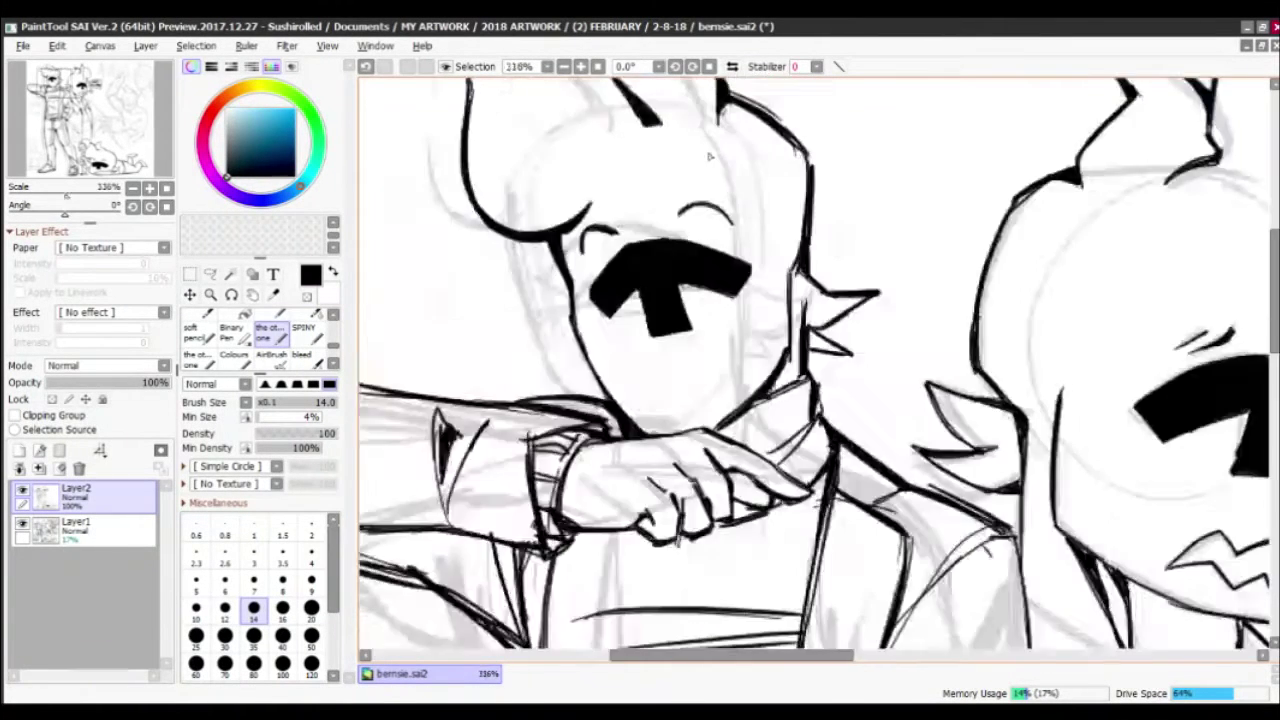
pyautogui.moveTo(701, 115); pyautogui.dragTo(499, 43)
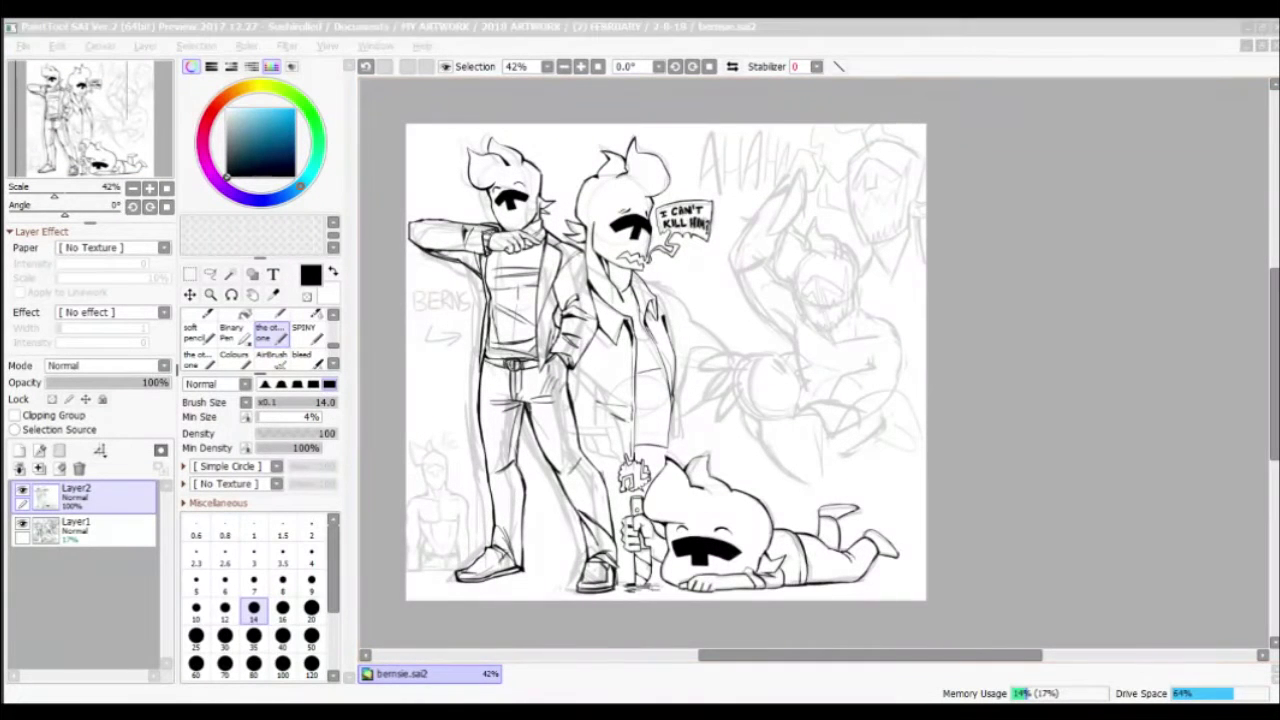
# Touch up the lying character's line work between the face and the knife-holding arm
pyautogui.scroll(9, 697, 340)
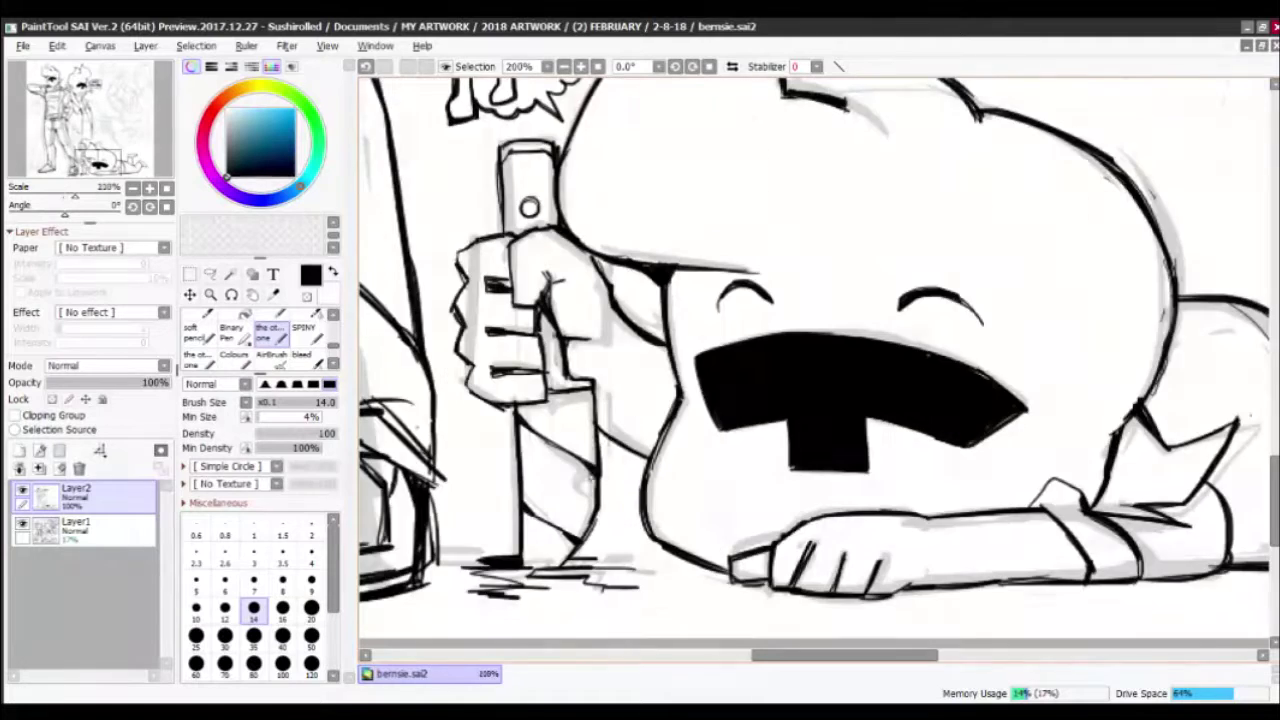
pyautogui.moveTo(697, 340)
pyautogui.mouseDown()
pyautogui.moveTo(546, 413)
pyautogui.moveTo(640, 520)
pyautogui.moveTo(675, 417)
pyautogui.mouseUp()
pyautogui.scroll(-5, 545, 404)
pyautogui.scroll(2, 635, 300)
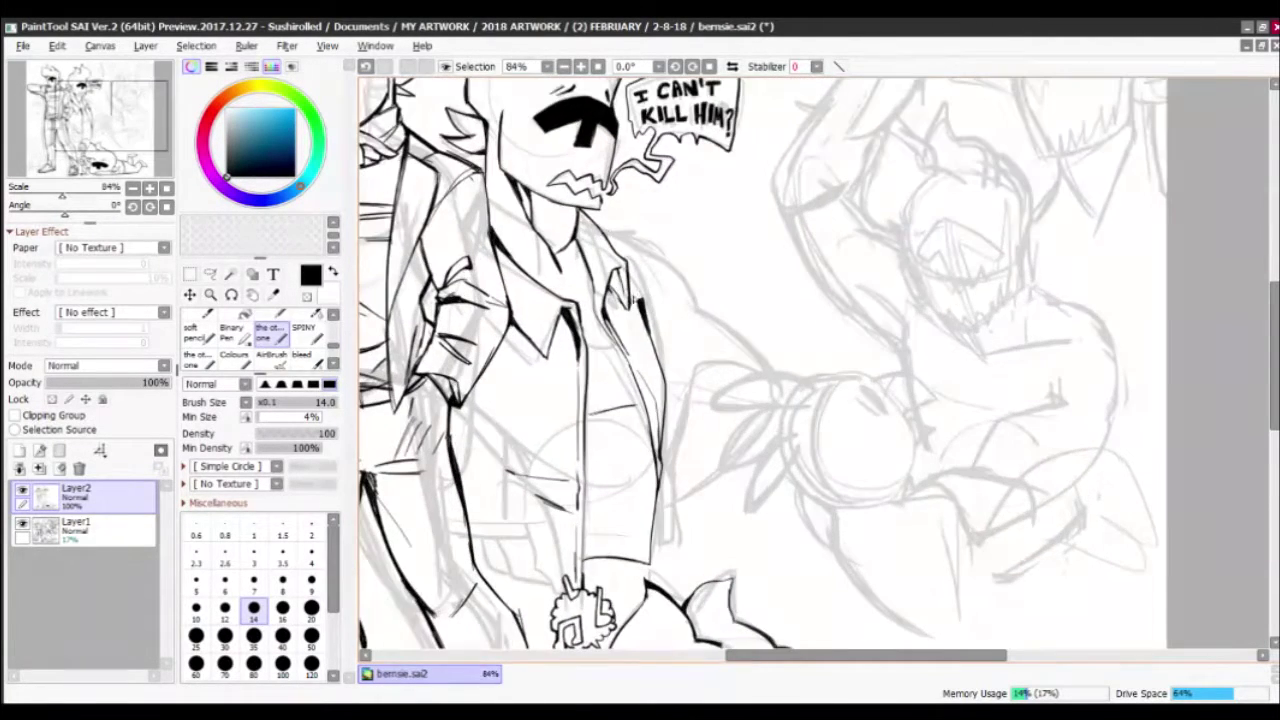
# Ink the middle character's far shoulder line and join it to the collar edge with a thickened wedge
pyautogui.moveTo(613, 231); pyautogui.dragTo(689, 293)
pyautogui.scroll(2, 611, 177)
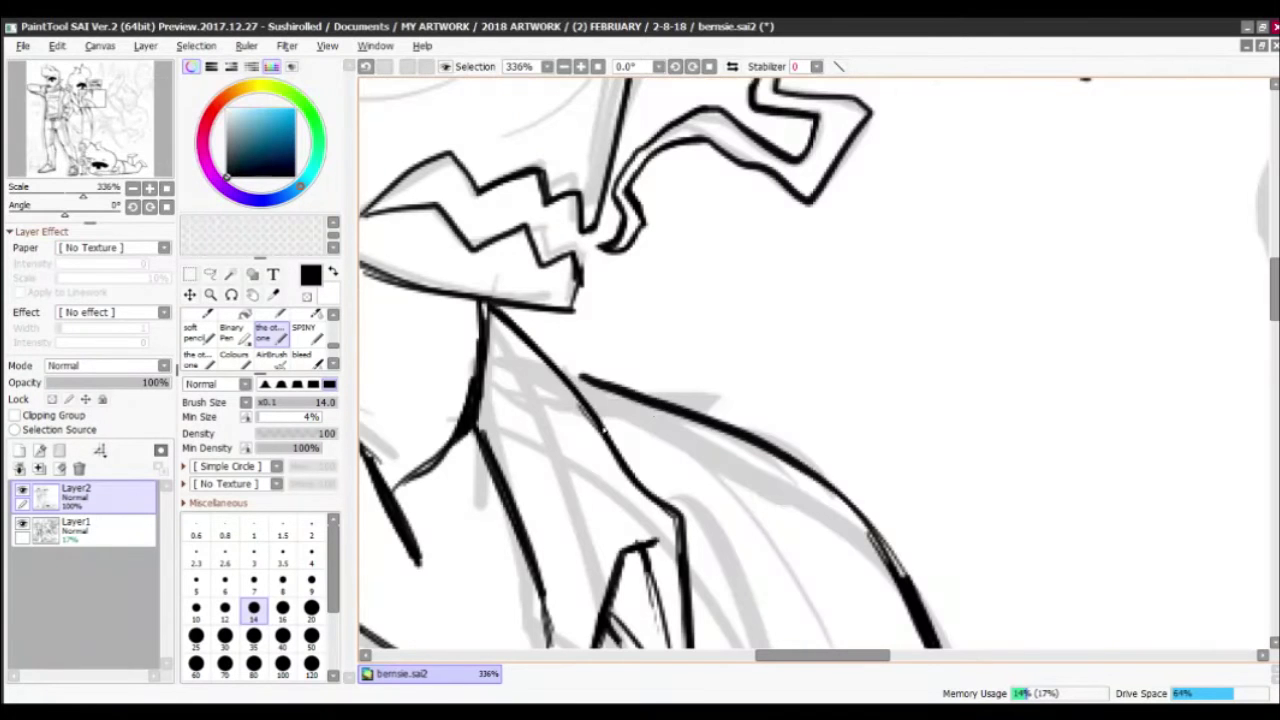
pyautogui.moveTo(560, 368)
pyautogui.mouseDown()
pyautogui.moveTo(633, 400)
pyautogui.moveTo(605, 445)
pyautogui.moveTo(612, 410)
pyautogui.moveTo(515, 342)
pyautogui.moveTo(556, 332)
pyautogui.moveTo(587, 365)
pyautogui.mouseUp()
pyautogui.scroll(-5, 515, 342)
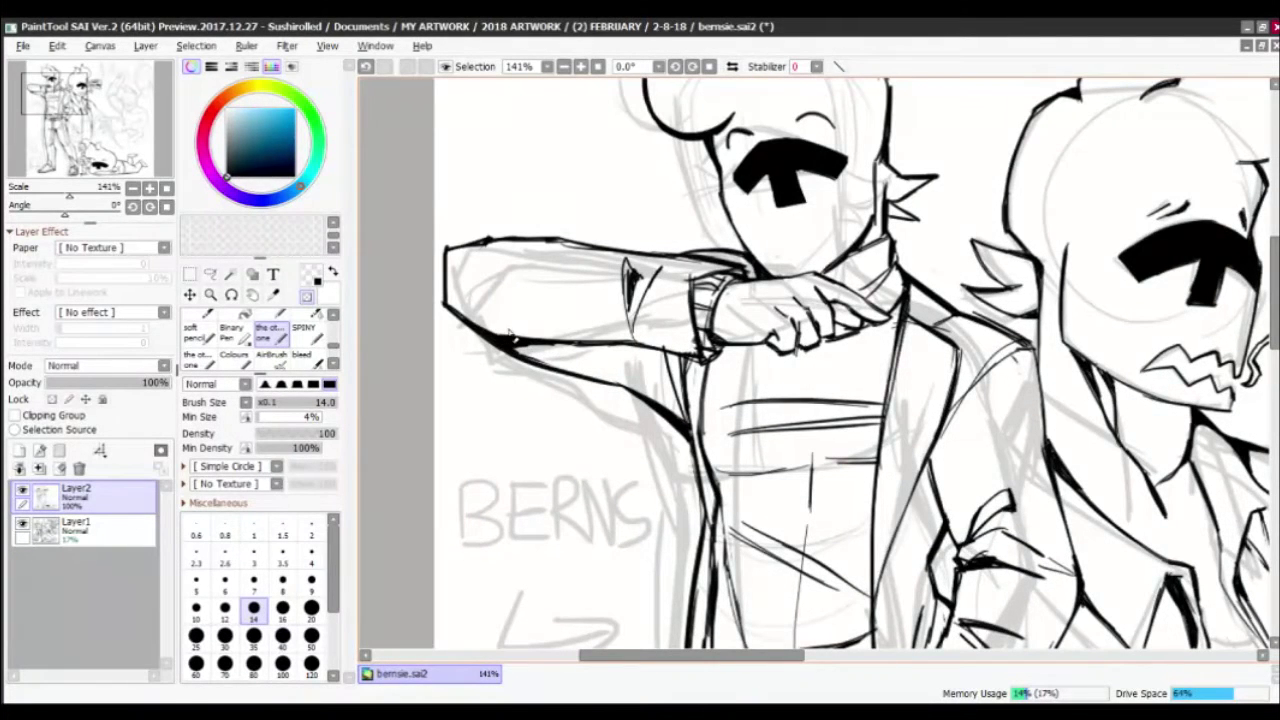
# Clean up the left character's raised elbow and thicken the jacket's side line below the arm
pyautogui.moveTo(700, 563)
pyautogui.mouseDown()
pyautogui.moveTo(574, 428)
pyautogui.moveTo(576, 266)
pyautogui.mouseUp()
pyautogui.press('x')
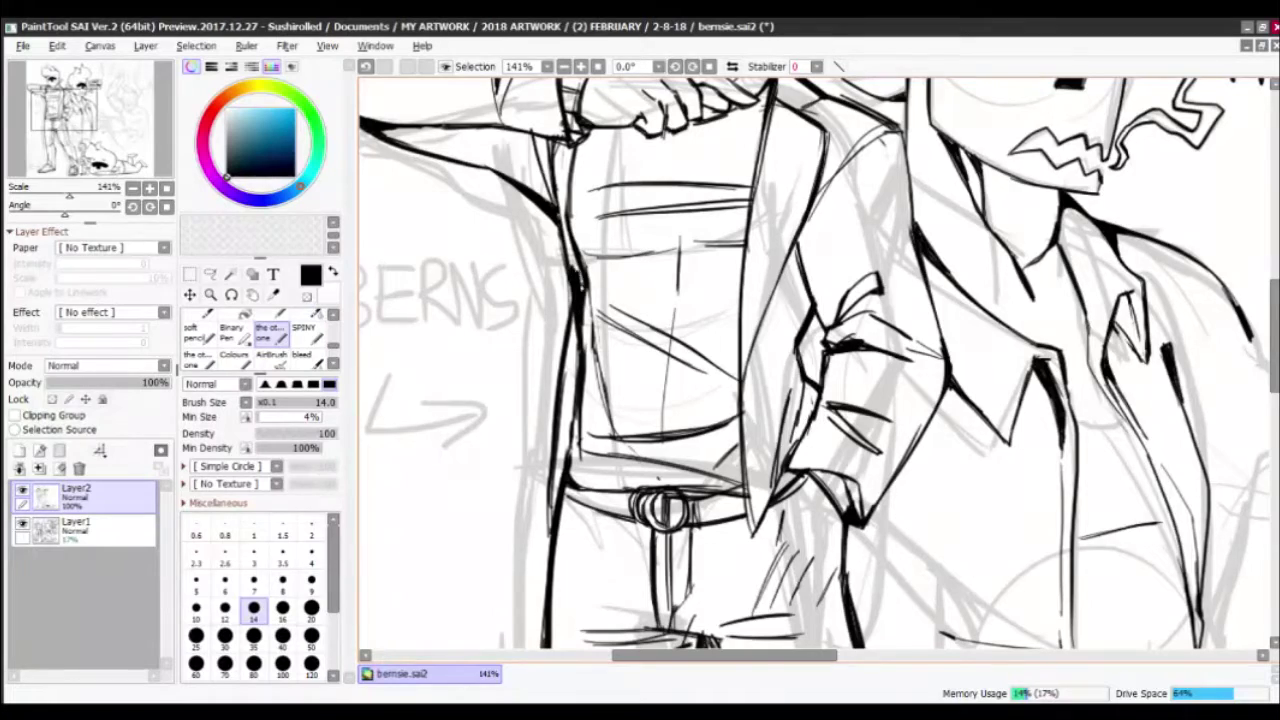
pyautogui.scroll(-3, 575, 230)
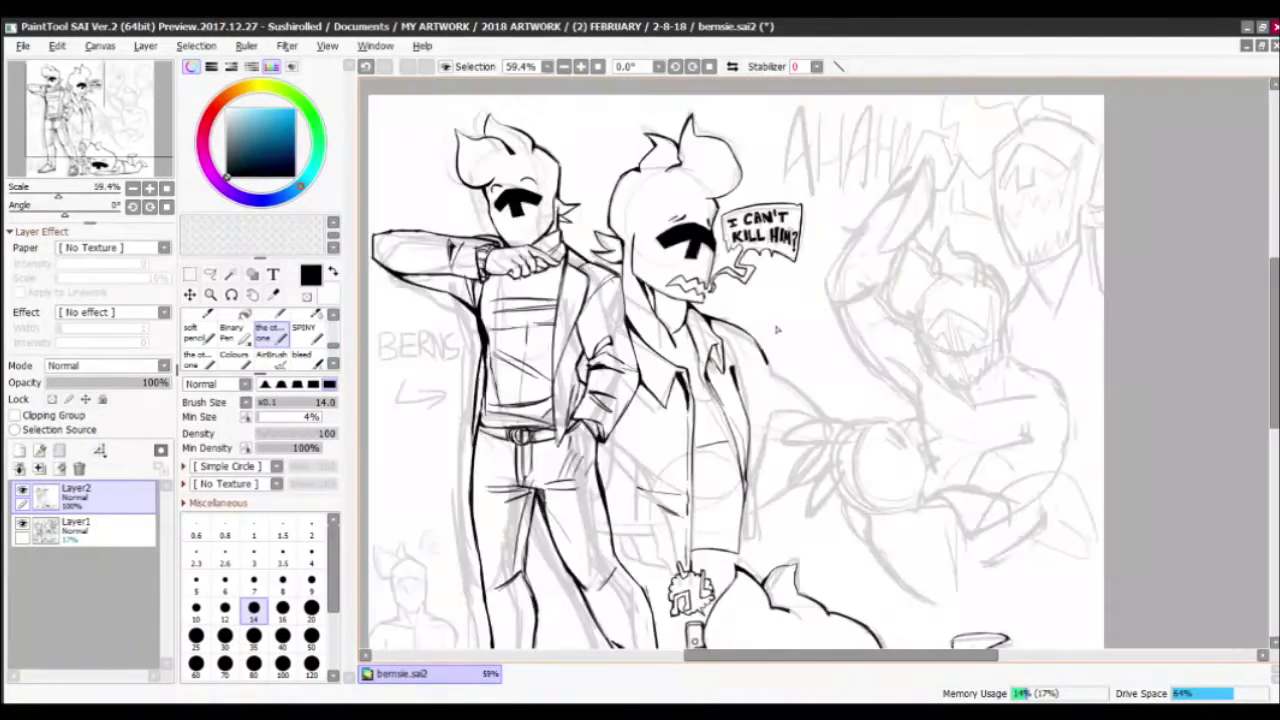
pyautogui.scroll(5, 600, 390)
pyautogui.moveTo(574, 392); pyautogui.dragTo(730, 368)
pyautogui.scroll(-4, 465, 190)
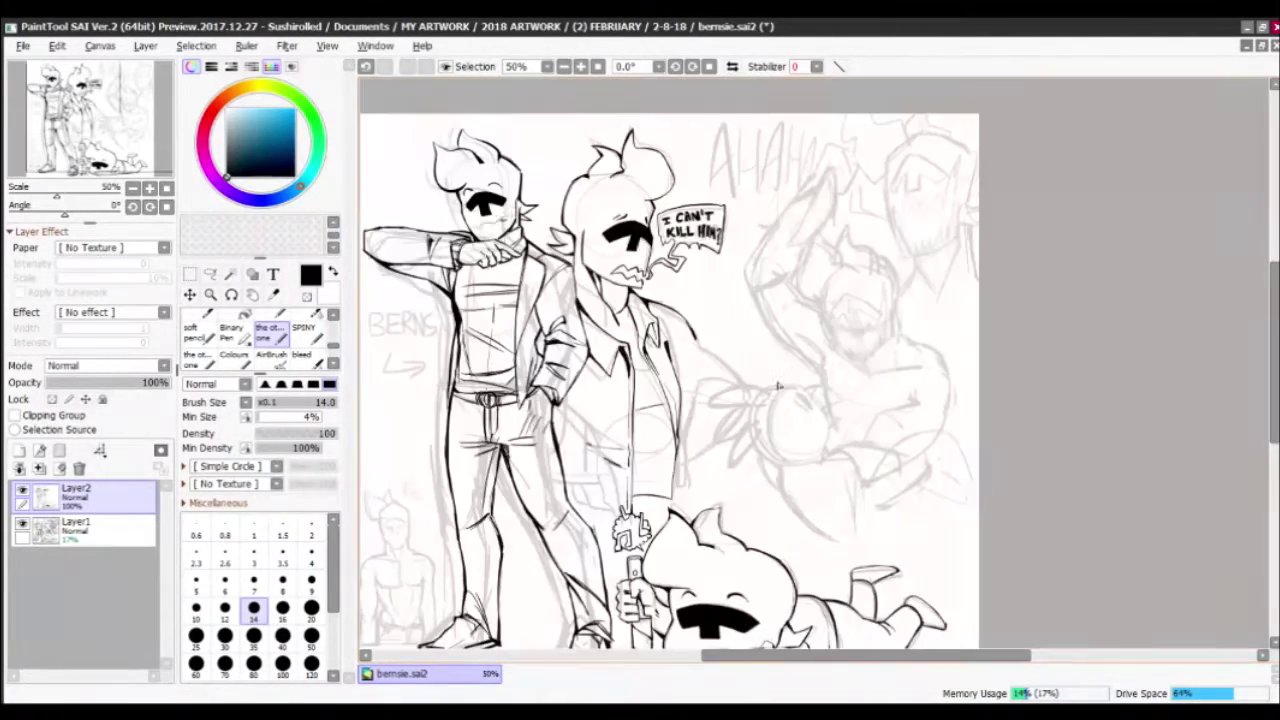
# Thicken the upper end of the middle character's cheek line and fill in the inner corner of the zigzag mouth
pyautogui.scroll(3, 470, 188)
pyautogui.scroll(1, 597, 345)
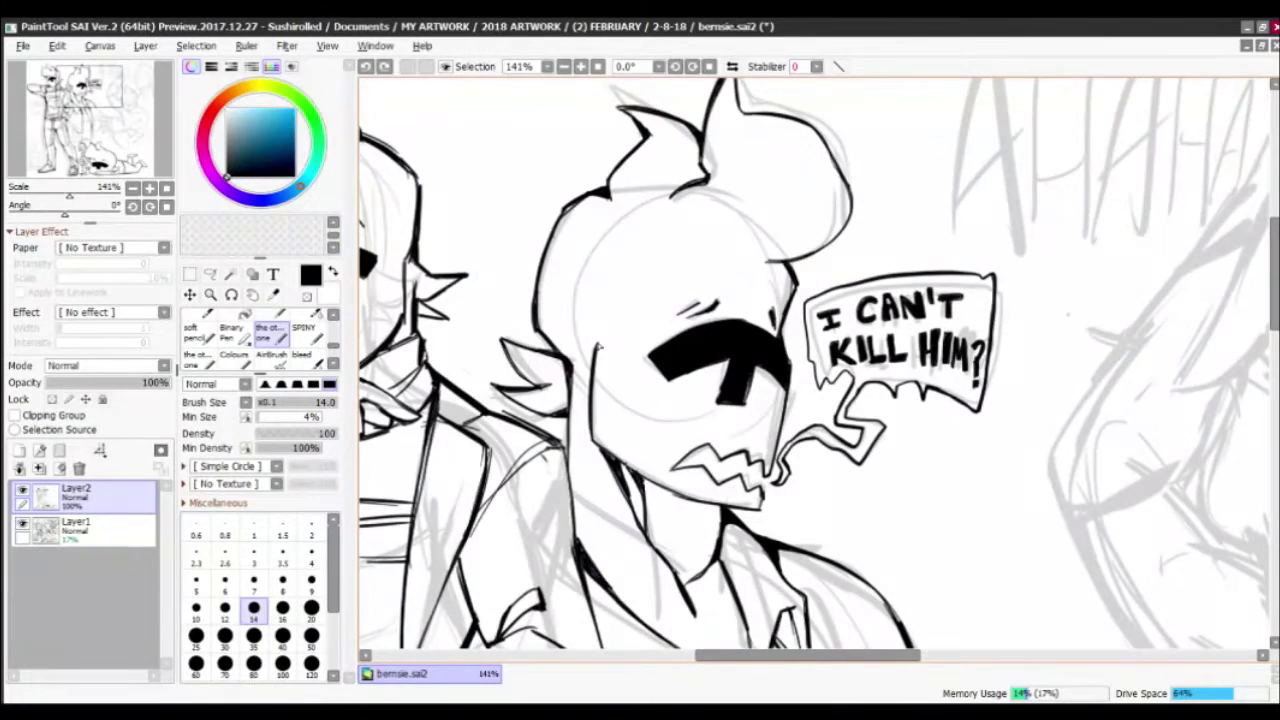
pyautogui.scroll(5, 710, 445)
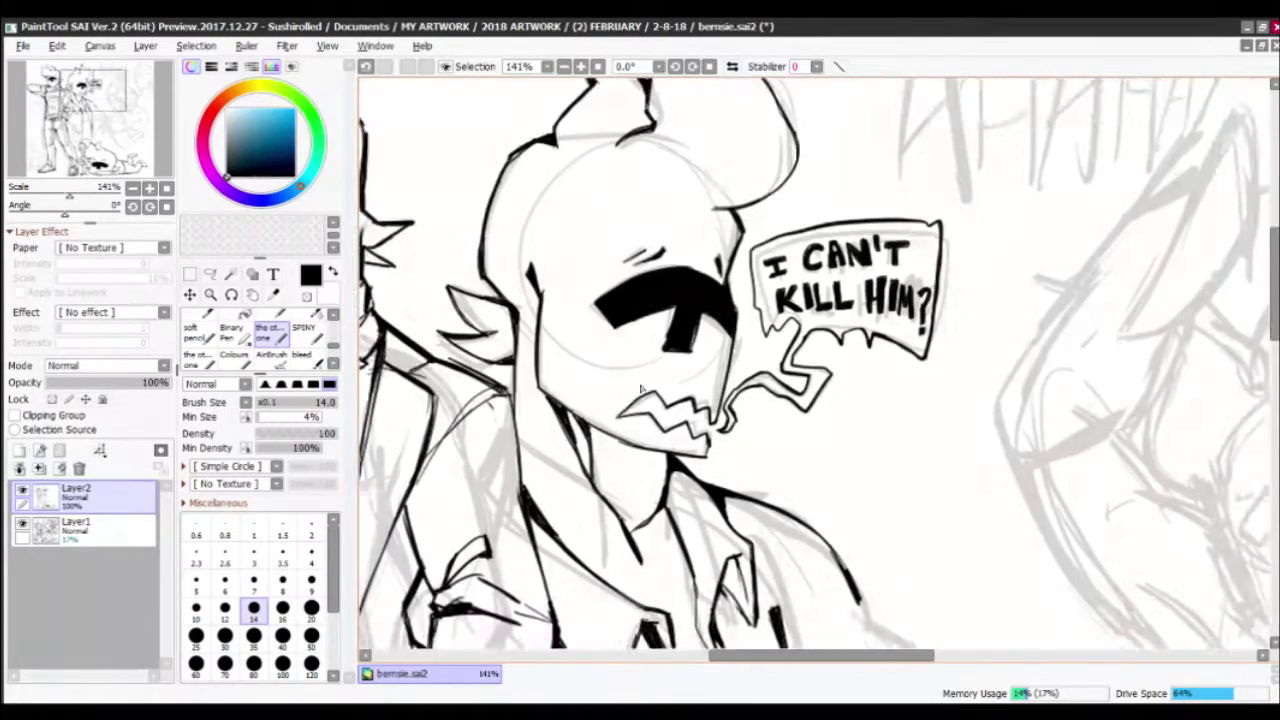
pyautogui.moveTo(645, 465); pyautogui.dragTo(555, 545)
pyautogui.moveTo(605, 500); pyautogui.dragTo(585, 535)
pyautogui.moveTo(760, 560); pyautogui.dragTo(570, 360)
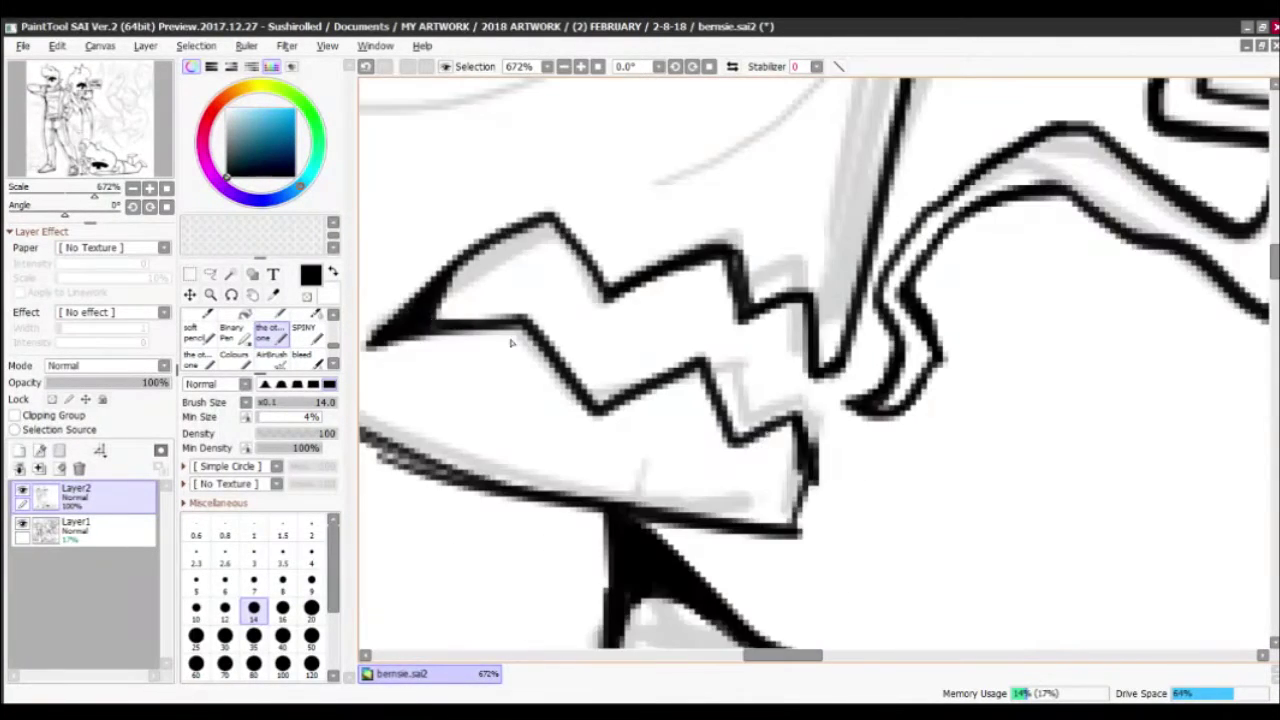
# Redraw the chin-side end of the middle character's mouth as a pointed edge and sharpen the upper lip's first peak
pyautogui.moveTo(830, 435); pyautogui.dragTo(795, 535)
pyautogui.moveTo(810, 490); pyautogui.dragTo(830, 430)
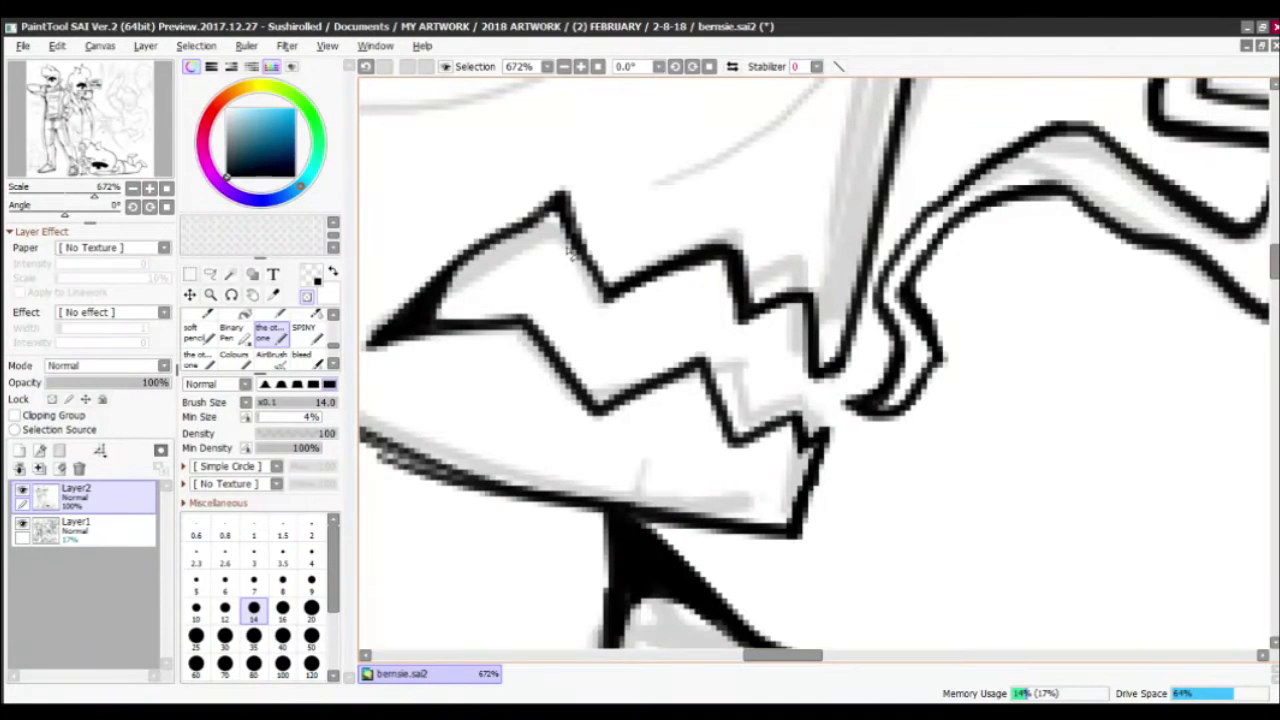
pyautogui.scroll(-8, 555, 205)
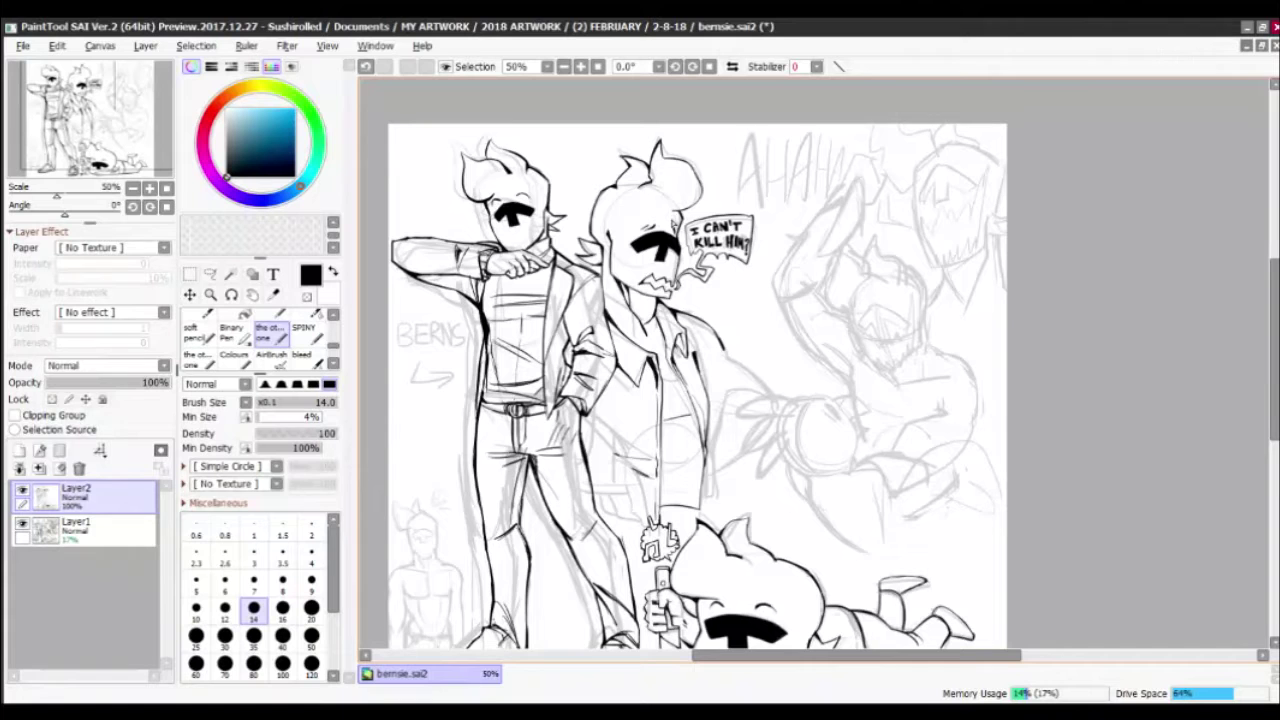
# Hide the Layer1 sketch and examine the inked lines of the two standing characters for flaws
pyautogui.click(22, 522)
pyautogui.scroll(-1, 640, 330)
pyautogui.scroll(5, 446, 202)
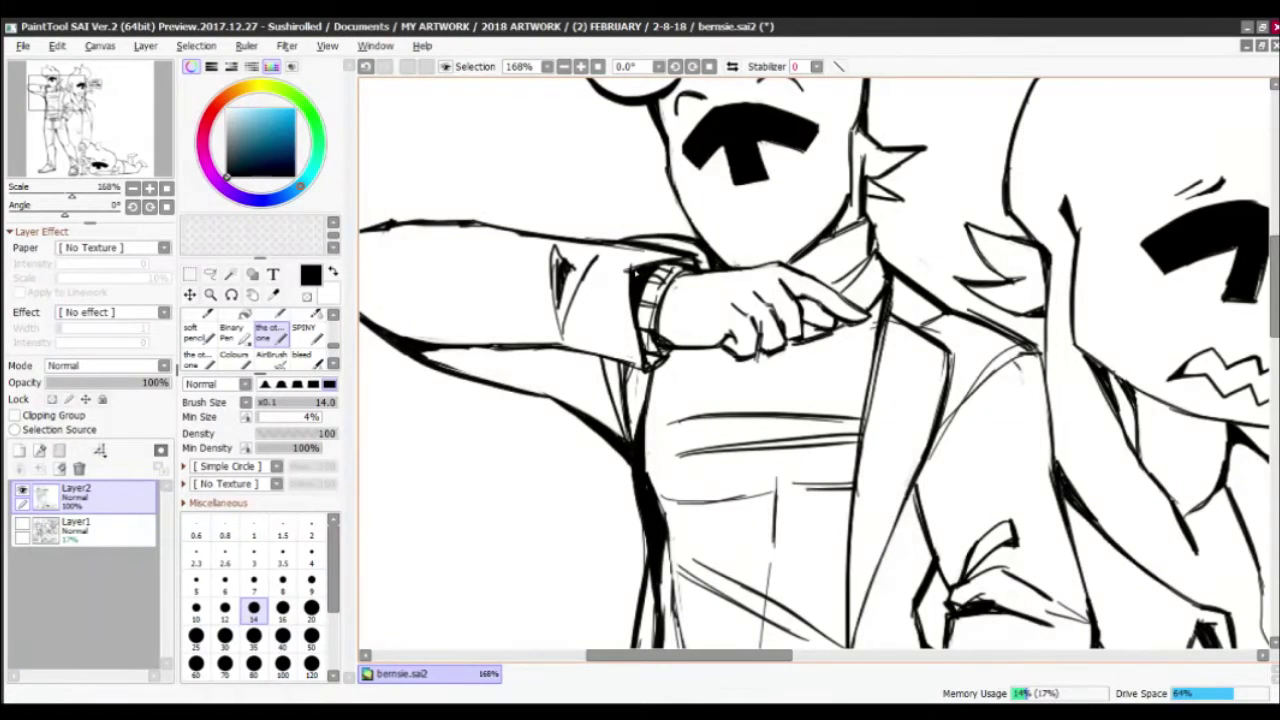
pyautogui.scroll(-5, 636, 270)
pyautogui.scroll(6, 537, 343)
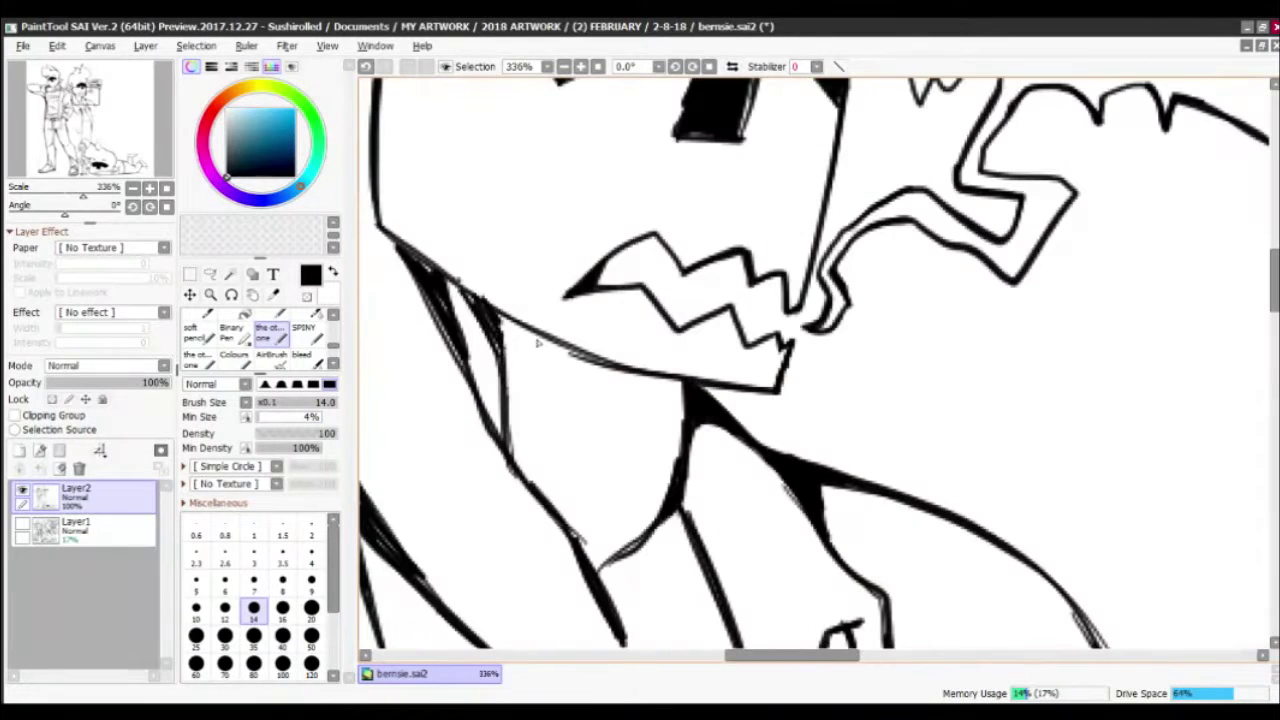
pyautogui.scroll(-6, 560, 335)
pyautogui.scroll(4, 547, 183)
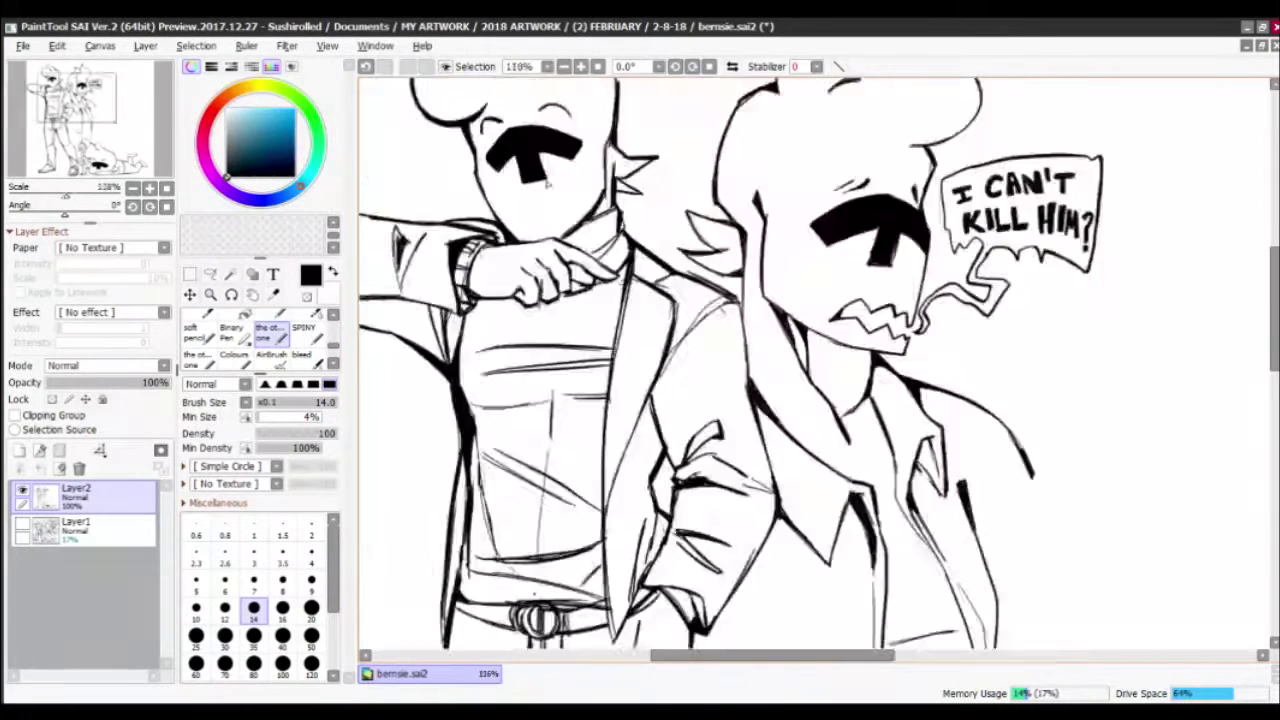
pyautogui.scroll(3, 550, 178)
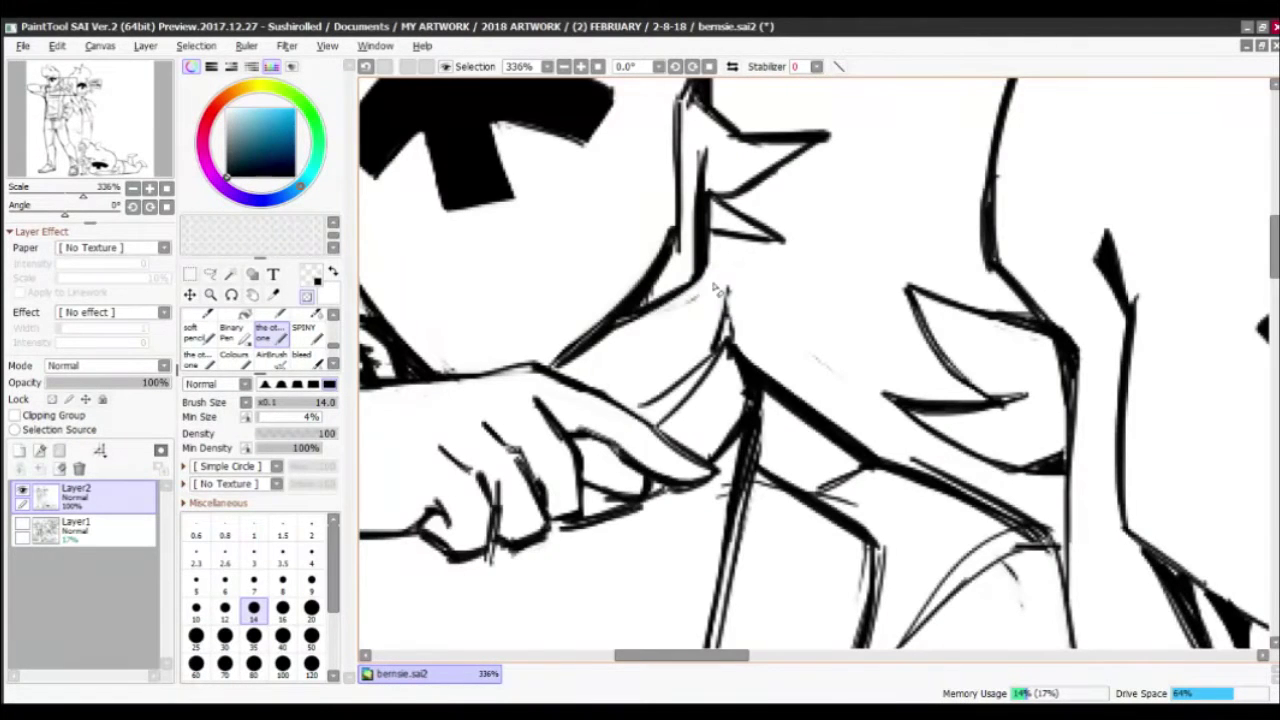
# Redraw the left character's raised collar with a rounded outer edge and darken the fold beside the hand
pyautogui.press('x')
pyautogui.moveTo(648, 300)
pyautogui.mouseDown()
pyautogui.moveTo(694, 274)
pyautogui.moveTo(745, 405)
pyautogui.mouseUp()
pyautogui.press('x')
pyautogui.press('x')
pyautogui.moveTo(718, 340); pyautogui.dragTo(728, 364)
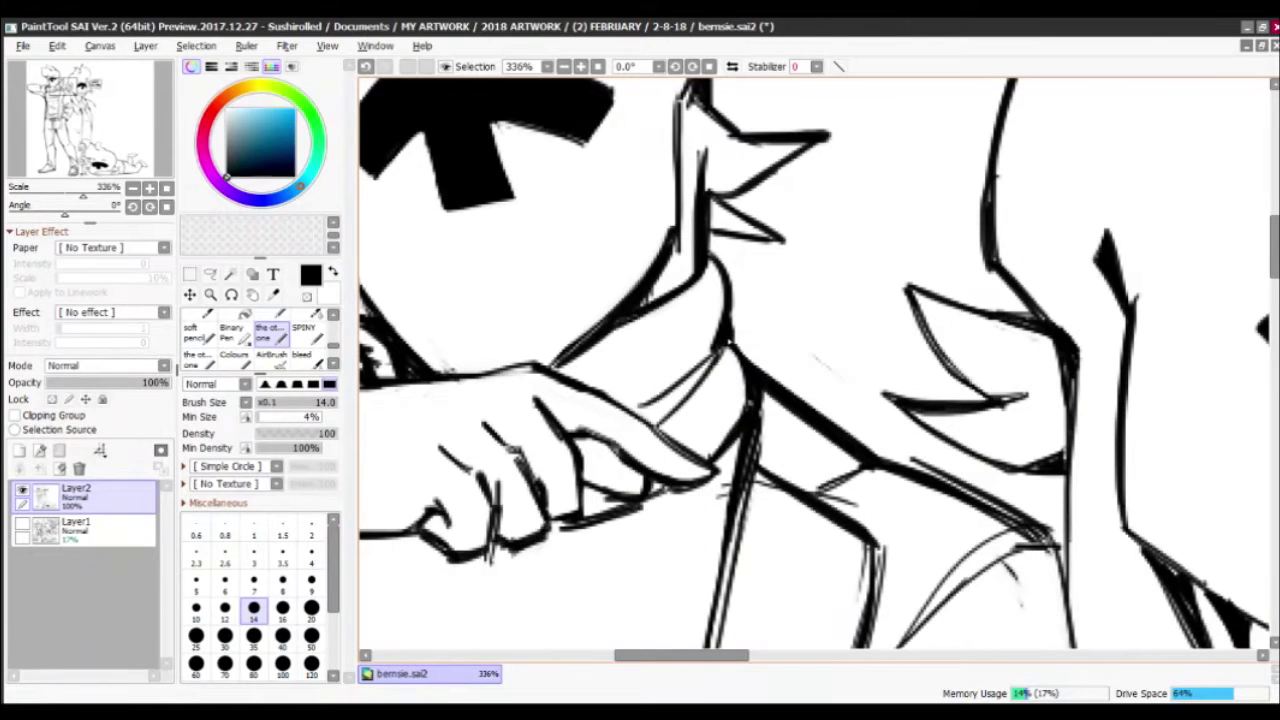
pyautogui.moveTo(675, 408); pyautogui.dragTo(712, 356)
# Ink a dark shadow beneath the left character's curled fingers
pyautogui.moveTo(569, 530); pyautogui.dragTo(689, 440)
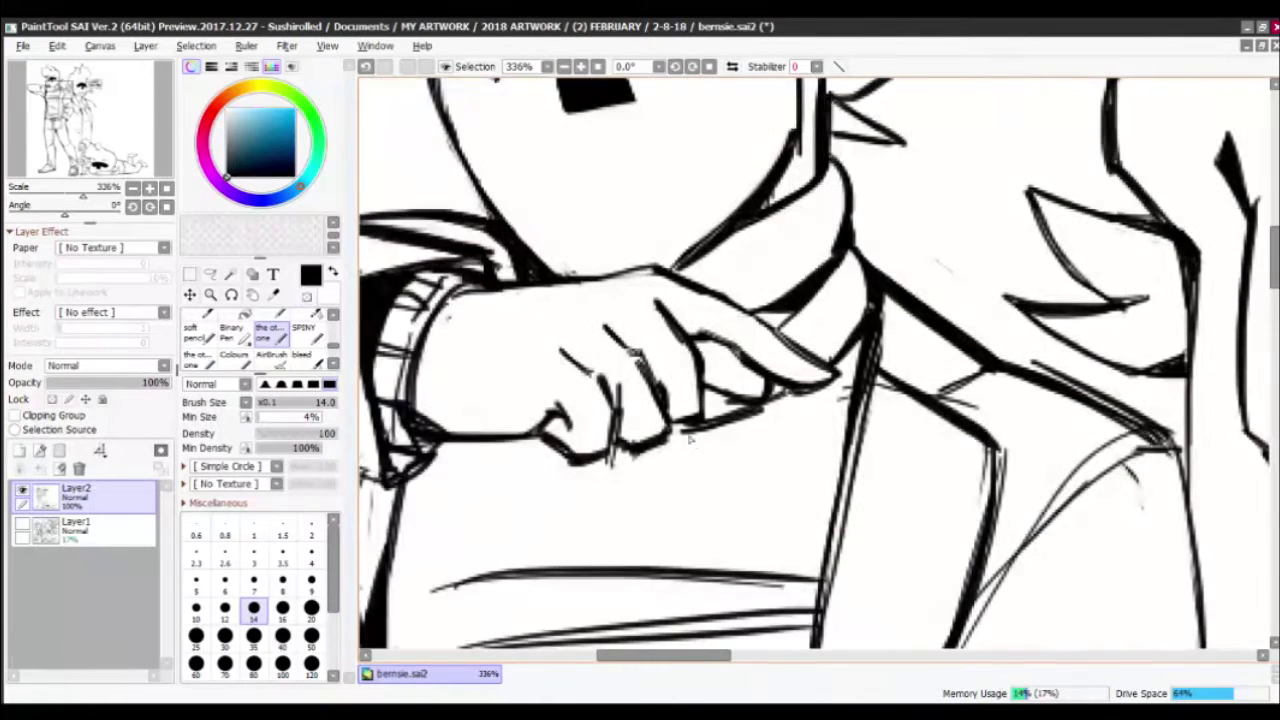
pyautogui.moveTo(765, 408)
pyautogui.mouseDown()
pyautogui.moveTo(615, 480)
pyautogui.moveTo(715, 480)
pyautogui.moveTo(650, 470)
pyautogui.moveTo(712, 485)
pyautogui.moveTo(748, 456)
pyautogui.mouseUp()
pyautogui.press('x')
pyautogui.press('x')
pyautogui.scroll(-6, 784, 421)
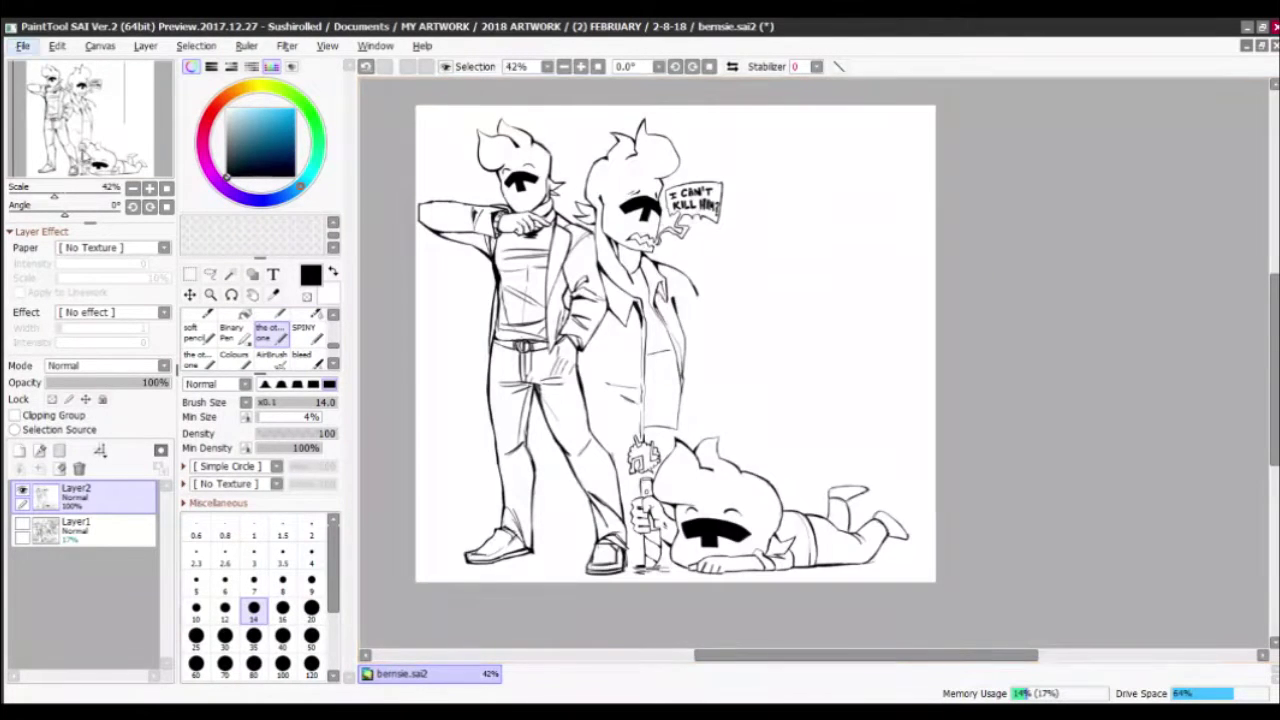
# Touch up the lying character's line work around the knife-holding arm and the resting hand
pyautogui.scroll(3, 622, 484)
pyautogui.moveTo(588, 550); pyautogui.dragTo(612, 560)
pyautogui.press('x')
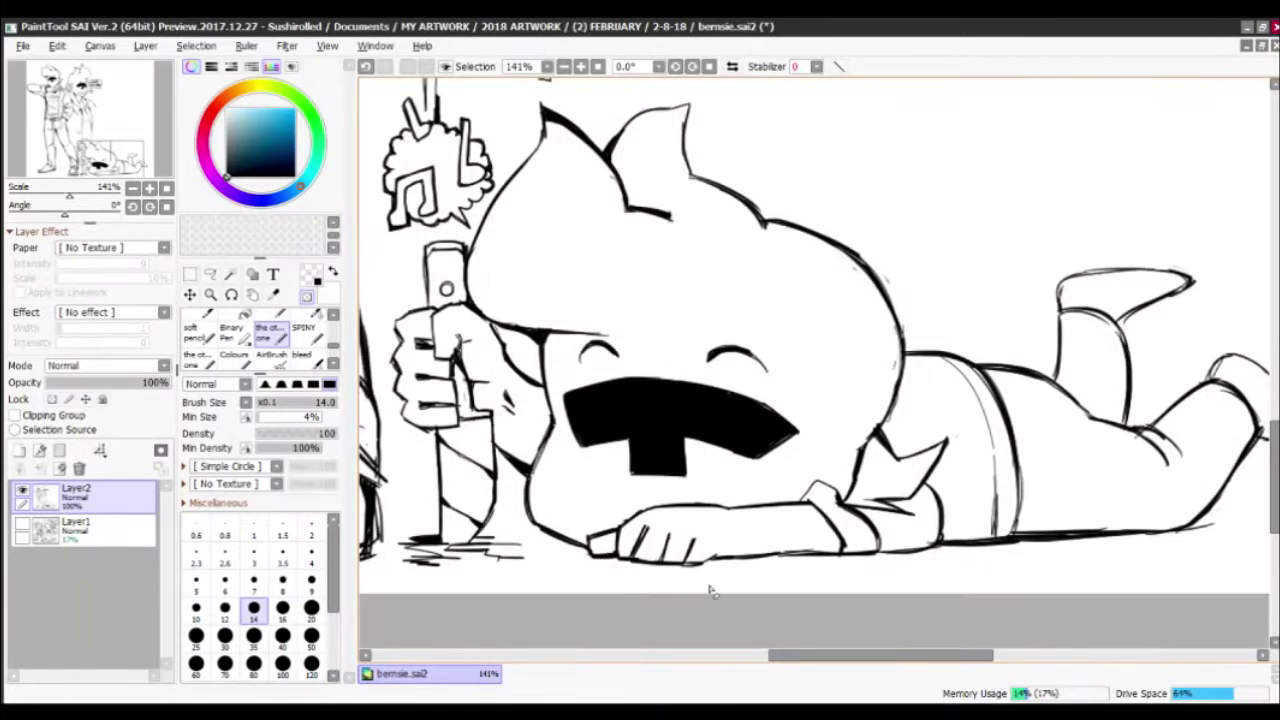
pyautogui.moveTo(710, 591); pyautogui.dragTo(575, 609)
pyautogui.press('x')
pyautogui.moveTo(680, 568); pyautogui.dragTo(567, 588)
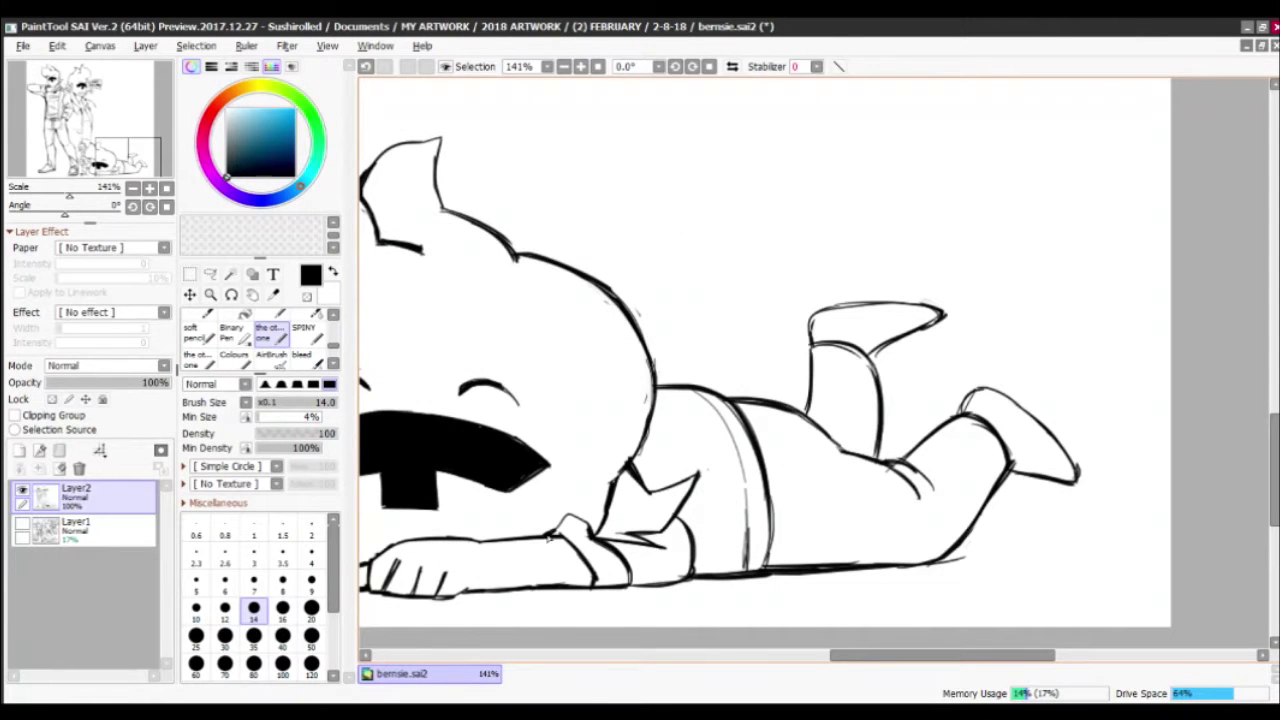
# Ink small floating flame shards above the middle character's hair tips
pyautogui.moveTo(130, 155); pyautogui.dragTo(90, 80)
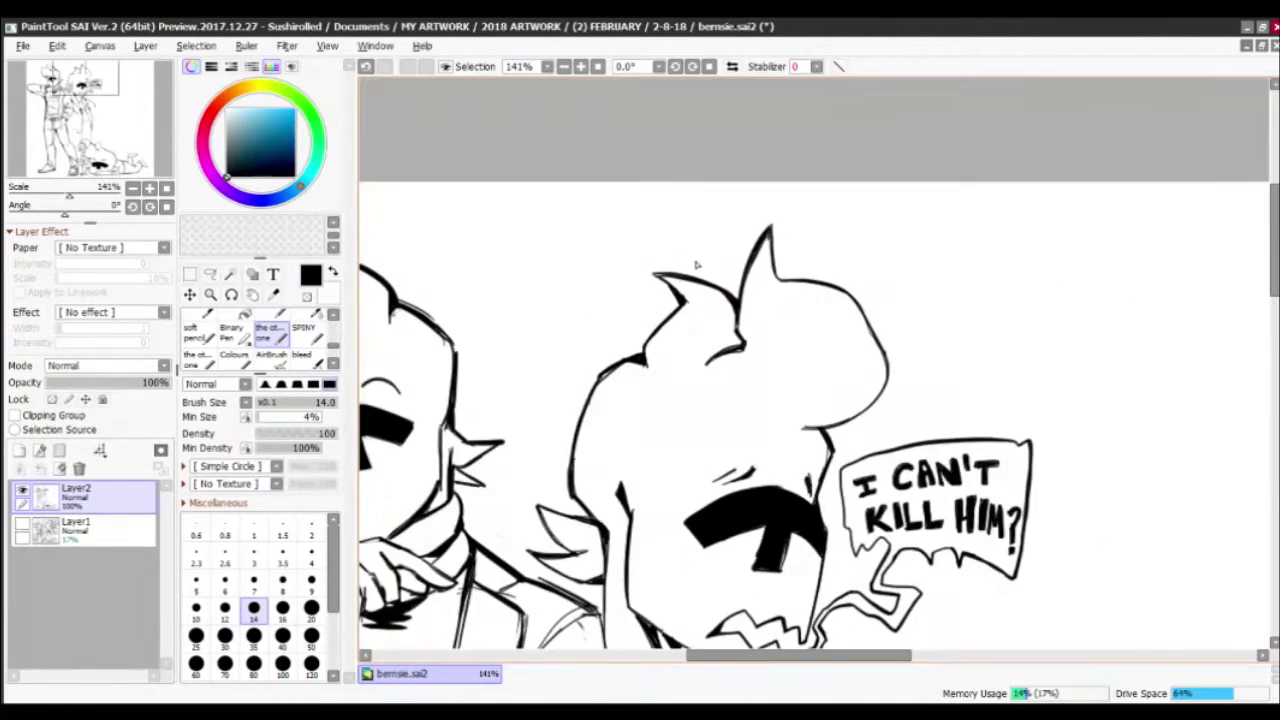
pyautogui.moveTo(705, 268)
pyautogui.mouseDown()
pyautogui.moveTo(686, 228)
pyautogui.moveTo(715, 272)
pyautogui.mouseUp()
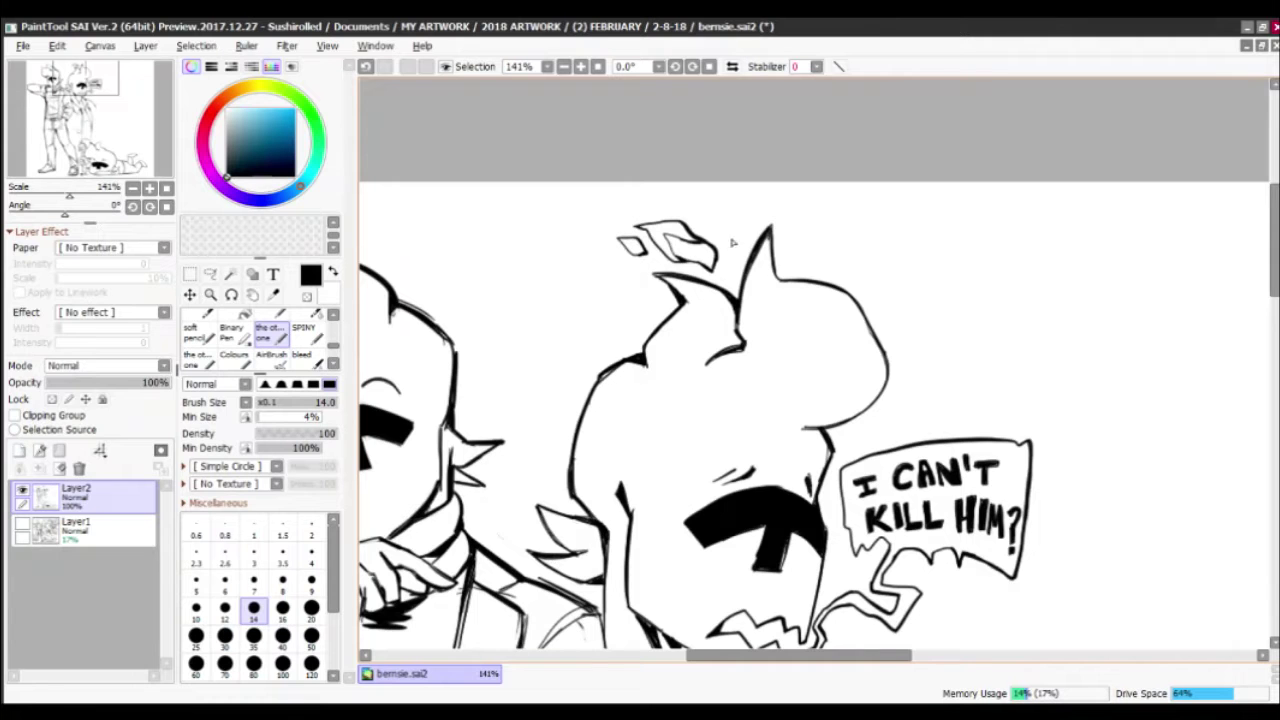
pyautogui.scroll(-5, 857, 224)
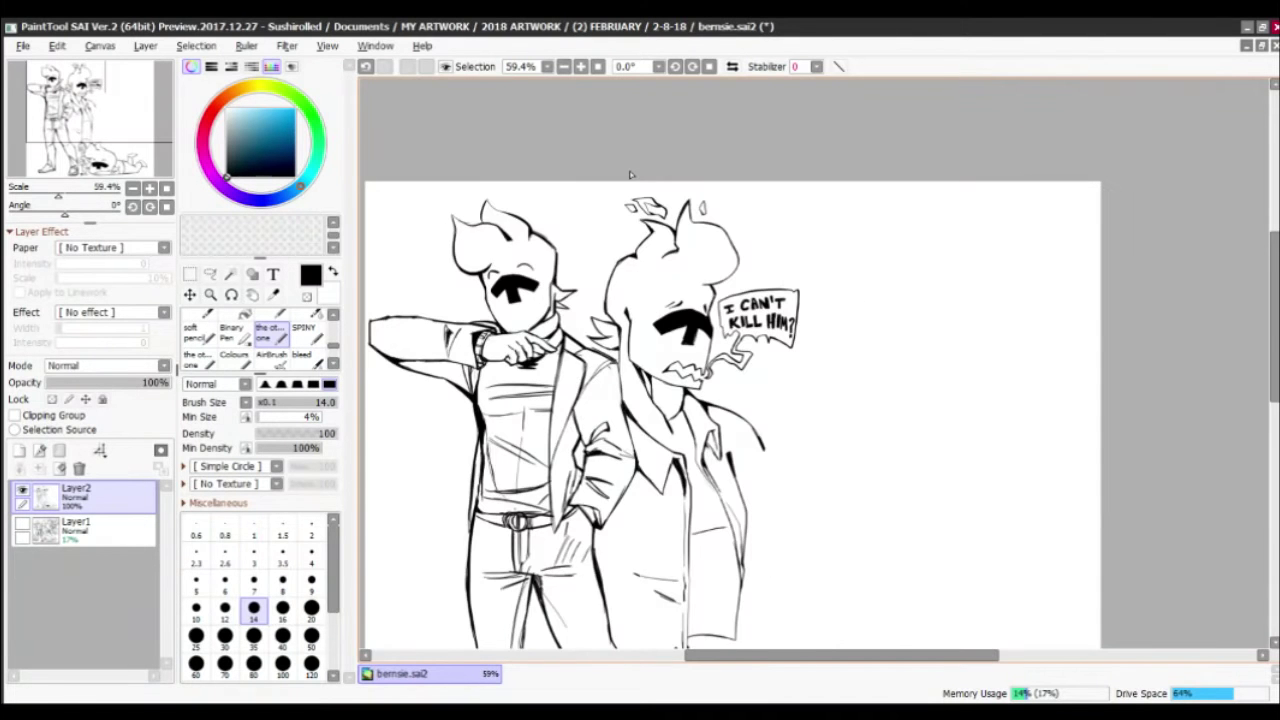
pyautogui.scroll(-2, 630, 175)
# Erase the left character's outer hair tip and redraw it as a taller, curved flame point joining the existing outline
pyautogui.scroll(8, 640, 290)
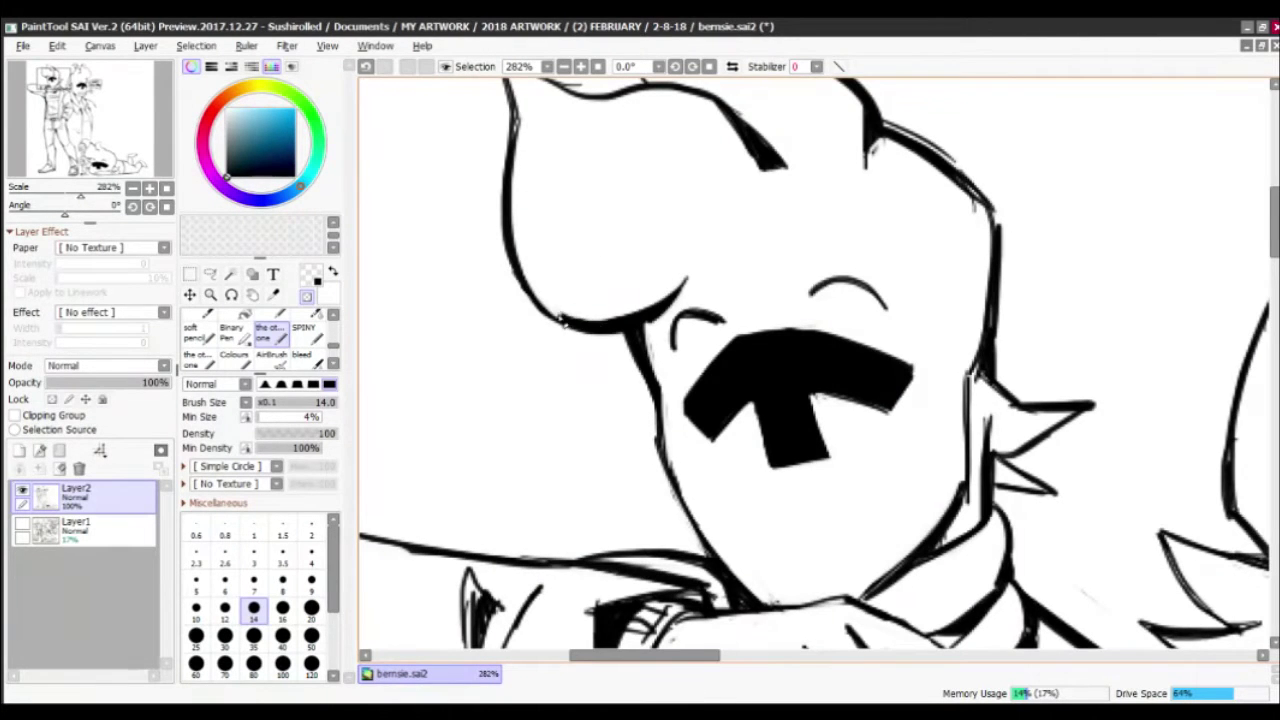
pyautogui.moveTo(562, 321); pyautogui.dragTo(612, 415)
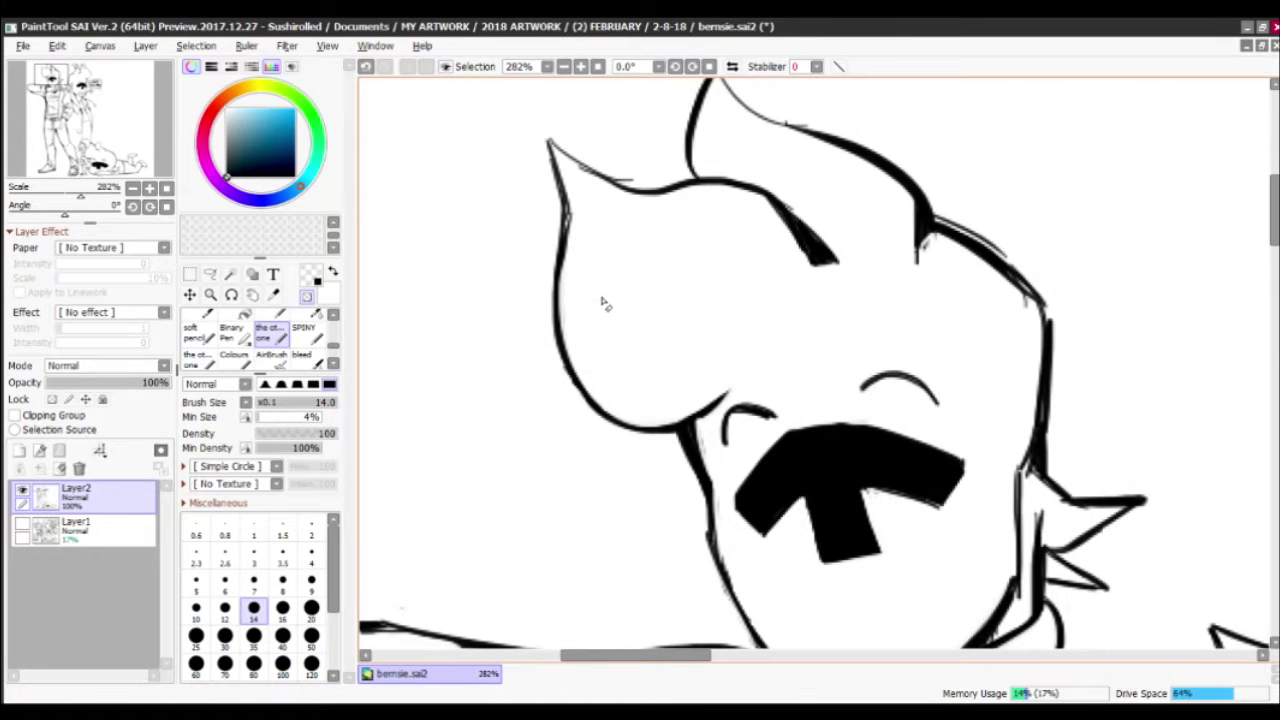
pyautogui.scroll(2, 597, 276)
pyautogui.press('x')
pyautogui.moveTo(550, 220)
pyautogui.mouseDown()
pyautogui.moveTo(625, 262)
pyautogui.moveTo(690, 272)
pyautogui.mouseUp()
pyautogui.press('x')
pyautogui.moveTo(588, 250); pyautogui.dragTo(678, 262)
pyautogui.moveTo(557, 167)
pyautogui.mouseDown()
pyautogui.moveTo(550, 250)
pyautogui.moveTo(612, 267)
pyautogui.moveTo(552, 200)
pyautogui.moveTo(565, 300)
pyautogui.mouseUp()
pyautogui.press('x')
pyautogui.moveTo(558, 255); pyautogui.dragTo(566, 318)
pyautogui.press('x')
pyautogui.moveTo(560, 318)
pyautogui.mouseDown()
pyautogui.moveTo(575, 155)
pyautogui.moveTo(680, 265)
pyautogui.mouseUp()
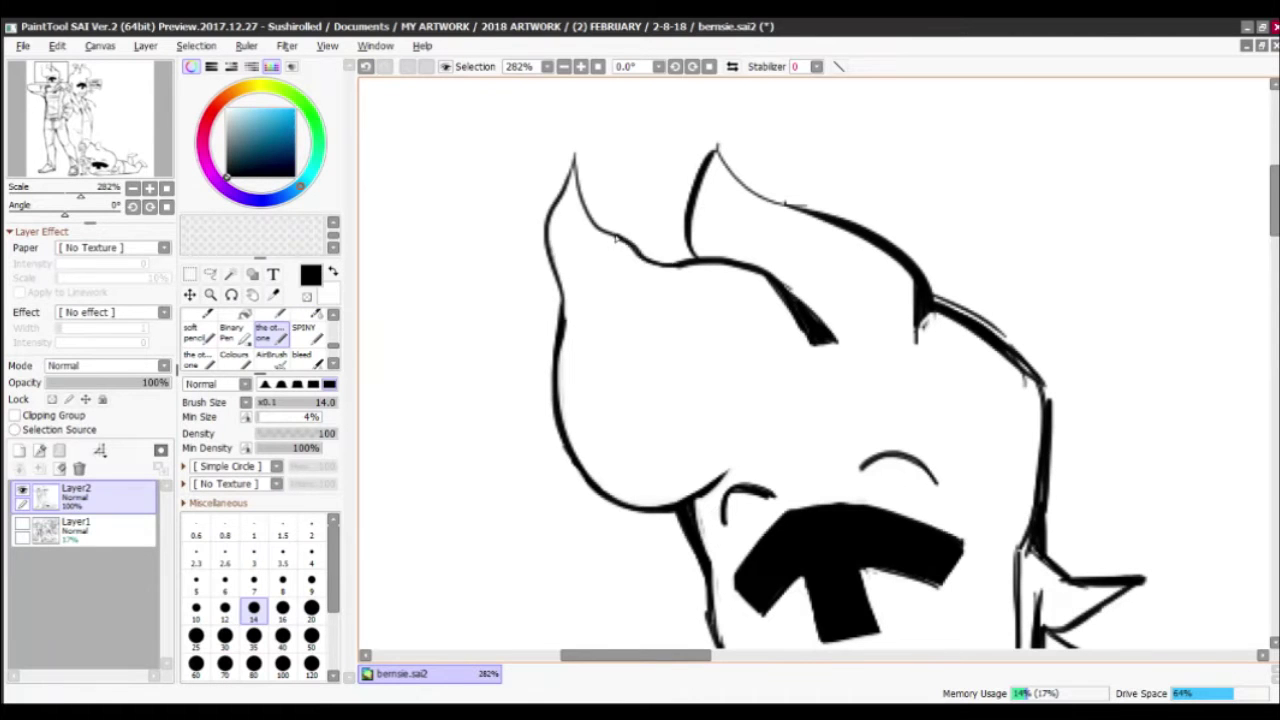
# Refine the inner curve of the left character's outer hair tip and ink small flame shards above it
pyautogui.moveTo(578, 165); pyautogui.dragTo(622, 242)
pyautogui.press('x')
pyautogui.press('x')
pyautogui.moveTo(594, 196)
pyautogui.mouseDown()
pyautogui.moveTo(646, 178)
pyautogui.moveTo(595, 196)
pyautogui.moveTo(590, 130)
pyautogui.mouseUp()
pyautogui.press('x')
pyautogui.moveTo(590, 130)
pyautogui.mouseDown()
pyautogui.moveTo(600, 200)
pyautogui.moveTo(624, 204)
pyautogui.mouseUp()
pyautogui.press('x')
pyautogui.scroll(-5, 690, 300)
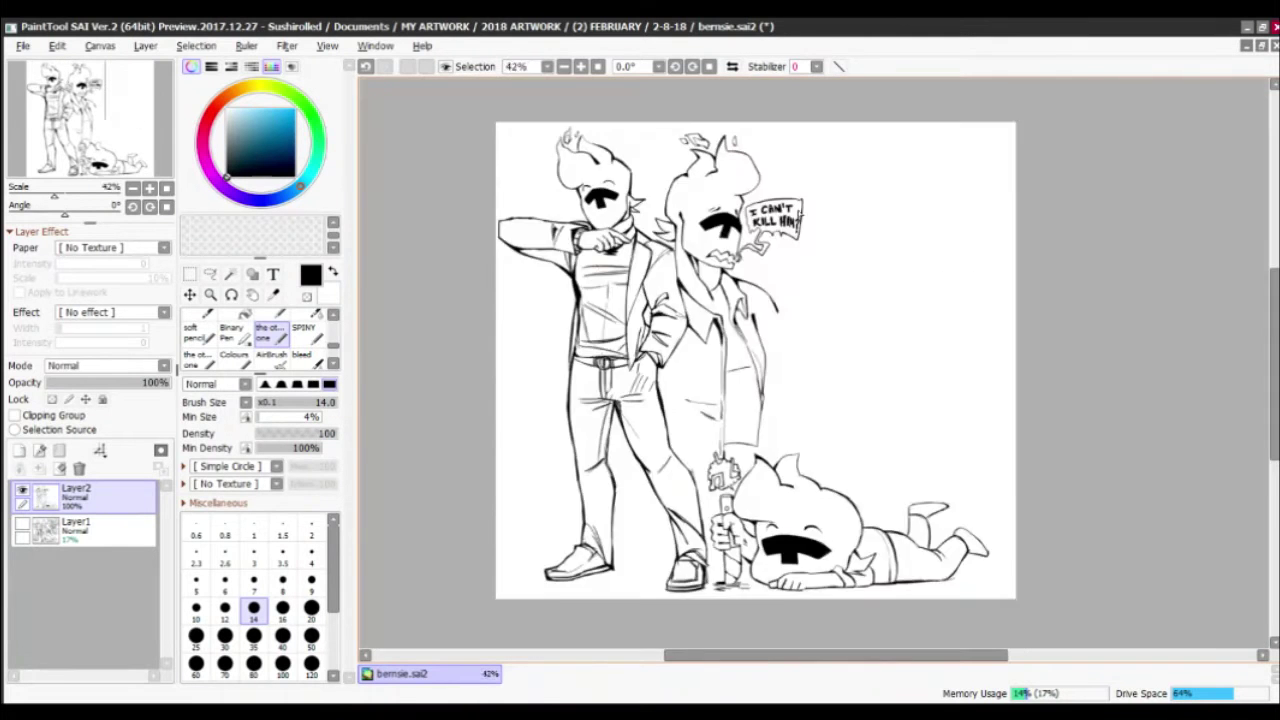
pyautogui.scroll(4, 690, 348)
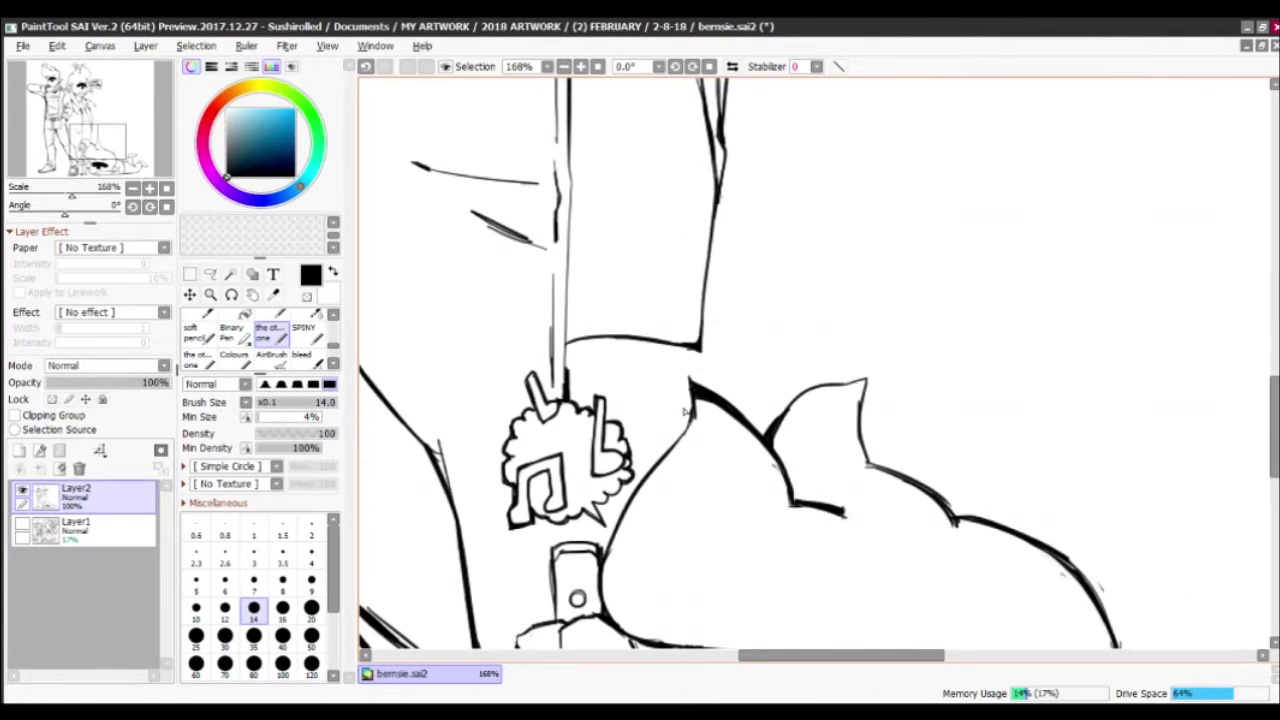
pyautogui.moveTo(815, 414); pyautogui.dragTo(670, 312)
pyautogui.scroll(-4, 690, 360)
pyautogui.scroll(1, 690, 360)
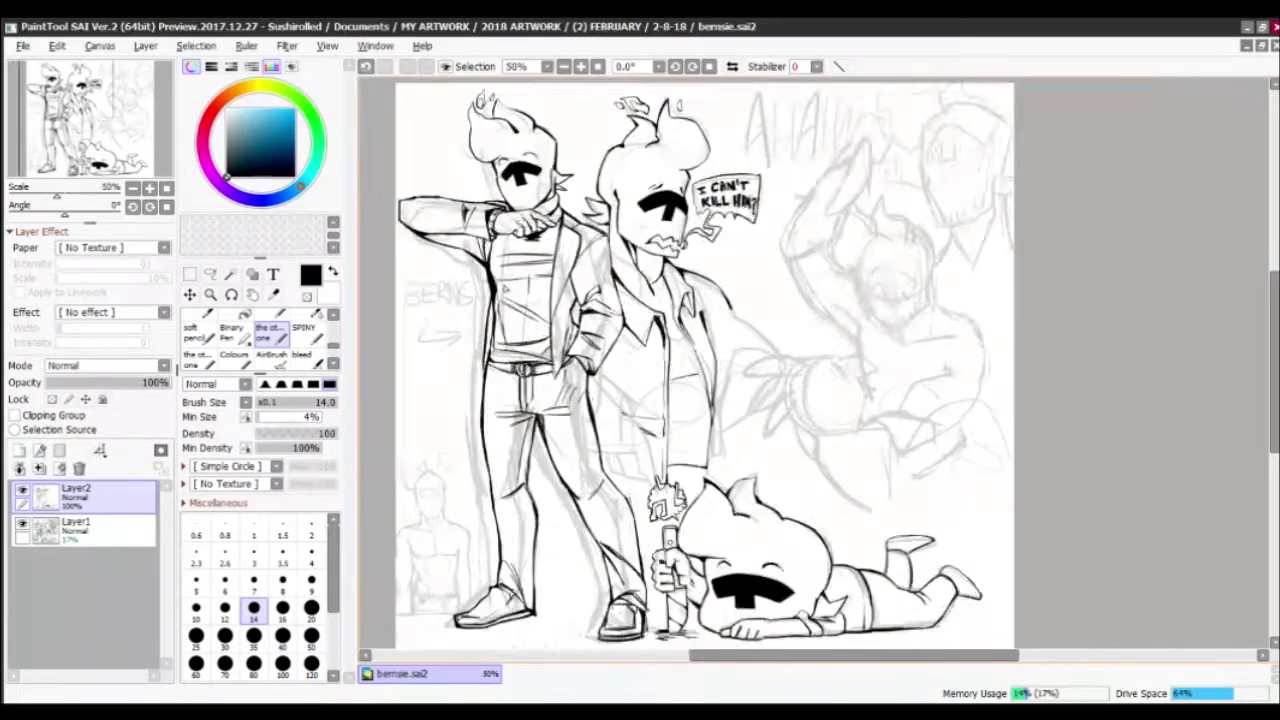
# Touch up the middle character's shirt hem corner and ink the outer sleeve edge toward the elbow, raising the brush size to 16
pyautogui.scroll(5, 600, 462)
pyautogui.moveTo(568, 444); pyautogui.dragTo(527, 452)
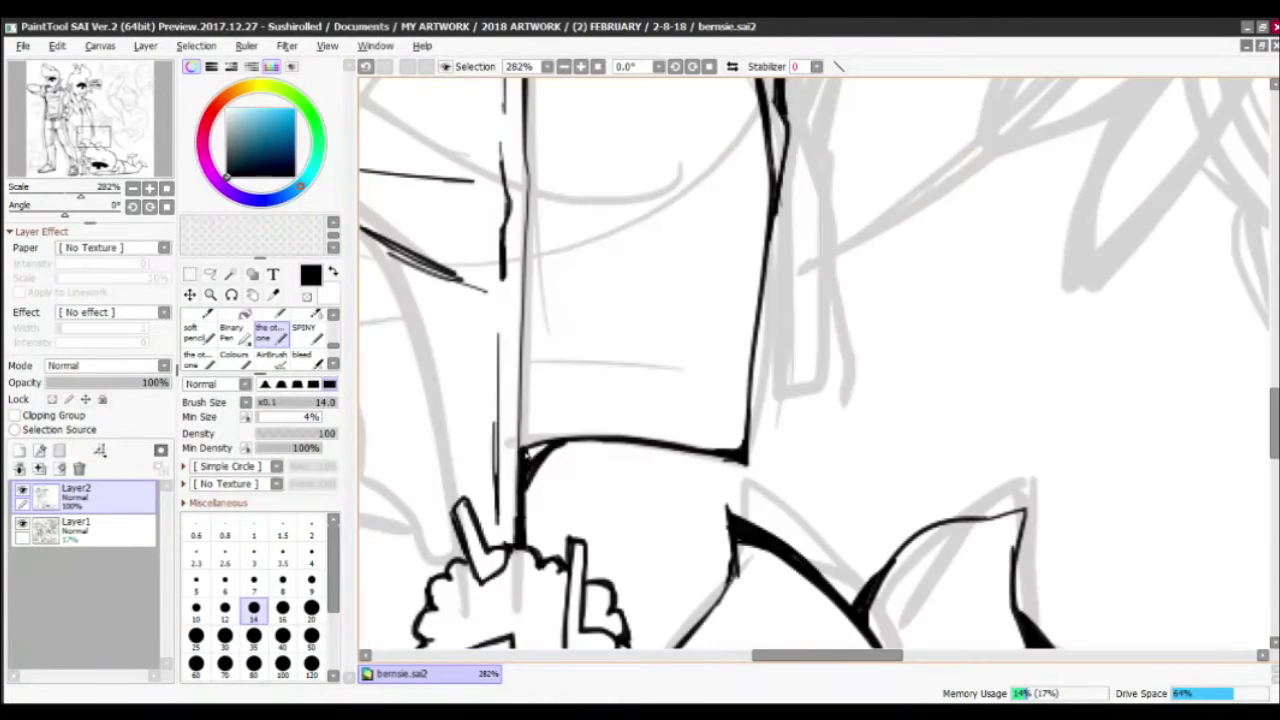
pyautogui.scroll(-4, 616, 403)
pyautogui.scroll(2, 597, 292)
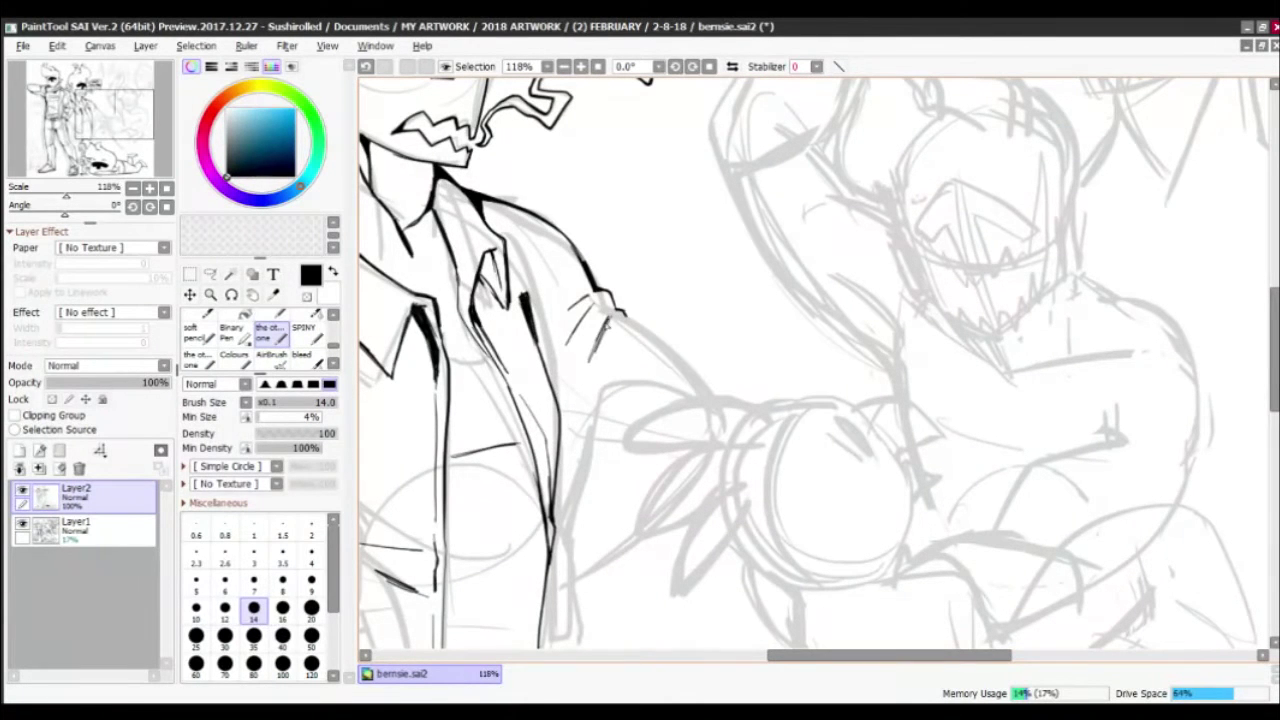
pyautogui.moveTo(622, 316)
pyautogui.mouseDown()
pyautogui.moveTo(645, 341)
pyautogui.moveTo(684, 360)
pyautogui.mouseUp()
pyautogui.press(']')
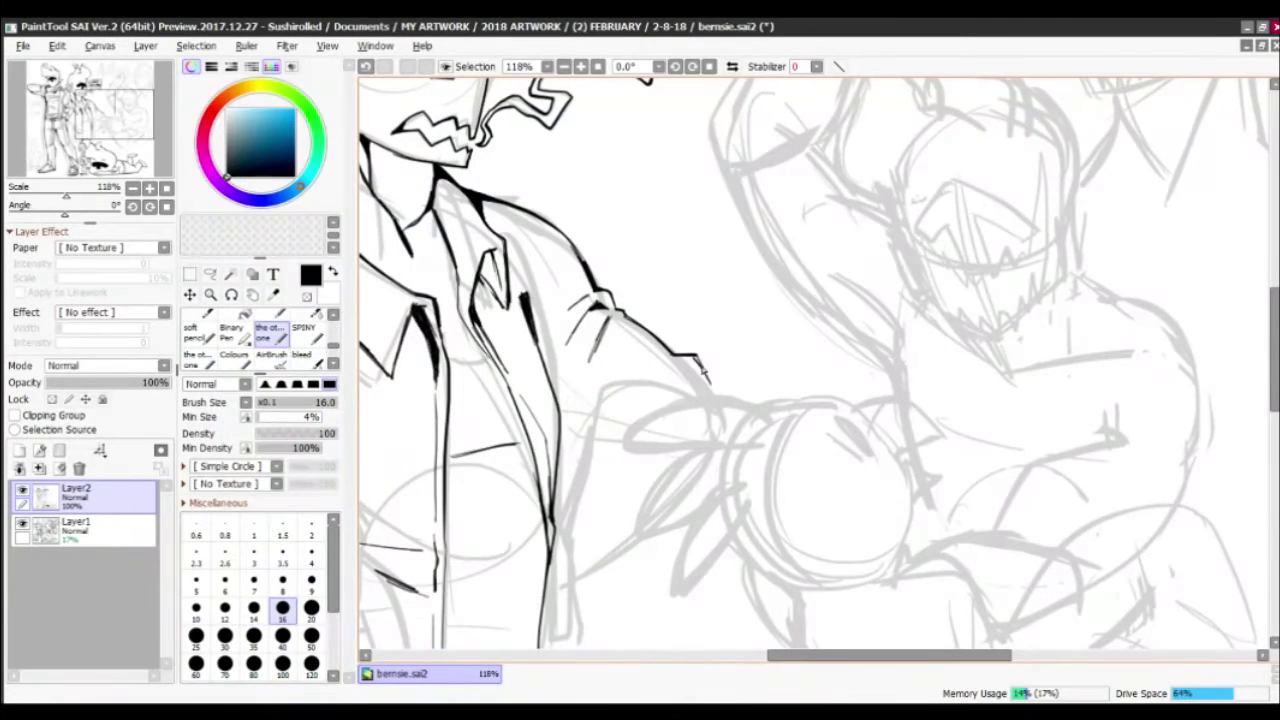
# Ink the rolled cuff and fabric folds of the middle character's outer sleeve
pyautogui.moveTo(718, 395)
pyautogui.mouseDown()
pyautogui.moveTo(612, 366)
pyautogui.moveTo(565, 433)
pyautogui.moveTo(572, 465)
pyautogui.mouseUp()
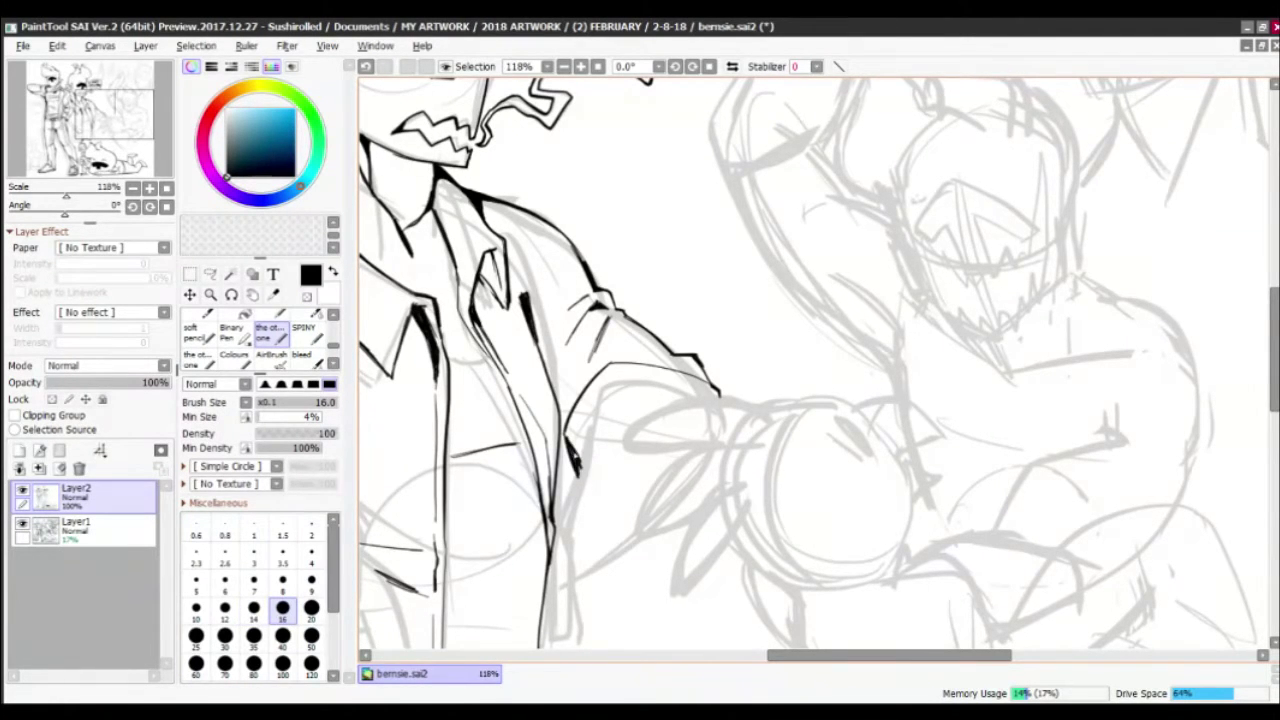
pyautogui.moveTo(566, 410); pyautogui.dragTo(612, 354)
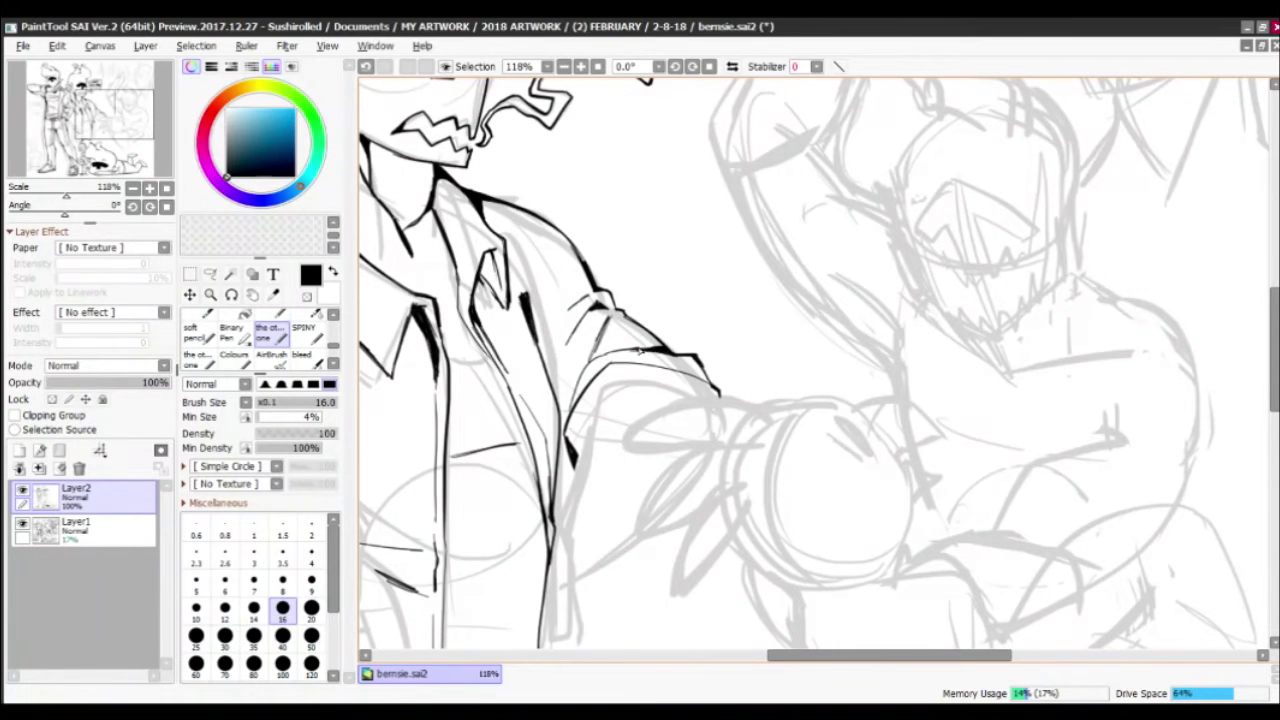
pyautogui.moveTo(577, 472)
pyautogui.mouseDown()
pyautogui.moveTo(609, 395)
pyautogui.moveTo(668, 395)
pyautogui.mouseUp()
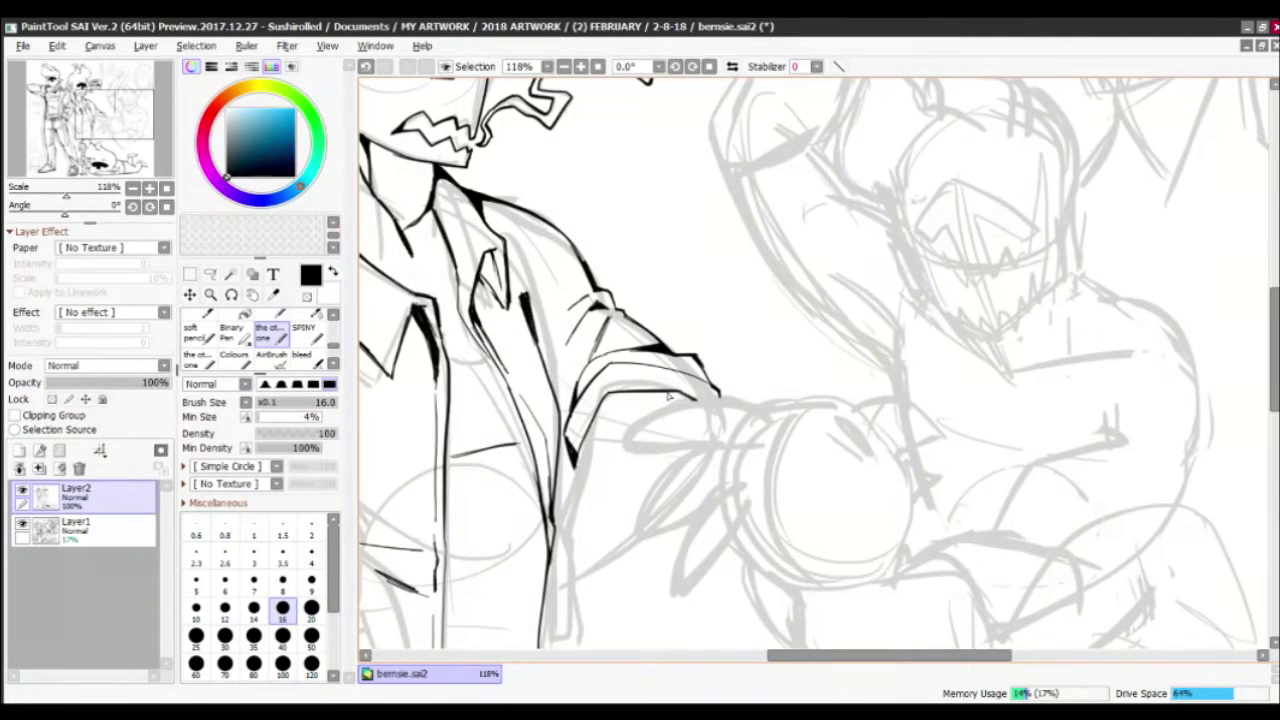
pyautogui.scroll(-5, 688, 403)
pyautogui.scroll(6, 648, 482)
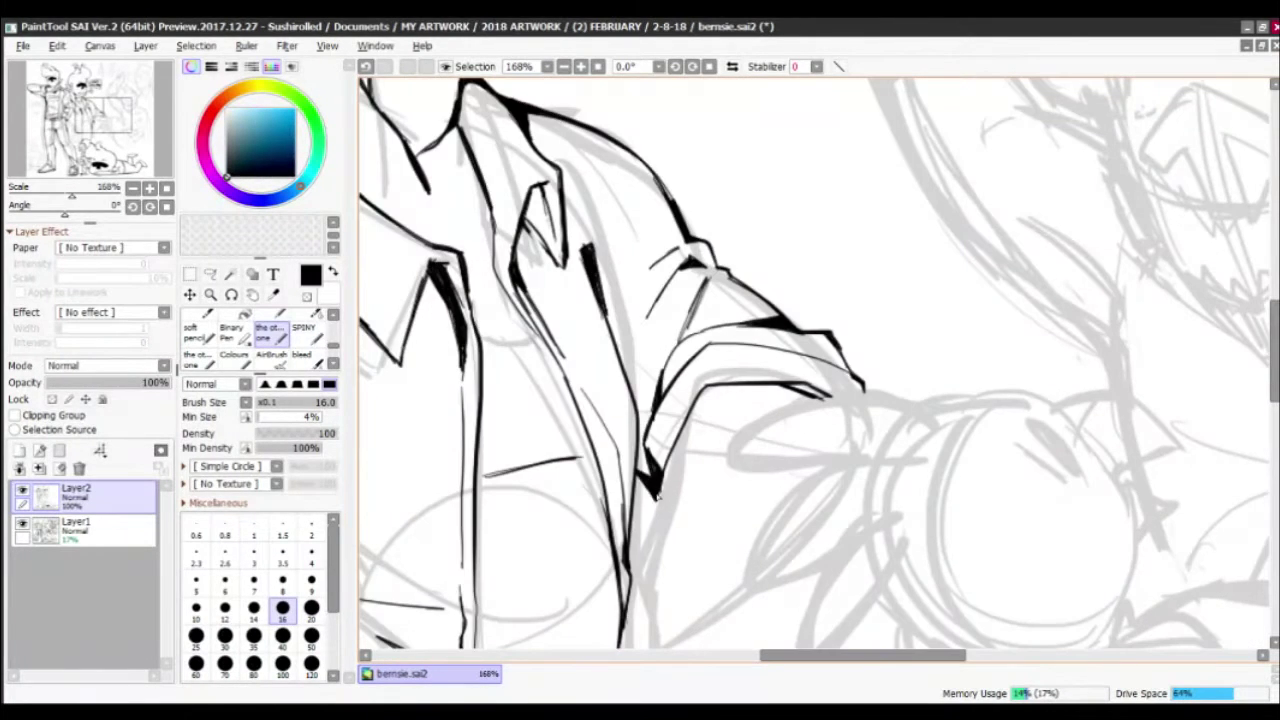
# Ink the curved undershirt neckline inside the middle character's open collar
pyautogui.moveTo(571, 363); pyautogui.dragTo(713, 420)
pyautogui.moveTo(677, 300); pyautogui.dragTo(727, 425)
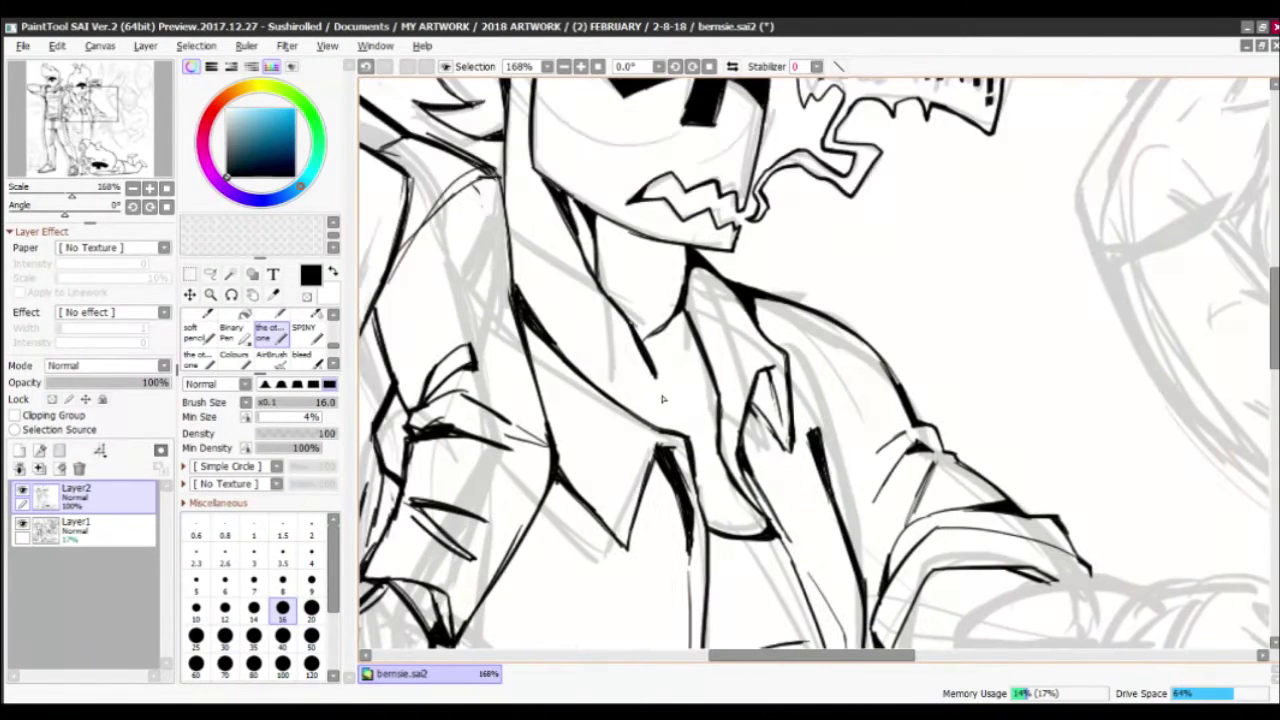
pyautogui.moveTo(712, 552)
pyautogui.mouseDown()
pyautogui.moveTo(649, 387)
pyautogui.moveTo(725, 378)
pyautogui.mouseUp()
pyautogui.scroll(-3, 774, 399)
# Ink pointed inner flame shapes inside the middle character's large hair curl and smaller hair tip
pyautogui.scroll(4, 650, 300)
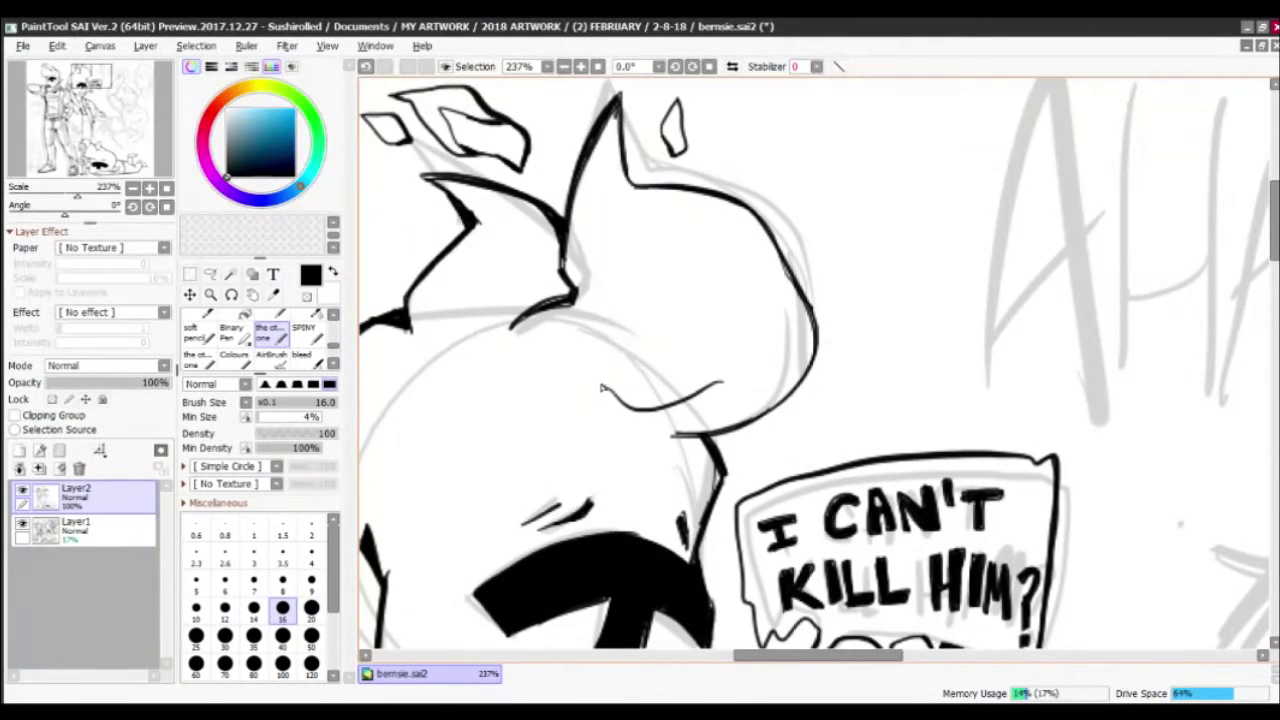
pyautogui.moveTo(645, 245); pyautogui.dragTo(727, 377)
pyautogui.moveTo(600, 380)
pyautogui.mouseDown()
pyautogui.moveTo(670, 328)
pyautogui.moveTo(615, 395)
pyautogui.moveTo(790, 415)
pyautogui.mouseUp()
pyautogui.moveTo(688, 245); pyautogui.dragTo(680, 336)
pyautogui.moveTo(690, 248)
pyautogui.mouseDown()
pyautogui.moveTo(677, 338)
pyautogui.moveTo(660, 262)
pyautogui.moveTo(672, 292)
pyautogui.mouseUp()
pyautogui.scroll(-5, 665, 300)
# Ink curved inner flame shapes and a small pointed one within the left character's hair
pyautogui.scroll(6, 665, 330)
pyautogui.moveTo(600, 495); pyautogui.dragTo(588, 466)
pyautogui.moveTo(475, 232); pyautogui.dragTo(575, 420)
pyautogui.moveTo(468, 156)
pyautogui.mouseDown()
pyautogui.moveTo(684, 322)
pyautogui.moveTo(530, 432)
pyautogui.mouseUp()
pyautogui.moveTo(700, 300); pyautogui.dragTo(612, 465)
pyautogui.moveTo(622, 264); pyautogui.dragTo(730, 385)
pyautogui.moveTo(668, 316); pyautogui.dragTo(728, 392)
pyautogui.moveTo(735, 325); pyautogui.dragTo(690, 394)
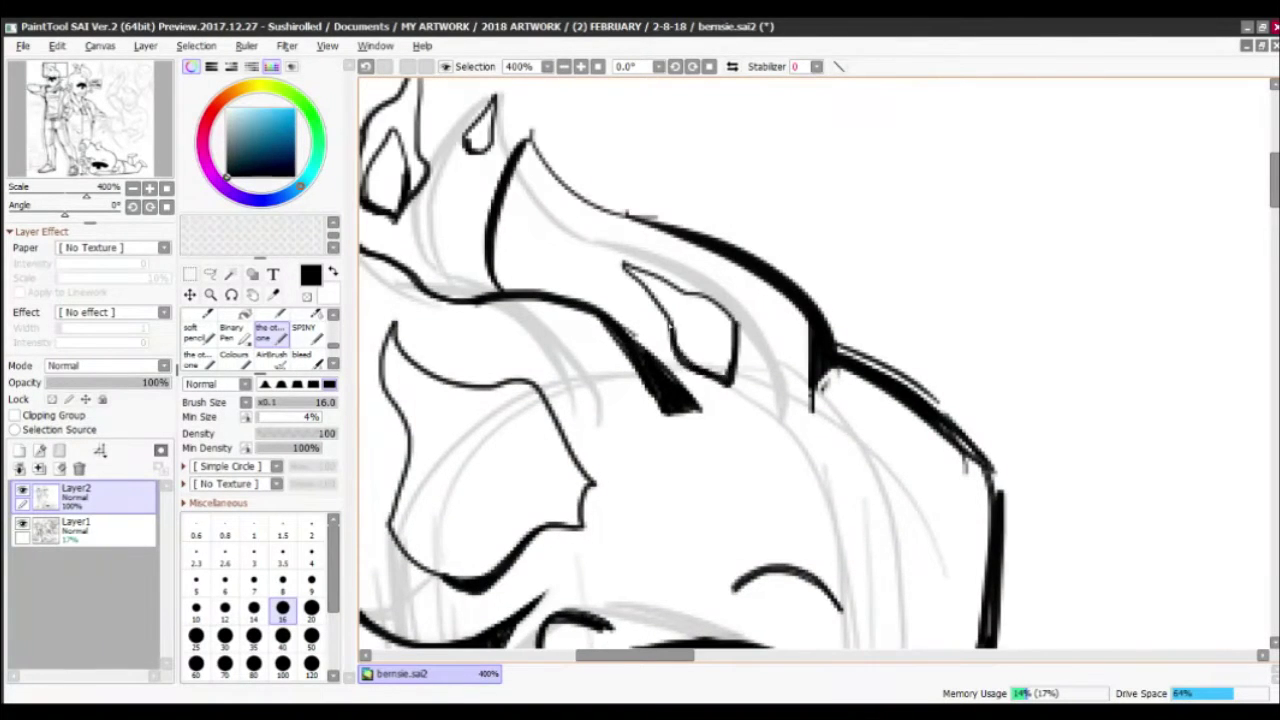
# Lasso the inner flame shape in the middle character's large hair curl and adjust it
pyautogui.scroll(-5, 800, 360)
pyautogui.scroll(4, 800, 360)
pyautogui.click(210, 274)
pyautogui.moveTo(620, 235); pyautogui.dragTo(700, 363)
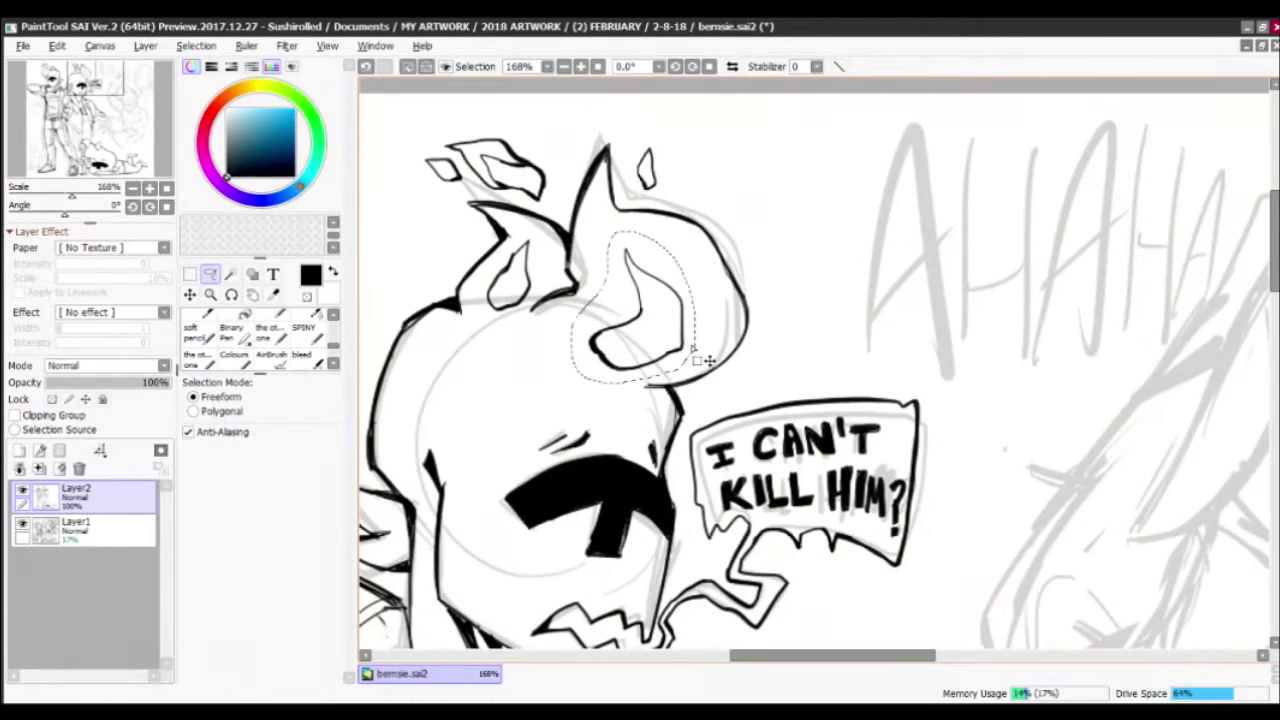
pyautogui.press('Delete')
# Ink an inner flame shape in each of the lying character's hair tips and compare the result with the Layer1 sketch
pyautogui.scroll(-4, 715, 391)
pyautogui.scroll(5, 715, 391)
pyautogui.click(268, 333)
pyautogui.moveTo(630, 226)
pyautogui.mouseDown()
pyautogui.moveTo(735, 380)
pyautogui.moveTo(610, 396)
pyautogui.moveTo(630, 226)
pyautogui.mouseUp()
pyautogui.moveTo(828, 262)
pyautogui.mouseDown()
pyautogui.moveTo(766, 203)
pyautogui.moveTo(830, 268)
pyautogui.mouseUp()
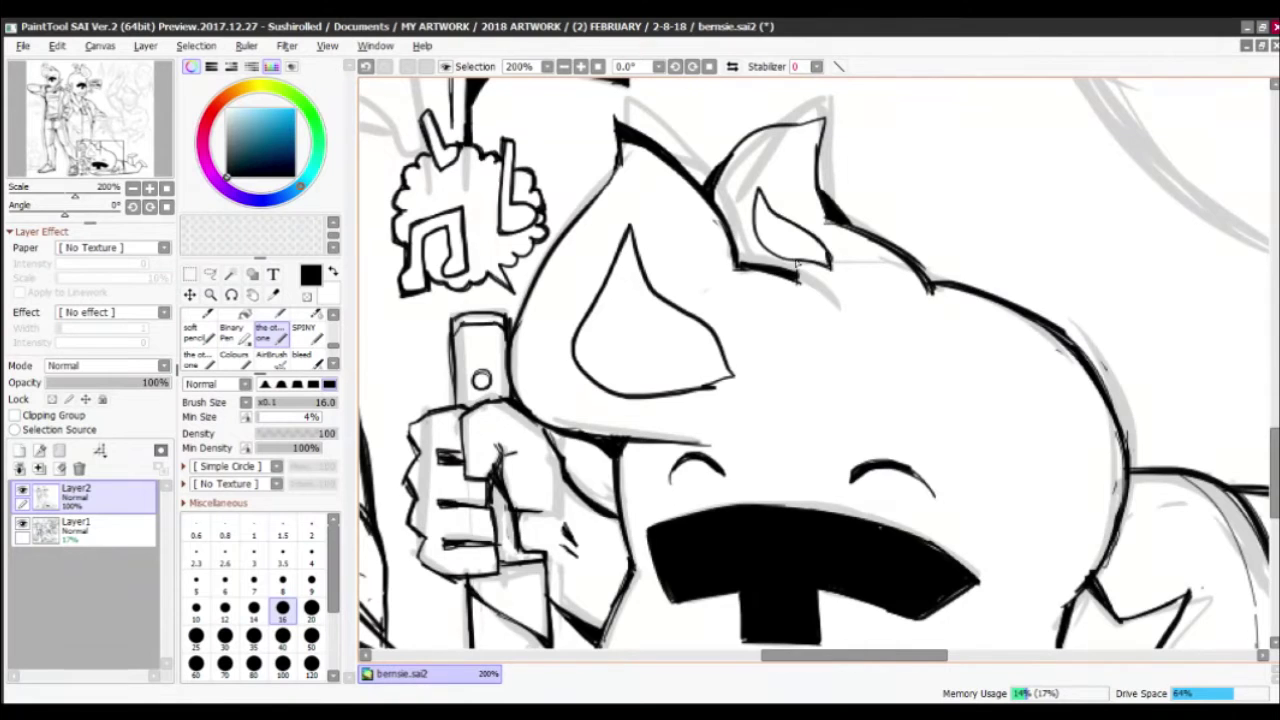
pyautogui.moveTo(760, 240); pyautogui.dragTo(800, 268)
pyautogui.scroll(-4, 800, 360)
pyautogui.scroll(2, 800, 360)
pyautogui.click(21, 525)
pyautogui.click(21, 525)
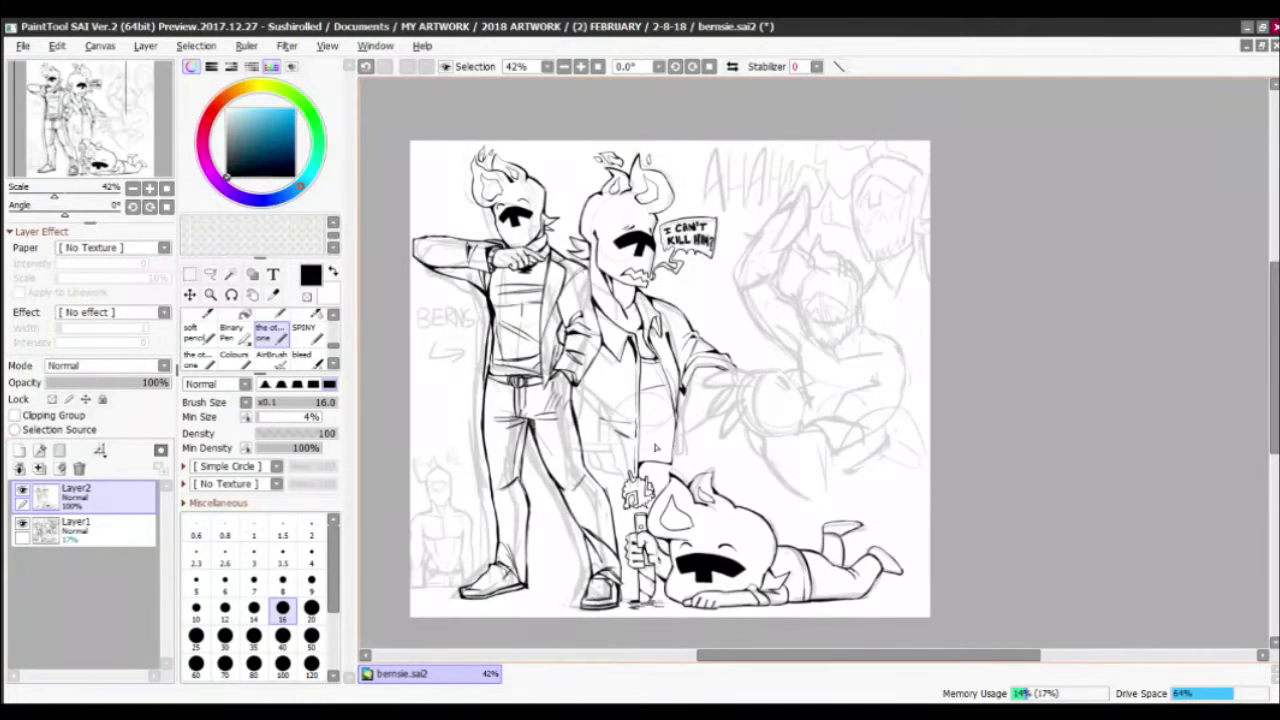
# Ink the middle character's bent forearm with a heavy elbow edge and a crease line running toward the hip
pyautogui.scroll(5, 595, 413)
pyautogui.moveTo(642, 490)
pyautogui.mouseDown()
pyautogui.moveTo(710, 430)
pyautogui.moveTo(808, 288)
pyautogui.moveTo(790, 370)
pyautogui.moveTo(814, 285)
pyautogui.moveTo(768, 405)
pyautogui.mouseUp()
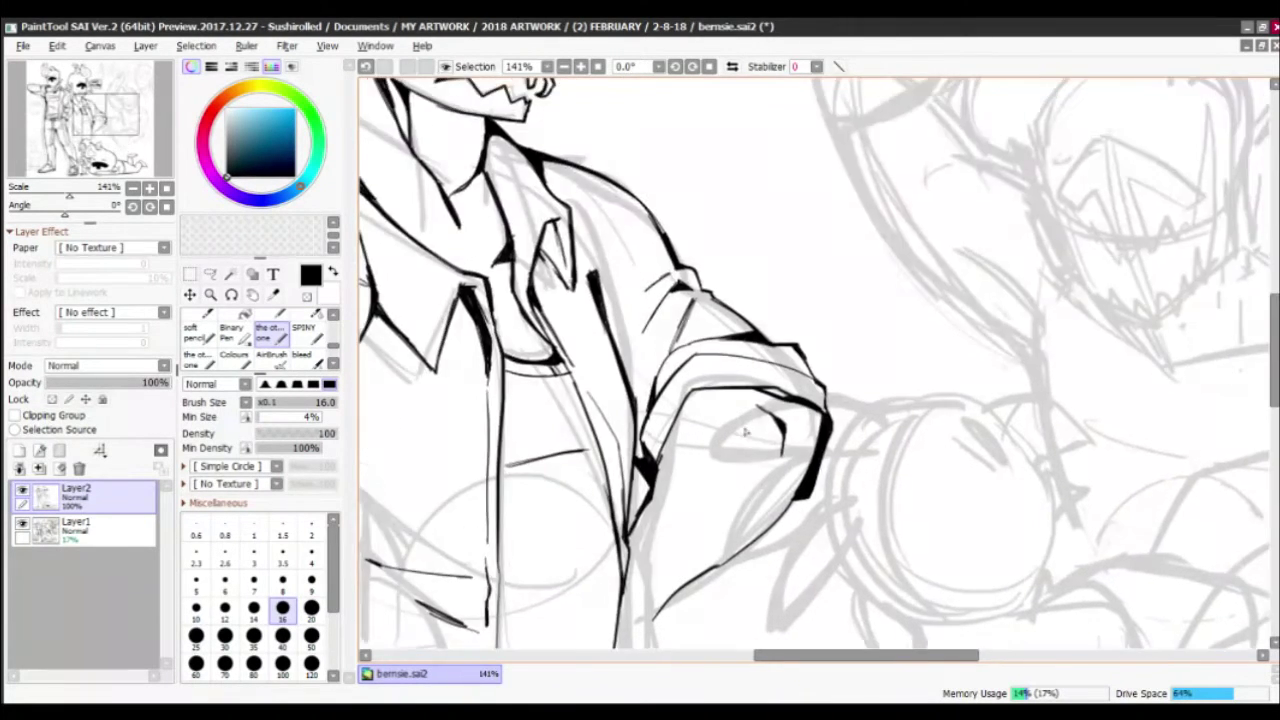
pyautogui.scroll(-5, 788, 438)
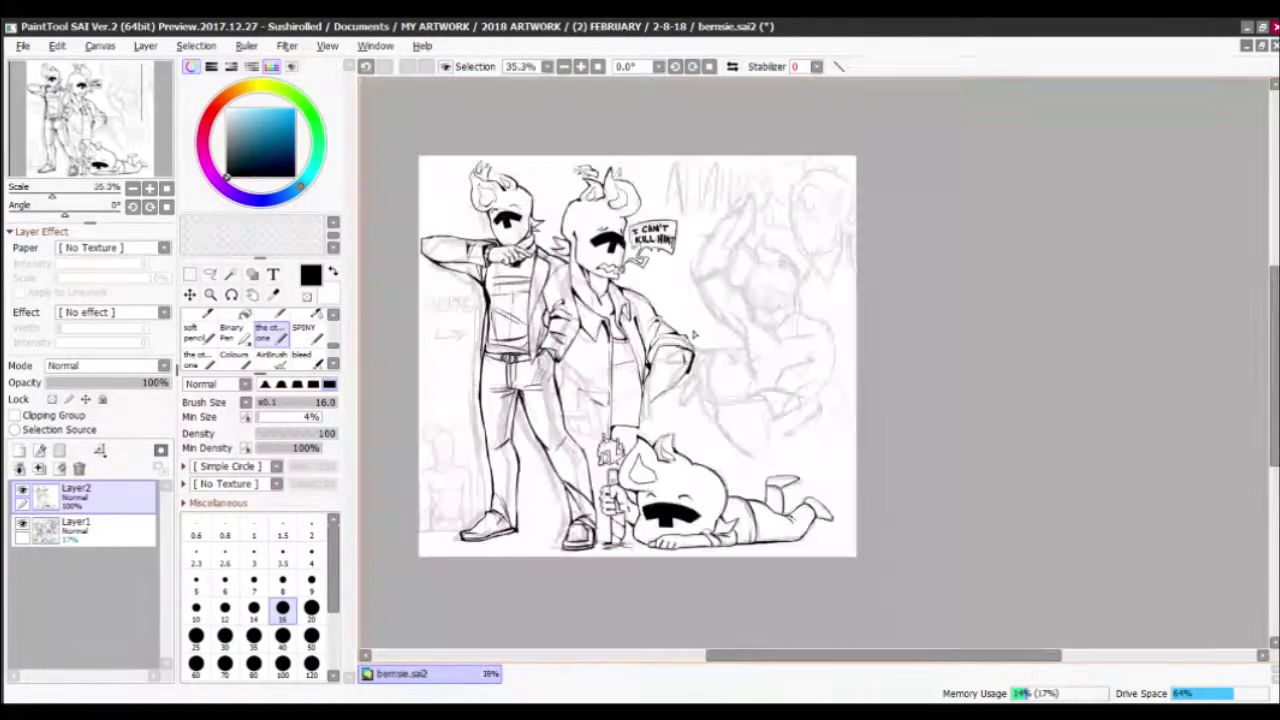
pyautogui.scroll(6, 502, 424)
pyautogui.moveTo(658, 362); pyautogui.dragTo(662, 478)
pyautogui.moveTo(650, 206); pyautogui.dragTo(626, 262)
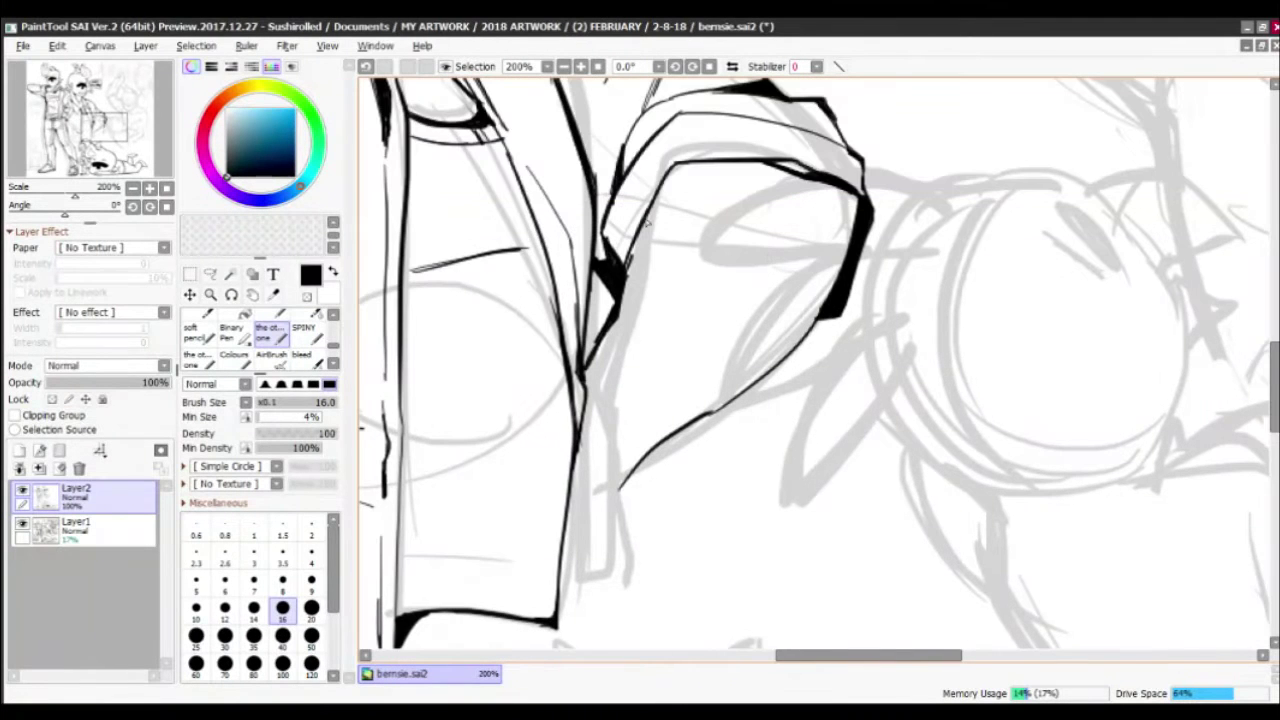
pyautogui.moveTo(705, 185); pyautogui.dragTo(590, 380)
pyautogui.moveTo(677, 165)
pyautogui.mouseDown()
pyautogui.moveTo(703, 198)
pyautogui.moveTo(703, 402)
pyautogui.mouseUp()
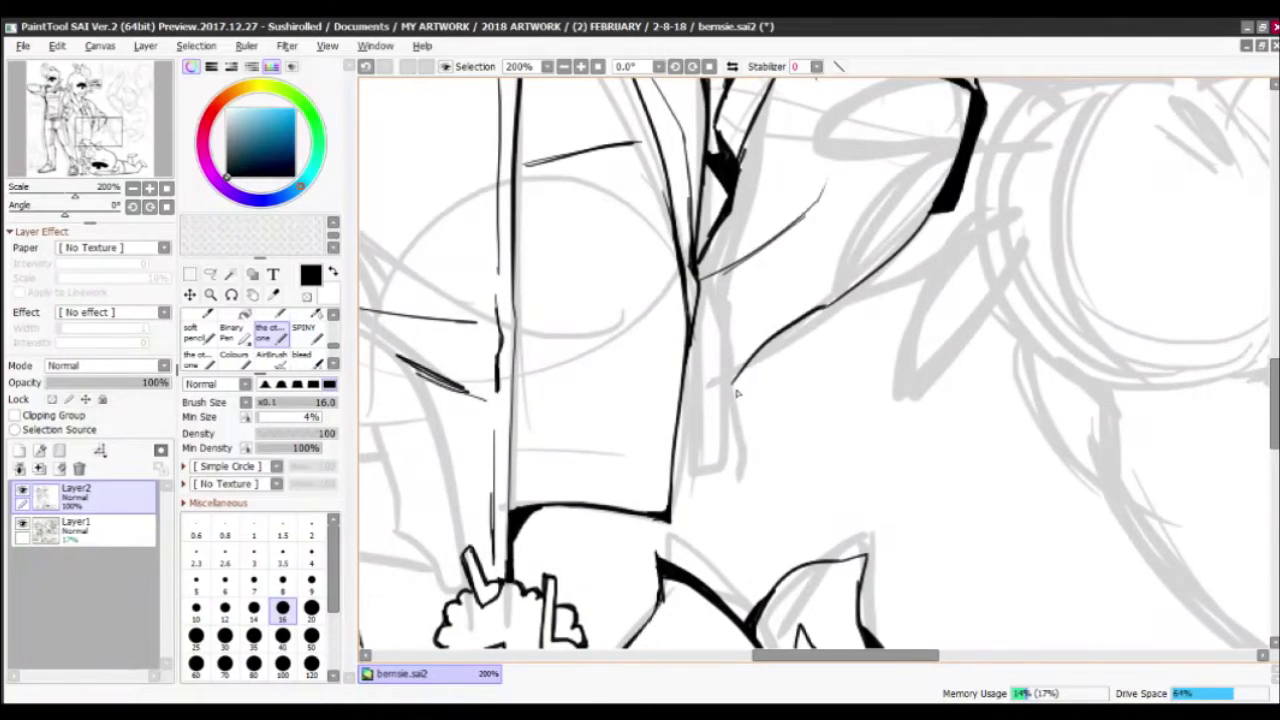
# Ink the tapered lower jacket edge beneath the middle character's bent arm and erase the old side line around it
pyautogui.moveTo(693, 314)
pyautogui.mouseDown()
pyautogui.moveTo(645, 490)
pyautogui.moveTo(672, 478)
pyautogui.moveTo(728, 356)
pyautogui.mouseUp()
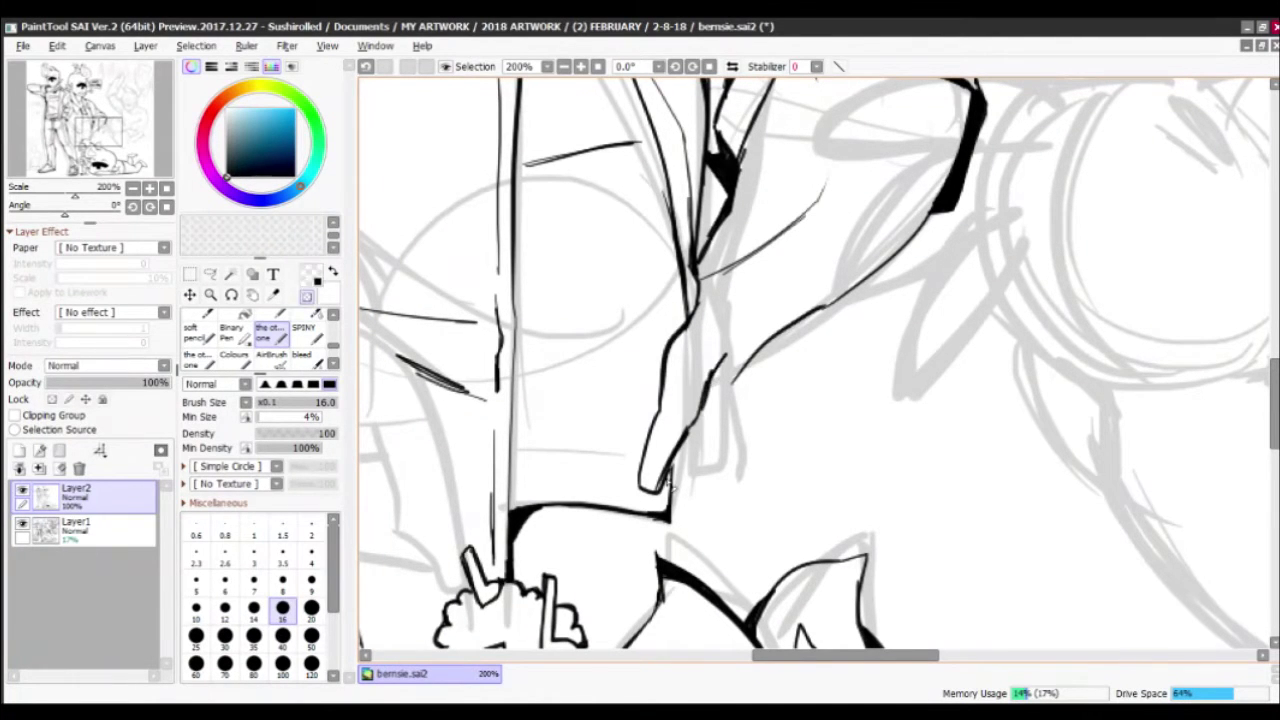
pyautogui.scroll(-4, 655, 478)
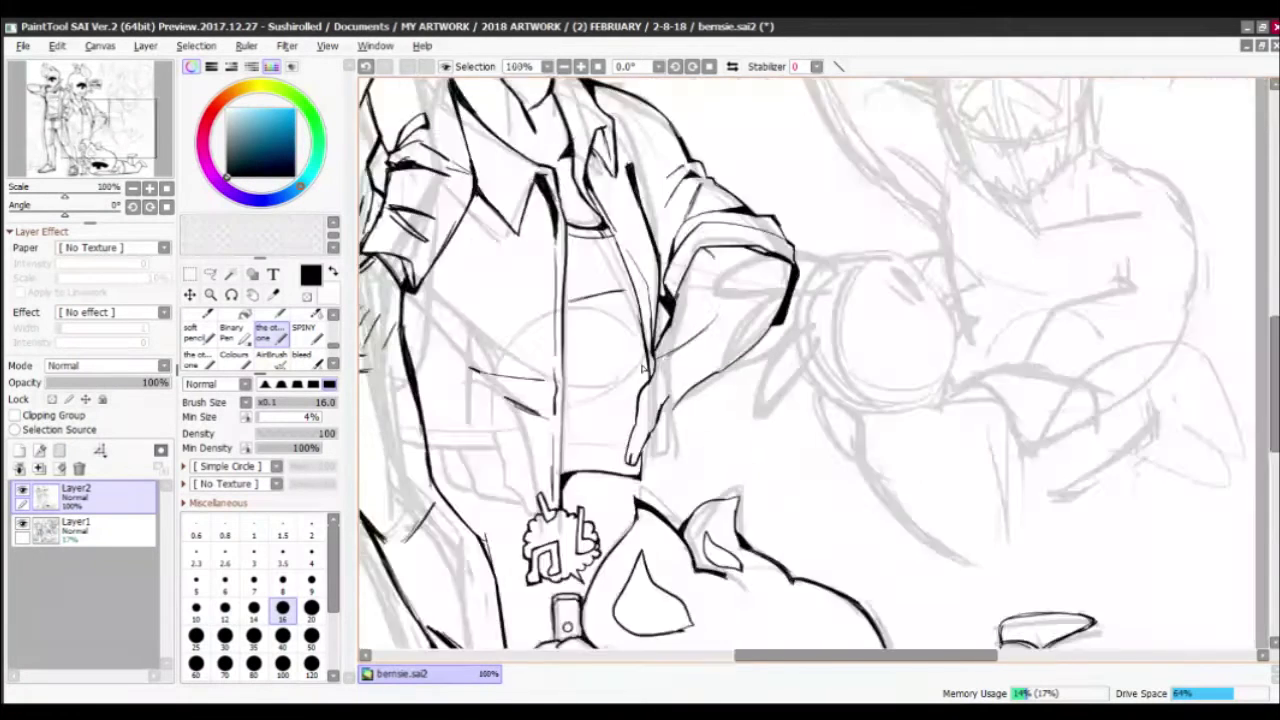
pyautogui.scroll(3, 660, 400)
pyautogui.moveTo(697, 432)
pyautogui.mouseDown()
pyautogui.moveTo(686, 496)
pyautogui.moveTo(645, 575)
pyautogui.mouseUp()
pyautogui.moveTo(650, 548); pyautogui.dragTo(686, 473)
# Rework the jacket flap below the middle character's bent arm, alternating erasing and inking to extend its edge
pyautogui.press('-')
pyautogui.moveTo(648, 520)
pyautogui.mouseDown()
pyautogui.moveTo(648, 570)
pyautogui.moveTo(660, 530)
pyautogui.mouseUp()
pyautogui.press('-')
pyautogui.press('-')
pyautogui.moveTo(690, 480); pyautogui.dragTo(656, 548)
pyautogui.press('-')
pyautogui.moveTo(700, 435); pyautogui.dragTo(658, 538)
pyautogui.press('-')
pyautogui.moveTo(660, 480)
pyautogui.mouseDown()
pyautogui.moveTo(676, 430)
pyautogui.moveTo(688, 508)
pyautogui.mouseUp()
# Clean up and re-ink the jacket flap's bottom end above the lying character's hair, and check it in the mirrored view
pyautogui.scroll(-4, 700, 450)
pyautogui.scroll(2, 820, 562)
pyautogui.moveTo(685, 452); pyautogui.dragTo(694, 534)
pyautogui.press('-')
pyautogui.moveTo(680, 530); pyautogui.dragTo(692, 544)
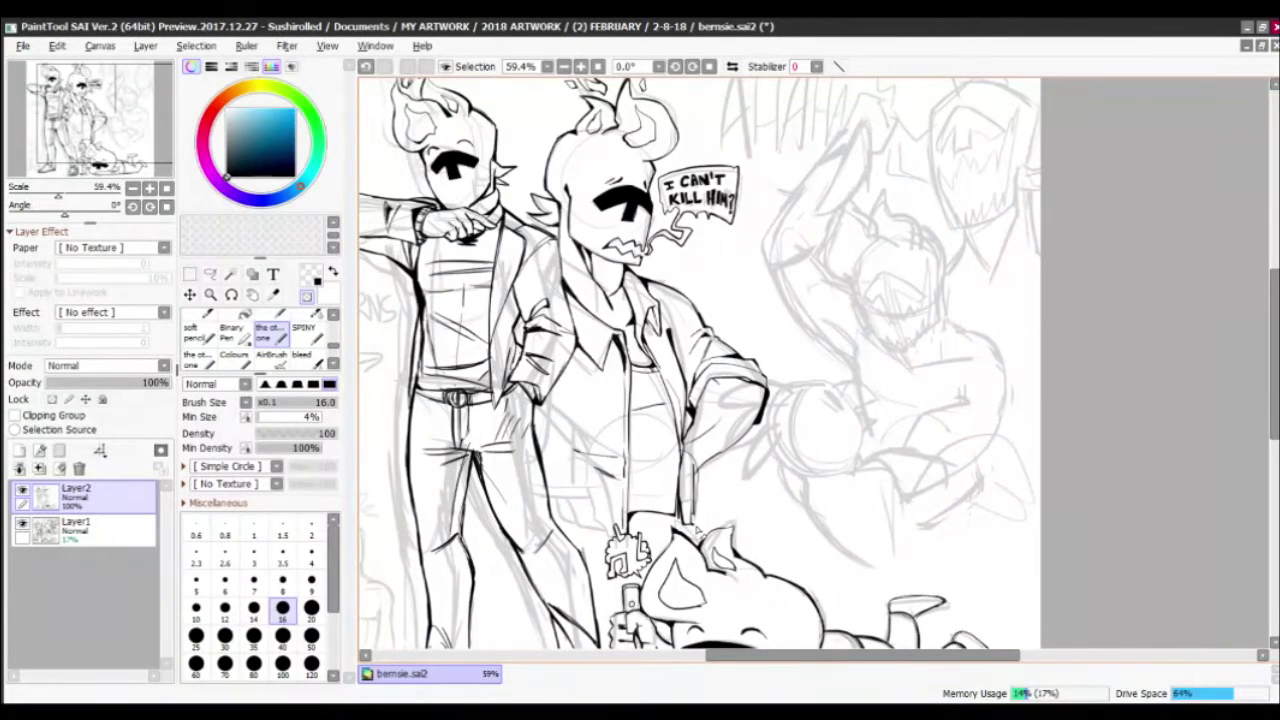
pyautogui.press('-')
pyautogui.moveTo(695, 460); pyautogui.dragTo(703, 510)
pyautogui.press('-')
pyautogui.moveTo(692, 498); pyautogui.dragTo(704, 518)
pyautogui.press('-')
pyautogui.moveTo(692, 474); pyautogui.dragTo(706, 522)
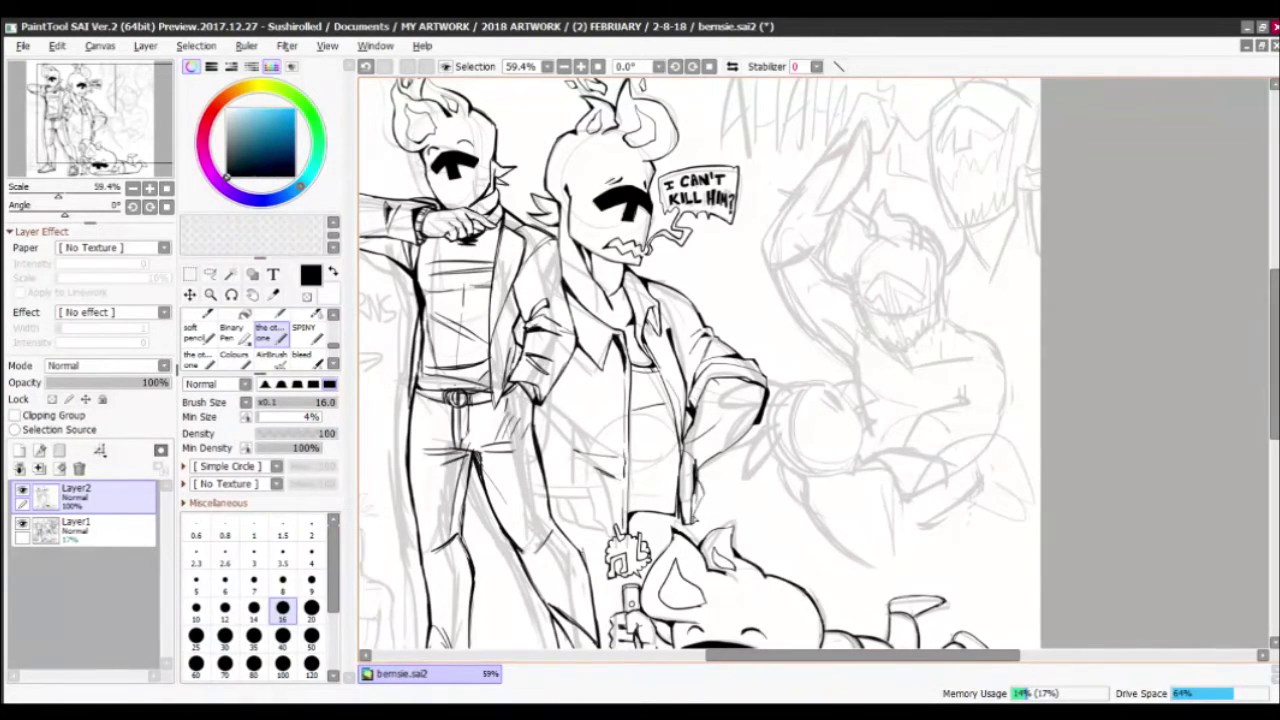
pyautogui.press('h')
pyautogui.press('h')
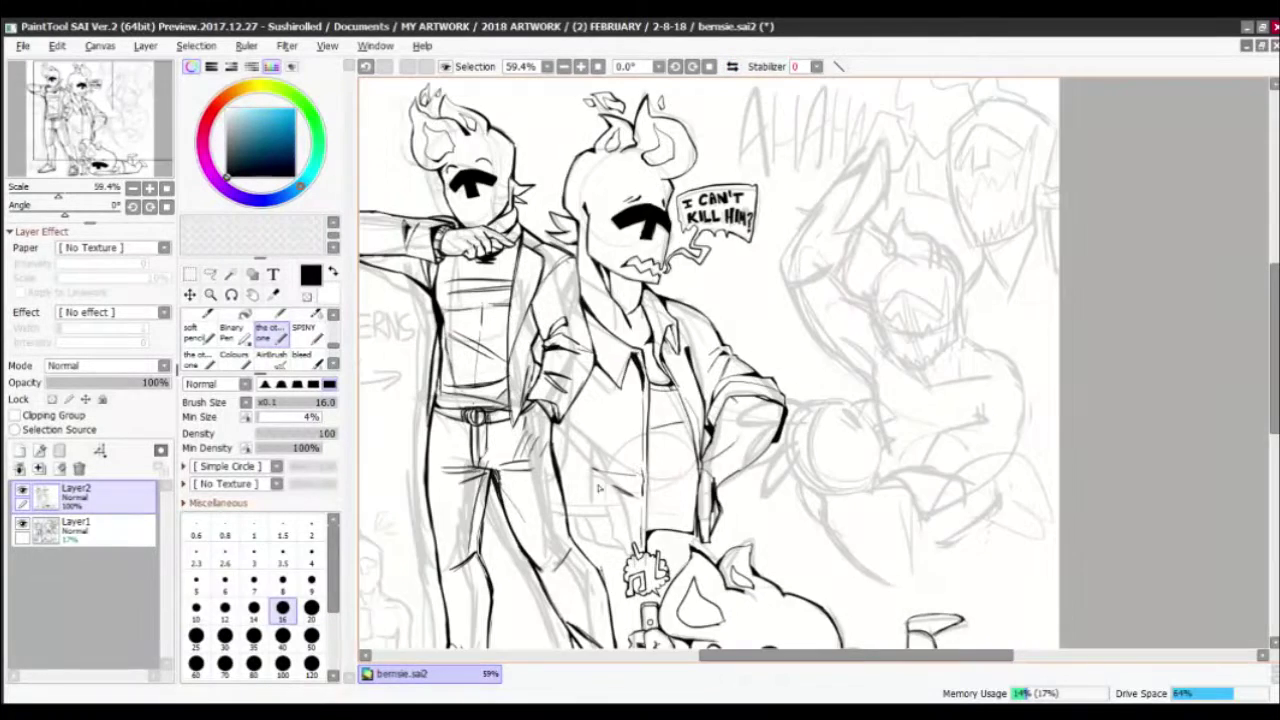
# Ink the middle character's inner jacket side line below the left character's elbow and trim its upper end
pyautogui.hotkey('ctrl', '+')
pyautogui.moveTo(592, 198); pyautogui.dragTo(584, 338)
pyautogui.hotkey('ctrl', 'z')
pyautogui.moveTo(588, 262); pyautogui.dragTo(600, 496)
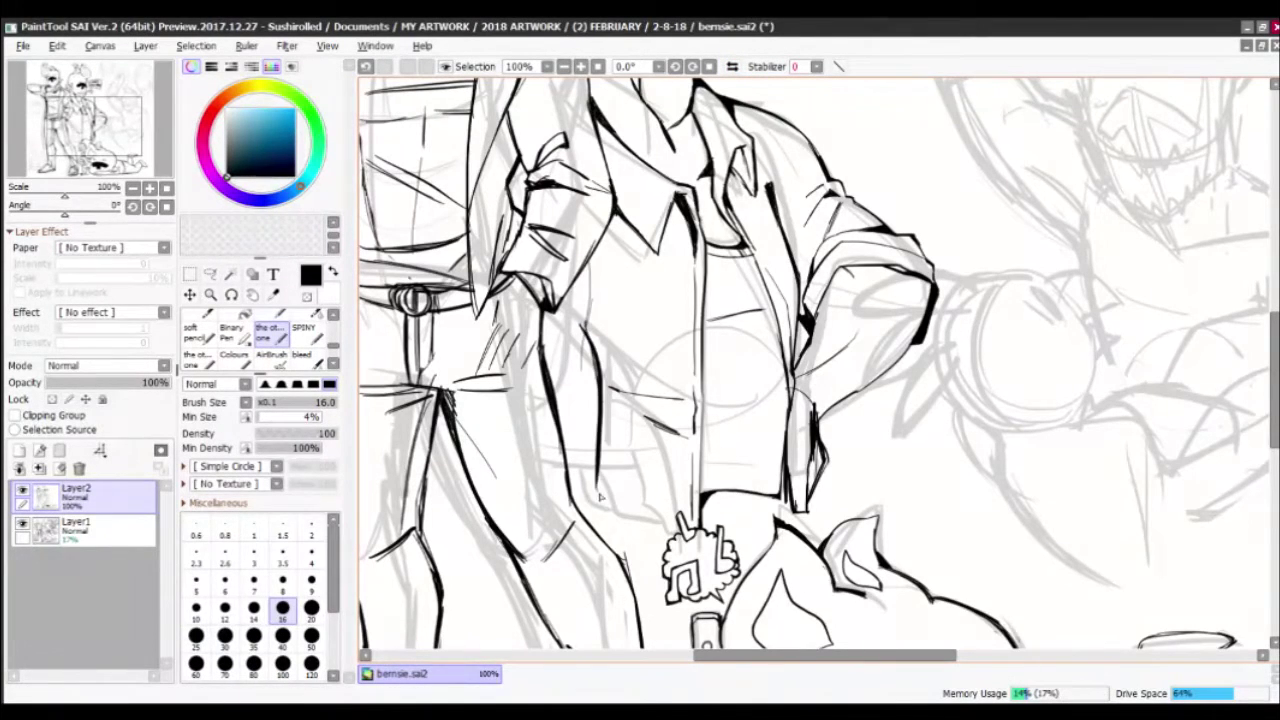
pyautogui.press('-')
pyautogui.moveTo(584, 292); pyautogui.dragTo(586, 332)
pyautogui.press('-')
pyautogui.moveTo(606, 240); pyautogui.dragTo(592, 300)
# Extend the middle character's jacket side line down to the hem and ink the hem across to the knife tip
pyautogui.press('-')
pyautogui.press('-')
pyautogui.moveTo(690, 526)
pyautogui.mouseDown()
pyautogui.moveTo(606, 536)
pyautogui.moveTo(690, 534)
pyautogui.mouseUp()
pyautogui.press('-')
pyautogui.press('-')
pyautogui.moveTo(628, 518); pyautogui.dragTo(592, 532)
pyautogui.moveTo(587, 360); pyautogui.dragTo(612, 432)
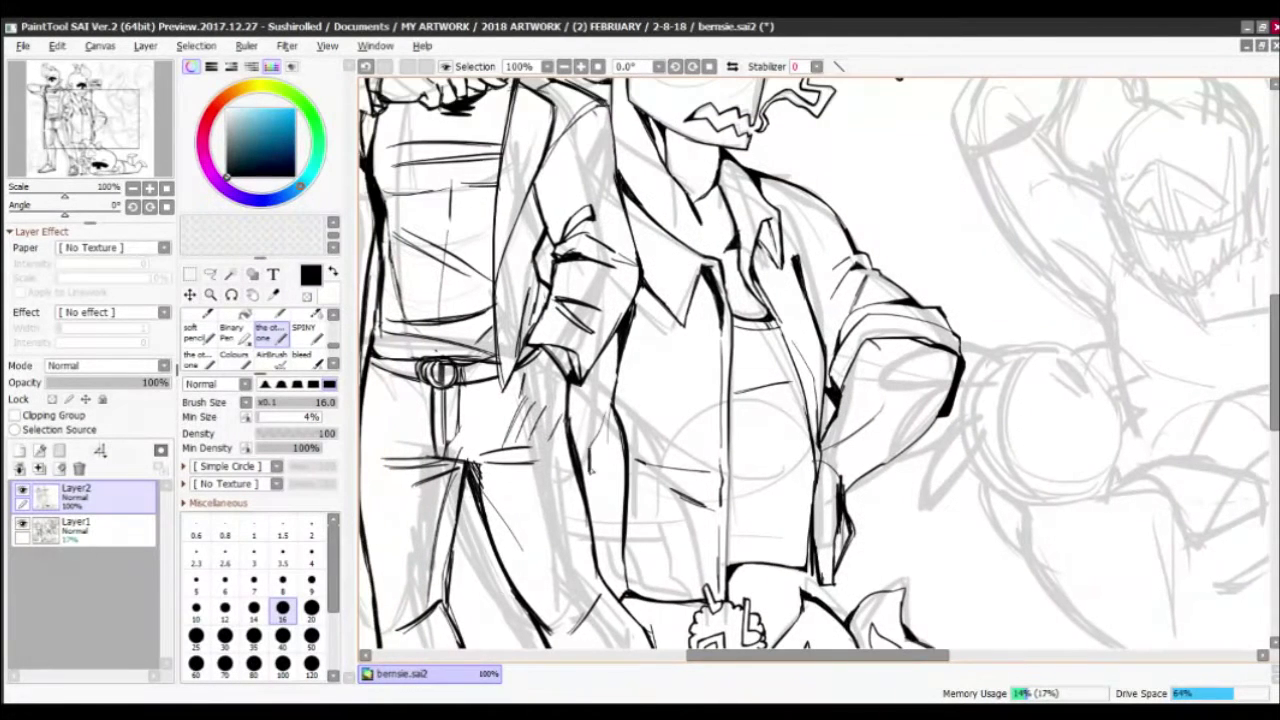
# Ink the middle character's sleeve showing behind the left character's rolled cuff, and clean up the overlapping lines
pyautogui.press('-')
pyautogui.moveTo(622, 336)
pyautogui.mouseDown()
pyautogui.moveTo(608, 414)
pyautogui.moveTo(616, 376)
pyautogui.mouseUp()
pyautogui.press('-')
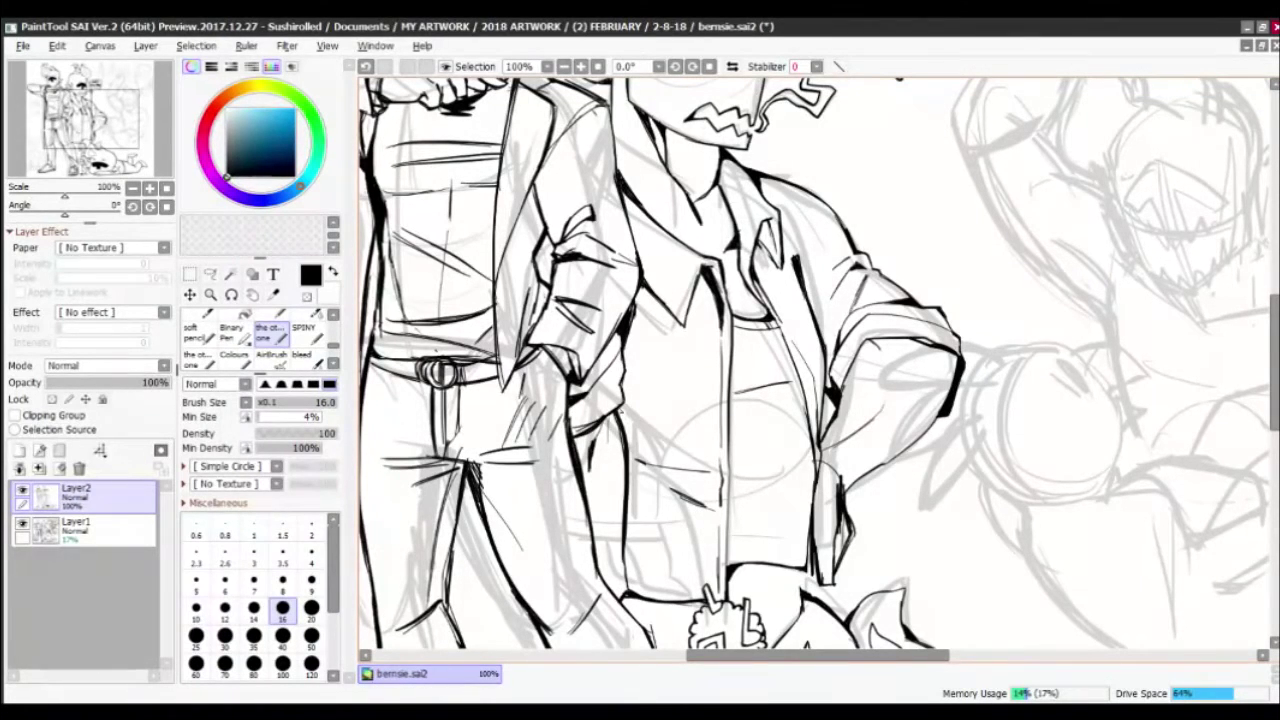
pyautogui.press('-')
pyautogui.moveTo(625, 335); pyautogui.dragTo(630, 380)
pyautogui.press('-')
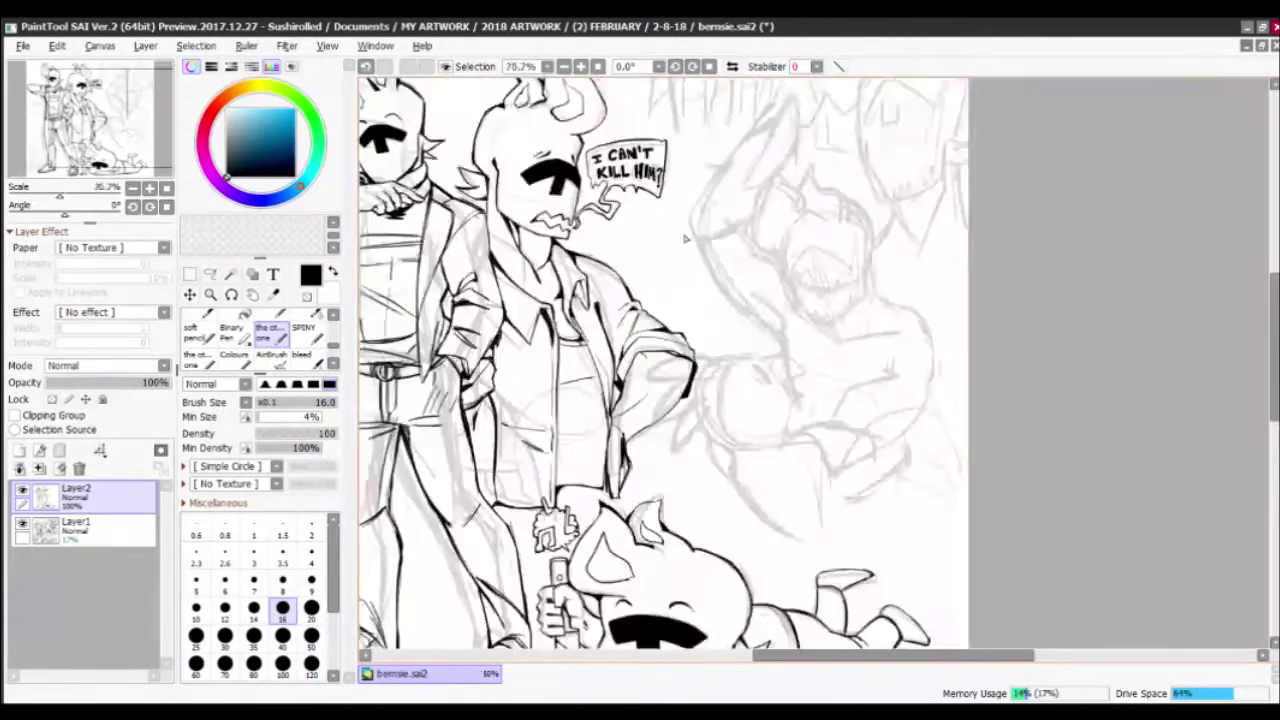
# Fill the gap behind the left character's elbow with solid black shadow and hatched strokes onto the middle character's jacket
pyautogui.scroll(-2, 642, 387)
pyautogui.scroll(2, 642, 387)
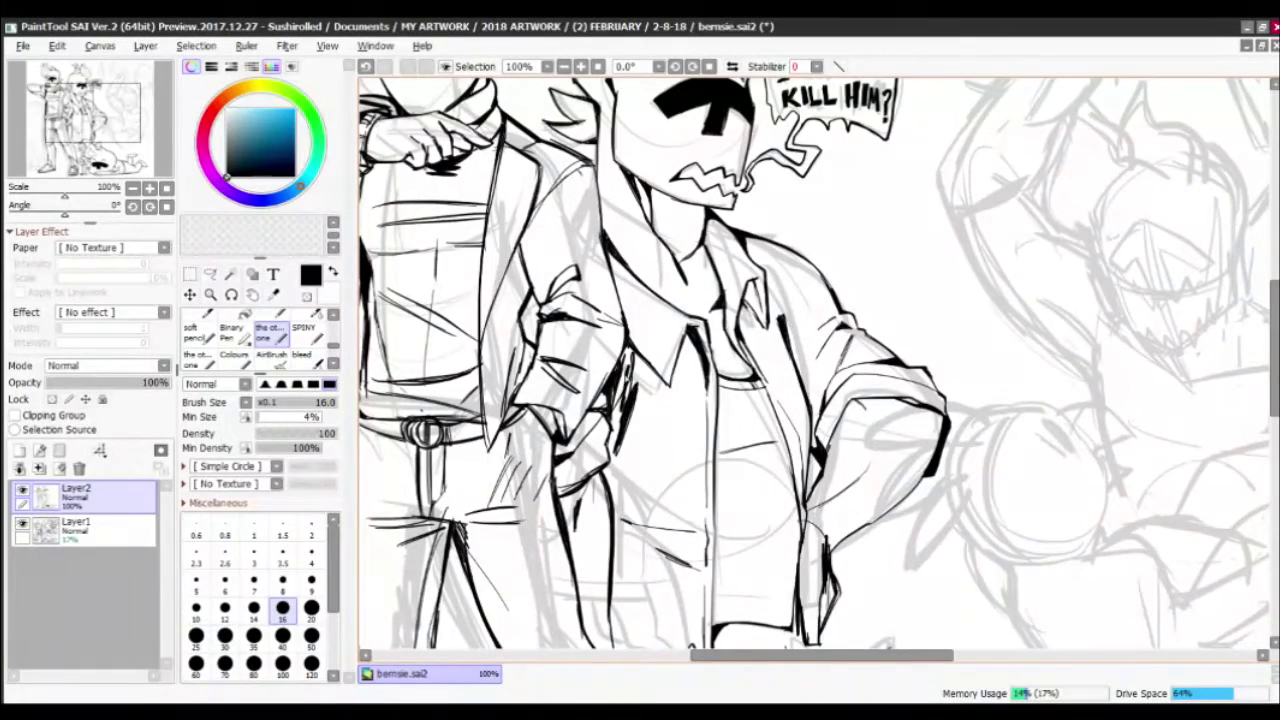
pyautogui.scroll(-3, 635, 370)
pyautogui.scroll(3, 490, 348)
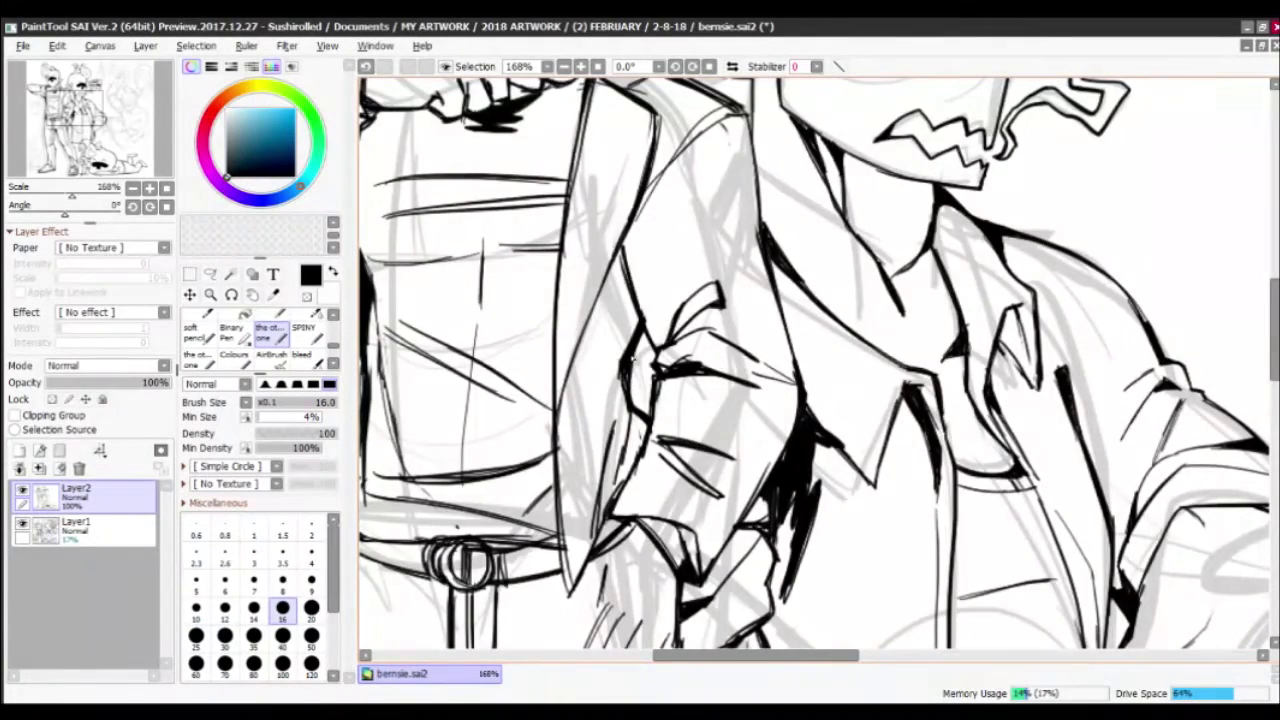
pyautogui.scroll(-4, 640, 370)
# Hide the Layer1 sketch, thicken the black accent on the middle character's jacket flap and tidy the lines around it
pyautogui.scroll(1, 640, 370)
pyautogui.scroll(3, 570, 410)
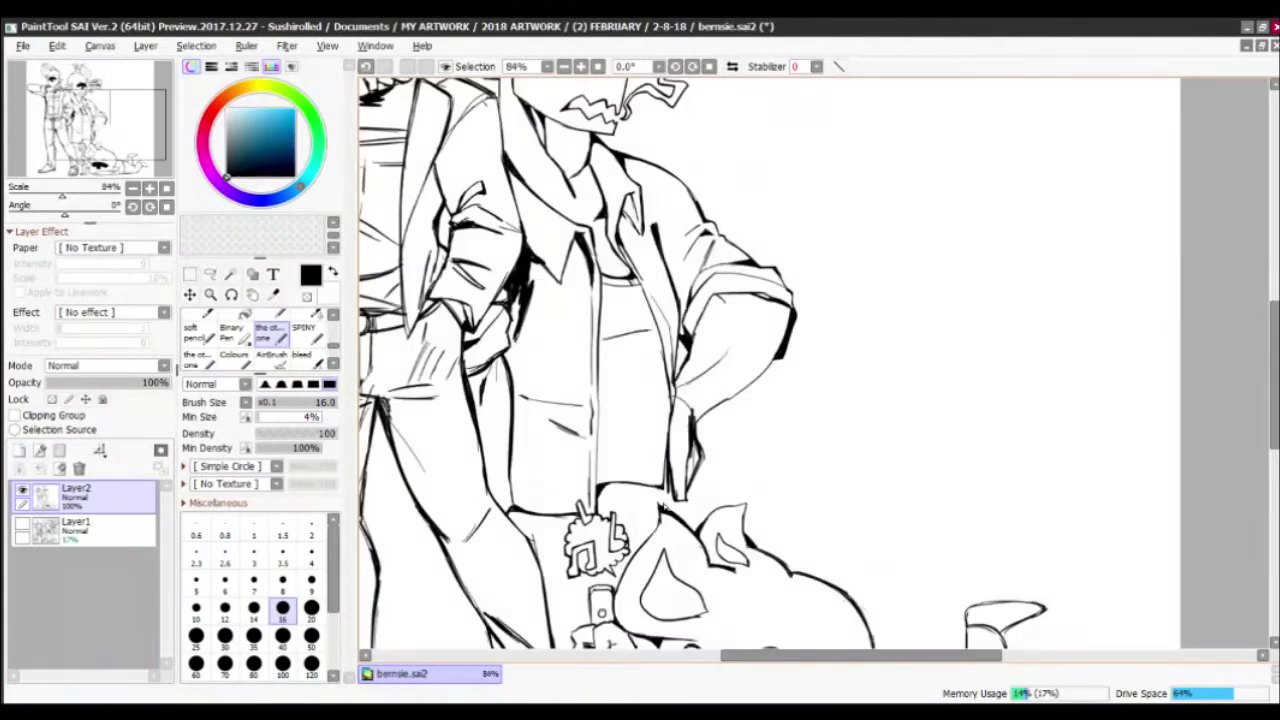
pyautogui.moveTo(670, 466); pyautogui.dragTo(686, 516)
pyautogui.hotkey('ctrl', 'z')
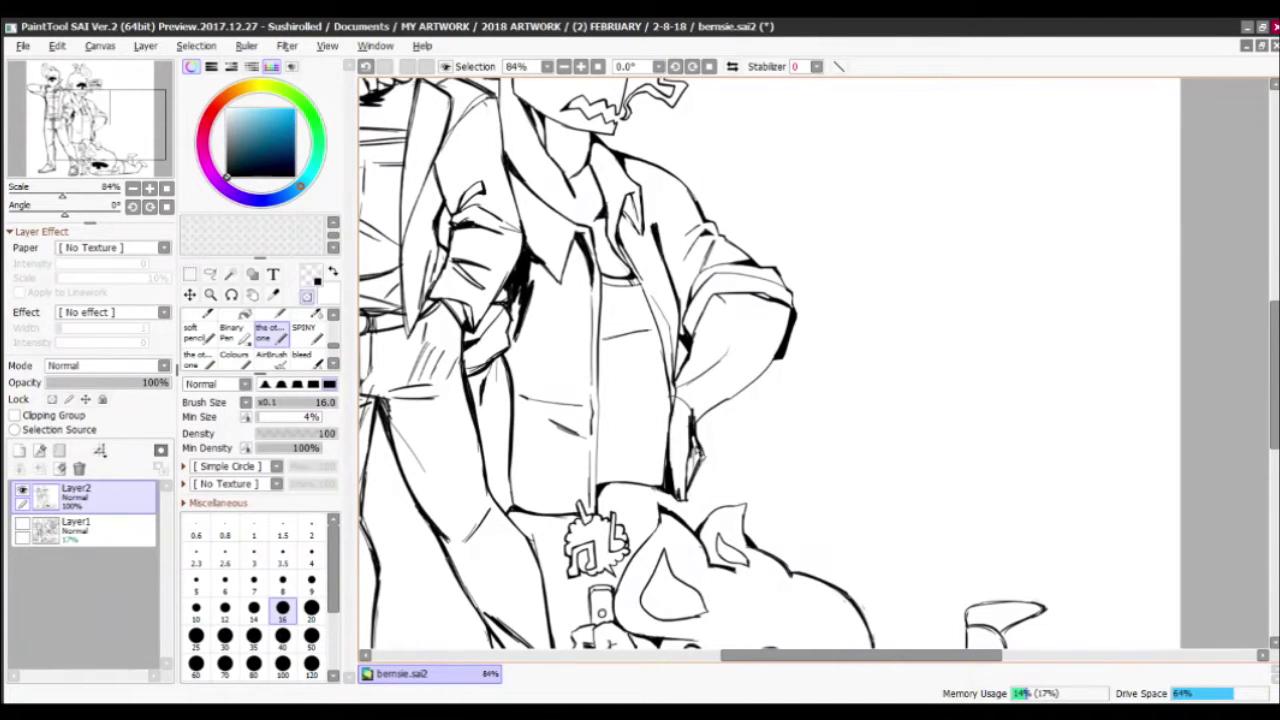
pyautogui.moveTo(690, 434); pyautogui.dragTo(708, 482)
pyautogui.hotkey('ctrl', 'z')
pyautogui.hotkey('ctrl', 'z')
pyautogui.moveTo(670, 418); pyautogui.dragTo(680, 446)
# Review the whole line art in normal and mirrored view, inspect the jacket area, and show the Layer1 sketch again
pyautogui.scroll(-3, 744, 334)
pyautogui.scroll(2, 742, 421)
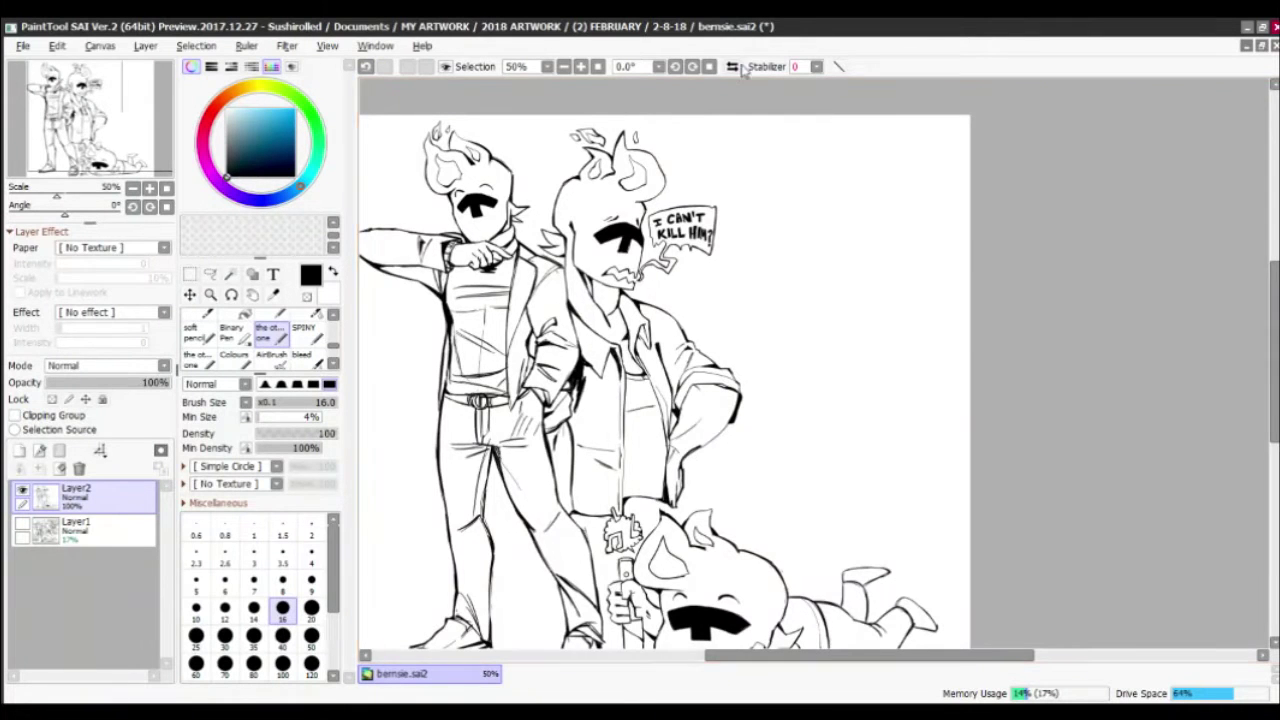
pyautogui.press('h')
pyautogui.press('h')
pyautogui.scroll(-2, 618, 360)
pyautogui.scroll(6, 726, 590)
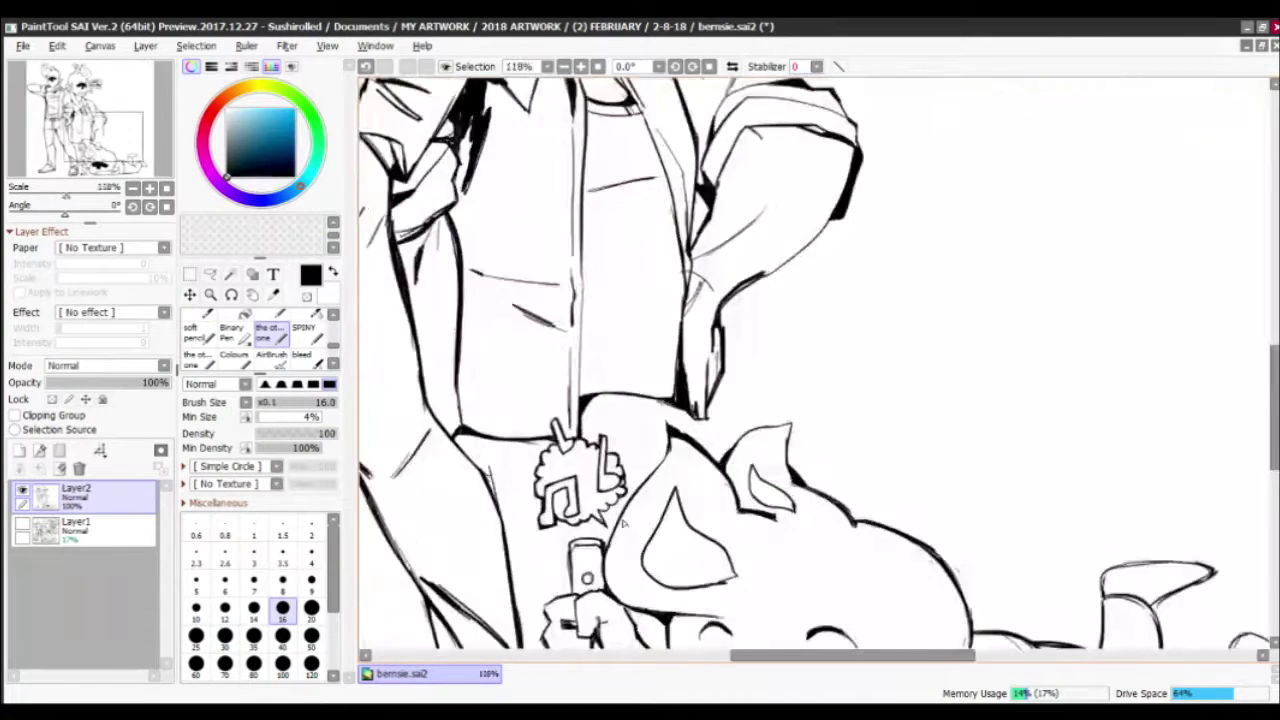
pyautogui.scroll(-4, 726, 590)
pyautogui.click(22, 521)
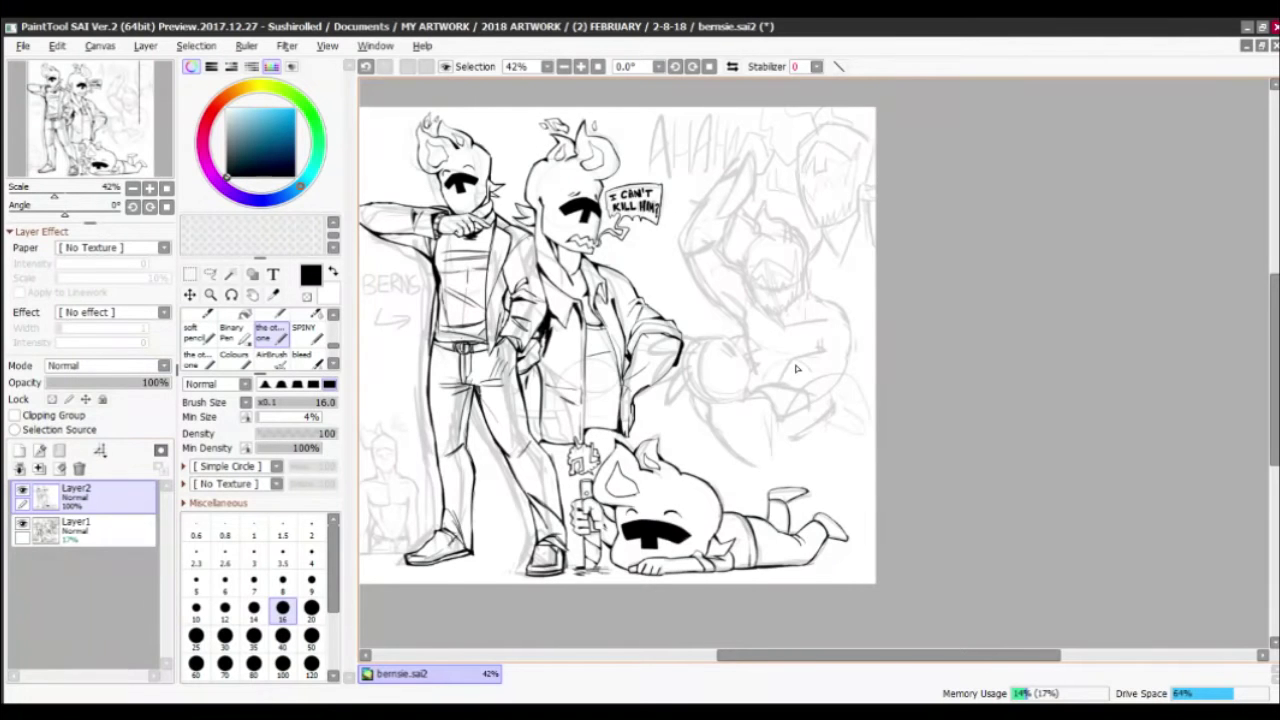
# Ink a small flame-haired head below the "I CAN'T KILL HIM?" bubble with a solid black eye mark, trying out a jagged grin
pyautogui.scroll(4, 660, 428)
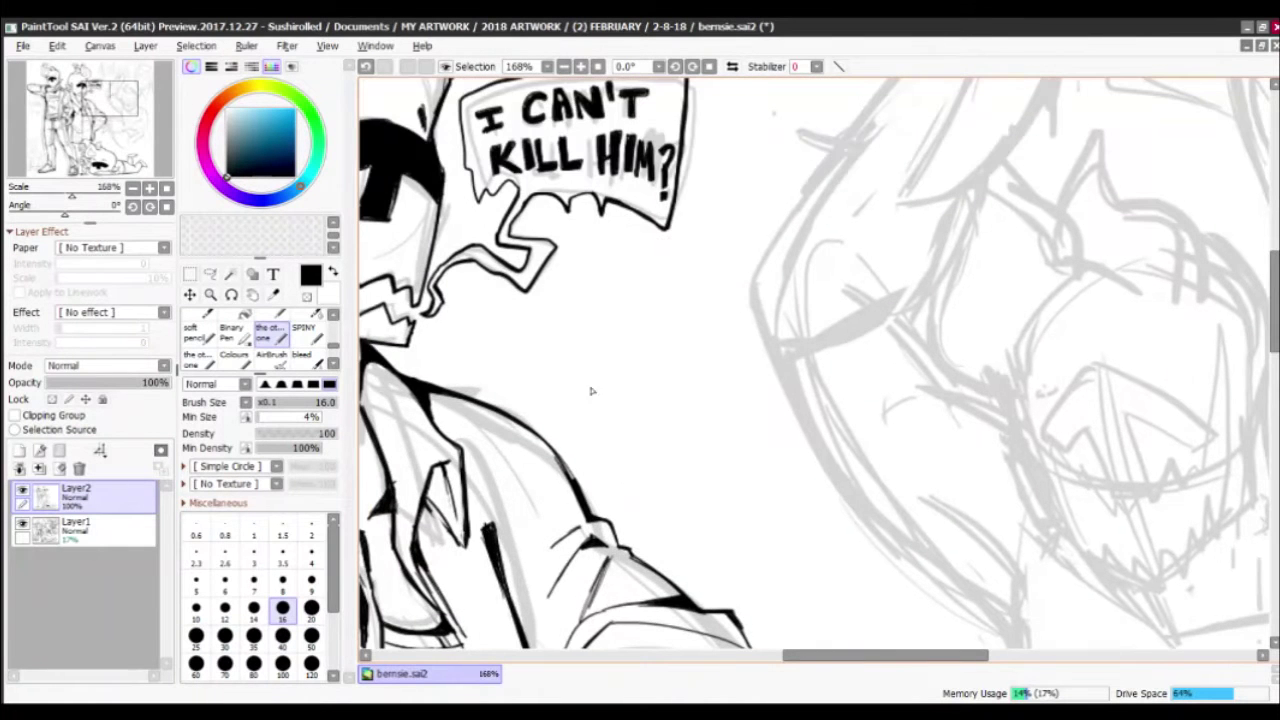
pyautogui.moveTo(610, 430)
pyautogui.mouseDown()
pyautogui.moveTo(602, 242)
pyautogui.moveTo(648, 312)
pyautogui.moveTo(612, 320)
pyautogui.moveTo(672, 292)
pyautogui.moveTo(720, 332)
pyautogui.moveTo(700, 415)
pyautogui.moveTo(616, 455)
pyautogui.mouseUp()
pyautogui.moveTo(606, 372); pyautogui.dragTo(666, 412)
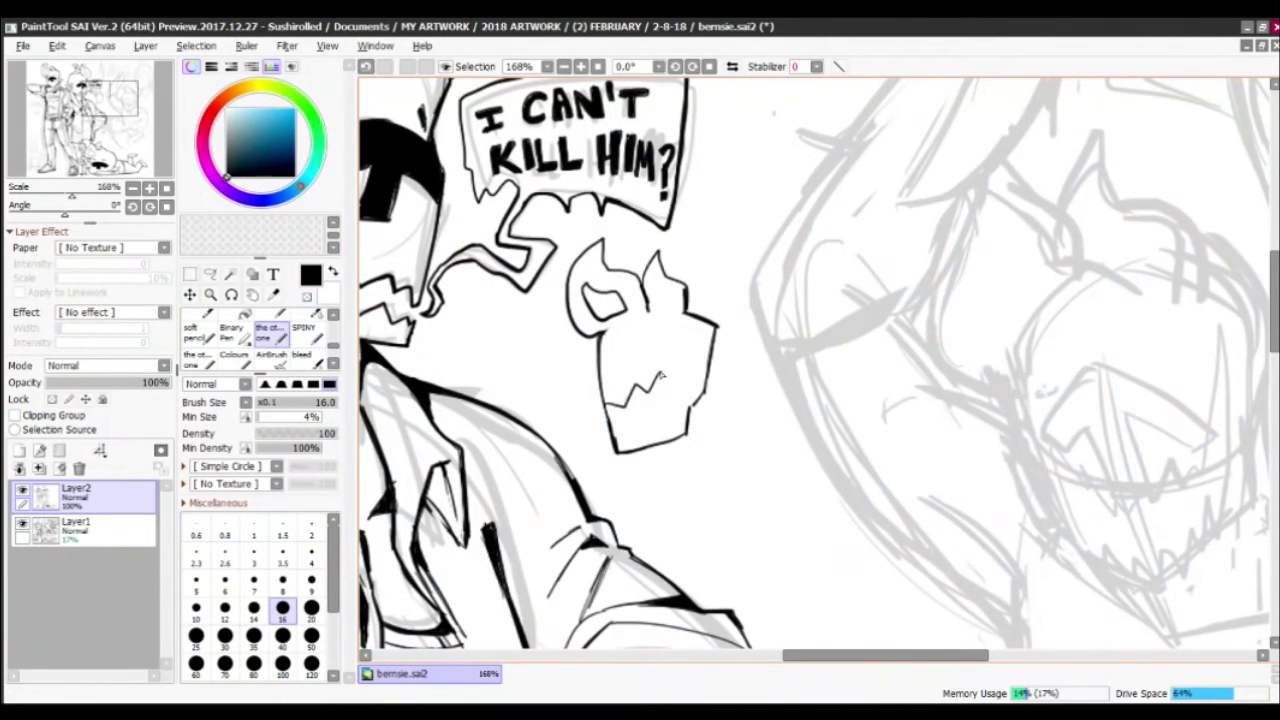
pyautogui.moveTo(662, 350); pyautogui.dragTo(698, 430)
pyautogui.hotkey('ctrl', 'z')
pyautogui.hotkey('ctrl', 'z')
pyautogui.moveTo(607, 372); pyautogui.dragTo(680, 383)
pyautogui.moveTo(619, 368); pyautogui.dragTo(630, 382)
pyautogui.hotkey('ctrl', 'z')
pyautogui.moveTo(628, 366)
pyautogui.mouseDown()
pyautogui.moveTo(645, 385)
pyautogui.moveTo(610, 310)
pyautogui.moveTo(677, 359)
pyautogui.mouseUp()
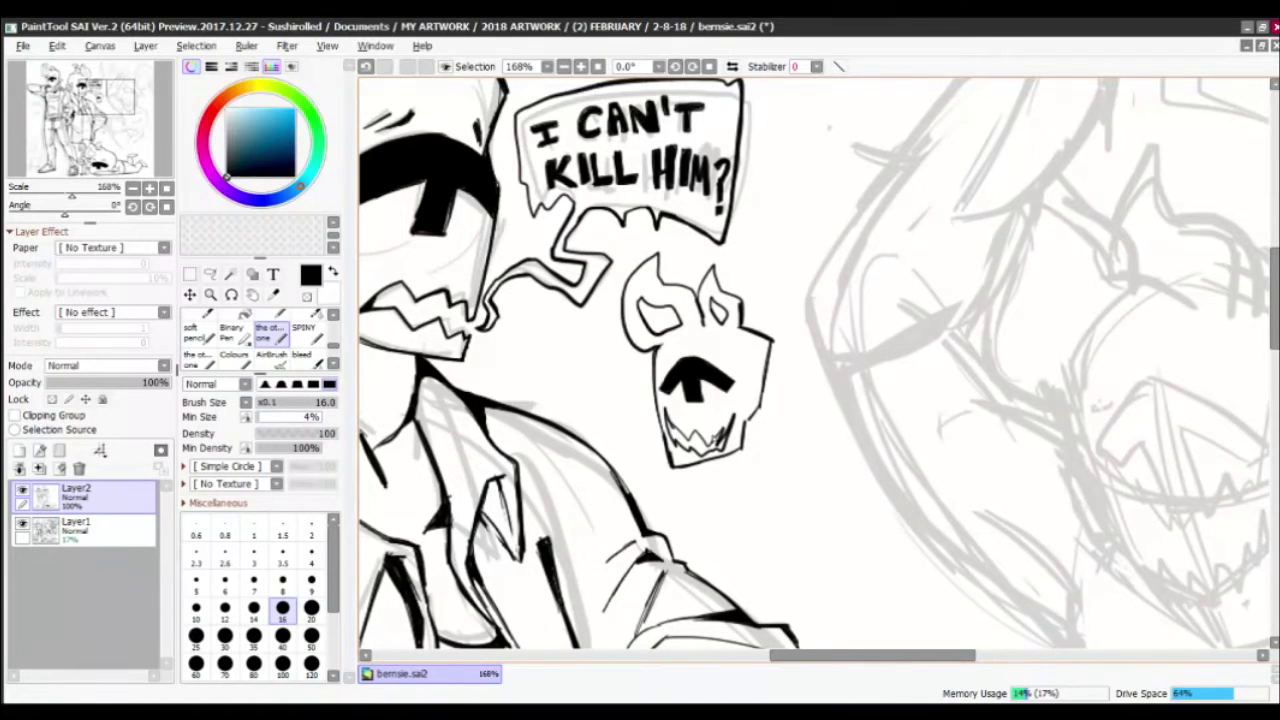
pyautogui.hotkey('ctrl', 'z')
# Ink the small head's neck, the V-shaped neckline and a sloping shoulder line beneath it
pyautogui.moveTo(731, 474); pyautogui.dragTo(644, 369)
pyautogui.moveTo(670, 306); pyautogui.dragTo(668, 408)
pyautogui.hotkey('ctrl', 'z')
pyautogui.moveTo(660, 310); pyautogui.dragTo(658, 374)
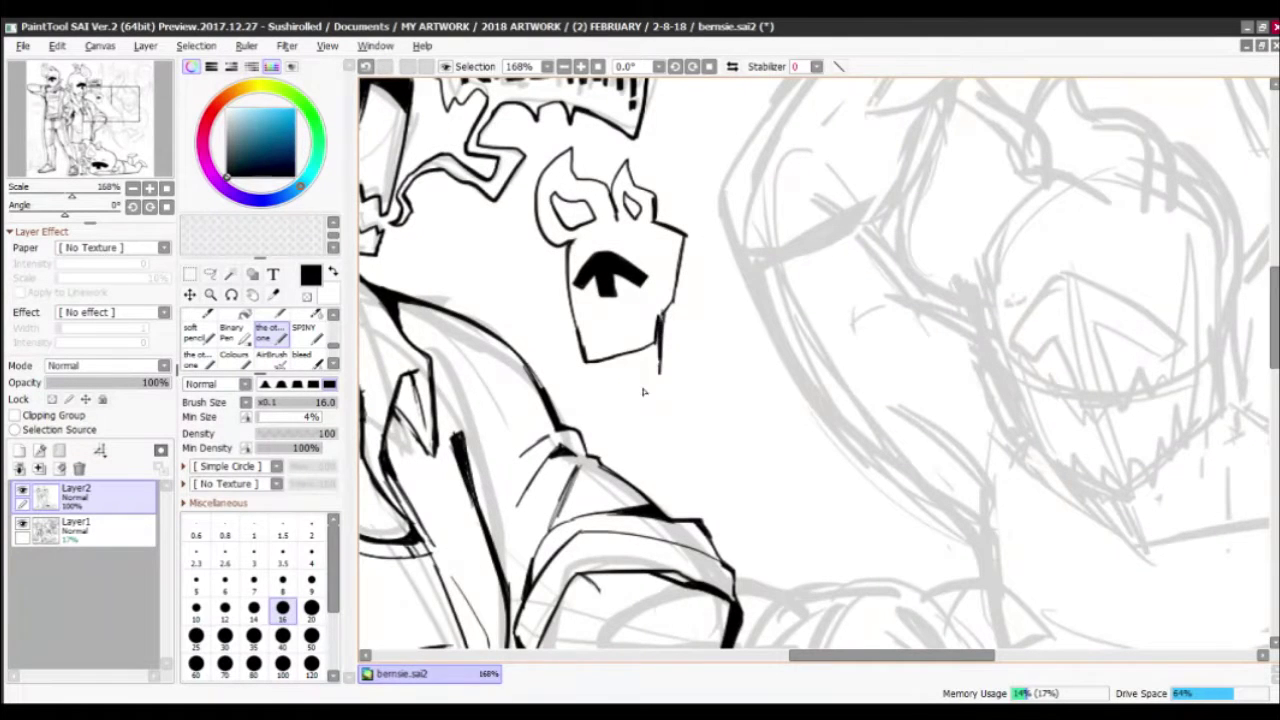
pyautogui.moveTo(672, 309); pyautogui.dragTo(671, 390)
pyautogui.moveTo(673, 370); pyautogui.dragTo(727, 413)
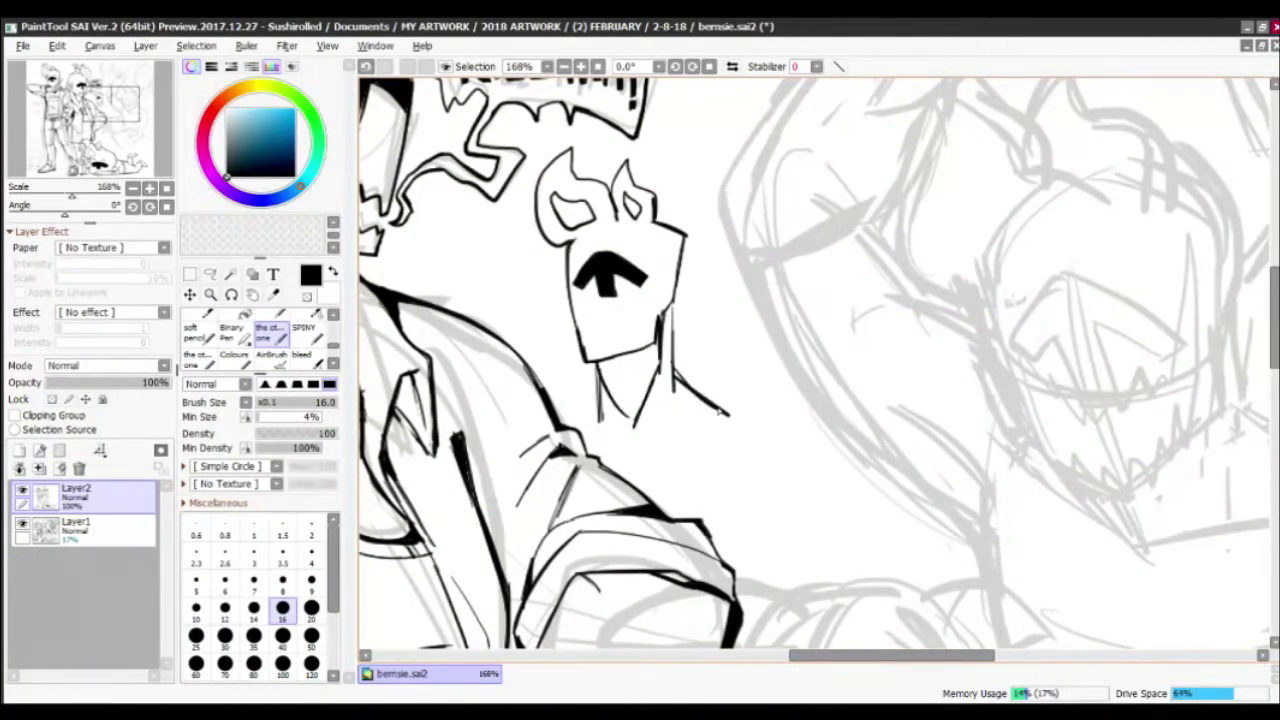
pyautogui.scroll(-4, 815, 365)
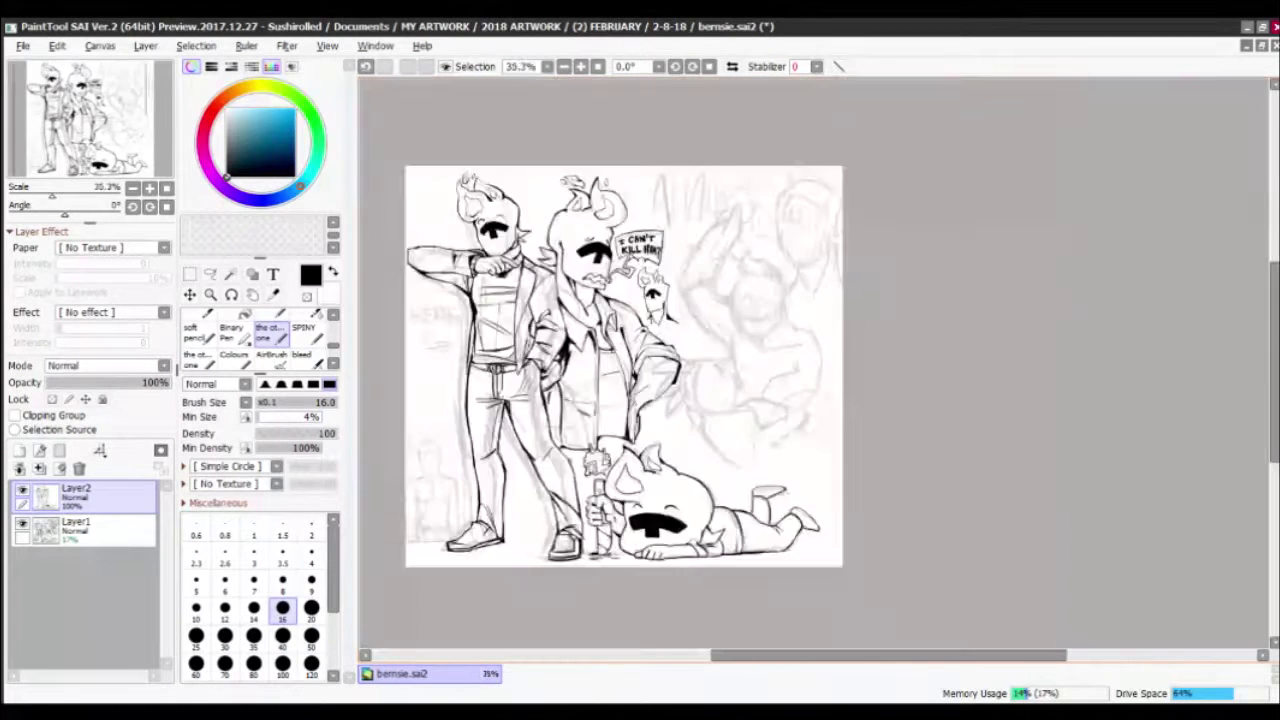
# Add a brow, pointed tufts behind the jaw and a jagged open frown to the small head
pyautogui.scroll(5, 815, 365)
pyautogui.moveTo(725, 244); pyautogui.dragTo(676, 247)
pyautogui.moveTo(768, 346); pyautogui.dragTo(826, 336)
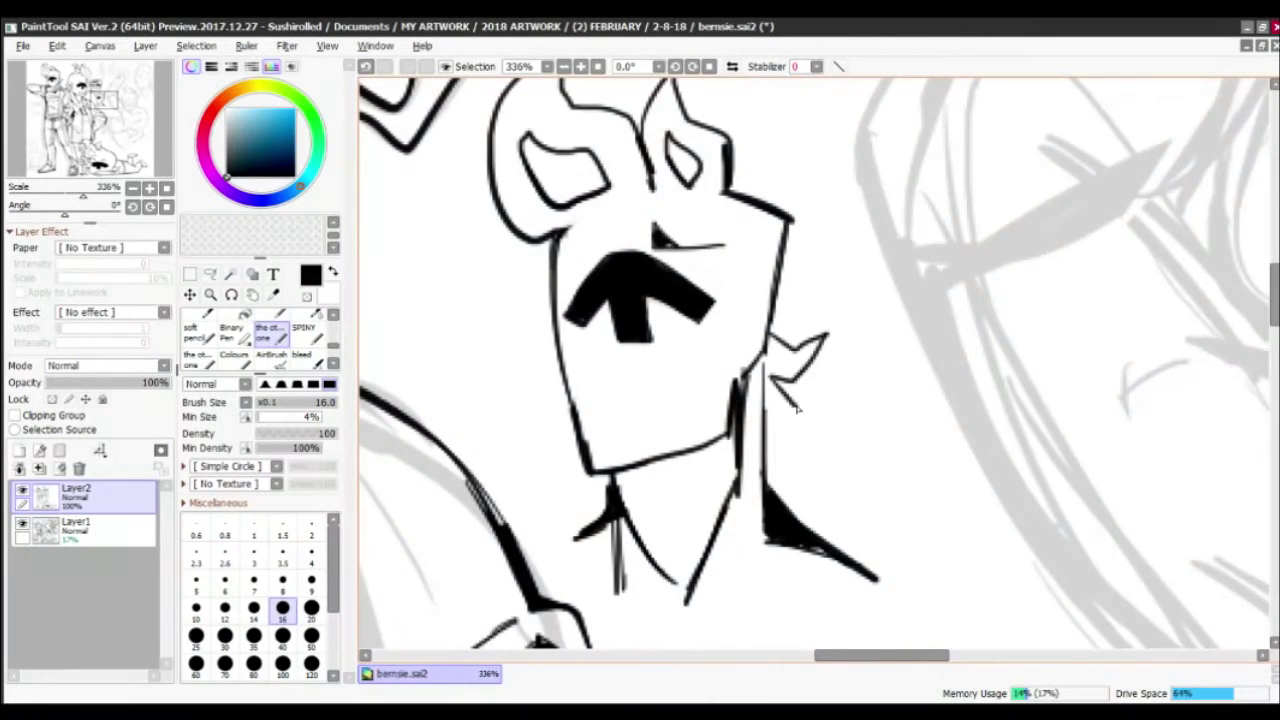
pyautogui.moveTo(790, 380); pyautogui.dragTo(822, 414)
pyautogui.moveTo(740, 420); pyautogui.dragTo(770, 385)
pyautogui.moveTo(680, 470); pyautogui.dragTo(699, 438)
pyautogui.moveTo(626, 366); pyautogui.dragTo(716, 402)
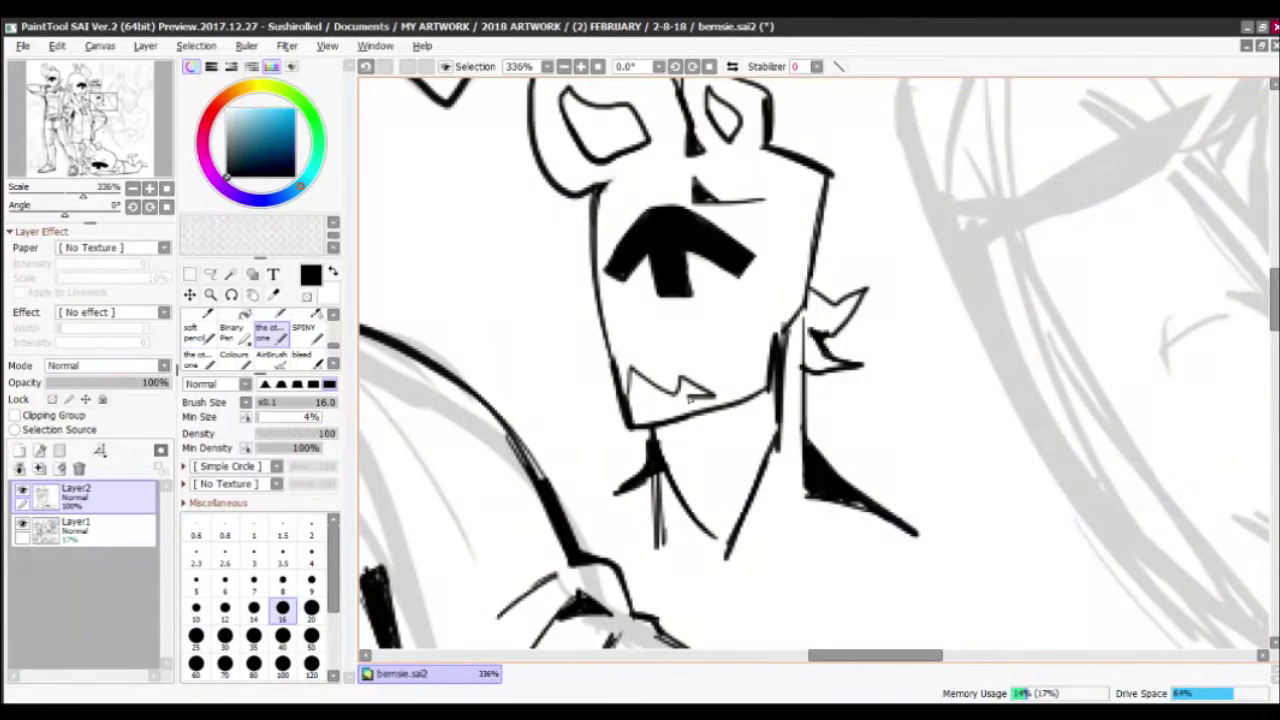
pyautogui.moveTo(632, 394)
pyautogui.mouseDown()
pyautogui.moveTo(694, 426)
pyautogui.moveTo(636, 406)
pyautogui.mouseUp()
pyautogui.moveTo(626, 362); pyautogui.dragTo(678, 400)
# Draw an angular speech bubble beside the small head and letter "sigh." inside it
pyautogui.moveTo(540, 315); pyautogui.dragTo(690, 375)
pyautogui.moveTo(690, 380)
pyautogui.mouseDown()
pyautogui.moveTo(722, 471)
pyautogui.moveTo(622, 375)
pyautogui.moveTo(510, 308)
pyautogui.moveTo(710, 382)
pyautogui.mouseUp()
pyautogui.moveTo(565, 264)
pyautogui.mouseDown()
pyautogui.moveTo(532, 312)
pyautogui.moveTo(536, 284)
pyautogui.moveTo(598, 330)
pyautogui.mouseUp()
pyautogui.moveTo(632, 286); pyautogui.dragTo(628, 338)
pyautogui.moveTo(630, 318); pyautogui.dragTo(650, 340)
pyautogui.moveTo(592, 277); pyautogui.dragTo(593, 281)
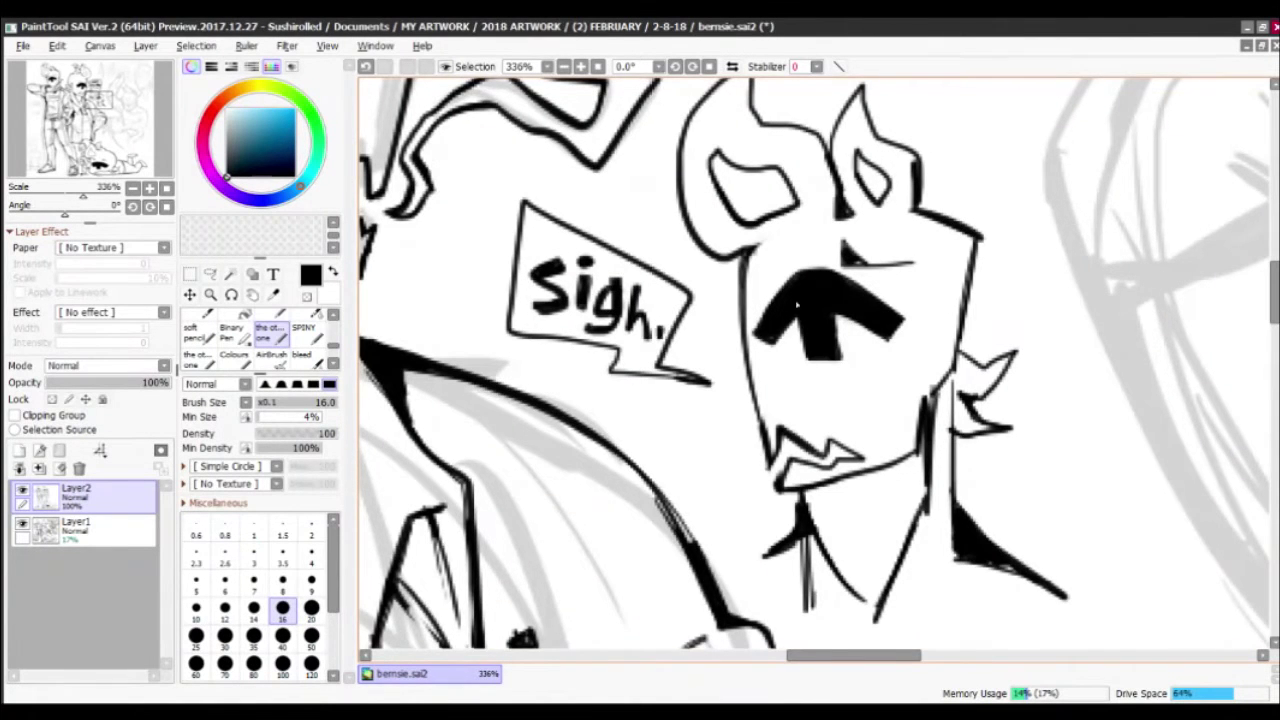
# Erase the rough shoulder lines under the small head and redraw its neckline as an open collar
pyautogui.scroll(-3, 797, 305)
pyautogui.scroll(2, 713, 382)
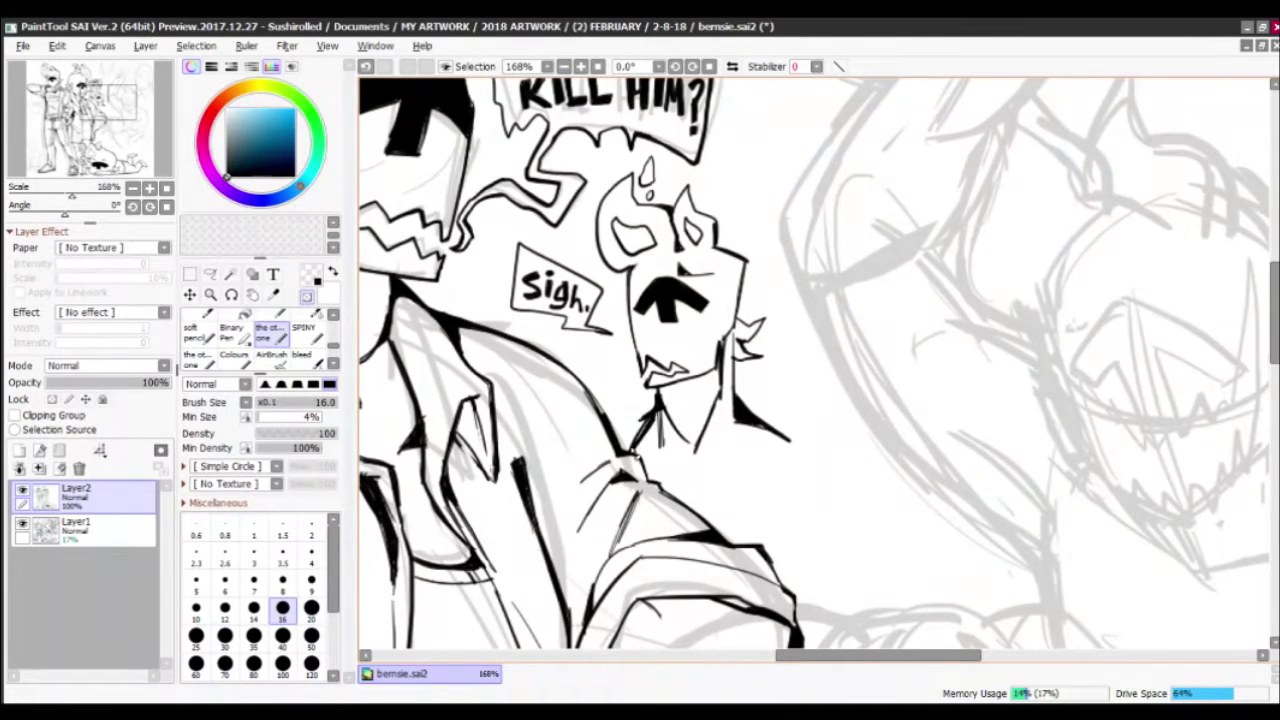
pyautogui.moveTo(657, 405)
pyautogui.mouseDown()
pyautogui.moveTo(640, 448)
pyautogui.moveTo(670, 446)
pyautogui.mouseUp()
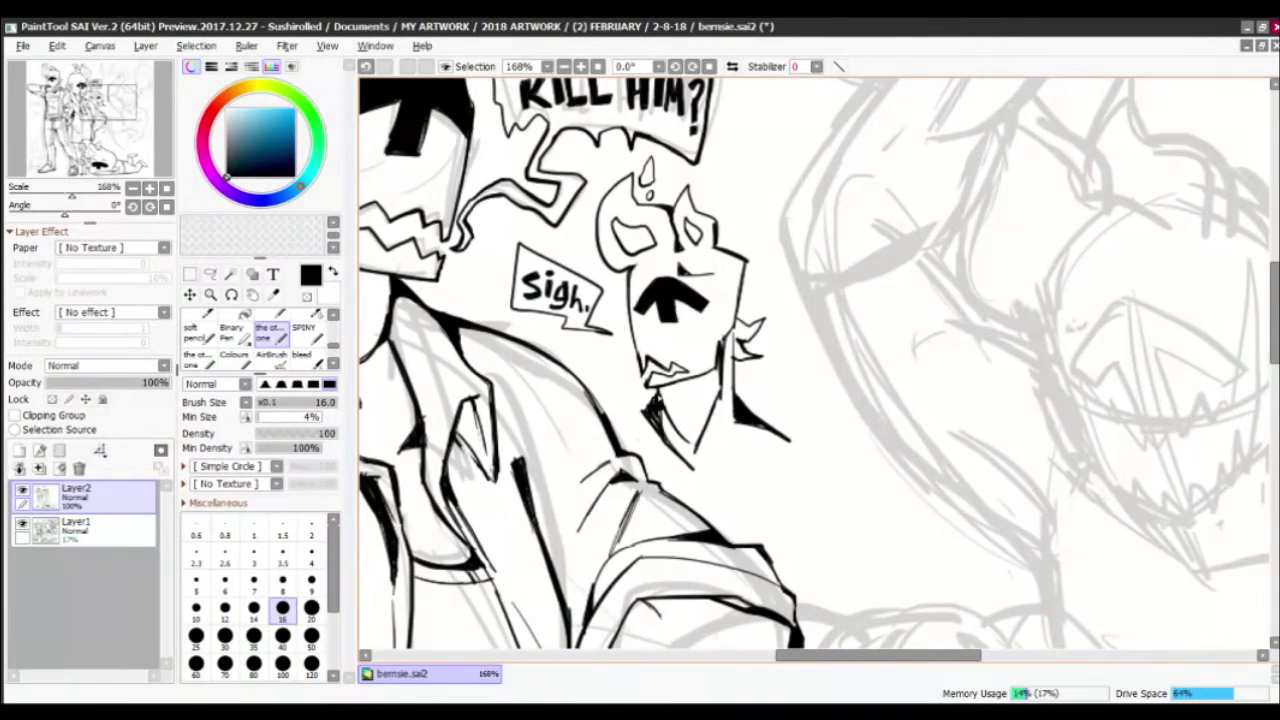
pyautogui.moveTo(640, 395)
pyautogui.mouseDown()
pyautogui.moveTo(660, 445)
pyautogui.moveTo(725, 510)
pyautogui.moveTo(712, 532)
pyautogui.mouseUp()
pyautogui.hotkey('ctrl', 'z')
pyautogui.hotkey('ctrl', 'z')
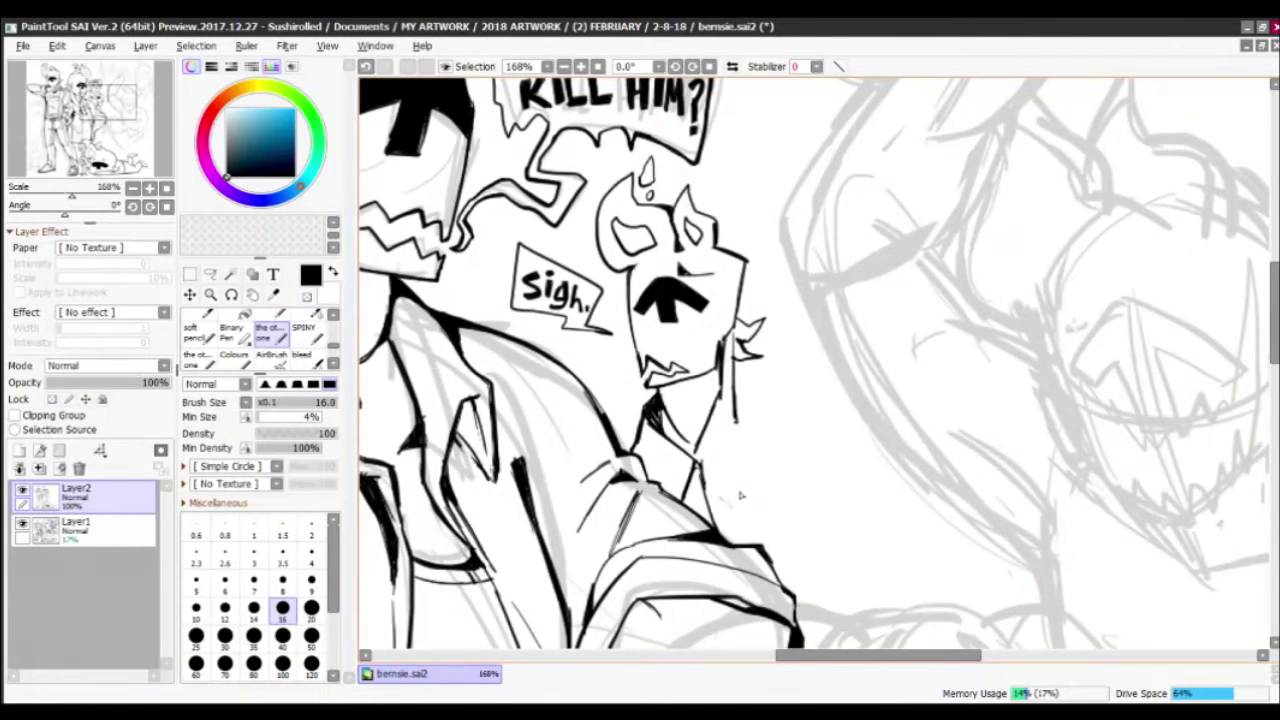
# Ink the small character's collar point, jacket edges and shoulder down to the middle character's sleeve, with dark accent strokes
pyautogui.moveTo(740, 466); pyautogui.dragTo(756, 540)
pyautogui.moveTo(738, 420); pyautogui.dragTo(734, 478)
pyautogui.moveTo(740, 398); pyautogui.dragTo(734, 466)
pyautogui.moveTo(745, 392)
pyautogui.mouseDown()
pyautogui.moveTo(764, 438)
pyautogui.moveTo(762, 486)
pyautogui.mouseUp()
pyautogui.moveTo(750, 434); pyautogui.dragTo(742, 484)
pyautogui.moveTo(640, 428)
pyautogui.mouseDown()
pyautogui.moveTo(680, 500)
pyautogui.moveTo(644, 462)
pyautogui.mouseUp()
pyautogui.moveTo(752, 430); pyautogui.dragTo(798, 476)
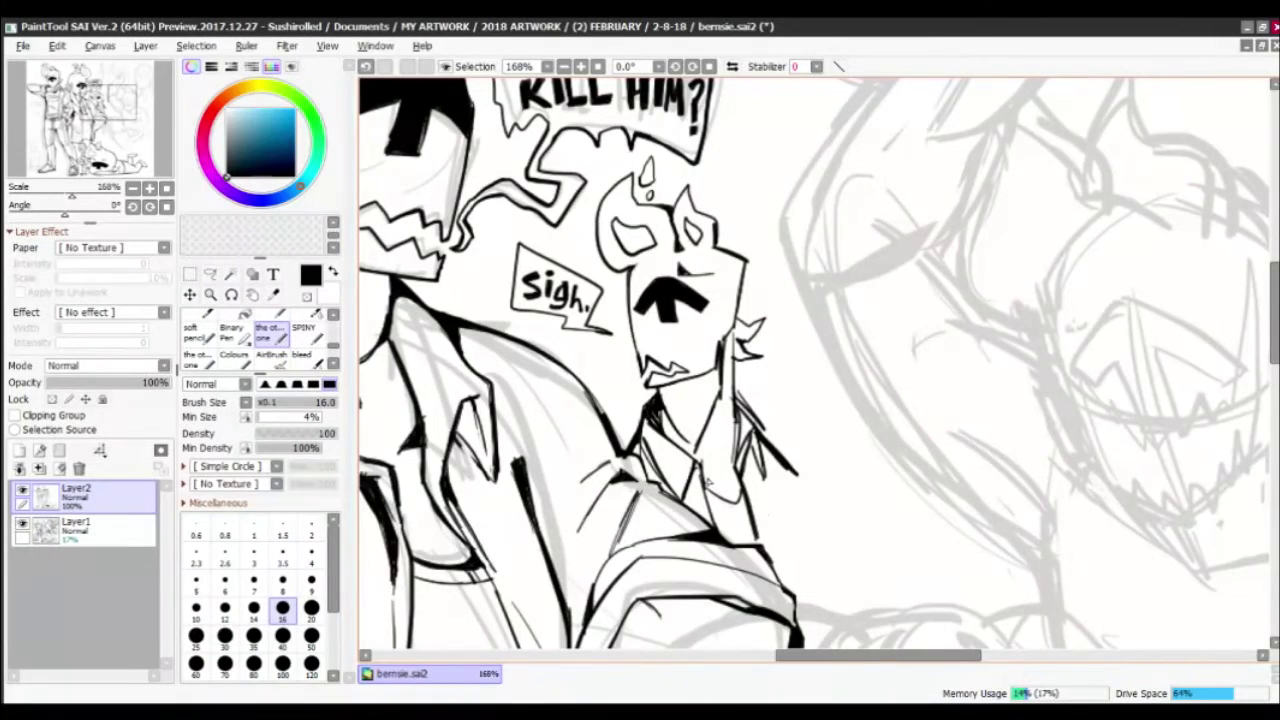
pyautogui.scroll(3, 637, 448)
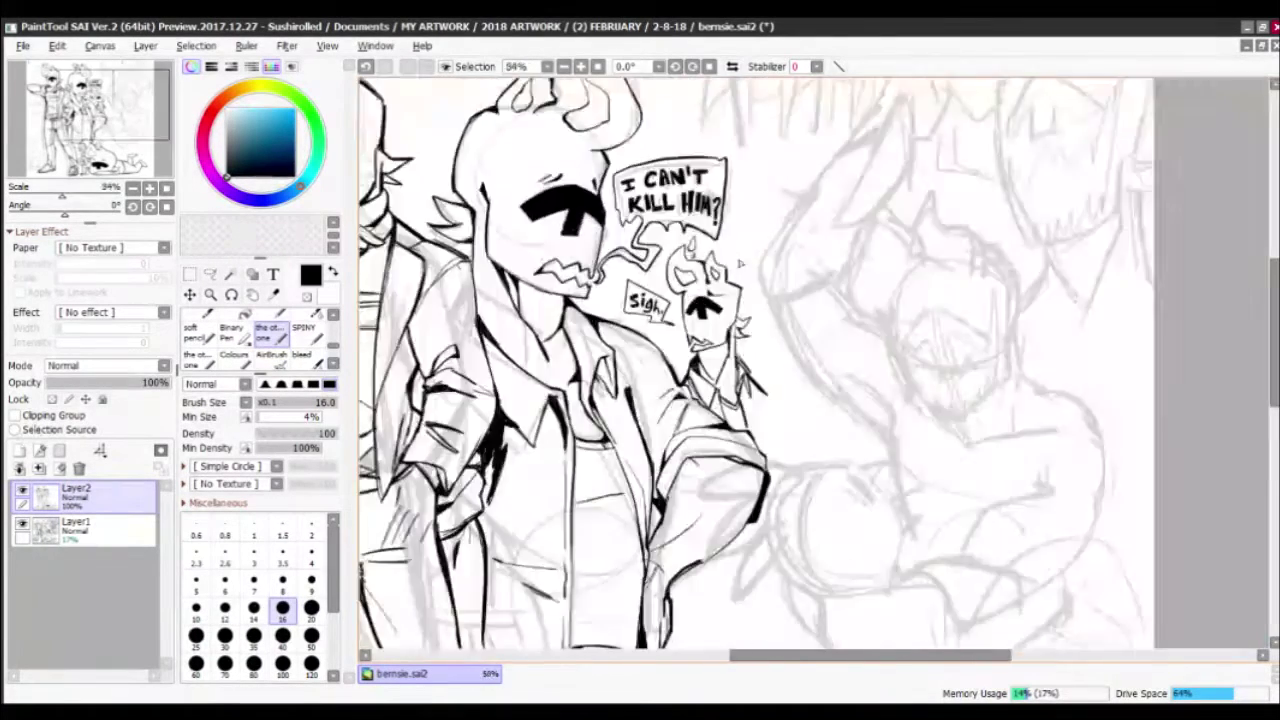
pyautogui.moveTo(640, 416); pyautogui.dragTo(588, 442)
pyautogui.moveTo(646, 434); pyautogui.dragTo(582, 508)
pyautogui.moveTo(644, 412); pyautogui.dragTo(590, 446)
pyautogui.moveTo(620, 418)
pyautogui.mouseDown()
pyautogui.moveTo(578, 516)
pyautogui.moveTo(602, 510)
pyautogui.mouseUp()
pyautogui.scroll(-3, 610, 500)
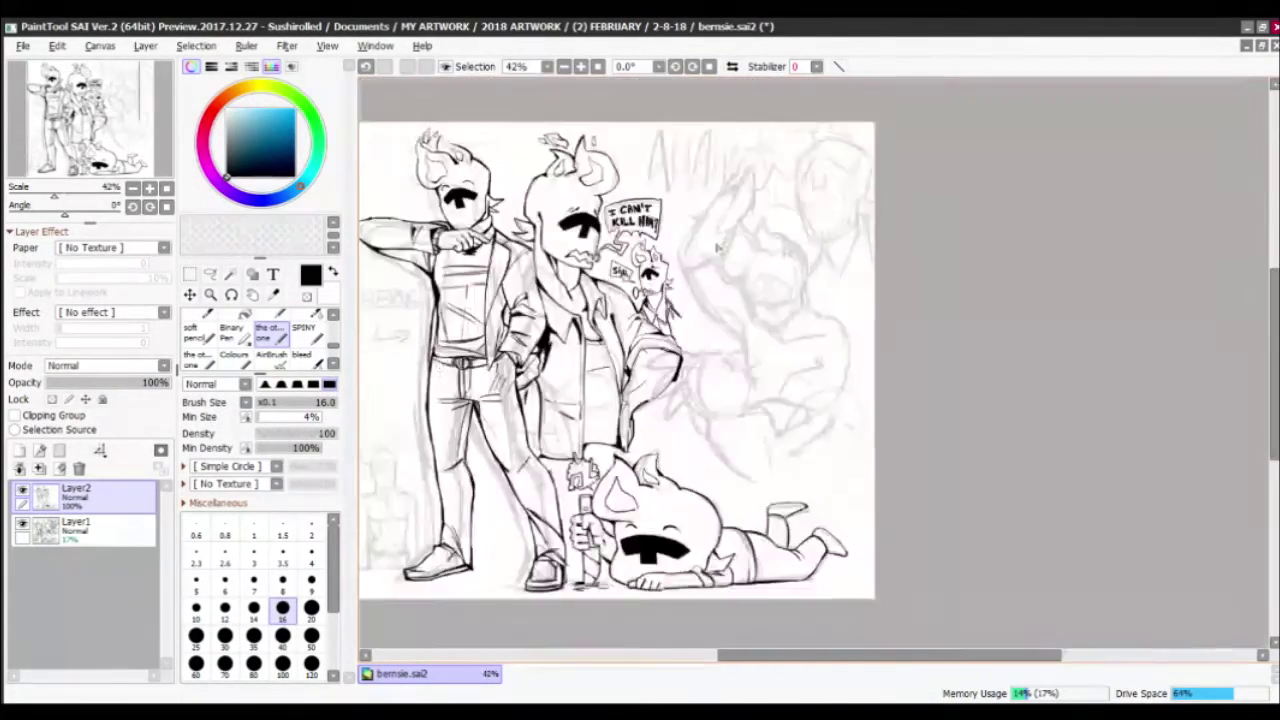
# Hide the Layer1 sketch, fill the upper music note above the knife solid black and hatch the note beside it
pyautogui.click(22, 522)
pyautogui.scroll(5, 547, 348)
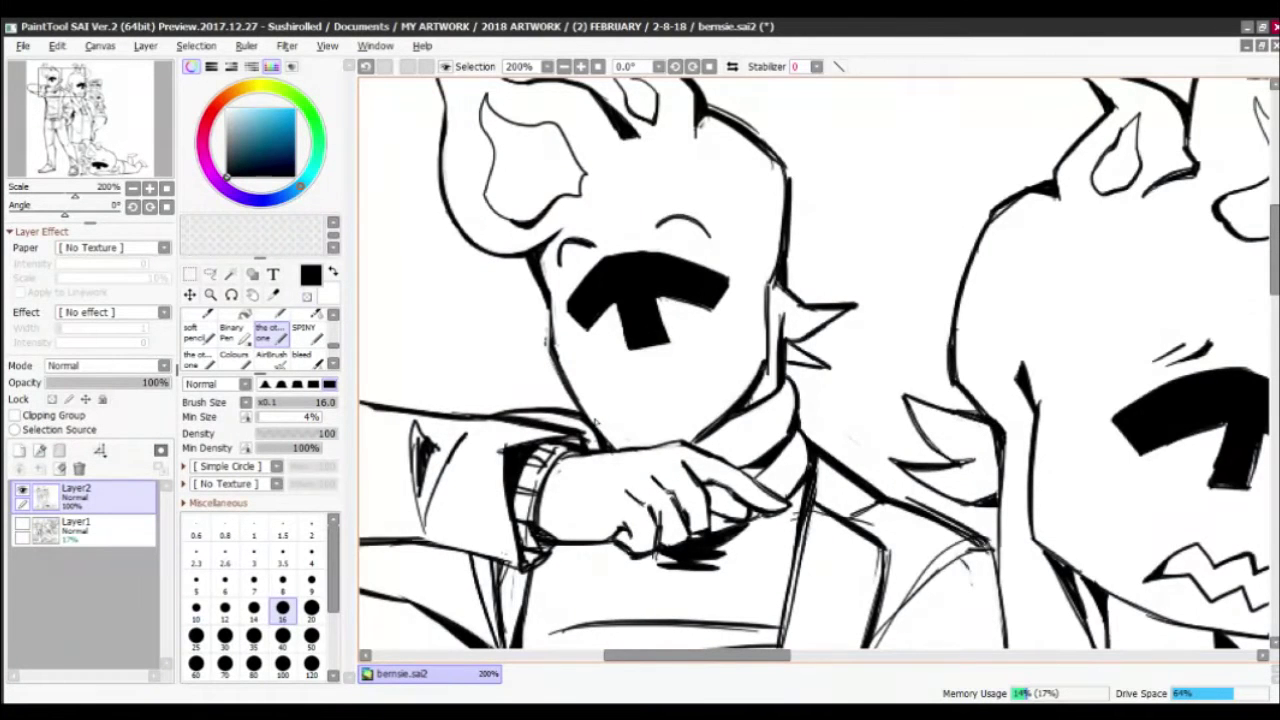
pyautogui.scroll(-5, 610, 434)
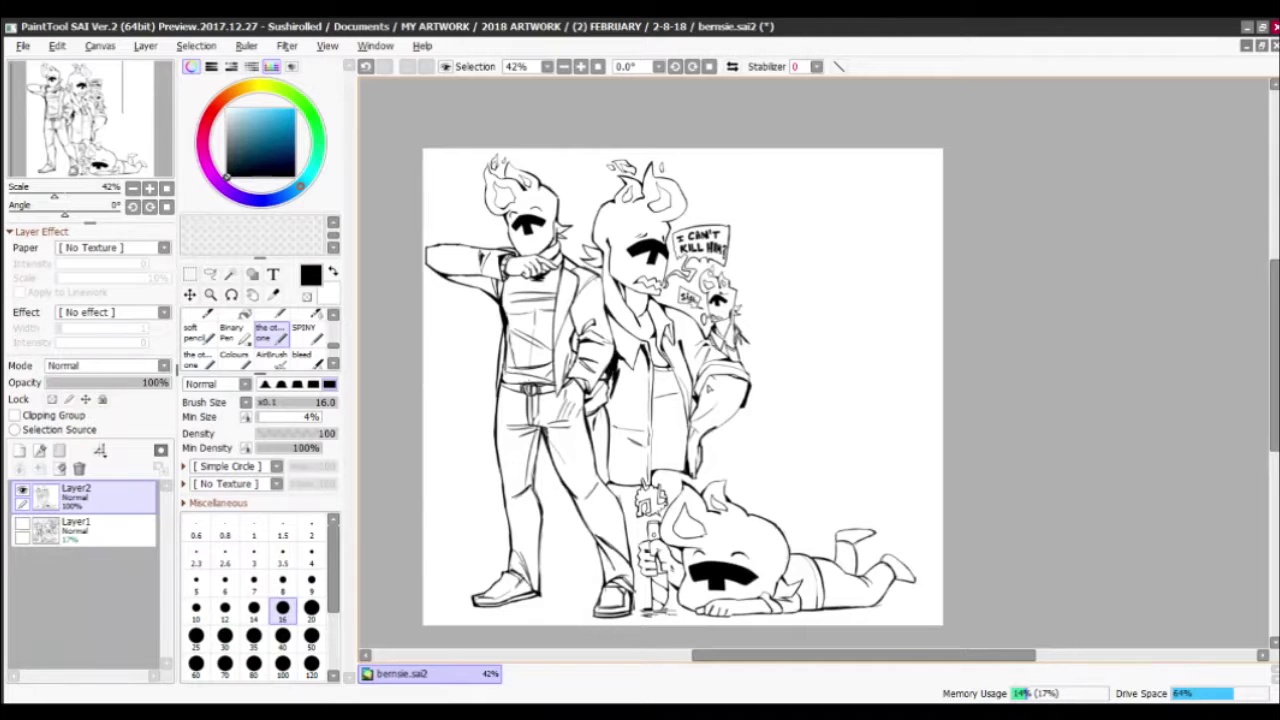
pyautogui.scroll(8, 648, 512)
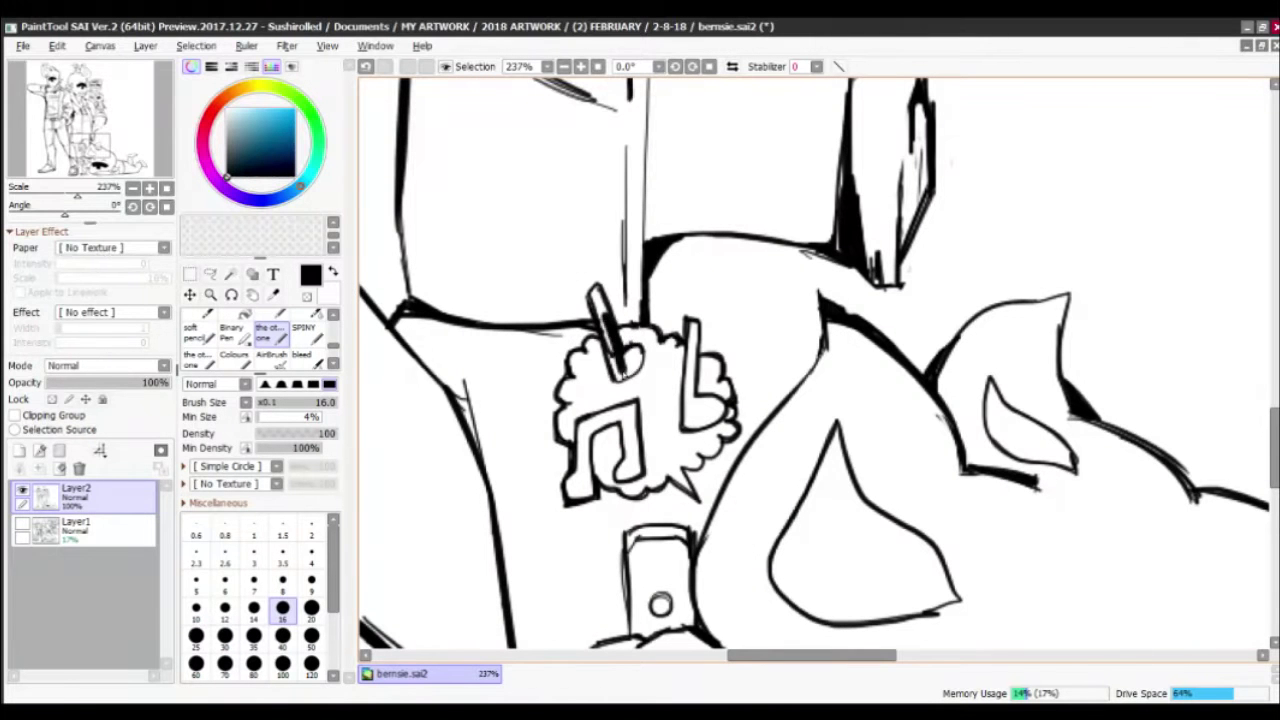
pyautogui.moveTo(606, 326); pyautogui.dragTo(632, 372)
pyautogui.moveTo(591, 290); pyautogui.dragTo(610, 334)
pyautogui.moveTo(684, 426); pyautogui.dragTo(726, 396)
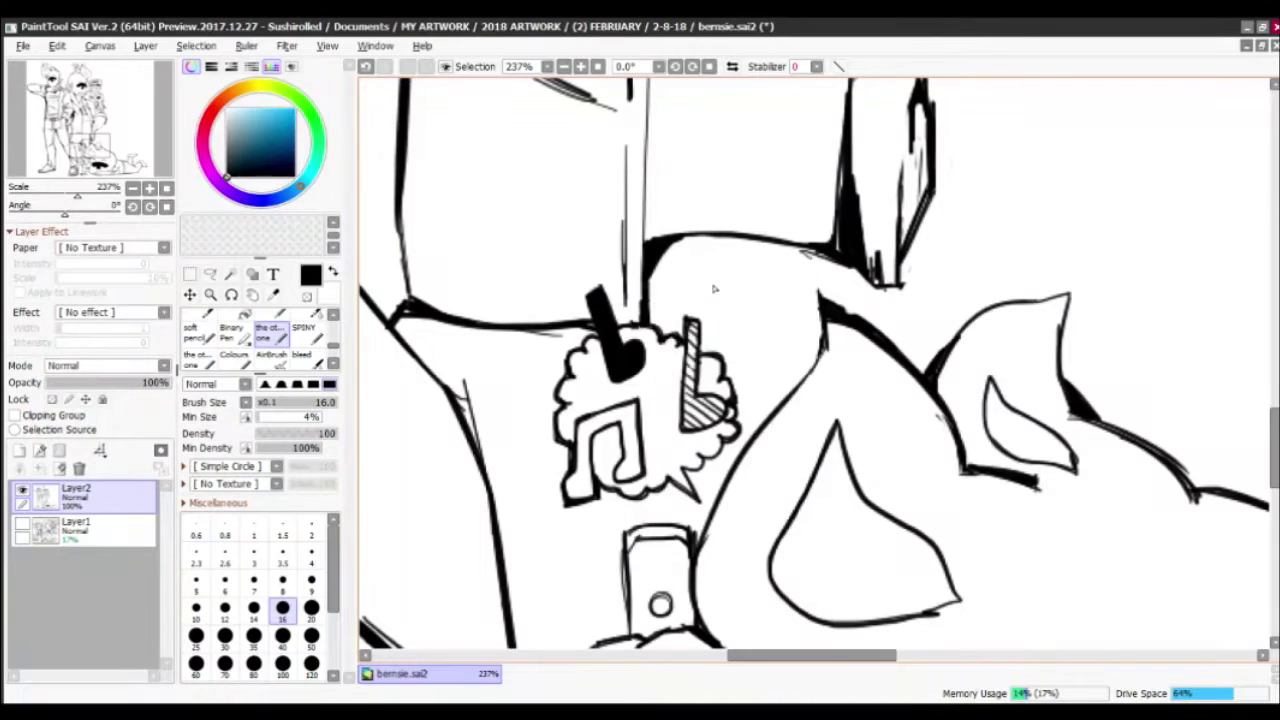
pyautogui.scroll(-6, 714, 289)
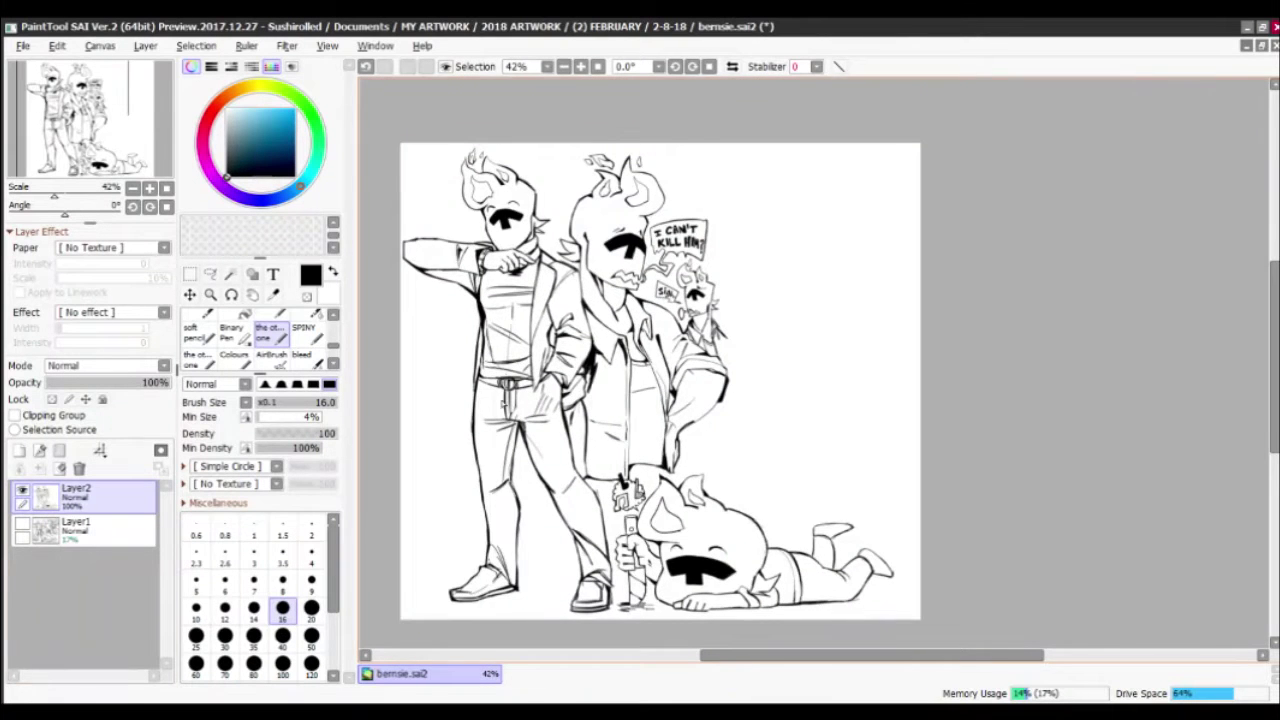
# Show Layer1 again, lasso its bare-chested figure sketch beside the left character's leg and shift it upward
pyautogui.click(22, 522)
pyautogui.scroll(3, 600, 450)
pyautogui.click(210, 273)
pyautogui.click(75, 525)
pyautogui.moveTo(480, 172); pyautogui.dragTo(575, 505)
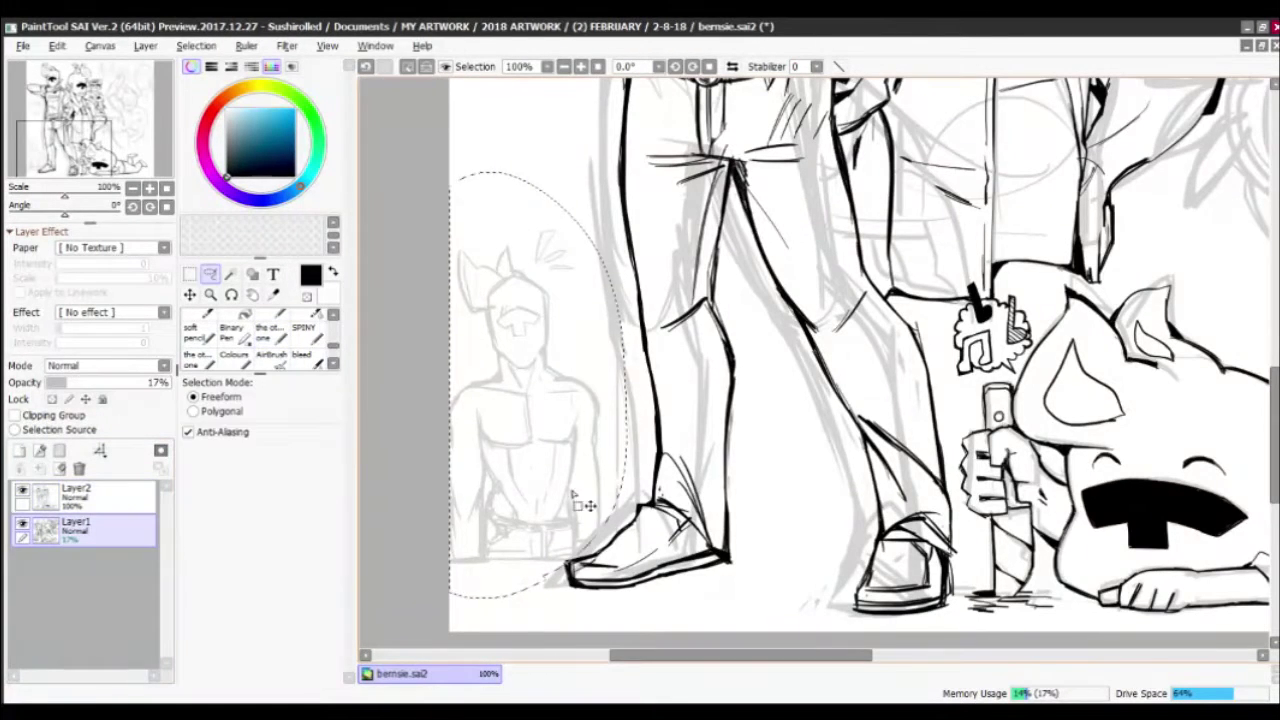
pyautogui.scroll(-2, 575, 505)
pyautogui.scroll(3, 575, 505)
# Ink the bare-chested figure's jaw and face outline on Layer2 with the brush
pyautogui.click(270, 332)
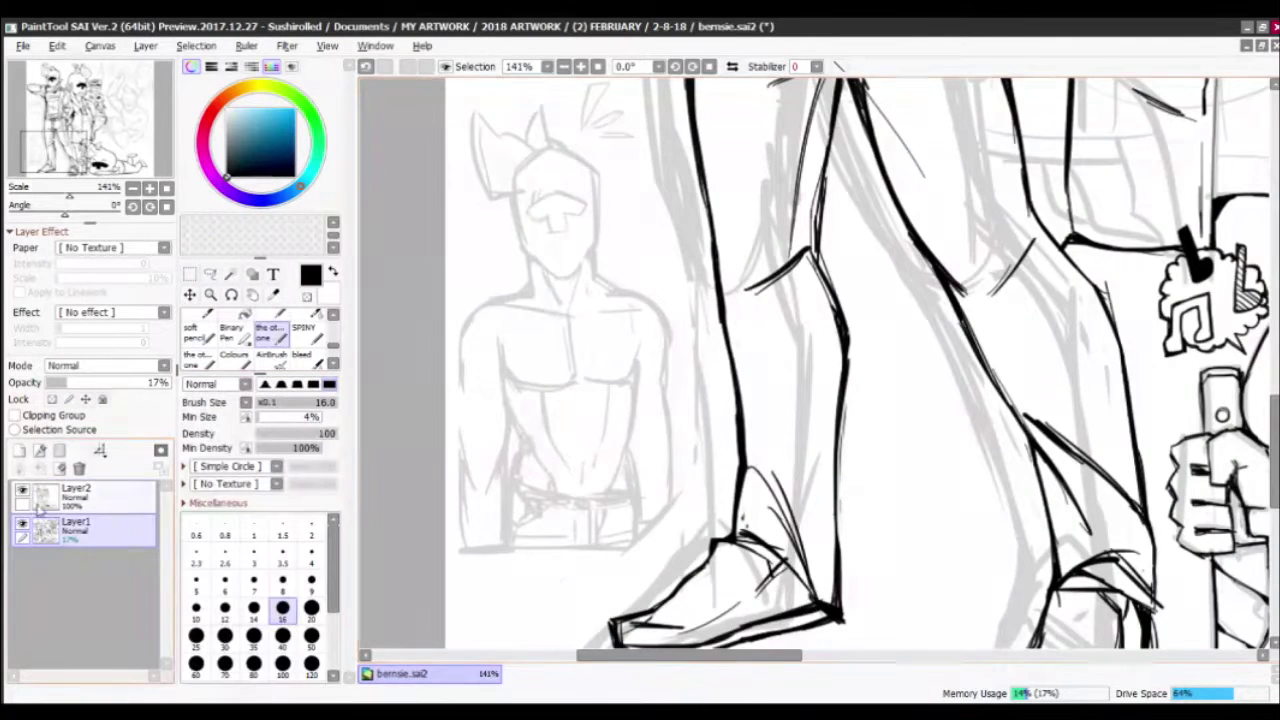
pyautogui.click(75, 490)
pyautogui.scroll(2, 437, 443)
pyautogui.moveTo(570, 455); pyautogui.dragTo(480, 298)
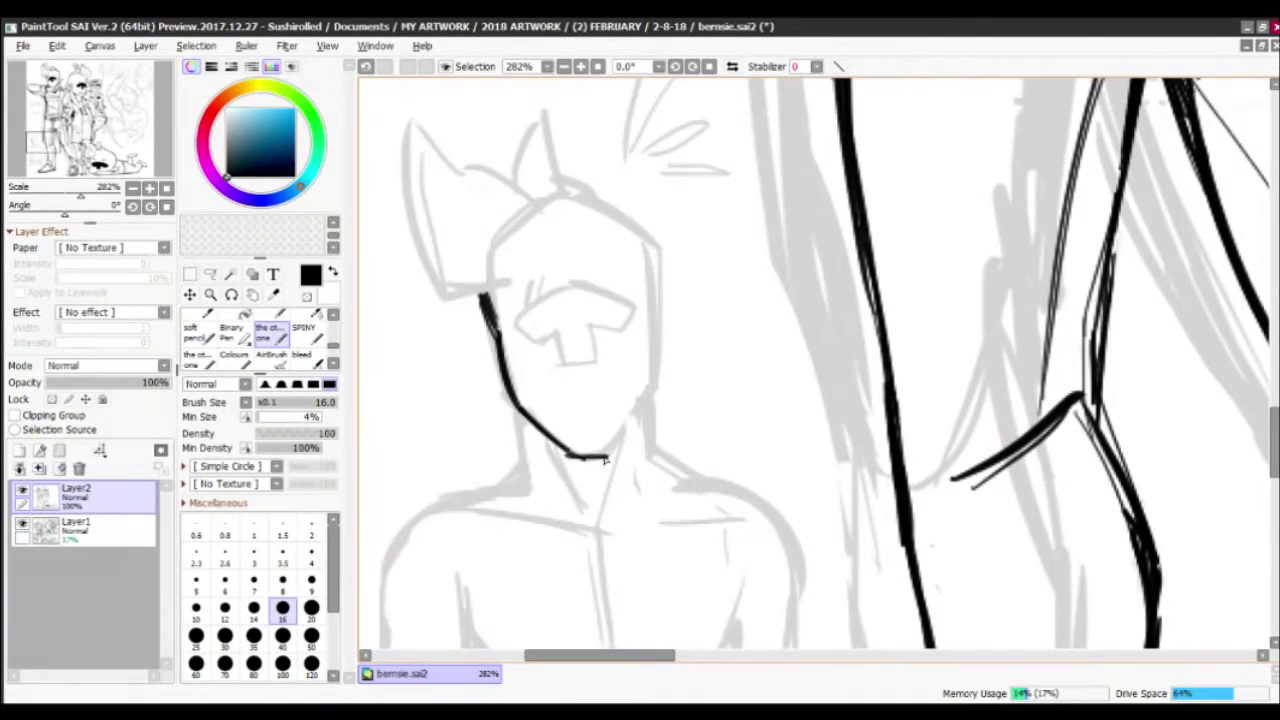
pyautogui.moveTo(604, 460)
pyautogui.mouseDown()
pyautogui.moveTo(640, 405)
pyautogui.moveTo(655, 240)
pyautogui.mouseUp()
pyautogui.moveTo(655, 240); pyautogui.dragTo(720, 377)
# Ink the bare-chested figure's two flame-shaped hair tufts with their inner flame shapes
pyautogui.moveTo(638, 336)
pyautogui.mouseDown()
pyautogui.moveTo(710, 388)
pyautogui.moveTo(590, 252)
pyautogui.moveTo(575, 320)
pyautogui.mouseUp()
pyautogui.moveTo(602, 278); pyautogui.dragTo(640, 340)
pyautogui.moveTo(602, 346)
pyautogui.mouseDown()
pyautogui.moveTo(480, 266)
pyautogui.moveTo(578, 424)
pyautogui.moveTo(470, 340)
pyautogui.moveTo(570, 410)
pyautogui.mouseUp()
pyautogui.moveTo(488, 340)
pyautogui.mouseDown()
pyautogui.moveTo(588, 414)
pyautogui.moveTo(592, 392)
pyautogui.mouseUp()
pyautogui.hotkey('ctrl', 'z')
pyautogui.moveTo(502, 364); pyautogui.dragTo(526, 406)
pyautogui.moveTo(622, 292); pyautogui.dragTo(592, 332)
pyautogui.scroll(-5, 588, 330)
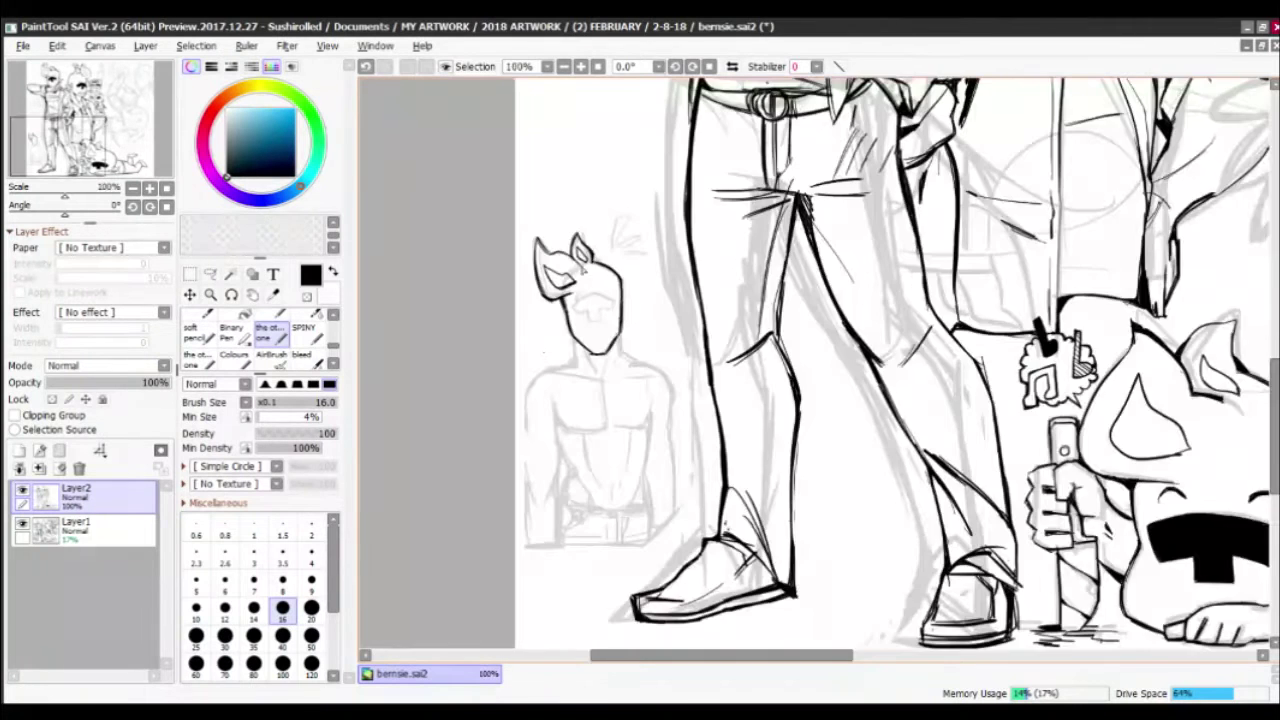
# Outline the T-shaped eye mark on the bare-chested figure's face and add a short brow above it
pyautogui.scroll(5, 580, 300)
pyautogui.moveTo(562, 372); pyautogui.dragTo(705, 370)
pyautogui.moveTo(700, 378); pyautogui.dragTo(632, 432)
pyautogui.moveTo(615, 388)
pyautogui.mouseDown()
pyautogui.moveTo(628, 430)
pyautogui.moveTo(660, 425)
pyautogui.mouseUp()
pyautogui.moveTo(708, 330); pyautogui.dragTo(652, 340)
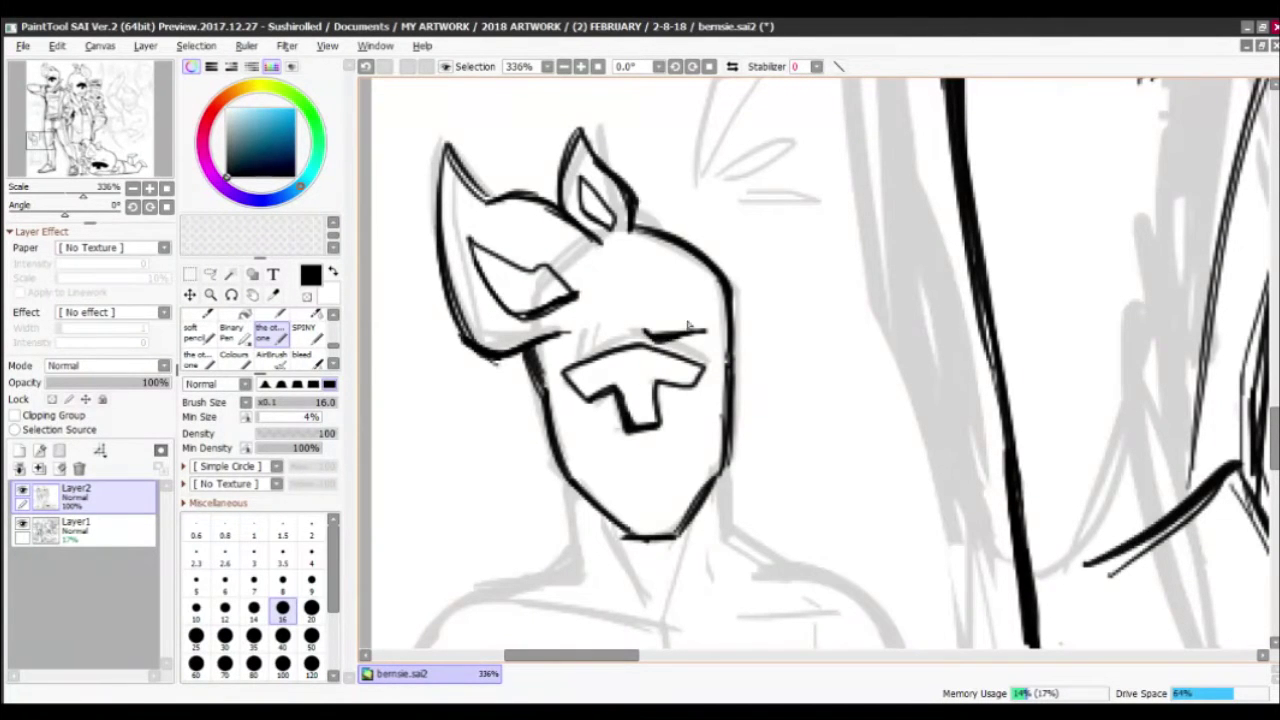
# Ink the bare-chested figure's neck, shoulders and a small sweat drop on the cheek, cleaning up stray lines
pyautogui.moveTo(703, 465); pyautogui.dragTo(678, 282)
pyautogui.moveTo(550, 312); pyautogui.dragTo(563, 390)
pyautogui.moveTo(578, 338); pyautogui.dragTo(628, 428)
pyautogui.moveTo(696, 290)
pyautogui.mouseDown()
pyautogui.moveTo(706, 358)
pyautogui.moveTo(690, 370)
pyautogui.mouseUp()
pyautogui.press('x')
pyautogui.moveTo(696, 310)
pyautogui.mouseDown()
pyautogui.moveTo(657, 443)
pyautogui.moveTo(784, 398)
pyautogui.mouseUp()
pyautogui.press('x')
pyautogui.moveTo(803, 446); pyautogui.dragTo(725, 329)
pyautogui.moveTo(700, 272)
pyautogui.mouseDown()
pyautogui.moveTo(792, 380)
pyautogui.moveTo(788, 490)
pyautogui.mouseUp()
pyautogui.scroll(-2, 772, 398)
pyautogui.press('x')
pyautogui.moveTo(612, 338); pyautogui.dragTo(640, 316)
pyautogui.press('x')
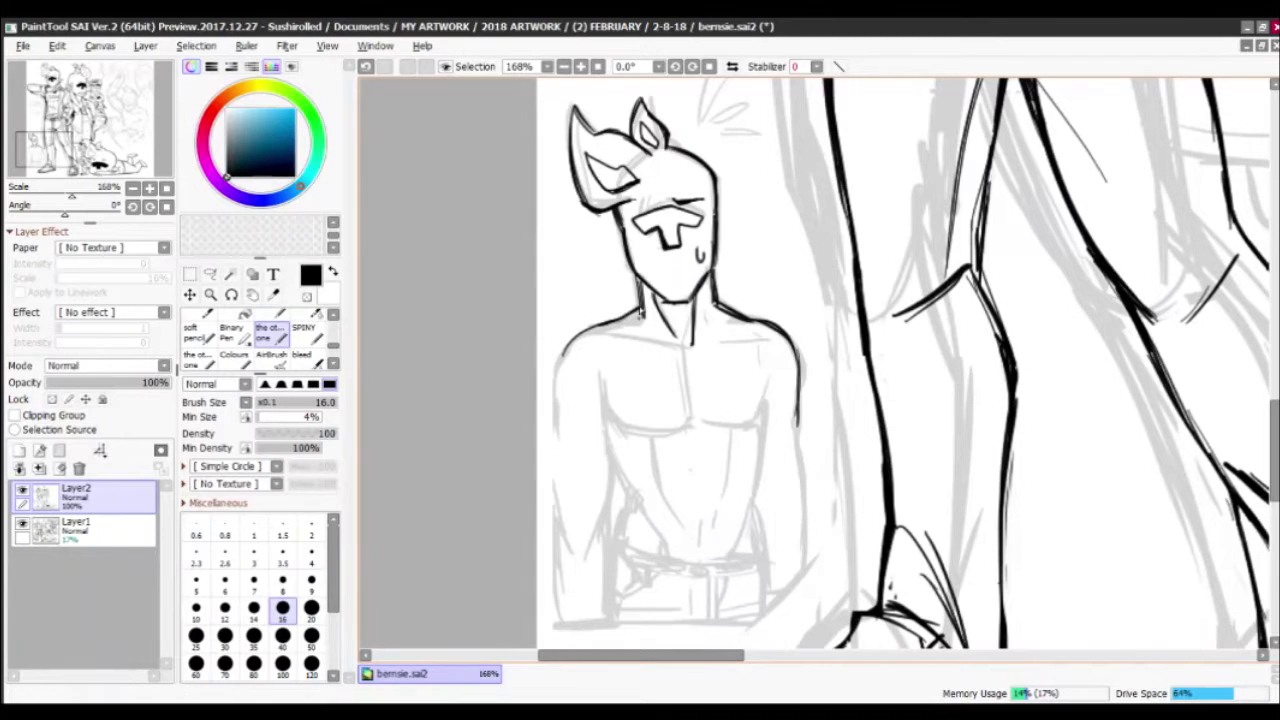
# Ink the bare-chested figure's upper arms, the chest contours and the centre line between them
pyautogui.moveTo(567, 340); pyautogui.dragTo(559, 515)
pyautogui.moveTo(606, 452); pyautogui.dragTo(620, 515)
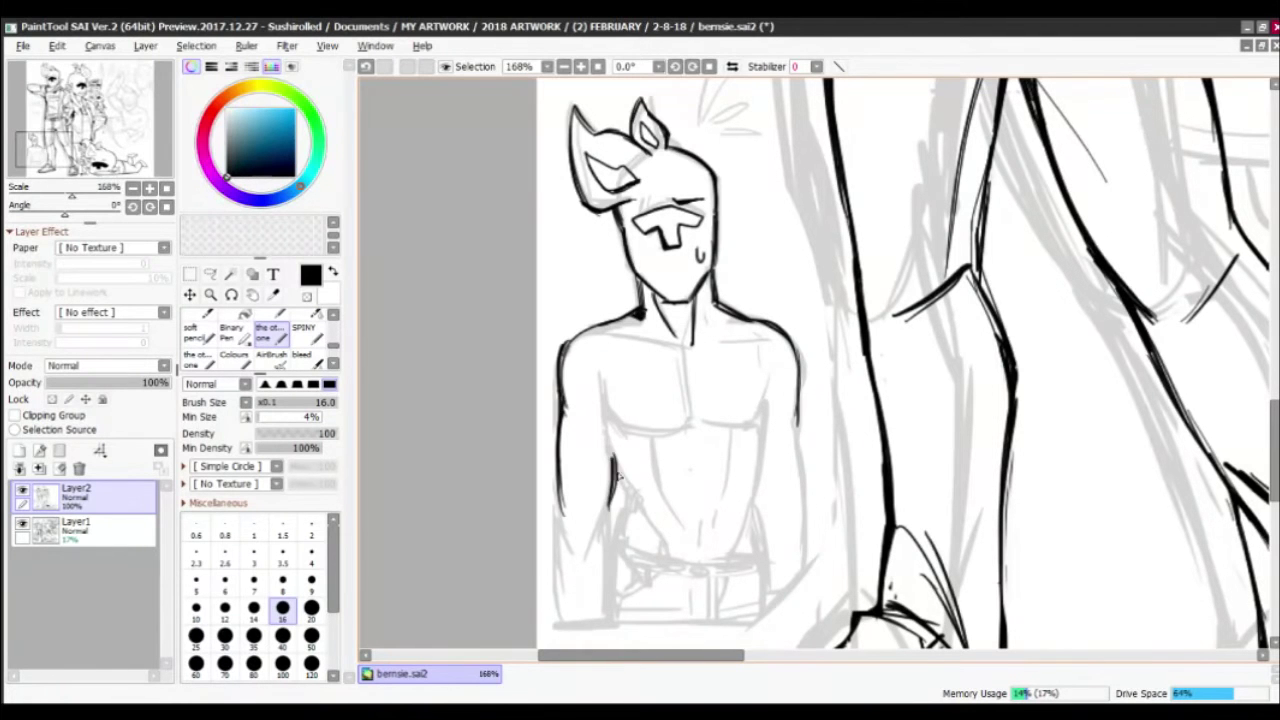
pyautogui.moveTo(600, 410)
pyautogui.mouseDown()
pyautogui.moveTo(620, 492)
pyautogui.moveTo(604, 411)
pyautogui.mouseUp()
pyautogui.press('x')
pyautogui.press('x')
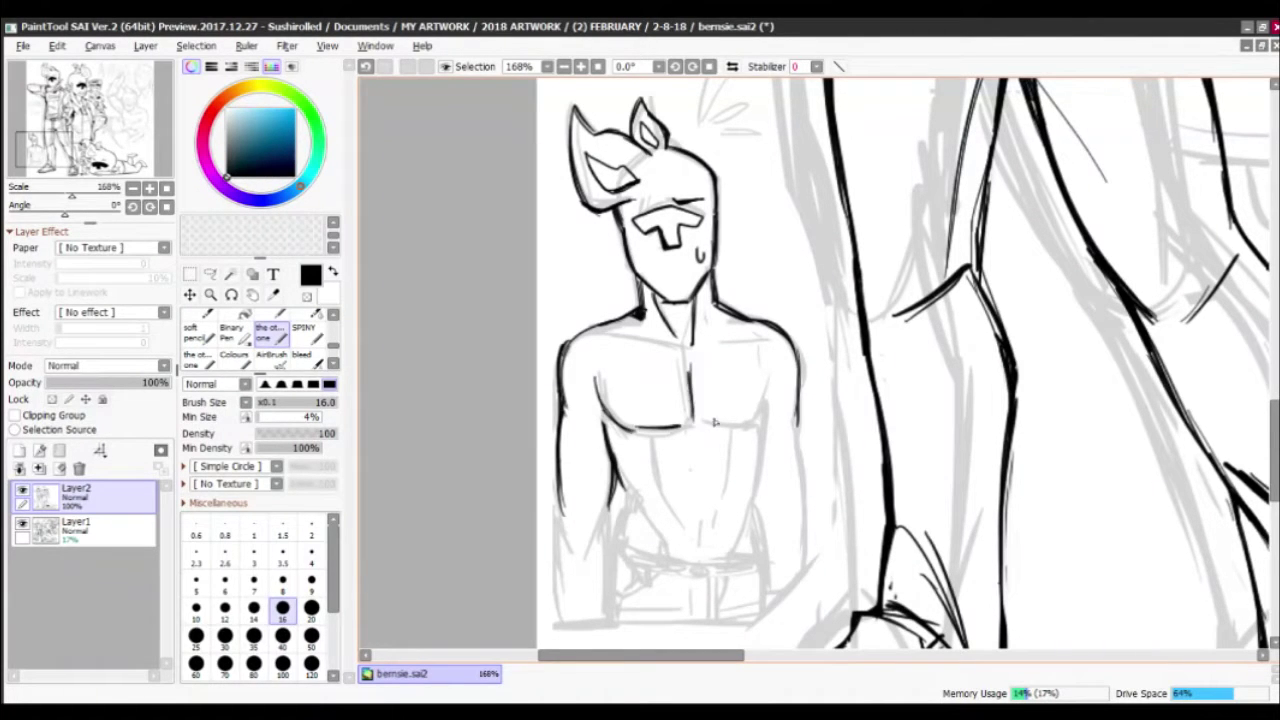
pyautogui.moveTo(710, 428); pyautogui.dragTo(768, 385)
pyautogui.moveTo(790, 440); pyautogui.dragTo(765, 371)
pyautogui.moveTo(778, 356); pyautogui.dragTo(785, 500)
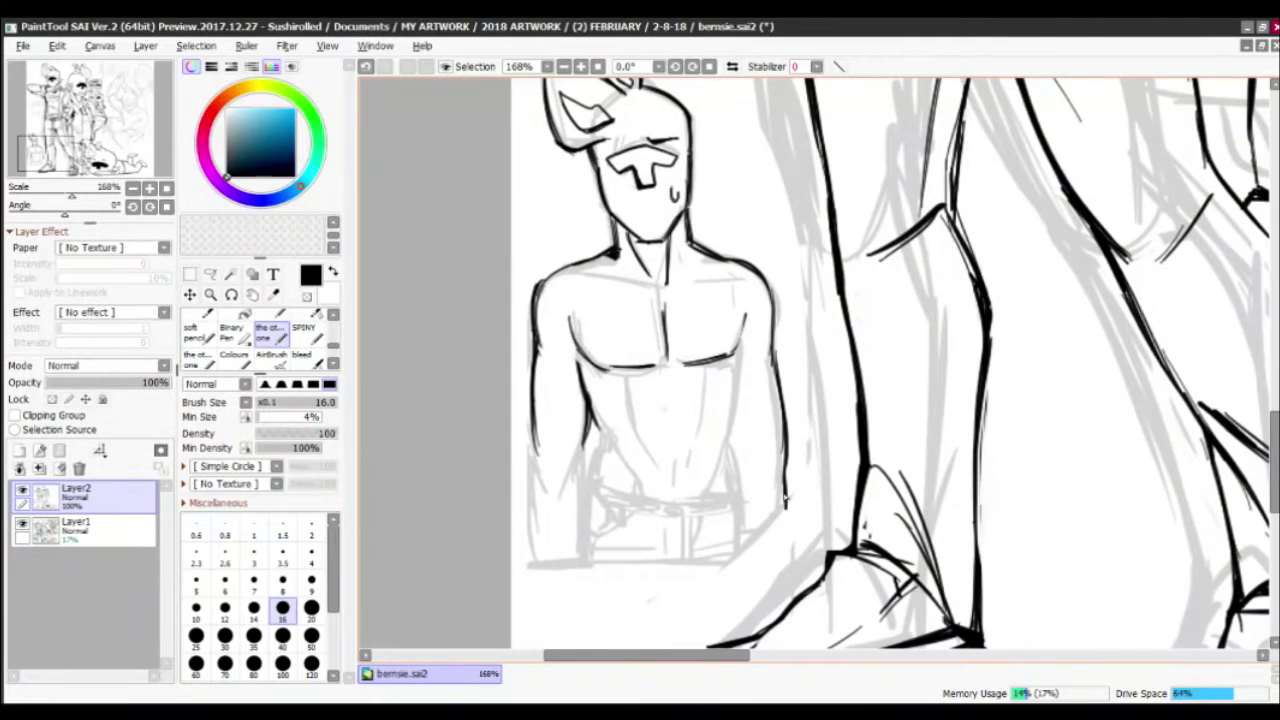
# Ink the bare-chested figure's waist, abdominal lines and hip creases, erasing the overlapping strokes
pyautogui.press('x')
pyautogui.moveTo(588, 410)
pyautogui.mouseDown()
pyautogui.moveTo(602, 450)
pyautogui.moveTo(586, 378)
pyautogui.mouseUp()
pyautogui.press('x')
pyautogui.moveTo(588, 436); pyautogui.dragTo(606, 490)
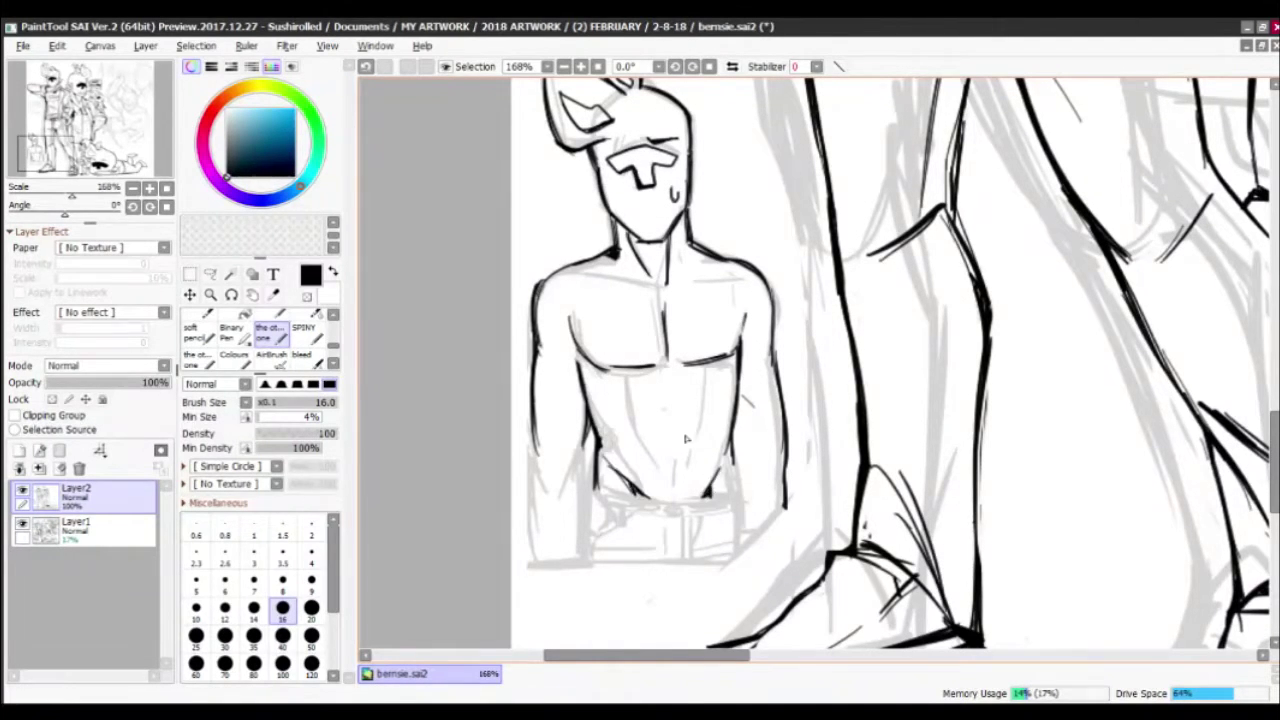
pyautogui.moveTo(618, 372); pyautogui.dragTo(634, 410)
pyautogui.press('x')
pyautogui.moveTo(706, 364); pyautogui.dragTo(690, 468)
pyautogui.press('x')
pyautogui.moveTo(636, 432); pyautogui.dragTo(650, 480)
pyautogui.moveTo(650, 470); pyautogui.dragTo(670, 530)
pyautogui.press('x')
pyautogui.moveTo(604, 414); pyautogui.dragTo(610, 474)
pyautogui.press('x')
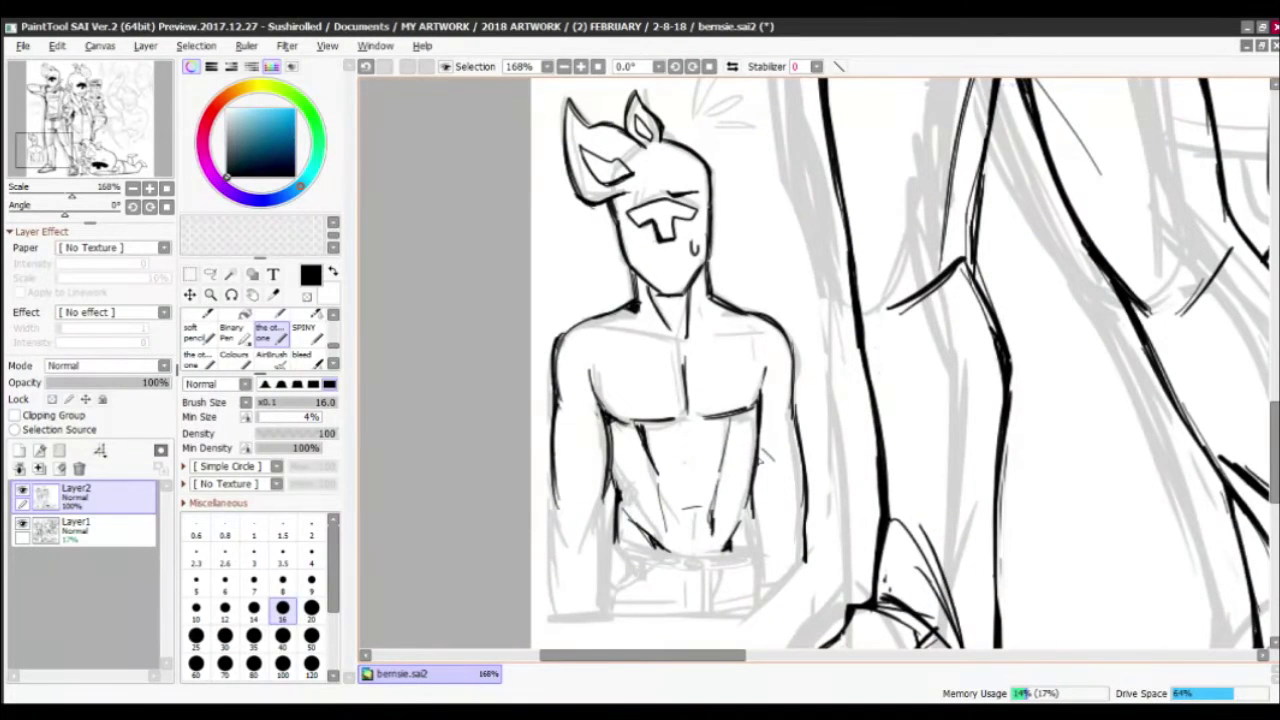
# Fill the bare-chested figure's under-chin shadow black, ink the forearm nearest the canvas edge and the other forearm's outer contour
pyautogui.scroll(-3, 815, 360)
pyautogui.scroll(4, 815, 360)
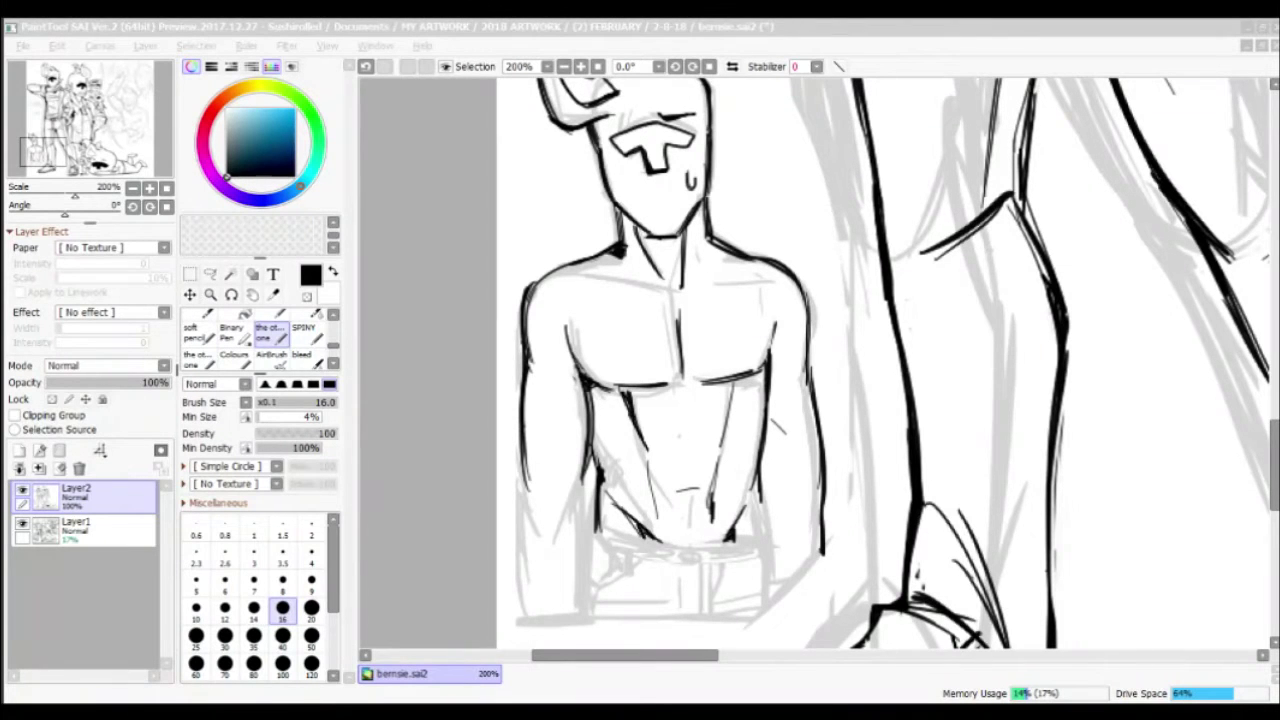
pyautogui.scroll(-5, 815, 365)
pyautogui.scroll(4, 815, 365)
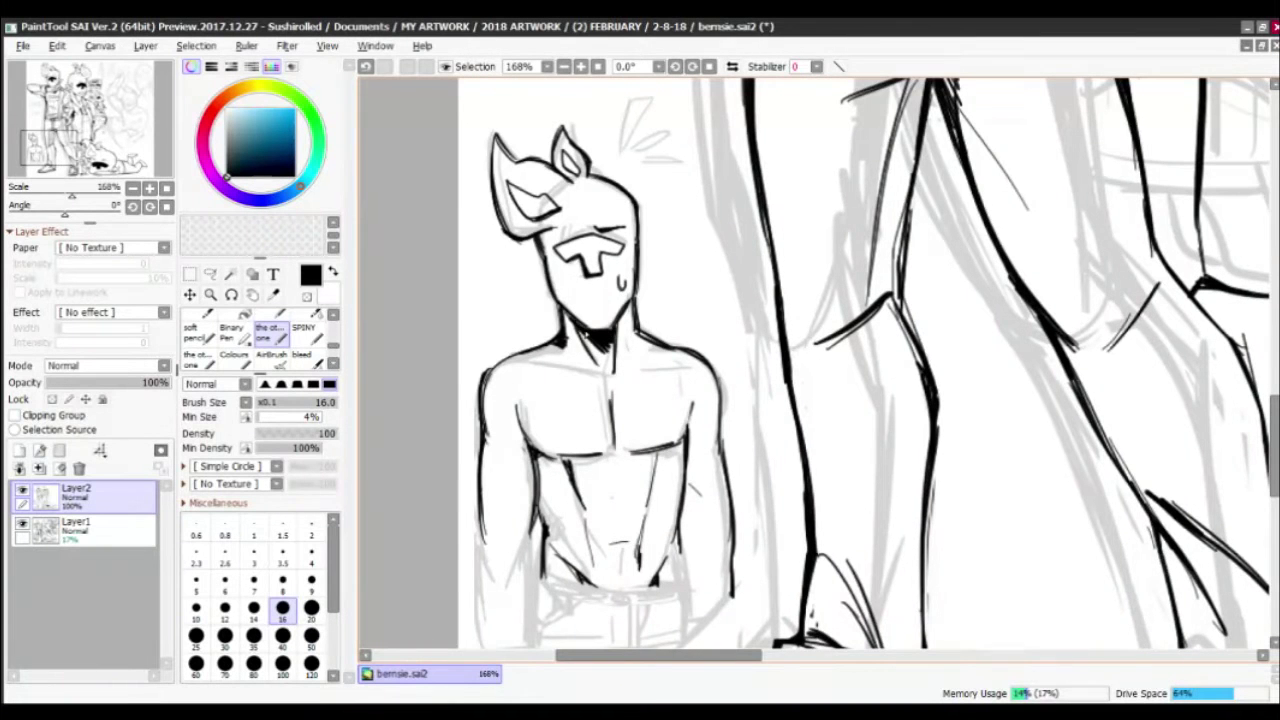
pyautogui.scroll(-3, 815, 365)
pyautogui.moveTo(474, 370); pyautogui.dragTo(476, 490)
pyautogui.moveTo(476, 444); pyautogui.dragTo(478, 508)
pyautogui.moveTo(472, 384); pyautogui.dragTo(470, 464)
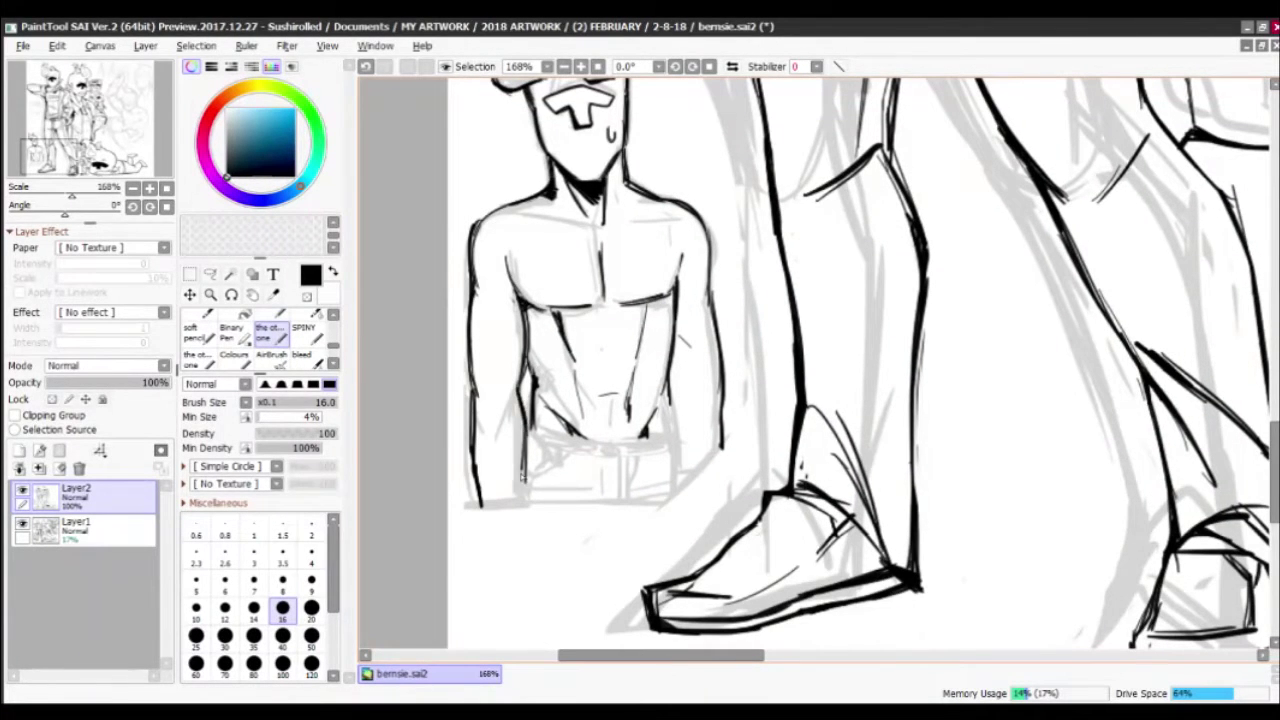
pyautogui.moveTo(522, 428); pyautogui.dragTo(518, 506)
pyautogui.press('a')
pyautogui.press('a')
pyautogui.moveTo(478, 402); pyautogui.dragTo(478, 506)
pyautogui.moveTo(720, 380); pyautogui.dragTo(720, 492)
pyautogui.press('a')
pyautogui.press('a')
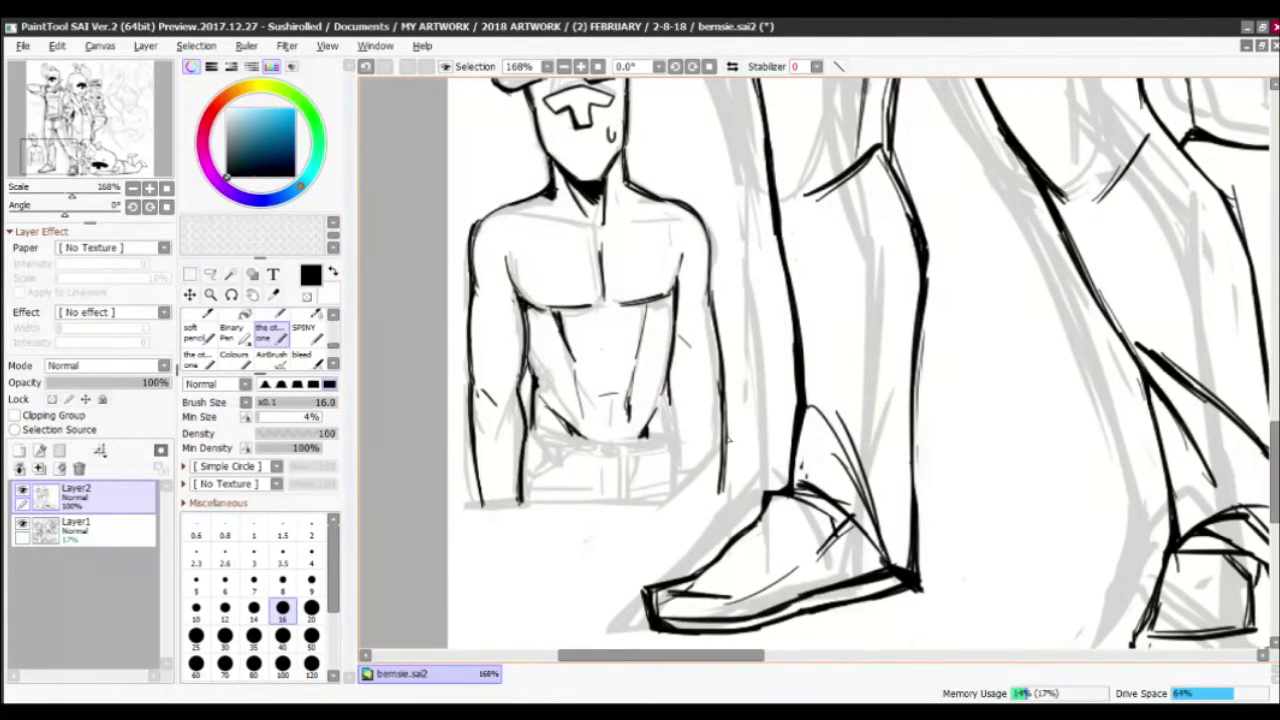
# Ink the inner contour of the bare-chested figure's right-hand forearm and a curved waistline across the hips
pyautogui.moveTo(672, 388); pyautogui.dragTo(680, 456)
pyautogui.moveTo(678, 408); pyautogui.dragTo(690, 508)
pyautogui.moveTo(800, 350); pyautogui.dragTo(830, 385)
pyautogui.moveTo(566, 462); pyautogui.dragTo(690, 480)
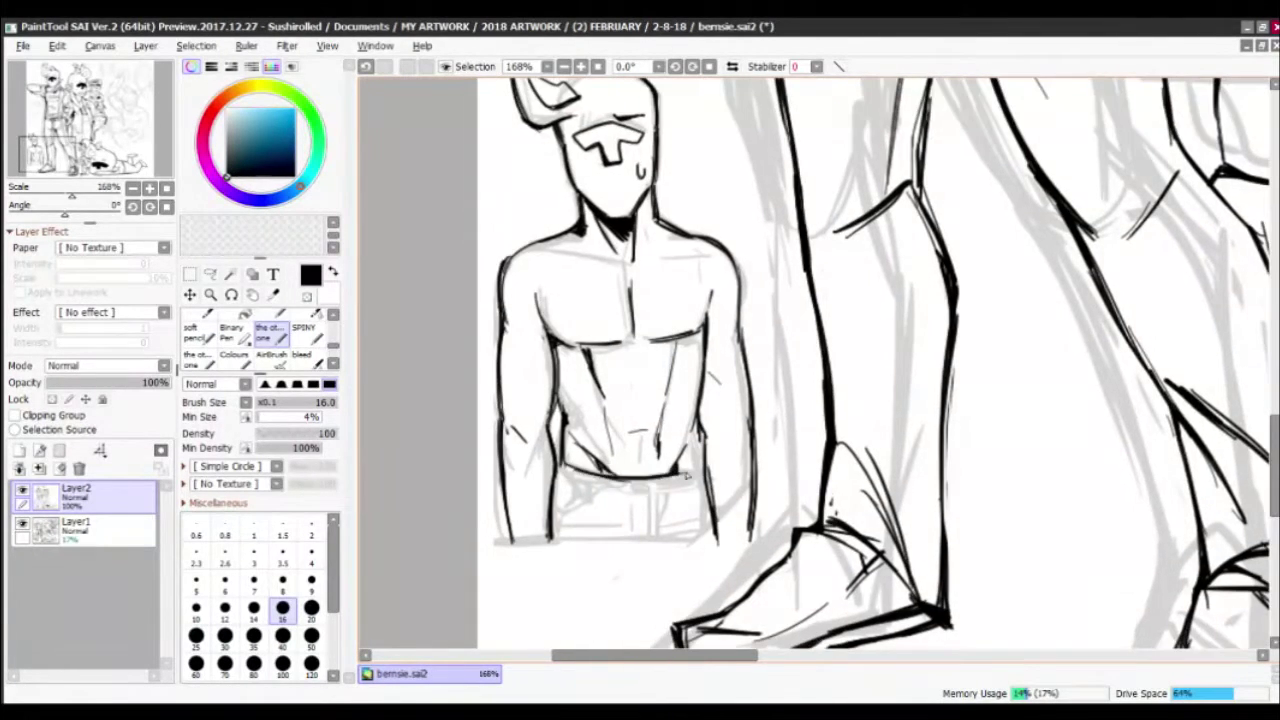
# Clean up and strengthen the bare-chested figure's side contours where the torso meets the waistline
pyautogui.press('a')
pyautogui.moveTo(560, 415); pyautogui.dragTo(572, 474)
pyautogui.press('a')
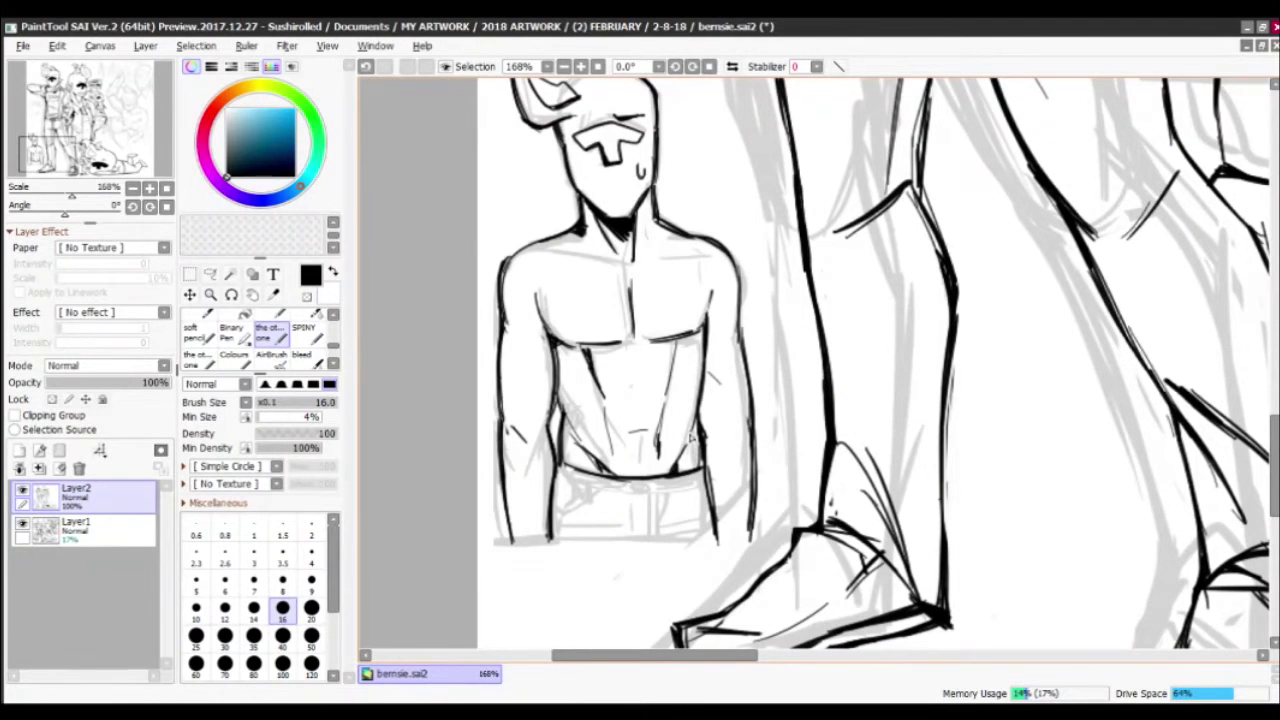
pyautogui.moveTo(690, 437); pyautogui.dragTo(700, 475)
pyautogui.press('a')
pyautogui.press('a')
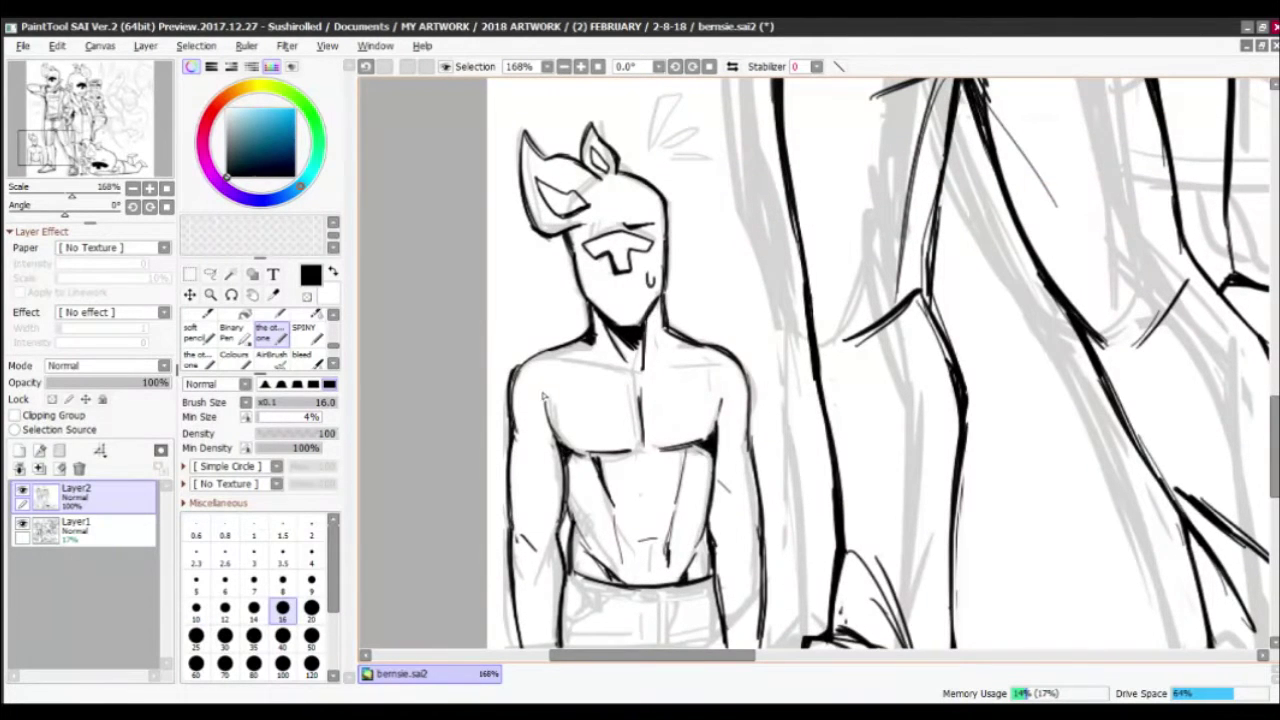
# Refine the bare-chested figure's left-hand chest edge and shoulder crease, erasing stray strokes
pyautogui.press('a')
pyautogui.moveTo(543, 397); pyautogui.dragTo(556, 440)
pyautogui.press('a')
pyautogui.scroll(-2, 545, 400)
pyautogui.press('a')
pyautogui.moveTo(560, 280); pyautogui.dragTo(541, 293)
pyautogui.press('a')
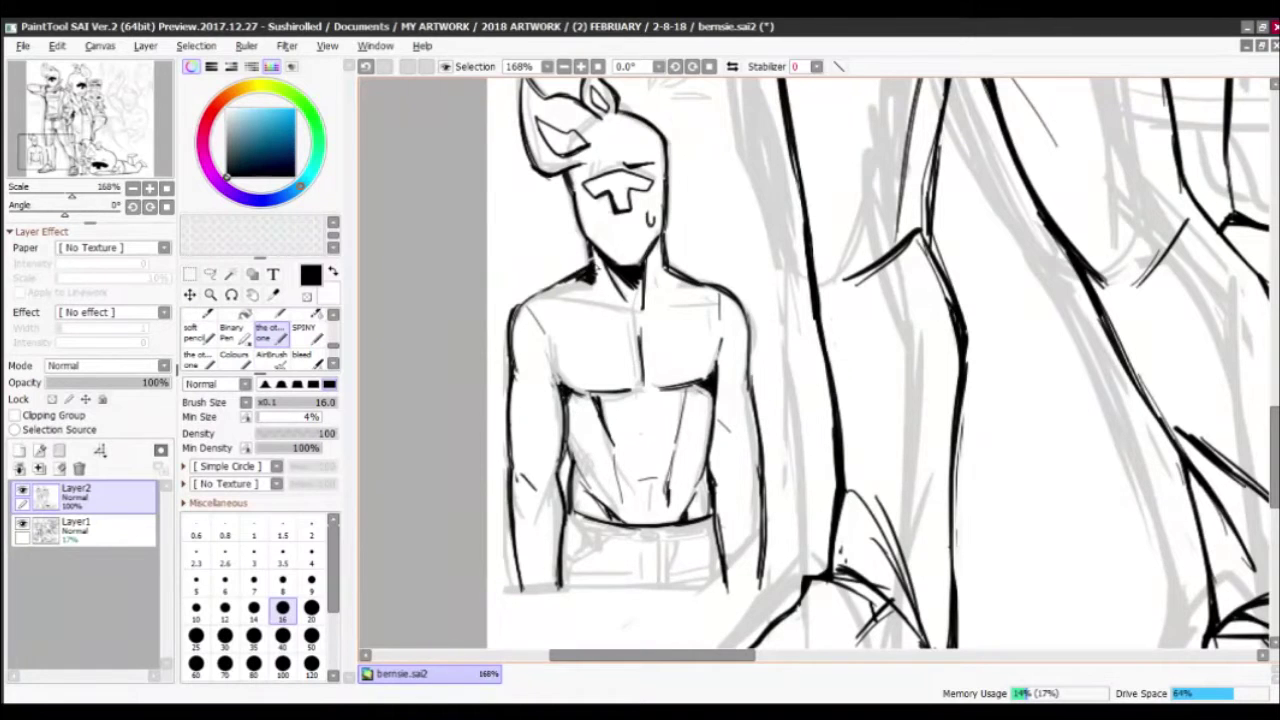
# Touch up the bare-chested figure's neck and shoulder lines, undoing the last strokes at the outer shoulder
pyautogui.press('a')
pyautogui.moveTo(668, 282); pyautogui.dragTo(710, 276)
pyautogui.press('a')
pyautogui.scroll(-2, 588, 325)
pyautogui.moveTo(504, 205)
pyautogui.mouseDown()
pyautogui.moveTo(538, 172)
pyautogui.moveTo(516, 214)
pyautogui.mouseUp()
pyautogui.hotkey('ctrl', 'z')
pyautogui.hotkey('ctrl', 'z')
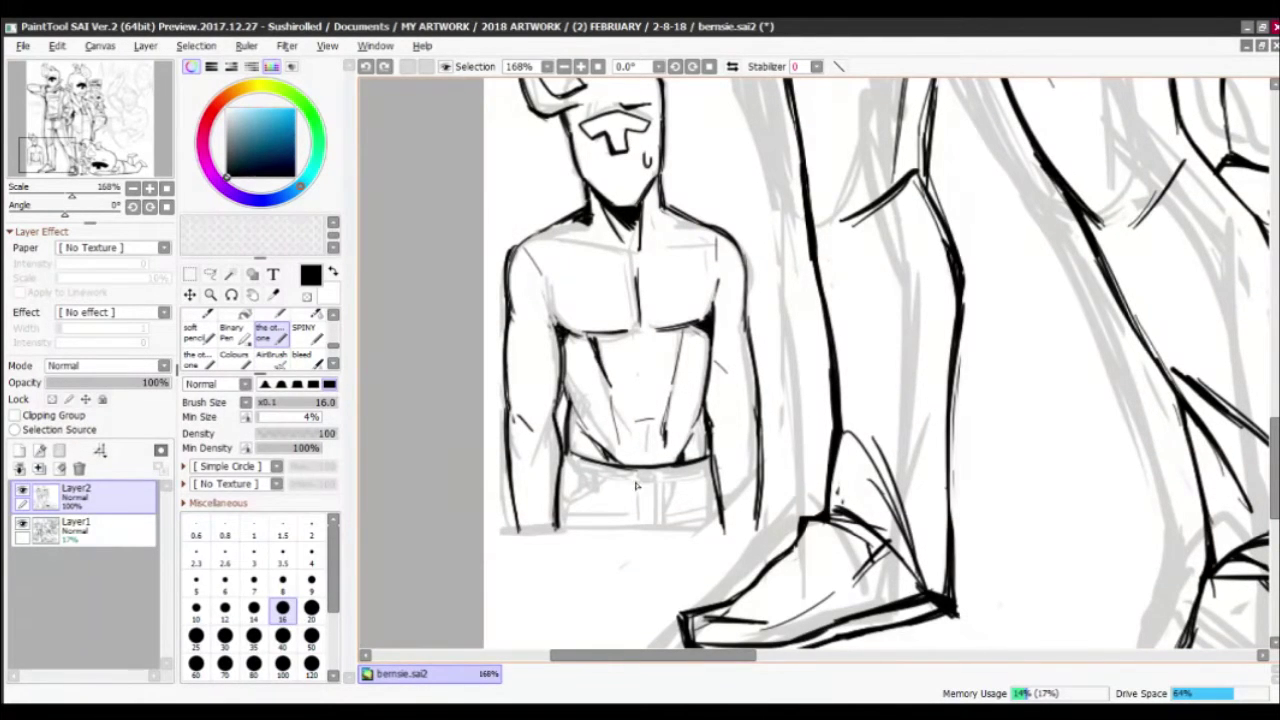
# Ink the bare-chested figure's trouser waistband with its centre button, fly and pocket lines
pyautogui.moveTo(568, 472); pyautogui.dragTo(712, 466)
pyautogui.moveTo(570, 488); pyautogui.dragTo(714, 482)
pyautogui.moveTo(592, 480); pyautogui.dragTo(641, 476)
pyautogui.moveTo(566, 490); pyautogui.dragTo(710, 486)
pyautogui.moveTo(580, 488); pyautogui.dragTo(580, 502)
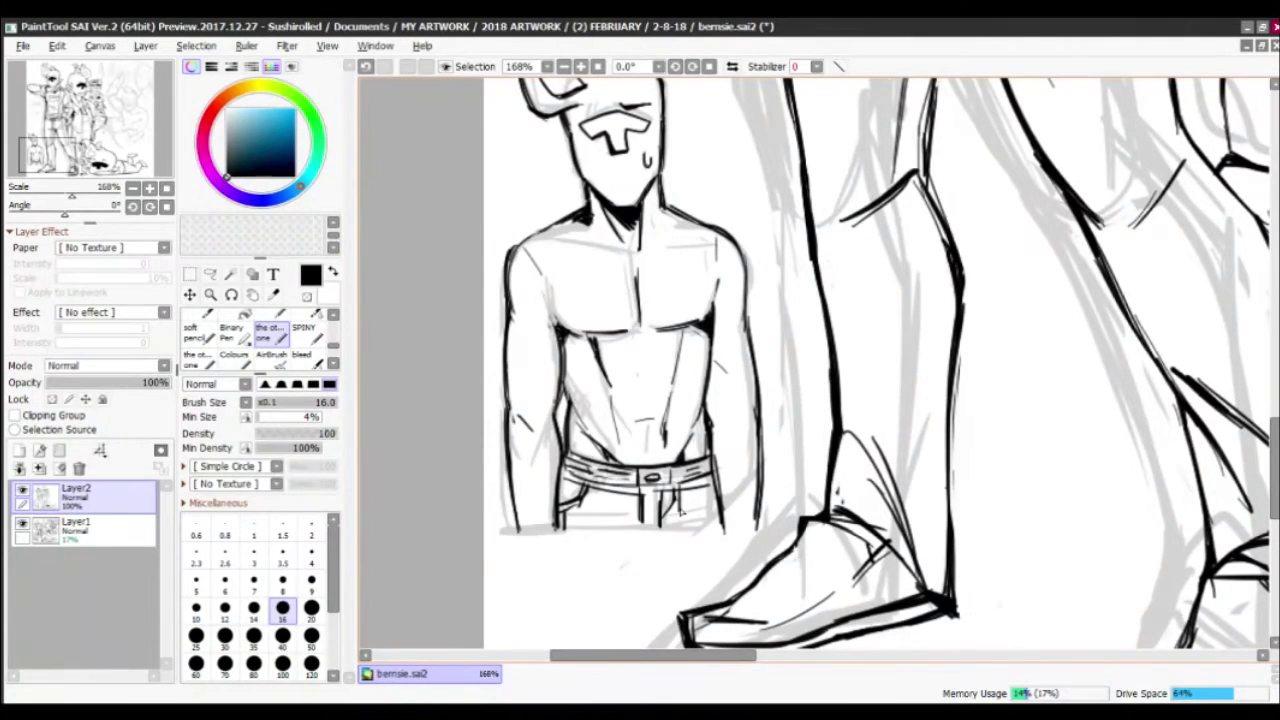
# Fill the T-shaped marking on the bare-chested figure's face with solid black and hide the Layer1 sketch
pyautogui.scroll(-5, 820, 368)
pyautogui.scroll(5, 820, 368)
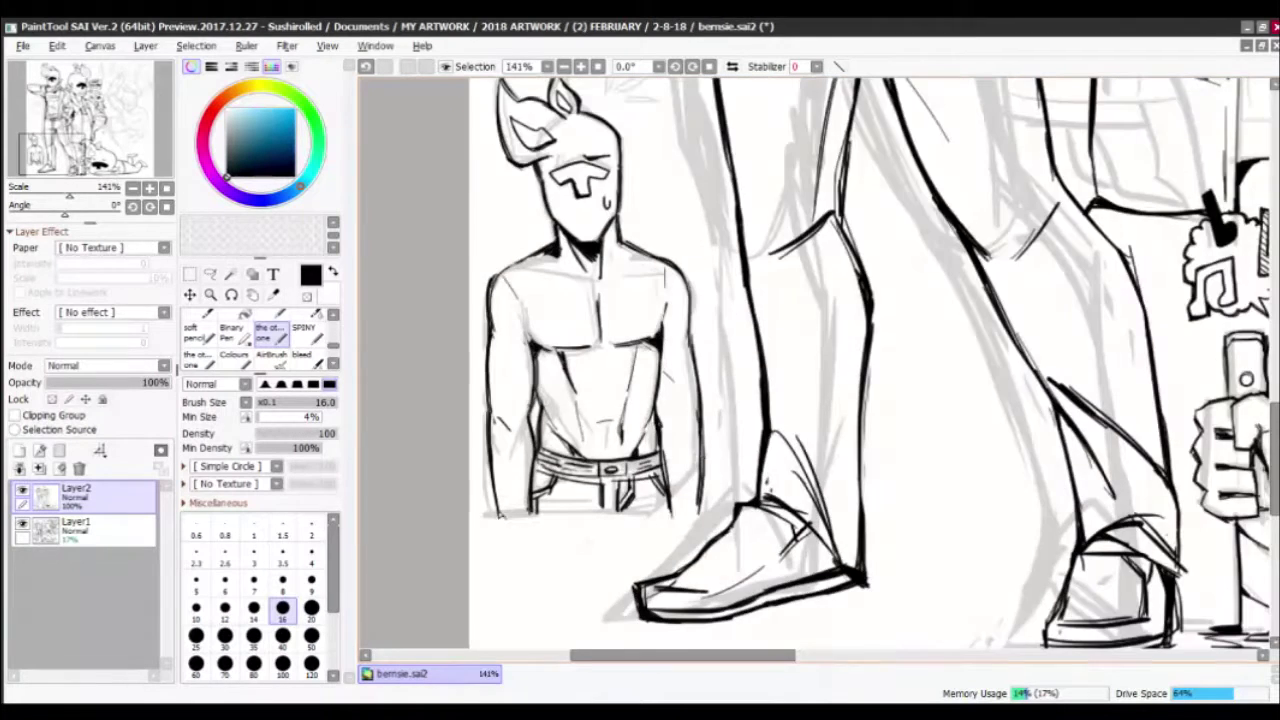
pyautogui.scroll(2, 820, 368)
pyautogui.scroll(-4, 665, 340)
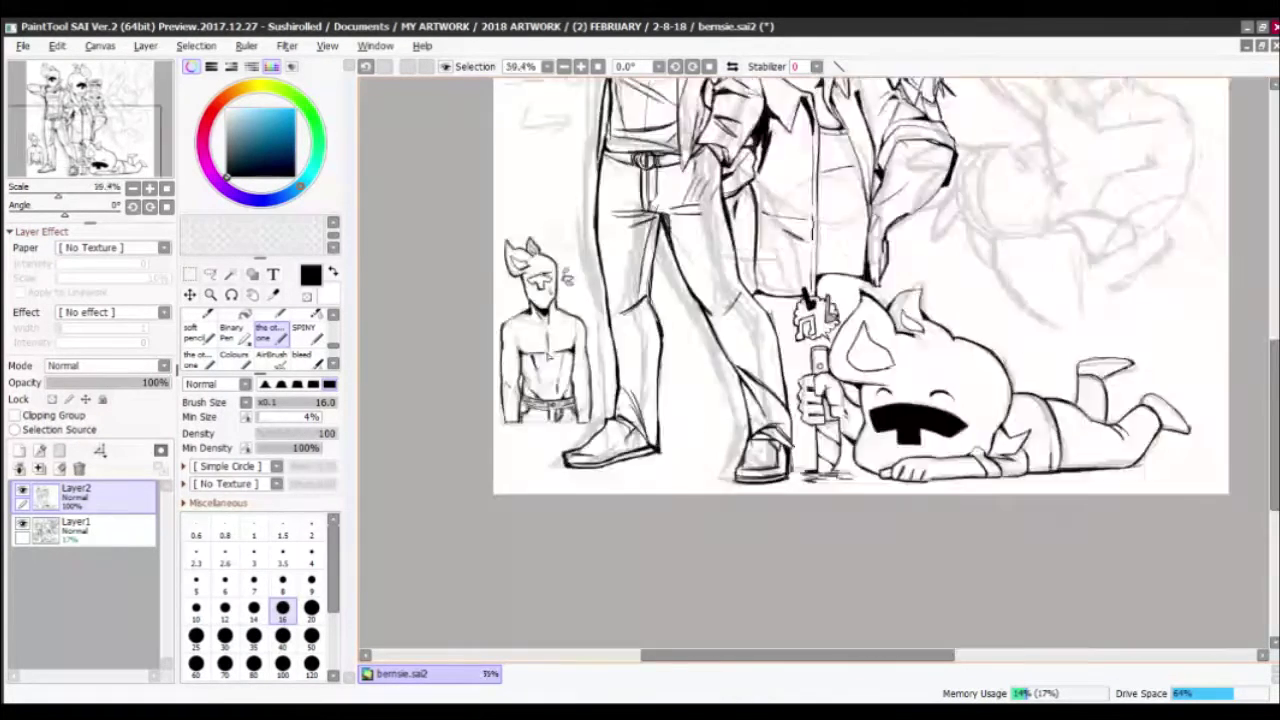
pyautogui.scroll(6, 620, 330)
pyautogui.click(231, 273)
pyautogui.click(604, 343)
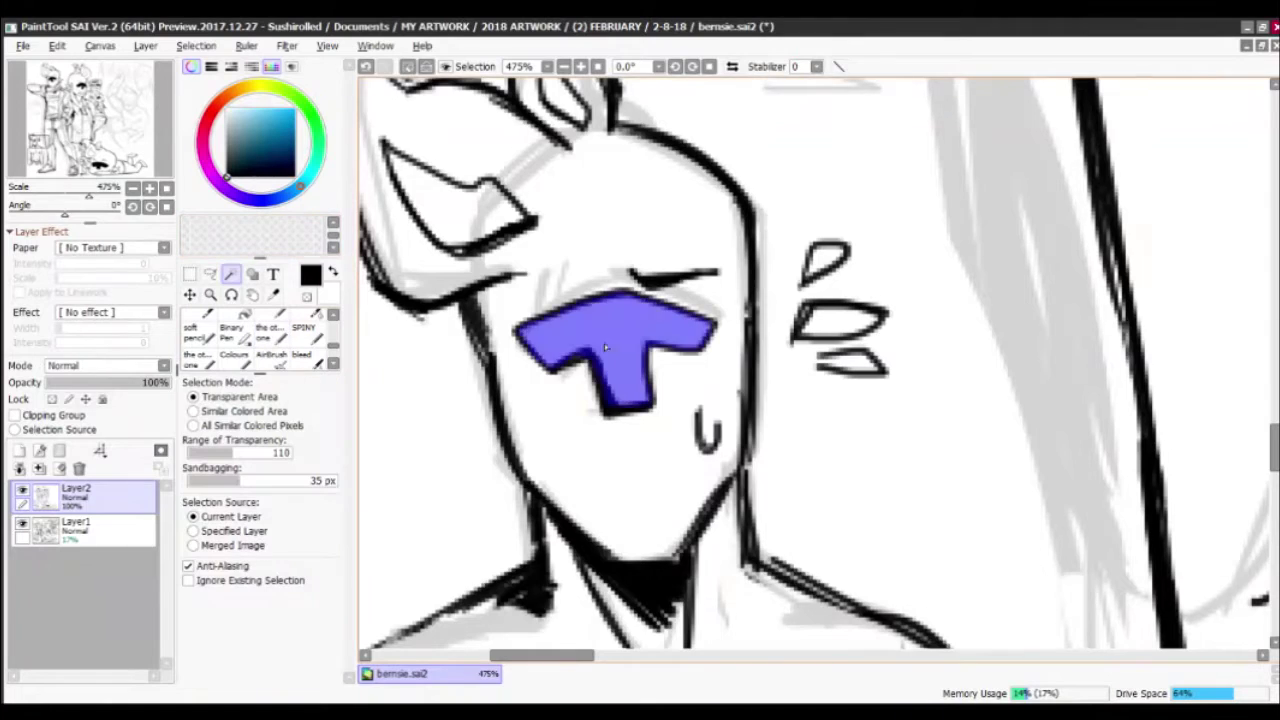
pyautogui.hotkey('ctrl', 'f')
pyautogui.scroll(-7, 820, 368)
pyautogui.scroll(9, 606, 343)
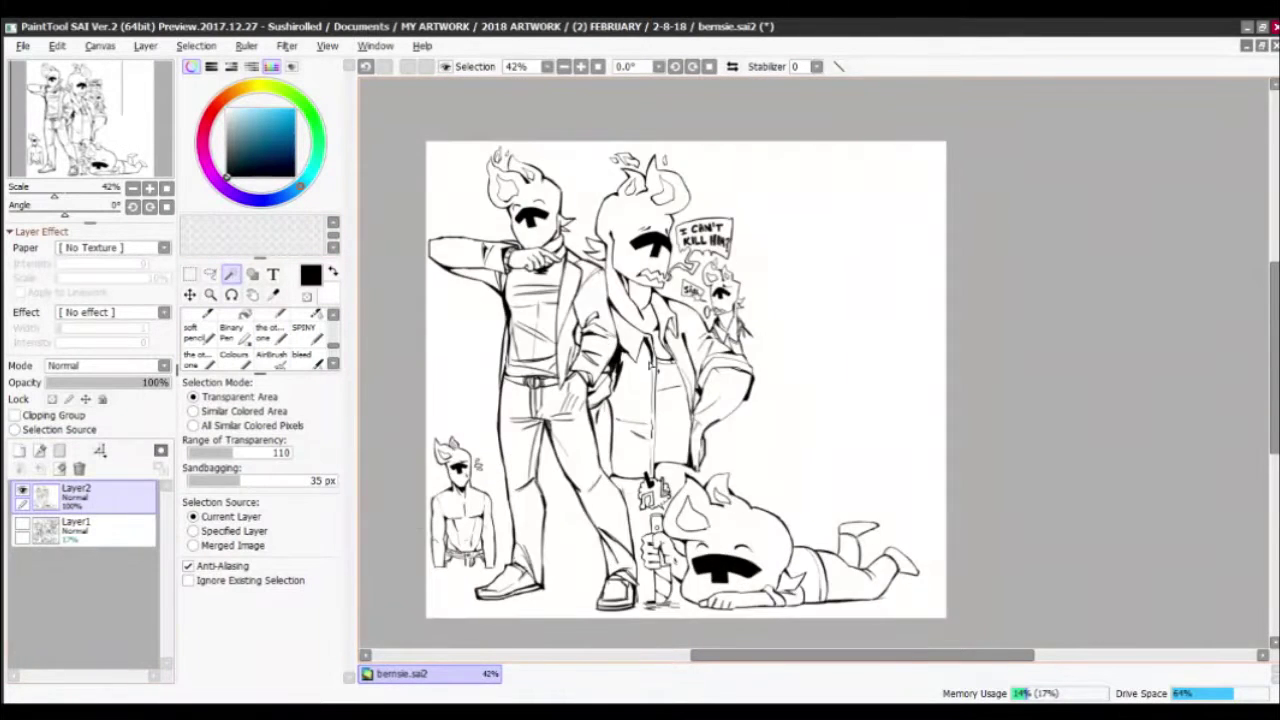
# Draw a solid black arrow pointing down at the bare-chested figure's head, with a rectangular caption box above it
pyautogui.press('b')
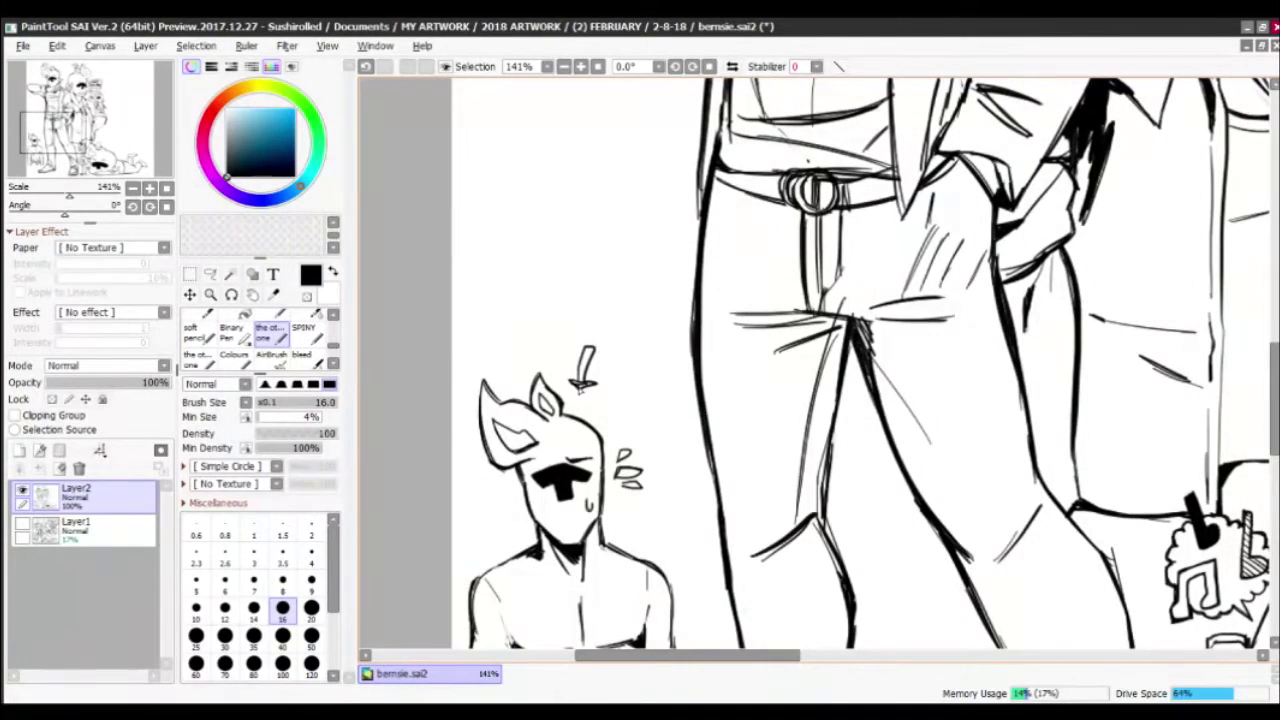
pyautogui.scroll(5, 588, 364)
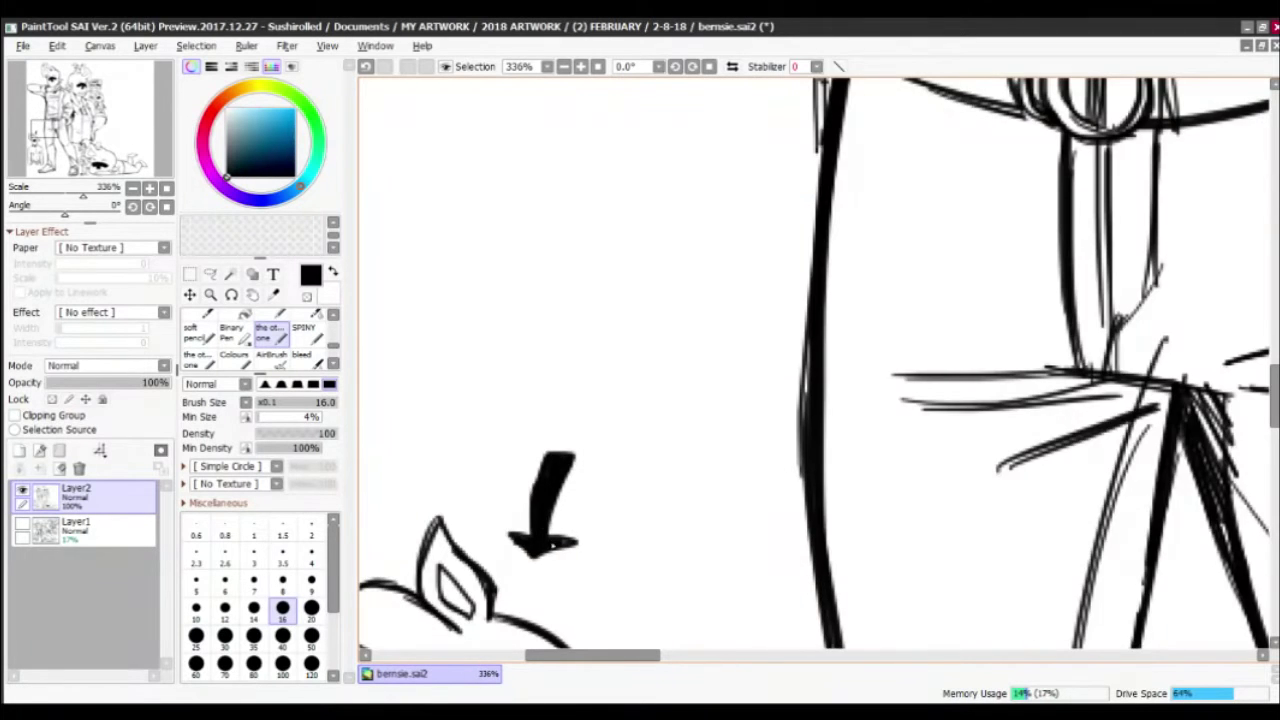
pyautogui.moveTo(437, 363); pyautogui.dragTo(577, 400)
pyautogui.moveTo(660, 538)
pyautogui.mouseDown()
pyautogui.moveTo(475, 368)
pyautogui.moveTo(670, 540)
pyautogui.mouseUp()
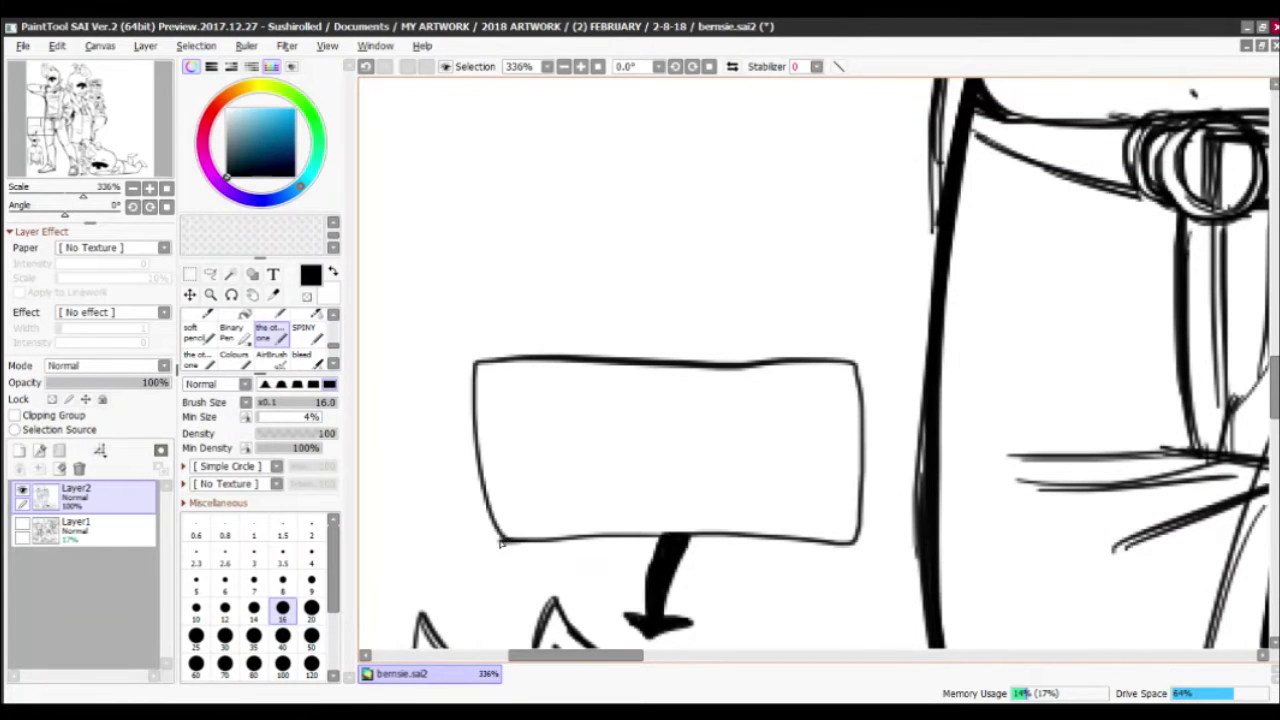
pyautogui.moveTo(500, 543); pyautogui.dragTo(476, 362)
pyautogui.moveTo(634, 543); pyautogui.dragTo(710, 427)
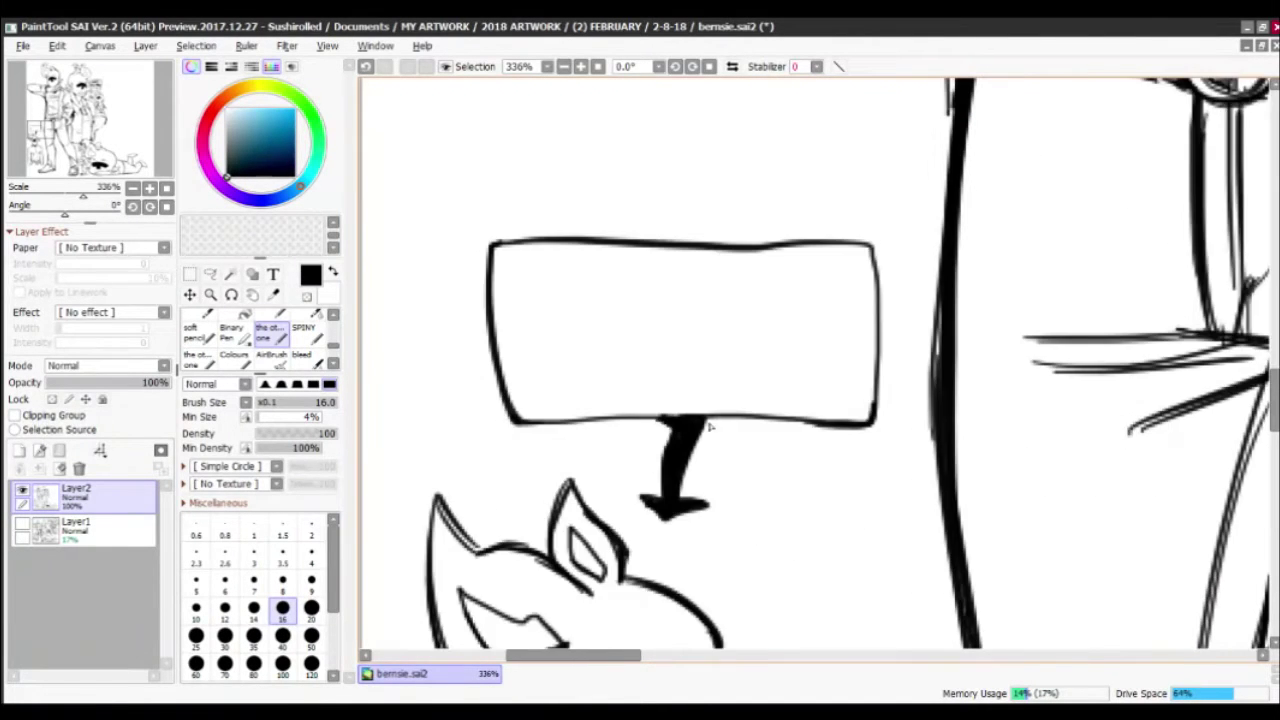
pyautogui.moveTo(627, 331)
pyautogui.mouseDown()
pyautogui.moveTo(543, 370)
pyautogui.moveTo(738, 352)
pyautogui.mouseUp()
pyautogui.hotkey('ctrl', 'z')
pyautogui.hotkey('ctrl', 'z')
pyautogui.hotkey('ctrl', 'z')
pyautogui.hotkey('ctrl', 'z')
pyautogui.hotkey('ctrl', 'z')
pyautogui.hotkey('ctrl', 'z')
pyautogui.hotkey('ctrl', 'z')
pyautogui.hotkey('ctrl', 'z')
pyautogui.hotkey('ctrl', 'z')
pyautogui.hotkey('ctrl', 'z')
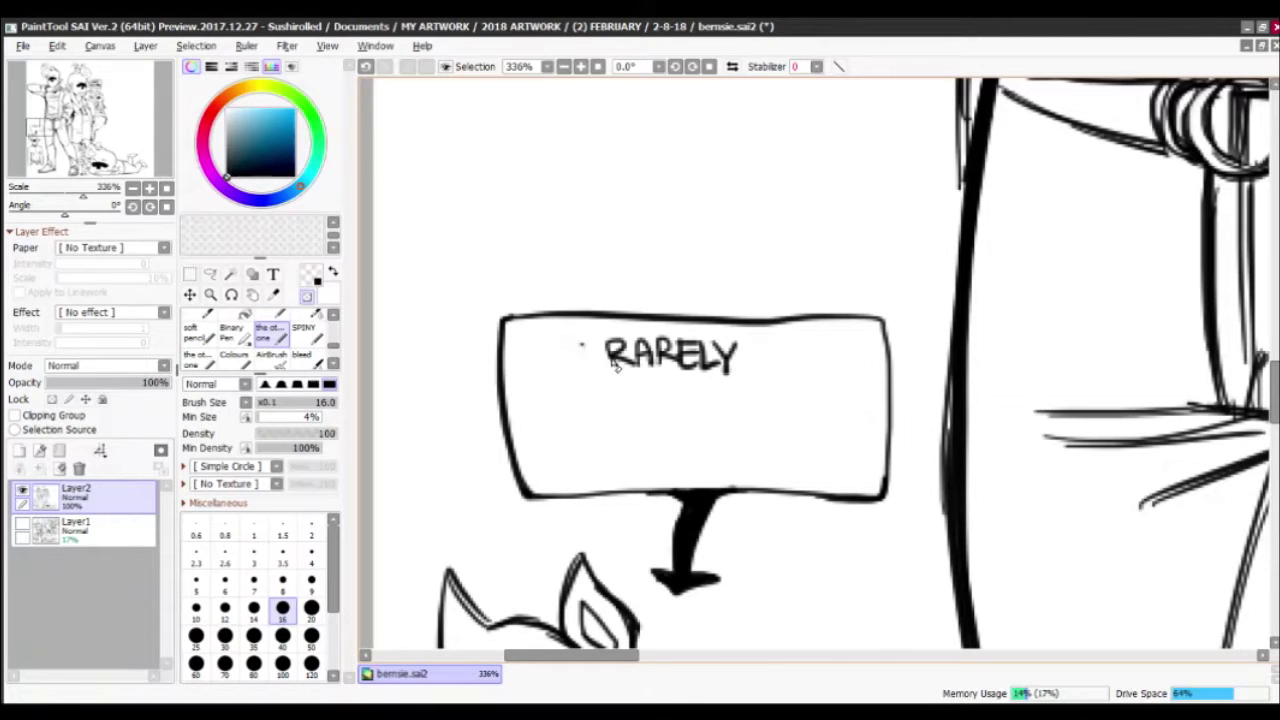
# Hand-letter "HE'S RARELY SHIRTLESS" on two lines in the caption box, undoing the stray slanted stroke after it
pyautogui.moveTo(556, 348); pyautogui.dragTo(561, 378)
pyautogui.moveTo(558, 366)
pyautogui.mouseDown()
pyautogui.moveTo(812, 354)
pyautogui.moveTo(554, 409)
pyautogui.moveTo(779, 409)
pyautogui.moveTo(760, 428)
pyautogui.mouseUp()
pyautogui.click(803, 442)
pyautogui.moveTo(810, 398); pyautogui.dragTo(804, 432)
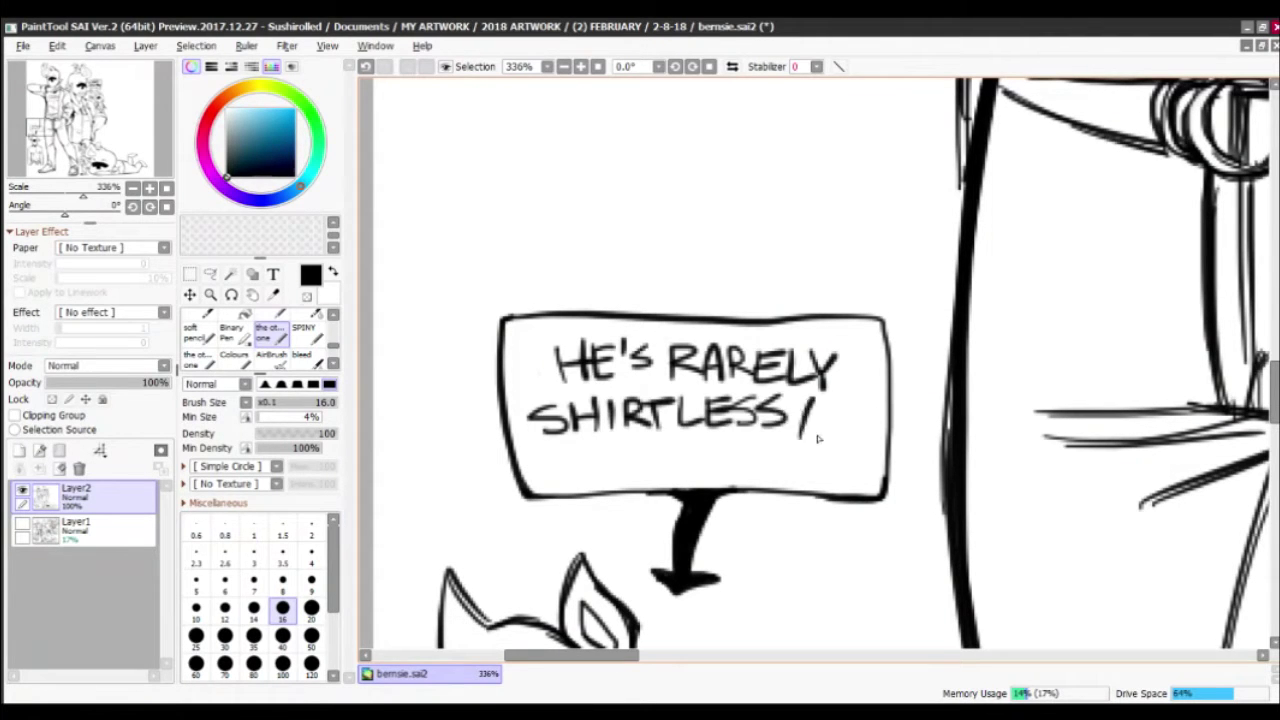
pyautogui.hotkey('ctrl', 'z')
pyautogui.hotkey('ctrl', 'z')
# Letter "(he doesn't like" with a crossed-out circle symbol and closing bracket below, and add a dash after "SHIRTLESS"
pyautogui.moveTo(618, 462); pyautogui.dragTo(740, 456)
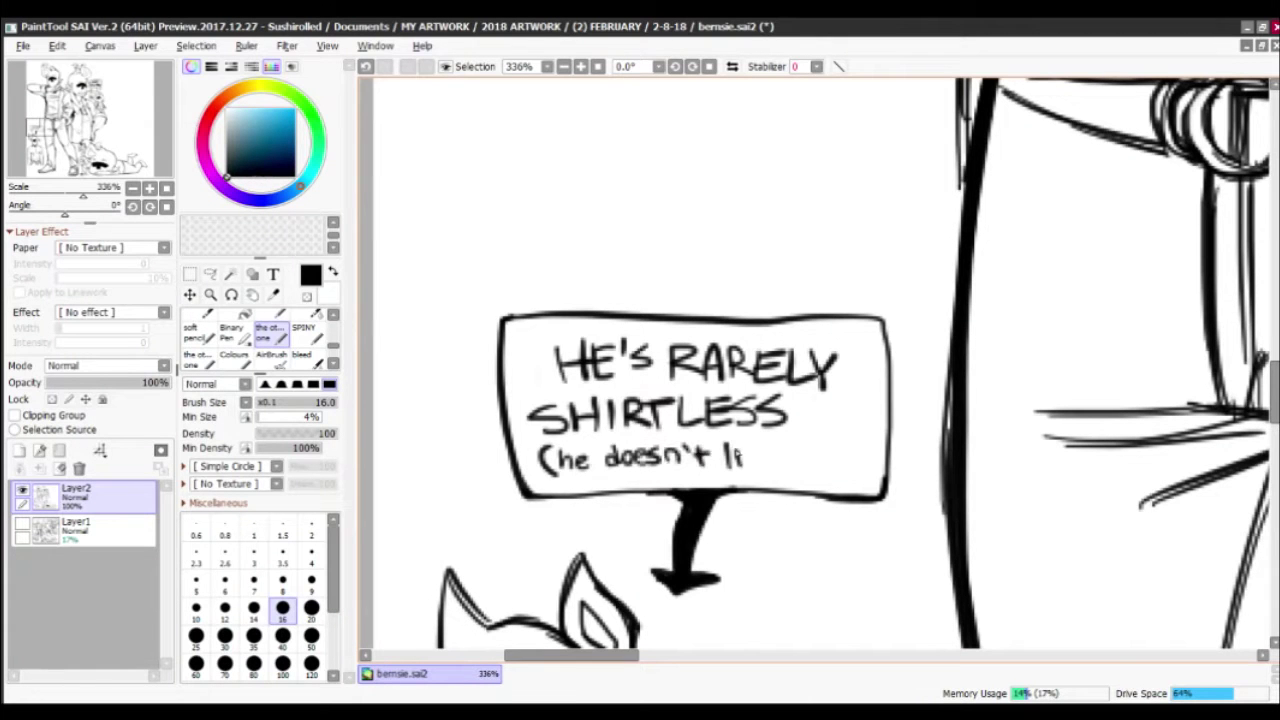
pyautogui.moveTo(826, 430); pyautogui.dragTo(824, 432)
pyautogui.moveTo(814, 466)
pyautogui.mouseDown()
pyautogui.moveTo(836, 448)
pyautogui.moveTo(836, 474)
pyautogui.moveTo(826, 430)
pyautogui.mouseUp()
pyautogui.hotkey('ctrl', 'z')
pyautogui.hotkey('ctrl', 'z')
pyautogui.moveTo(814, 466); pyautogui.dragTo(848, 478)
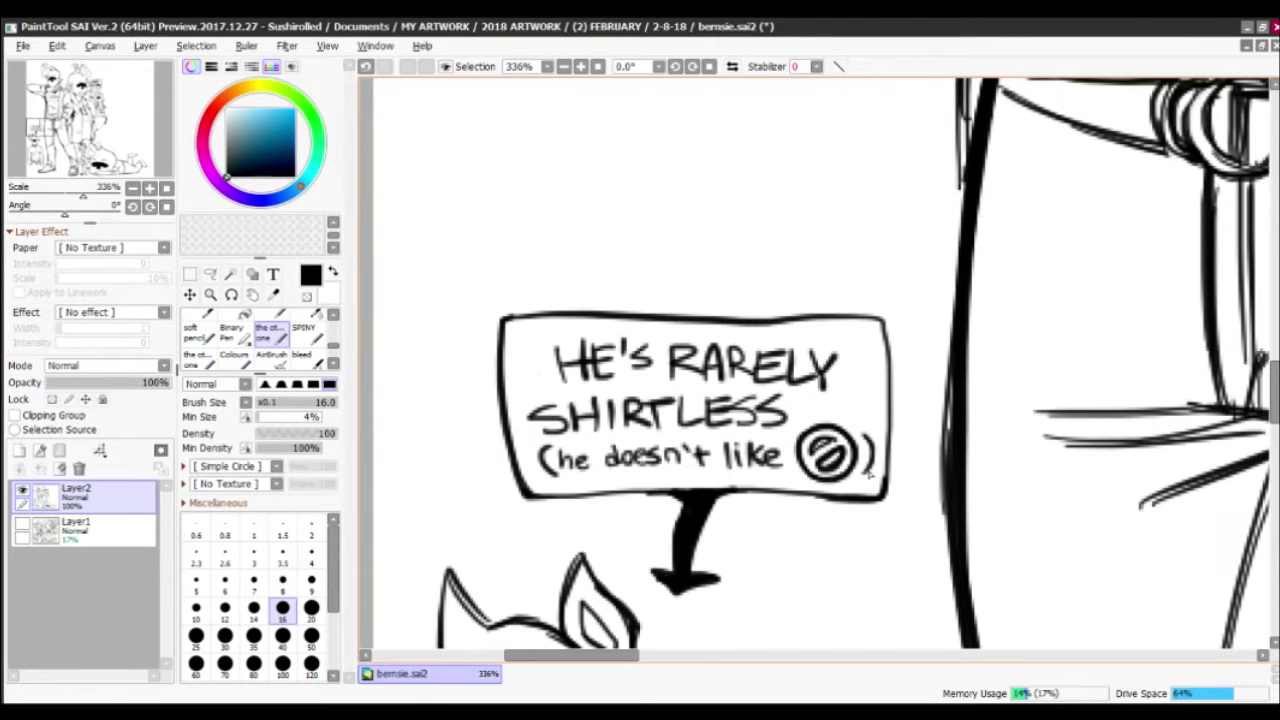
pyautogui.moveTo(806, 412); pyautogui.dragTo(848, 408)
# Ink two pointed flame tufts on the bare-chested figure's cheek, below the three small motion marks
pyautogui.scroll(-6, 848, 410)
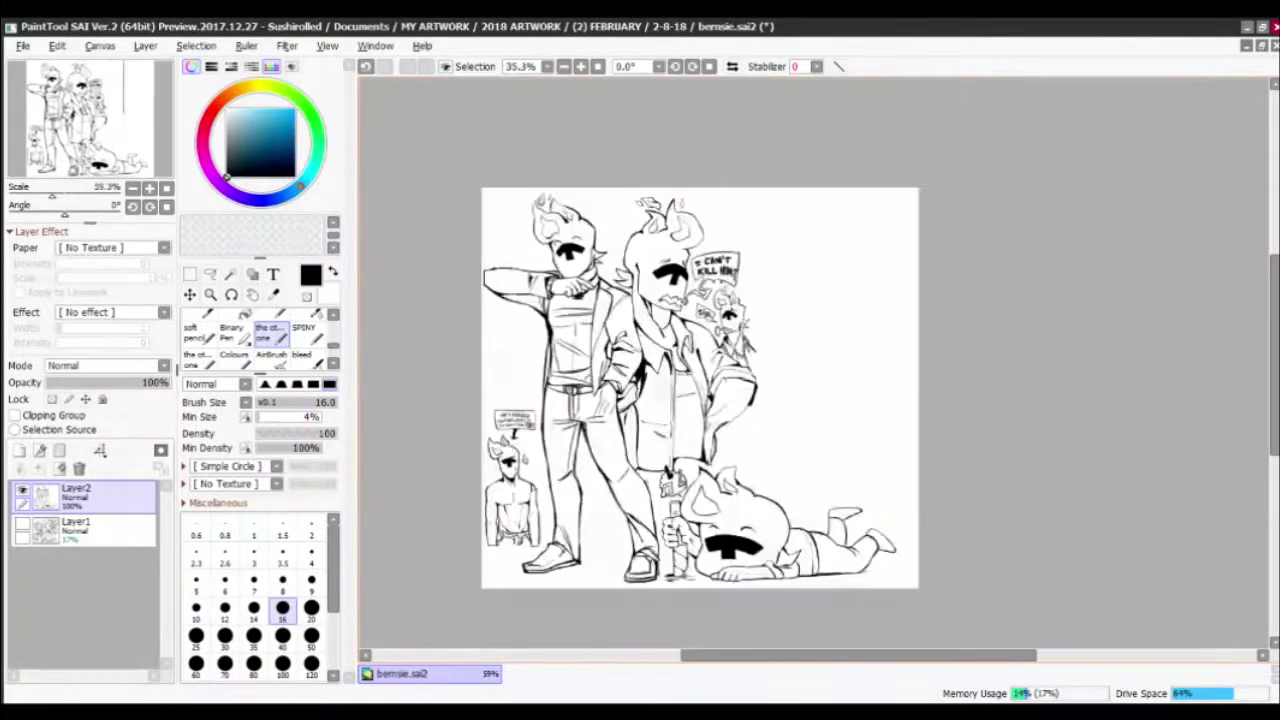
pyautogui.scroll(6, 673, 264)
pyautogui.moveTo(756, 362); pyautogui.dragTo(822, 370)
pyautogui.moveTo(740, 410); pyautogui.dragTo(796, 390)
pyautogui.moveTo(752, 380); pyautogui.dragTo(826, 366)
pyautogui.moveTo(740, 420); pyautogui.dragTo(794, 428)
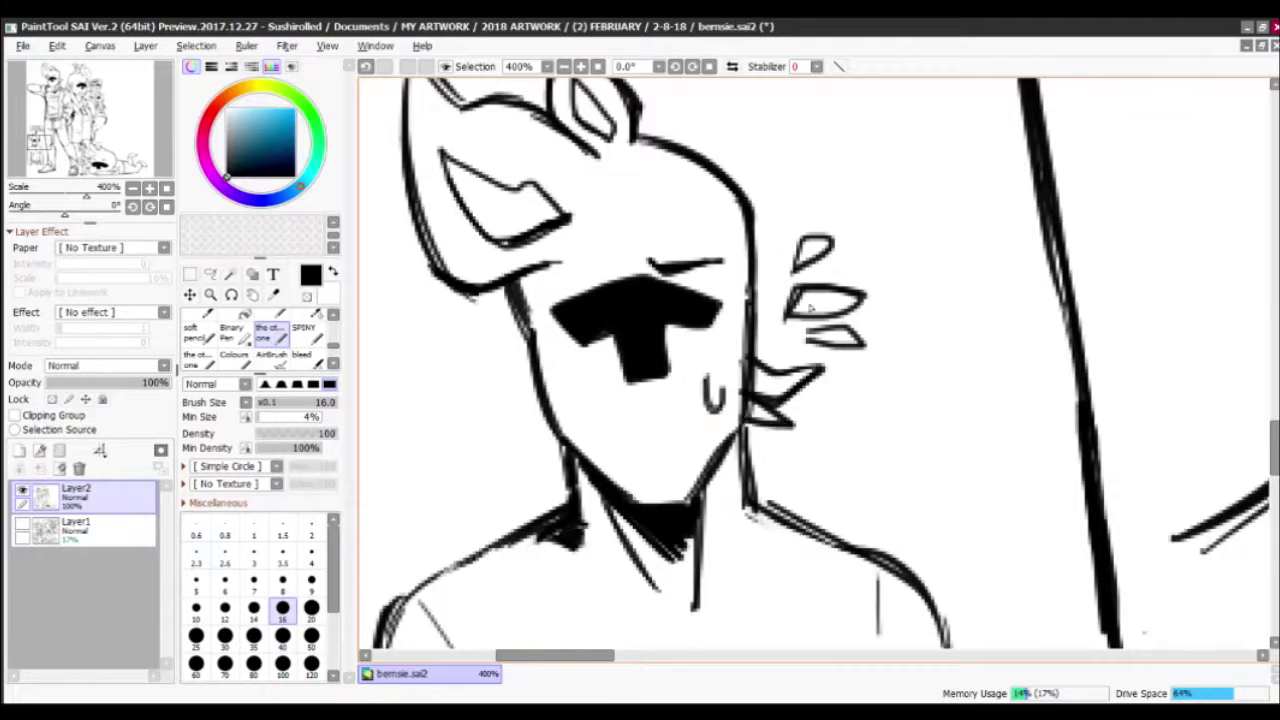
pyautogui.scroll(-5, 808, 304)
pyautogui.scroll(-1, 534, 286)
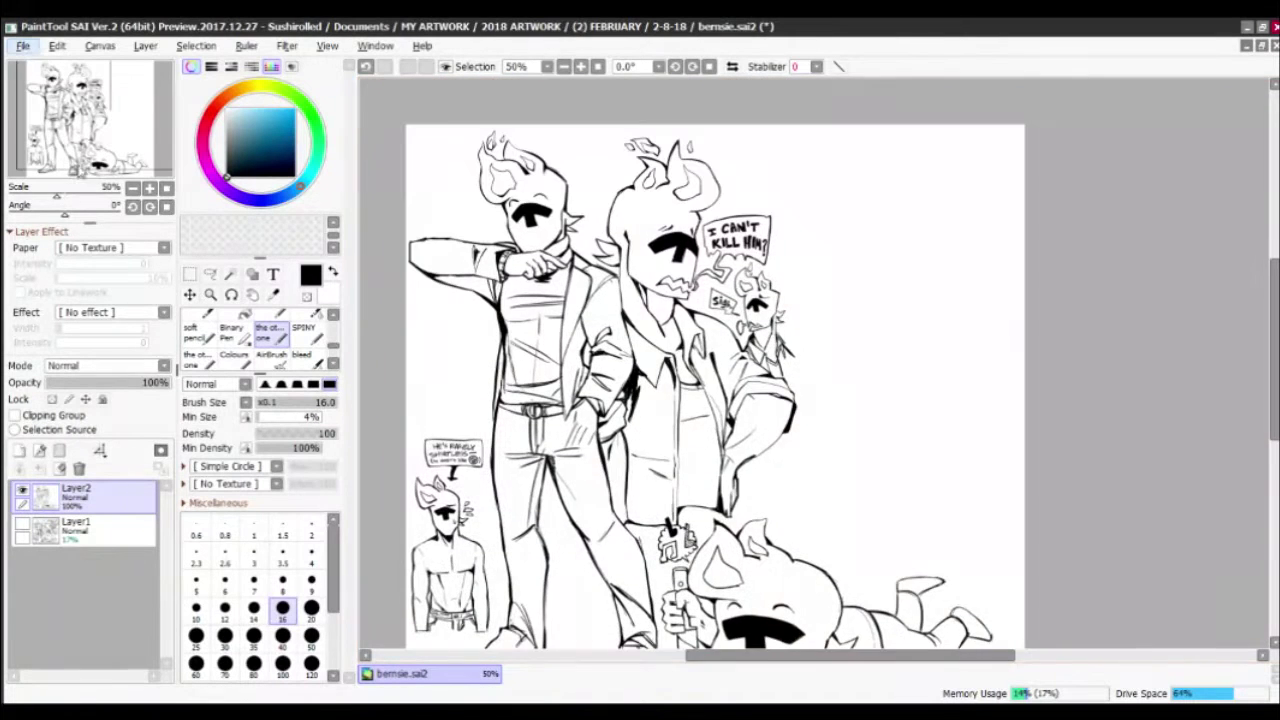
pyautogui.scroll(4, 534, 286)
pyautogui.scroll(3, 534, 286)
pyautogui.moveTo(492, 330)
pyautogui.mouseDown()
pyautogui.moveTo(530, 375)
pyautogui.moveTo(540, 362)
pyautogui.mouseUp()
pyautogui.click(366, 66)
pyautogui.scroll(-3, 717, 294)
pyautogui.scroll(6, 462, 261)
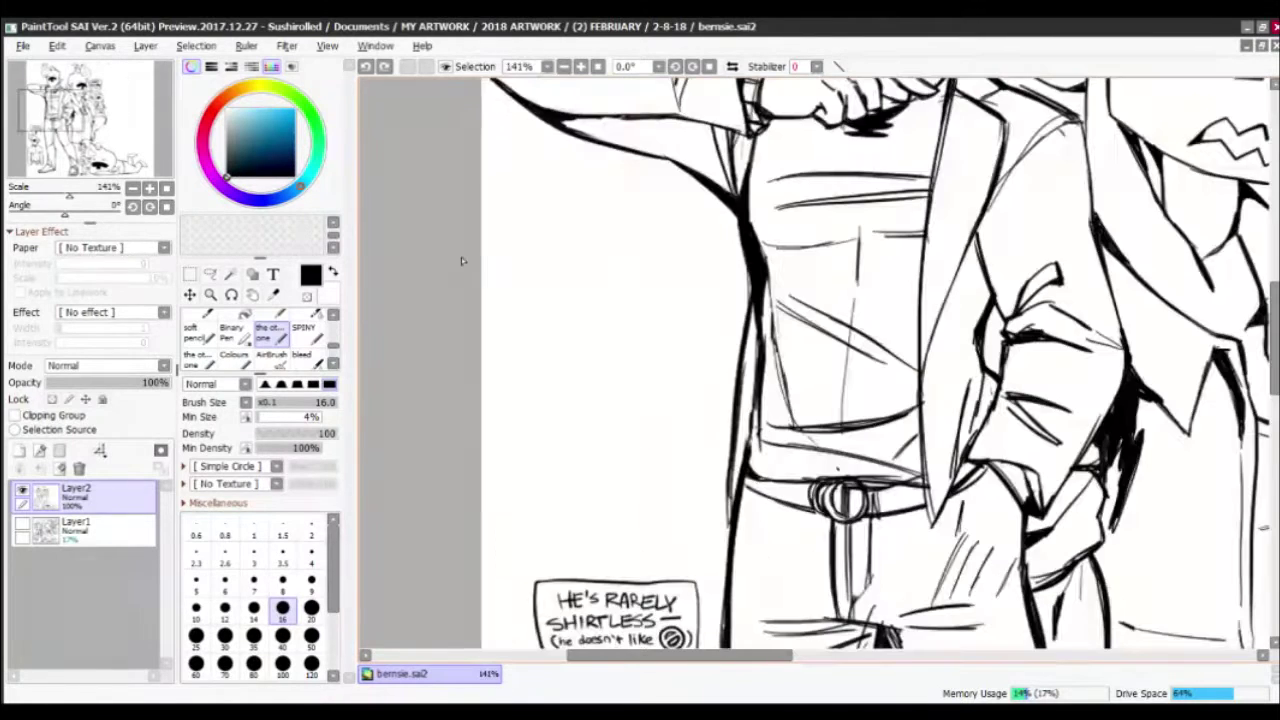
# Hand-letter the artist's handle and "@ DEVIANTART" in the canvas's upper-left corner
pyautogui.scroll(-5, 581, 369)
pyautogui.scroll(8, 489, 157)
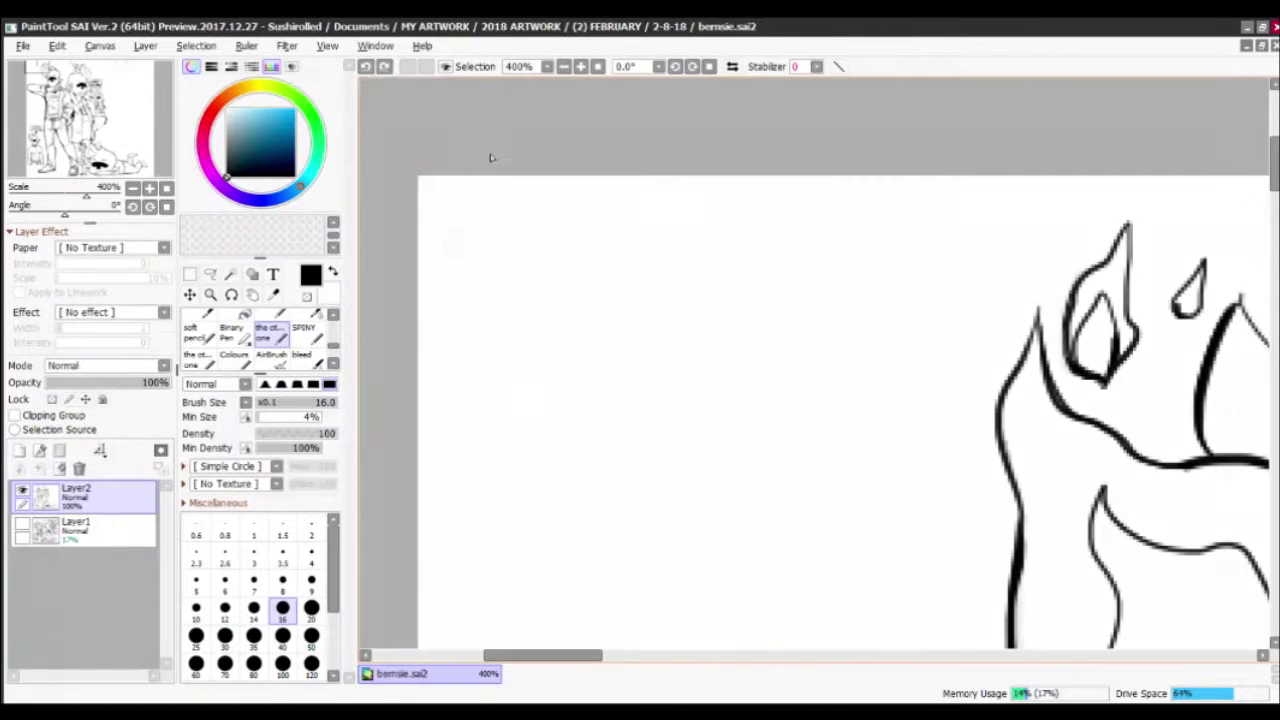
pyautogui.moveTo(485, 212); pyautogui.dragTo(448, 255)
pyautogui.moveTo(500, 218)
pyautogui.mouseDown()
pyautogui.moveTo(506, 252)
pyautogui.moveTo(590, 256)
pyautogui.mouseUp()
pyautogui.moveTo(610, 210)
pyautogui.mouseDown()
pyautogui.moveTo(676, 250)
pyautogui.moveTo(532, 308)
pyautogui.mouseUp()
pyautogui.moveTo(532, 270)
pyautogui.mouseDown()
pyautogui.moveTo(580, 310)
pyautogui.moveTo(630, 300)
pyautogui.moveTo(636, 350)
pyautogui.moveTo(778, 350)
pyautogui.moveTo(848, 322)
pyautogui.moveTo(836, 347)
pyautogui.mouseUp()
# Letter the hyphenated version of the artist's handle below the DeviantArt credit
pyautogui.hscroll(-5, 655, 305)
pyautogui.scroll(-2, 835, 347)
pyautogui.hscroll(2, 835, 347)
pyautogui.moveTo(560, 318)
pyautogui.mouseDown()
pyautogui.moveTo(528, 346)
pyautogui.moveTo(598, 346)
pyautogui.mouseUp()
pyautogui.moveTo(642, 314)
pyautogui.mouseDown()
pyautogui.moveTo(600, 346)
pyautogui.moveTo(672, 346)
pyautogui.mouseUp()
pyautogui.moveTo(684, 330); pyautogui.dragTo(892, 350)
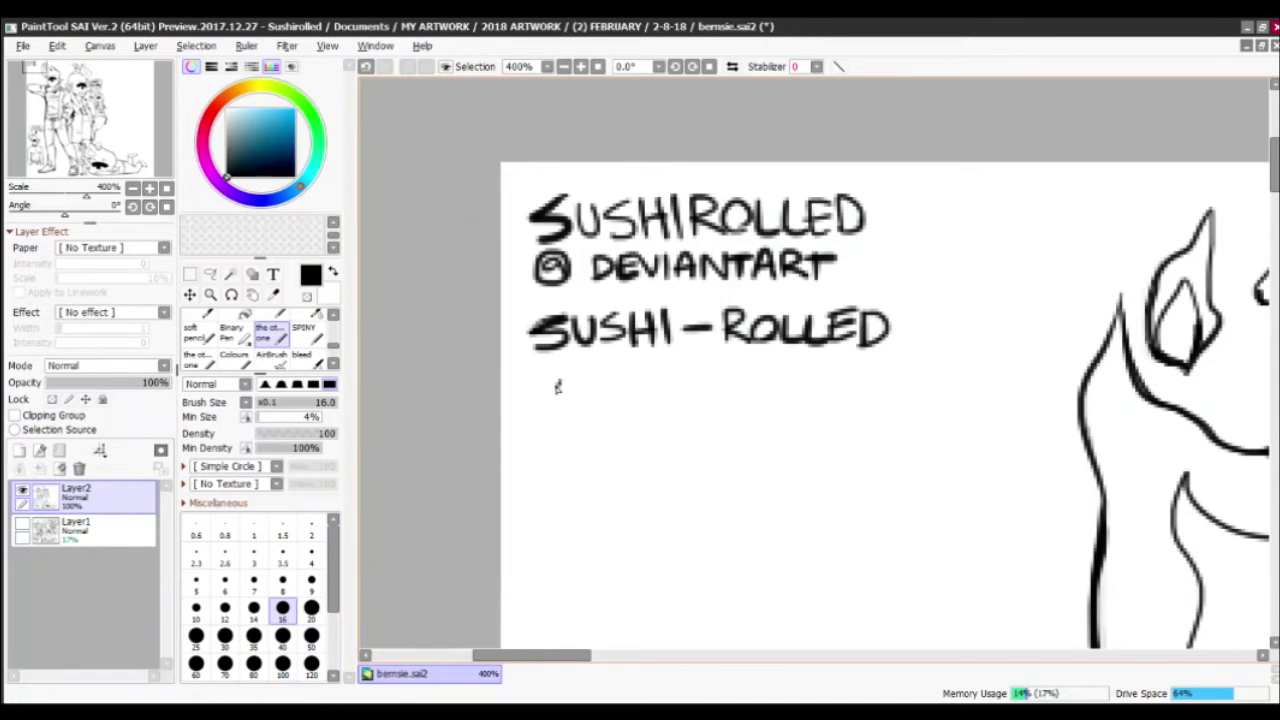
# Letter an at-sign and the second site name below the hyphenated handle
pyautogui.press('e')
pyautogui.press('e')
pyautogui.moveTo(550, 384)
pyautogui.mouseDown()
pyautogui.moveTo(562, 370)
pyautogui.moveTo(566, 392)
pyautogui.moveTo(578, 378)
pyautogui.moveTo(602, 398)
pyautogui.mouseUp()
pyautogui.press('e')
pyautogui.press('e')
pyautogui.moveTo(614, 376); pyautogui.dragTo(688, 398)
pyautogui.moveTo(694, 370)
pyautogui.mouseDown()
pyautogui.moveTo(700, 398)
pyautogui.moveTo(740, 398)
pyautogui.mouseUp()
# Draw a small signature mark beneath the bare-chested figure and toggle Layer1's visibility to check the line art
pyautogui.scroll(-4, 640, 400)
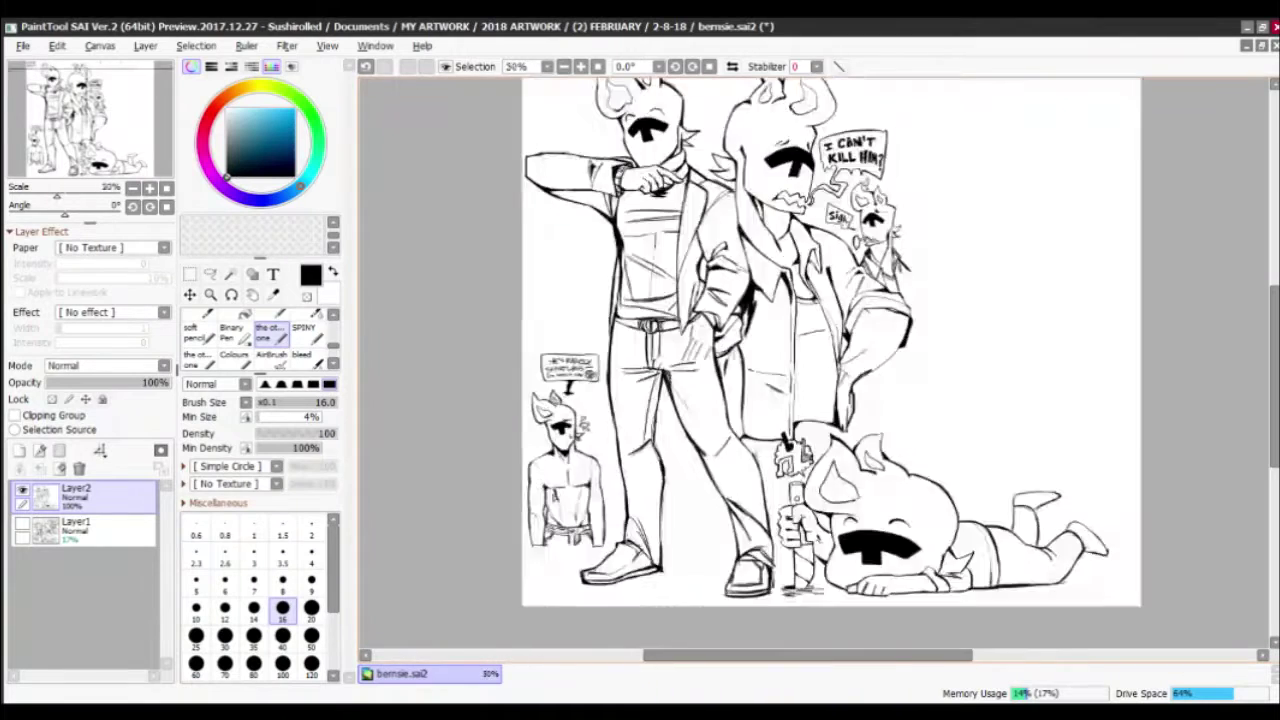
pyautogui.scroll(4, 612, 437)
pyautogui.moveTo(572, 424); pyautogui.dragTo(608, 452)
pyautogui.moveTo(592, 418); pyautogui.dragTo(598, 456)
pyautogui.scroll(-3, 479, 440)
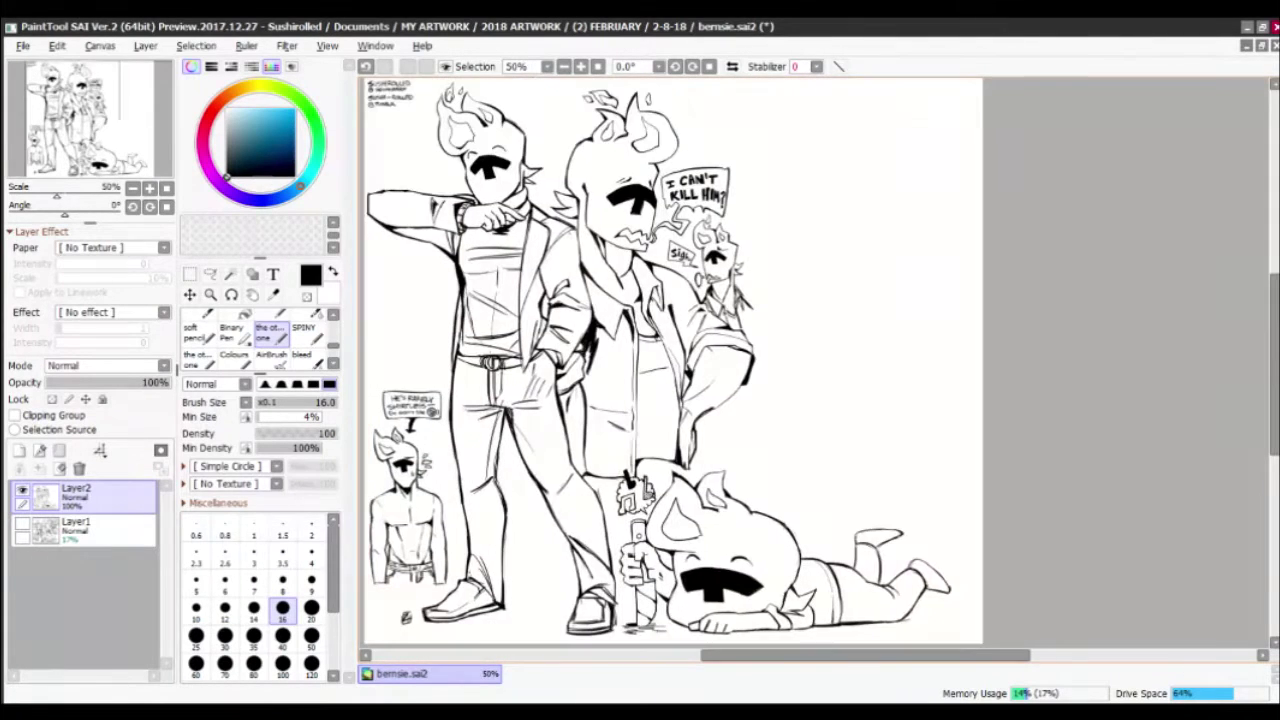
pyautogui.click(22, 524)
pyautogui.click(22, 524)
# Ink the face outline of a small horned head in the empty space above the caption box
pyautogui.scroll(2, 563, 280)
pyautogui.scroll(4, 645, 223)
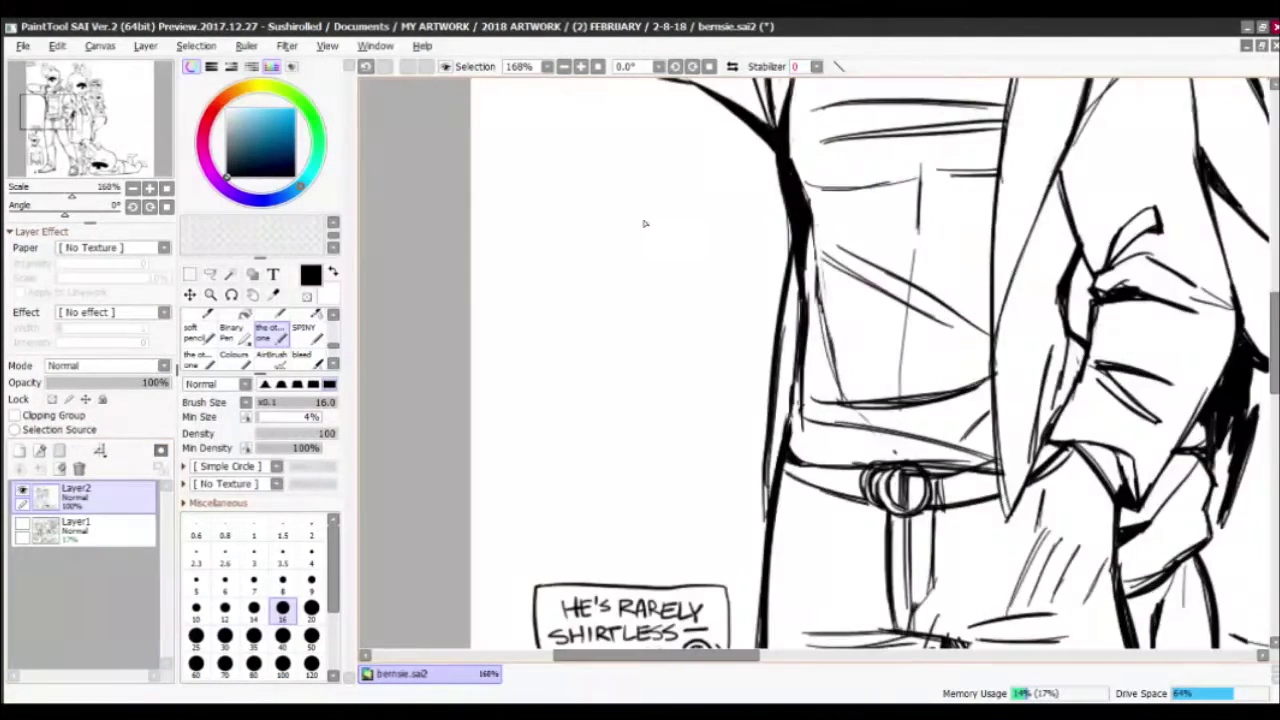
pyautogui.moveTo(555, 358)
pyautogui.mouseDown()
pyautogui.moveTo(590, 276)
pyautogui.moveTo(635, 365)
pyautogui.moveTo(545, 305)
pyautogui.moveTo(525, 320)
pyautogui.moveTo(566, 405)
pyautogui.mouseUp()
pyautogui.press('-')
pyautogui.press('-')
pyautogui.press('-')
pyautogui.moveTo(580, 283)
pyautogui.mouseDown()
pyautogui.moveTo(615, 284)
pyautogui.moveTo(582, 274)
pyautogui.moveTo(626, 215)
pyautogui.moveTo(660, 280)
pyautogui.moveTo(644, 312)
pyautogui.moveTo(608, 296)
pyautogui.mouseUp()
pyautogui.press('-')
# Ink the small head's two curved horns with their inner shapes
pyautogui.moveTo(630, 225); pyautogui.dragTo(606, 298)
pyautogui.moveTo(556, 258)
pyautogui.mouseDown()
pyautogui.moveTo(545, 290)
pyautogui.moveTo(590, 226)
pyautogui.moveTo(580, 218)
pyautogui.mouseUp()
pyautogui.press('-')
pyautogui.moveTo(588, 284); pyautogui.dragTo(566, 288)
pyautogui.press('-')
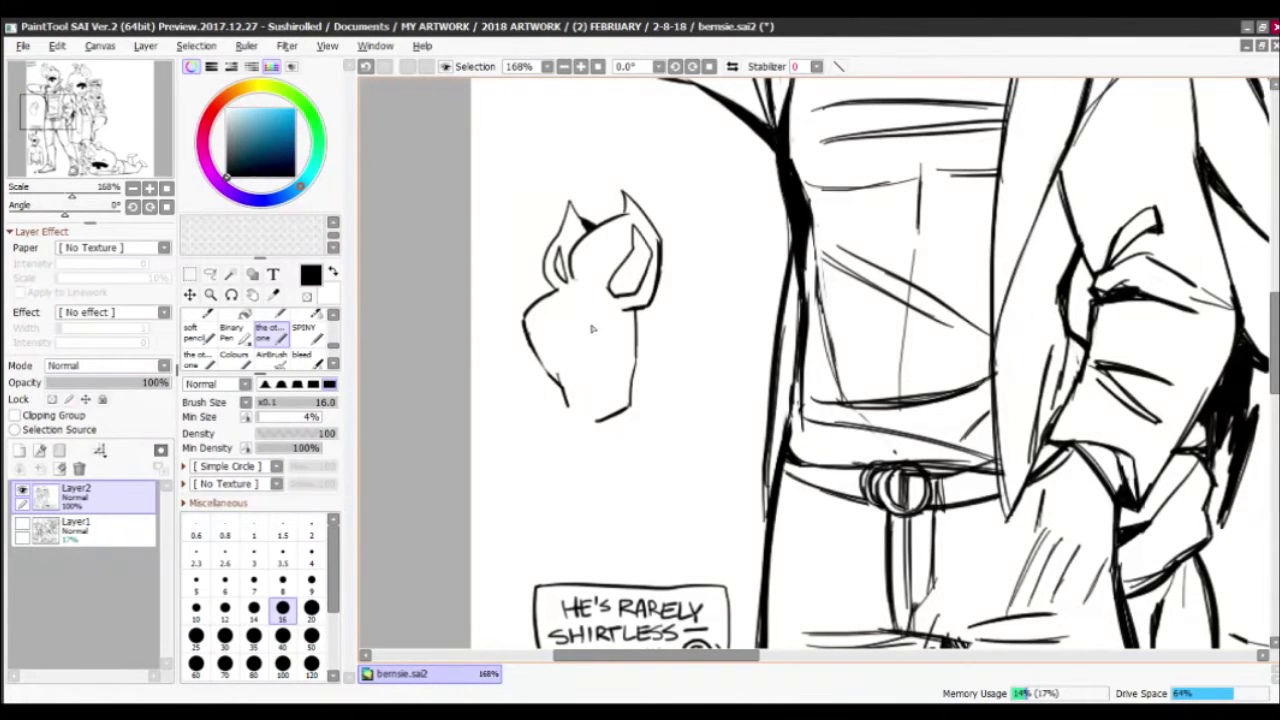
# Ink the small horned head's jagged, toothed open mouth and its black T-shaped eye marking
pyautogui.moveTo(588, 404)
pyautogui.mouseDown()
pyautogui.moveTo(554, 342)
pyautogui.moveTo(606, 378)
pyautogui.mouseUp()
pyautogui.moveTo(602, 360)
pyautogui.mouseDown()
pyautogui.moveTo(609, 410)
pyautogui.moveTo(590, 413)
pyautogui.moveTo(562, 370)
pyautogui.mouseUp()
pyautogui.moveTo(546, 310)
pyautogui.mouseDown()
pyautogui.moveTo(566, 378)
pyautogui.moveTo(573, 352)
pyautogui.moveTo(622, 318)
pyautogui.moveTo(628, 334)
pyautogui.mouseUp()
pyautogui.press('-')
pyautogui.press('-')
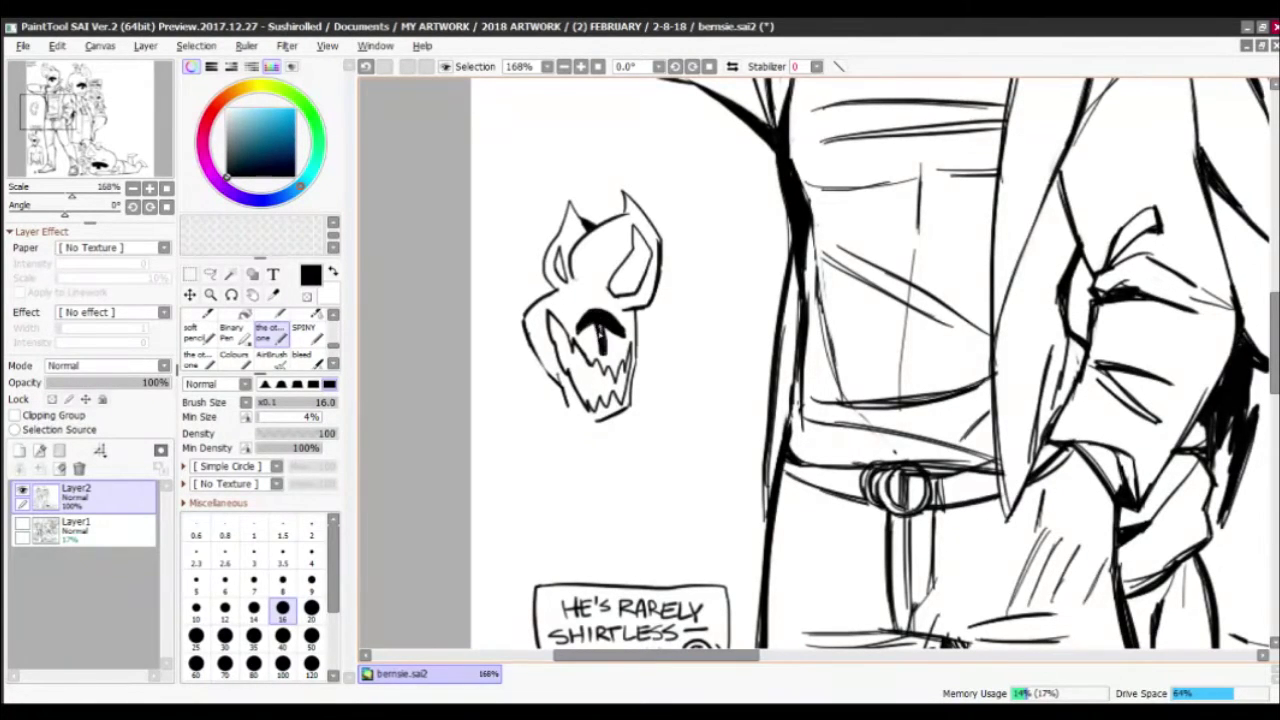
# Rework the small horned head's outer cheek and jaw contour with thicker strokes
pyautogui.moveTo(566, 390); pyautogui.dragTo(526, 318)
pyautogui.press('-')
pyautogui.moveTo(524, 318); pyautogui.dragTo(556, 378)
pyautogui.press('-')
pyautogui.moveTo(524, 318)
pyautogui.mouseDown()
pyautogui.moveTo(564, 371)
pyautogui.moveTo(510, 338)
pyautogui.mouseUp()
# Add pointed flame tufts to the back of the small horned head's jaw and clean up the surrounding contour
pyautogui.scroll(-10, 584, 440)
pyautogui.scroll(13, 584, 440)
pyautogui.moveTo(594, 374)
pyautogui.mouseDown()
pyautogui.moveTo(508, 356)
pyautogui.moveTo(561, 330)
pyautogui.moveTo(504, 332)
pyautogui.mouseUp()
pyautogui.moveTo(566, 322)
pyautogui.mouseDown()
pyautogui.moveTo(506, 342)
pyautogui.moveTo(556, 346)
pyautogui.moveTo(576, 380)
pyautogui.moveTo(632, 408)
pyautogui.moveTo(522, 256)
pyautogui.moveTo(528, 236)
pyautogui.moveTo(552, 322)
pyautogui.mouseUp()
pyautogui.press('-')
pyautogui.press('-')
pyautogui.press('-')
pyautogui.press('-')
pyautogui.press('-')
pyautogui.press('-')
pyautogui.scroll(-10, 552, 322)
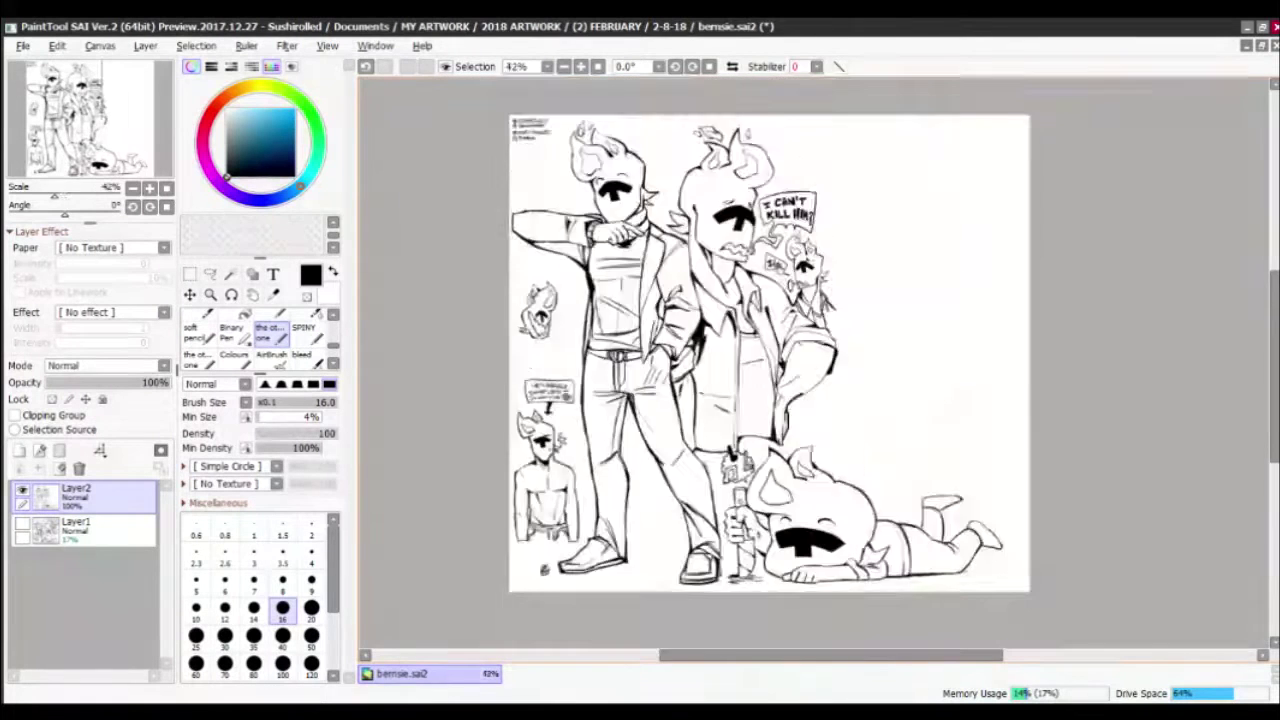
# Draw a spiky shout bubble with a jagged tail beside the small horned head's mouth
pyautogui.scroll(9, 530, 300)
pyautogui.moveTo(678, 433); pyautogui.dragTo(598, 383)
pyautogui.moveTo(632, 226)
pyautogui.mouseDown()
pyautogui.moveTo(628, 300)
pyautogui.moveTo(710, 372)
pyautogui.mouseUp()
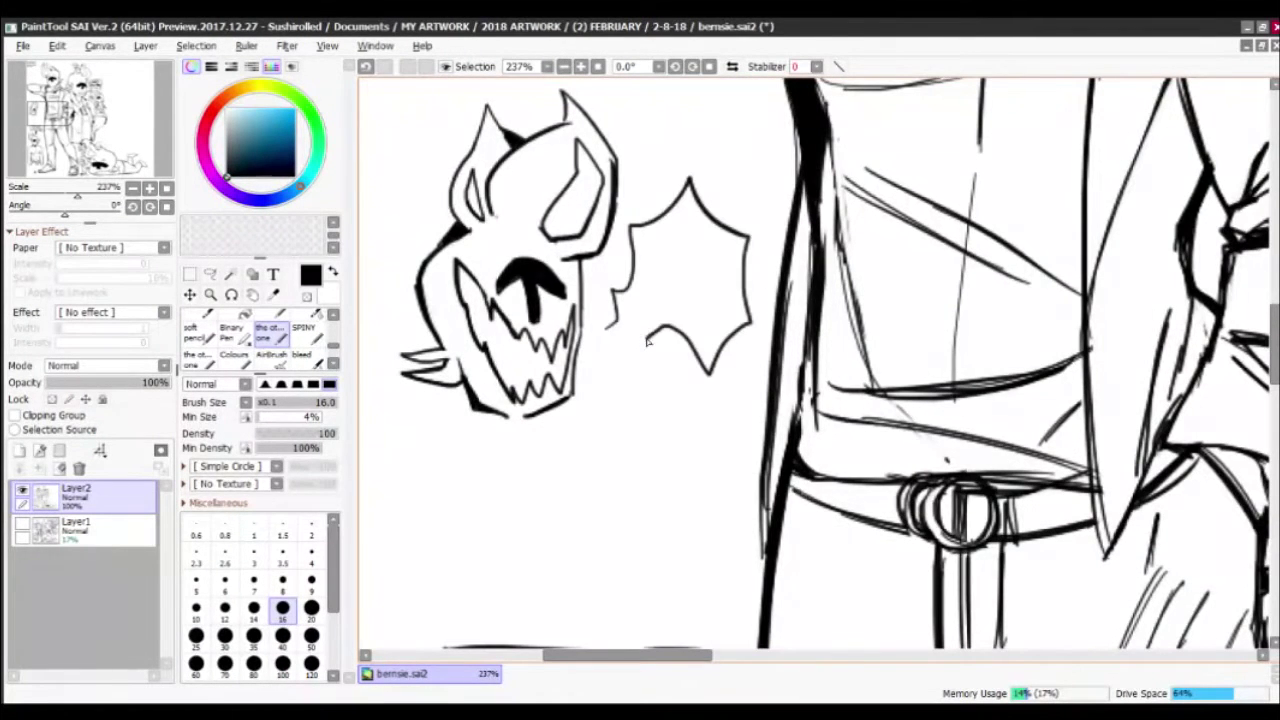
pyautogui.moveTo(652, 330)
pyautogui.mouseDown()
pyautogui.moveTo(604, 337)
pyautogui.moveTo(632, 232)
pyautogui.mouseUp()
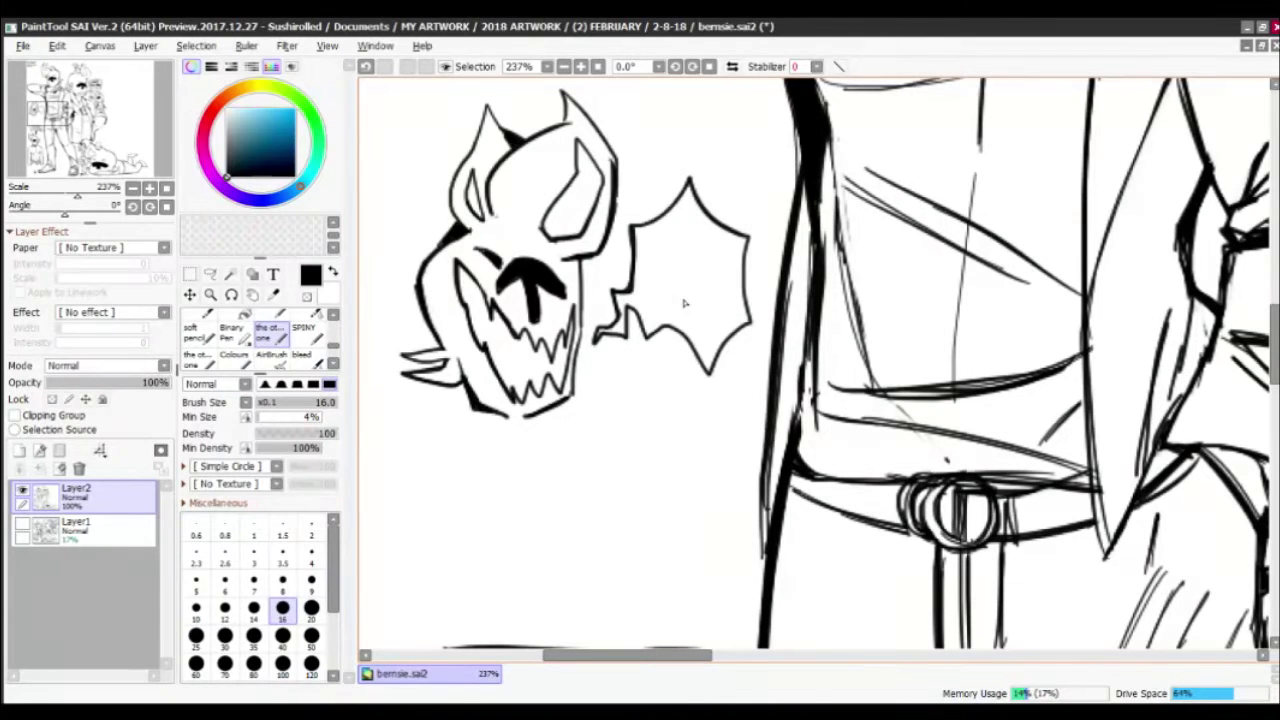
pyautogui.moveTo(650, 298)
pyautogui.mouseDown()
pyautogui.moveTo(645, 245)
pyautogui.moveTo(670, 248)
pyautogui.moveTo(672, 305)
pyautogui.mouseUp()
pyautogui.press('-')
pyautogui.press('-')
# Try inking neck and upper body lines below the small horned head
pyautogui.moveTo(507, 445)
pyautogui.mouseDown()
pyautogui.moveTo(607, 413)
pyautogui.moveTo(558, 348)
pyautogui.moveTo(588, 436)
pyautogui.mouseUp()
pyautogui.press('-')
pyautogui.press('-')
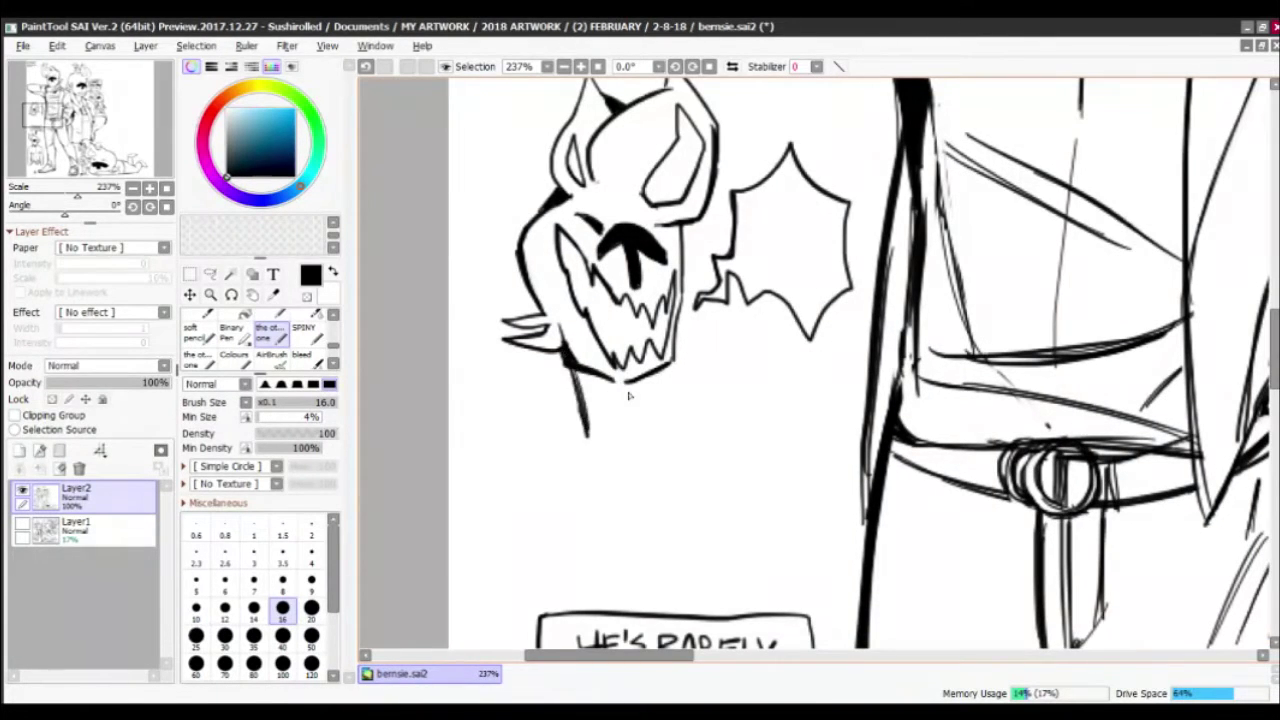
pyautogui.moveTo(652, 376)
pyautogui.mouseDown()
pyautogui.moveTo(622, 446)
pyautogui.moveTo(652, 432)
pyautogui.mouseUp()
pyautogui.press('-')
pyautogui.moveTo(572, 372); pyautogui.dragTo(590, 438)
pyautogui.press('-')
pyautogui.moveTo(576, 372); pyautogui.dragTo(600, 440)
pyautogui.moveTo(548, 356); pyautogui.dragTo(562, 430)
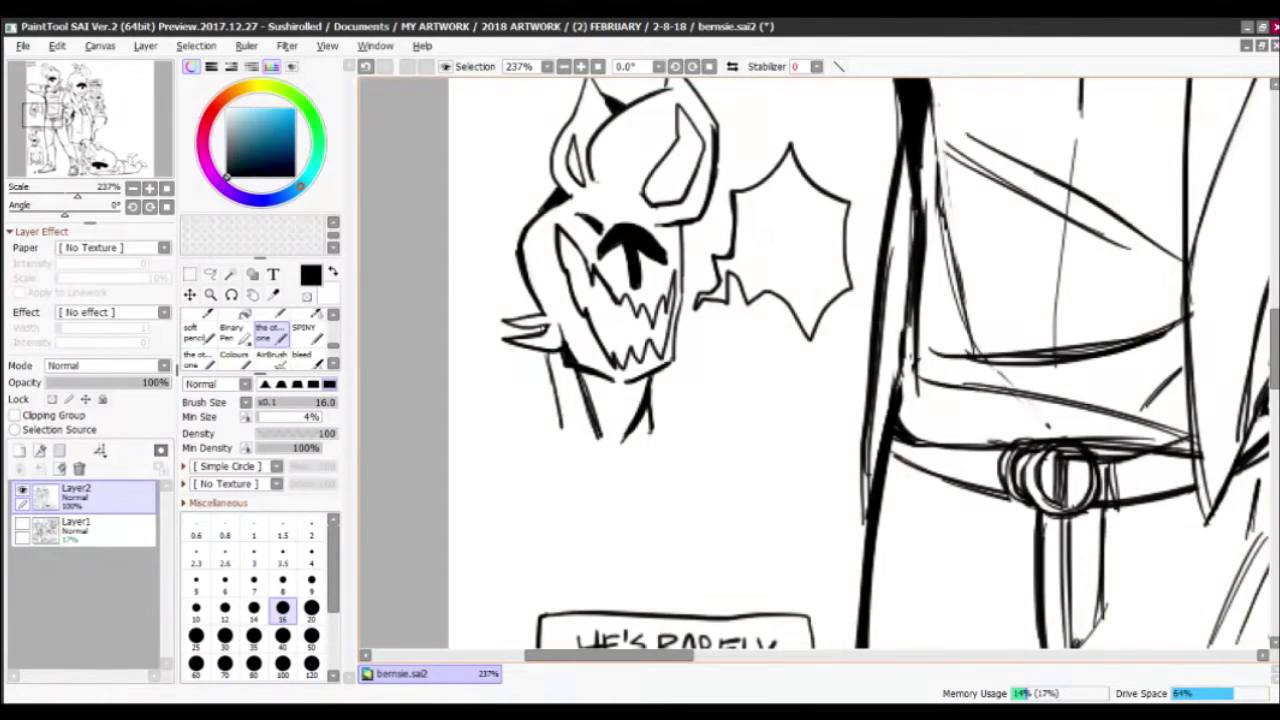
pyautogui.moveTo(512, 240); pyautogui.dragTo(520, 310)
pyautogui.press('-')
pyautogui.press('-')
pyautogui.moveTo(552, 354); pyautogui.dragTo(570, 436)
pyautogui.press('-')
pyautogui.moveTo(548, 356)
pyautogui.mouseDown()
pyautogui.moveTo(566, 422)
pyautogui.moveTo(557, 415)
pyautogui.moveTo(634, 452)
pyautogui.mouseUp()
pyautogui.press('-')
# Handwrite a question mark and "hold up" below the small horned head
pyautogui.moveTo(688, 380); pyautogui.dragTo(706, 406)
pyautogui.click(710, 422)
pyautogui.moveTo(652, 460); pyautogui.dragTo(670, 496)
pyautogui.moveTo(686, 468)
pyautogui.mouseDown()
pyautogui.moveTo(740, 494)
pyautogui.moveTo(766, 530)
pyautogui.mouseUp()
# Erase the small horned head, its shout bubble and the handwritten note beneath it
pyautogui.press('e')
pyautogui.moveTo(560, 110); pyautogui.dragTo(640, 440)
pyautogui.moveTo(537, 353); pyautogui.dragTo(477, 428)
pyautogui.moveTo(720, 232); pyautogui.dragTo(765, 420)
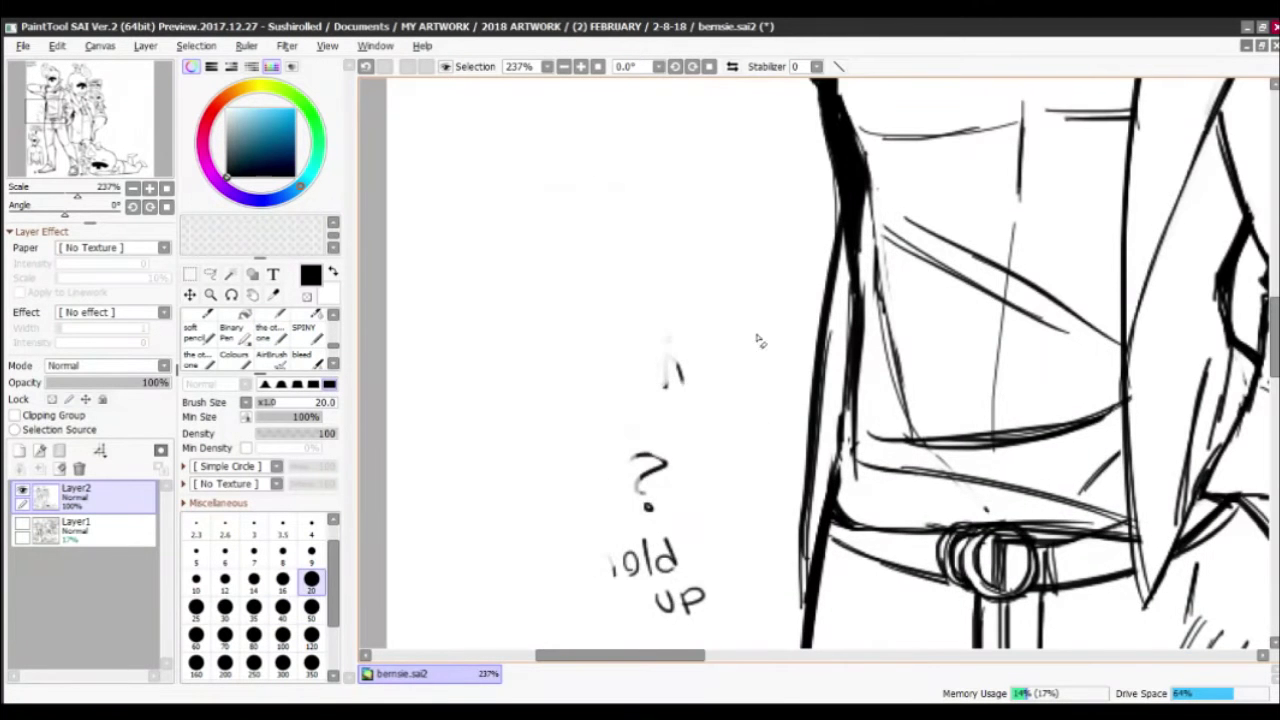
pyautogui.moveTo(690, 615); pyautogui.dragTo(657, 443)
# With the brush at size 20, ink a new small creature's rounded jaw, pointed near ears and curved forelock in the cleared area
pyautogui.press('b')
pyautogui.scroll(-5, 600, 420)
pyautogui.scroll(1, 502, 382)
pyautogui.scroll(6, 502, 382)
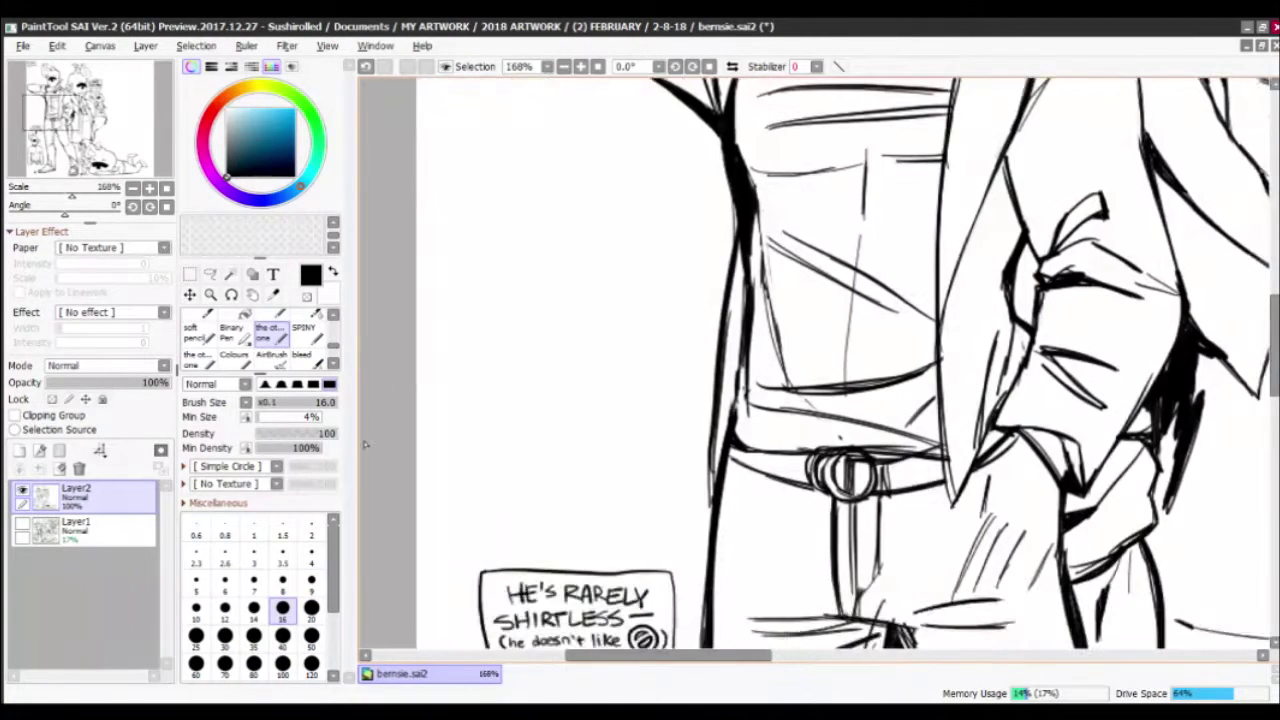
pyautogui.press(']')
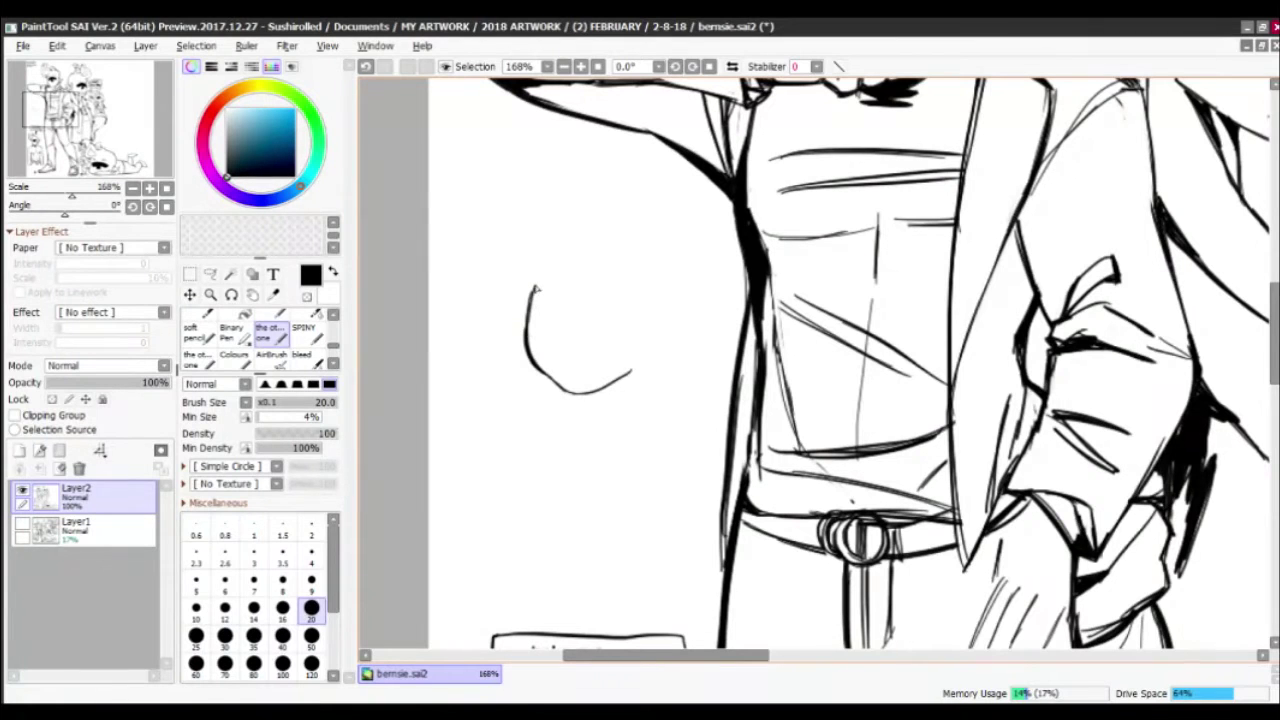
pyautogui.moveTo(536, 290)
pyautogui.mouseDown()
pyautogui.moveTo(509, 247)
pyautogui.moveTo(553, 251)
pyautogui.moveTo(558, 306)
pyautogui.moveTo(536, 208)
pyautogui.moveTo(597, 250)
pyautogui.moveTo(542, 247)
pyautogui.moveTo(543, 271)
pyautogui.moveTo(547, 232)
pyautogui.moveTo(573, 296)
pyautogui.moveTo(597, 250)
pyautogui.moveTo(633, 277)
pyautogui.moveTo(687, 225)
pyautogui.moveTo(640, 372)
pyautogui.mouseUp()
pyautogui.press('x')
pyautogui.press('x')
pyautogui.hotkey('ctrl', 'z')
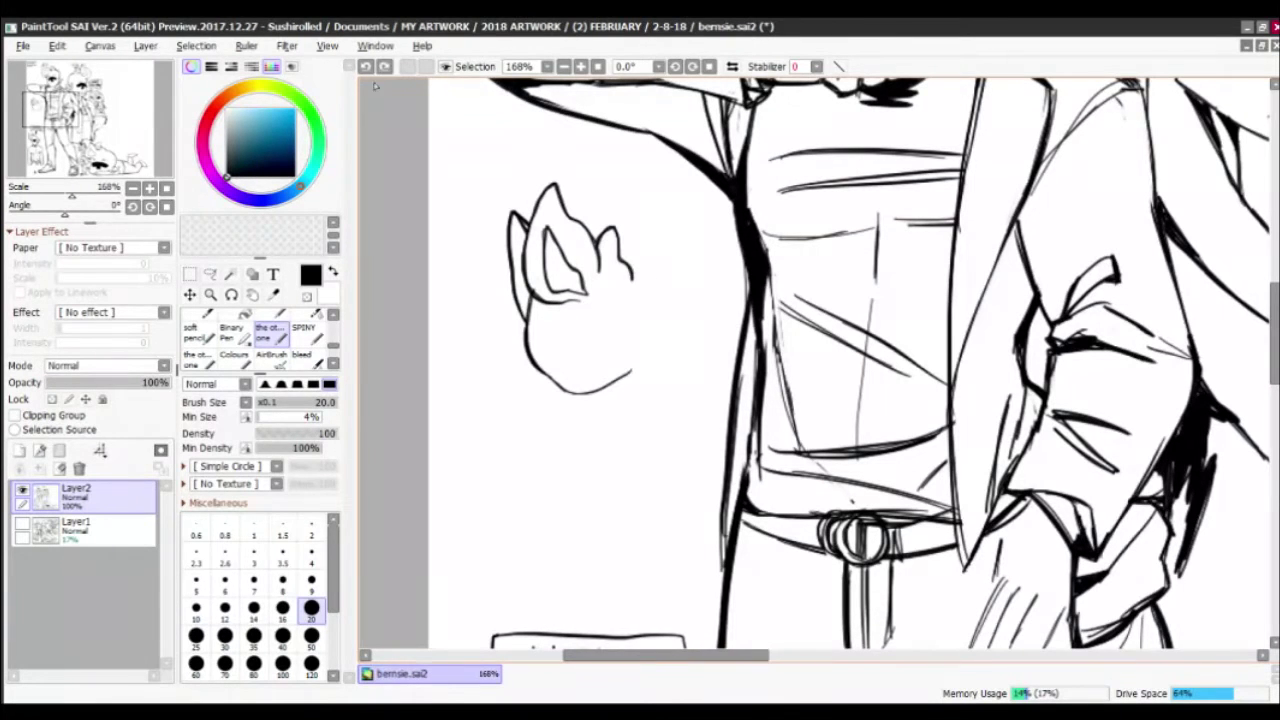
# Ink the small creature's far pointed ear, the hair tuft between the ears and the remaining cheek contour
pyautogui.press('x')
pyautogui.press('x')
pyautogui.moveTo(628, 268)
pyautogui.mouseDown()
pyautogui.moveTo(665, 224)
pyautogui.moveTo(645, 335)
pyautogui.mouseUp()
pyautogui.press('x')
pyautogui.press('x')
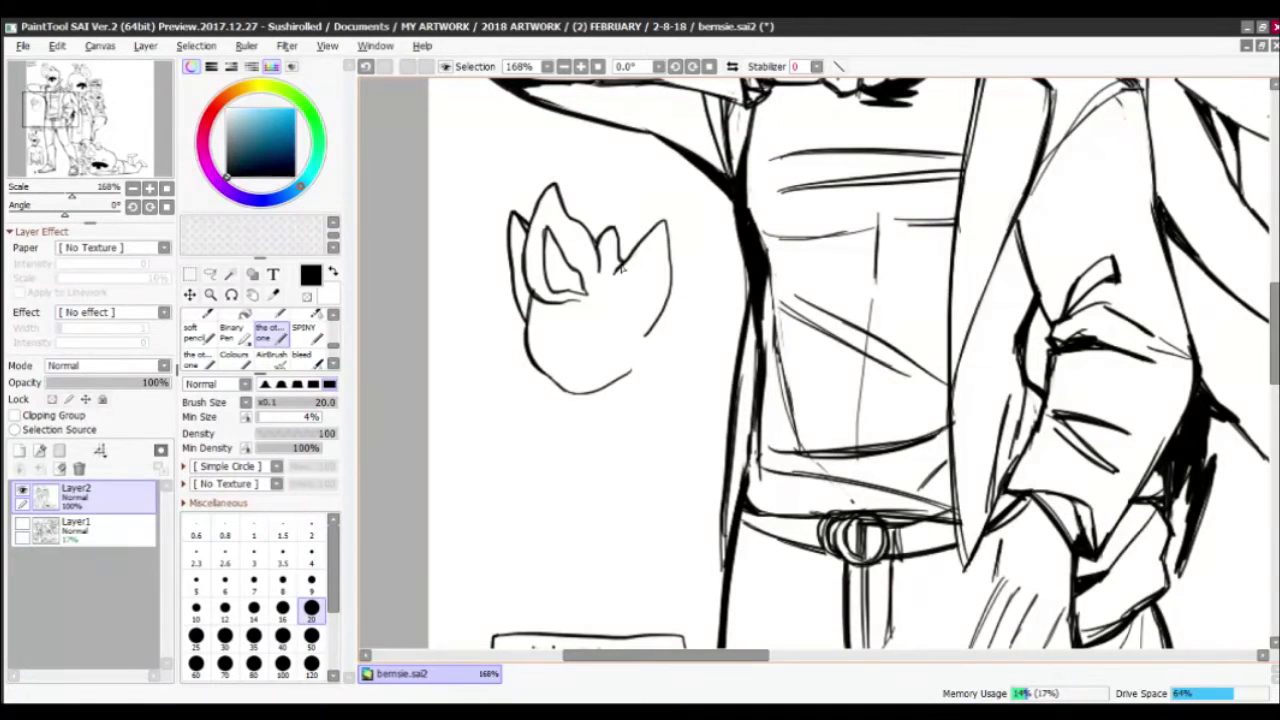
pyautogui.press('x')
pyautogui.moveTo(630, 240)
pyautogui.mouseDown()
pyautogui.moveTo(638, 305)
pyautogui.moveTo(645, 250)
pyautogui.mouseUp()
pyautogui.press('x')
pyautogui.moveTo(640, 335)
pyautogui.mouseDown()
pyautogui.moveTo(630, 376)
pyautogui.moveTo(697, 351)
pyautogui.mouseUp()
pyautogui.press('x')
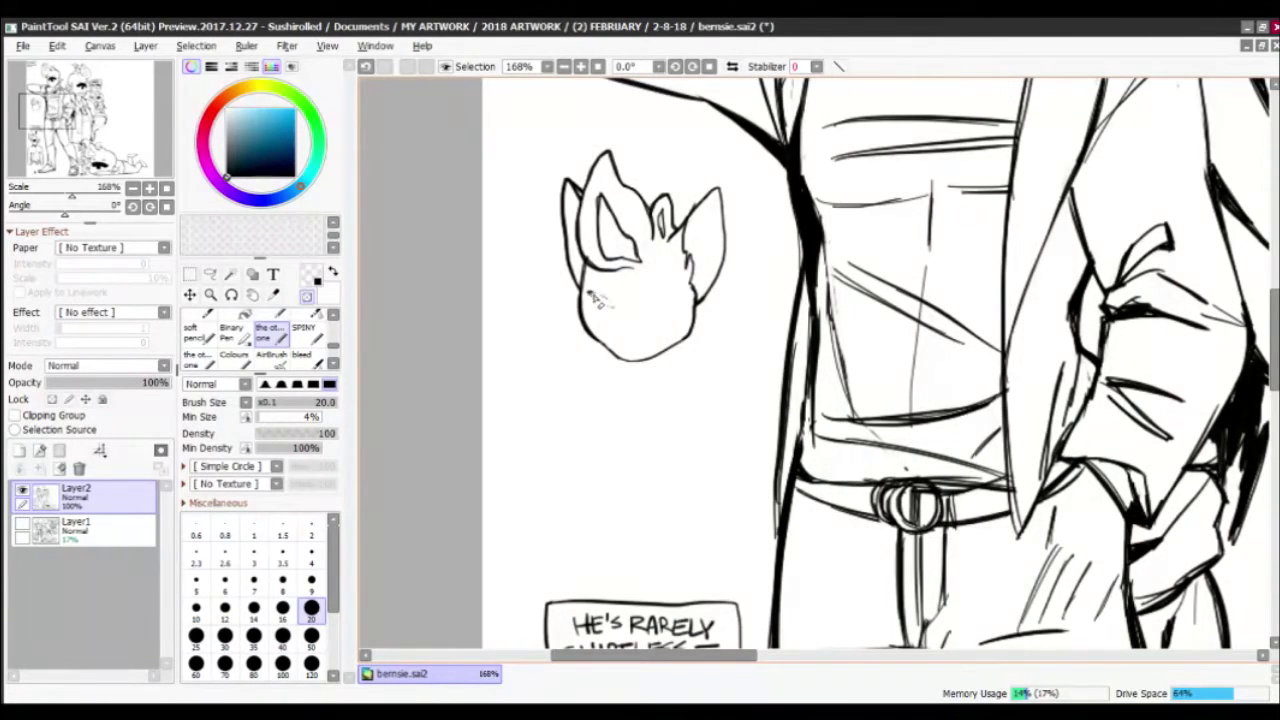
# Ink the solid black T-shaped eye marking on the small creature's face
pyautogui.press('x')
pyautogui.press('x')
pyautogui.moveTo(625, 300); pyautogui.dragTo(664, 306)
pyautogui.press('x')
pyautogui.moveTo(590, 286); pyautogui.dragTo(660, 298)
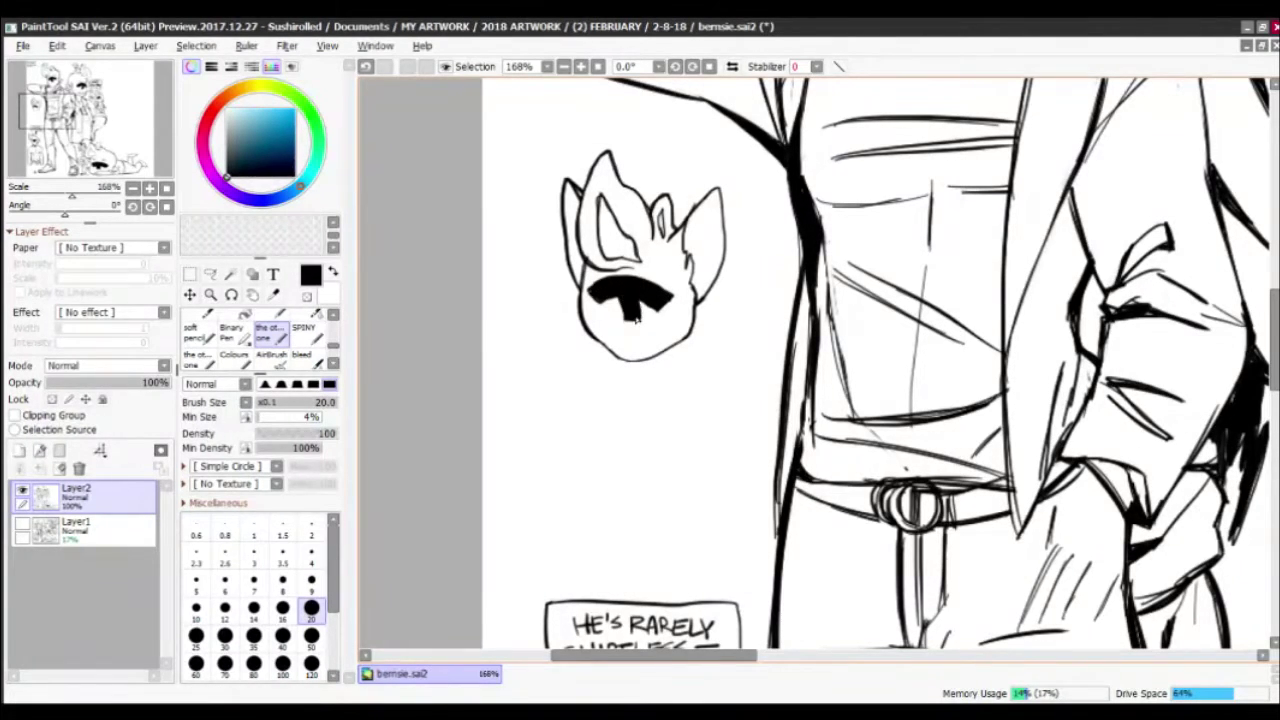
pyautogui.press('x')
pyautogui.press('x')
# Erase the bottom of the small creature's jaw, leaving the cheek lines open below the eye marking
pyautogui.moveTo(628, 300)
pyautogui.mouseDown()
pyautogui.moveTo(630, 320)
pyautogui.moveTo(582, 348)
pyautogui.mouseUp()
pyautogui.press('x')
pyautogui.press('x')
pyautogui.press('x')
pyautogui.press('x')
pyautogui.press('x')
pyautogui.press('x')
pyautogui.press('x')
pyautogui.press('x')
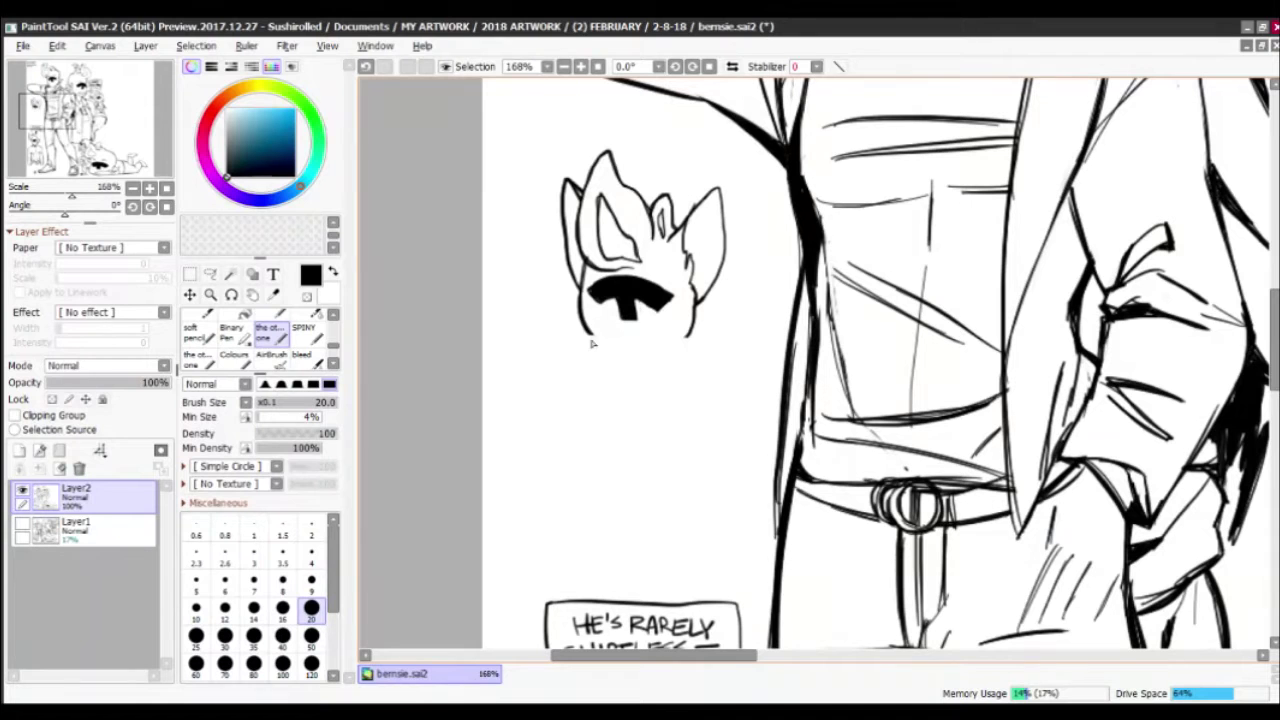
# Ink a knife held across the small creature's mouth, with a short handle and a long pointed blade
pyautogui.press('x')
pyautogui.press('x')
pyautogui.moveTo(605, 329)
pyautogui.mouseDown()
pyautogui.moveTo(703, 353)
pyautogui.moveTo(650, 370)
pyautogui.moveTo(762, 362)
pyautogui.moveTo(690, 372)
pyautogui.moveTo(610, 356)
pyautogui.moveTo(648, 342)
pyautogui.moveTo(618, 352)
pyautogui.mouseUp()
pyautogui.press('x')
pyautogui.press('x')
pyautogui.press('x')
pyautogui.press('x')
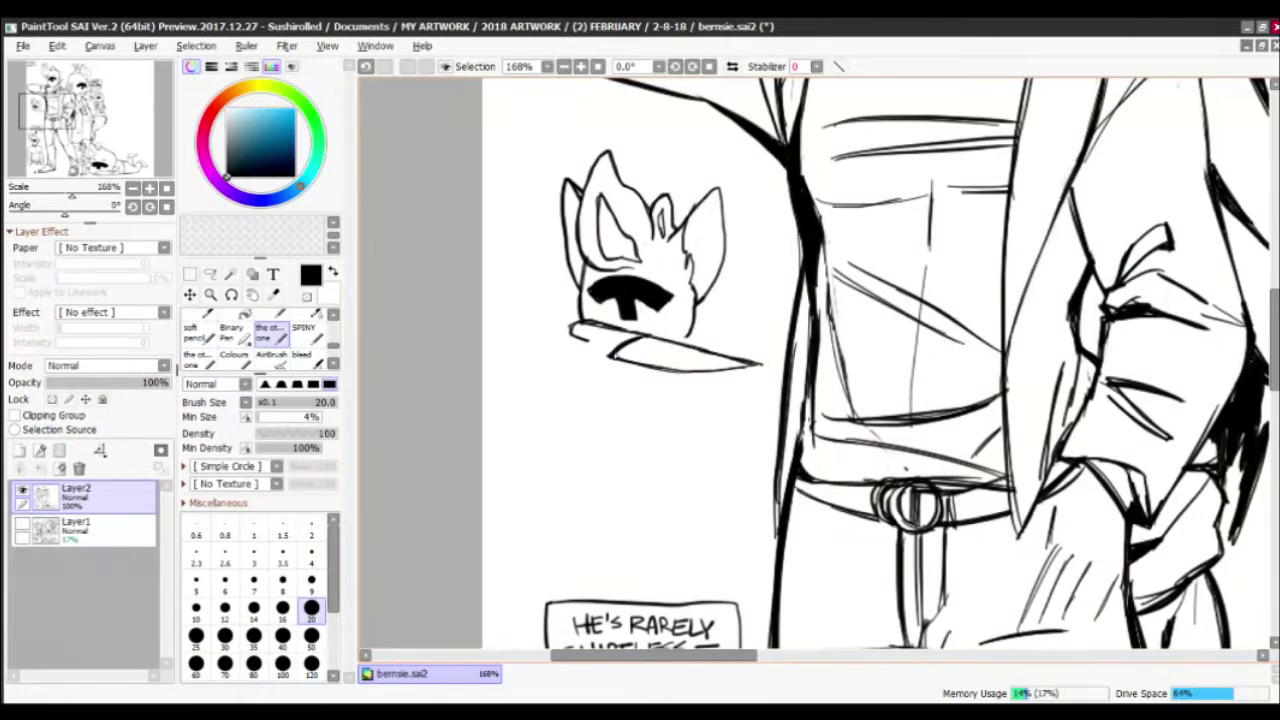
pyautogui.press('x')
pyautogui.press('x')
pyautogui.press('x')
pyautogui.press('x')
# Refine the knife's handle and blade outline with thicker strokes and close the creature's jaw down to the blade
pyautogui.moveTo(612, 356)
pyautogui.mouseDown()
pyautogui.moveTo(770, 366)
pyautogui.moveTo(716, 370)
pyautogui.mouseUp()
pyautogui.press('x')
pyautogui.press('x')
pyautogui.press('x')
pyautogui.press('x')
pyautogui.moveTo(598, 345)
pyautogui.mouseDown()
pyautogui.moveTo(666, 338)
pyautogui.moveTo(642, 340)
pyautogui.mouseUp()
pyautogui.press('x')
pyautogui.press('x')
pyautogui.press('x')
pyautogui.press('x')
pyautogui.press('x')
pyautogui.press('x')
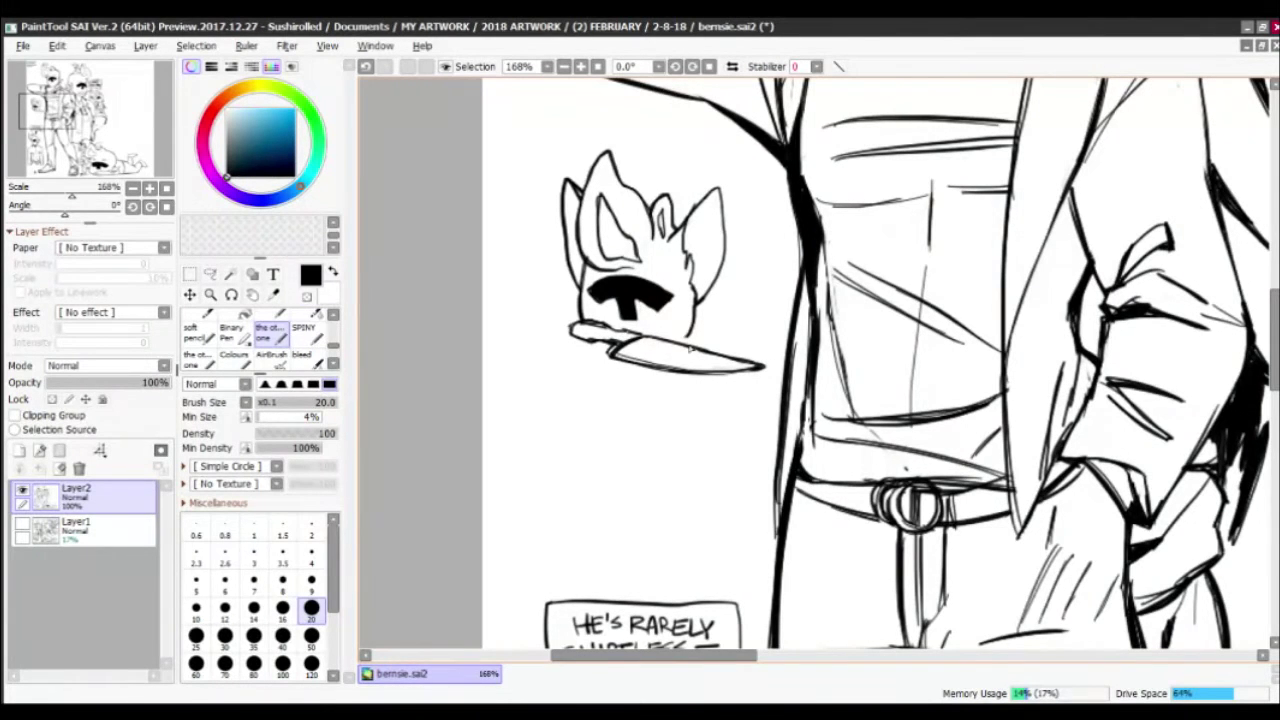
pyautogui.press('x')
pyautogui.press('x')
pyautogui.scroll(-2, 580, 340)
pyautogui.scroll(3, 580, 340)
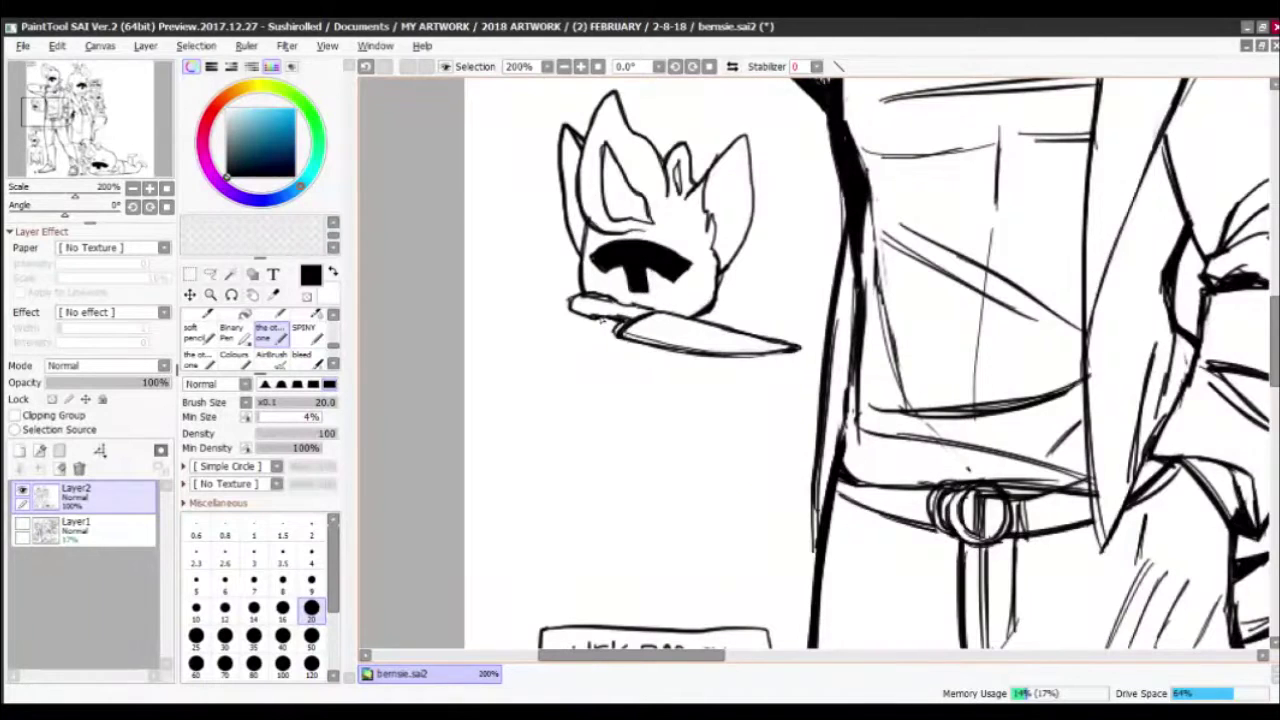
# Add a small nose below the creature's eye marking and clean up the knife's outline
pyautogui.press('x')
pyautogui.press('x')
pyautogui.moveTo(640, 300)
pyautogui.mouseDown()
pyautogui.moveTo(625, 292)
pyautogui.moveTo(650, 290)
pyautogui.moveTo(640, 296)
pyautogui.mouseUp()
pyautogui.press('x')
pyautogui.press('x')
pyautogui.press('x')
pyautogui.press('x')
pyautogui.press('x')
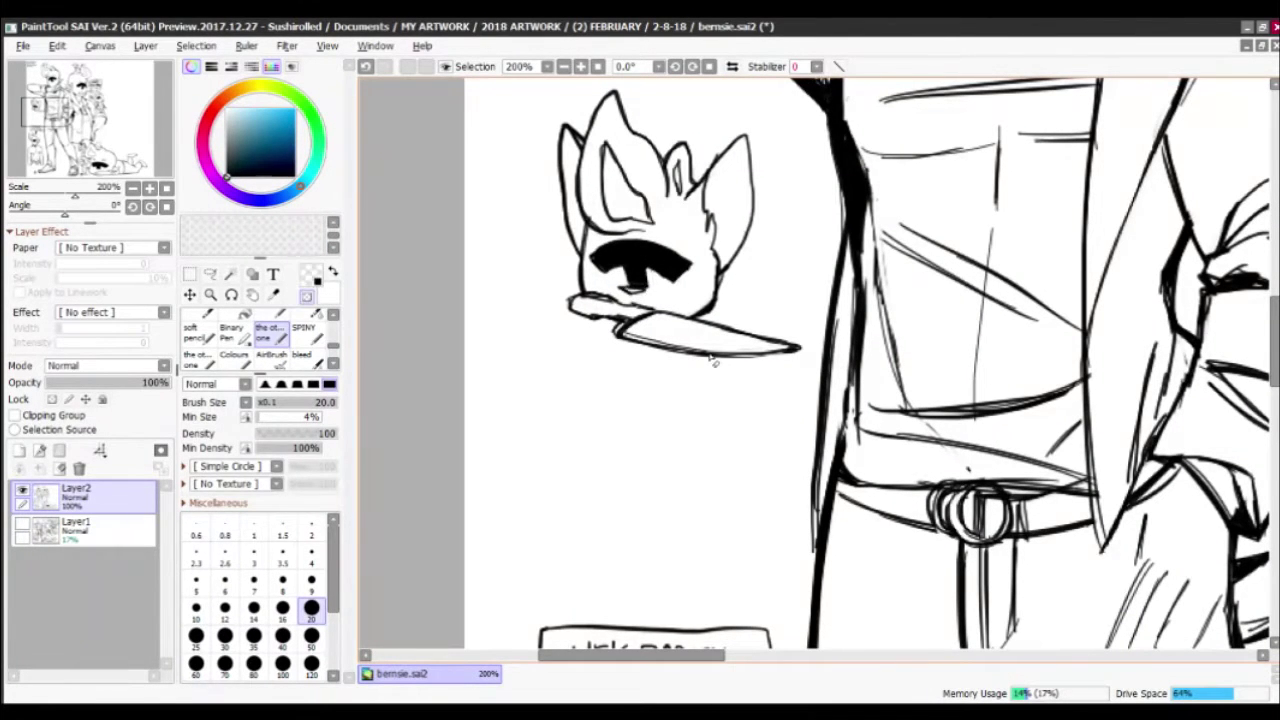
pyautogui.press('x')
pyautogui.moveTo(714, 363); pyautogui.dragTo(652, 405)
pyautogui.press('x')
pyautogui.press('x')
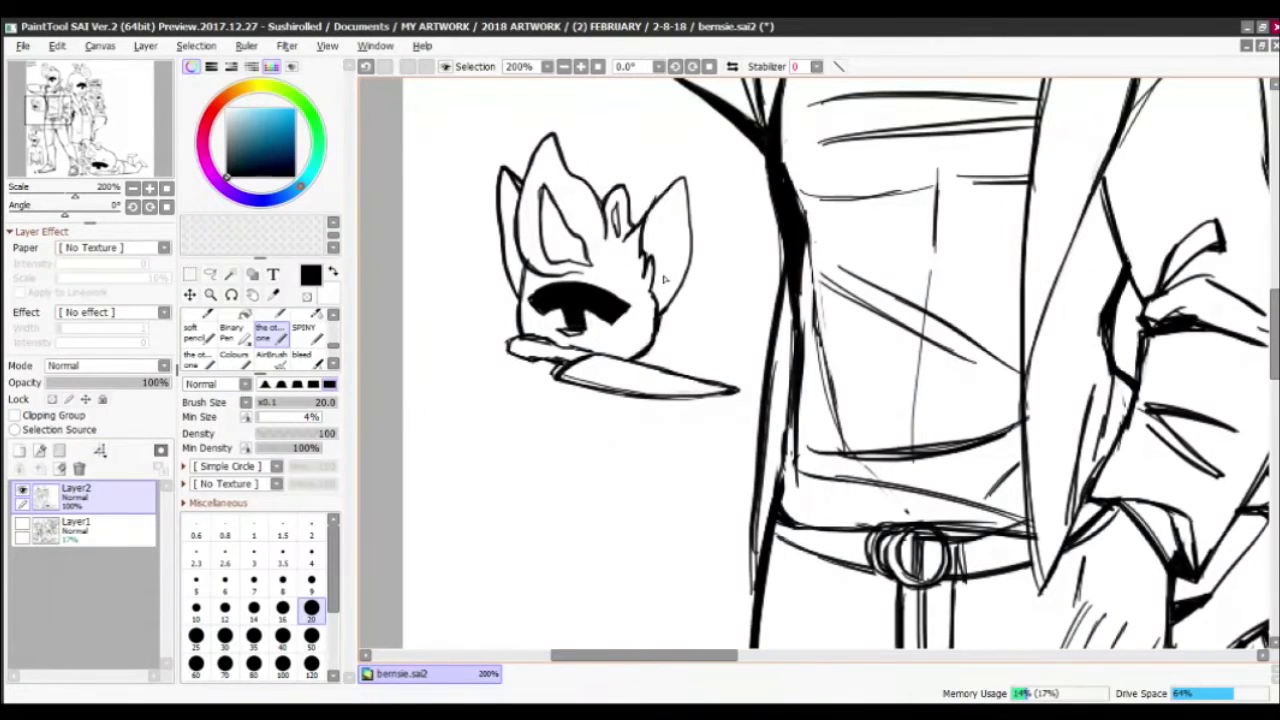
# Draw a small floating flame above the creature's head
pyautogui.moveTo(664, 279); pyautogui.dragTo(692, 289)
pyautogui.moveTo(630, 190); pyautogui.dragTo(643, 163)
pyautogui.moveTo(724, 345)
pyautogui.mouseDown()
pyautogui.moveTo(676, 287)
pyautogui.moveTo(710, 336)
pyautogui.mouseUp()
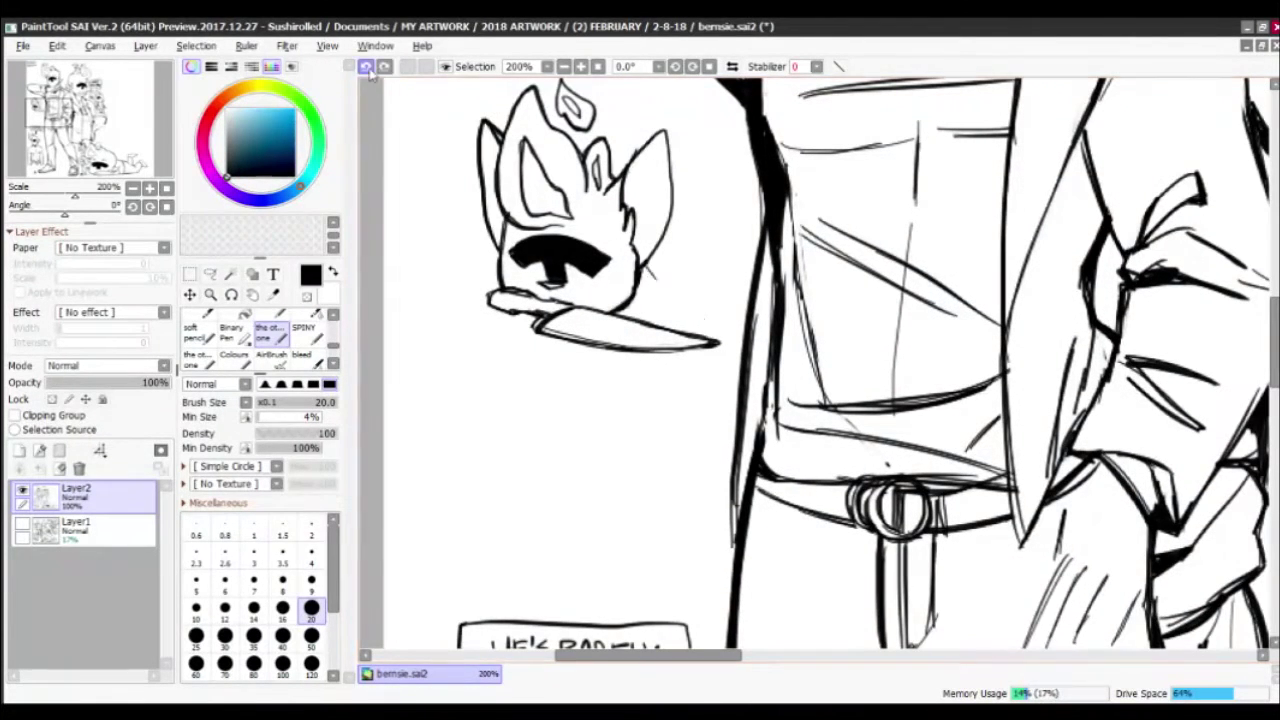
# Sketch the creature's neck and rounded chest below the knife and add reflection marks to the blade
pyautogui.moveTo(522, 330)
pyautogui.mouseDown()
pyautogui.moveTo(512, 470)
pyautogui.moveTo(625, 370)
pyautogui.moveTo(545, 485)
pyautogui.mouseUp()
pyautogui.moveTo(520, 318); pyautogui.dragTo(532, 350)
pyautogui.press('x')
pyautogui.moveTo(514, 312)
pyautogui.mouseDown()
pyautogui.moveTo(534, 350)
pyautogui.moveTo(506, 396)
pyautogui.mouseUp()
pyautogui.press('x')
pyautogui.moveTo(528, 346); pyautogui.dragTo(506, 410)
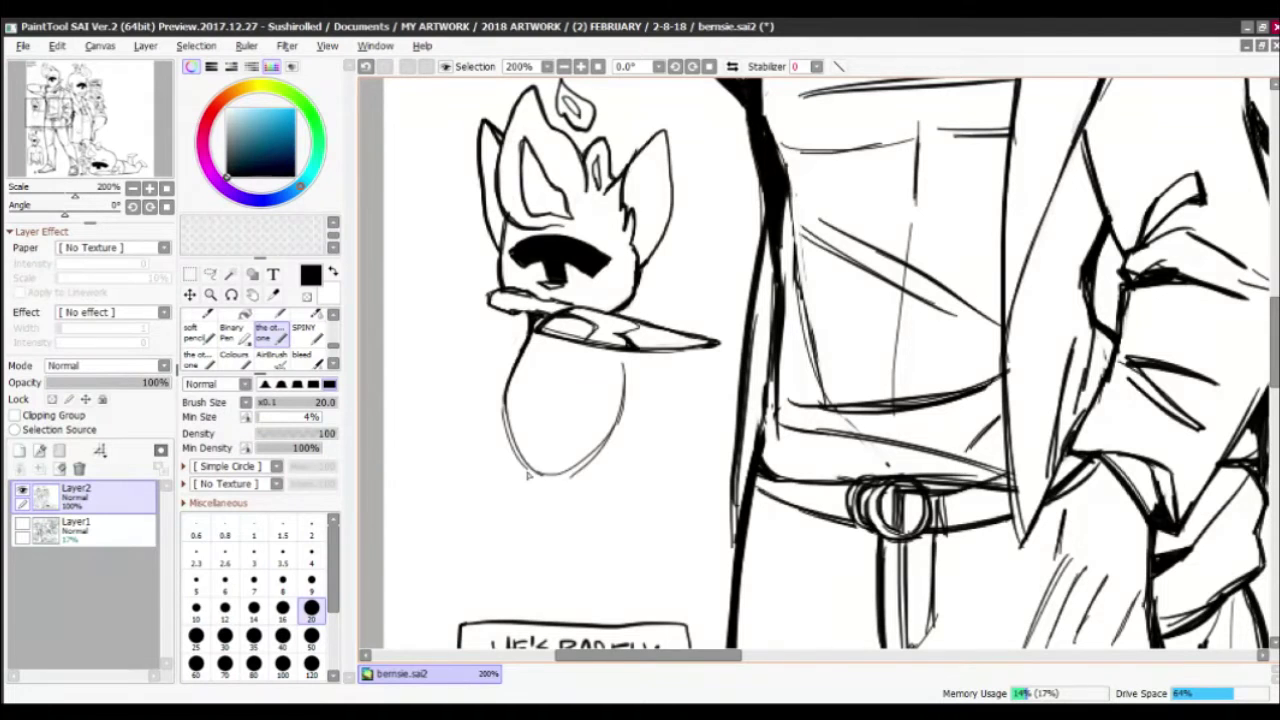
pyautogui.moveTo(570, 470); pyautogui.dragTo(622, 590)
pyautogui.press('x')
pyautogui.moveTo(608, 528); pyautogui.dragTo(588, 580)
pyautogui.press('x')
pyautogui.moveTo(556, 400); pyautogui.dragTo(620, 550)
pyautogui.scroll(-5, 492, 352)
pyautogui.scroll(4, 510, 453)
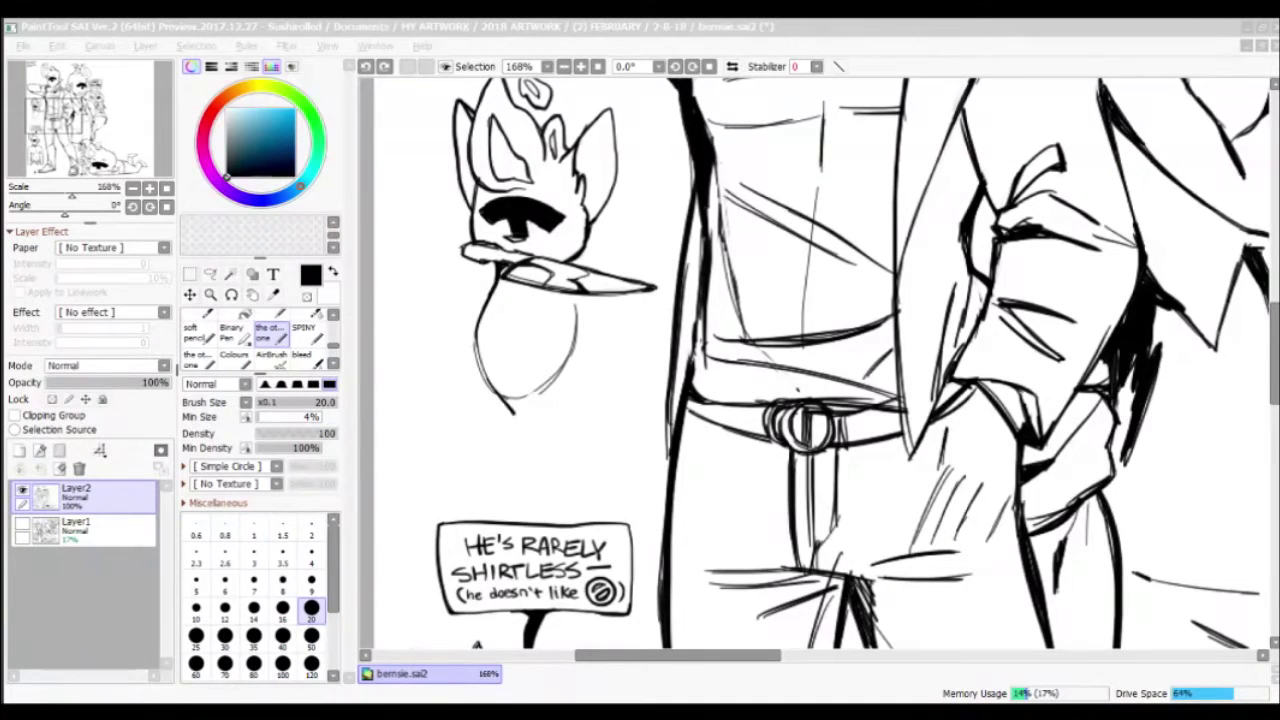
# Rework the creature's chest into a jagged fur contour and add a curved back line
pyautogui.moveTo(581, 272)
pyautogui.mouseDown()
pyautogui.moveTo(646, 352)
pyautogui.moveTo(706, 511)
pyautogui.moveTo(716, 435)
pyautogui.mouseUp()
pyautogui.press('e')
pyautogui.moveTo(590, 420); pyautogui.dragTo(567, 333)
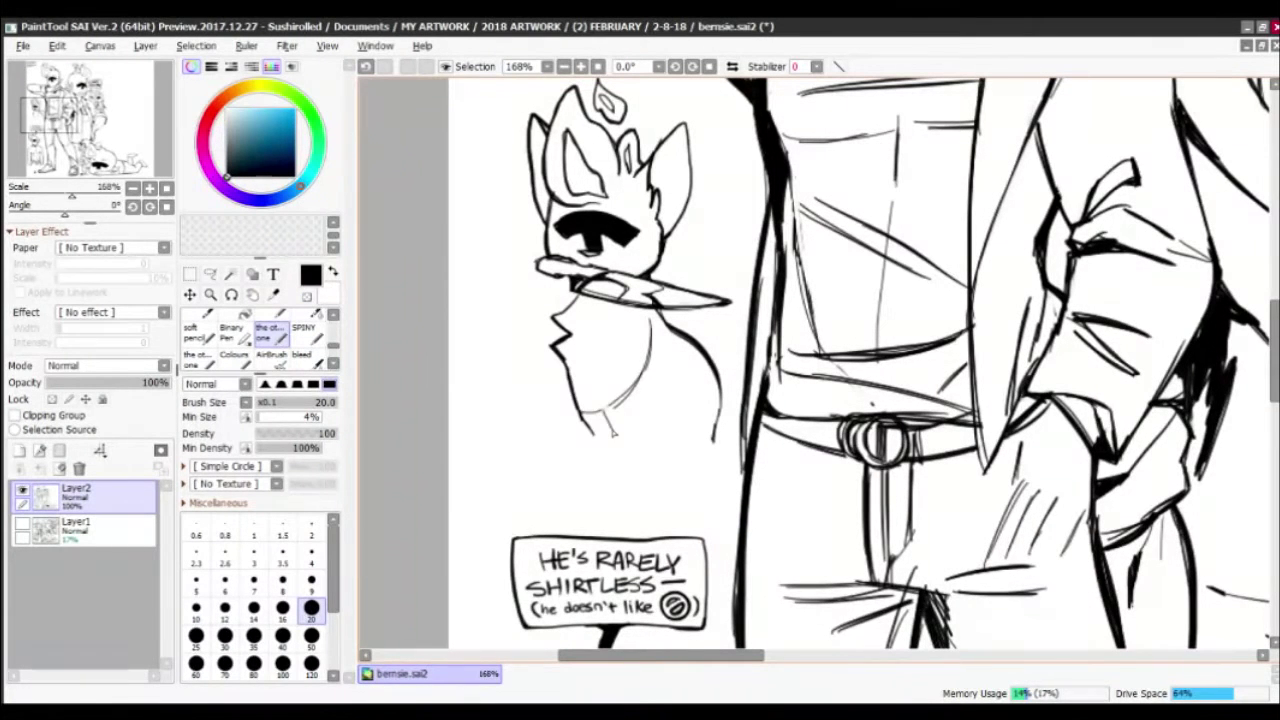
# Ink the sitting creature's two front legs from the chest down
pyautogui.moveTo(603, 374); pyautogui.dragTo(628, 520)
pyautogui.hotkey('ctrl', 'z')
pyautogui.moveTo(603, 404)
pyautogui.mouseDown()
pyautogui.moveTo(646, 516)
pyautogui.moveTo(669, 381)
pyautogui.moveTo(588, 465)
pyautogui.moveTo(622, 512)
pyautogui.mouseUp()
pyautogui.press('e')
pyautogui.moveTo(614, 440)
pyautogui.mouseDown()
pyautogui.moveTo(630, 506)
pyautogui.moveTo(595, 462)
pyautogui.moveTo(572, 365)
pyautogui.mouseUp()
pyautogui.press('e')
pyautogui.press('e')
pyautogui.moveTo(585, 420); pyautogui.dragTo(574, 380)
pyautogui.press('e')
pyautogui.press('e')
# Rework the creature's back with a spiky fur tuft and ink its folded hind leg and foot
pyautogui.moveTo(718, 440)
pyautogui.mouseDown()
pyautogui.moveTo(700, 340)
pyautogui.moveTo(688, 345)
pyautogui.moveTo(740, 392)
pyautogui.moveTo(700, 516)
pyautogui.mouseUp()
pyautogui.press('e')
pyautogui.moveTo(712, 418); pyautogui.dragTo(676, 512)
pyautogui.press('e')
pyautogui.press('e')
pyautogui.moveTo(690, 450); pyautogui.dragTo(678, 484)
pyautogui.press('e')
pyautogui.press('e')
pyautogui.moveTo(716, 526)
pyautogui.mouseDown()
pyautogui.moveTo(706, 510)
pyautogui.moveTo(644, 518)
pyautogui.mouseUp()
pyautogui.press('e')
# Outline the creature's front paws and add the toe lines
pyautogui.moveTo(656, 504)
pyautogui.mouseDown()
pyautogui.moveTo(638, 520)
pyautogui.moveTo(576, 516)
pyautogui.mouseUp()
pyautogui.press('e')
pyautogui.press('e')
pyautogui.press('e')
pyautogui.moveTo(584, 498); pyautogui.dragTo(578, 510)
pyautogui.press('e')
pyautogui.press('e')
pyautogui.moveTo(588, 496); pyautogui.dragTo(575, 508)
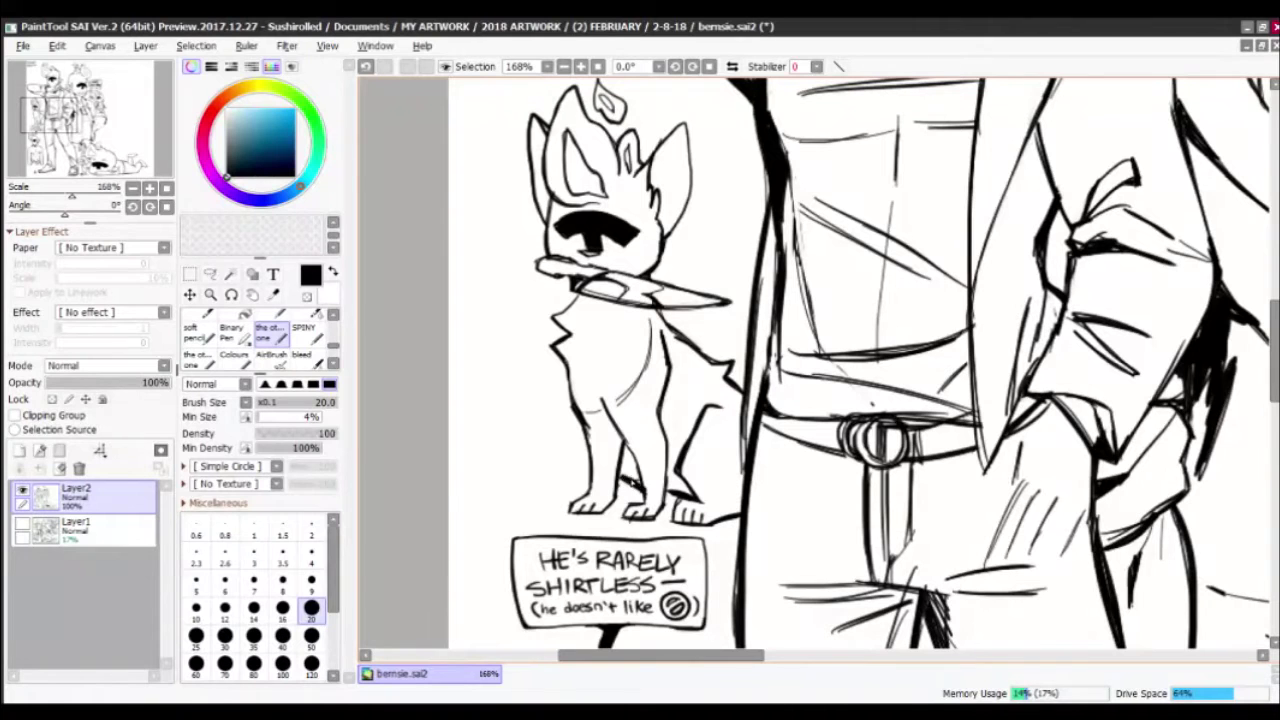
# Fill the gaps between the creature's front and hind legs with solid black shadow
pyautogui.moveTo(646, 446)
pyautogui.mouseDown()
pyautogui.moveTo(622, 486)
pyautogui.moveTo(632, 503)
pyautogui.mouseUp()
pyautogui.press('e')
pyautogui.press('e')
pyautogui.moveTo(640, 482)
pyautogui.mouseDown()
pyautogui.moveTo(618, 502)
pyautogui.moveTo(700, 440)
pyautogui.moveTo(690, 434)
pyautogui.mouseUp()
pyautogui.press('e')
pyautogui.press('e')
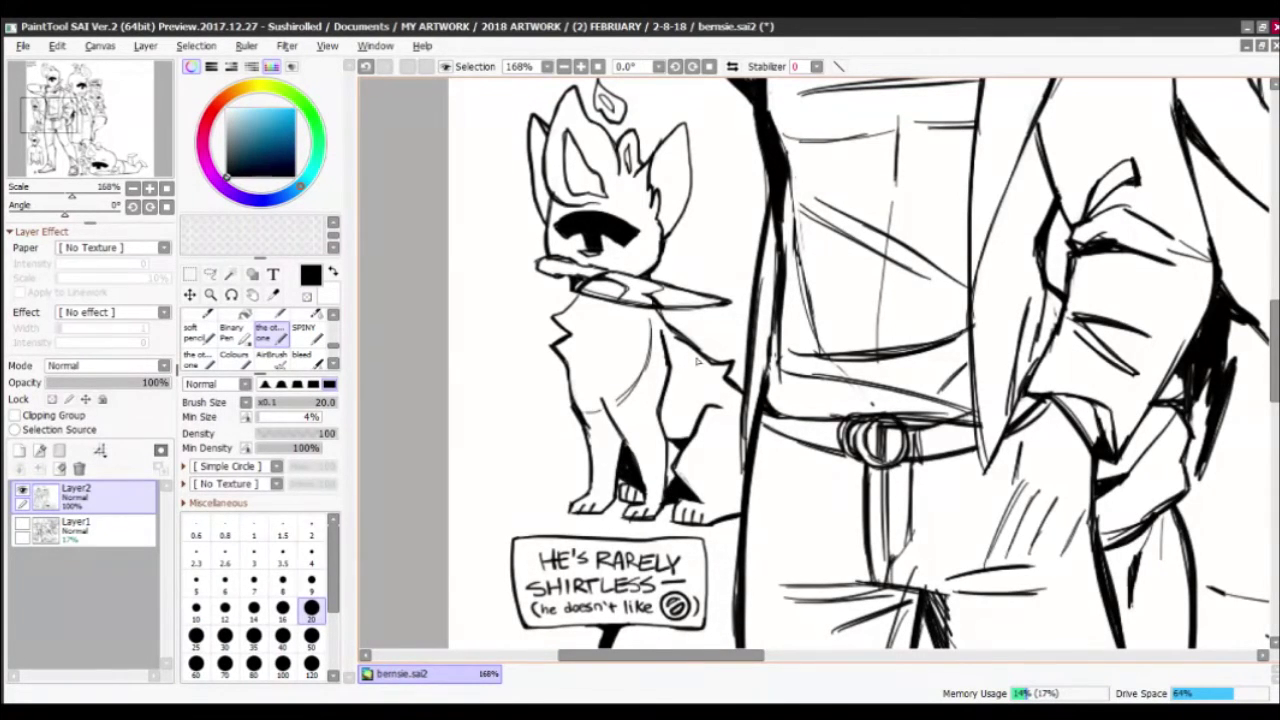
pyautogui.scroll(-10, 697, 362)
pyautogui.scroll(9, 697, 362)
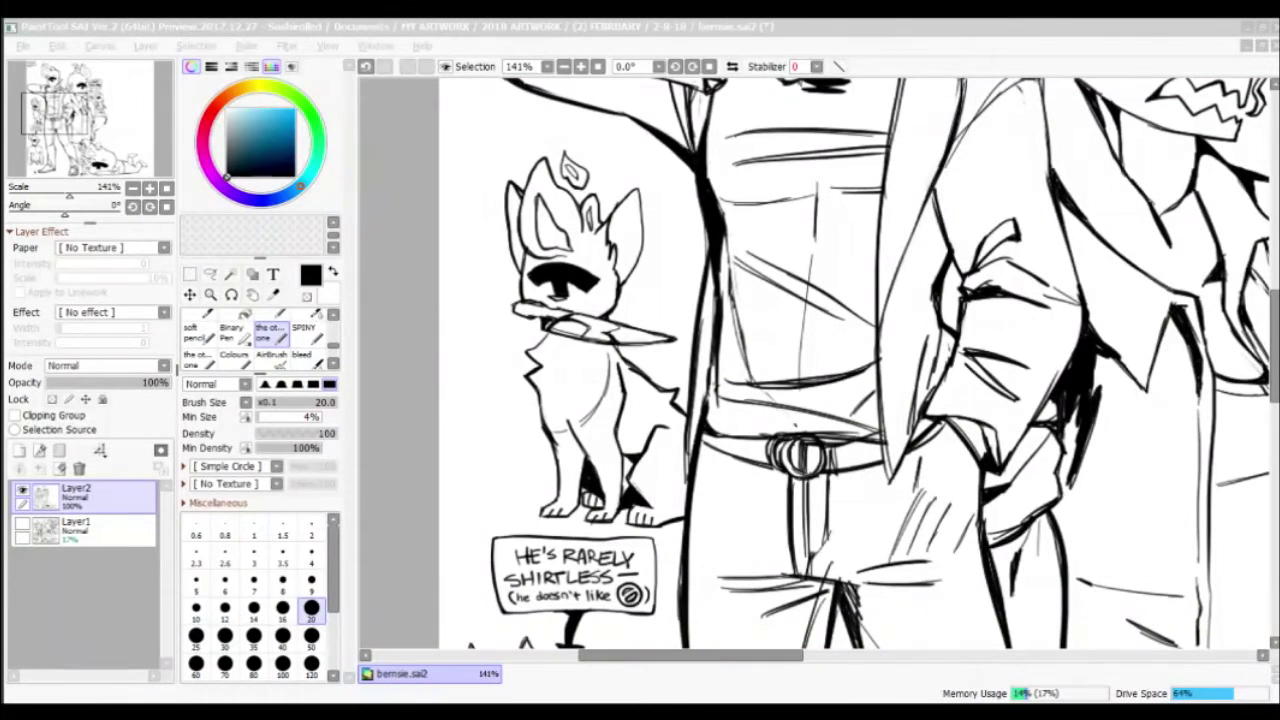
pyautogui.scroll(2, 470, 447)
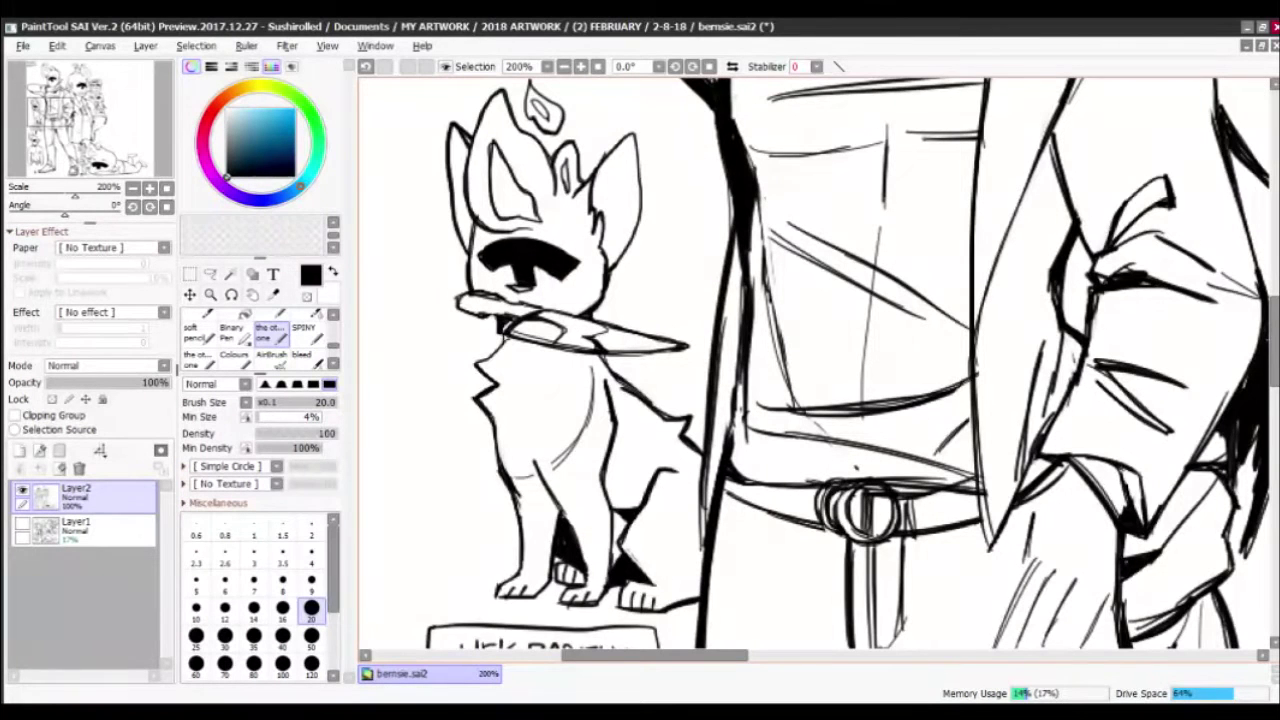
# Ink the sitting creature's long tail, curving out low behind its body and rising to a rounded tip
pyautogui.moveTo(640, 474); pyautogui.dragTo(710, 370)
pyautogui.moveTo(562, 348); pyautogui.dragTo(545, 505)
pyautogui.moveTo(545, 460)
pyautogui.mouseDown()
pyautogui.moveTo(640, 510)
pyautogui.moveTo(664, 505)
pyautogui.moveTo(565, 505)
pyautogui.mouseUp()
pyautogui.scroll(-1, 578, 407)
pyautogui.scroll(2, 531, 393)
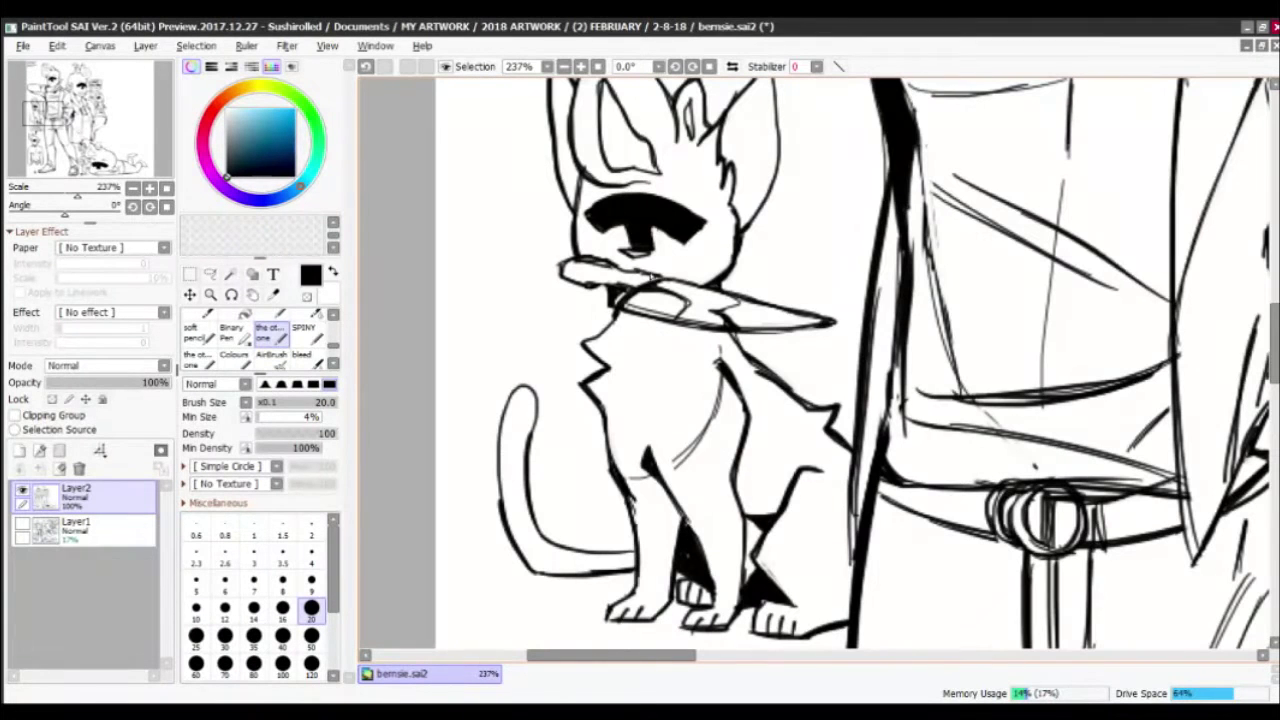
pyautogui.moveTo(521, 372); pyautogui.dragTo(529, 396)
pyautogui.press('-')
pyautogui.hotkey('ctrl', 'z')
pyautogui.scroll(-1, 440, 235)
pyautogui.scroll(-1, 545, 297)
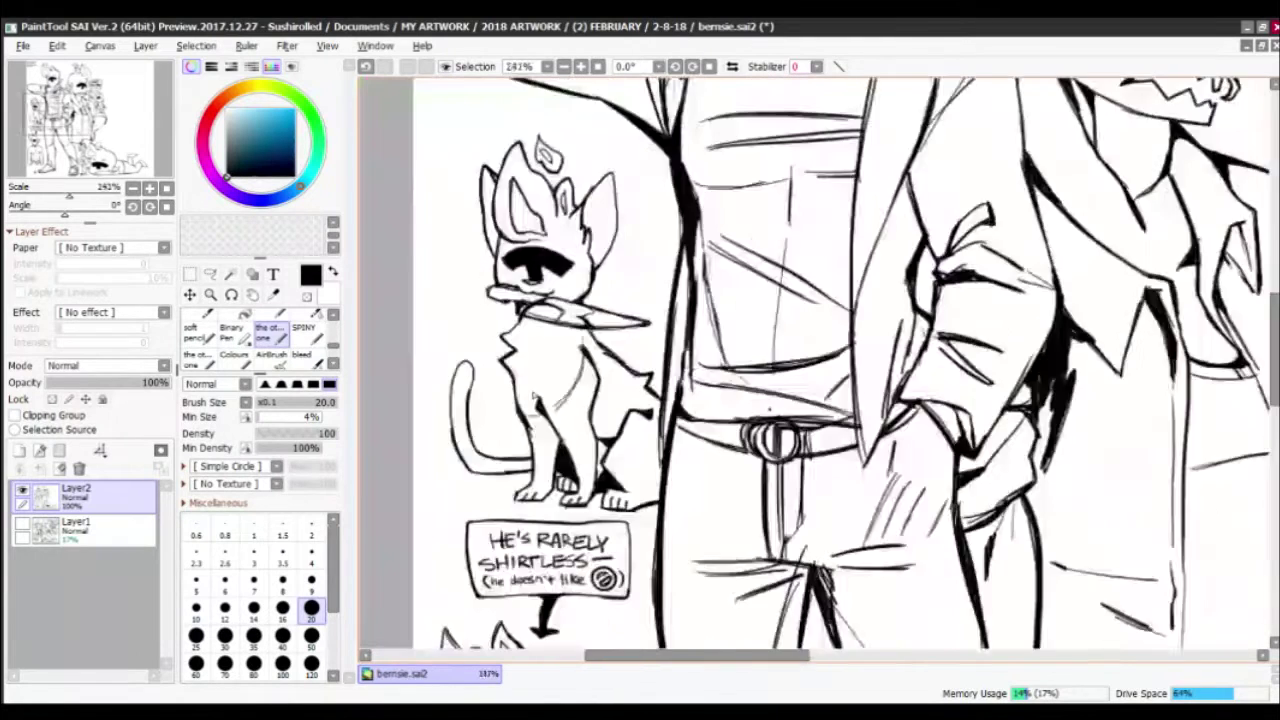
# Thicken the outlines of the sitting creature's two pointed ears
pyautogui.scroll(1, 545, 297)
pyautogui.moveTo(685, 298); pyautogui.dragTo(708, 345)
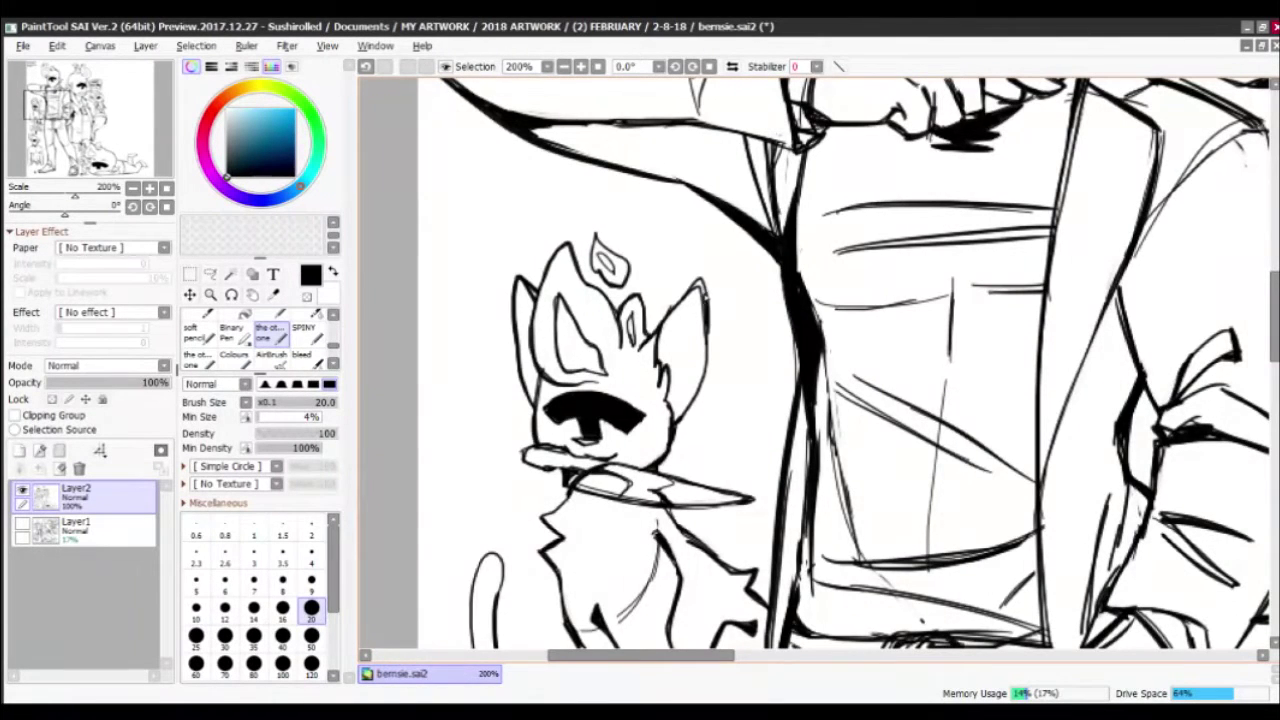
pyautogui.moveTo(659, 408); pyautogui.dragTo(741, 414)
pyautogui.moveTo(655, 381)
pyautogui.mouseDown()
pyautogui.moveTo(600, 280)
pyautogui.moveTo(568, 323)
pyautogui.mouseUp()
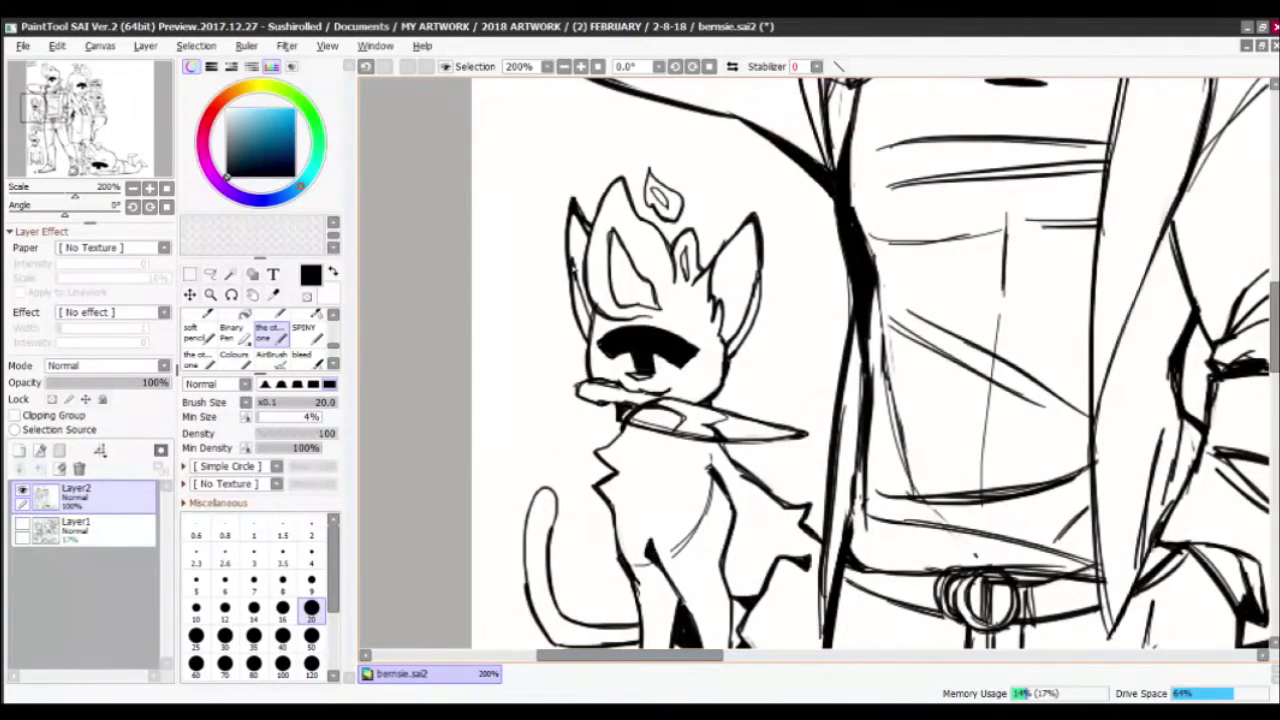
pyautogui.scroll(-3, 613, 359)
pyautogui.scroll(-1, 421, 400)
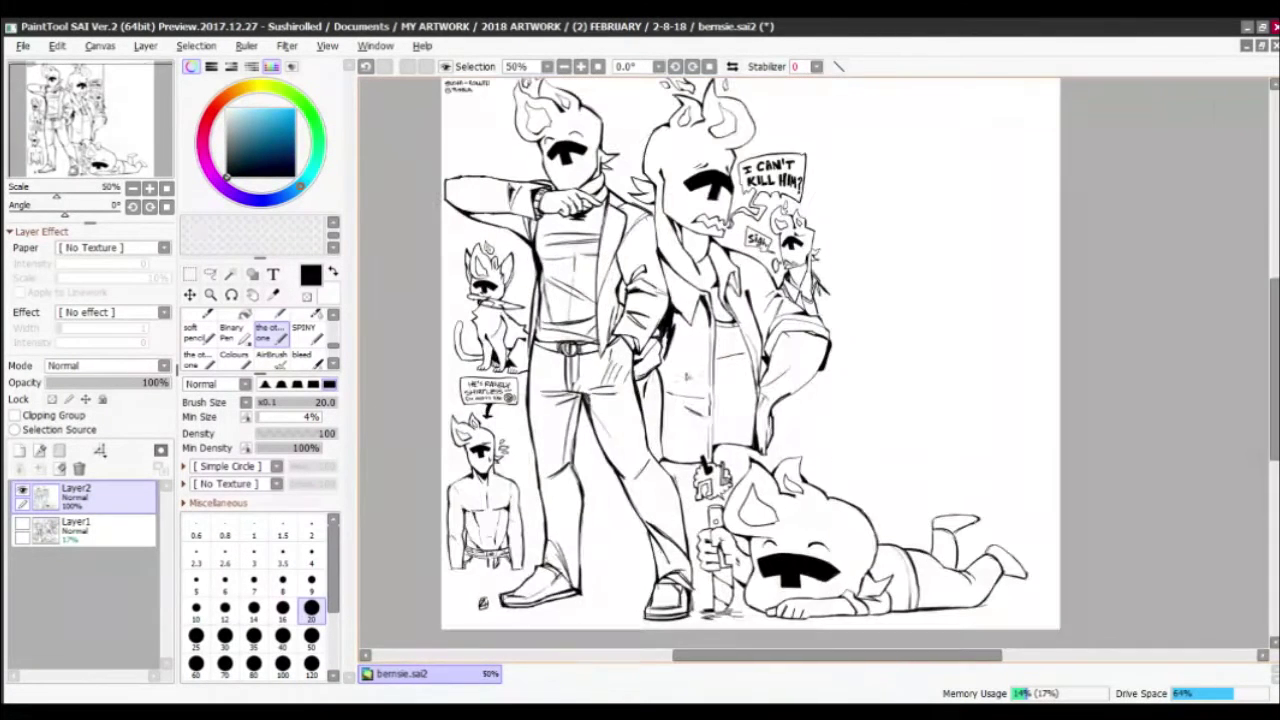
pyautogui.scroll(4, 485, 300)
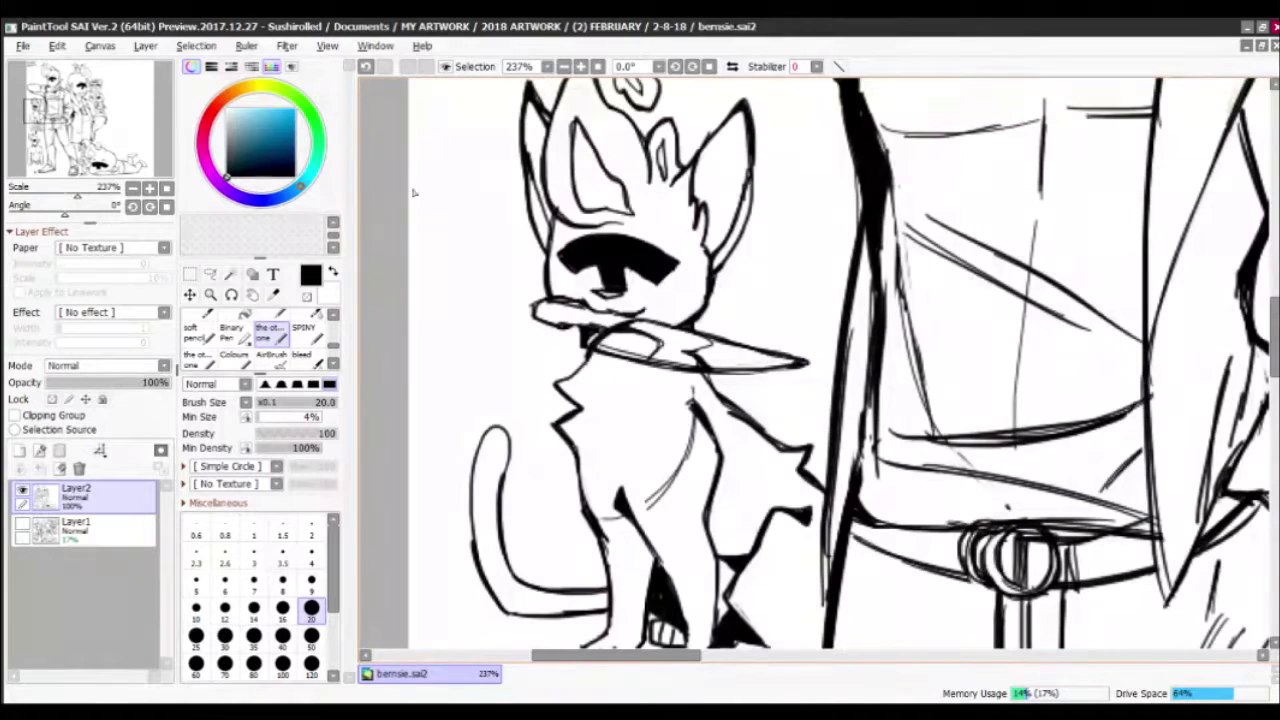
# Add a small vertical hand-lettered word in a narrow oval bubble beside the sitting creature's head
pyautogui.moveTo(470, 178)
pyautogui.mouseDown()
pyautogui.moveTo(478, 388)
pyautogui.moveTo(497, 335)
pyautogui.mouseUp()
pyautogui.moveTo(487, 350); pyautogui.dragTo(527, 338)
pyautogui.moveTo(450, 250); pyautogui.dragTo(470, 240)
pyautogui.moveTo(462, 258); pyautogui.dragTo(457, 283)
pyautogui.moveTo(449, 298)
pyautogui.mouseDown()
pyautogui.moveTo(466, 316)
pyautogui.moveTo(456, 324)
pyautogui.mouseUp()
pyautogui.moveTo(448, 340); pyautogui.dragTo(464, 357)
pyautogui.moveTo(450, 362); pyautogui.dragTo(465, 370)
pyautogui.press('l')
pyautogui.moveTo(462, 212)
pyautogui.mouseDown()
pyautogui.moveTo(440, 375)
pyautogui.moveTo(448, 212)
pyautogui.mouseUp()
pyautogui.hotkey('ctrl', 'd')
pyautogui.scroll(-4, 478, 330)
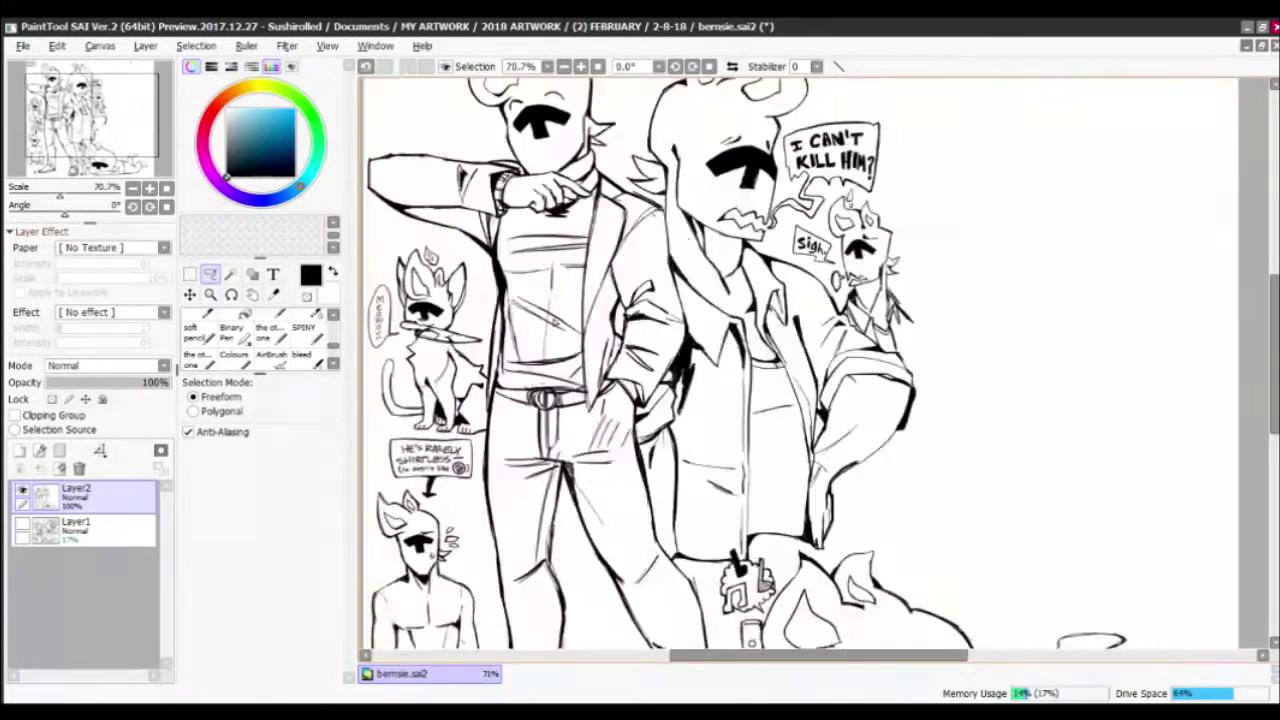
# Draw a speech bubble beside the head of the character with the raised arm and letter YOU'RE in it
pyautogui.scroll(4, 700, 440)
pyautogui.press('b')
pyautogui.moveTo(700, 440)
pyautogui.mouseDown()
pyautogui.moveTo(480, 415)
pyautogui.moveTo(690, 378)
pyautogui.moveTo(760, 452)
pyautogui.moveTo(728, 446)
pyautogui.mouseUp()
pyautogui.moveTo(426, 297); pyautogui.dragTo(448, 310)
pyautogui.moveTo(462, 268); pyautogui.dragTo(452, 330)
pyautogui.moveTo(475, 268)
pyautogui.mouseDown()
pyautogui.moveTo(504, 258)
pyautogui.moveTo(536, 296)
pyautogui.mouseUp()
pyautogui.moveTo(560, 262); pyautogui.dragTo(560, 292)
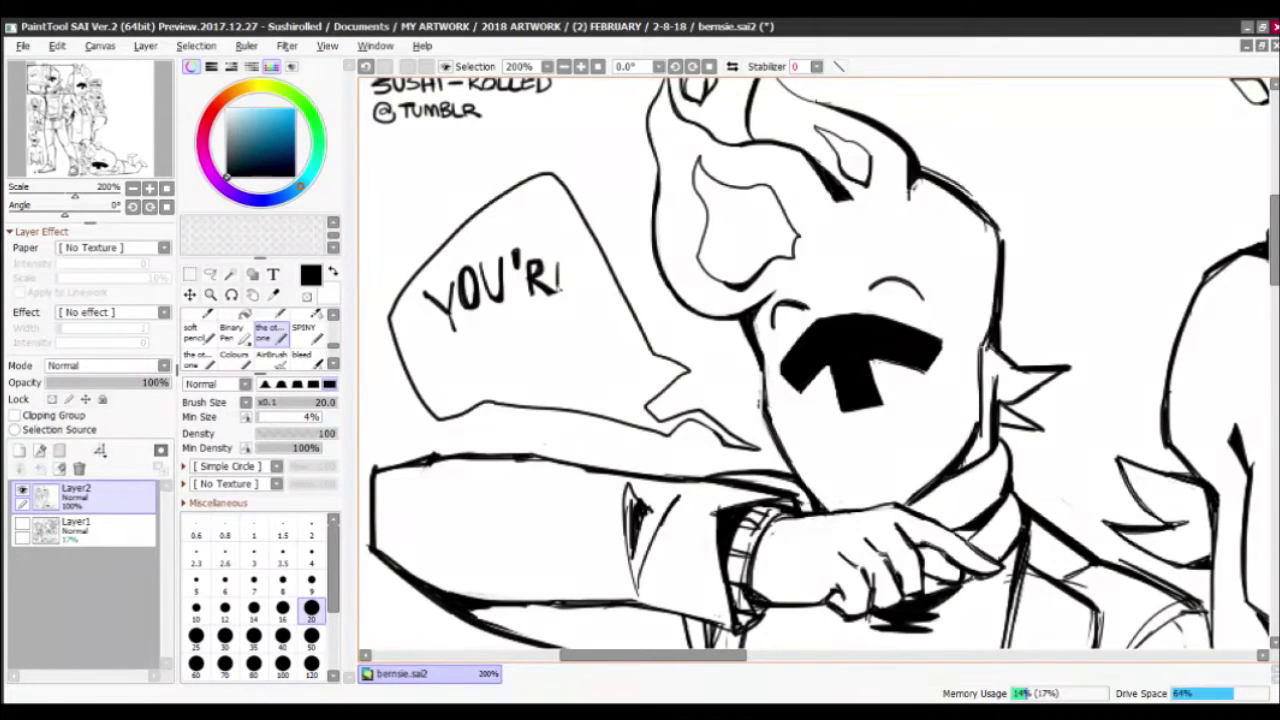
# Letter the words GONNA FUCKING DIE. beneath YOU'RE in the speech bubble
pyautogui.moveTo(442, 354)
pyautogui.mouseDown()
pyautogui.moveTo(454, 368)
pyautogui.moveTo(512, 320)
pyautogui.mouseUp()
pyautogui.moveTo(512, 346); pyautogui.dragTo(528, 312)
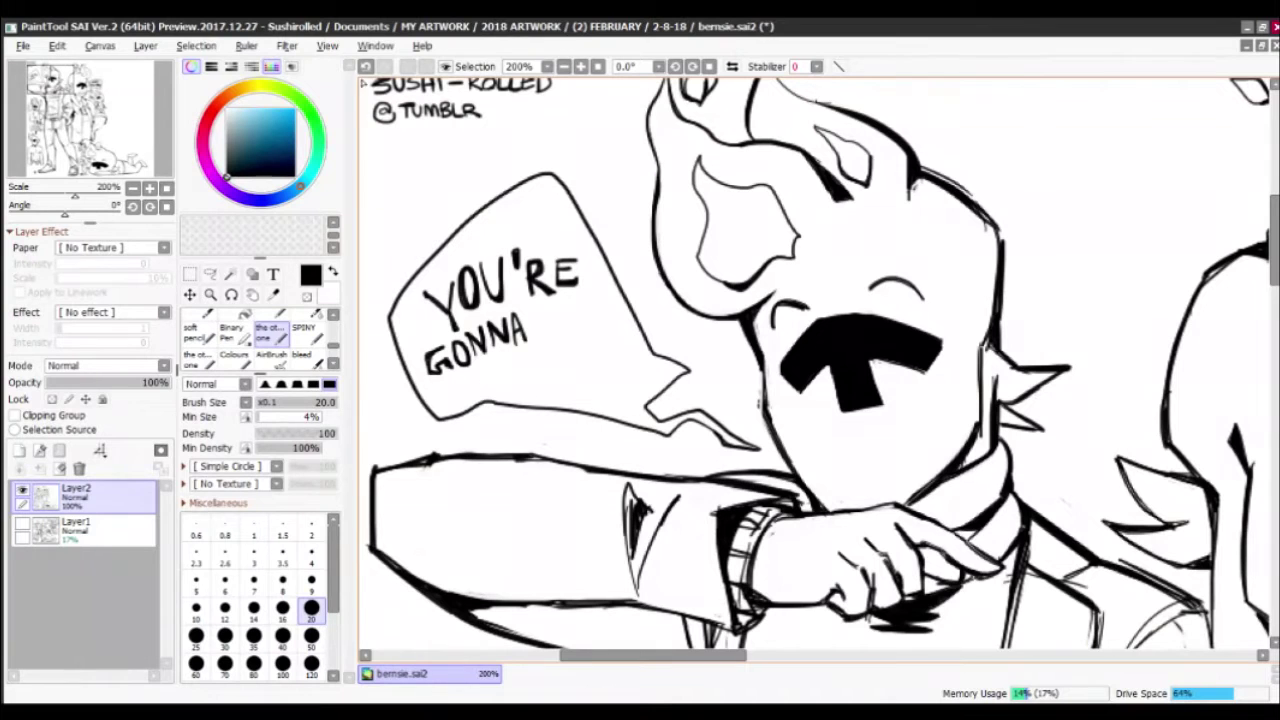
pyautogui.moveTo(485, 365)
pyautogui.mouseDown()
pyautogui.moveTo(460, 402)
pyautogui.moveTo(512, 358)
pyautogui.moveTo(540, 395)
pyautogui.mouseUp()
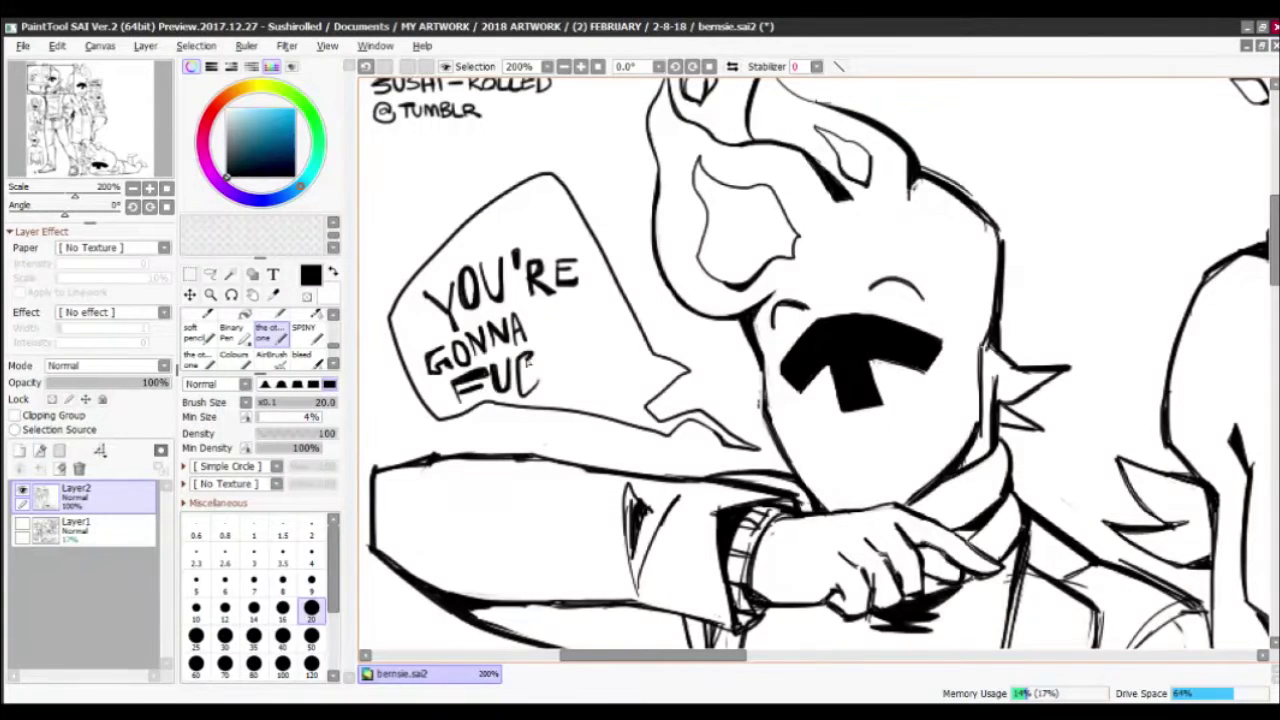
pyautogui.moveTo(562, 330); pyautogui.dragTo(568, 362)
pyautogui.moveTo(576, 366)
pyautogui.mouseDown()
pyautogui.moveTo(594, 312)
pyautogui.moveTo(610, 334)
pyautogui.mouseUp()
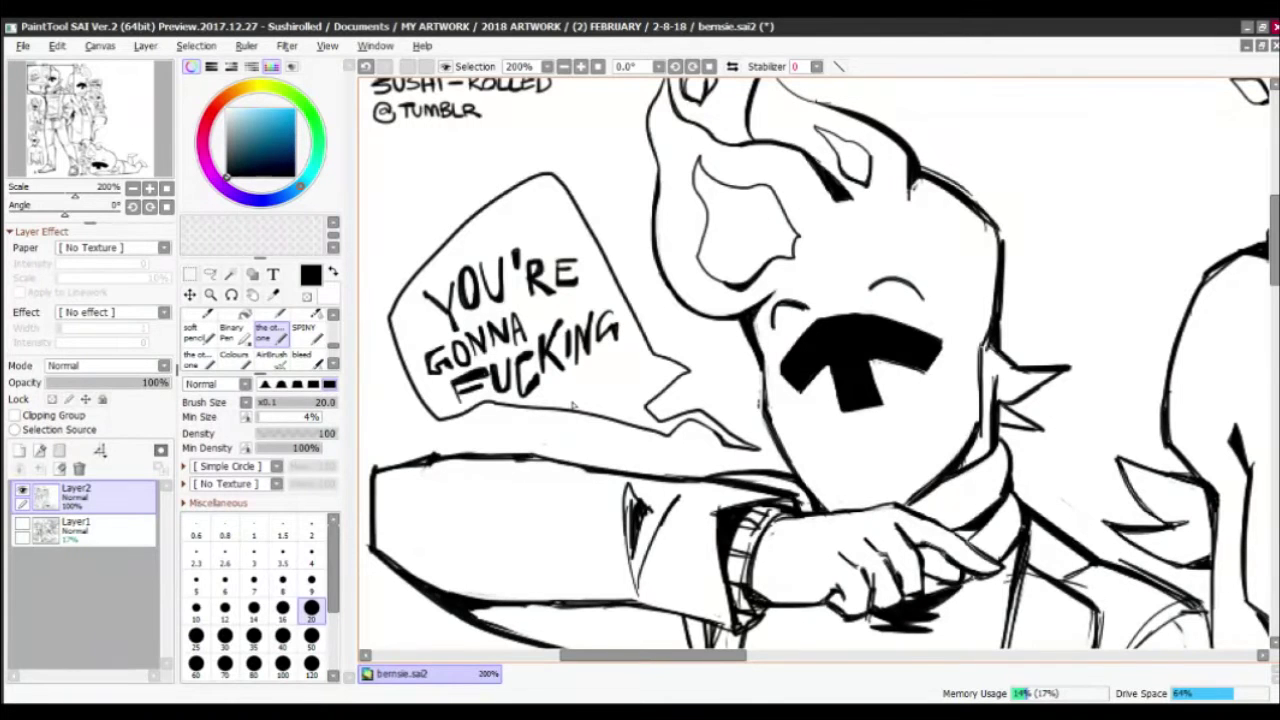
pyautogui.moveTo(570, 377); pyautogui.dragTo(572, 406)
pyautogui.moveTo(571, 378); pyautogui.dragTo(576, 405)
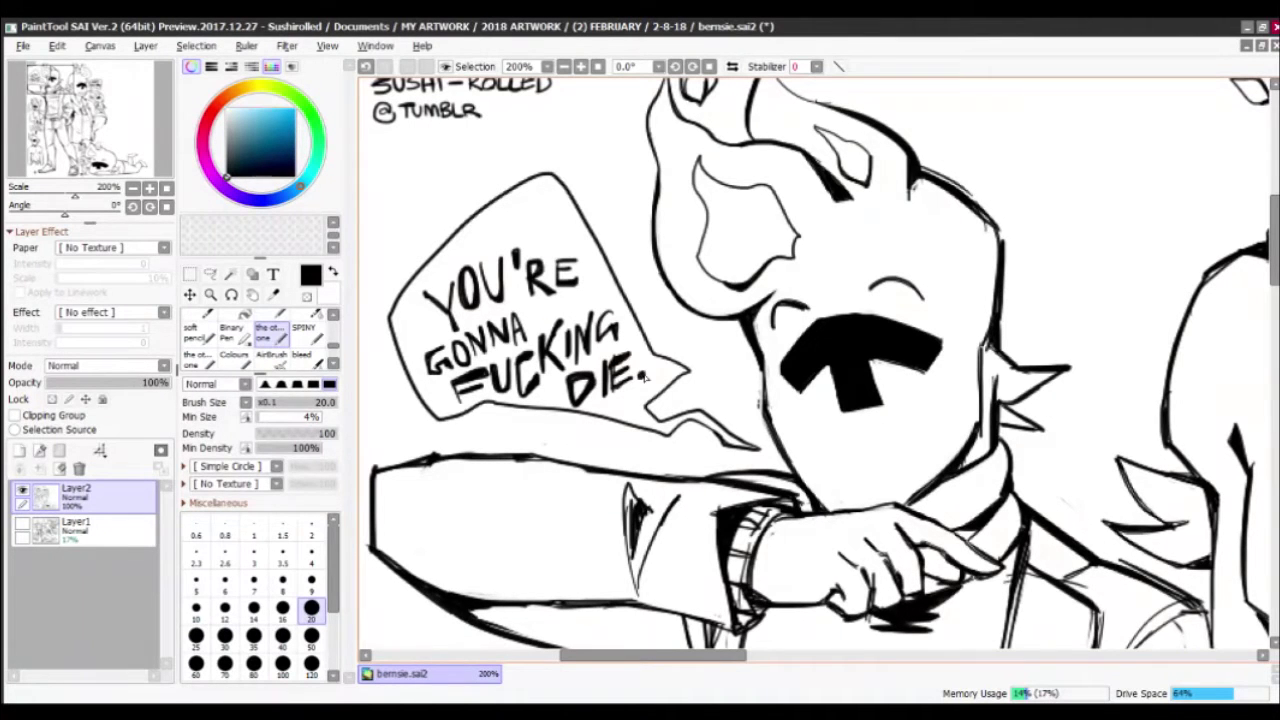
# Rework the speech bubble's outline with a bolder tail, a lower bottom edge and a notched, rounder top
pyautogui.moveTo(688, 366); pyautogui.dragTo(708, 420)
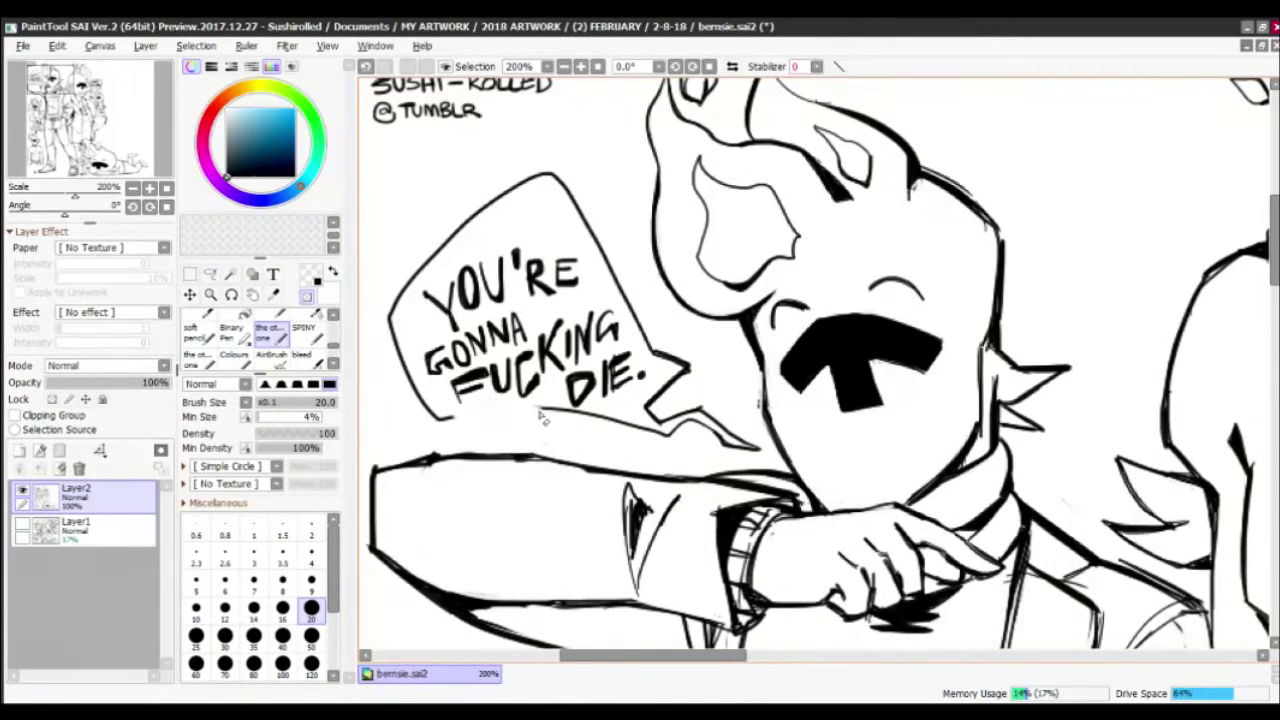
pyautogui.moveTo(628, 422)
pyautogui.mouseDown()
pyautogui.moveTo(470, 425)
pyautogui.moveTo(600, 430)
pyautogui.mouseUp()
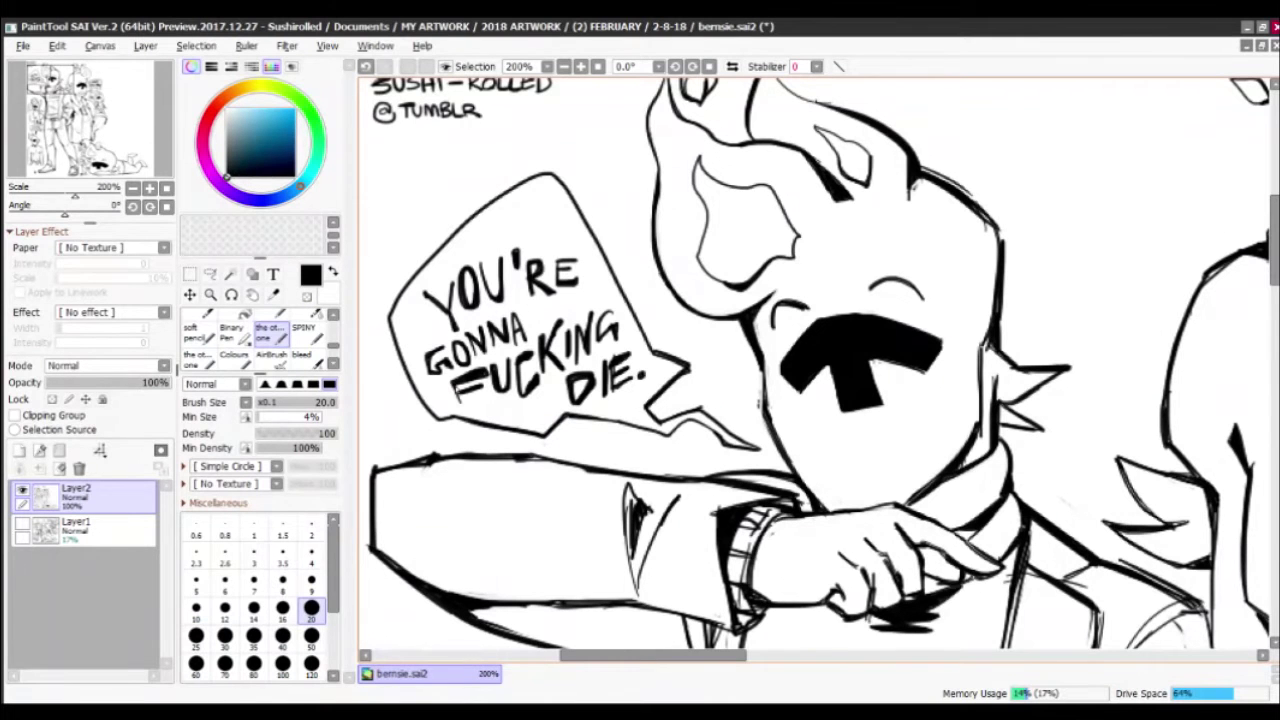
pyautogui.moveTo(470, 215)
pyautogui.mouseDown()
pyautogui.moveTo(520, 190)
pyautogui.moveTo(580, 210)
pyautogui.moveTo(555, 224)
pyautogui.mouseUp()
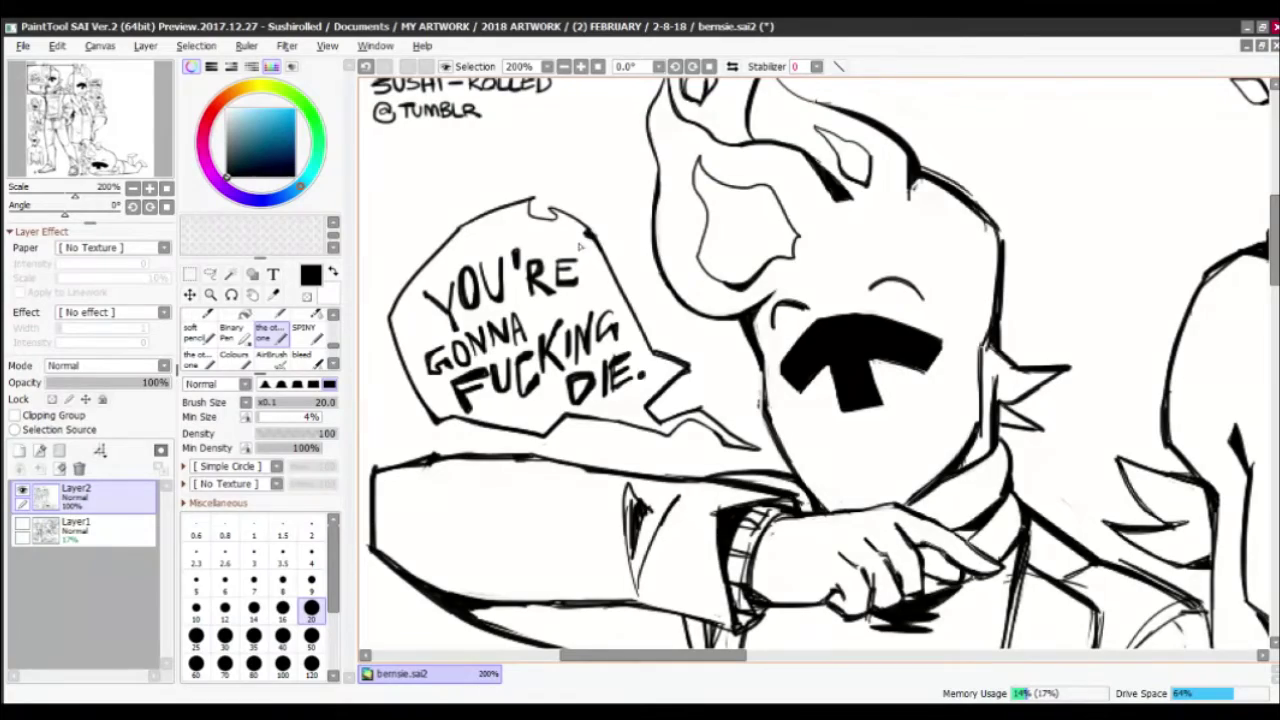
pyautogui.moveTo(588, 234); pyautogui.dragTo(542, 211)
pyautogui.scroll(-3, 662, 146)
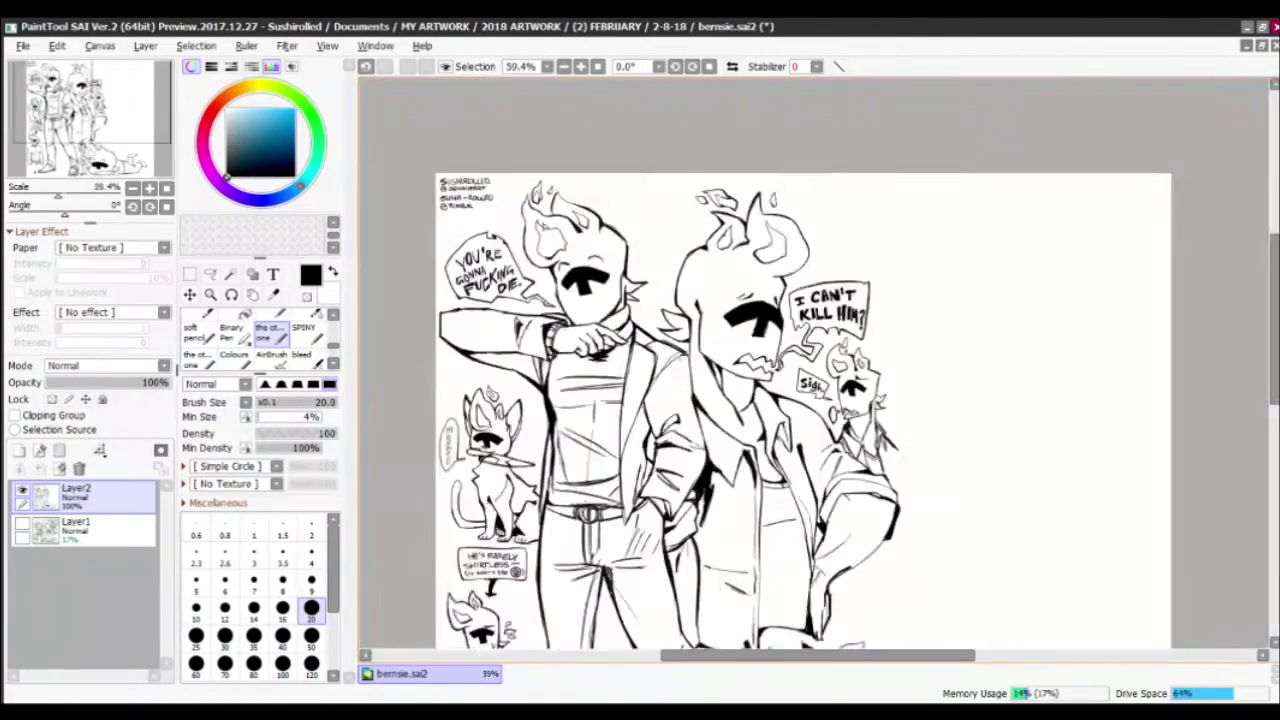
# Choose a dark crimson red as the drawing colour for the speech bubble's lettering
pyautogui.scroll(3, 662, 146)
pyautogui.moveTo(662, 300); pyautogui.dragTo(551, 557)
pyautogui.scroll(-3, 551, 557)
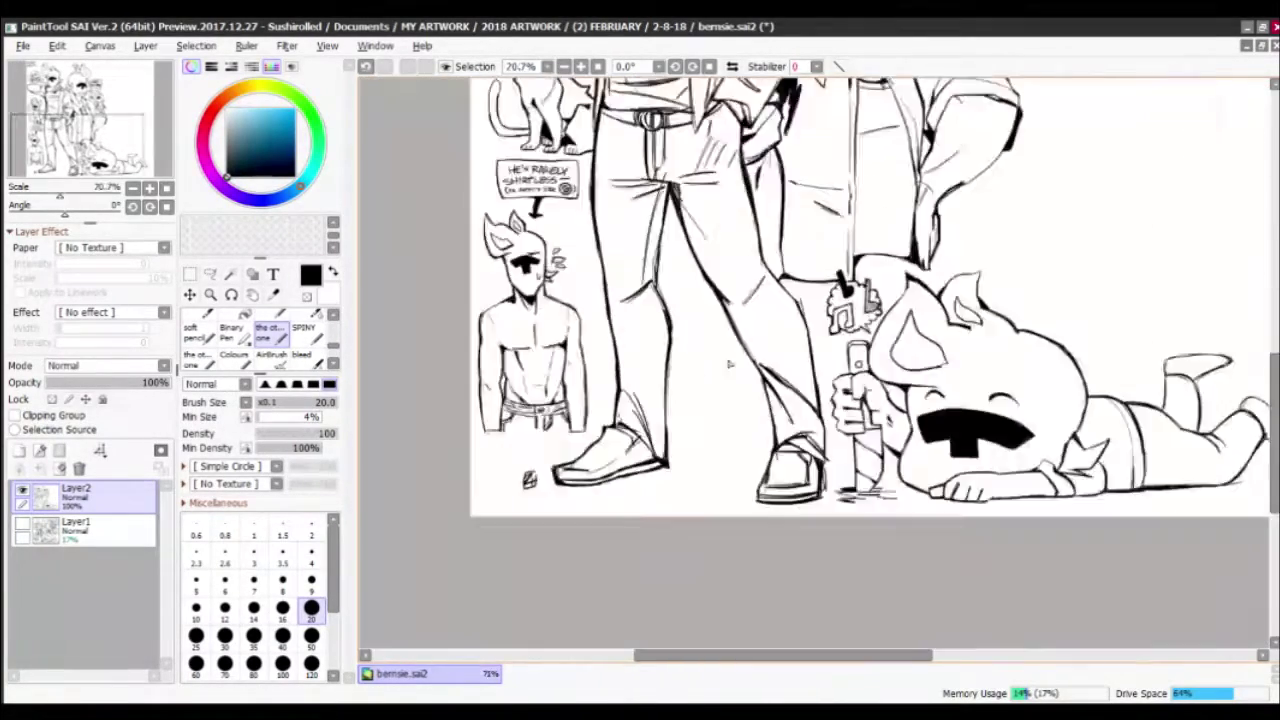
pyautogui.scroll(3, 657, 300)
pyautogui.click(208, 118)
pyautogui.click(287, 124)
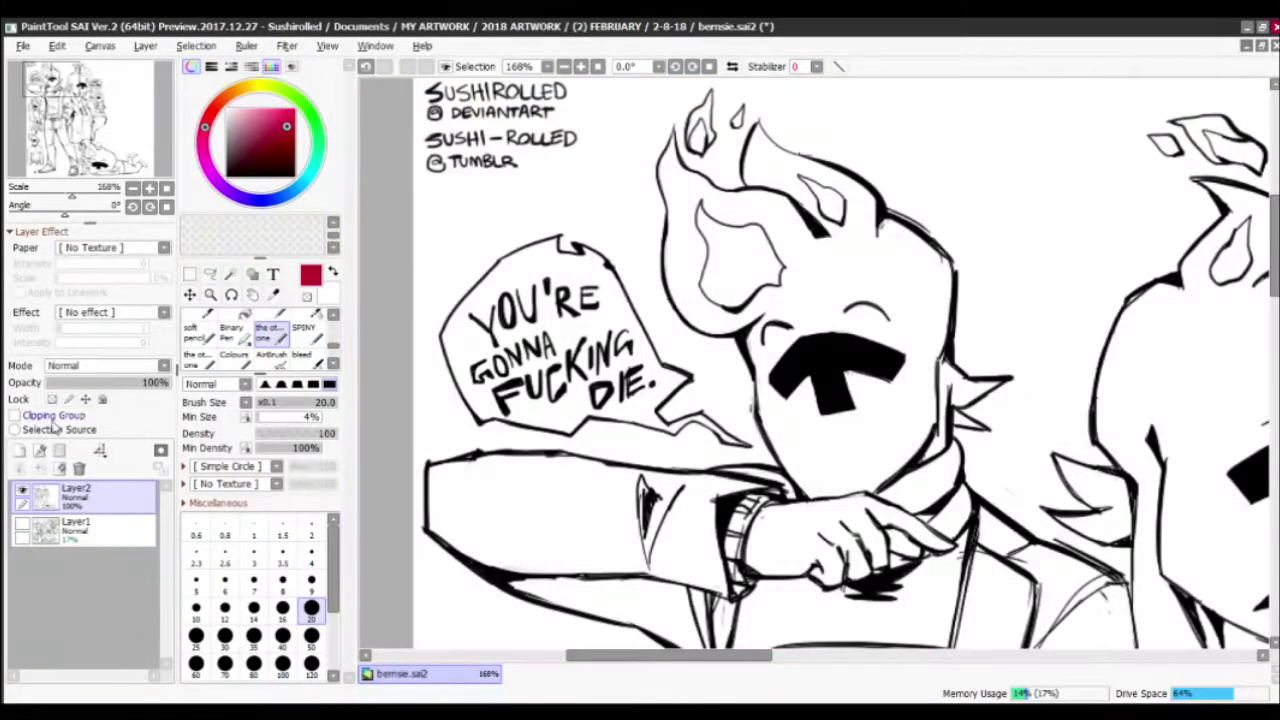
pyautogui.click(22, 489)
pyautogui.click(19, 450)
pyautogui.click(90, 528)
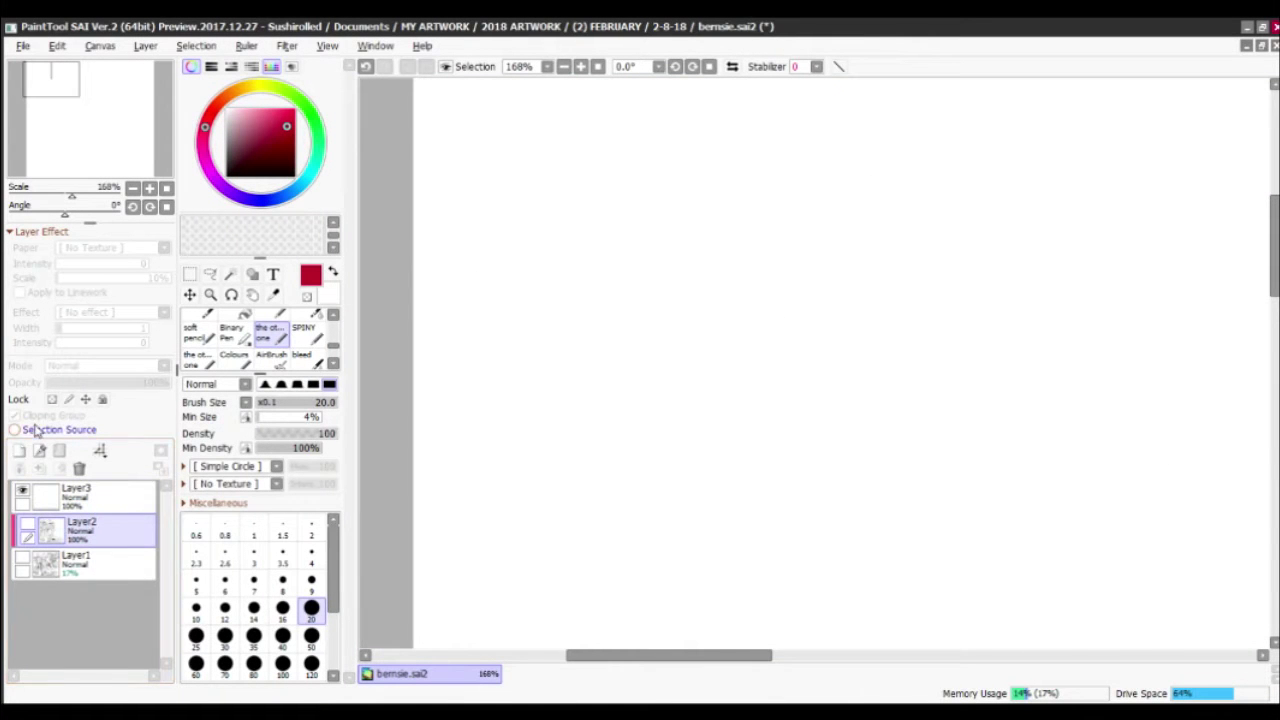
pyautogui.click(22, 556)
pyautogui.click(22, 522)
pyautogui.click(22, 556)
pyautogui.click(90, 495)
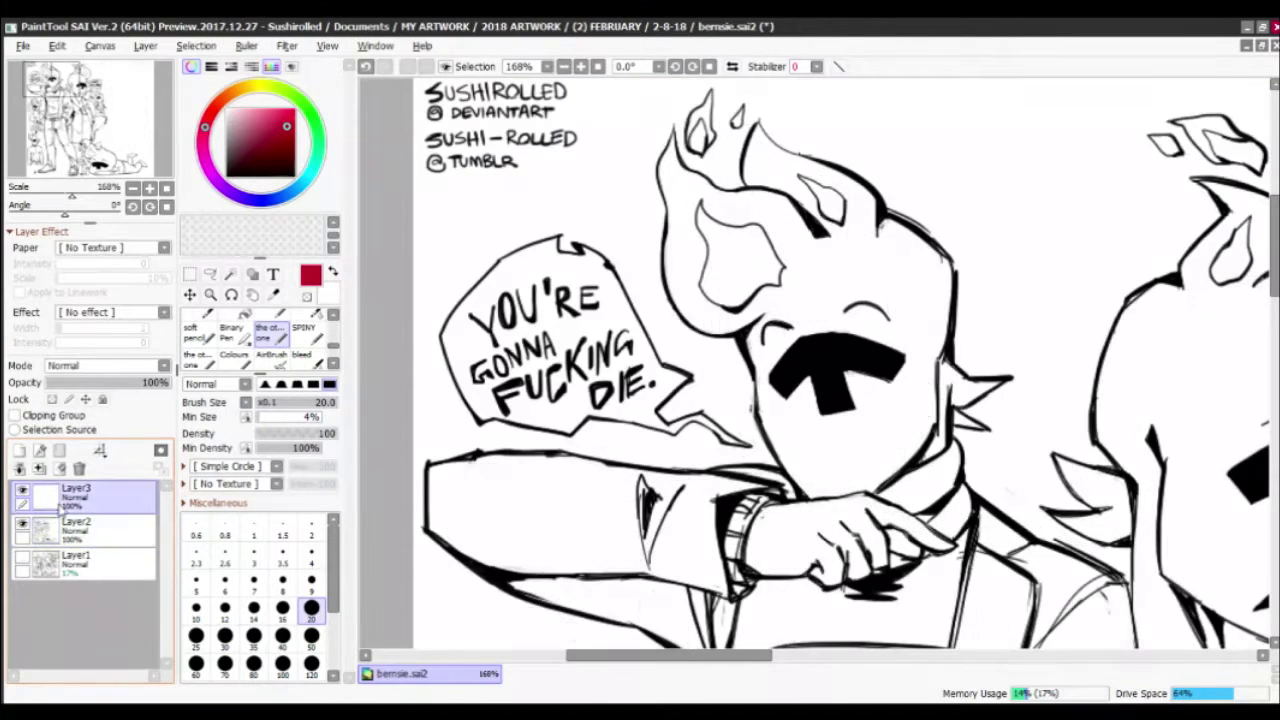
pyautogui.click(79, 468)
# Lock the transparent pixels of Layer2 and recolour the words FUCKING DIE. in crimson red
pyautogui.click(52, 399)
pyautogui.moveTo(546, 392); pyautogui.dragTo(628, 350)
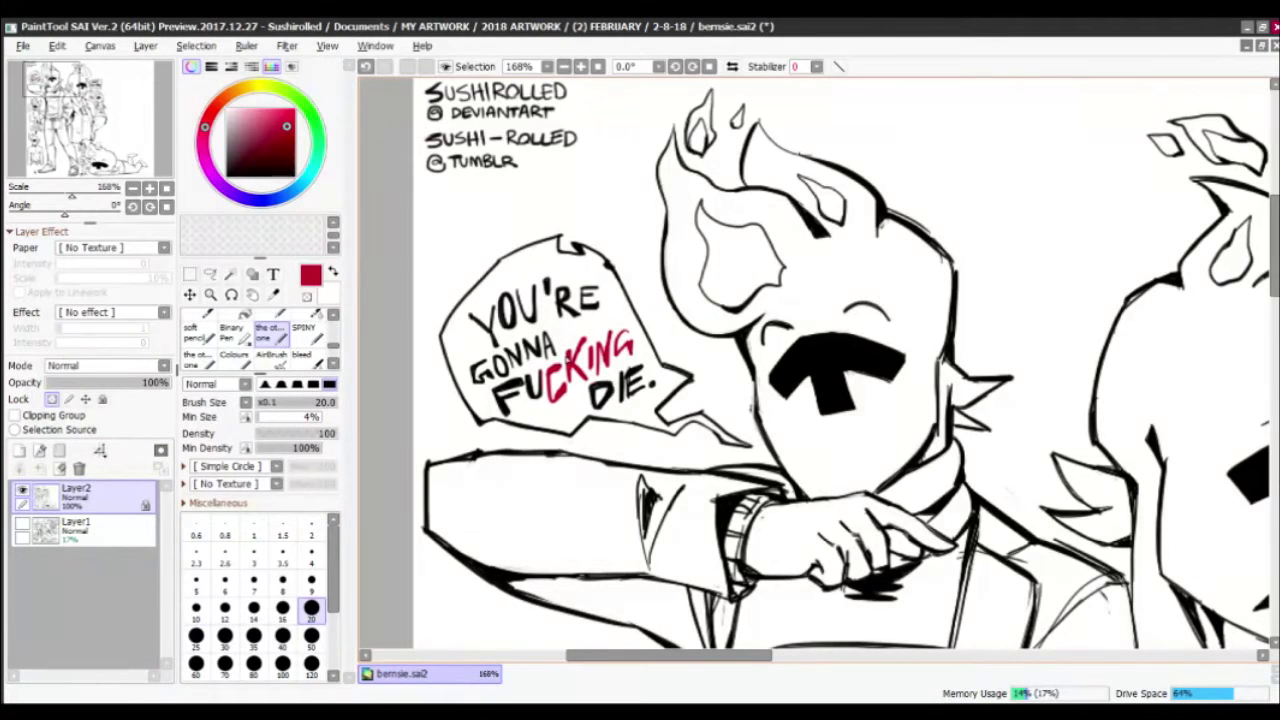
pyautogui.moveTo(600, 392); pyautogui.dragTo(652, 384)
pyautogui.scroll(-6, 578, 352)
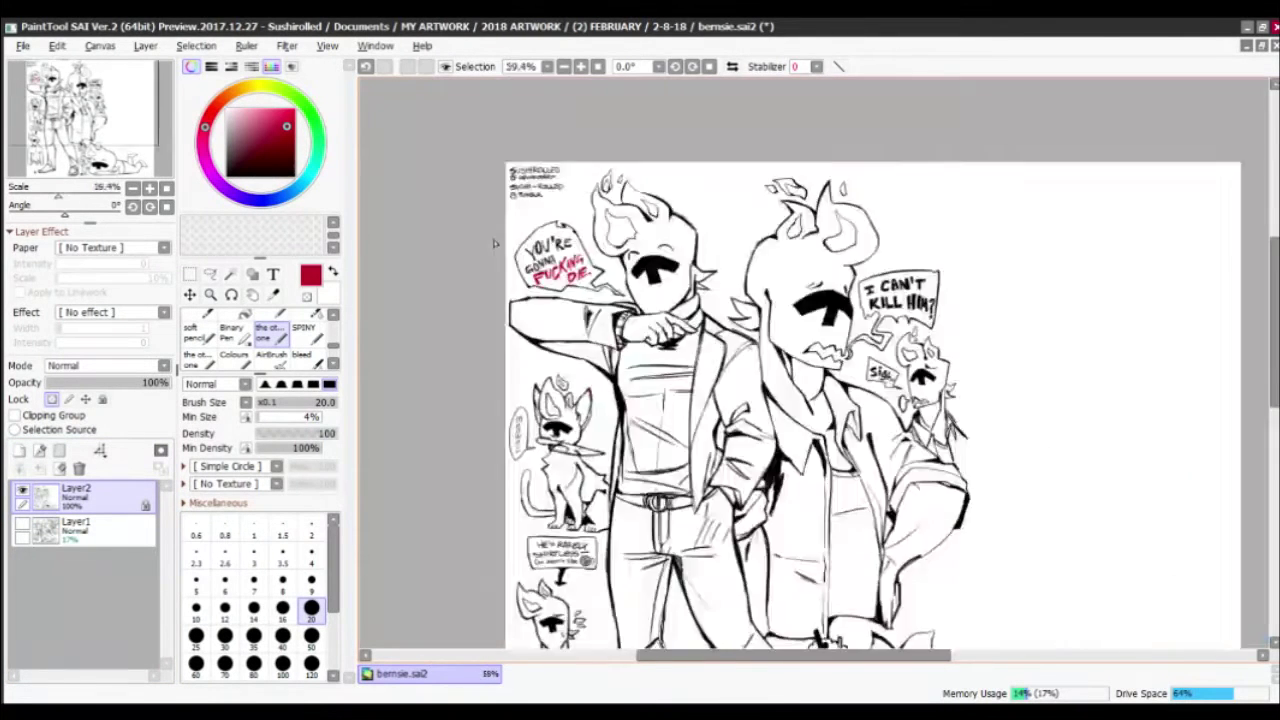
# Switch the drawing colour back to black and check the inked heads and speech bubbles
pyautogui.scroll(2, 473, 261)
pyautogui.press('x')
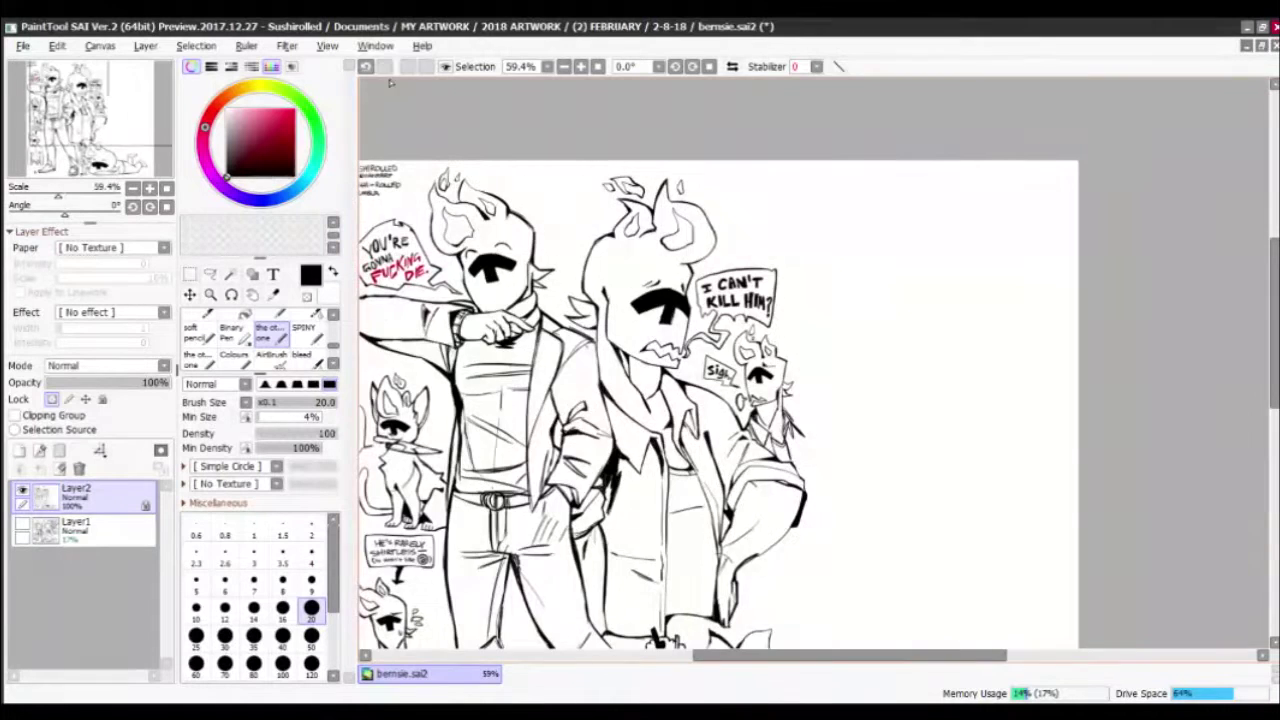
pyautogui.scroll(-2, 473, 261)
pyautogui.scroll(5, 545, 169)
pyautogui.scroll(1, 545, 169)
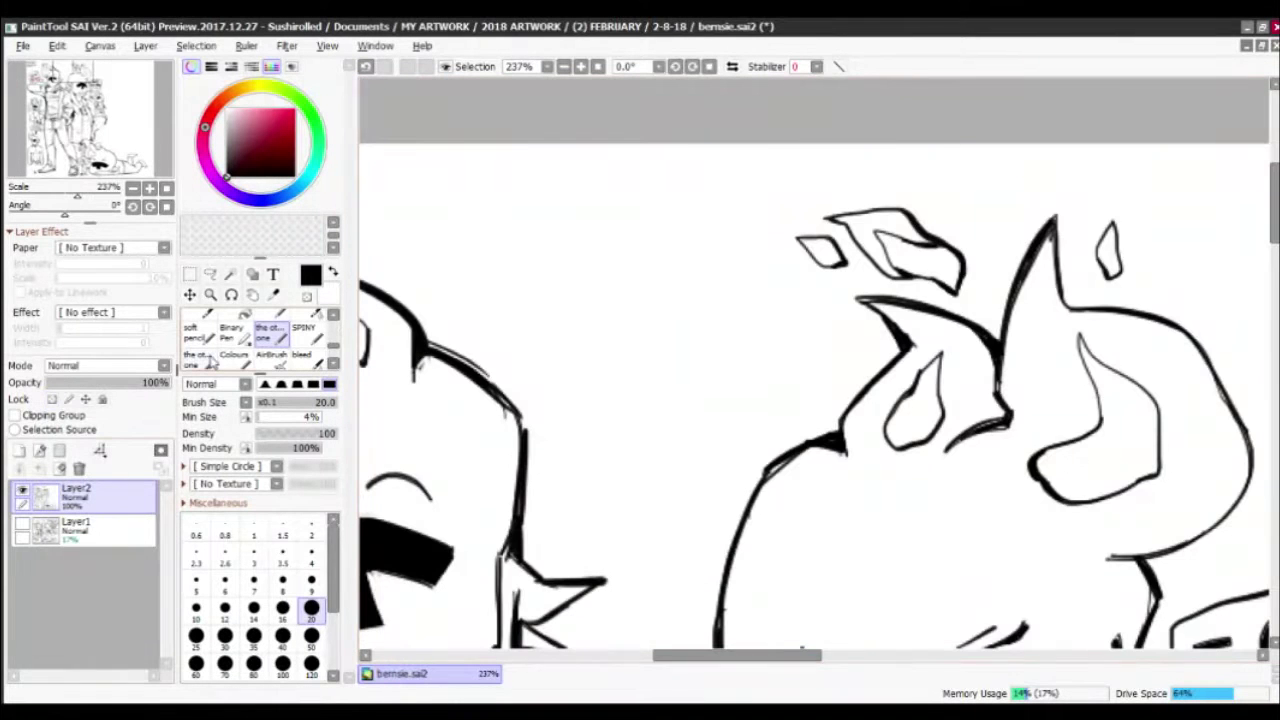
pyautogui.scroll(-2, 548, 233)
pyautogui.scroll(-2, 548, 233)
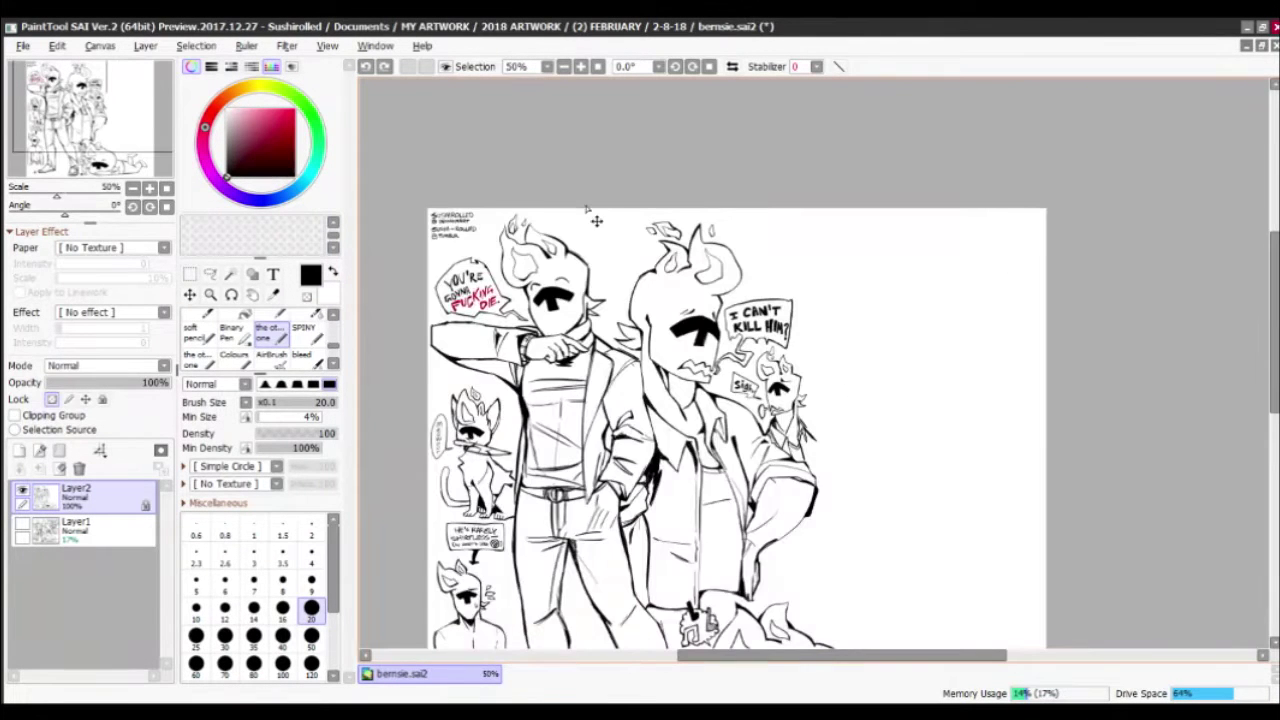
pyautogui.click(20, 450)
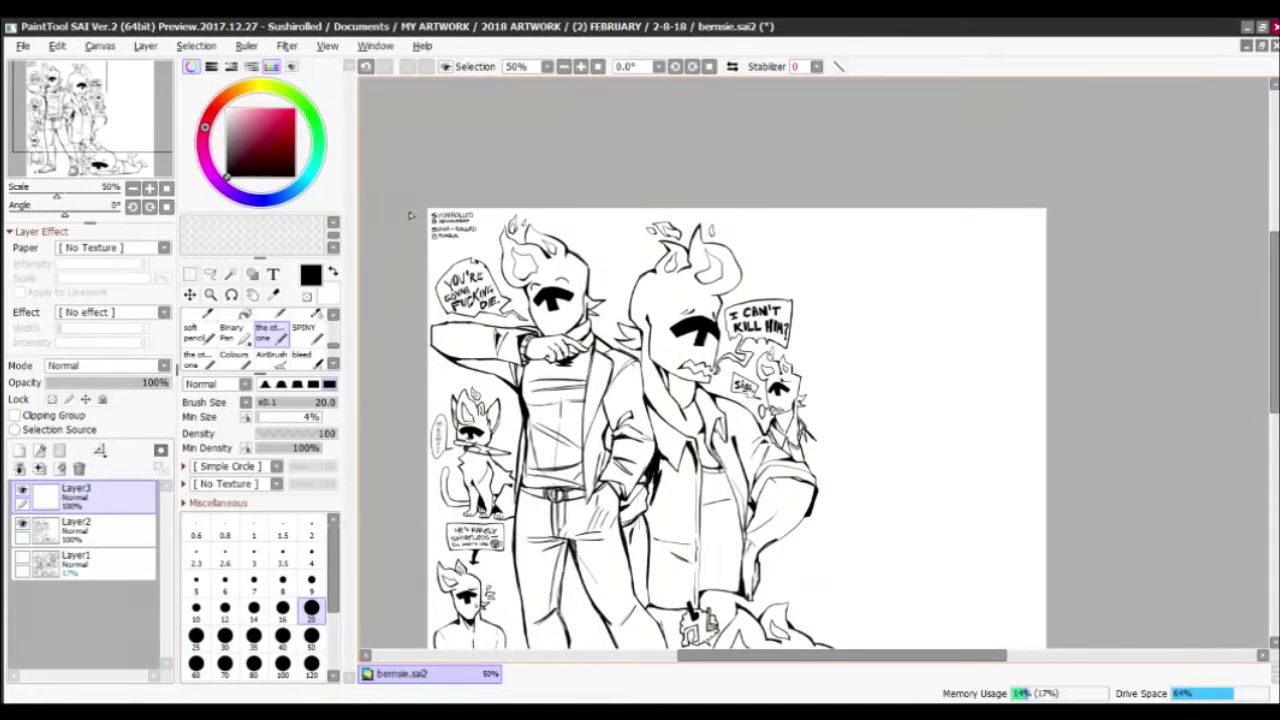
pyautogui.hotkey('ctrl', 'f')
pyautogui.click(55, 415)
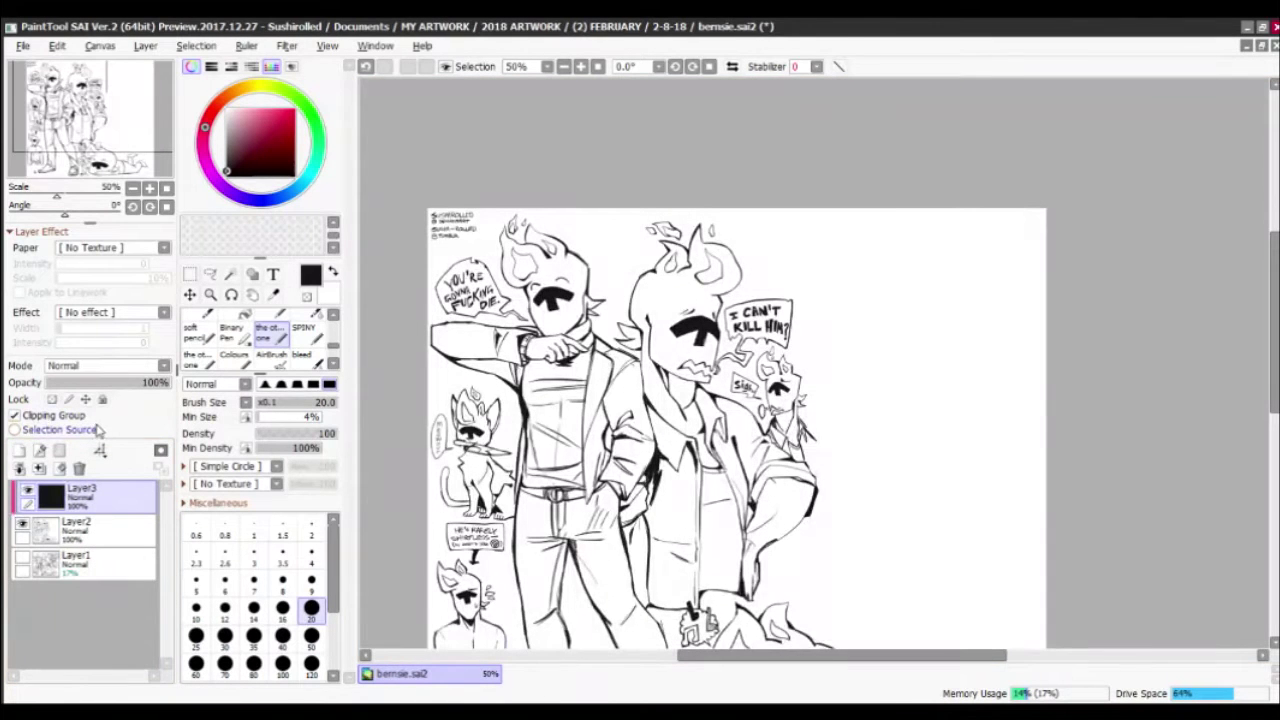
pyautogui.click(79, 468)
# Try a solid black ground shadow running from the lower-left canvas edge behind the standing figure's shoes
pyautogui.scroll(4, 409, 232)
pyautogui.scroll(-3, 409, 232)
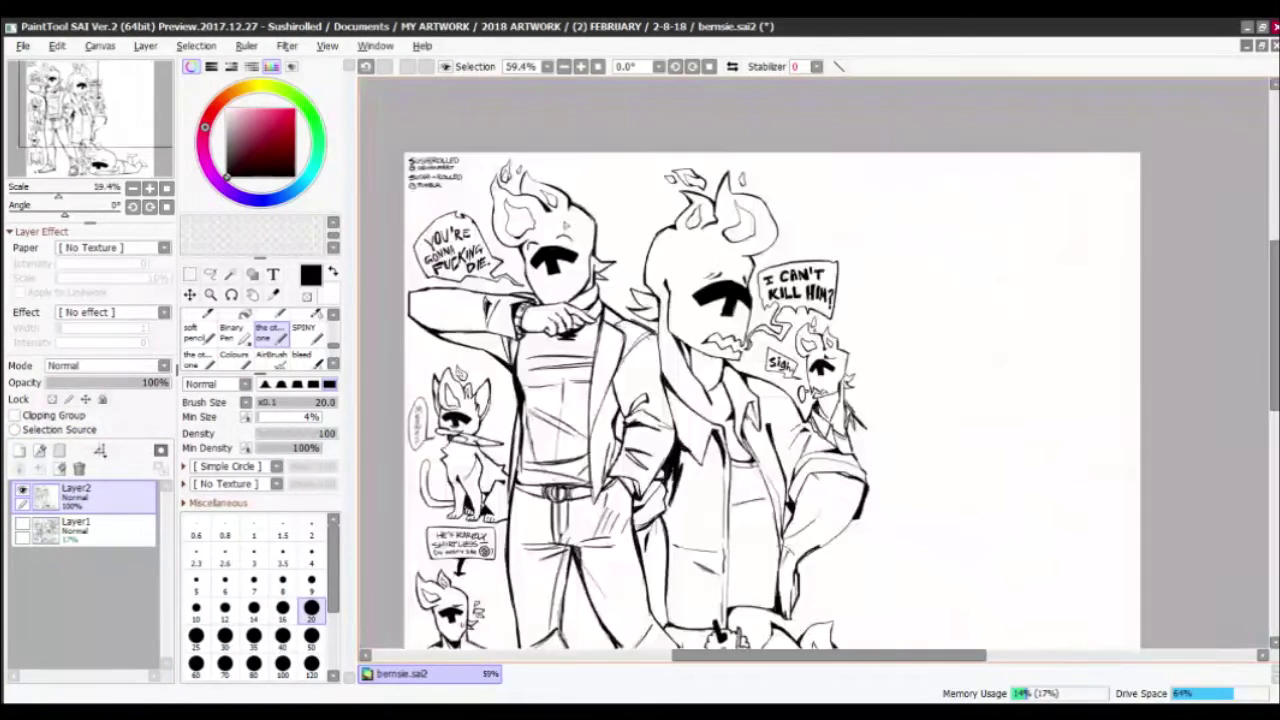
pyautogui.scroll(-2, 772, 407)
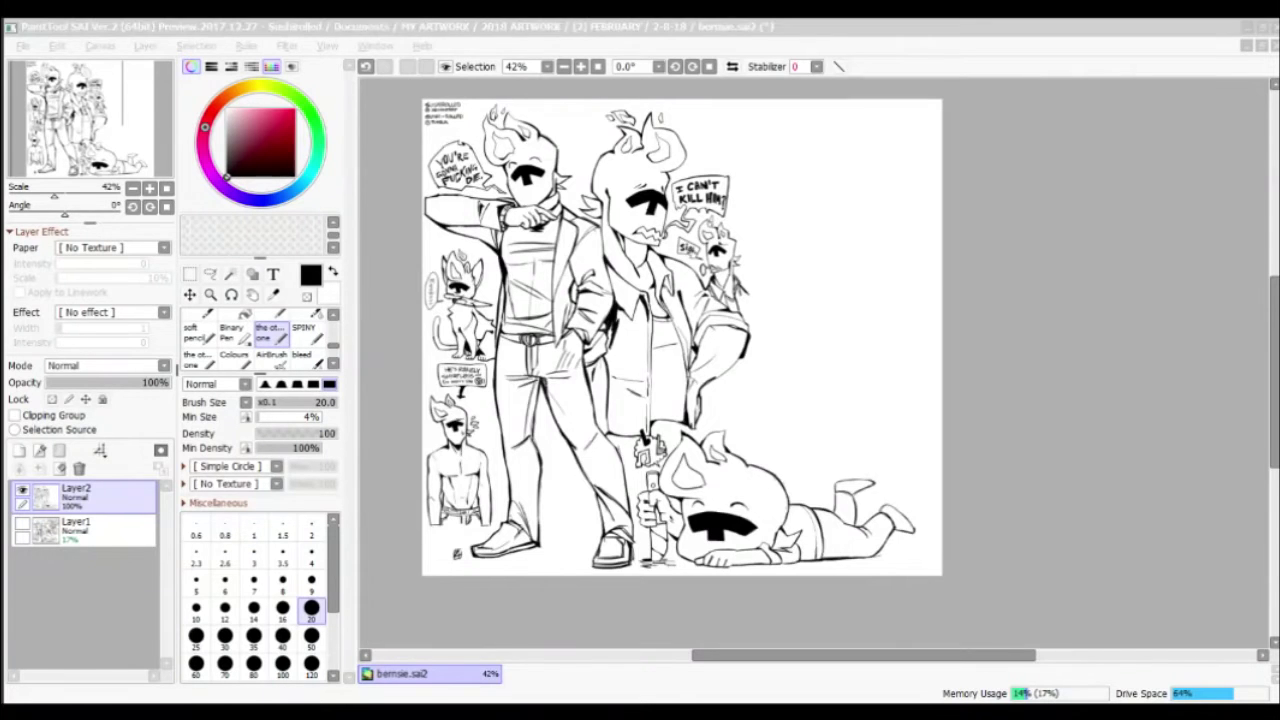
pyautogui.scroll(3, 680, 340)
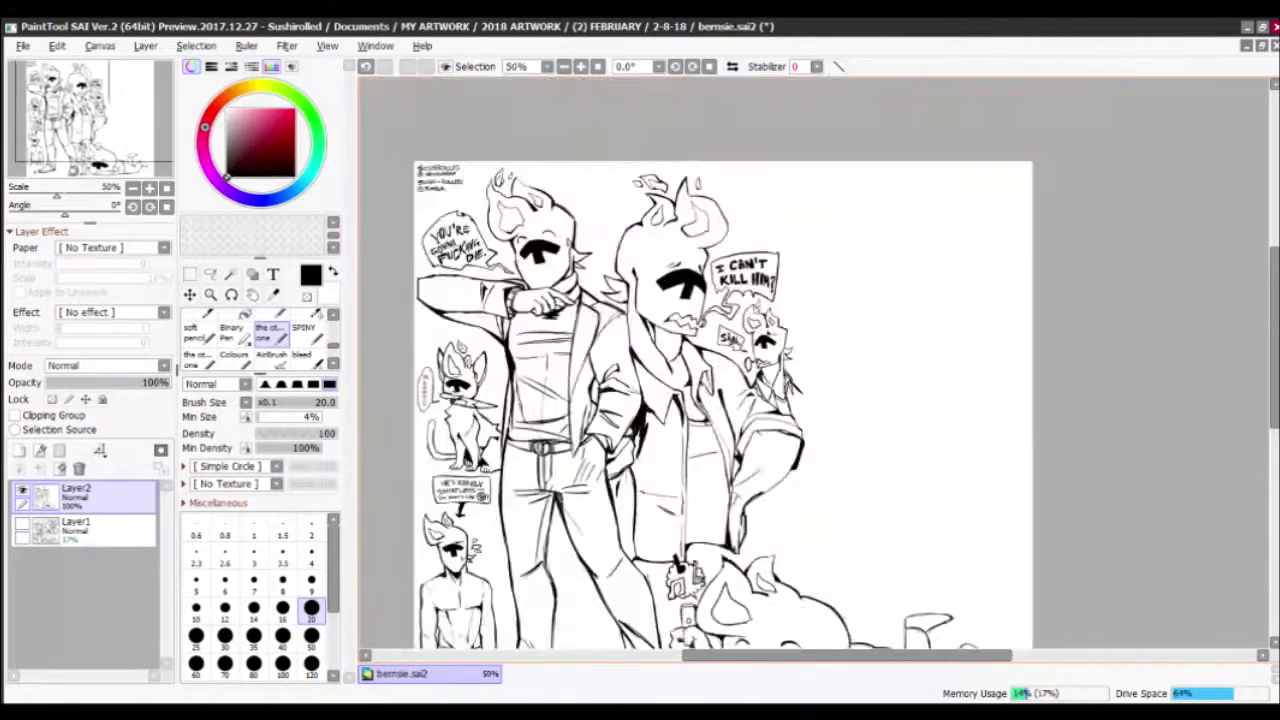
pyautogui.scroll(3, 680, 400)
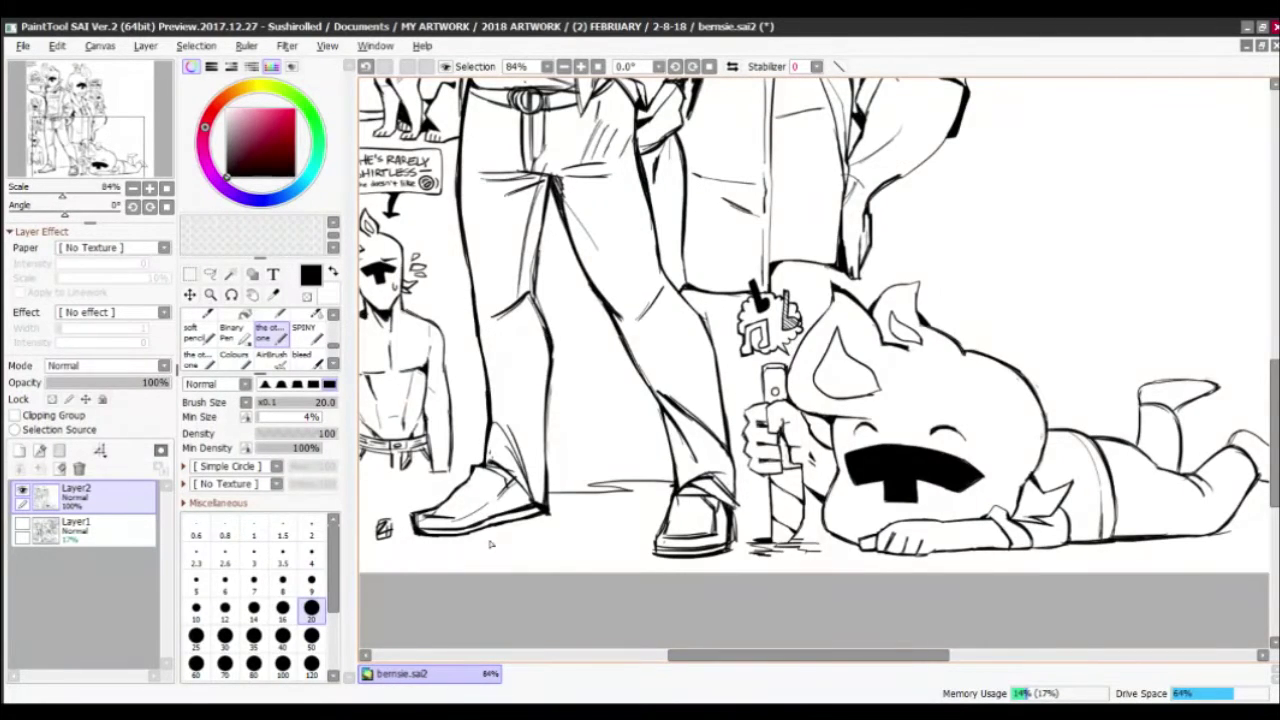
pyautogui.hscroll(-3, 415, 565)
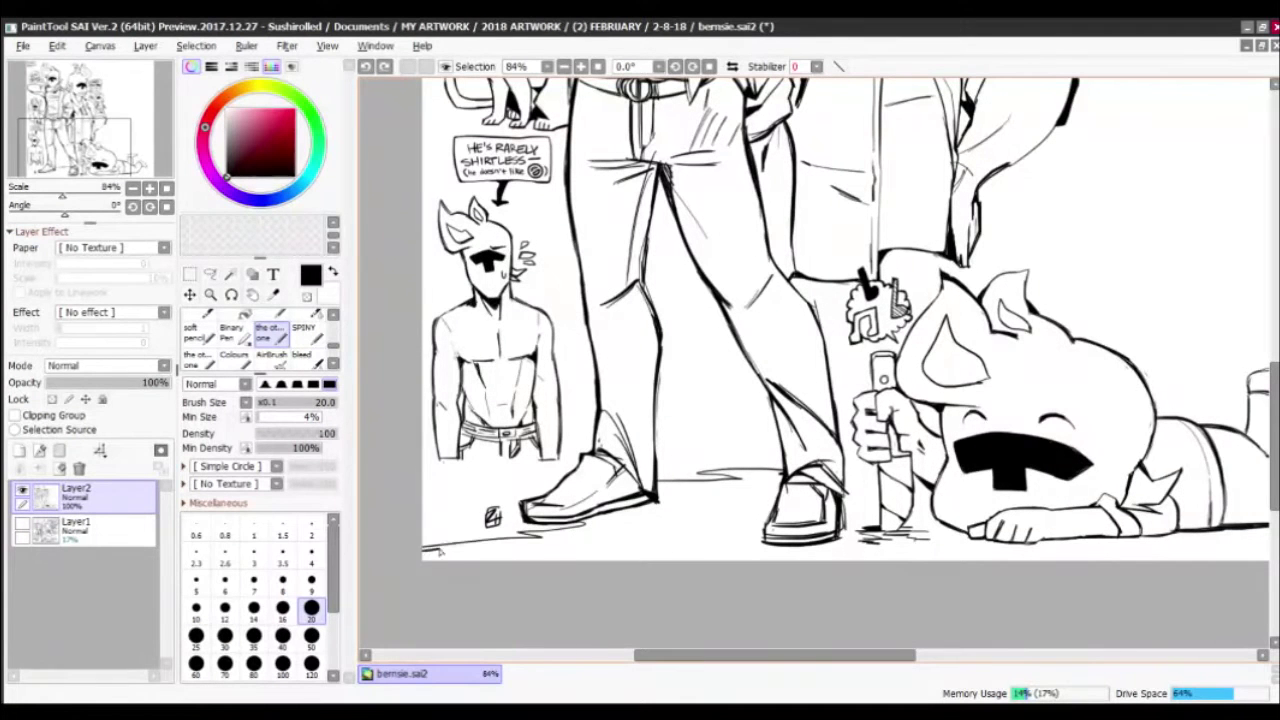
pyautogui.moveTo(438, 551); pyautogui.dragTo(573, 530)
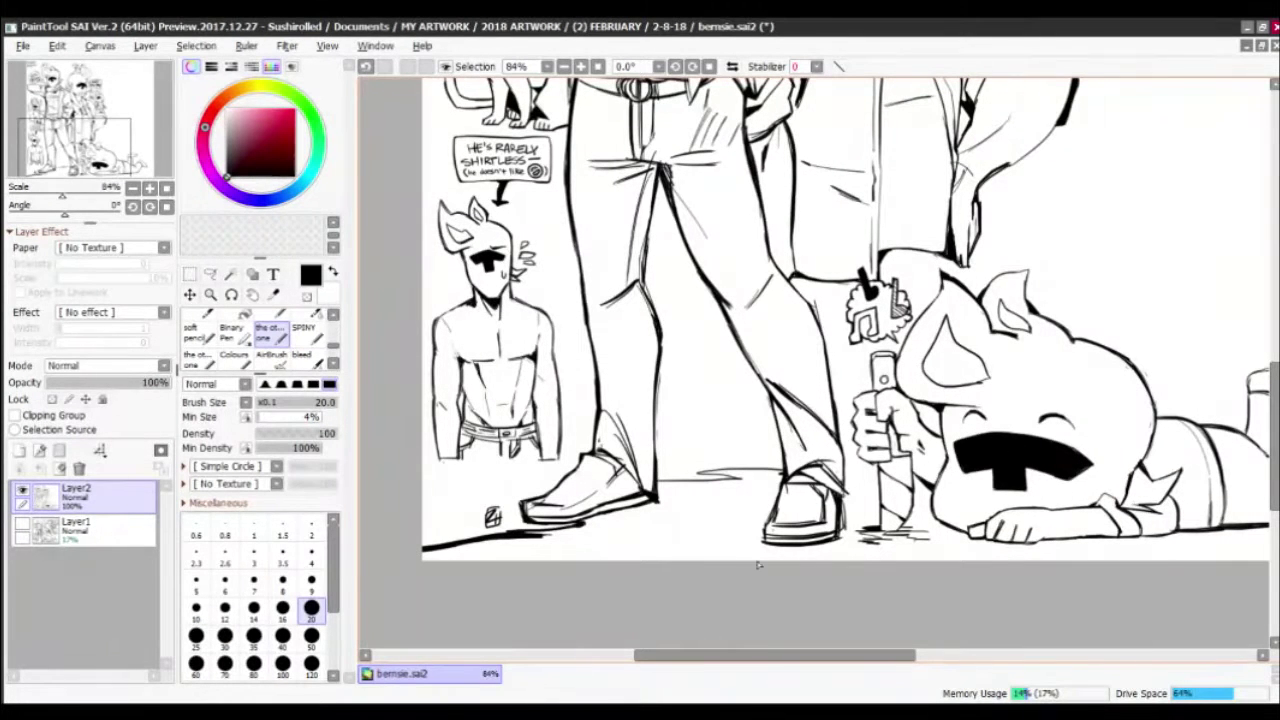
pyautogui.moveTo(746, 557); pyautogui.dragTo(768, 548)
pyautogui.press('w')
pyautogui.click(760, 552)
pyautogui.hotkey('ctrl', 'f')
pyautogui.scroll(-3, 760, 552)
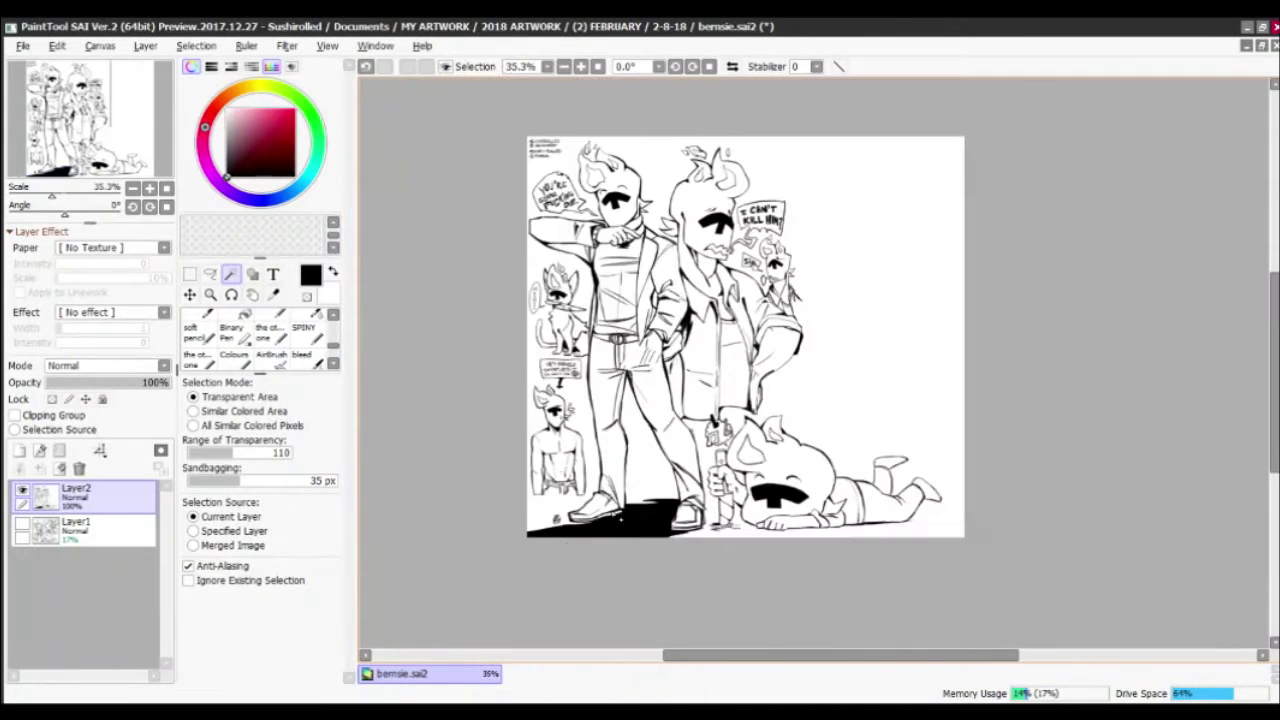
pyautogui.hotkey('ctrl', 'z')
pyautogui.scroll(3, 877, 337)
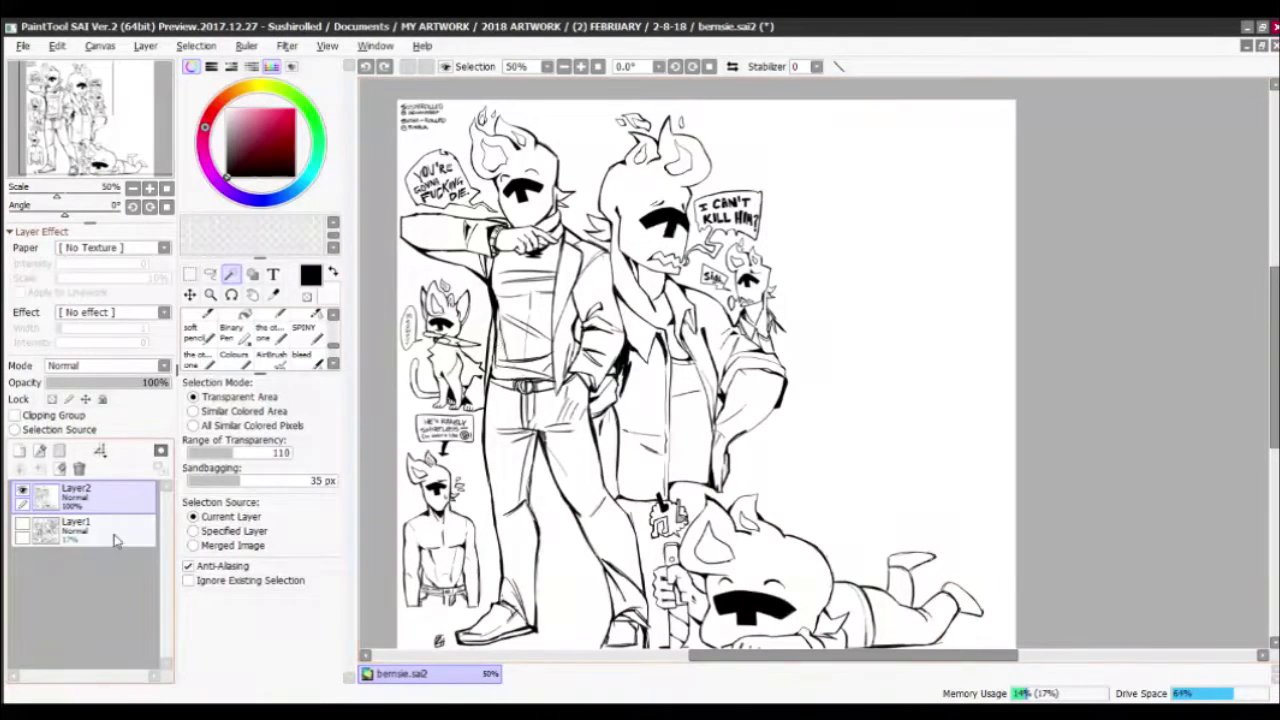
# Switch back to the brush and show the rough sketch layer beneath the line art
pyautogui.press('b')
pyautogui.click(22, 522)
pyautogui.scroll(-1, 797, 376)
pyautogui.scroll(4, 797, 376)
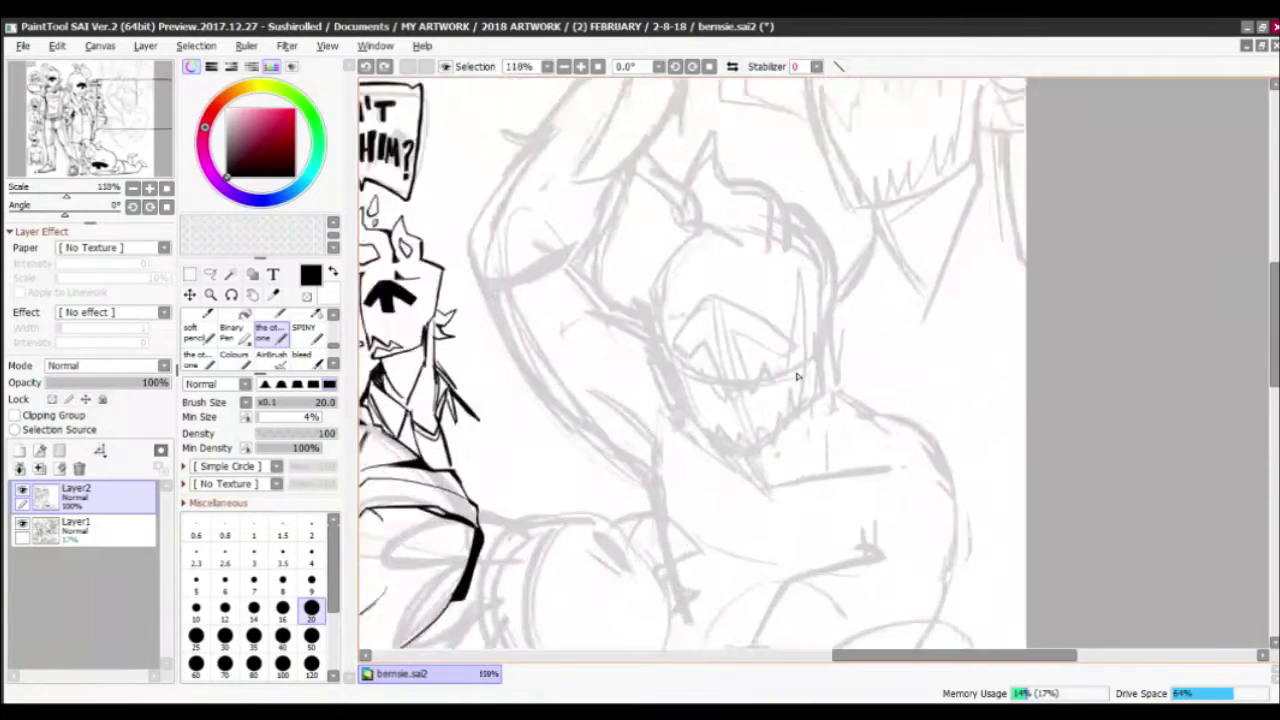
pyautogui.scroll(1, 797, 376)
pyautogui.moveTo(665, 436); pyautogui.dragTo(720, 470)
pyautogui.moveTo(648, 400); pyautogui.dragTo(676, 450)
pyautogui.hotkey('ctrl', 'z')
pyautogui.hotkey('ctrl', 'z')
# Draw a small lettered speech bubble beside the shirtless figure's head
pyautogui.scroll(1, 690, 302)
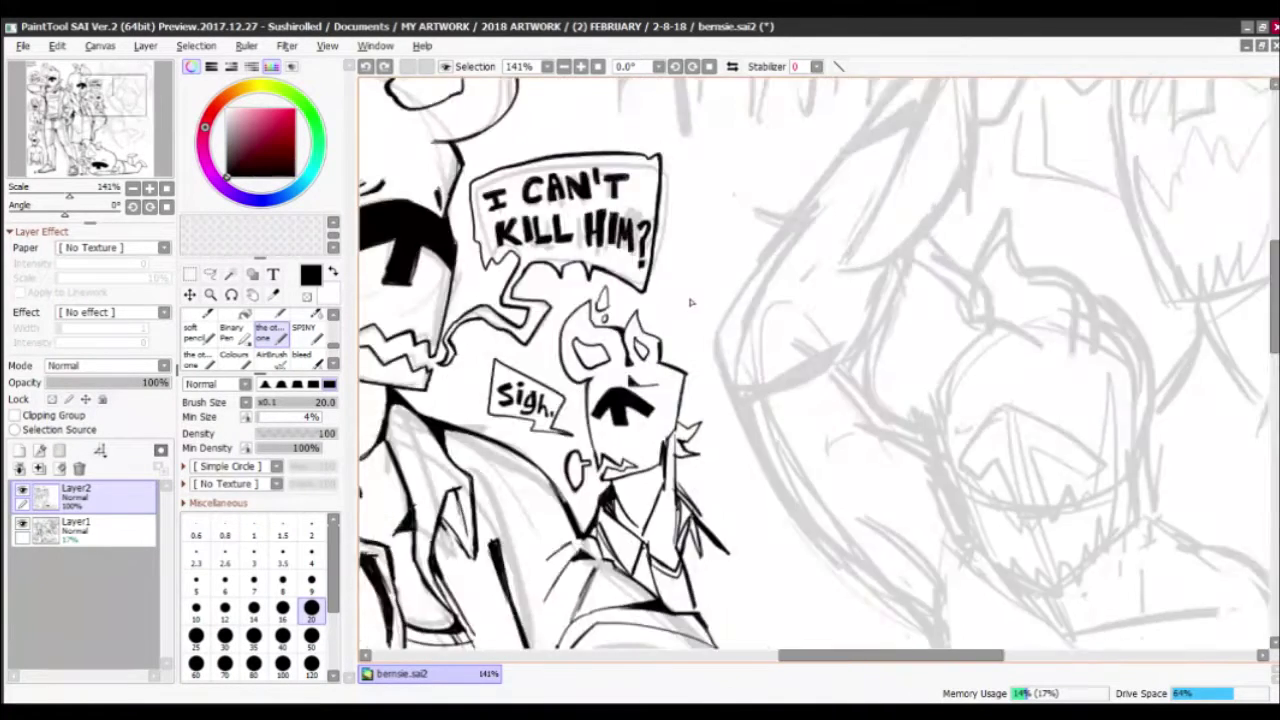
pyautogui.scroll(-2, 690, 302)
pyautogui.scroll(1, 690, 302)
pyautogui.moveTo(570, 380); pyautogui.dragTo(568, 366)
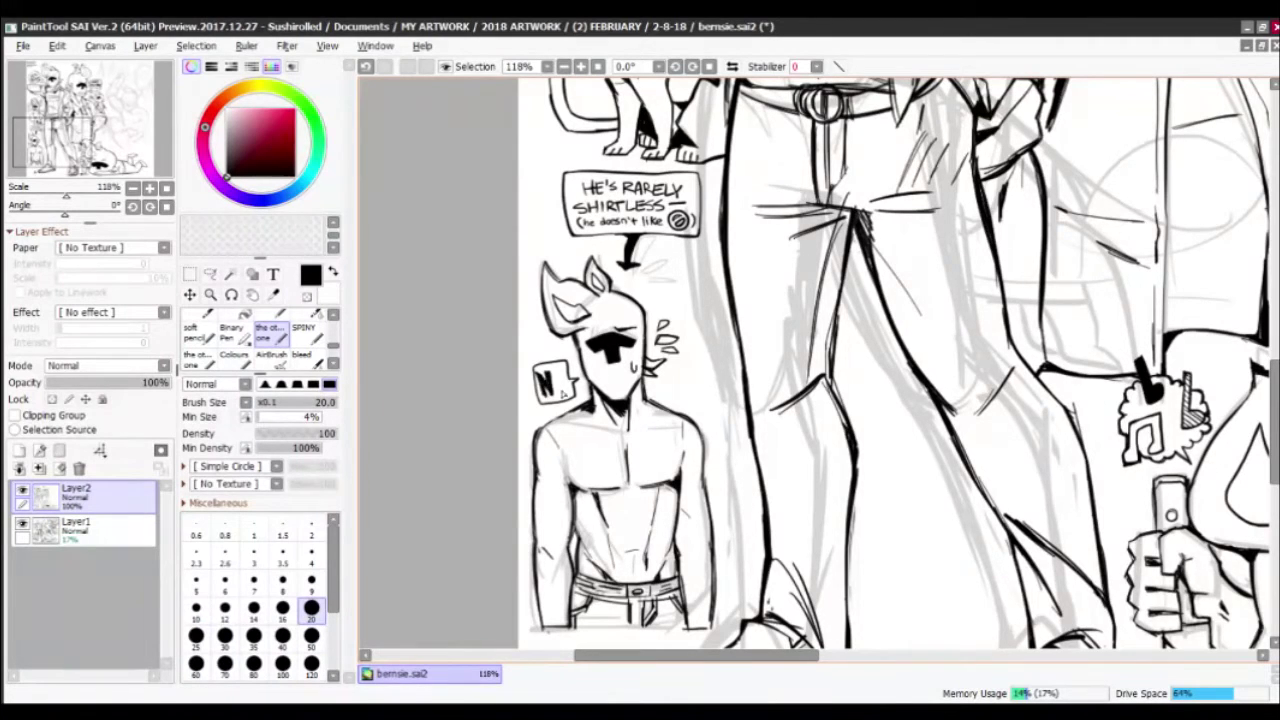
# Draw the flame hair and upper outline of a small extra head between the two standing figures' heads
pyautogui.scroll(-4, 690, 400)
pyautogui.scroll(3, 690, 400)
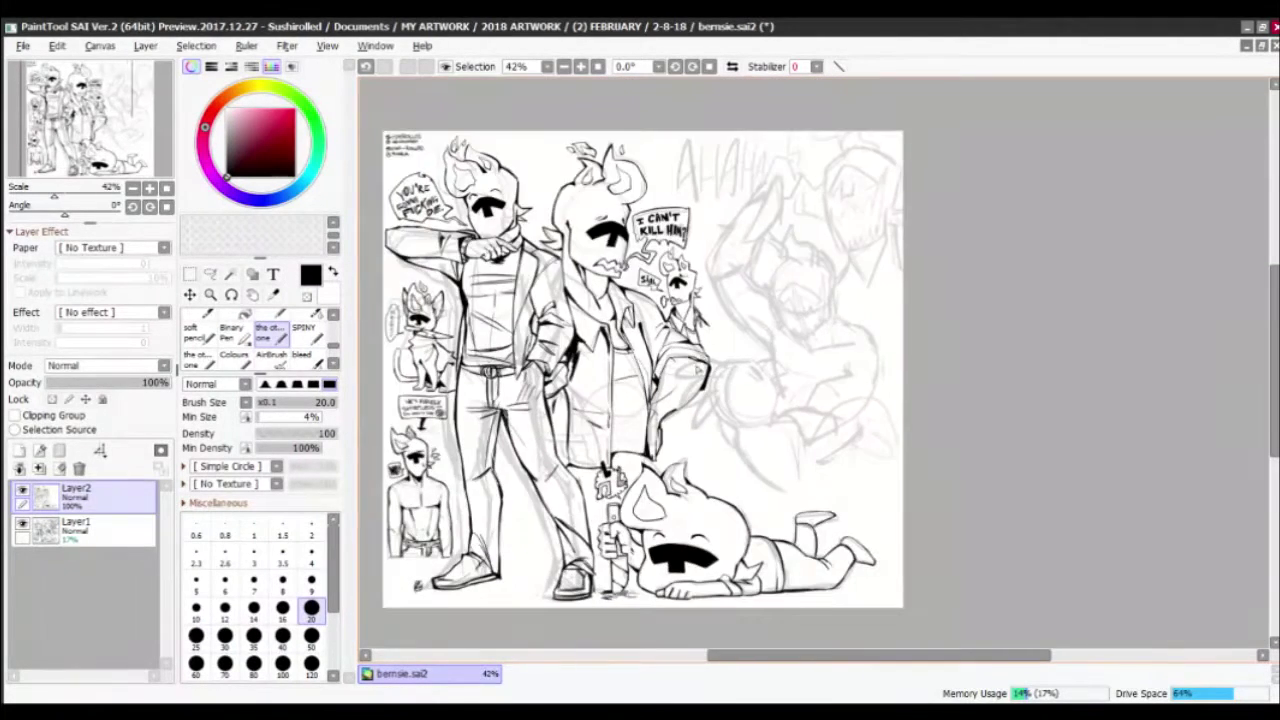
pyautogui.scroll(-4, 690, 400)
pyautogui.scroll(7, 651, 380)
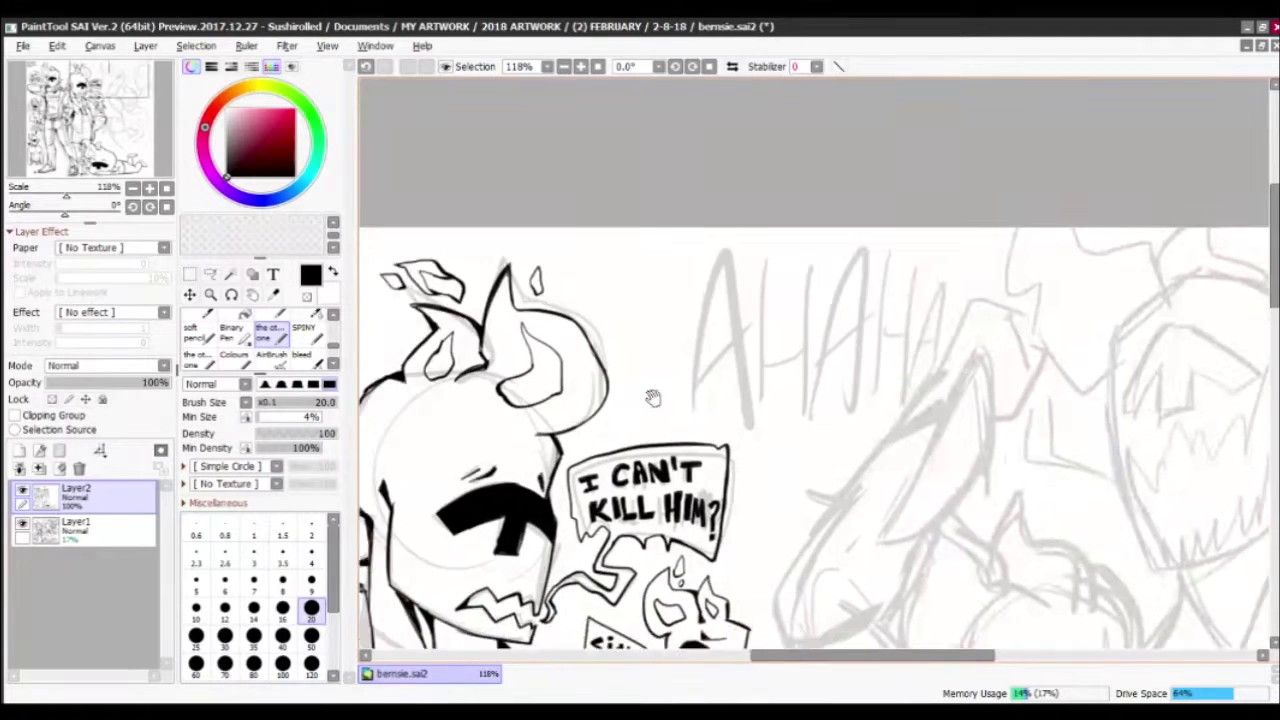
pyautogui.hotkey('ctrl', 'z')
pyautogui.moveTo(712, 401)
pyautogui.mouseDown()
pyautogui.moveTo(640, 407)
pyautogui.moveTo(624, 270)
pyautogui.moveTo(657, 232)
pyautogui.moveTo(774, 282)
pyautogui.moveTo(726, 375)
pyautogui.moveTo(731, 400)
pyautogui.moveTo(724, 368)
pyautogui.mouseUp()
pyautogui.hotkey('ctrl', 'z')
pyautogui.moveTo(738, 308); pyautogui.dragTo(731, 362)
pyautogui.moveTo(700, 410)
pyautogui.mouseDown()
pyautogui.moveTo(731, 358)
pyautogui.moveTo(660, 224)
pyautogui.moveTo(817, 353)
pyautogui.mouseUp()
pyautogui.hotkey('ctrl', 'z')
pyautogui.press('e')
pyautogui.press('e')
pyautogui.moveTo(680, 302)
pyautogui.mouseDown()
pyautogui.moveTo(632, 290)
pyautogui.moveTo(708, 262)
pyautogui.moveTo(670, 290)
pyautogui.moveTo(679, 265)
pyautogui.moveTo(740, 238)
pyautogui.mouseUp()
pyautogui.moveTo(740, 240); pyautogui.dragTo(796, 280)
pyautogui.moveTo(714, 240); pyautogui.dragTo(726, 274)
pyautogui.moveTo(744, 324); pyautogui.dragTo(748, 362)
# Ink the small head's brows, black face marking with round eyes, and pointed jaw, cleaning up the jaw's edge
pyautogui.press('e')
pyautogui.press('e')
pyautogui.moveTo(696, 325)
pyautogui.mouseDown()
pyautogui.moveTo(696, 346)
pyautogui.moveTo(745, 322)
pyautogui.mouseUp()
pyautogui.press('e')
pyautogui.press('e')
pyautogui.moveTo(676, 346); pyautogui.dragTo(700, 378)
pyautogui.moveTo(688, 441); pyautogui.dragTo(776, 383)
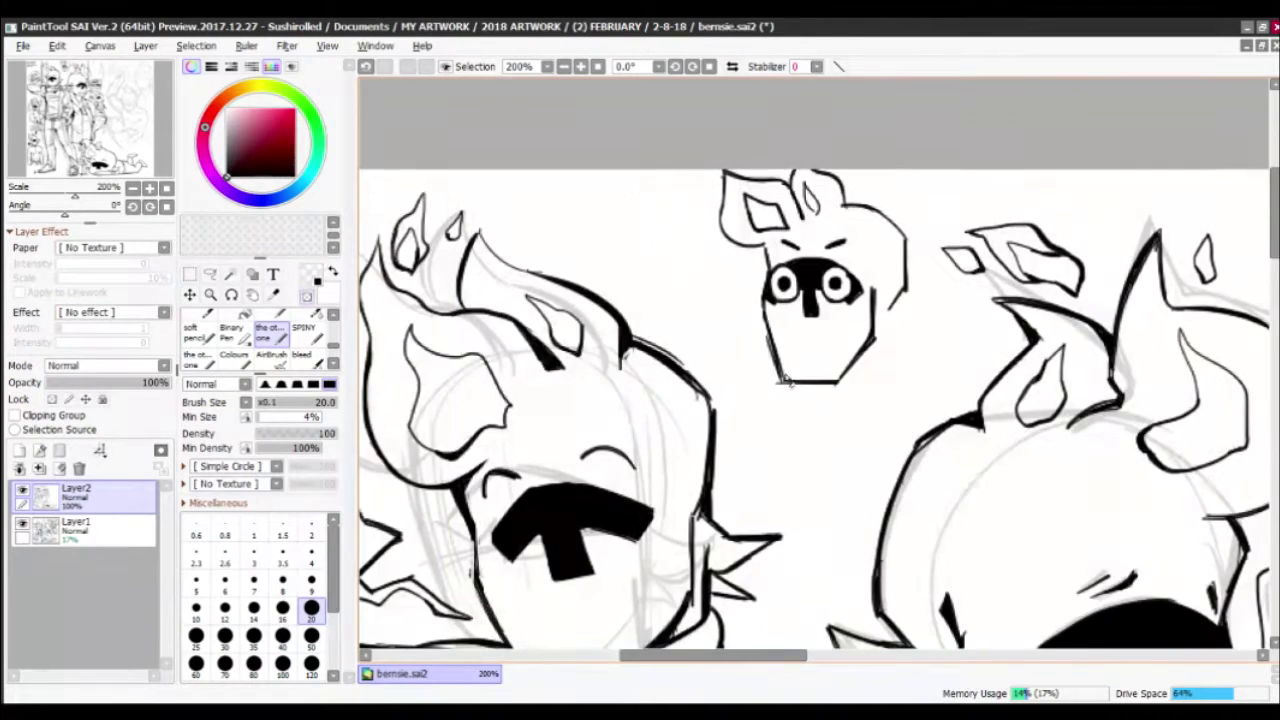
pyautogui.press('e')
pyautogui.moveTo(766, 306); pyautogui.dragTo(790, 385)
pyautogui.press('e')
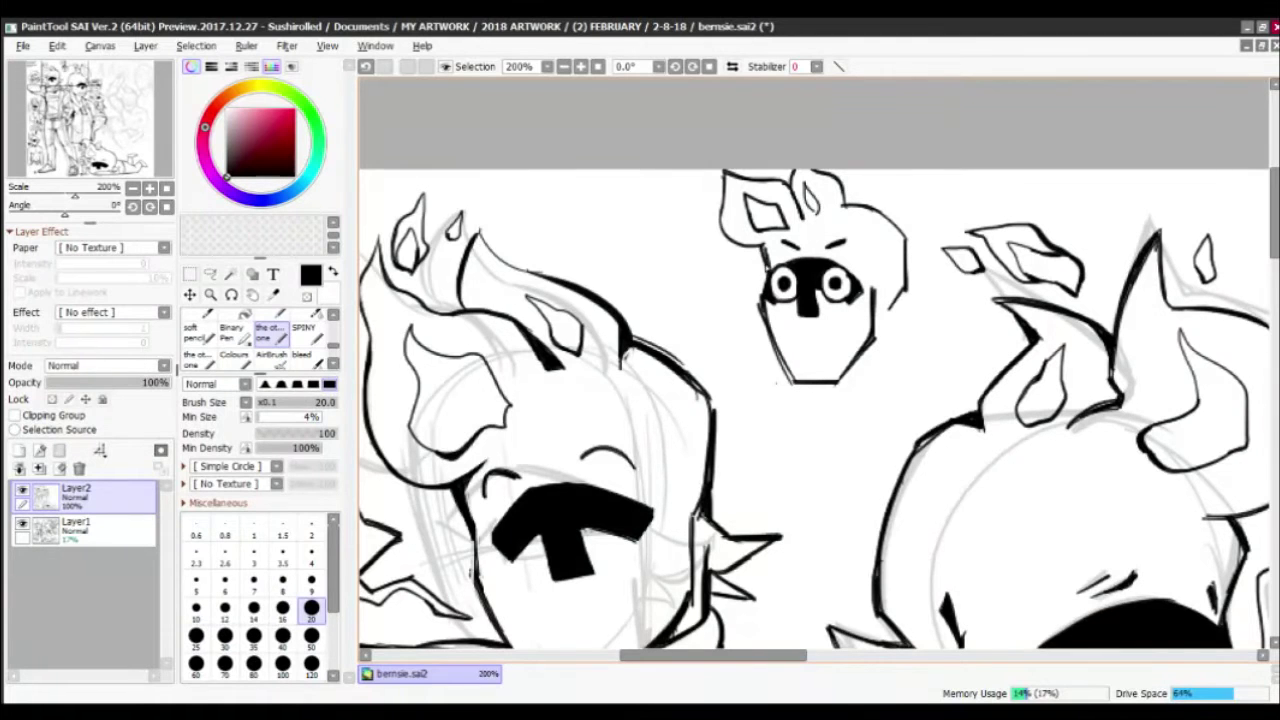
# Draw a wide grin with jagged teeth on the small head
pyautogui.hotkey('ctrl', '-')
pyautogui.moveTo(660, 305)
pyautogui.mouseDown()
pyautogui.moveTo(720, 318)
pyautogui.moveTo(720, 345)
pyautogui.mouseUp()
pyautogui.moveTo(655, 330); pyautogui.dragTo(698, 355)
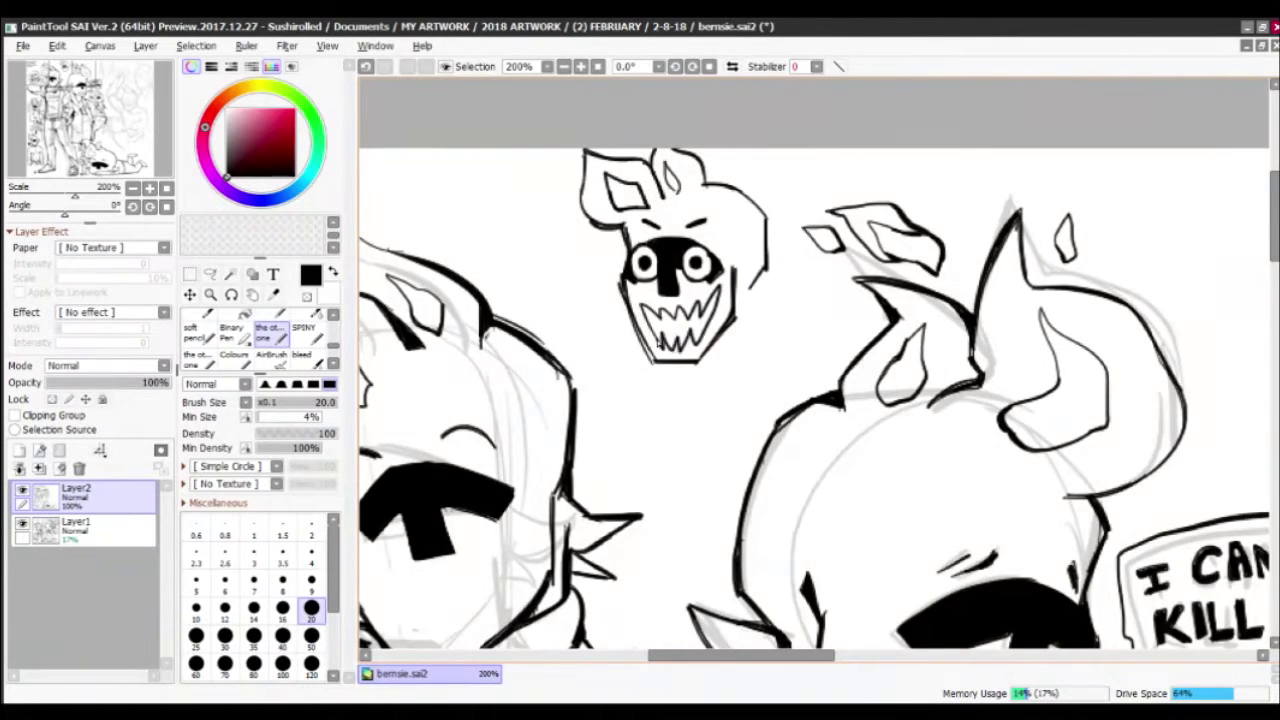
# Hand-letter the caption "IF BERNS HAD EYEBALLS" beside the small head, with an arrow pointing to the face
pyautogui.hotkey('ctrl', '+')
pyautogui.moveTo(616, 242)
pyautogui.mouseDown()
pyautogui.moveTo(616, 266)
pyautogui.moveTo(668, 266)
pyautogui.mouseUp()
pyautogui.moveTo(674, 238)
pyautogui.mouseDown()
pyautogui.moveTo(686, 266)
pyautogui.moveTo(700, 266)
pyautogui.mouseUp()
pyautogui.moveTo(702, 266); pyautogui.dragTo(728, 242)
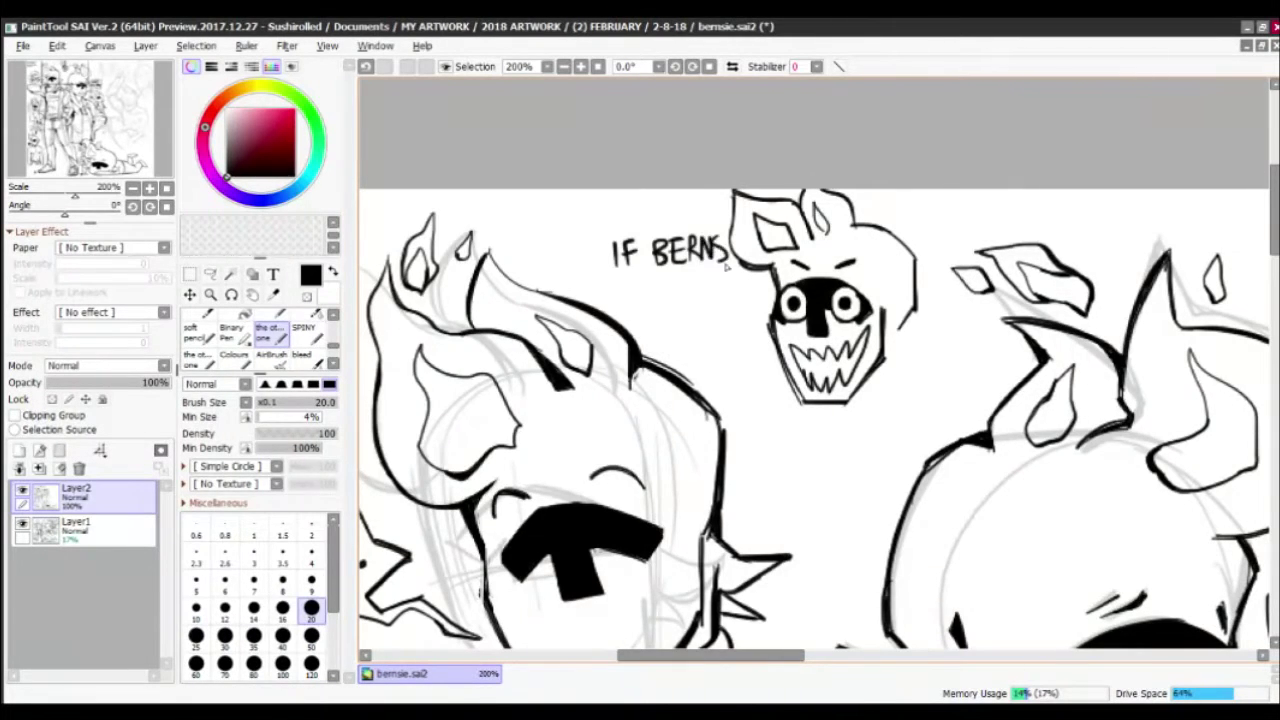
pyautogui.moveTo(630, 272)
pyautogui.mouseDown()
pyautogui.moveTo(644, 302)
pyautogui.moveTo(652, 274)
pyautogui.mouseUp()
pyautogui.moveTo(660, 272)
pyautogui.mouseDown()
pyautogui.moveTo(662, 300)
pyautogui.moveTo(698, 298)
pyautogui.mouseUp()
pyautogui.moveTo(686, 274); pyautogui.dragTo(700, 273)
pyautogui.moveTo(686, 286); pyautogui.dragTo(697, 286)
pyautogui.moveTo(705, 278)
pyautogui.mouseDown()
pyautogui.moveTo(705, 296)
pyautogui.moveTo(736, 300)
pyautogui.mouseUp()
pyautogui.moveTo(740, 300)
pyautogui.mouseDown()
pyautogui.moveTo(750, 278)
pyautogui.moveTo(760, 300)
pyautogui.mouseUp()
pyautogui.moveTo(768, 280); pyautogui.dragTo(762, 304)
pyautogui.moveTo(690, 310)
pyautogui.mouseDown()
pyautogui.moveTo(700, 338)
pyautogui.moveTo(736, 332)
pyautogui.mouseUp()
pyautogui.moveTo(722, 322)
pyautogui.mouseDown()
pyautogui.moveTo(738, 334)
pyautogui.moveTo(599, 252)
pyautogui.mouseUp()
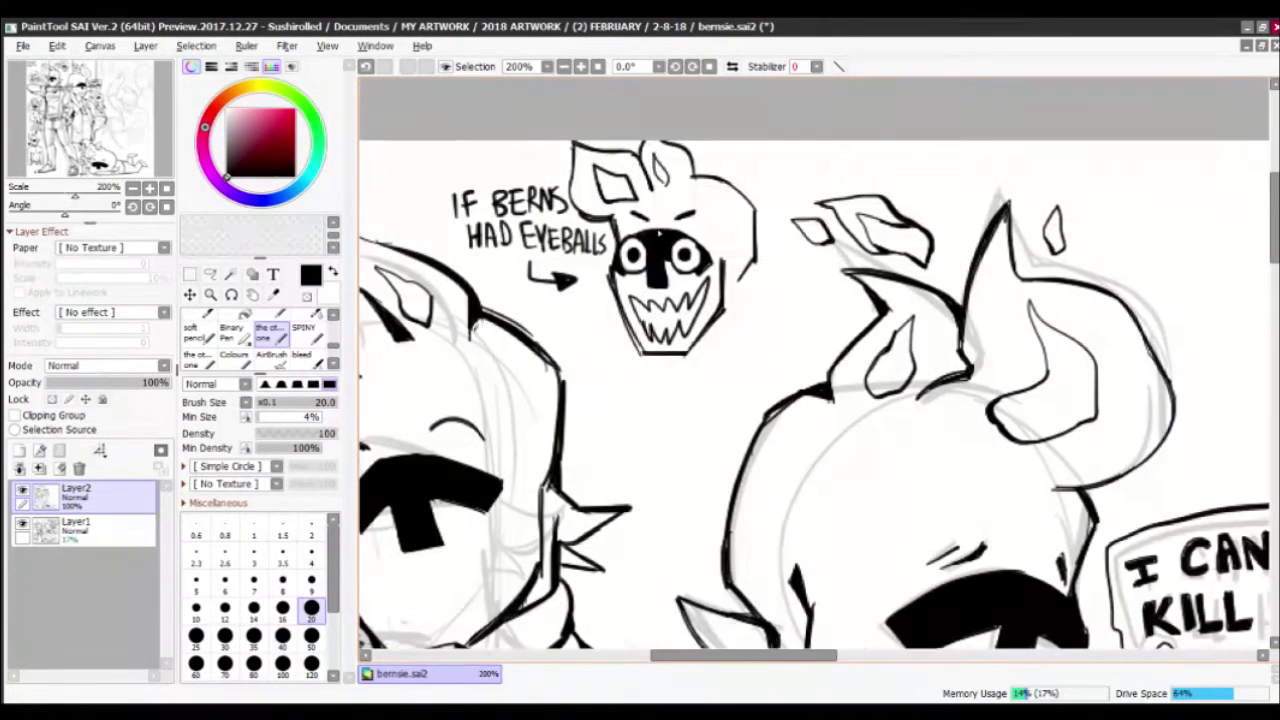
# Ink the small head's back edge, neck lines and the spiky tufts behind its cheek
pyautogui.moveTo(745, 274); pyautogui.dragTo(738, 336)
pyautogui.moveTo(724, 308)
pyautogui.mouseDown()
pyautogui.moveTo(714, 366)
pyautogui.moveTo(662, 440)
pyautogui.mouseUp()
pyautogui.moveTo(710, 374); pyautogui.dragTo(670, 432)
pyautogui.moveTo(662, 356); pyautogui.dragTo(672, 410)
pyautogui.moveTo(650, 356); pyautogui.dragTo(660, 386)
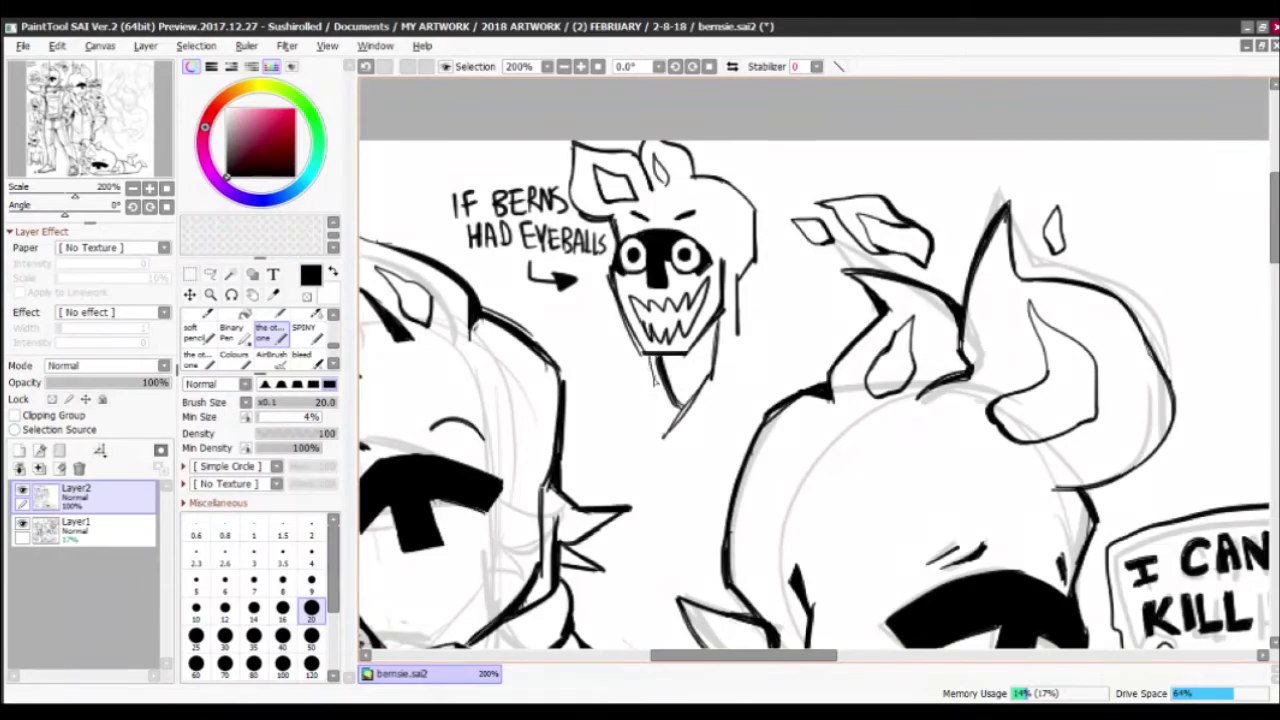
pyautogui.moveTo(733, 320)
pyautogui.mouseDown()
pyautogui.moveTo(725, 340)
pyautogui.moveTo(1000, 330)
pyautogui.moveTo(695, 345)
pyautogui.mouseUp()
# Draw the open shirt collar and shoulder lines below the small head's neck, undoing the unwanted strokes
pyautogui.scroll(-5, 782, 307)
pyautogui.scroll(5, 640, 300)
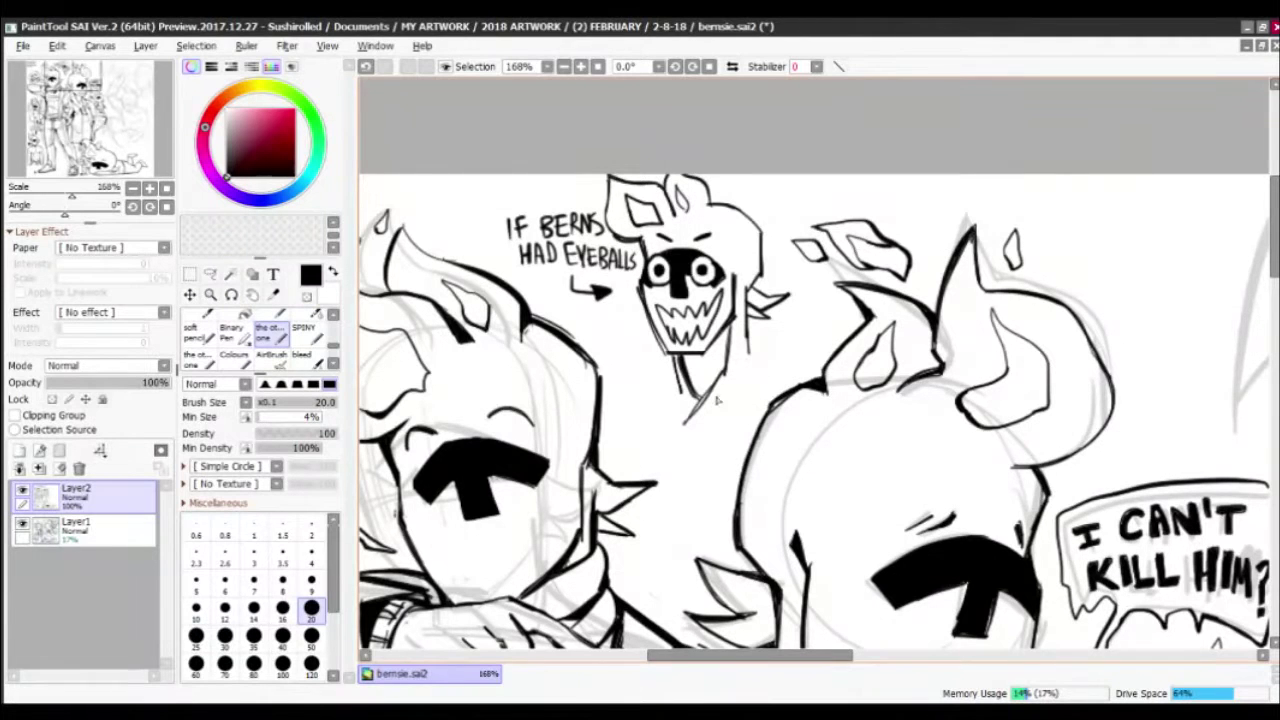
pyautogui.moveTo(766, 356); pyautogui.dragTo(718, 402)
pyautogui.moveTo(758, 352); pyautogui.dragTo(702, 450)
pyautogui.moveTo(762, 418)
pyautogui.mouseDown()
pyautogui.moveTo(724, 456)
pyautogui.moveTo(662, 368)
pyautogui.moveTo(624, 426)
pyautogui.mouseUp()
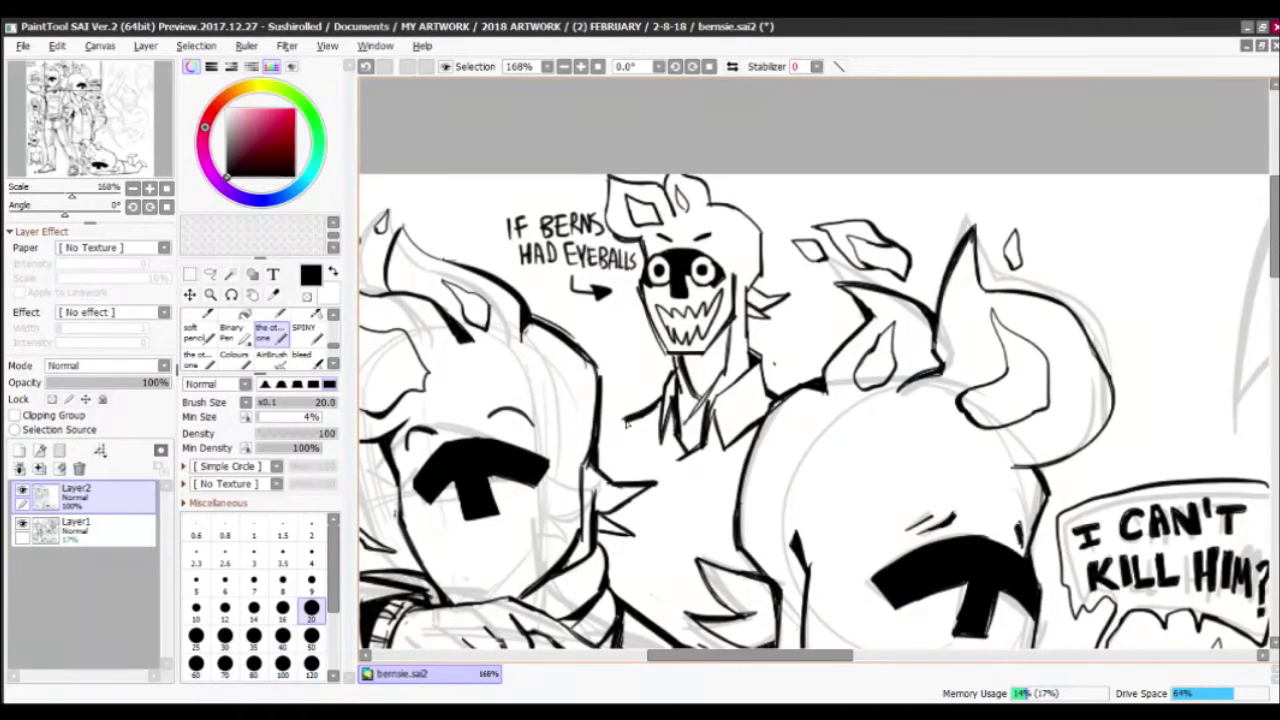
pyautogui.hotkey('ctrl', 'z')
pyautogui.hotkey('ctrl', 'z')
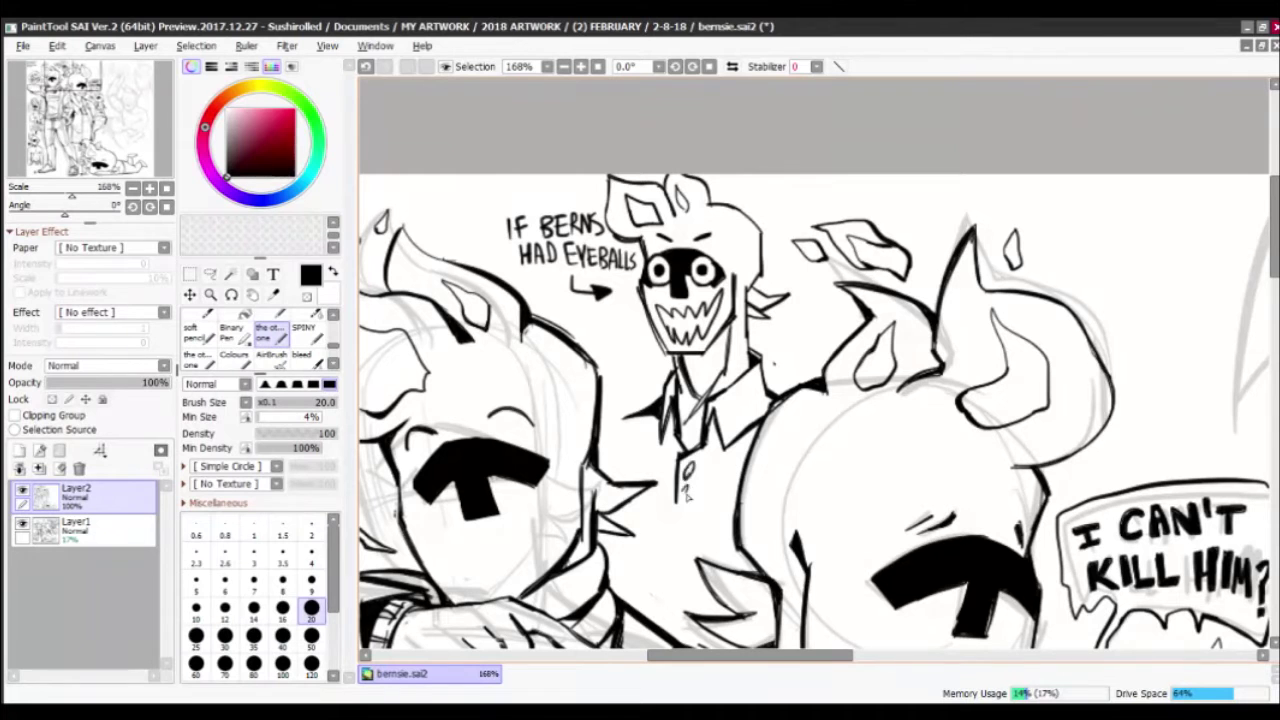
# Draw a rectangular lettered tag hanging from the small character's collar
pyautogui.moveTo(680, 452)
pyautogui.mouseDown()
pyautogui.moveTo(700, 478)
pyautogui.moveTo(700, 516)
pyautogui.moveTo(670, 506)
pyautogui.mouseUp()
pyautogui.press('x')
pyautogui.press('x')
pyautogui.moveTo(668, 498); pyautogui.dragTo(702, 500)
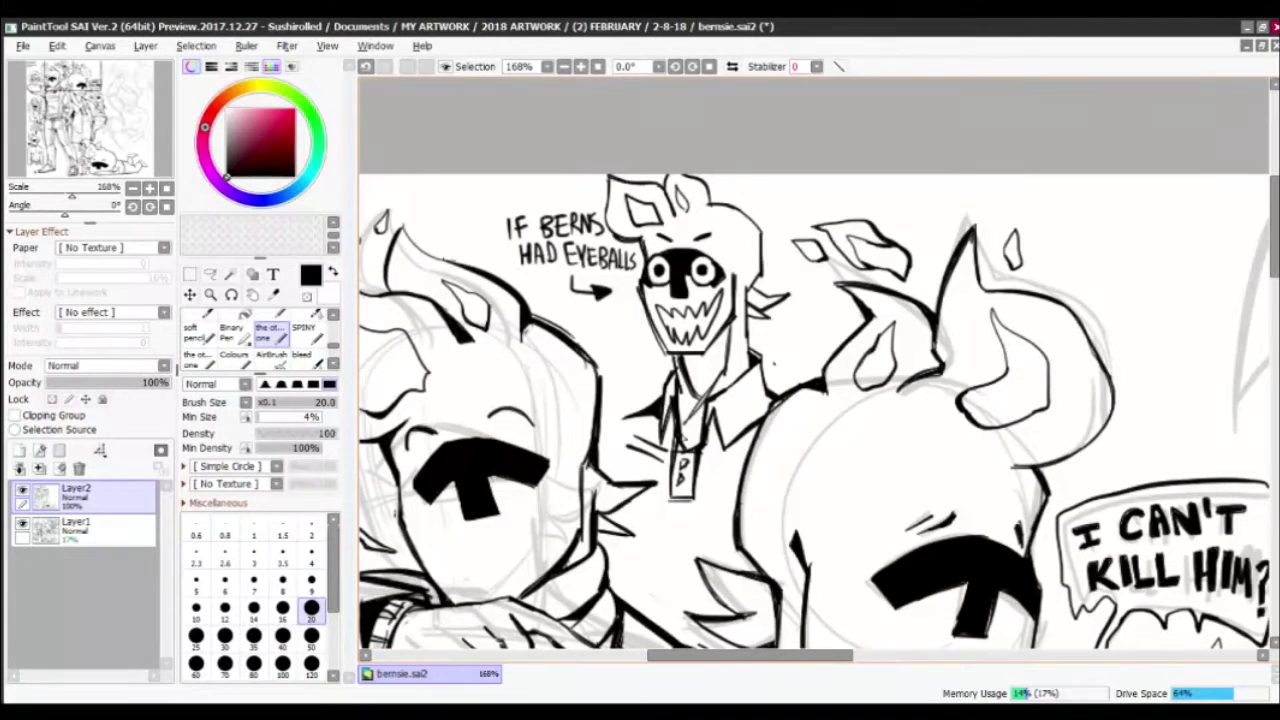
# Reinforce the corner of the small head's grin and add a dark wedge along its cheek line
pyautogui.scroll(-4, 680, 300)
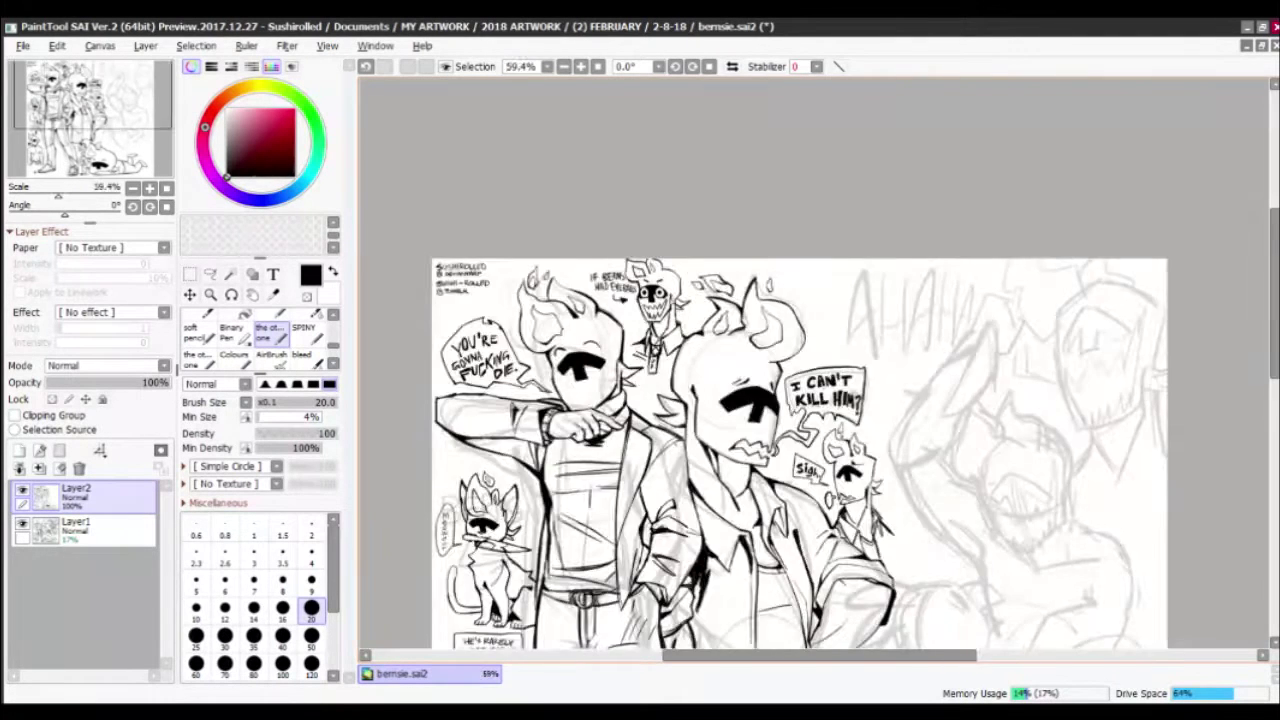
pyautogui.scroll(10, 680, 280)
pyautogui.moveTo(590, 428); pyautogui.dragTo(650, 495)
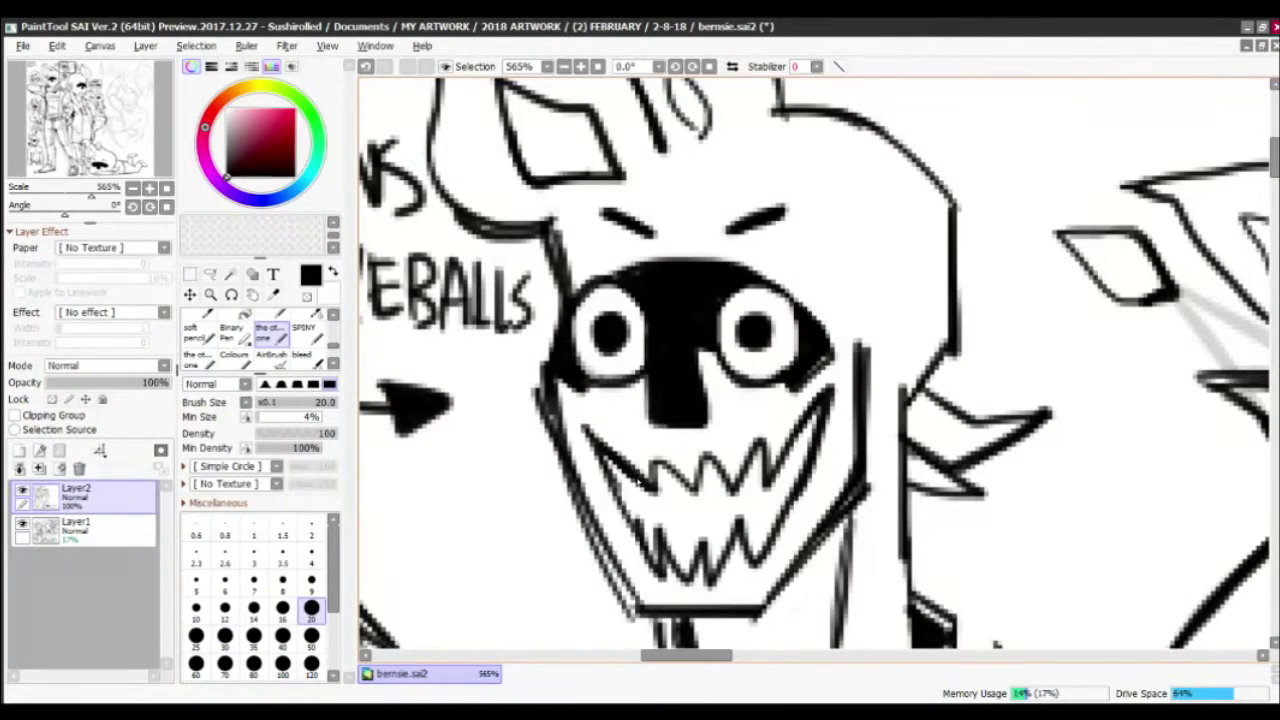
pyautogui.scroll(-4, 700, 400)
pyautogui.scroll(4, 700, 400)
pyautogui.moveTo(828, 398); pyautogui.dragTo(838, 472)
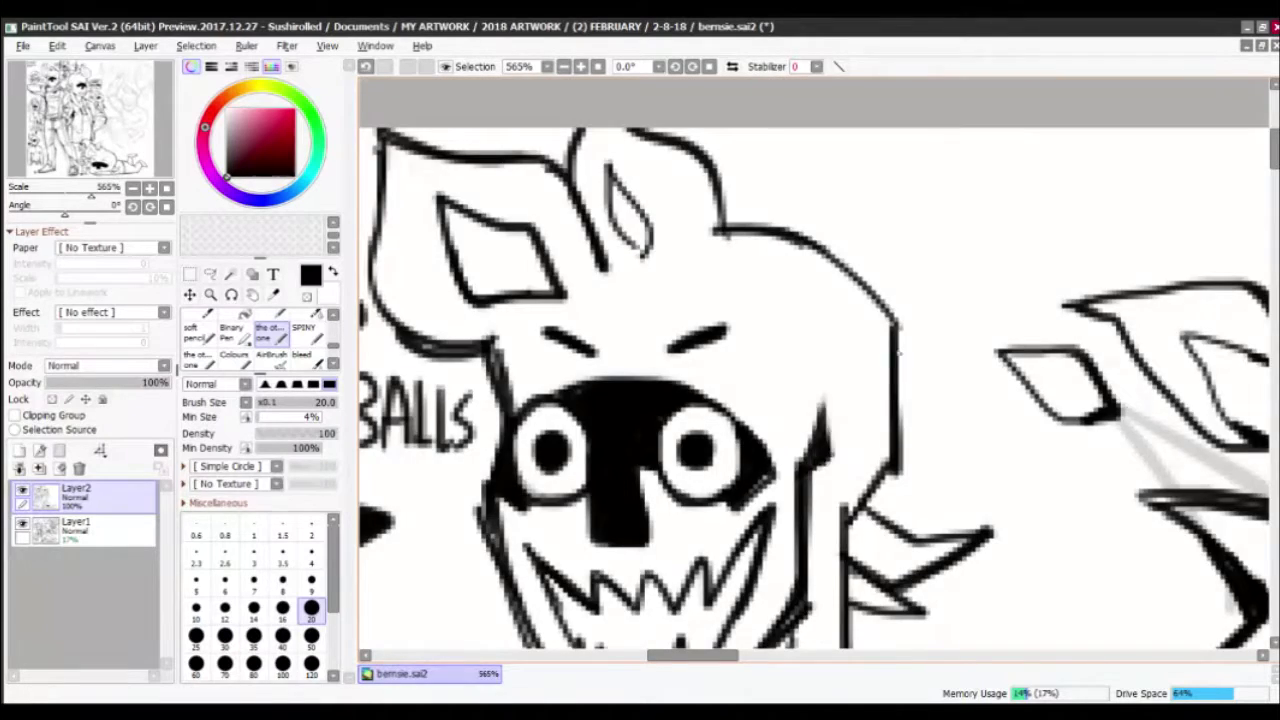
# Examine the whole drawing, comparing the line art with the sketch layer hidden and shown
pyautogui.scroll(-4, 780, 480)
pyautogui.scroll(3, 776, 484)
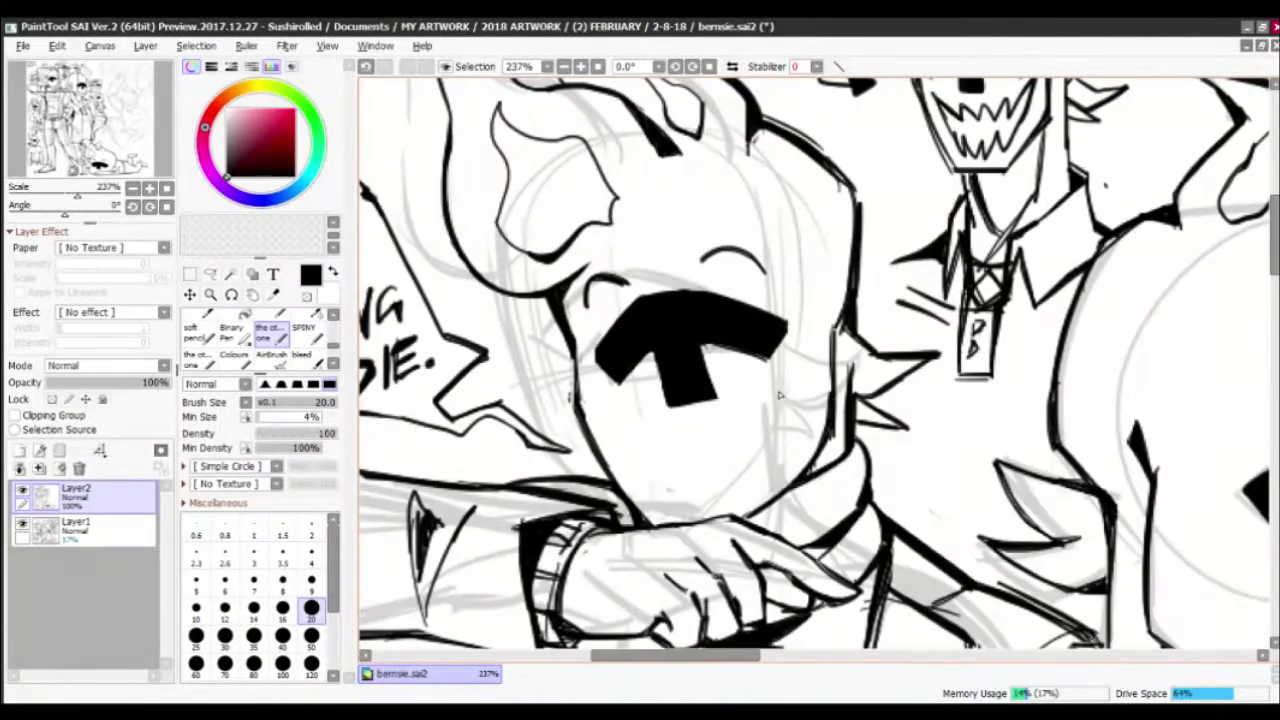
pyautogui.scroll(-2, 686, 428)
pyautogui.scroll(-3, 686, 428)
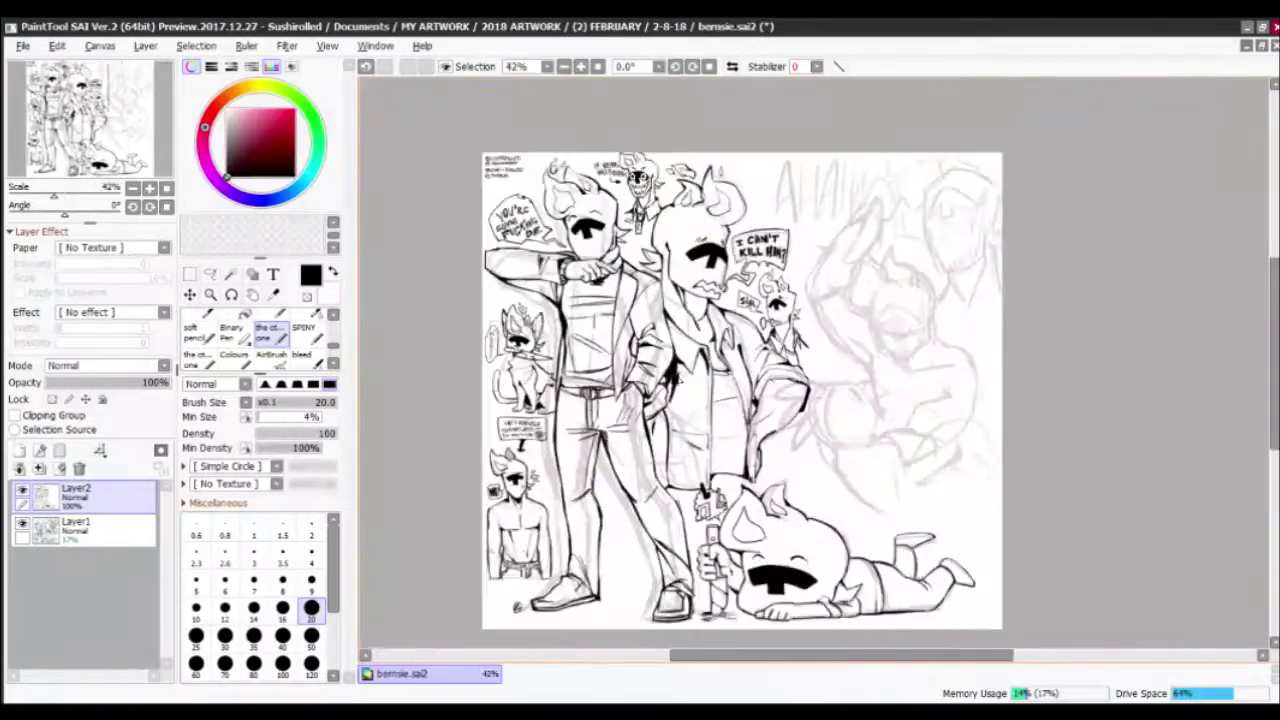
pyautogui.scroll(2, 640, 450)
pyautogui.scroll(-3, 624, 594)
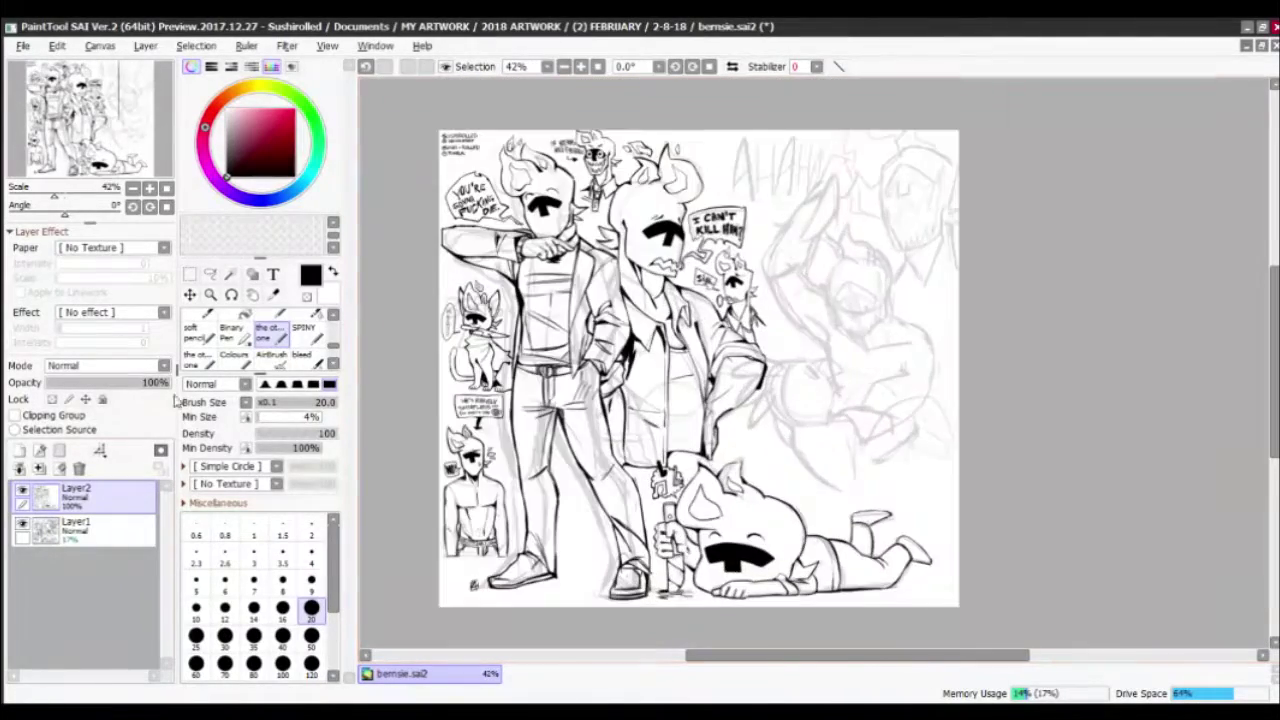
pyautogui.click(24, 527)
pyautogui.click(24, 527)
# Add a few short touch-up strokes to the line art
pyautogui.scroll(10, 575, 150)
pyautogui.moveTo(562, 297); pyautogui.dragTo(600, 293)
pyautogui.moveTo(612, 278); pyautogui.dragTo(604, 293)
pyautogui.moveTo(611, 279); pyautogui.dragTo(621, 279)
pyautogui.scroll(-5, 640, 400)
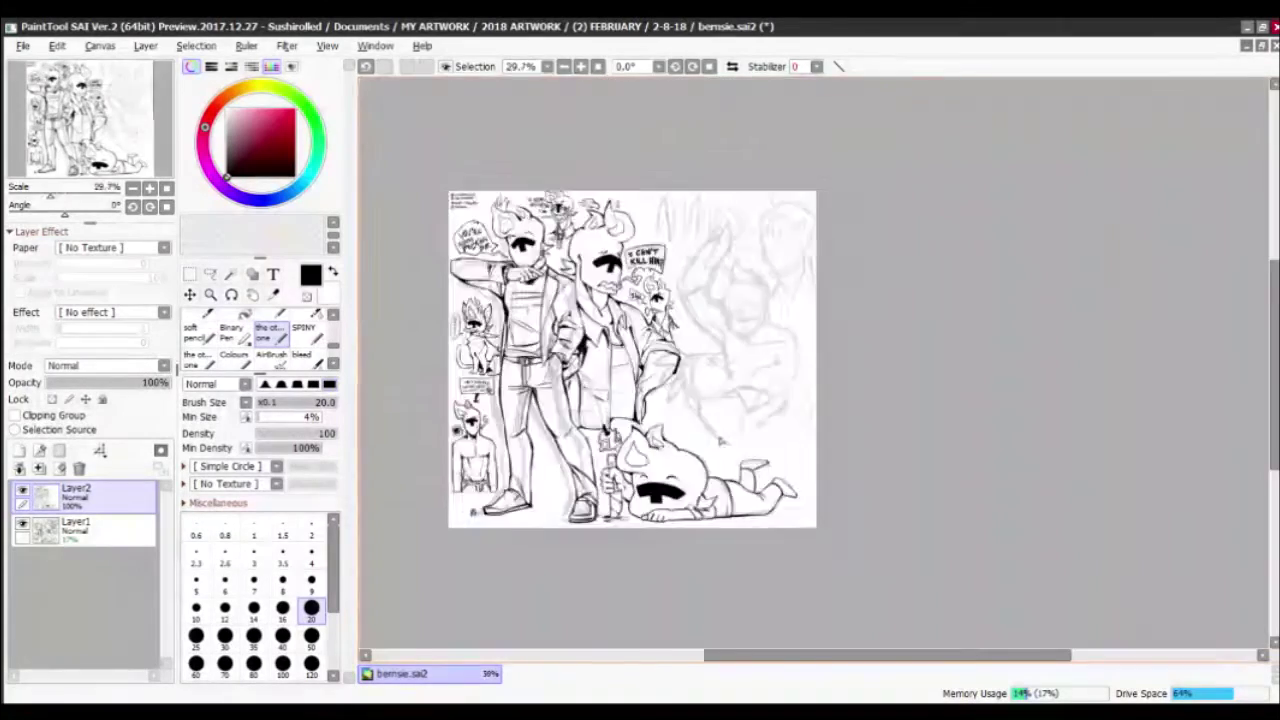
# Extend the shoulder and arm lines of the small figure beside the "Sigh." bubble
pyautogui.scroll(4, 606, 418)
pyautogui.press('e')
pyautogui.press('e')
pyautogui.moveTo(606, 418)
pyautogui.mouseDown()
pyautogui.moveTo(522, 431)
pyautogui.moveTo(685, 415)
pyautogui.moveTo(712, 482)
pyautogui.mouseUp()
pyautogui.moveTo(680, 438); pyautogui.dragTo(685, 510)
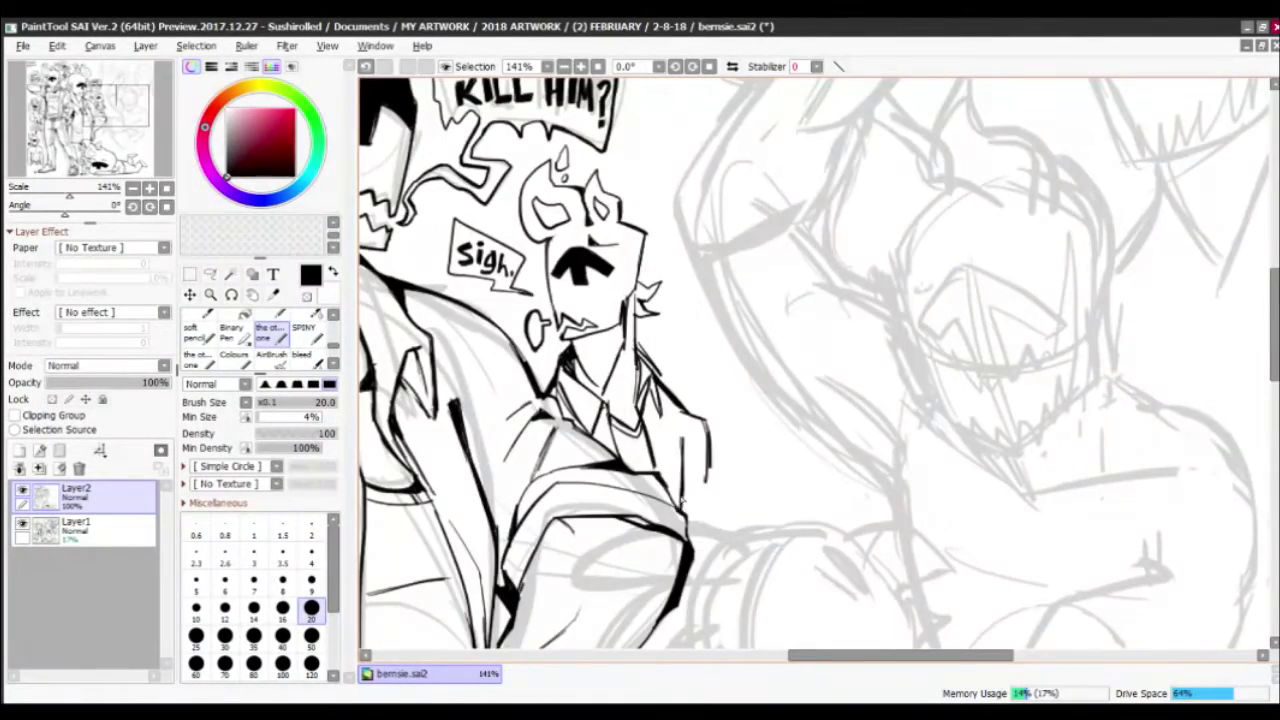
pyautogui.scroll(-3, 640, 400)
pyautogui.scroll(4, 530, 490)
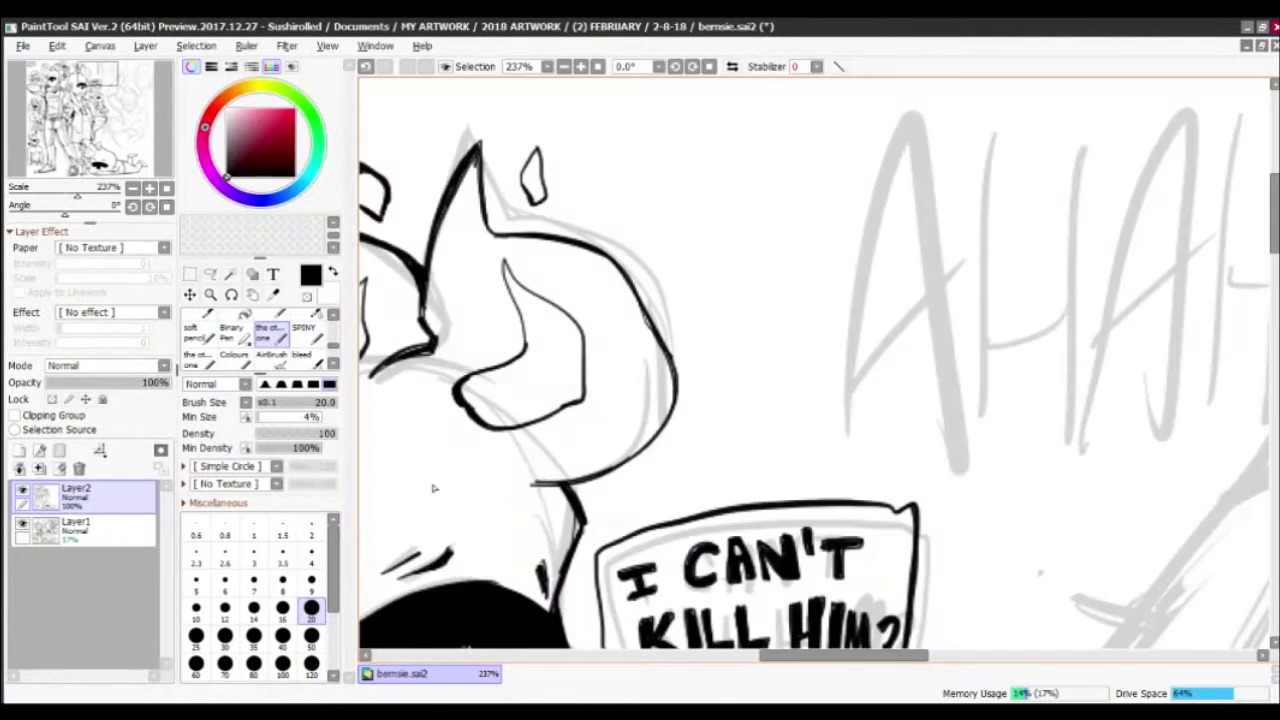
pyautogui.scroll(-4, 597, 411)
pyautogui.scroll(4, 630, 300)
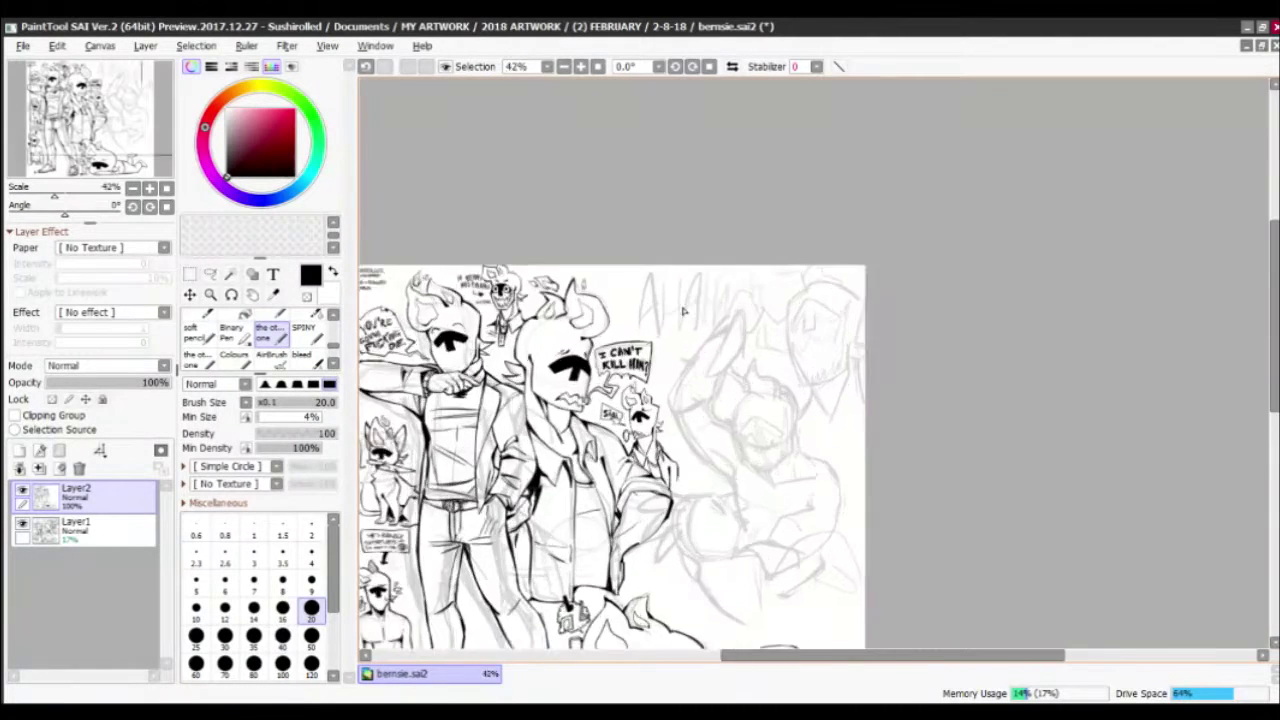
# Set the brush size to 30 and ink a bold knee crease on the standing left figure's trouser leg
pyautogui.moveTo(570, 261); pyautogui.dragTo(606, 298)
pyautogui.press(']')
pyautogui.scroll(-4, 615, 310)
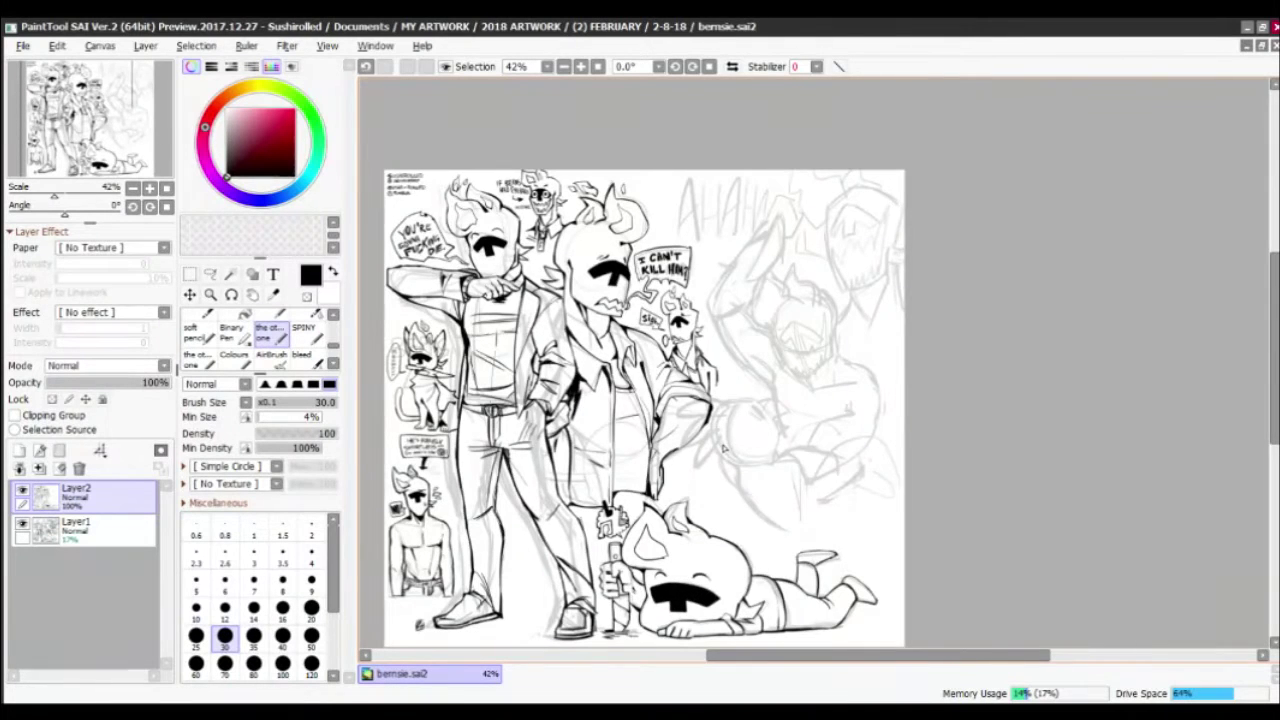
pyautogui.scroll(4, 580, 378)
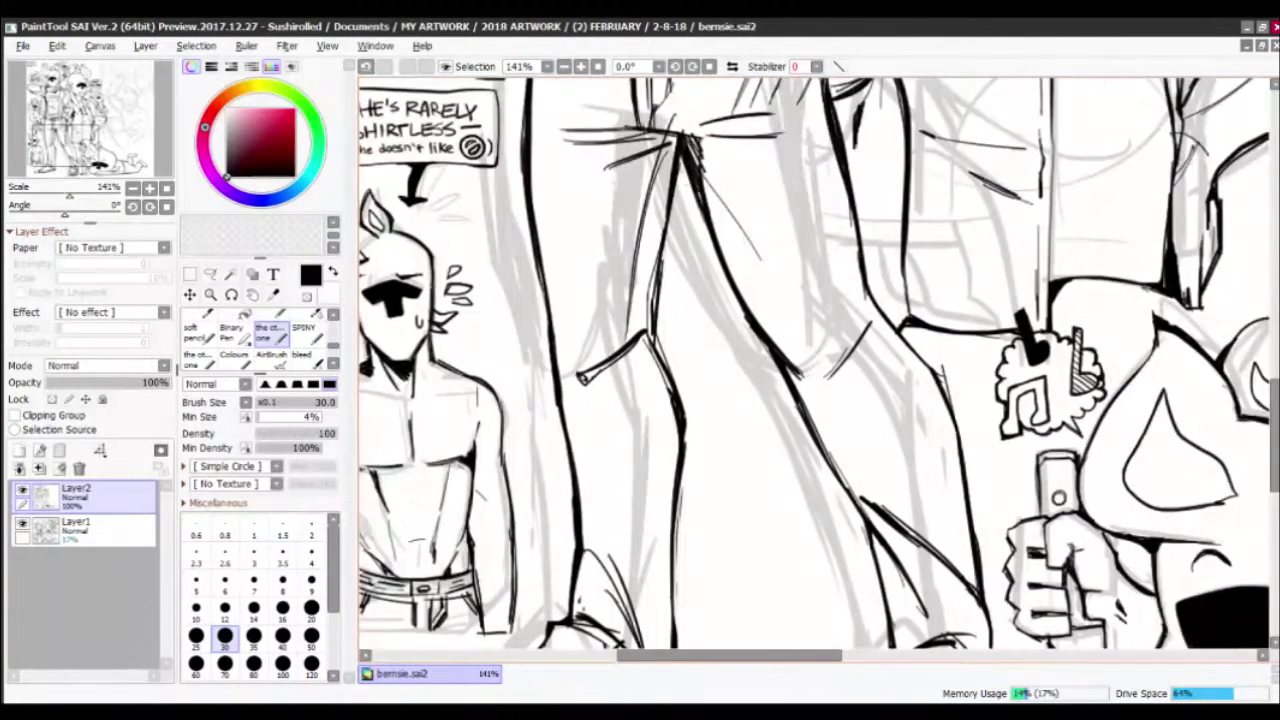
pyautogui.scroll(2, 650, 390)
pyautogui.moveTo(616, 440)
pyautogui.mouseDown()
pyautogui.moveTo(680, 390)
pyautogui.moveTo(692, 336)
pyautogui.mouseUp()
pyautogui.scroll(-5, 650, 390)
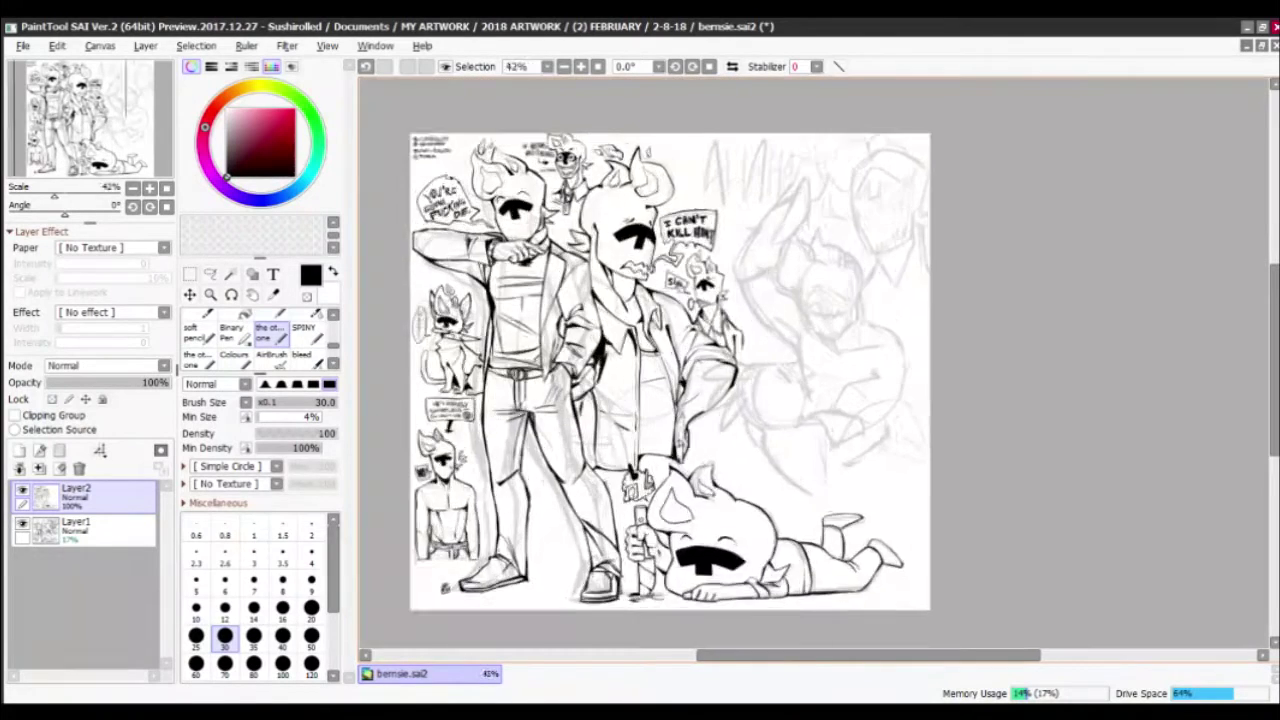
# Set the brush size to 40 and hide the sketch layer, Layer1, to view the line art alone
pyautogui.scroll(1, 650, 390)
pyautogui.click(281, 638)
pyautogui.click(22, 522)
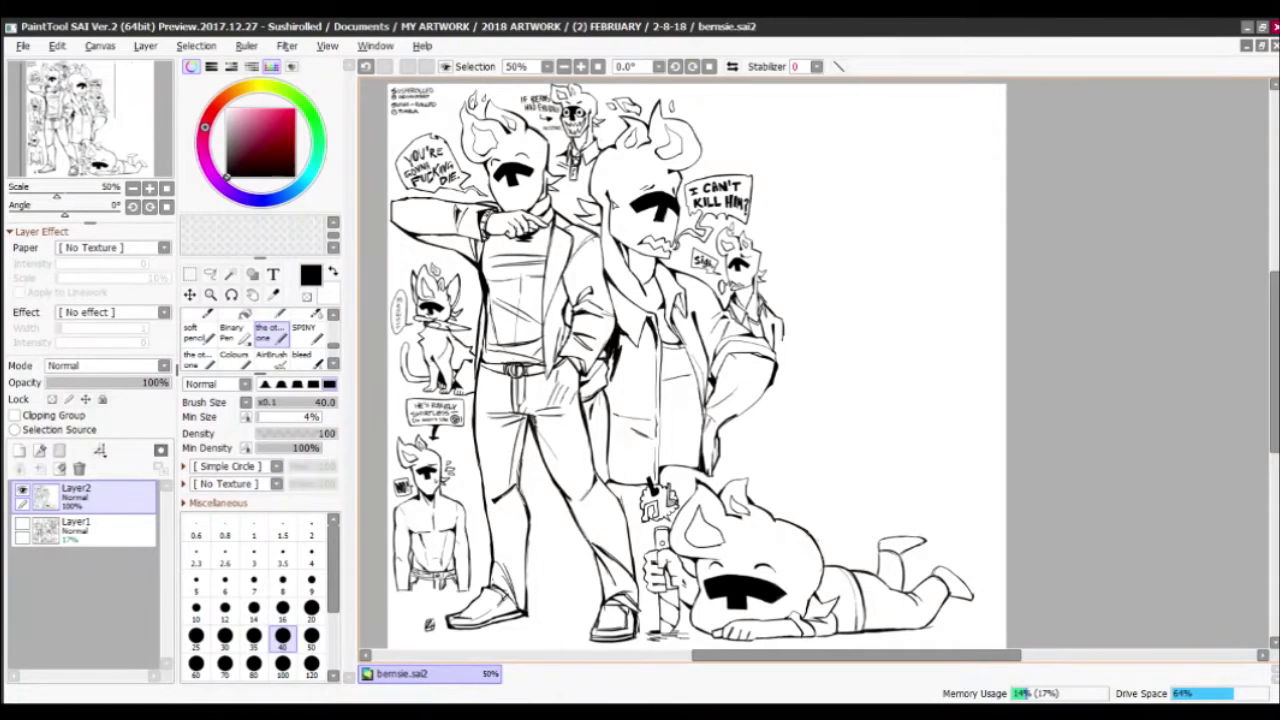
pyautogui.scroll(-1, 617, 205)
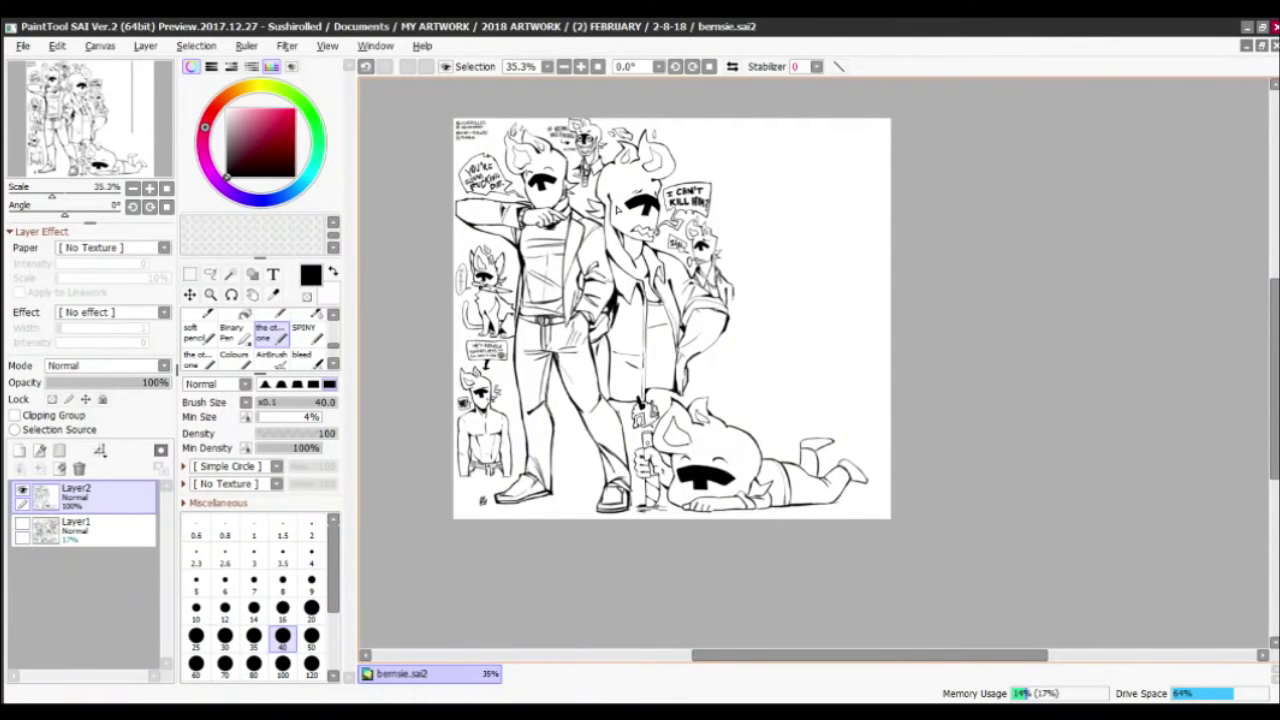
pyautogui.scroll(1, 617, 205)
pyautogui.scroll(-1, 617, 205)
# Letter "AHAHA!" with a size 9 brush beside the small grinning head under the canvas's upper edge
pyautogui.scroll(6, 630, 240)
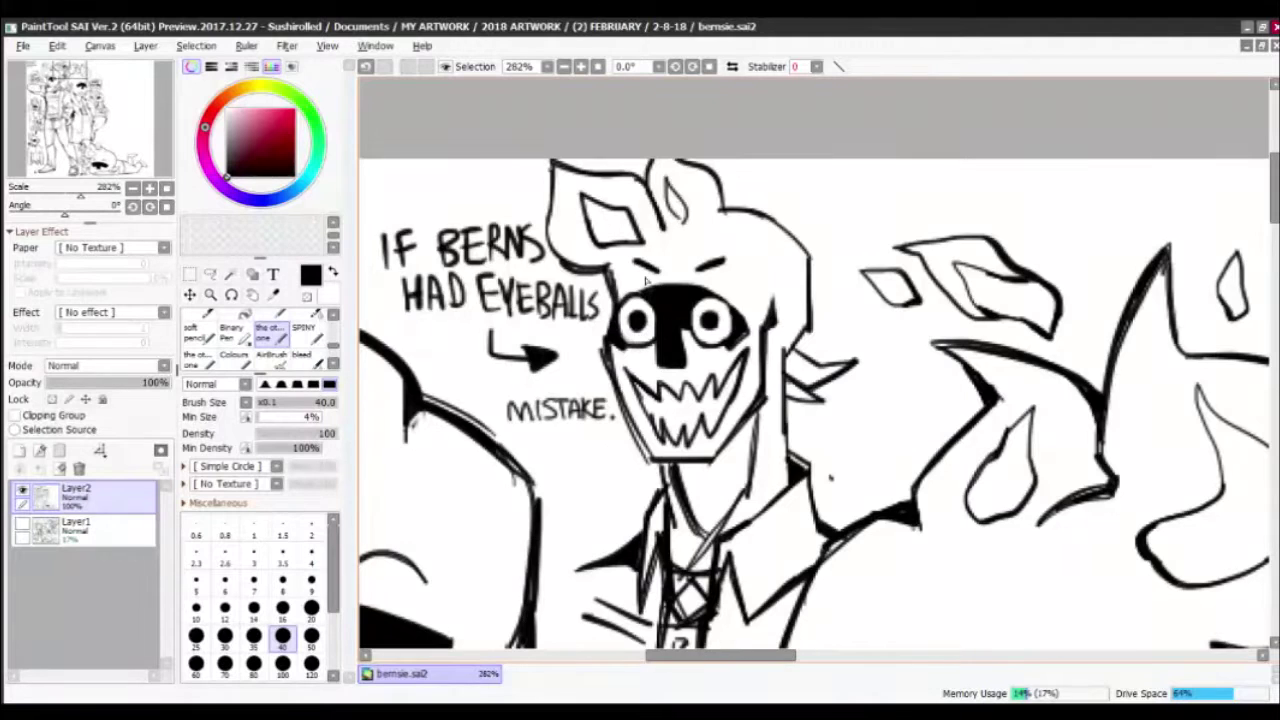
pyautogui.moveTo(808, 222)
pyautogui.mouseDown()
pyautogui.moveTo(843, 188)
pyautogui.moveTo(955, 200)
pyautogui.mouseUp()
pyautogui.moveTo(862, 306); pyautogui.dragTo(632, 386)
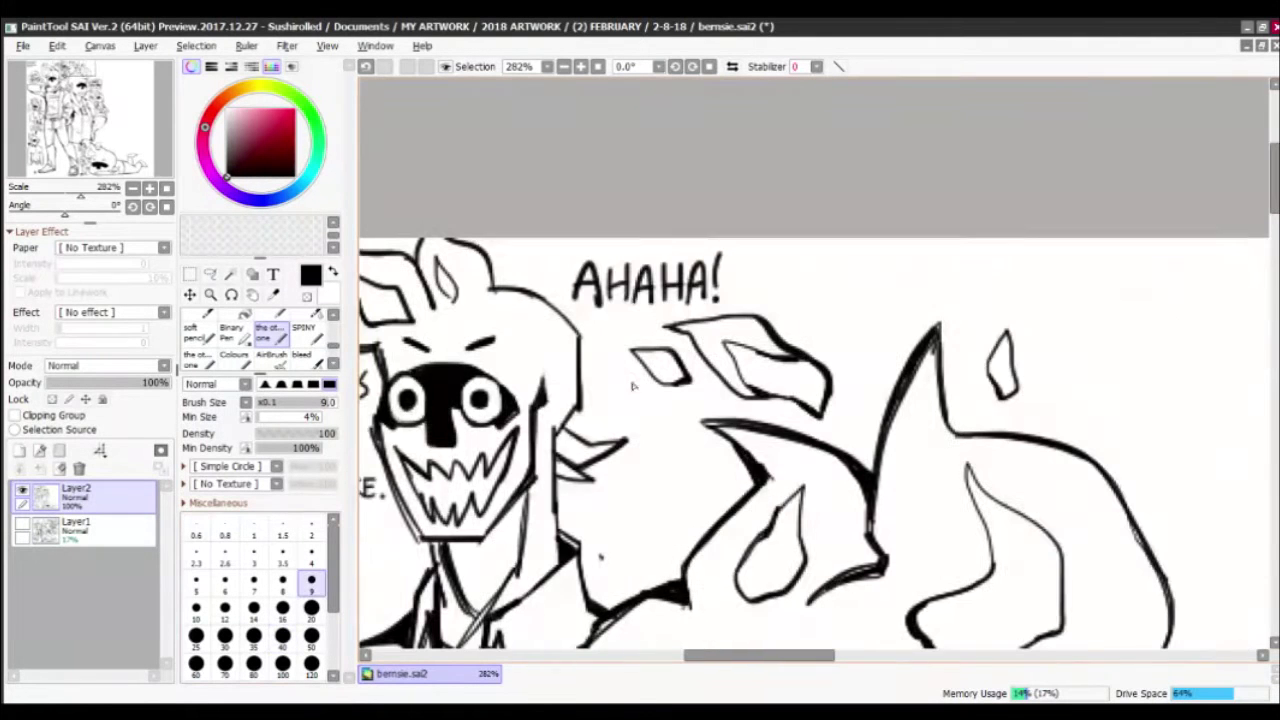
# Draw a jagged speech bubble with a tail around "AHAHA!" and set the brush size to 14
pyautogui.moveTo(606, 322); pyautogui.dragTo(592, 360)
pyautogui.moveTo(548, 302); pyautogui.dragTo(577, 238)
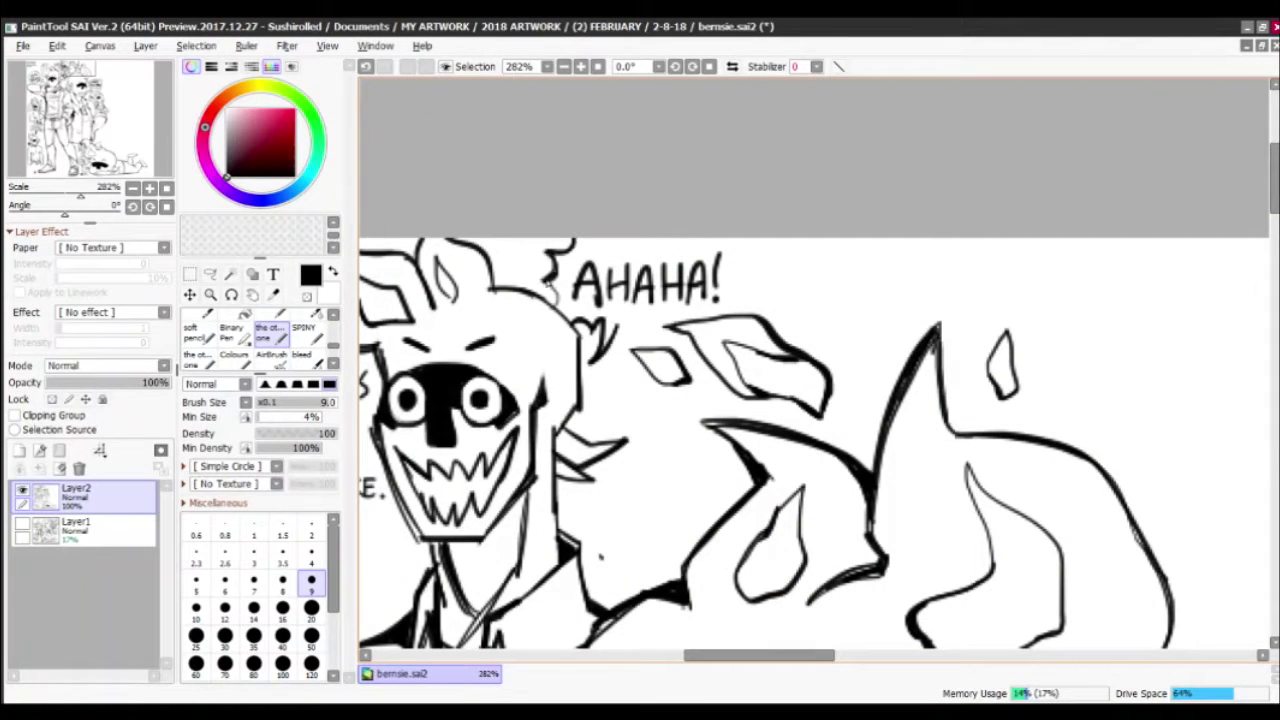
pyautogui.moveTo(728, 240); pyautogui.dragTo(753, 296)
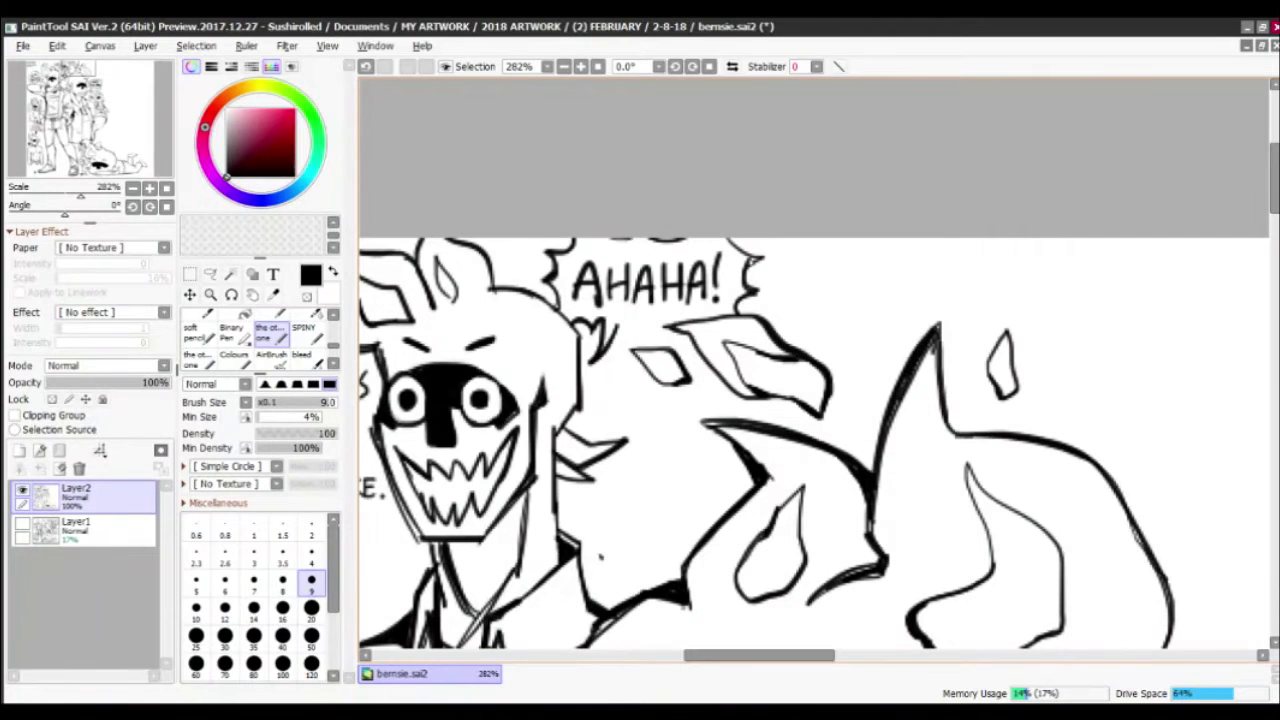
pyautogui.moveTo(622, 328); pyautogui.dragTo(640, 330)
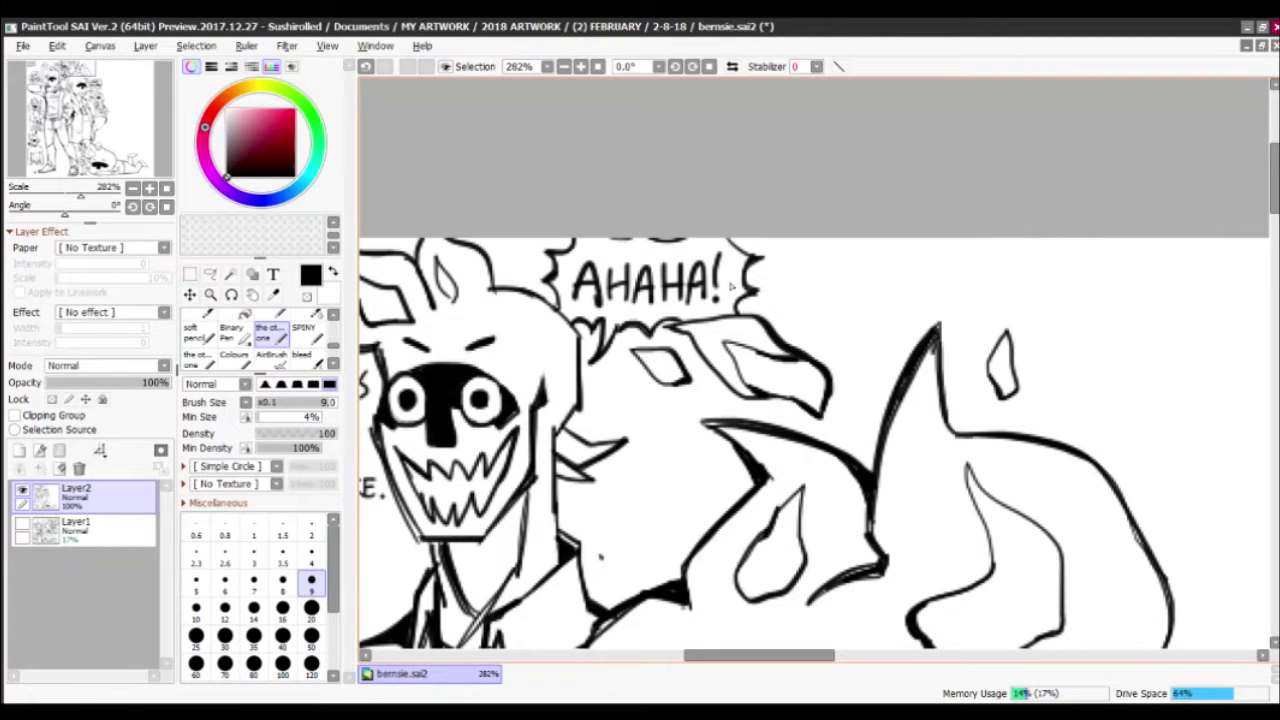
pyautogui.scroll(-5, 750, 235)
pyautogui.scroll(4, 634, 209)
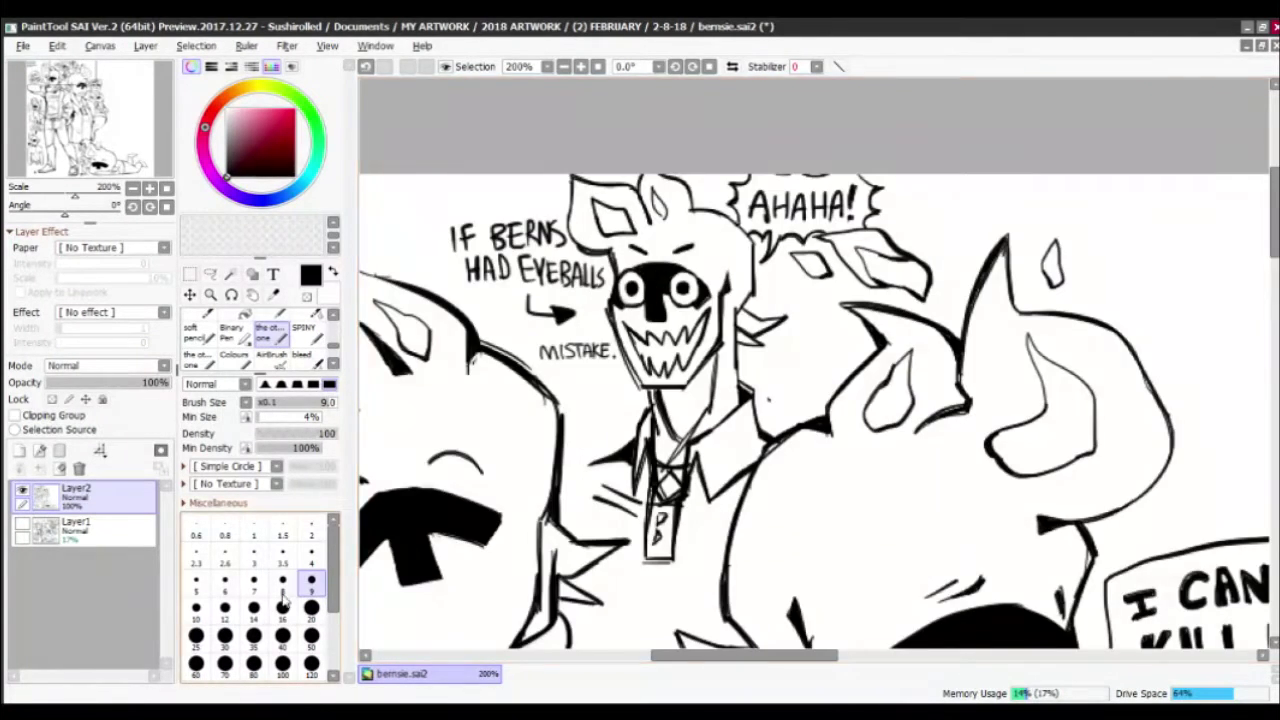
pyautogui.click(253, 607)
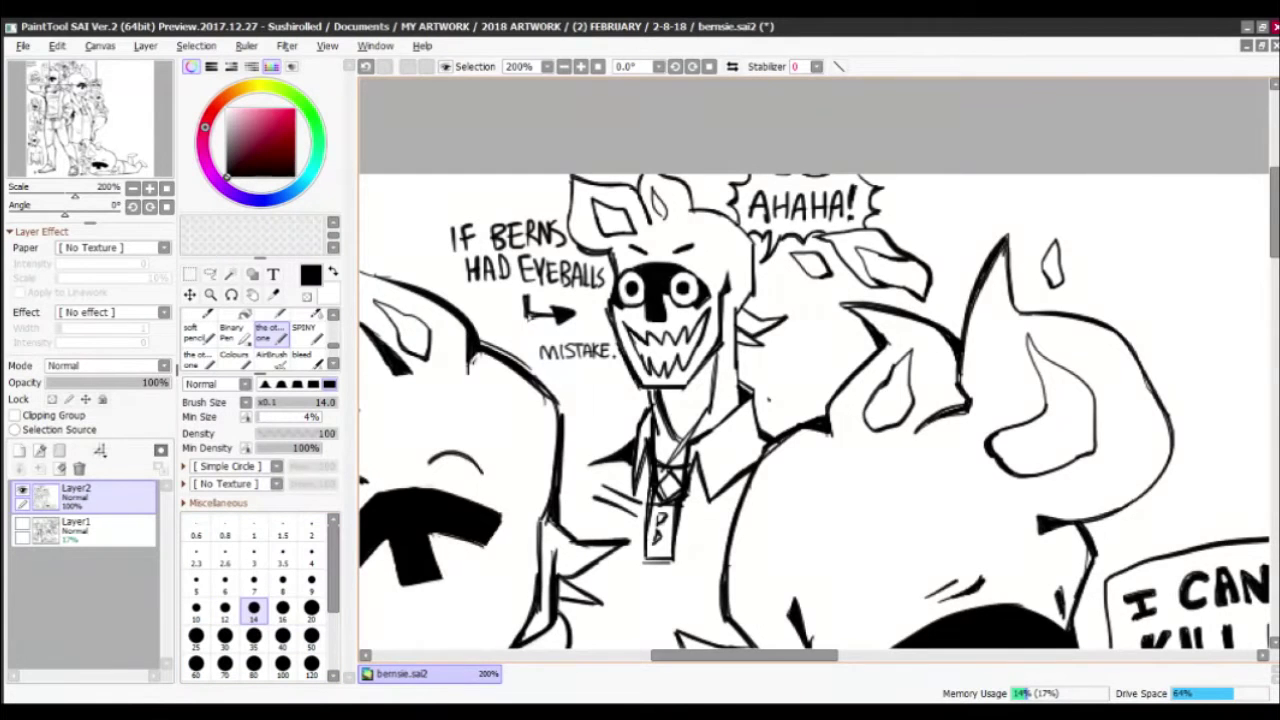
# Try to ink a jagged, toothy grin and small marks above the head on the lying figure
pyautogui.scroll(-3, 755, 372)
pyautogui.scroll(1, 753, 372)
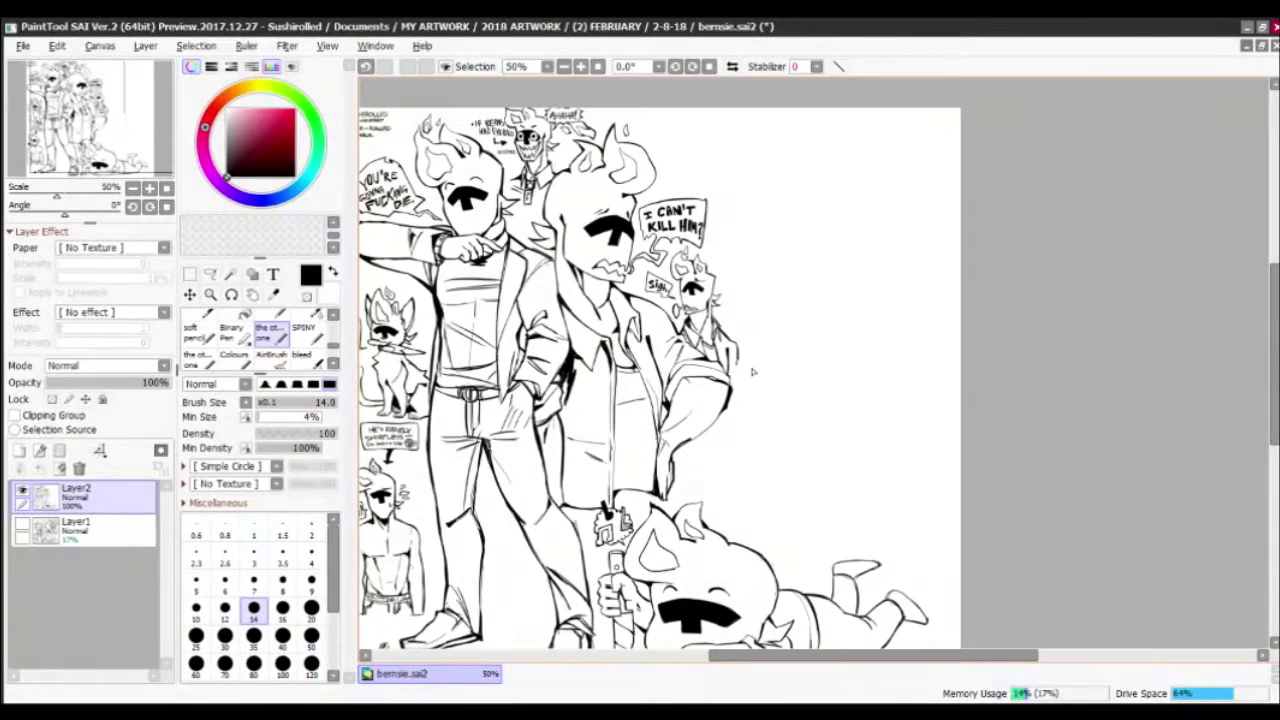
pyautogui.scroll(-1, 753, 372)
pyautogui.scroll(2, 700, 450)
pyautogui.scroll(-1, 620, 510)
pyautogui.scroll(2, 589, 538)
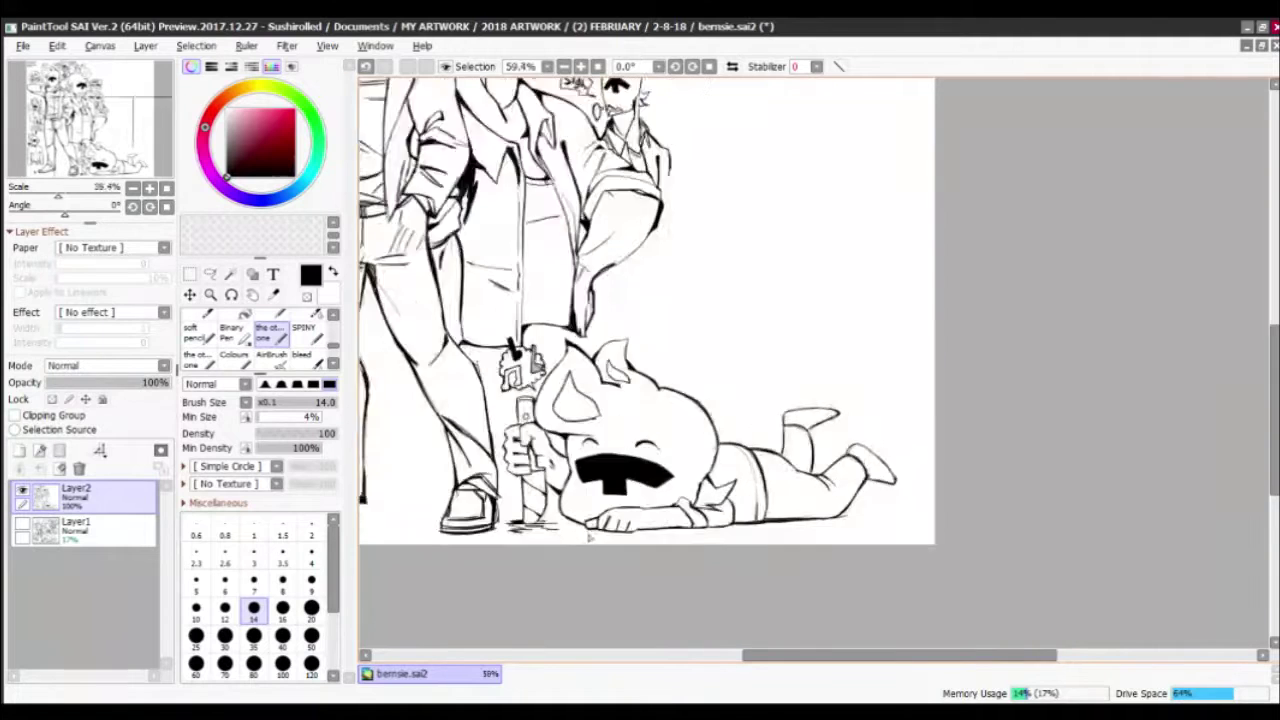
pyautogui.scroll(4, 589, 538)
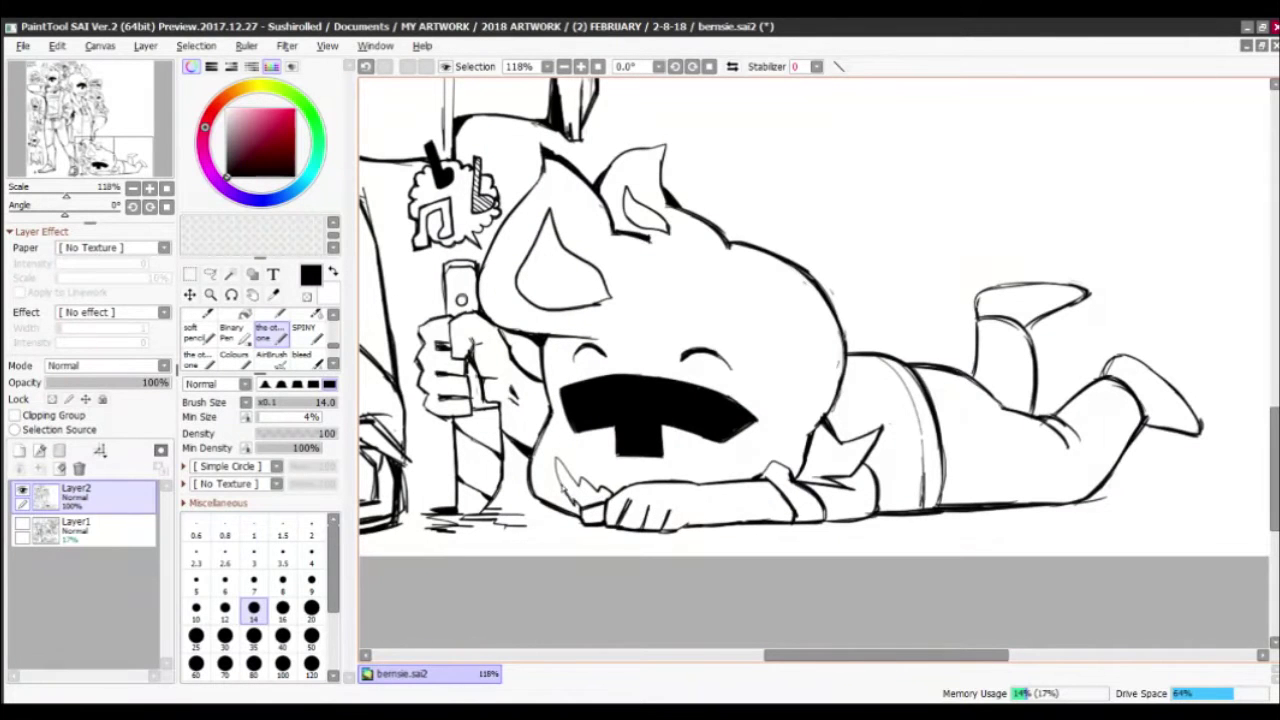
pyautogui.moveTo(705, 363); pyautogui.dragTo(602, 483)
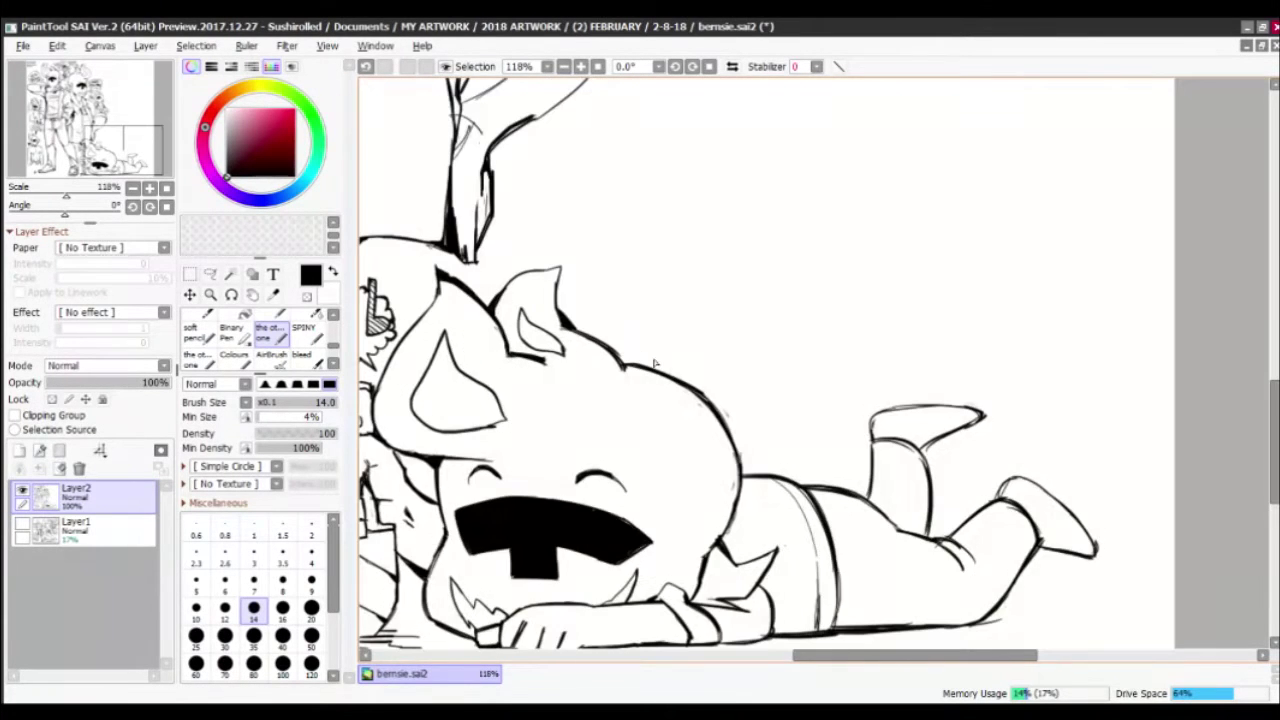
pyautogui.moveTo(650, 333); pyautogui.dragTo(649, 360)
pyautogui.moveTo(655, 335)
pyautogui.mouseDown()
pyautogui.moveTo(598, 315)
pyautogui.moveTo(705, 350)
pyautogui.mouseUp()
# Ink a fanged mouth corner and the opposite corner of the grin on the lying figure's face, and save the file
pyautogui.scroll(-8, 705, 350)
pyautogui.scroll(12, 737, 571)
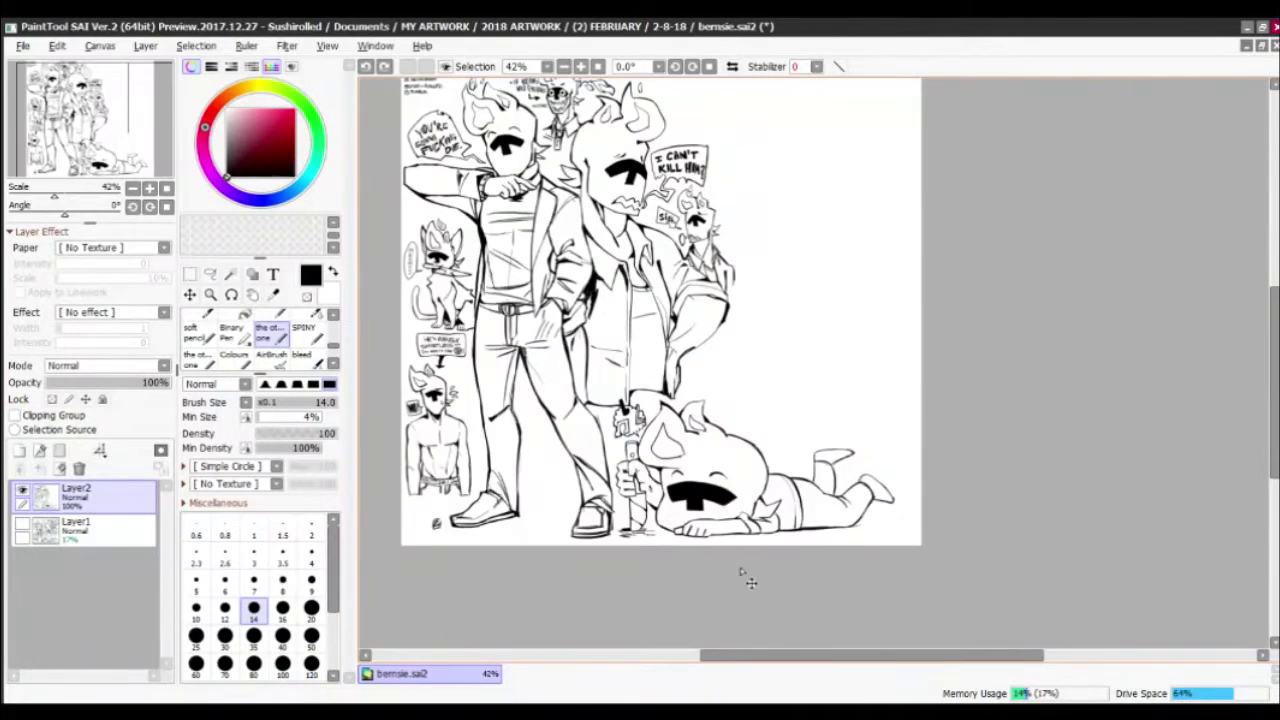
pyautogui.moveTo(565, 466)
pyautogui.mouseDown()
pyautogui.moveTo(672, 528)
pyautogui.moveTo(566, 466)
pyautogui.mouseUp()
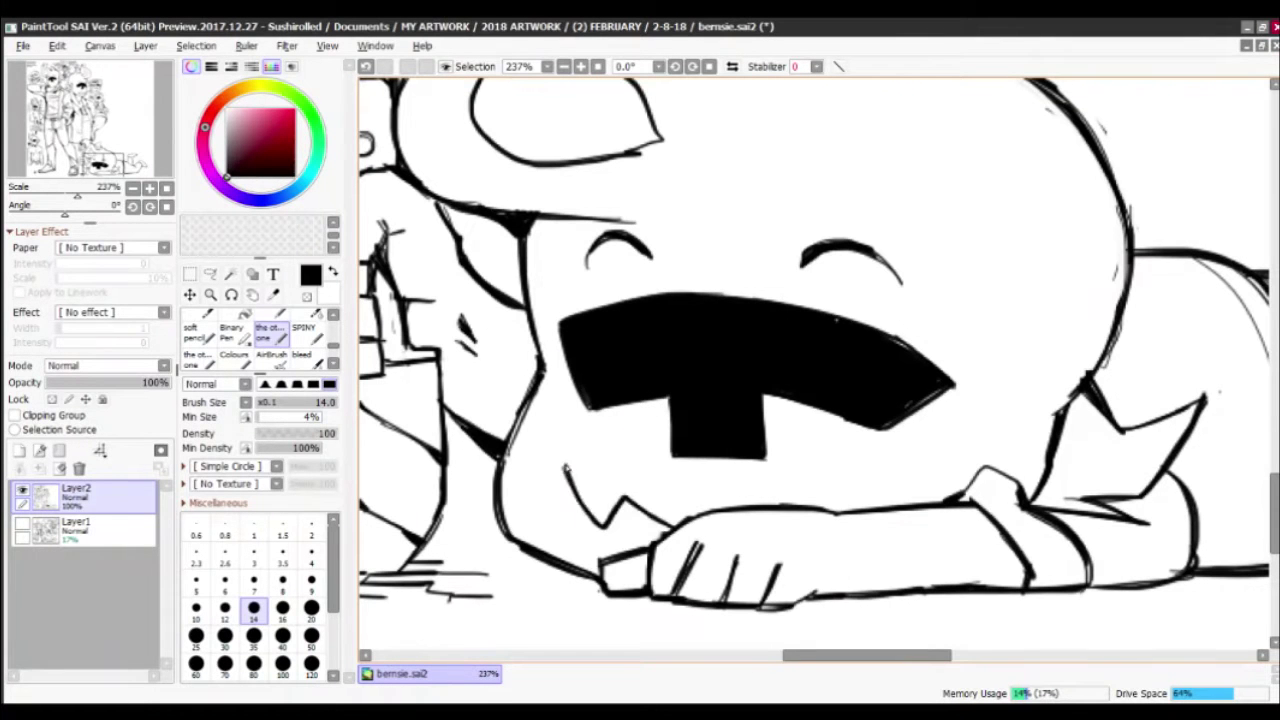
pyautogui.moveTo(858, 508)
pyautogui.mouseDown()
pyautogui.moveTo(874, 480)
pyautogui.moveTo(906, 498)
pyautogui.mouseUp()
pyautogui.hotkey('ctrl', 'z')
pyautogui.scroll(-8, 880, 490)
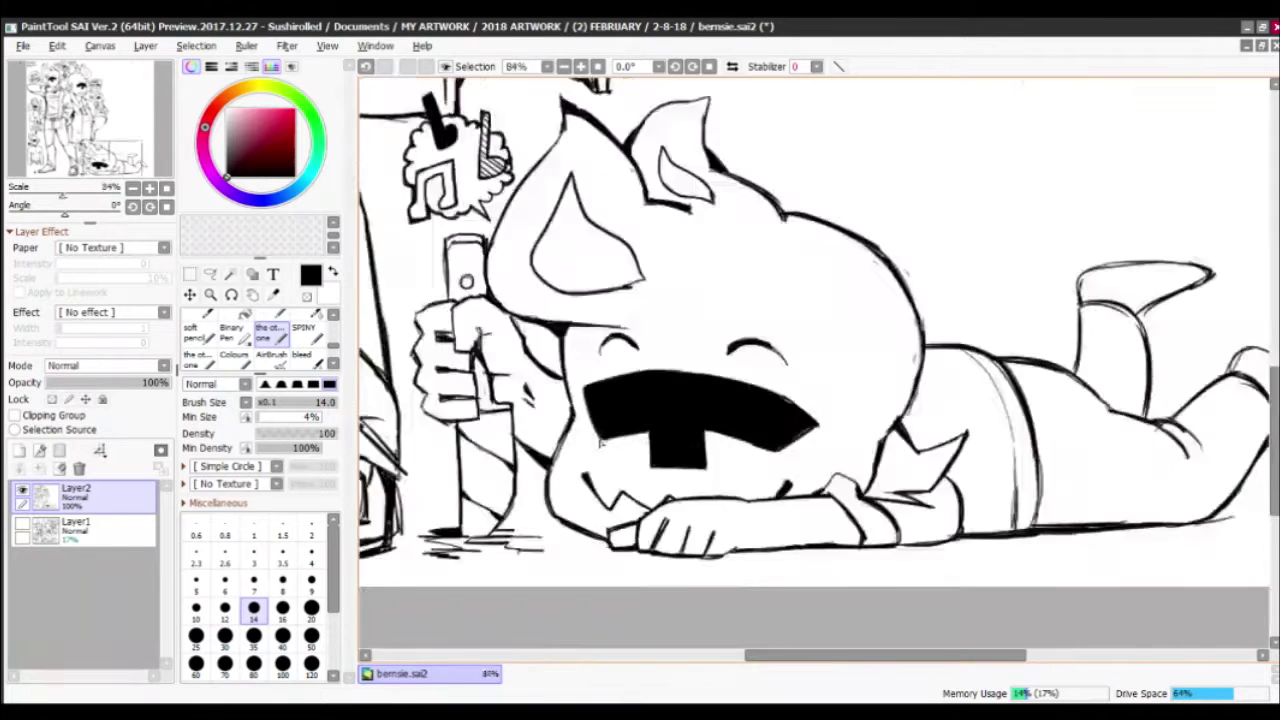
pyautogui.hotkey('ctrl', 's')
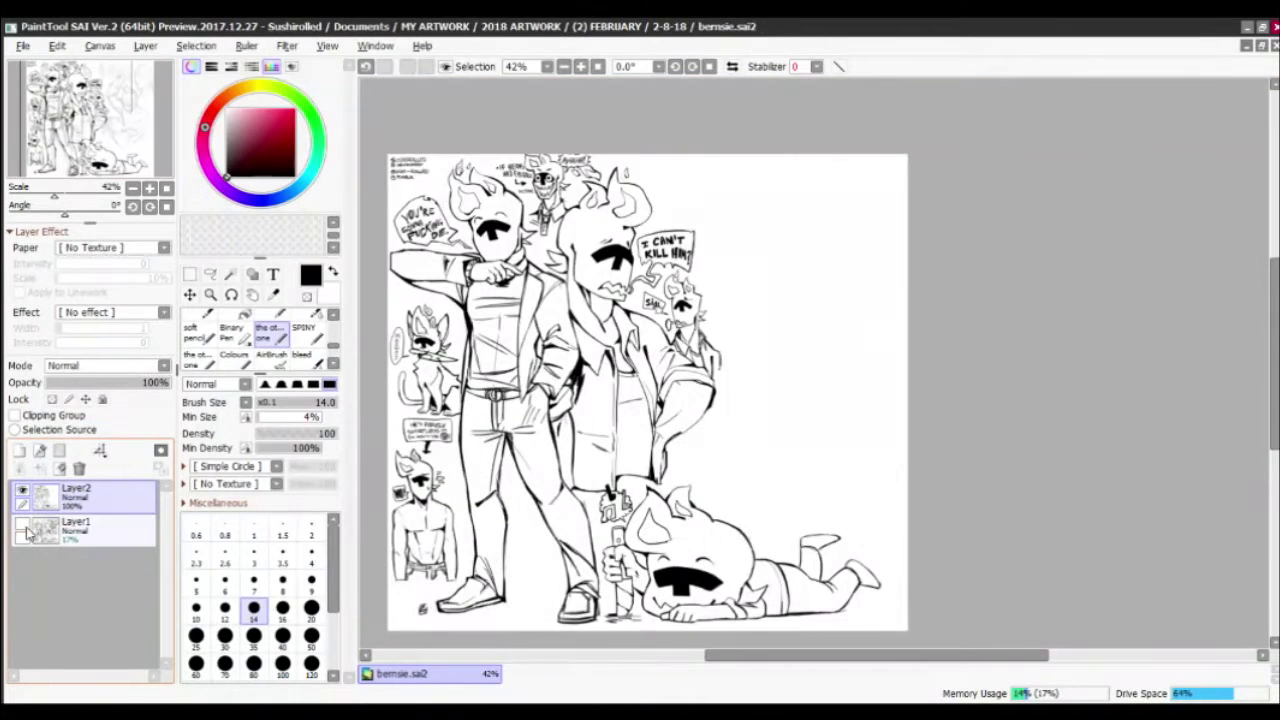
# Ink cuff lines around both ankles of the lying figure and thicken the outline of the raised shoe
pyautogui.scroll(1, 740, 330)
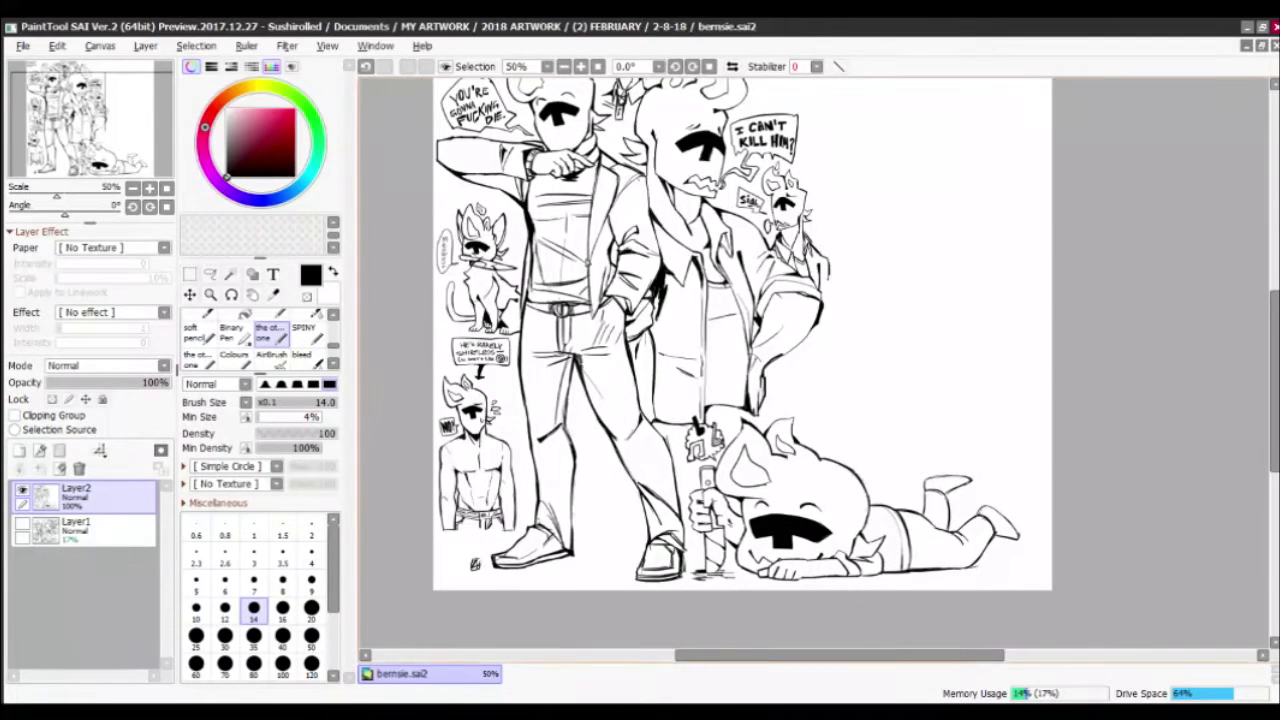
pyautogui.scroll(-1, 650, 430)
pyautogui.scroll(3, 650, 430)
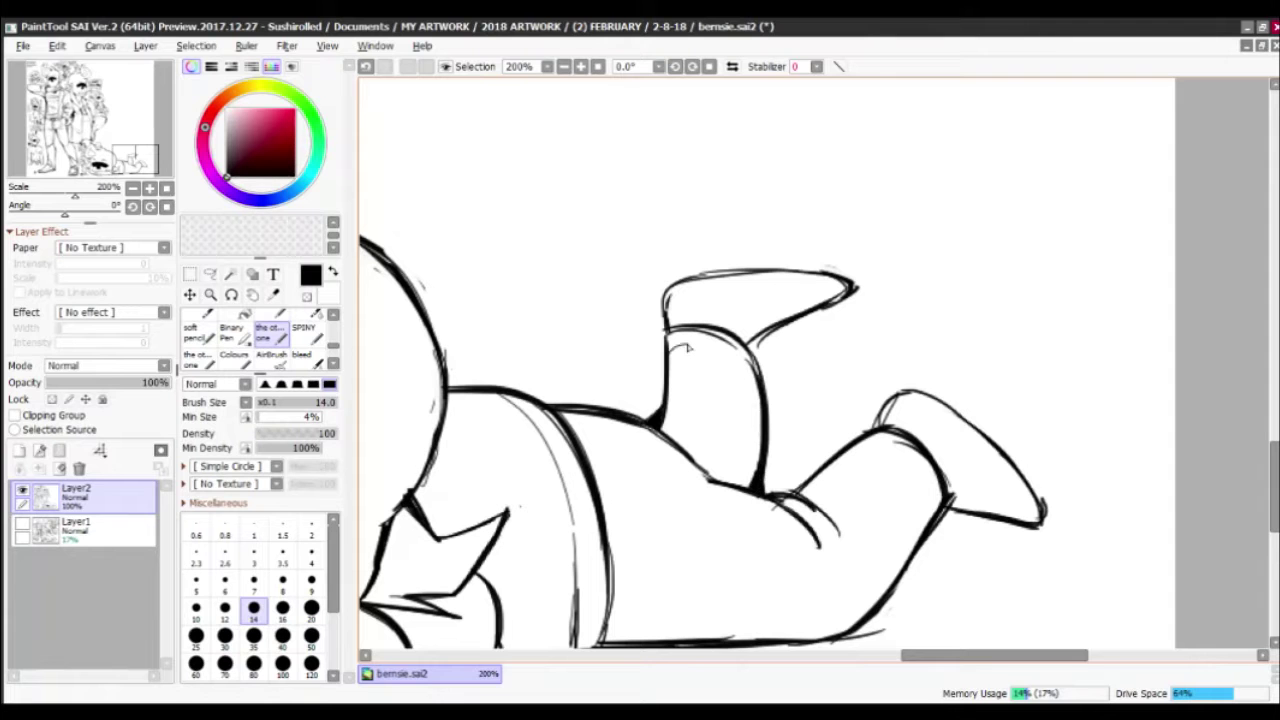
pyautogui.moveTo(688, 347); pyautogui.dragTo(760, 392)
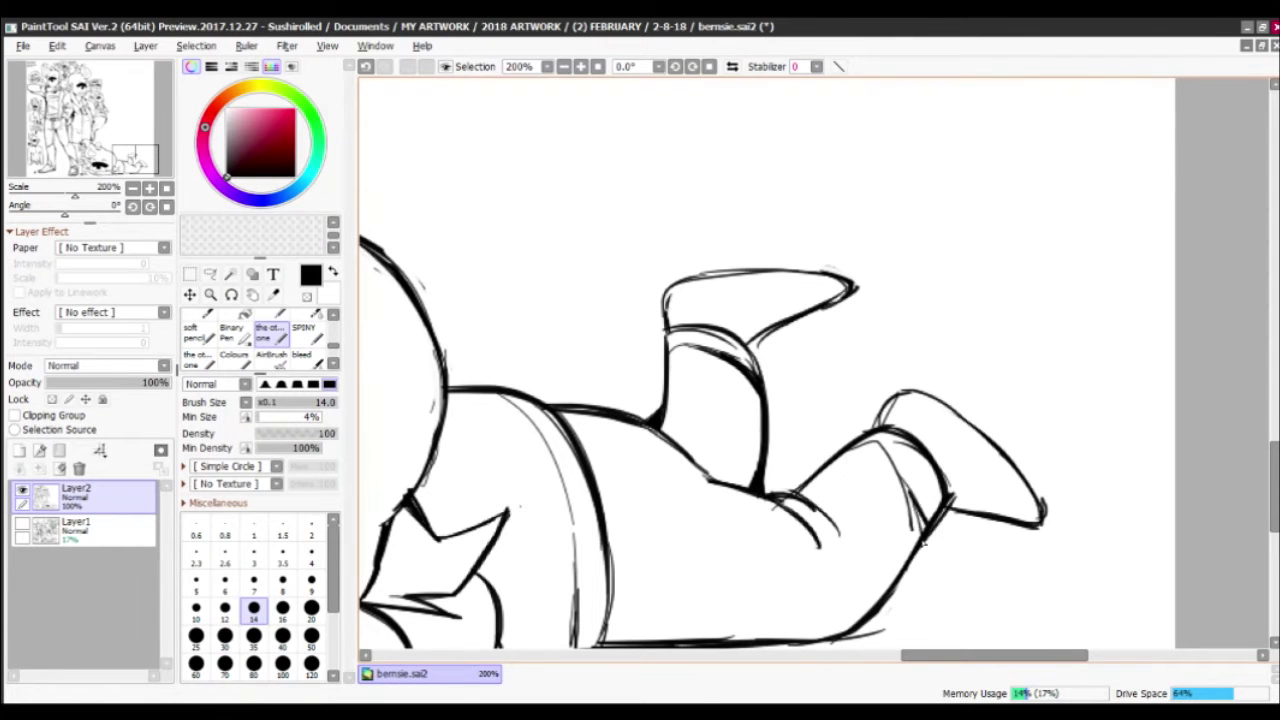
pyautogui.moveTo(924, 436); pyautogui.dragTo(914, 534)
pyautogui.scroll(-3, 765, 360)
pyautogui.scroll(5, 765, 360)
pyautogui.moveTo(474, 440); pyautogui.dragTo(484, 414)
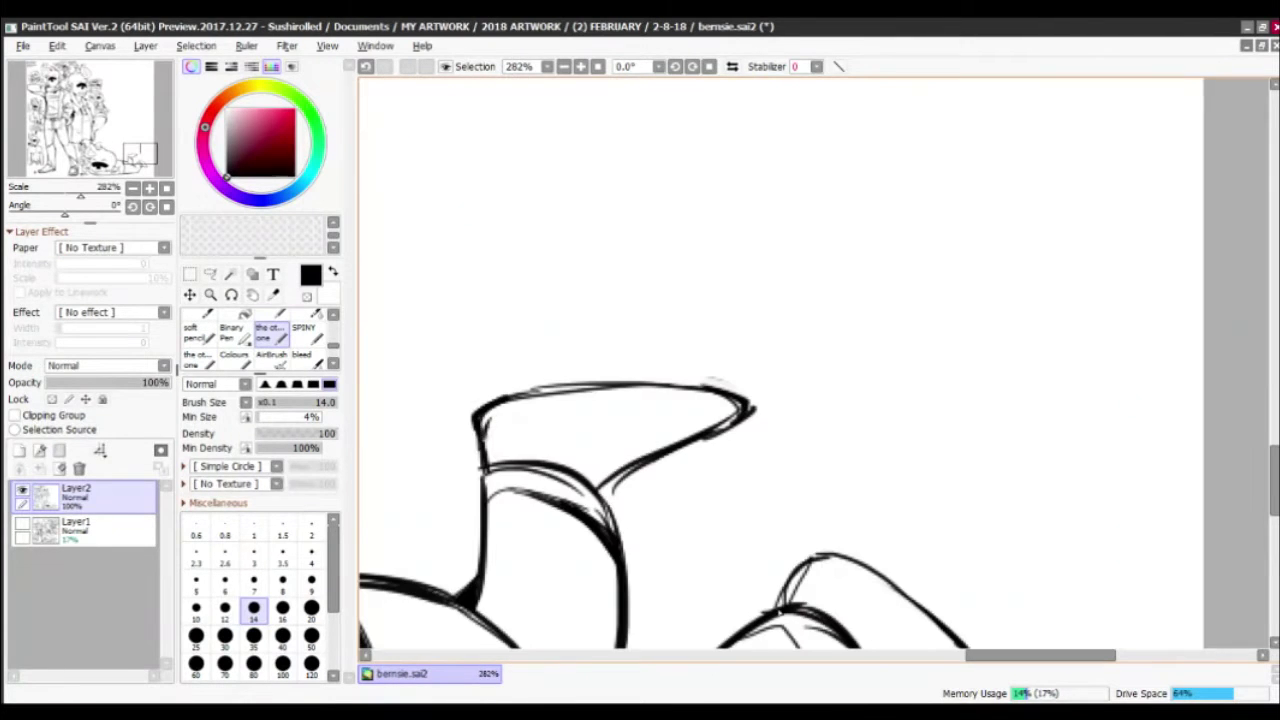
# Show Layer1, lasso the uninked figures and lettering on its right side, shift them slightly down and left, and deselect
pyautogui.scroll(-8, 874, 537)
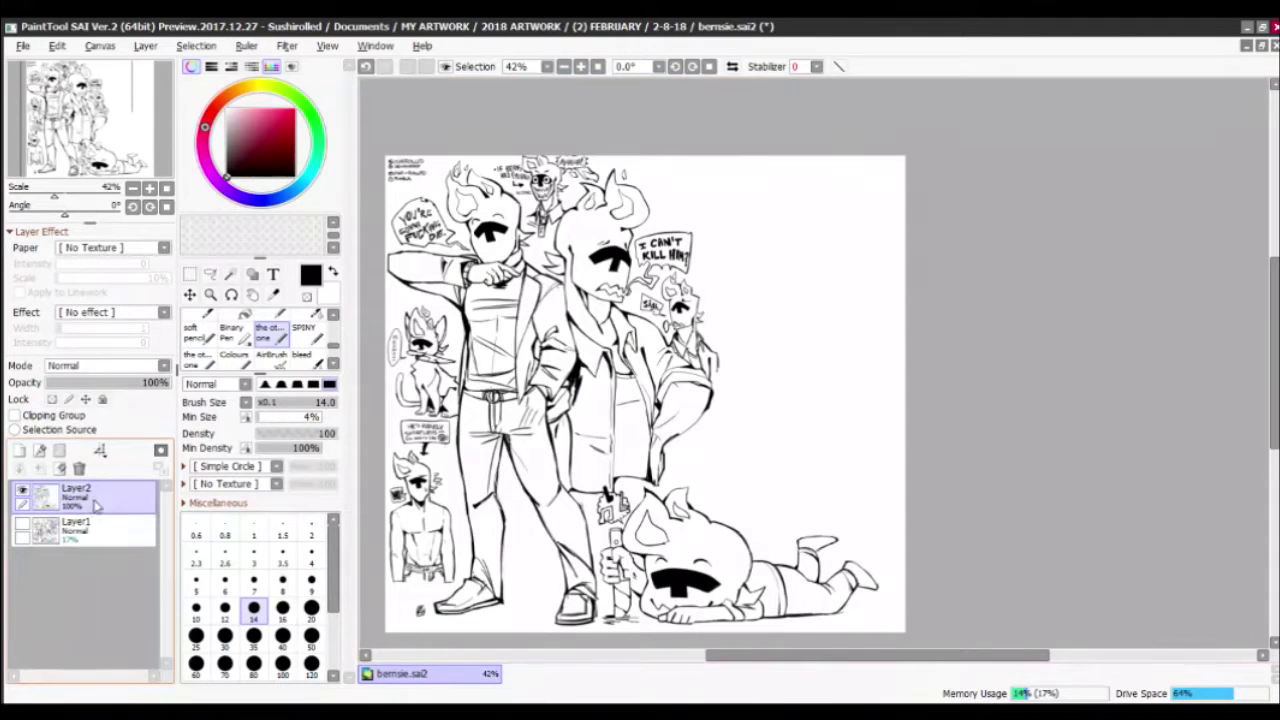
pyautogui.click(22, 522)
pyautogui.hscroll(1, 630, 400)
pyautogui.click(80, 527)
pyautogui.click(210, 274)
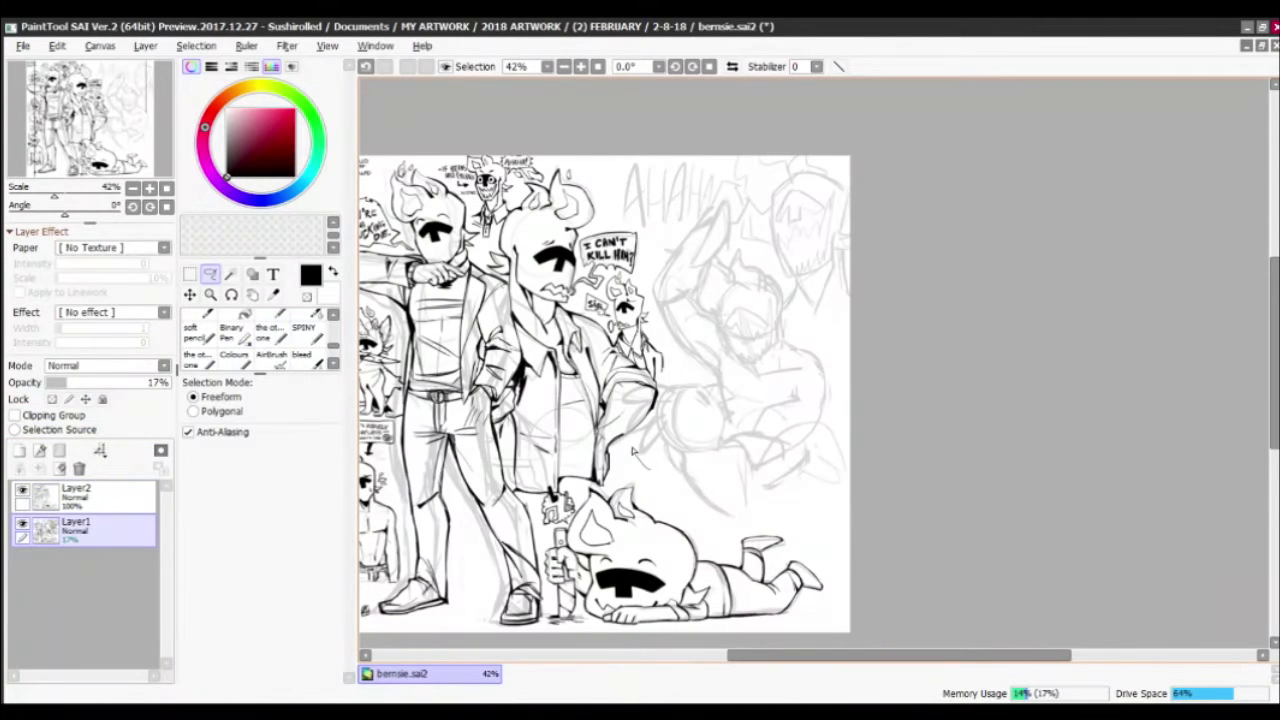
pyautogui.moveTo(650, 300)
pyautogui.mouseDown()
pyautogui.moveTo(857, 557)
pyautogui.moveTo(615, 480)
pyautogui.mouseUp()
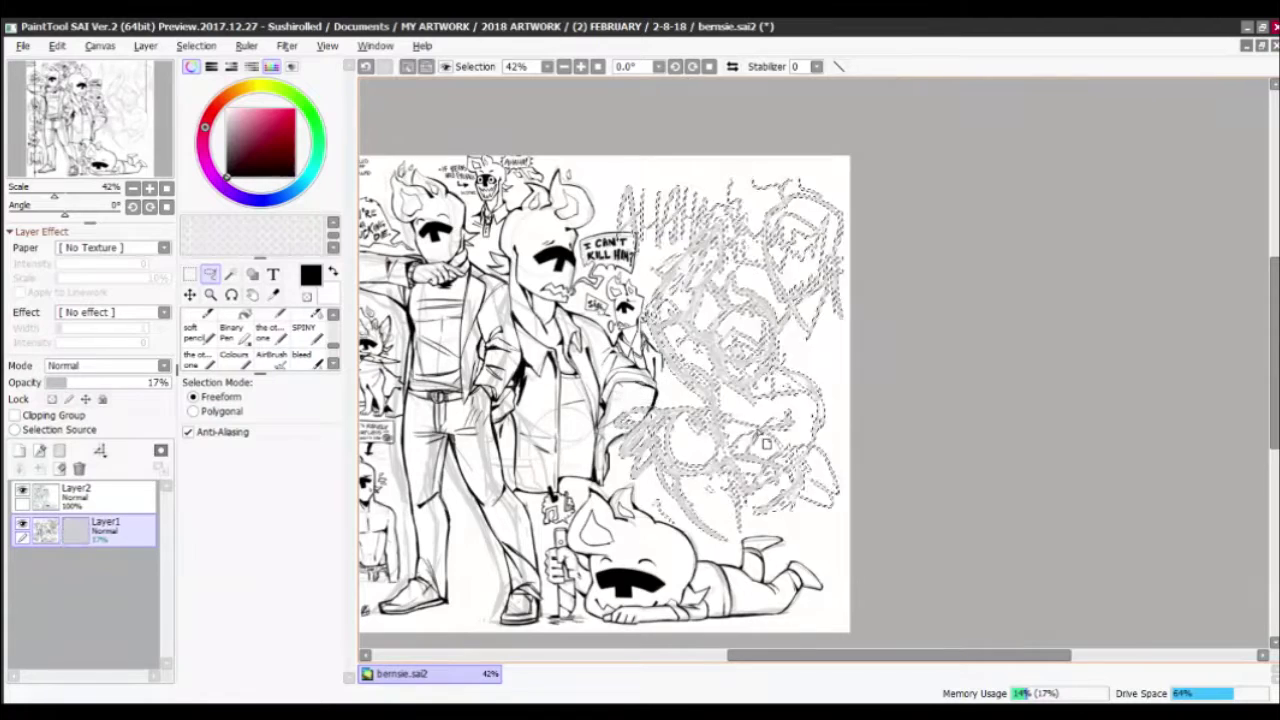
pyautogui.hotkey('ctrl', 'd')
# Lower the opacity of Layer1 to 8% and make Layer2 the active layer
pyautogui.scroll(-2, 772, 333)
pyautogui.scroll(1, 772, 333)
pyautogui.hotkey('ctrl', 't')
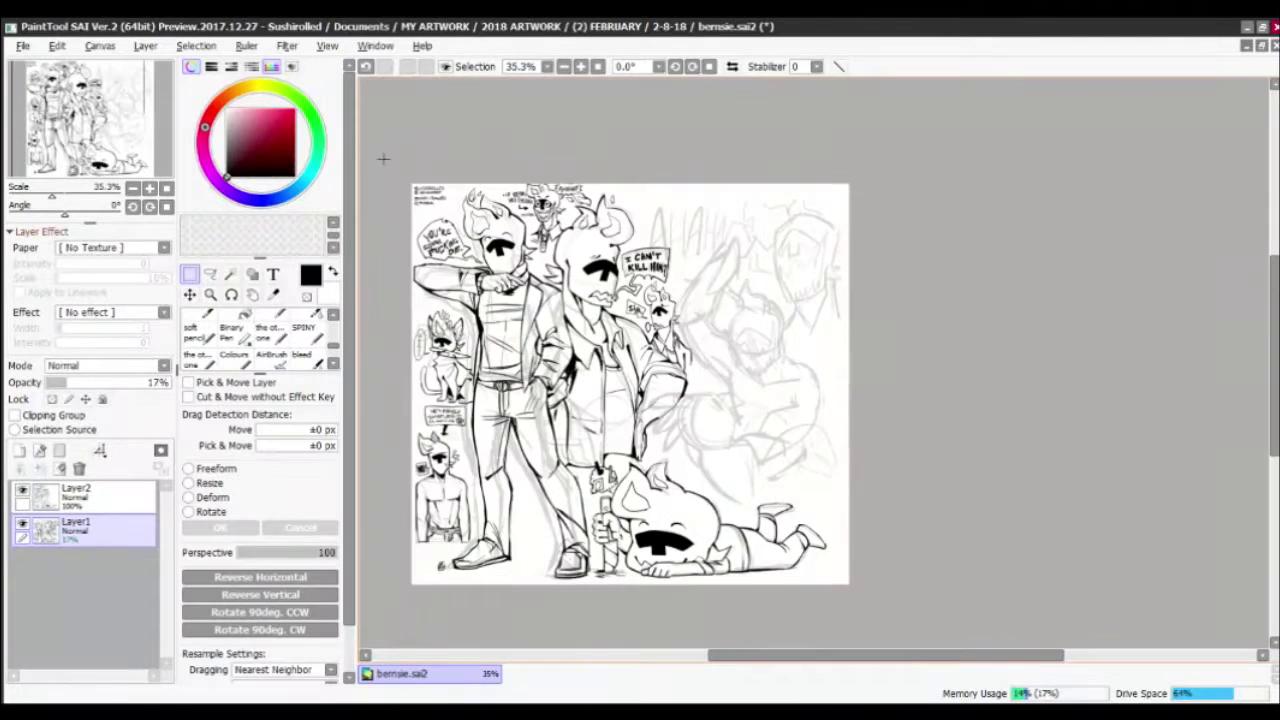
pyautogui.scroll(-1, 772, 333)
pyautogui.scroll(1, 496, 318)
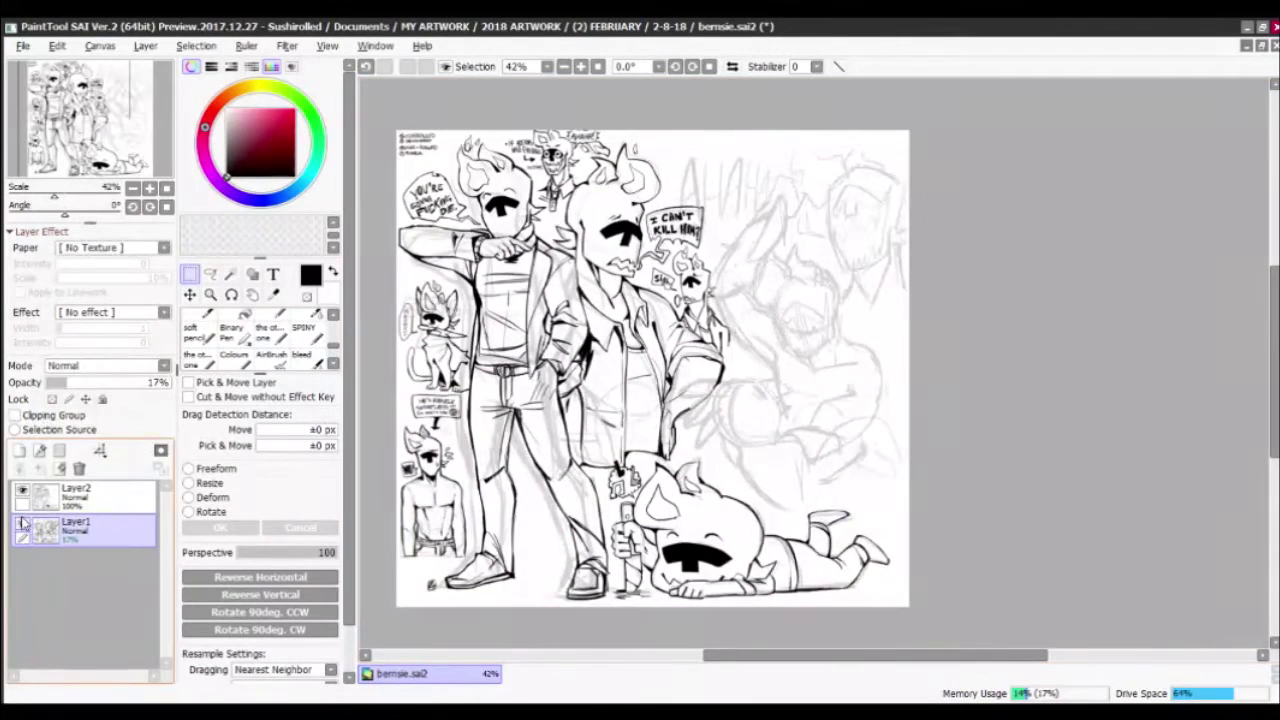
pyautogui.moveTo(66, 382); pyautogui.dragTo(55, 382)
pyautogui.click(76, 490)
# Try to ink the left jaw line of the large sketched grinning head with a size 20 brush
pyautogui.scroll(4, 634, 357)
pyautogui.press('Return')
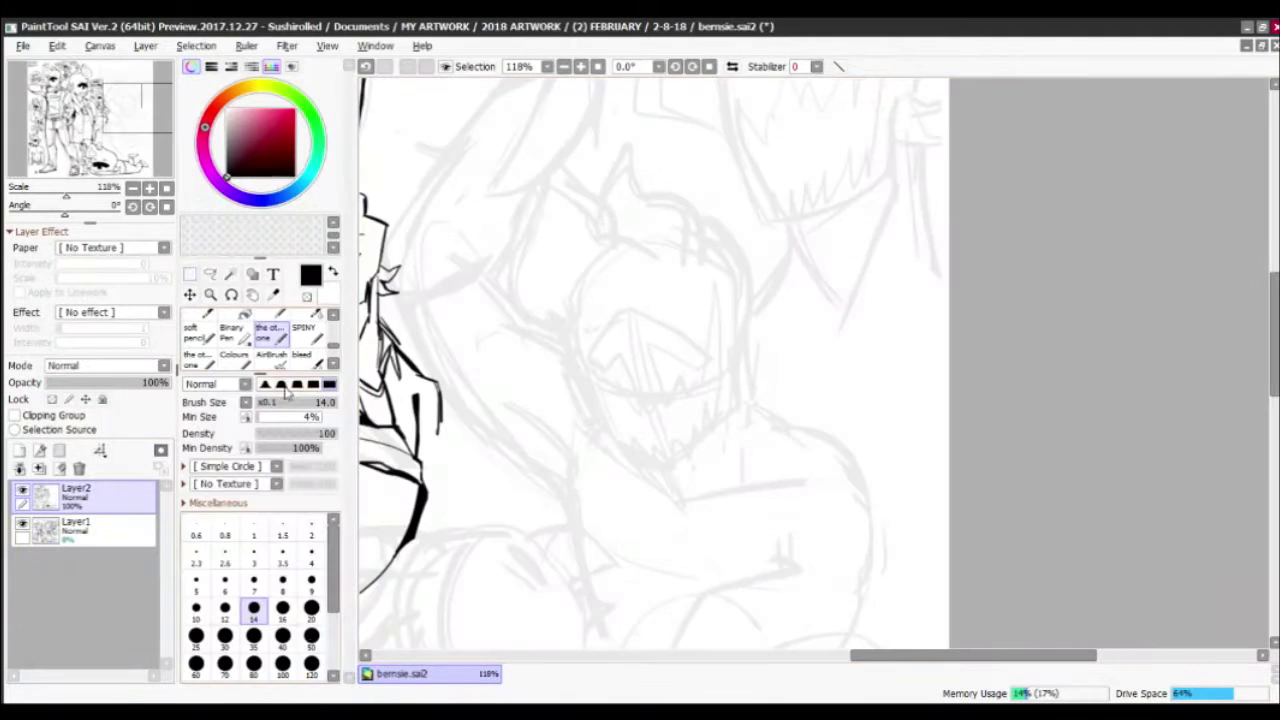
pyautogui.moveTo(572, 544)
pyautogui.mouseDown()
pyautogui.moveTo(506, 318)
pyautogui.moveTo(528, 345)
pyautogui.mouseUp()
pyautogui.hotkey('ctrl', 'z')
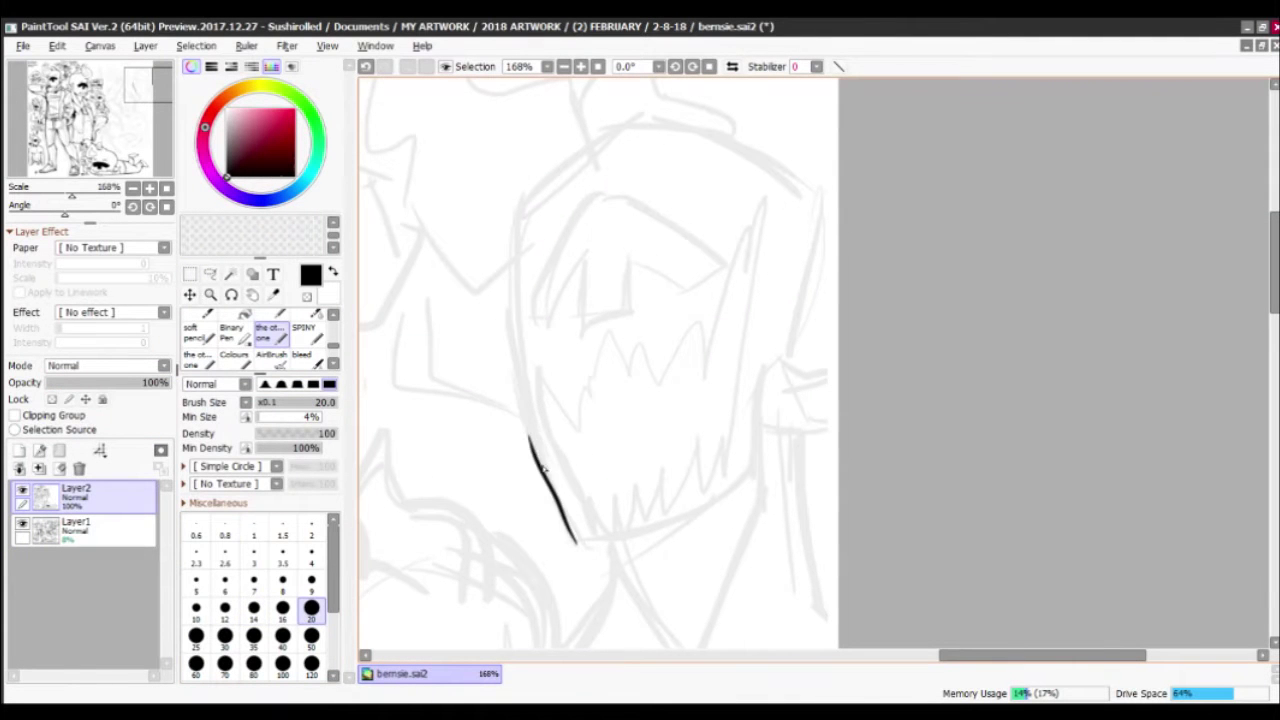
pyautogui.hotkey('ctrl', 'z')
# Set the brush size to 16 and ink the left cheek, chin and right jaw of the large grinning head
pyautogui.click(282, 607)
pyautogui.click(218, 502)
pyautogui.moveTo(582, 544)
pyautogui.mouseDown()
pyautogui.moveTo(528, 430)
pyautogui.moveTo(503, 334)
pyautogui.mouseUp()
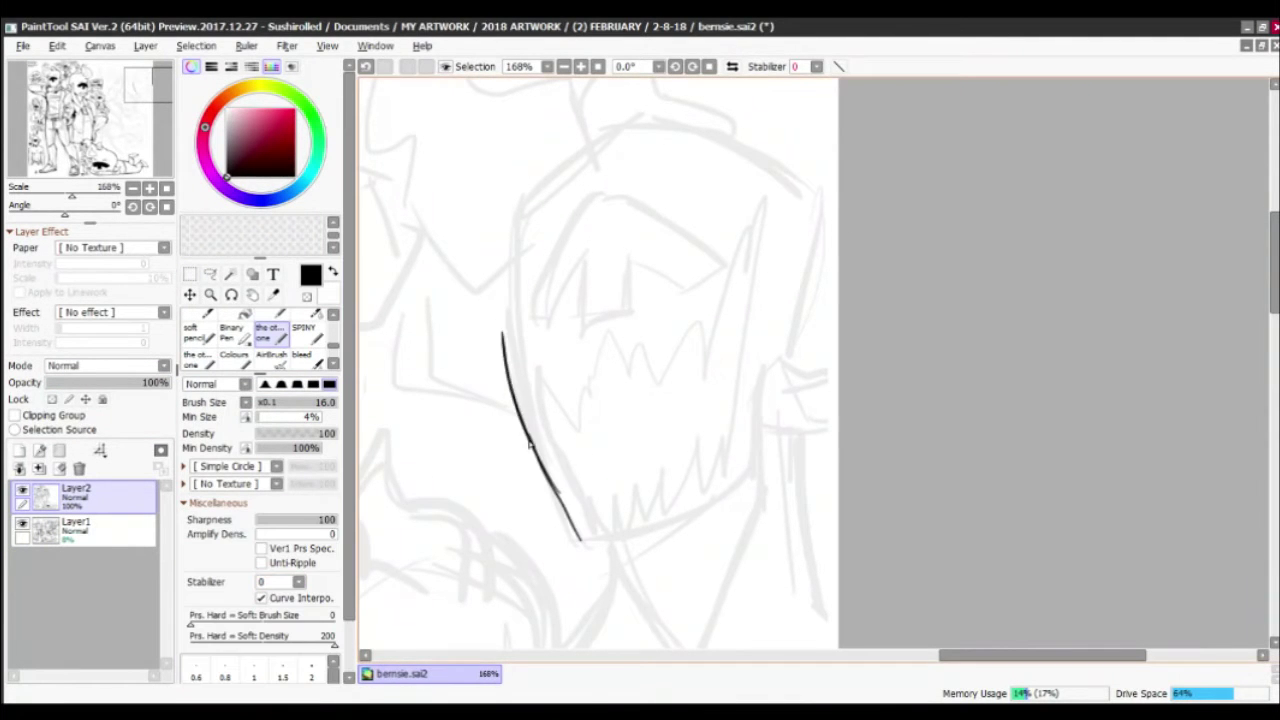
pyautogui.hotkey('ctrl', 'z')
pyautogui.click(203, 503)
pyautogui.moveTo(575, 545); pyautogui.dragTo(512, 326)
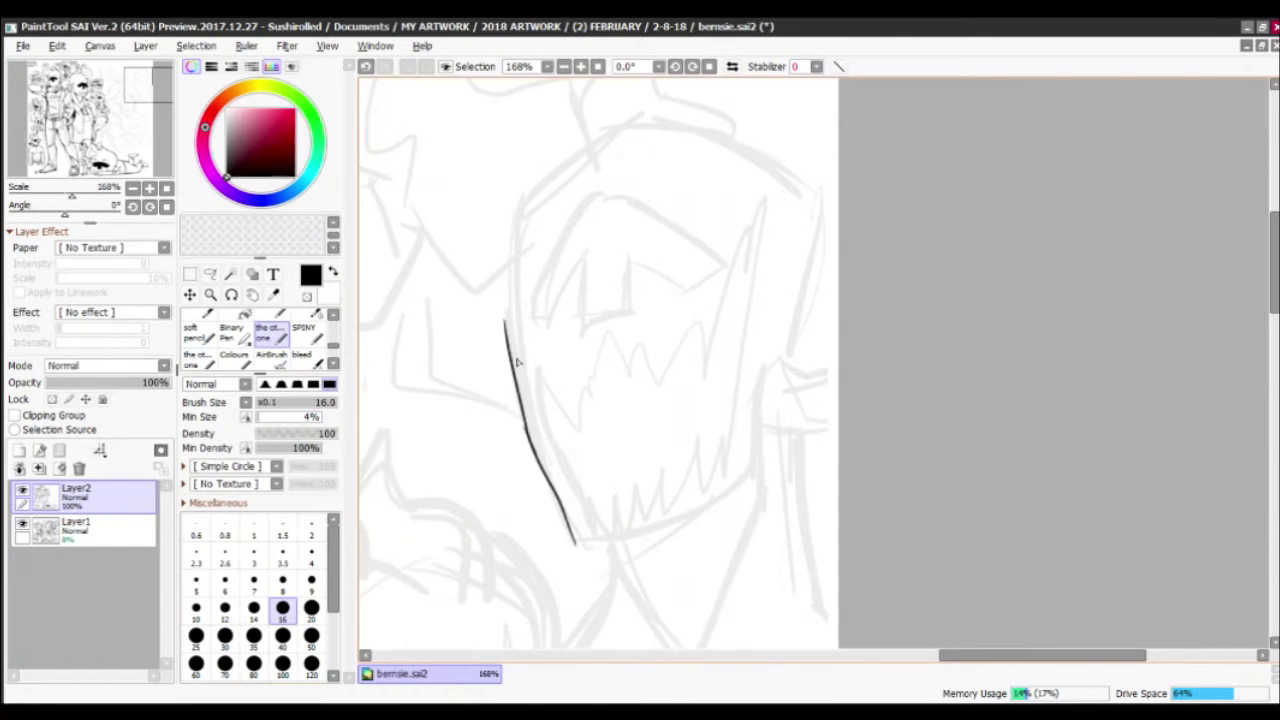
pyautogui.moveTo(530, 440); pyautogui.dragTo(510, 330)
pyautogui.hotkey('ctrl', 'z')
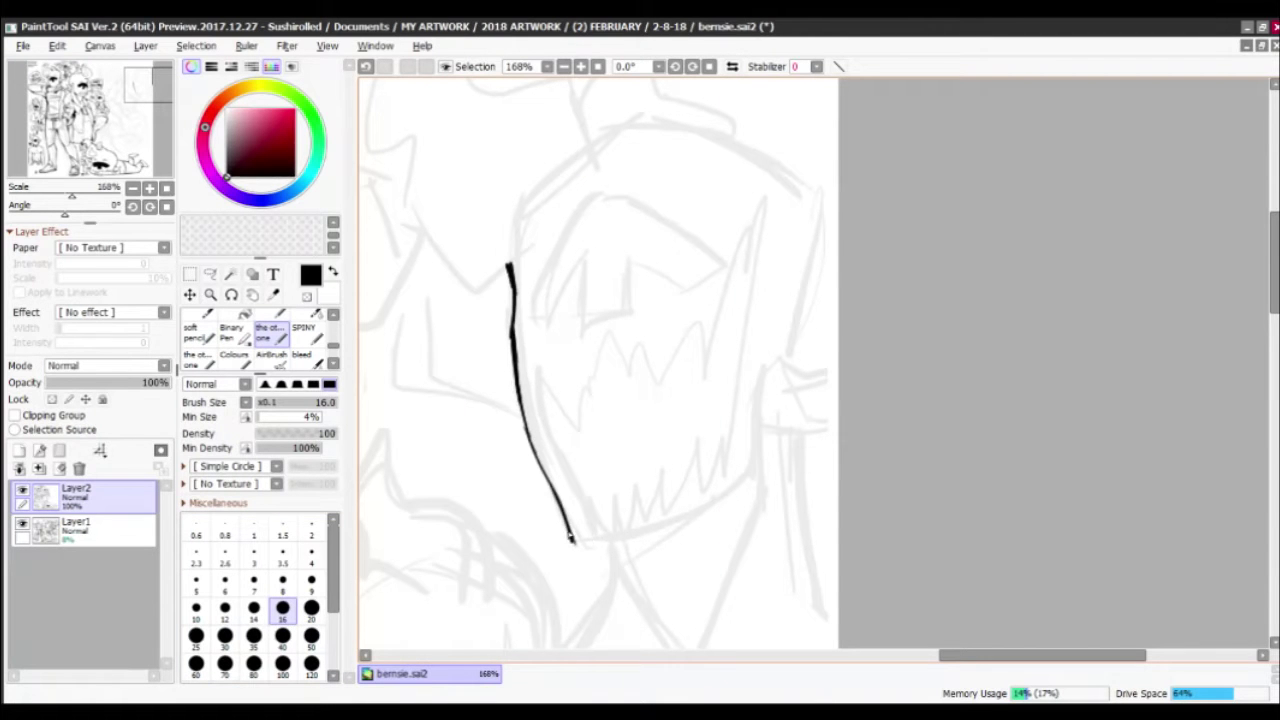
pyautogui.moveTo(572, 540)
pyautogui.mouseDown()
pyautogui.moveTo(730, 510)
pyautogui.moveTo(752, 485)
pyautogui.moveTo(737, 493)
pyautogui.moveTo(726, 440)
pyautogui.moveTo(730, 338)
pyautogui.mouseUp()
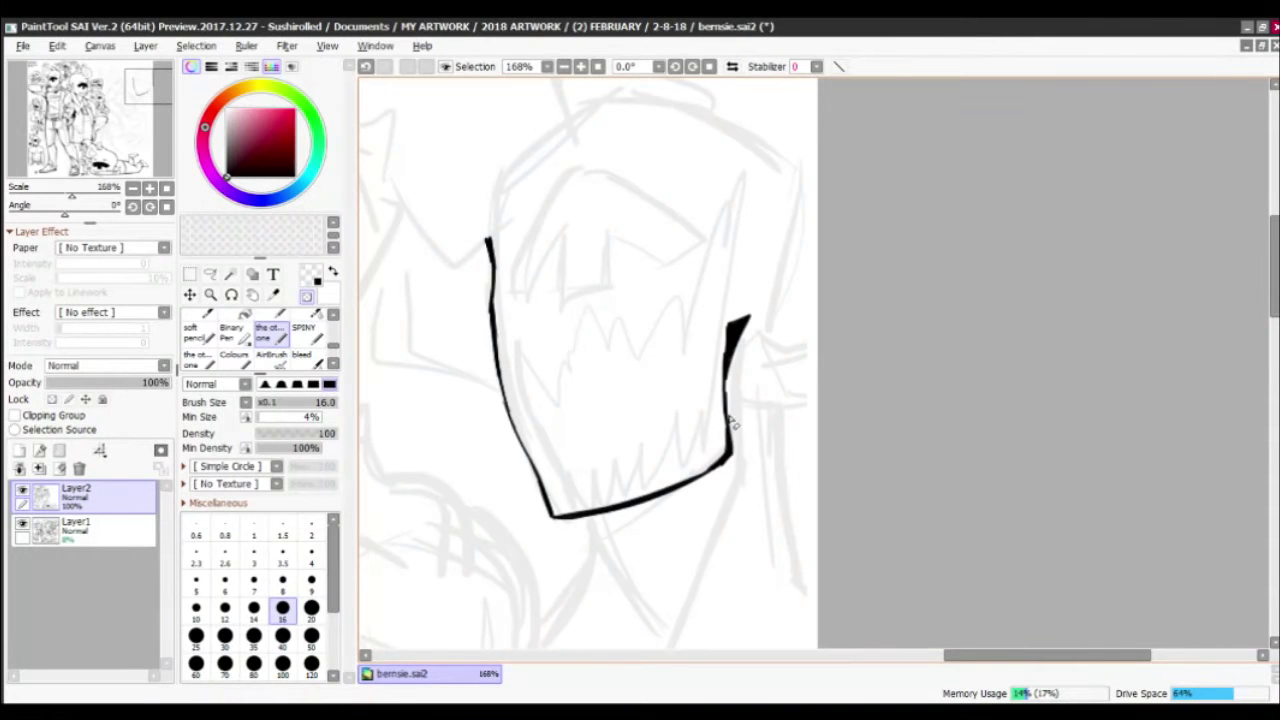
# Set the brush size to 35 and ink the outline of the jagged, toothed grin inside the large head's jaw
pyautogui.scroll(1, 740, 458)
pyautogui.press(']')
pyautogui.press(']')
pyautogui.press(']')
pyautogui.press(']')
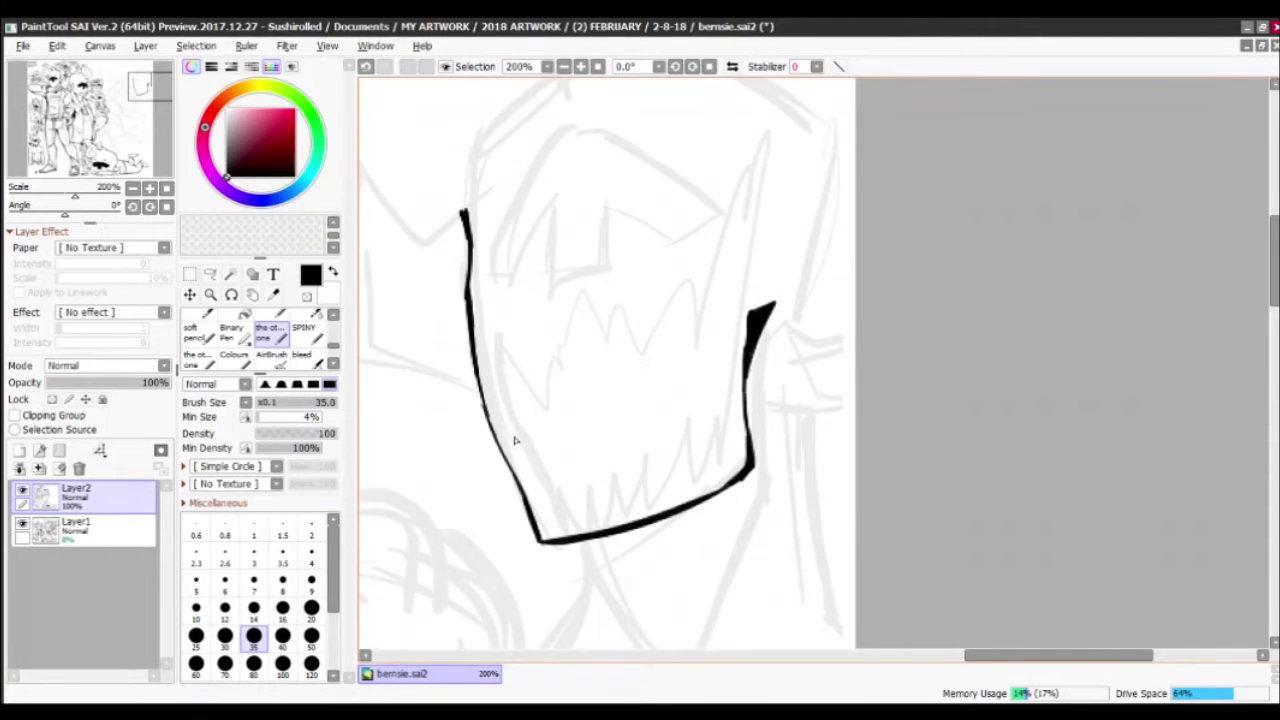
pyautogui.moveTo(528, 450)
pyautogui.mouseDown()
pyautogui.moveTo(524, 390)
pyautogui.moveTo(545, 390)
pyautogui.moveTo(568, 345)
pyautogui.moveTo(613, 352)
pyautogui.moveTo(707, 296)
pyautogui.moveTo(756, 162)
pyautogui.moveTo(716, 468)
pyautogui.moveTo(681, 437)
pyautogui.moveTo(615, 512)
pyautogui.moveTo(561, 498)
pyautogui.moveTo(551, 514)
pyautogui.moveTo(533, 462)
pyautogui.mouseUp()
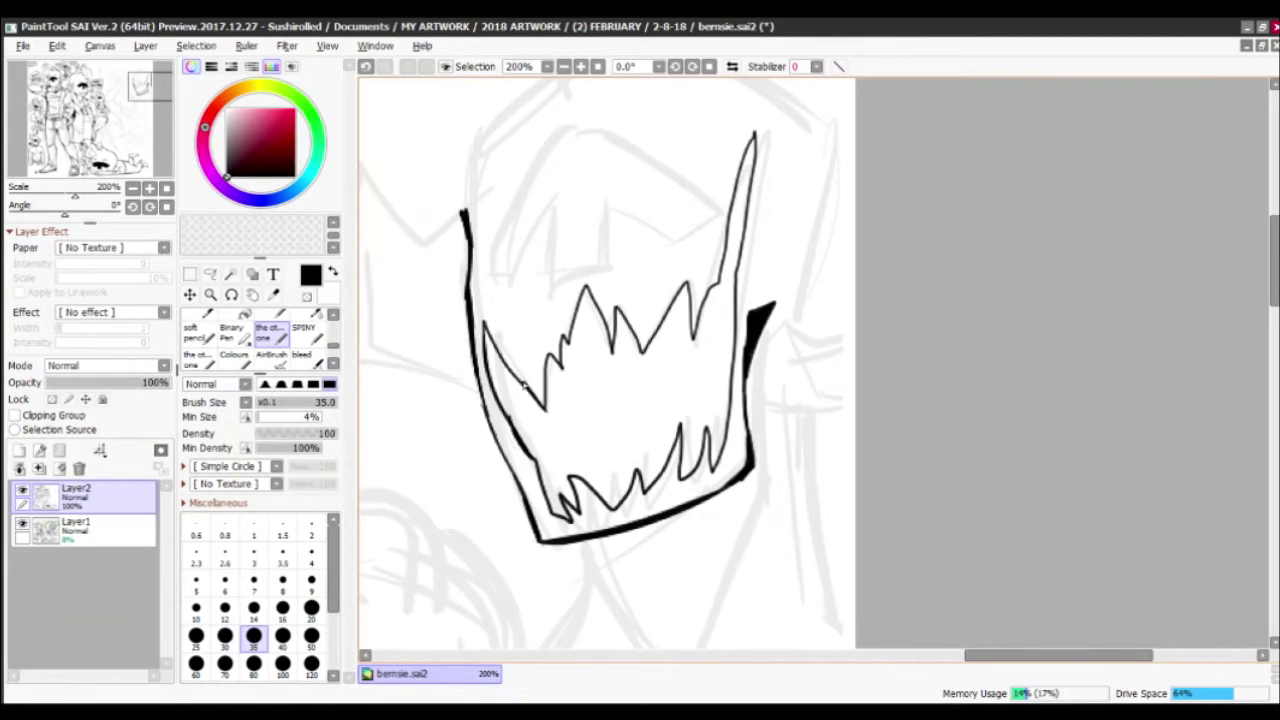
pyautogui.moveTo(522, 386); pyautogui.dragTo(480, 300)
pyautogui.moveTo(600, 300); pyautogui.dragTo(580, 405)
pyautogui.press('-')
pyautogui.moveTo(734, 240); pyautogui.dragTo(716, 436)
pyautogui.press('-')
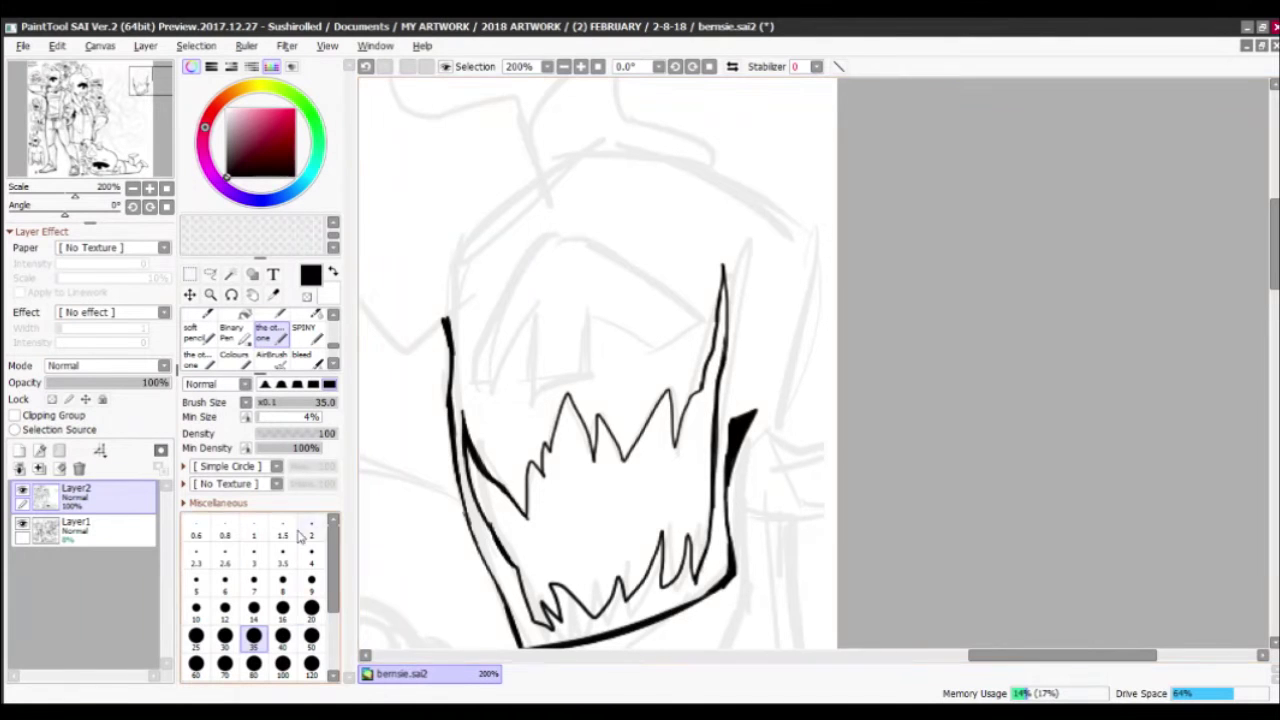
# Set the brush size to 20 and thicken the edges of the upper and lower teeth in the large grin
pyautogui.click(311, 607)
pyautogui.moveTo(569, 472); pyautogui.dragTo(584, 497)
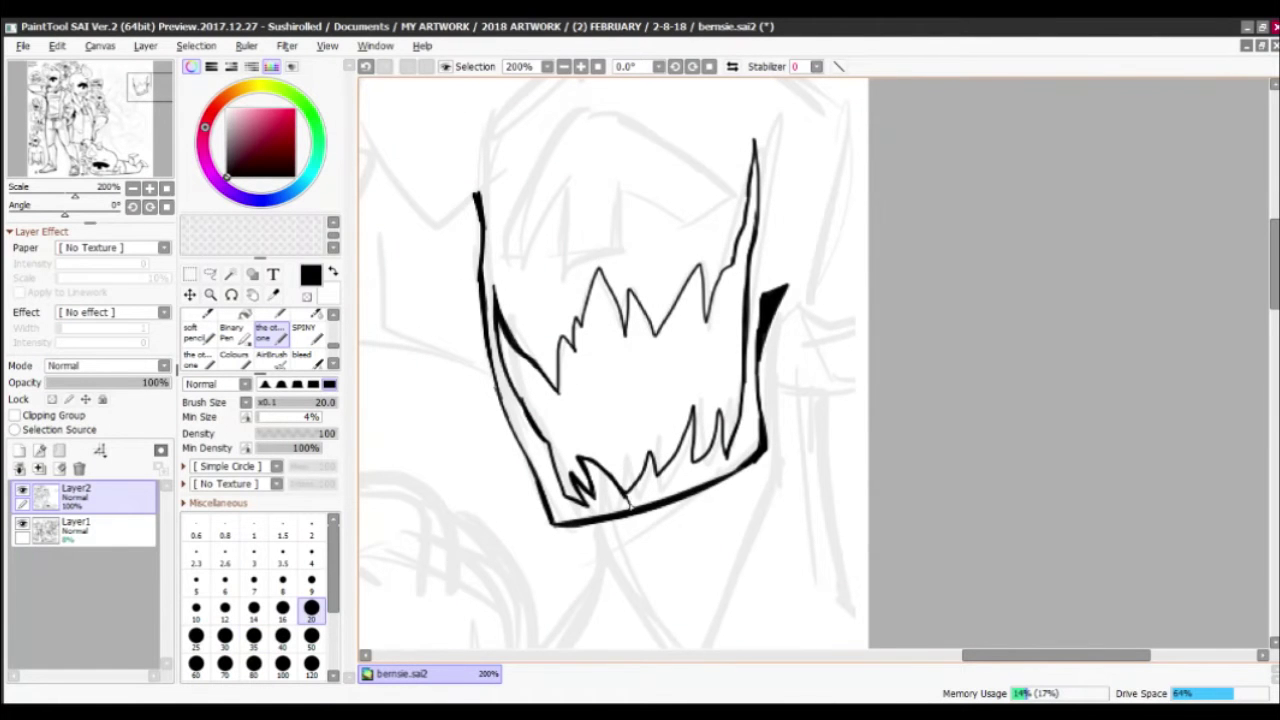
pyautogui.moveTo(648, 453); pyautogui.dragTo(671, 460)
pyautogui.moveTo(555, 456); pyautogui.dragTo(577, 551)
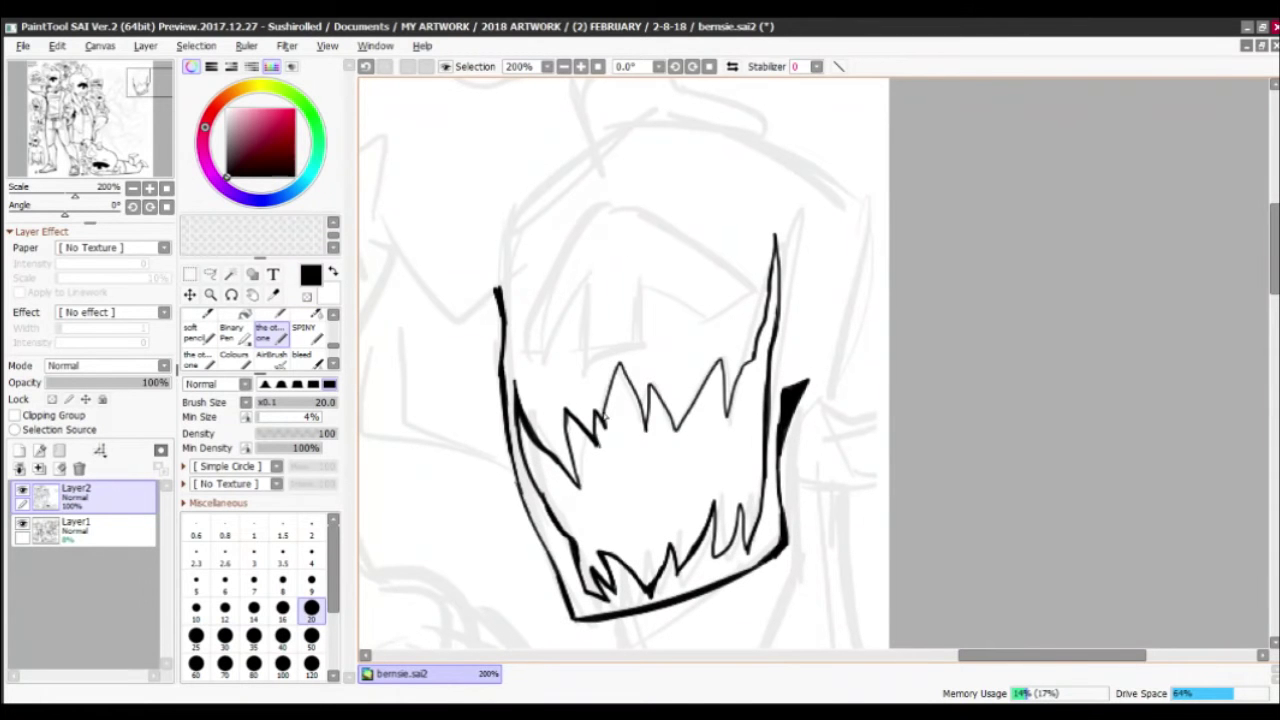
pyautogui.moveTo(605, 415)
pyautogui.mouseDown()
pyautogui.moveTo(633, 387)
pyautogui.moveTo(649, 423)
pyautogui.moveTo(691, 415)
pyautogui.moveTo(720, 360)
pyautogui.moveTo(755, 407)
pyautogui.moveTo(750, 362)
pyautogui.mouseUp()
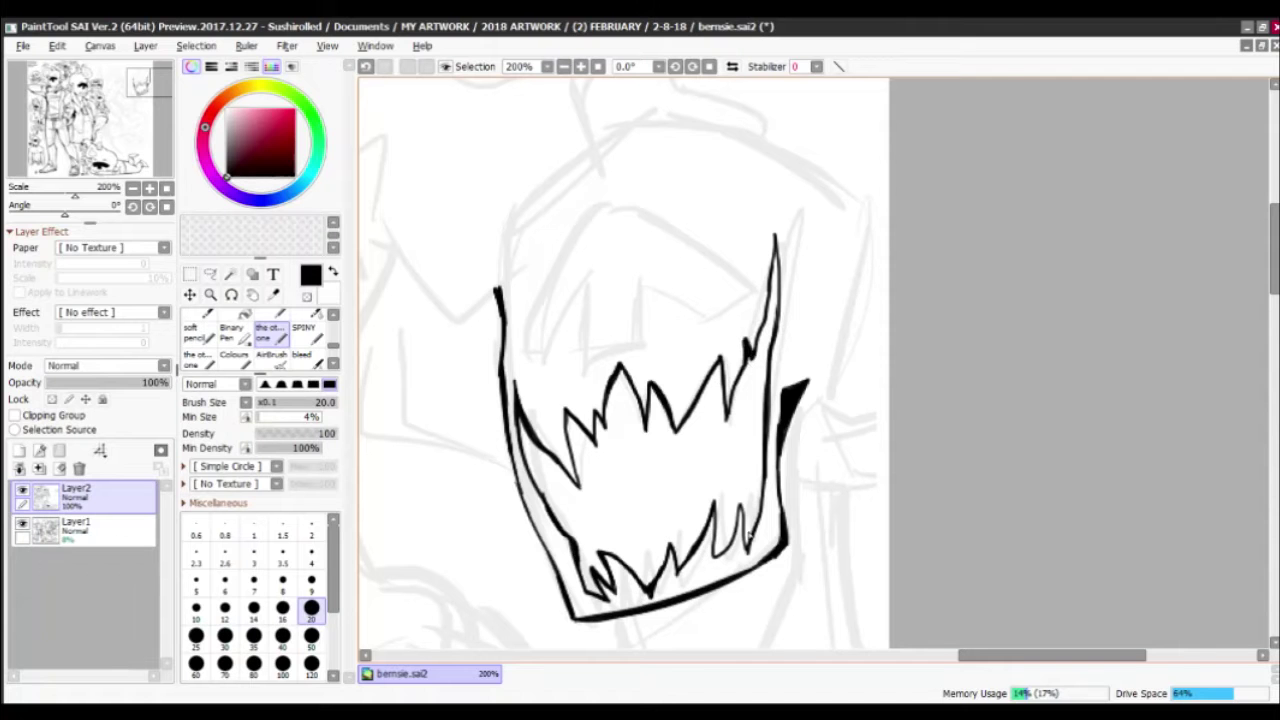
# Ink the outline of the large notched eye above the grin and a thick accent at the grin's upper right corner
pyautogui.scroll(-5, 643, 328)
pyautogui.scroll(6, 608, 337)
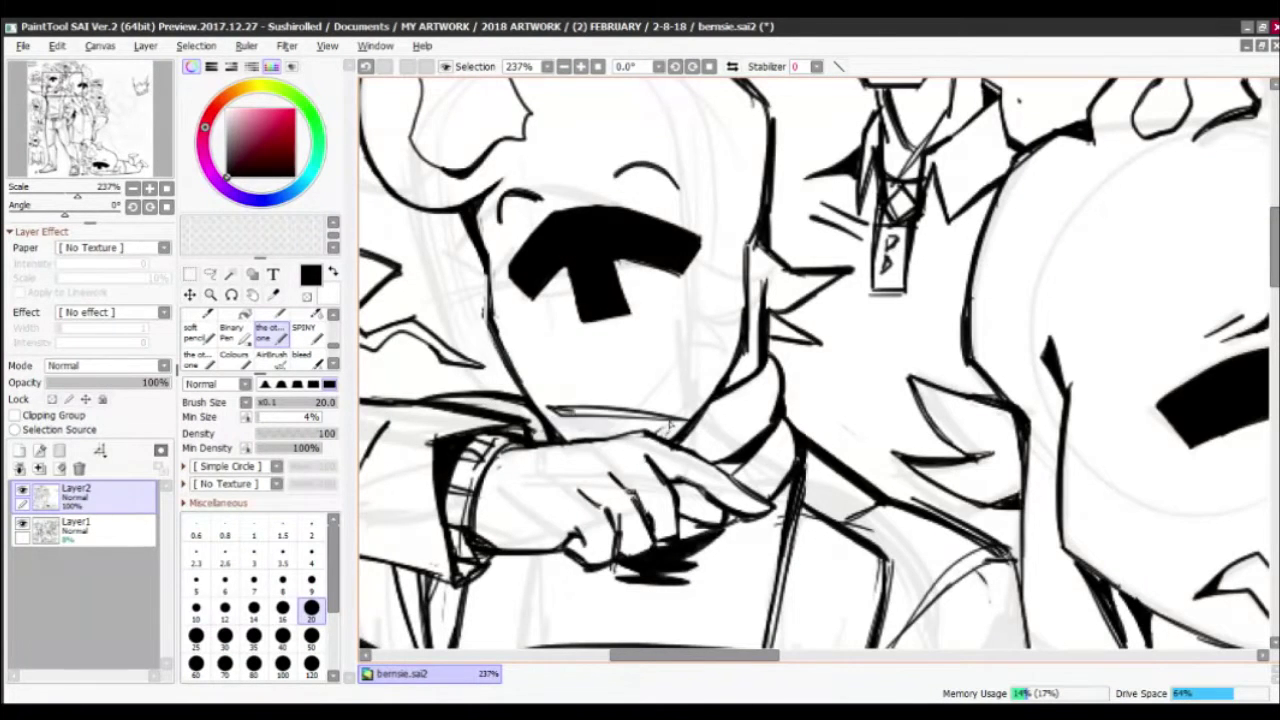
pyautogui.scroll(-5, 810, 365)
pyautogui.scroll(5, 768, 205)
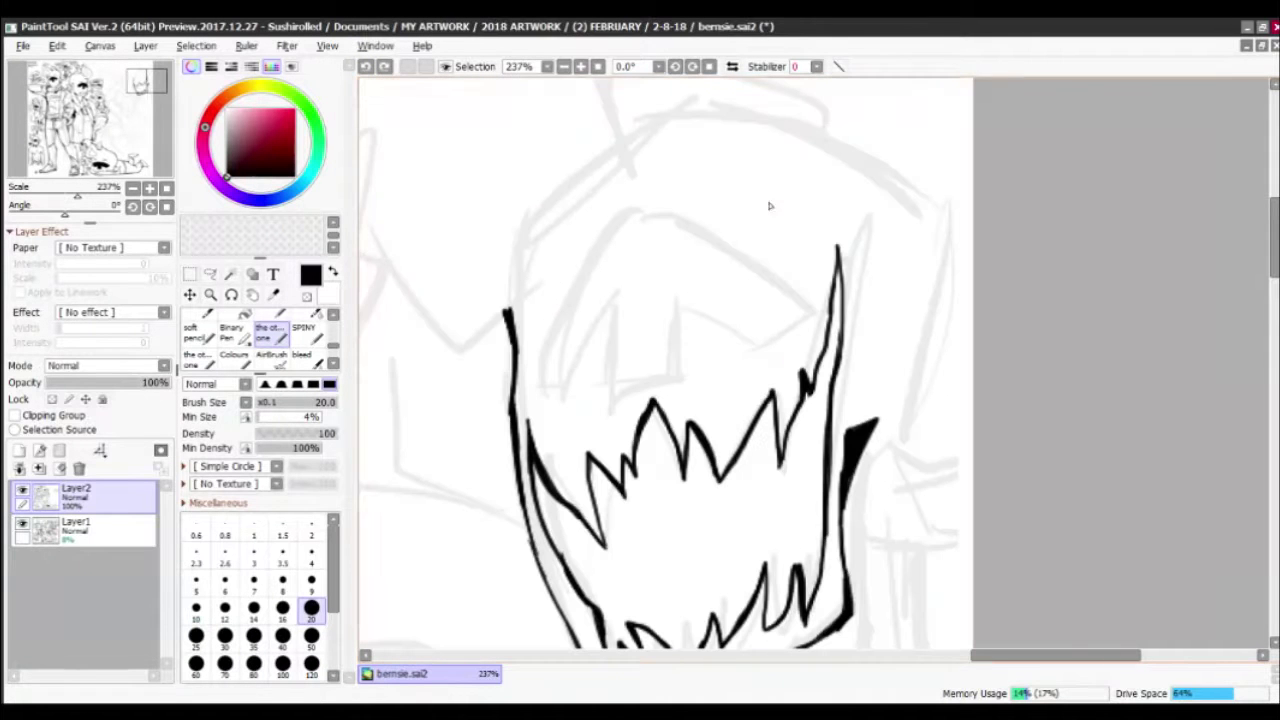
pyautogui.moveTo(610, 402)
pyautogui.mouseDown()
pyautogui.moveTo(542, 396)
pyautogui.moveTo(636, 212)
pyautogui.moveTo(787, 295)
pyautogui.moveTo(754, 362)
pyautogui.moveTo(681, 303)
pyautogui.moveTo(672, 381)
pyautogui.moveTo(615, 397)
pyautogui.moveTo(680, 380)
pyautogui.moveTo(680, 302)
pyautogui.moveTo(676, 316)
pyautogui.moveTo(716, 318)
pyautogui.mouseUp()
pyautogui.moveTo(832, 284)
pyautogui.mouseDown()
pyautogui.moveTo(826, 238)
pyautogui.moveTo(832, 276)
pyautogui.mouseUp()
pyautogui.press('e')
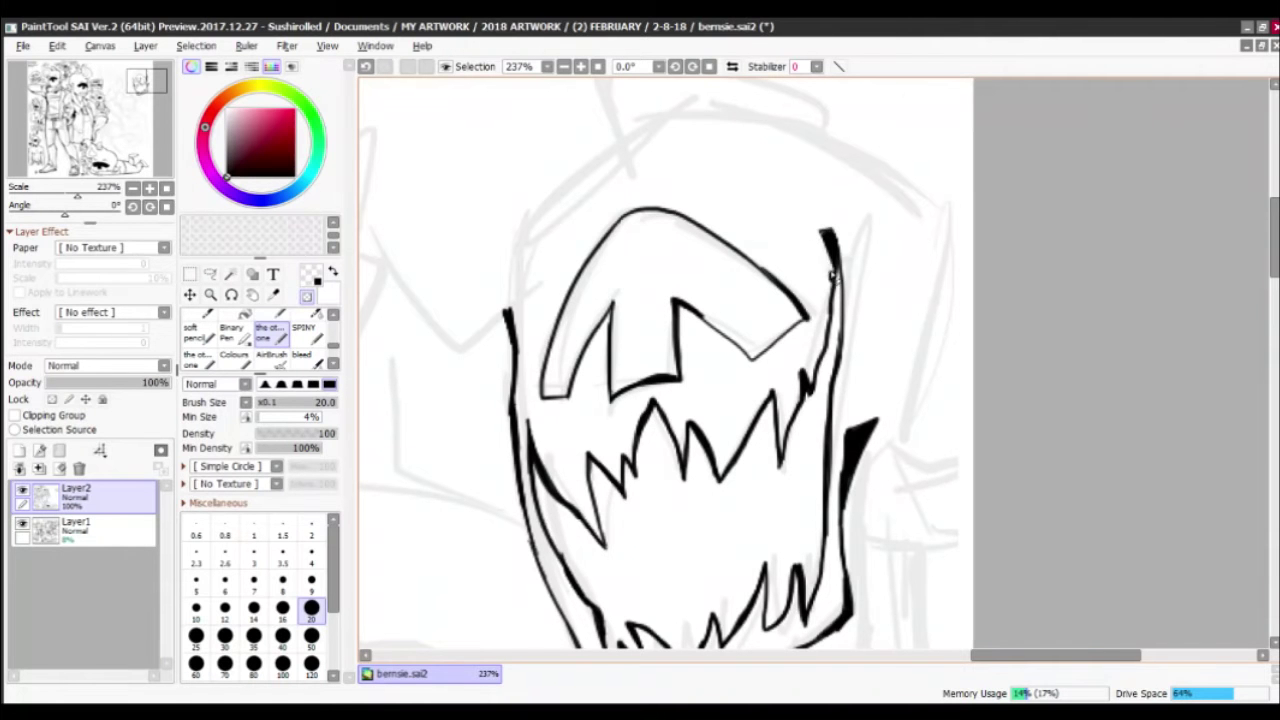
# Select the inside of the large head's eye outline with the Magic Wand and fill it with black
pyautogui.press('w')
pyautogui.click(703, 297)
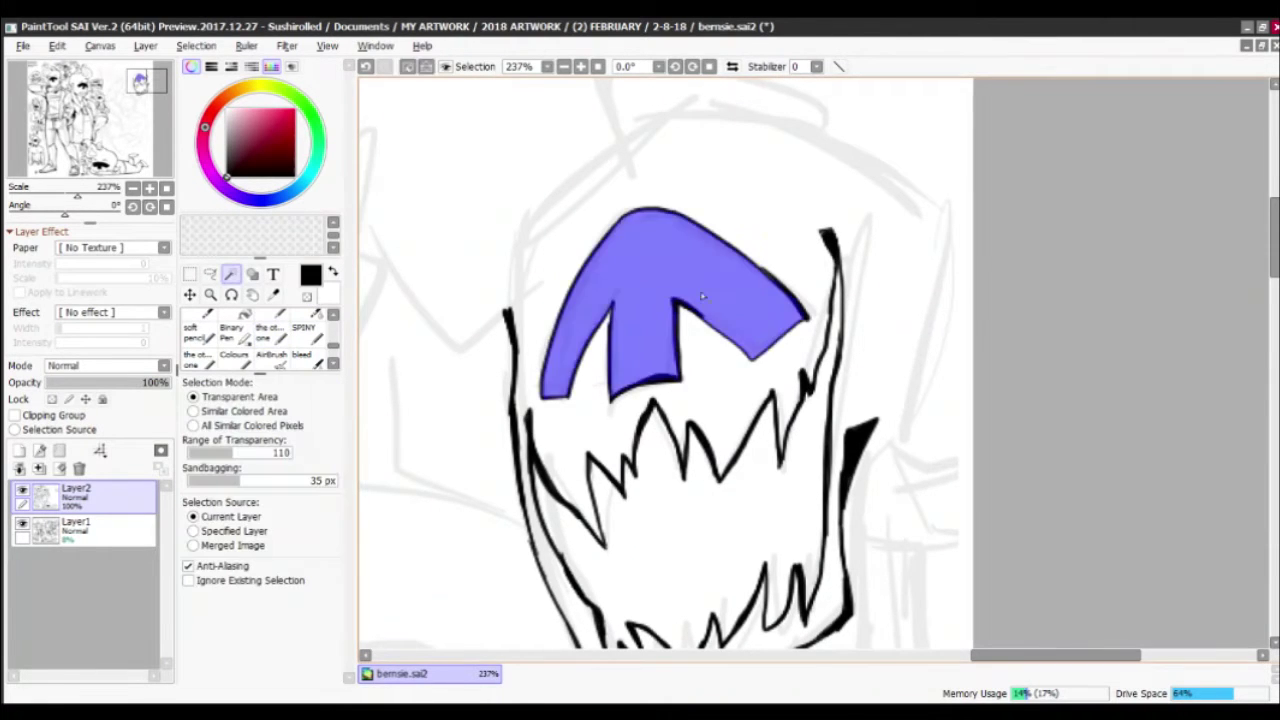
pyautogui.hotkey('ctrl', 'f')
pyautogui.press('b')
# Ink the outer outline of the large head's left flaming horn down to the cheek, with a thick accent on the brow
pyautogui.scroll(-3, 703, 297)
pyautogui.scroll(1, 619, 414)
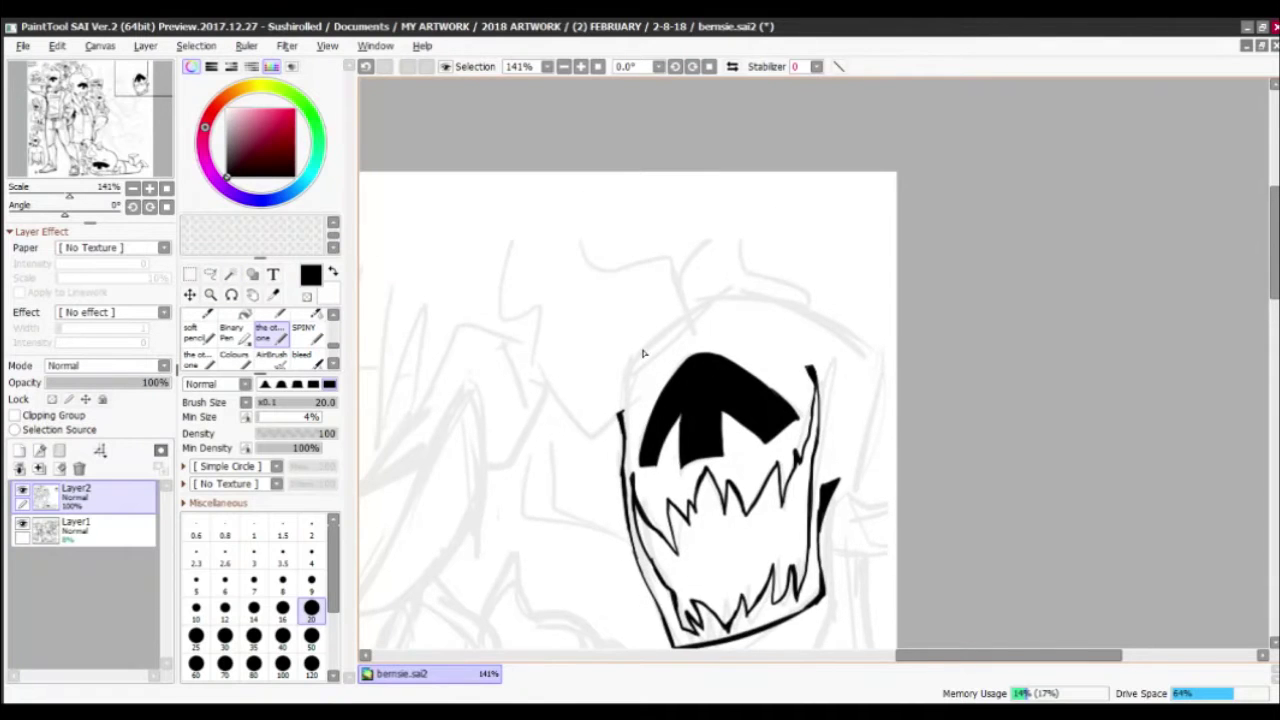
pyautogui.scroll(2, 643, 352)
pyautogui.moveTo(622, 408)
pyautogui.mouseDown()
pyautogui.moveTo(511, 360)
pyautogui.moveTo(490, 95)
pyautogui.moveTo(697, 190)
pyautogui.moveTo(783, 296)
pyautogui.mouseUp()
pyautogui.moveTo(650, 400)
pyautogui.mouseDown()
pyautogui.moveTo(544, 430)
pyautogui.moveTo(595, 440)
pyautogui.mouseUp()
pyautogui.moveTo(485, 317); pyautogui.dragTo(548, 397)
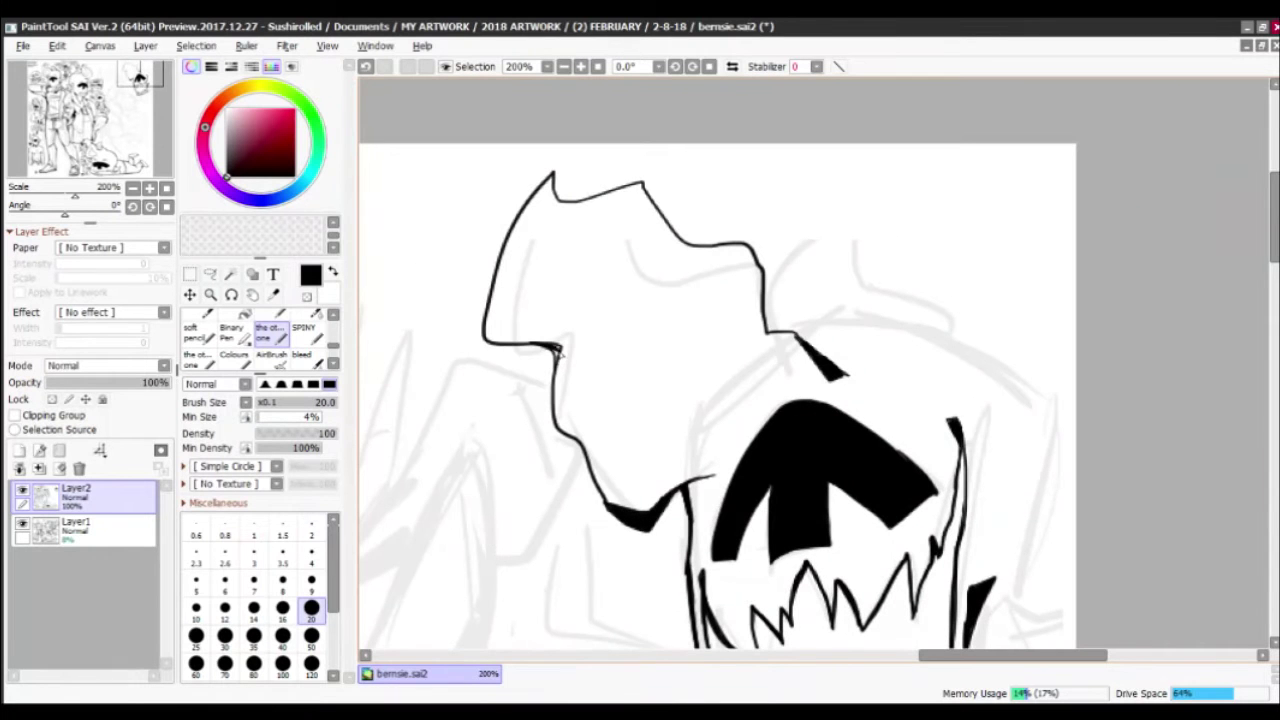
# Set the brush size to 16 and ink the loose flame shapes around the left horn, undoing the last stray stroke
pyautogui.click(282, 607)
pyautogui.moveTo(480, 345); pyautogui.dragTo(600, 380)
pyautogui.moveTo(572, 360)
pyautogui.mouseDown()
pyautogui.moveTo(552, 326)
pyautogui.moveTo(592, 325)
pyautogui.moveTo(572, 366)
pyautogui.moveTo(583, 228)
pyautogui.mouseUp()
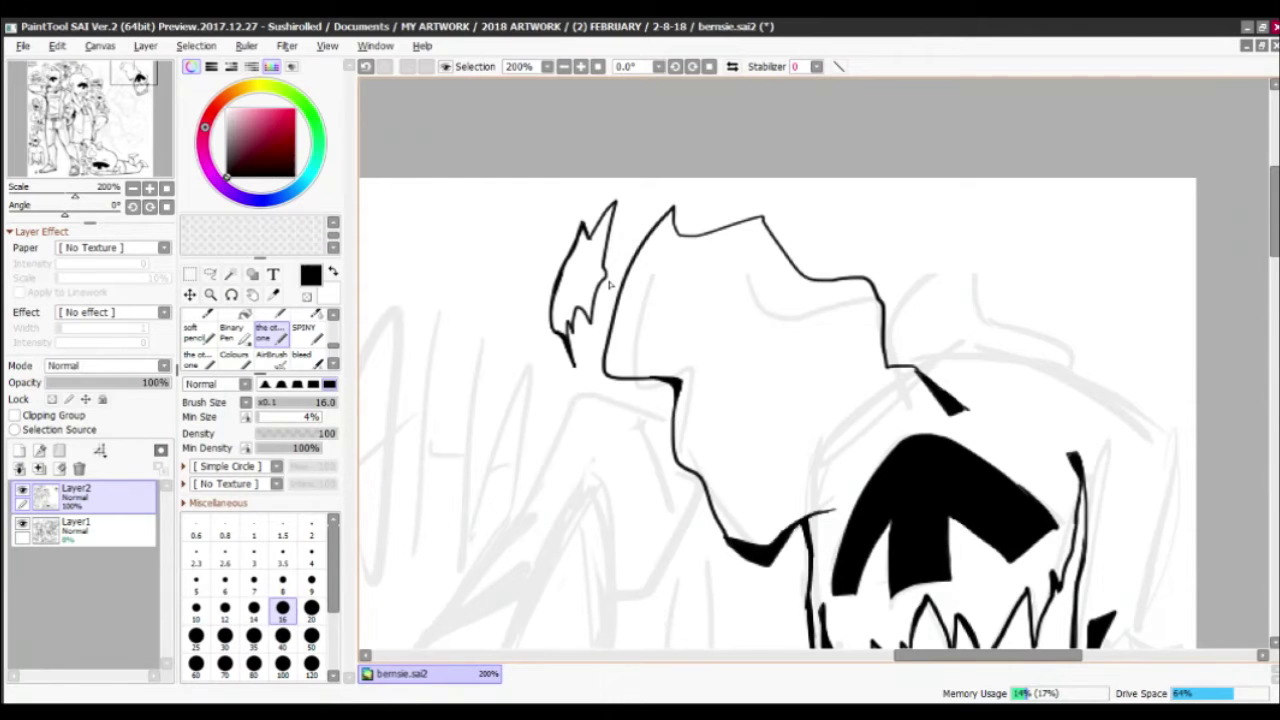
pyautogui.moveTo(648, 437)
pyautogui.mouseDown()
pyautogui.moveTo(620, 425)
pyautogui.moveTo(656, 442)
pyautogui.moveTo(539, 441)
pyautogui.mouseUp()
pyautogui.moveTo(698, 270)
pyautogui.mouseDown()
pyautogui.moveTo(658, 235)
pyautogui.moveTo(692, 264)
pyautogui.moveTo(655, 213)
pyautogui.mouseUp()
pyautogui.moveTo(548, 214)
pyautogui.mouseDown()
pyautogui.moveTo(582, 187)
pyautogui.moveTo(578, 208)
pyautogui.moveTo(614, 195)
pyautogui.mouseUp()
pyautogui.hotkey('ctrl', 'z')
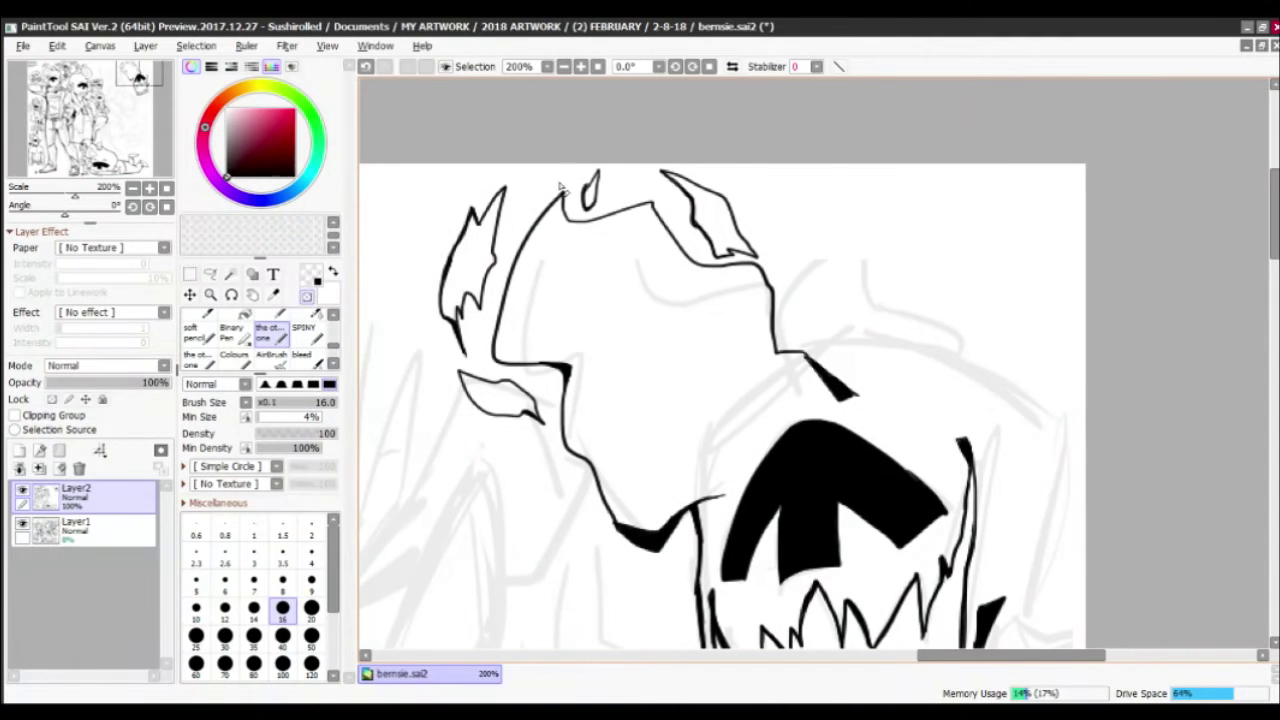
# Ink the jagged inner flame contour inside the large head's left horn
pyautogui.press('-')
pyautogui.moveTo(503, 192); pyautogui.dragTo(505, 229)
pyautogui.moveTo(581, 315); pyautogui.dragTo(500, 205)
pyautogui.moveTo(650, 345)
pyautogui.mouseDown()
pyautogui.moveTo(544, 344)
pyautogui.moveTo(521, 226)
pyautogui.moveTo(530, 158)
pyautogui.moveTo(650, 236)
pyautogui.moveTo(675, 336)
pyautogui.moveTo(607, 337)
pyautogui.moveTo(570, 396)
pyautogui.moveTo(530, 312)
pyautogui.mouseUp()
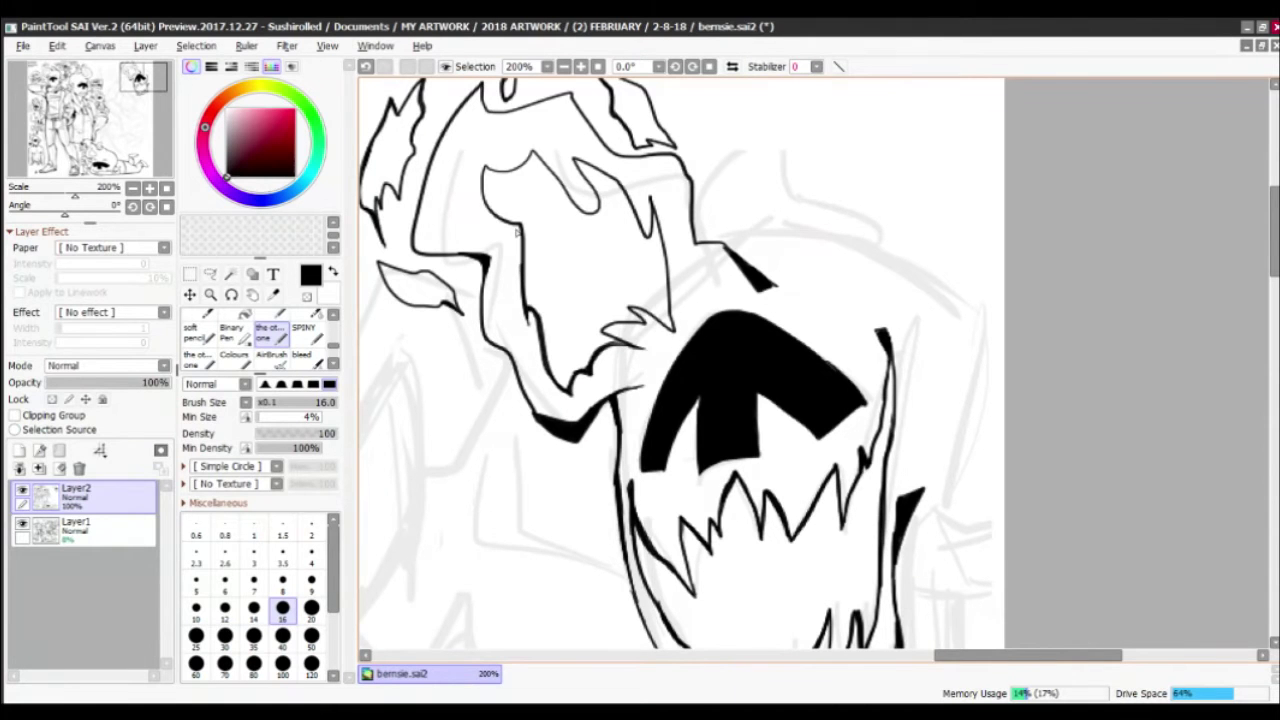
# Thicken the inner flame contour of the left horn and add a heavy black accent at its lower right spikes
pyautogui.moveTo(517, 232)
pyautogui.mouseDown()
pyautogui.moveTo(484, 163)
pyautogui.moveTo(539, 248)
pyautogui.mouseUp()
pyautogui.moveTo(655, 295); pyautogui.dragTo(617, 233)
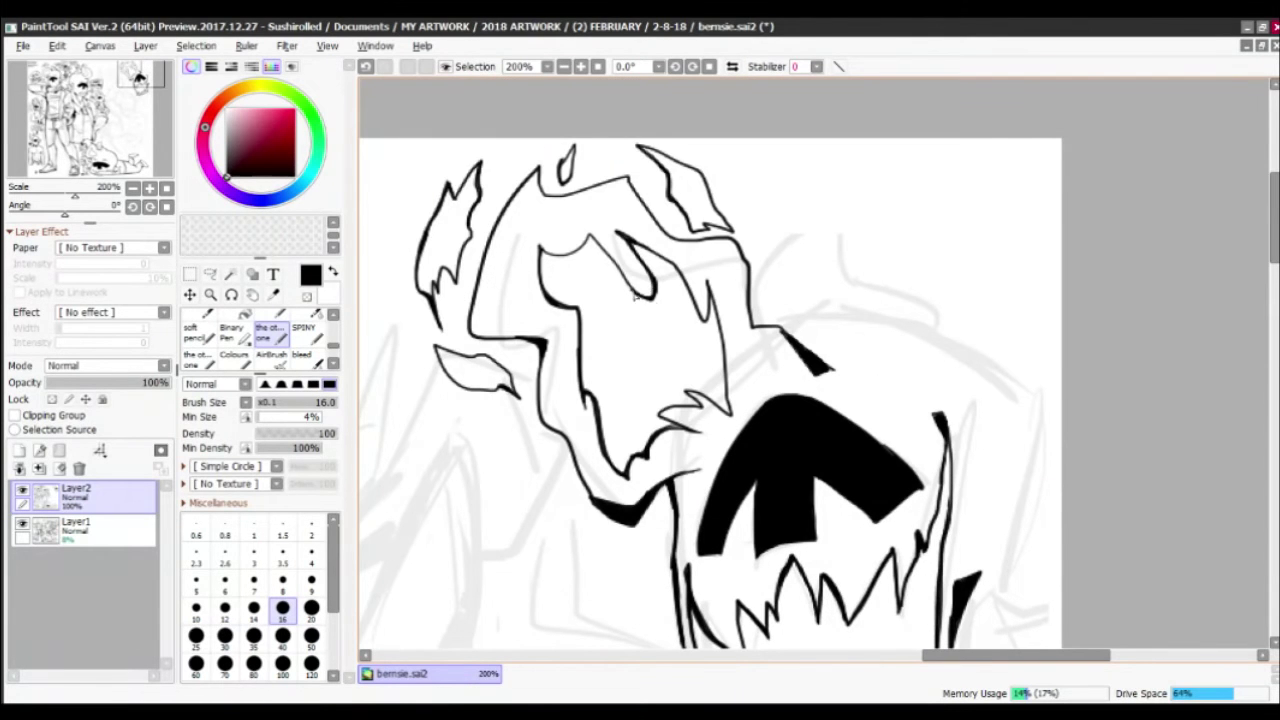
pyautogui.moveTo(634, 294); pyautogui.dragTo(576, 255)
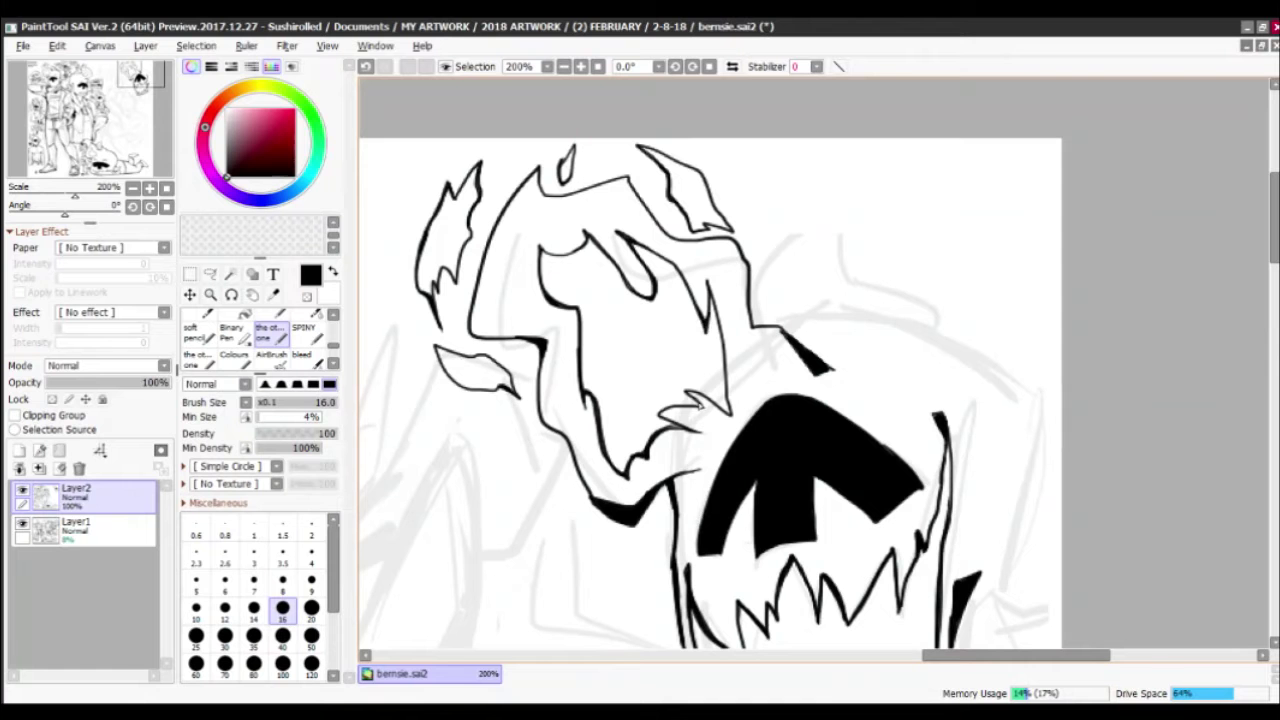
pyautogui.moveTo(658, 378)
pyautogui.mouseDown()
pyautogui.moveTo(710, 408)
pyautogui.moveTo(704, 388)
pyautogui.mouseUp()
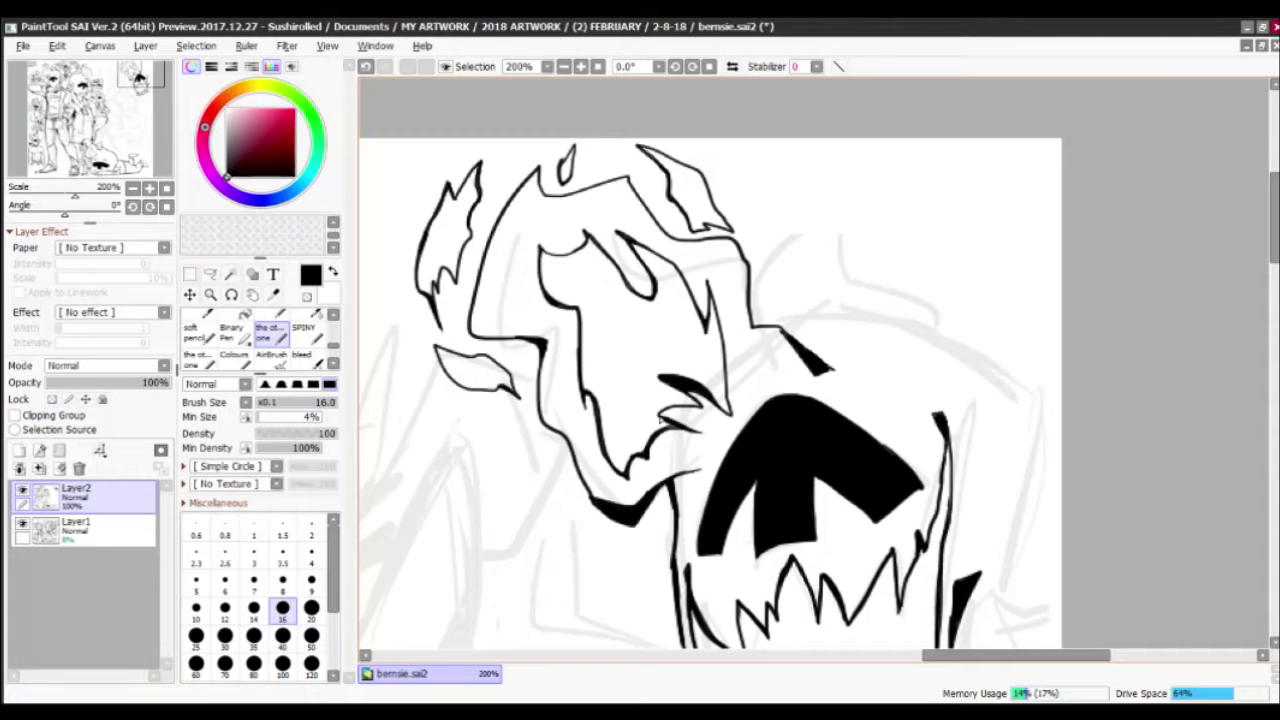
pyautogui.scroll(-10, 728, 204)
pyautogui.scroll(9, 728, 204)
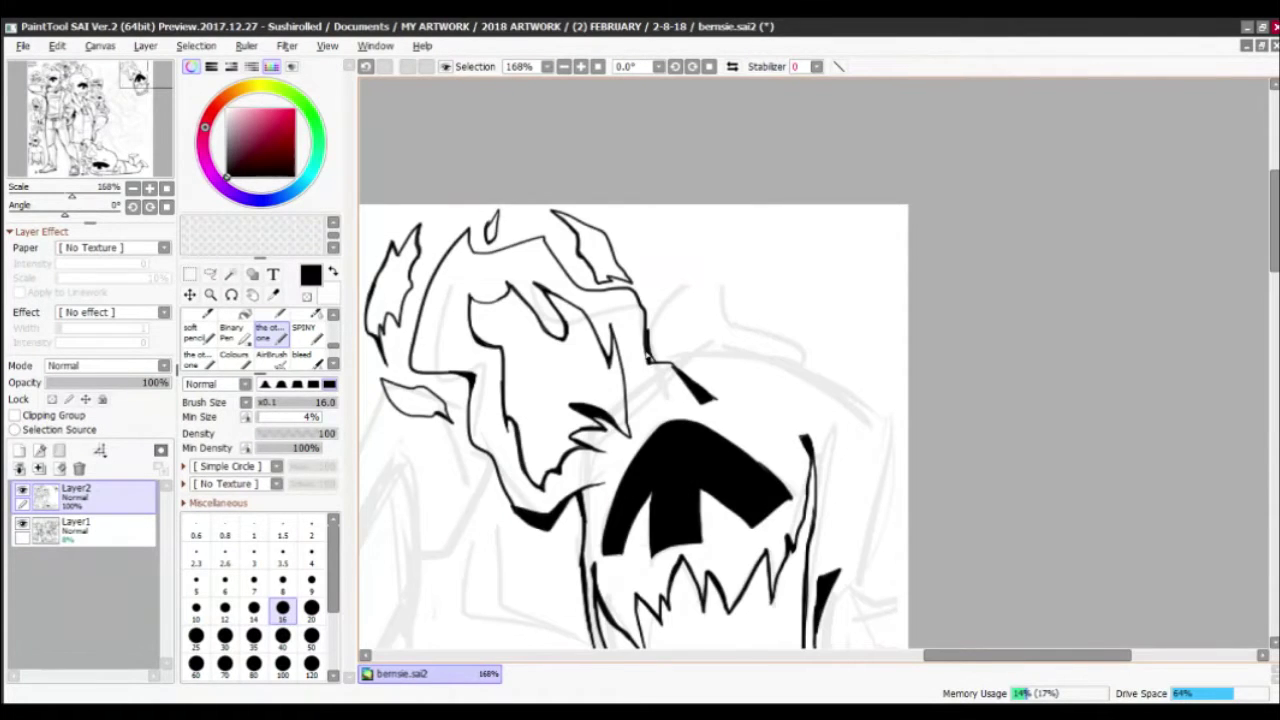
# Ink the right flaming horn with its loose flames and inner flame shape
pyautogui.moveTo(659, 363); pyautogui.dragTo(652, 245)
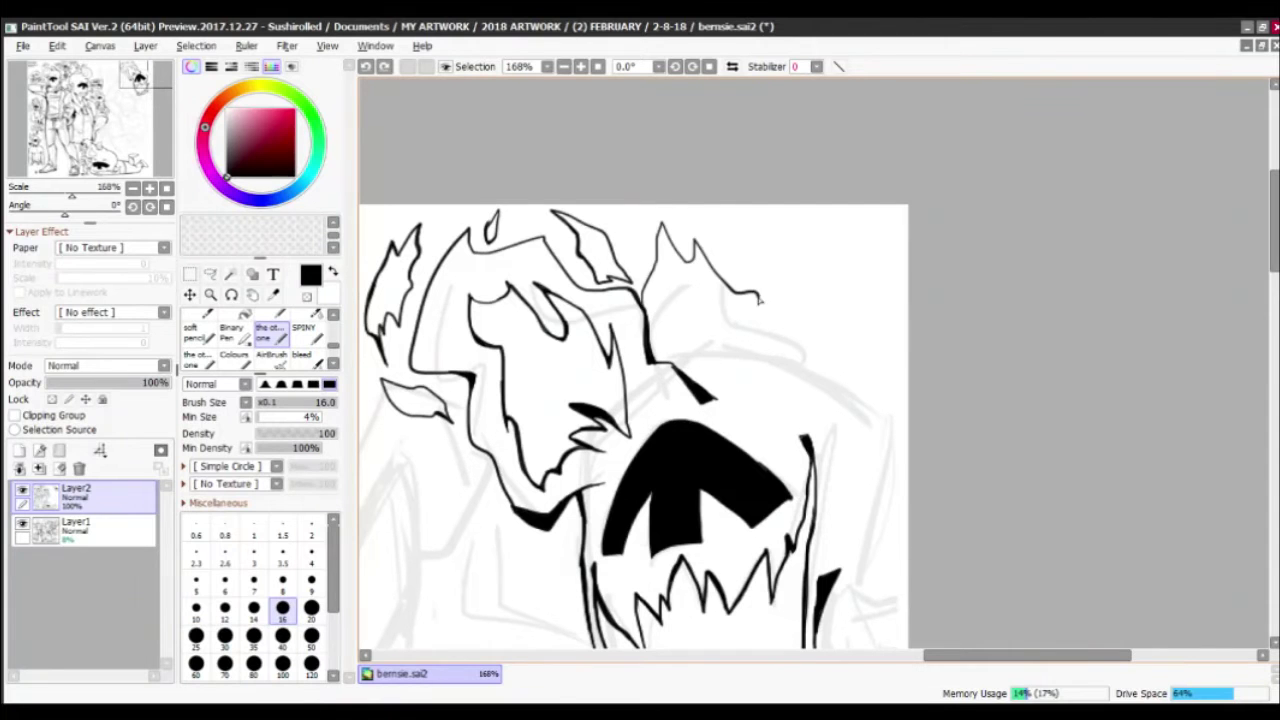
pyautogui.moveTo(645, 302)
pyautogui.mouseDown()
pyautogui.moveTo(797, 348)
pyautogui.moveTo(769, 355)
pyautogui.mouseUp()
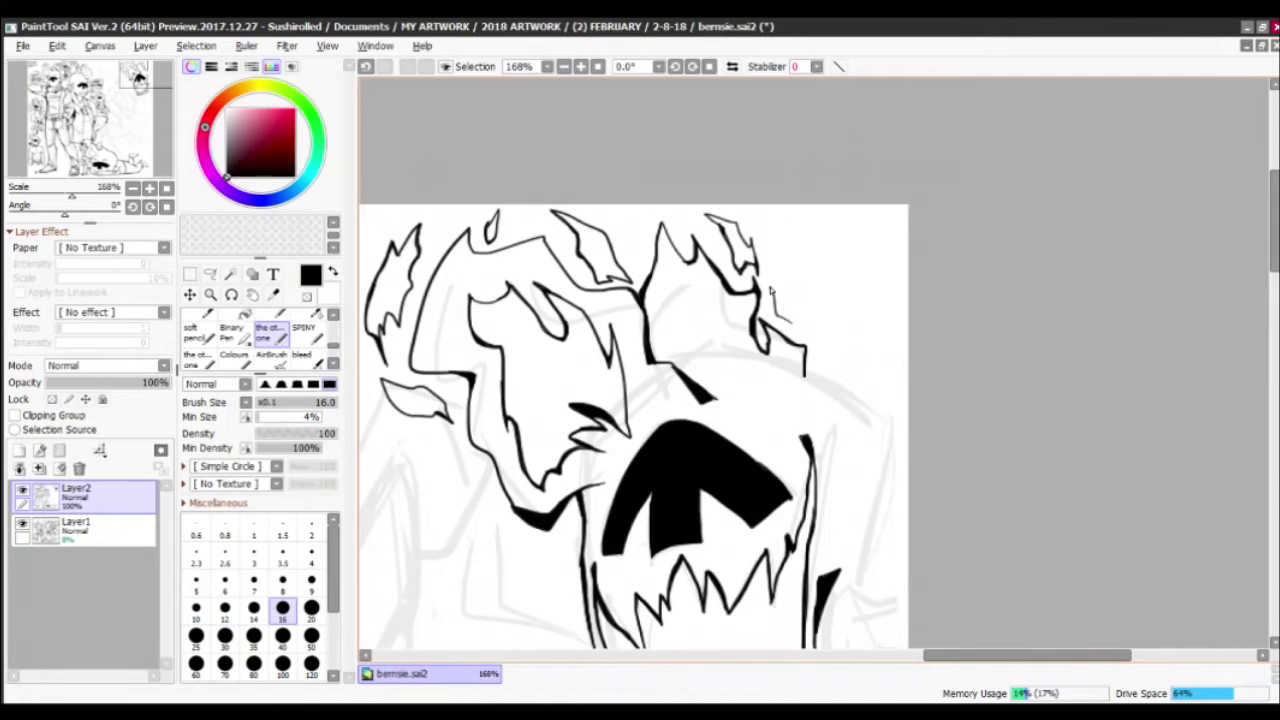
pyautogui.moveTo(770, 289); pyautogui.dragTo(792, 332)
pyautogui.moveTo(641, 226)
pyautogui.mouseDown()
pyautogui.moveTo(665, 305)
pyautogui.moveTo(722, 326)
pyautogui.mouseUp()
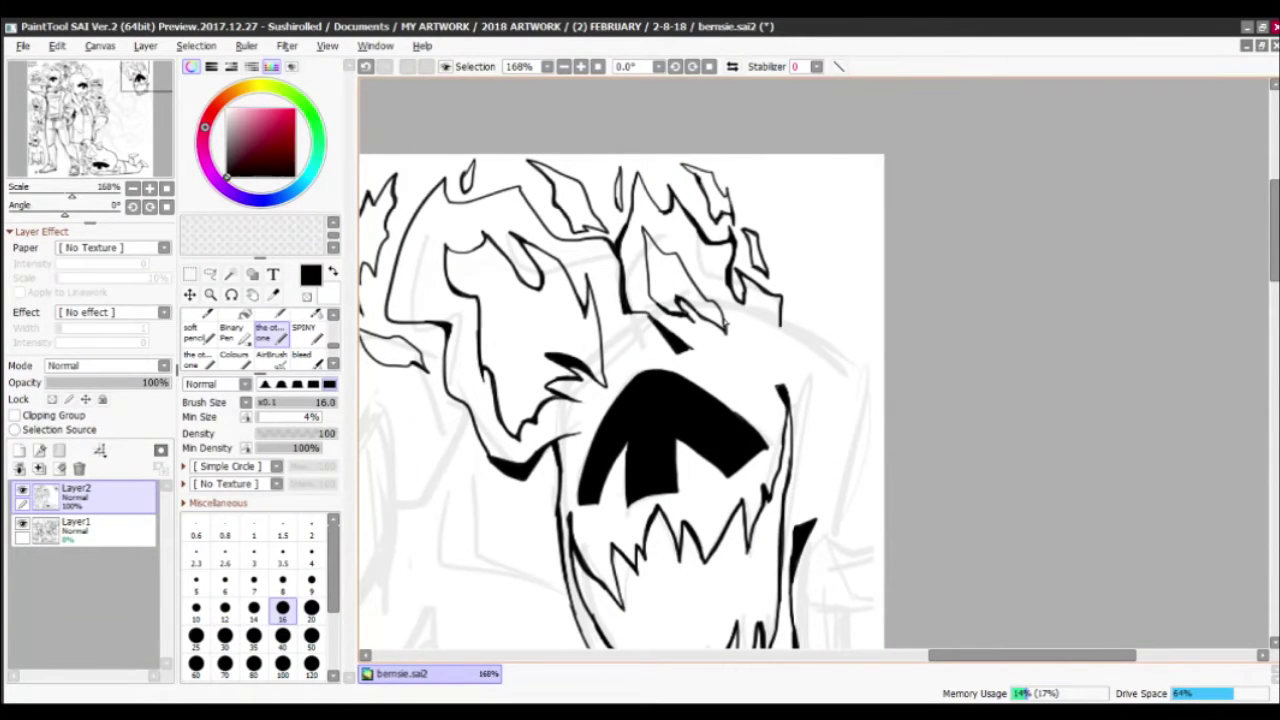
# Ink the right side of the large head from the horn base down to the jaw, extending into the back neck line
pyautogui.moveTo(777, 347)
pyautogui.mouseDown()
pyautogui.moveTo(734, 242)
pyautogui.moveTo(812, 262)
pyautogui.moveTo(790, 435)
pyautogui.moveTo(806, 343)
pyautogui.moveTo(820, 495)
pyautogui.mouseUp()
pyautogui.moveTo(800, 365)
pyautogui.mouseDown()
pyautogui.moveTo(827, 565)
pyautogui.moveTo(822, 530)
pyautogui.mouseUp()
pyautogui.moveTo(800, 340)
pyautogui.mouseDown()
pyautogui.moveTo(808, 407)
pyautogui.moveTo(808, 268)
pyautogui.moveTo(814, 375)
pyautogui.mouseUp()
pyautogui.press('c')
pyautogui.press('c')
pyautogui.moveTo(805, 284); pyautogui.dragTo(805, 303)
pyautogui.press('c')
pyautogui.moveTo(810, 330); pyautogui.dragTo(820, 540)
pyautogui.press('c')
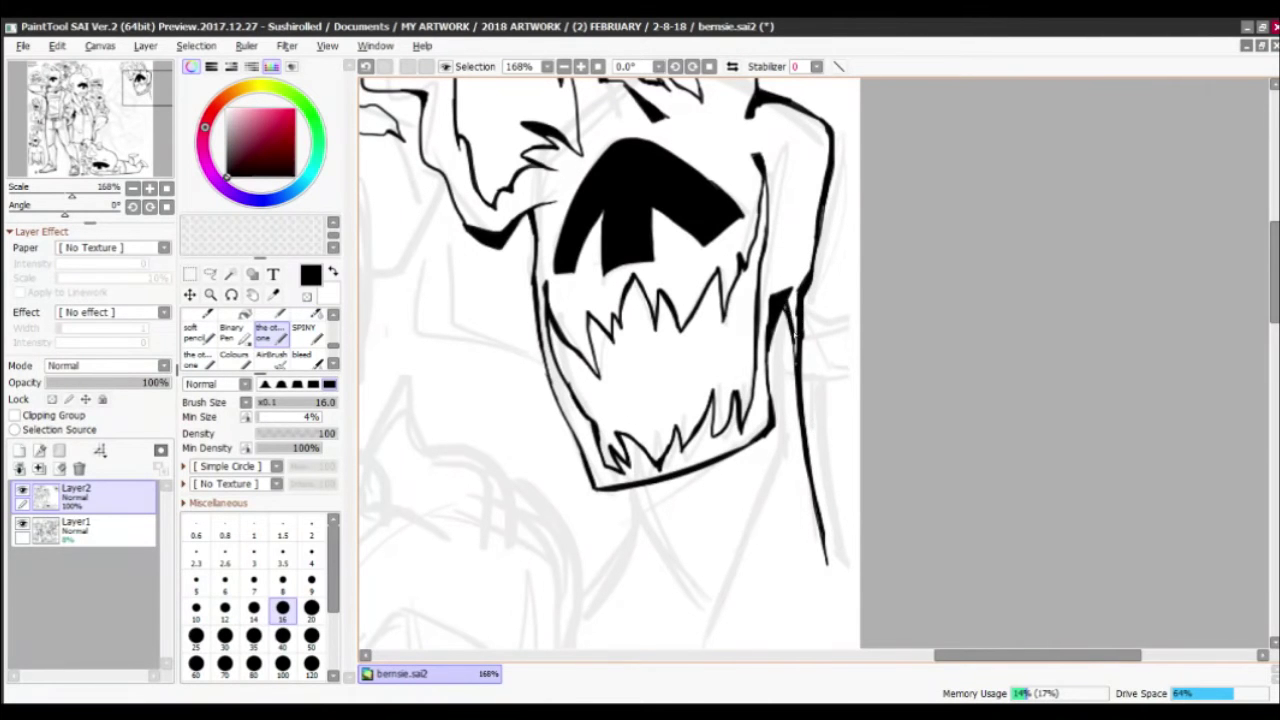
# Trim the lower end of the back neck line and ink the right throat line tapering into a small drip
pyautogui.scroll(-5, 803, 288)
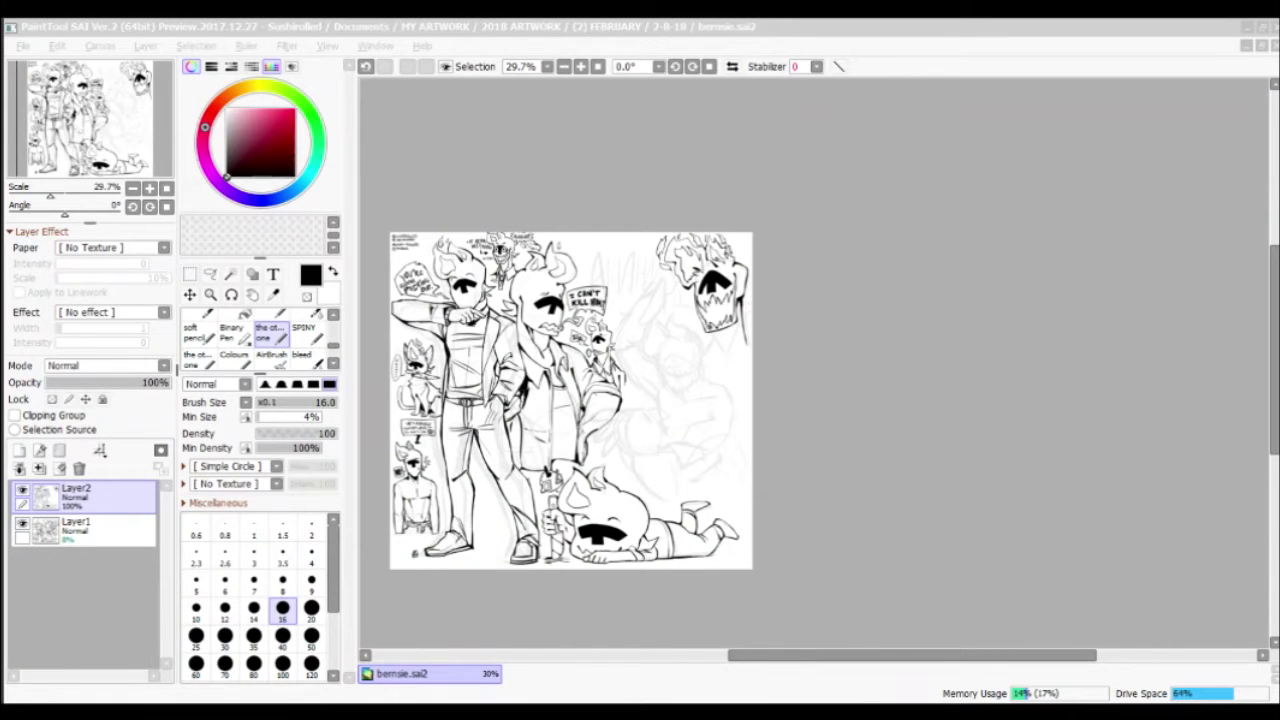
pyautogui.scroll(4, 725, 326)
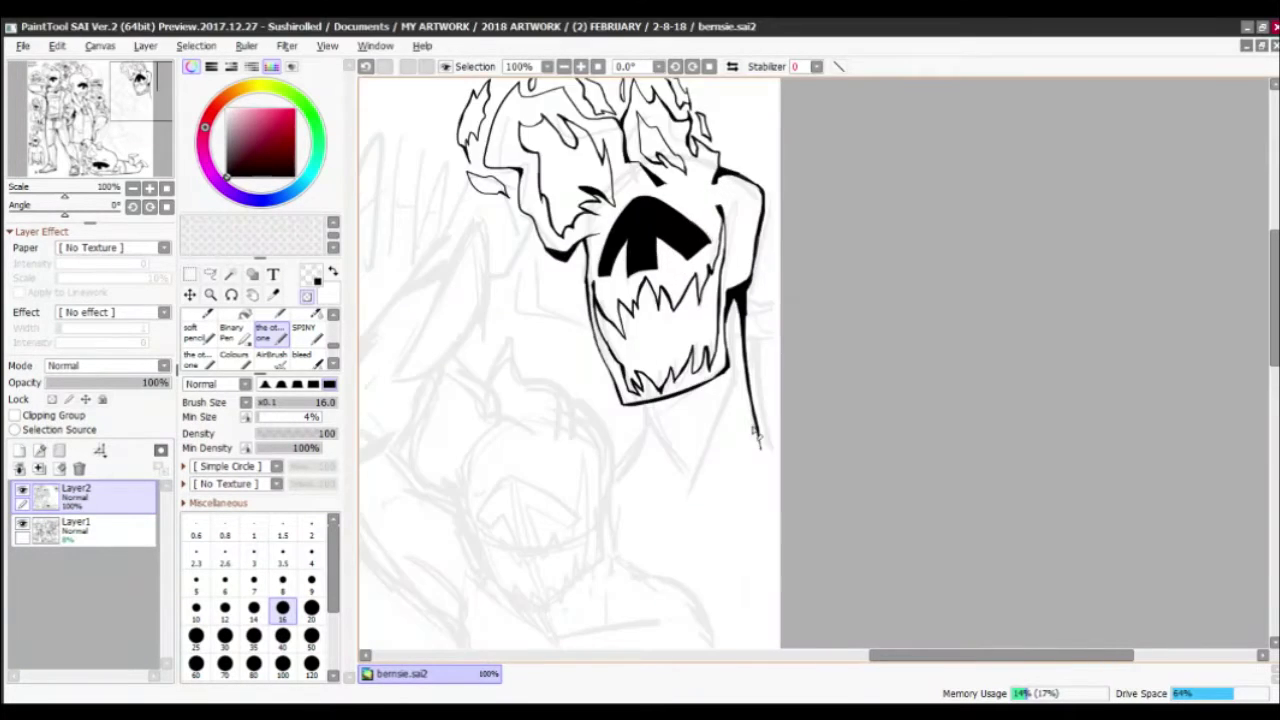
pyautogui.moveTo(722, 372)
pyautogui.mouseDown()
pyautogui.moveTo(722, 440)
pyautogui.moveTo(680, 522)
pyautogui.mouseUp()
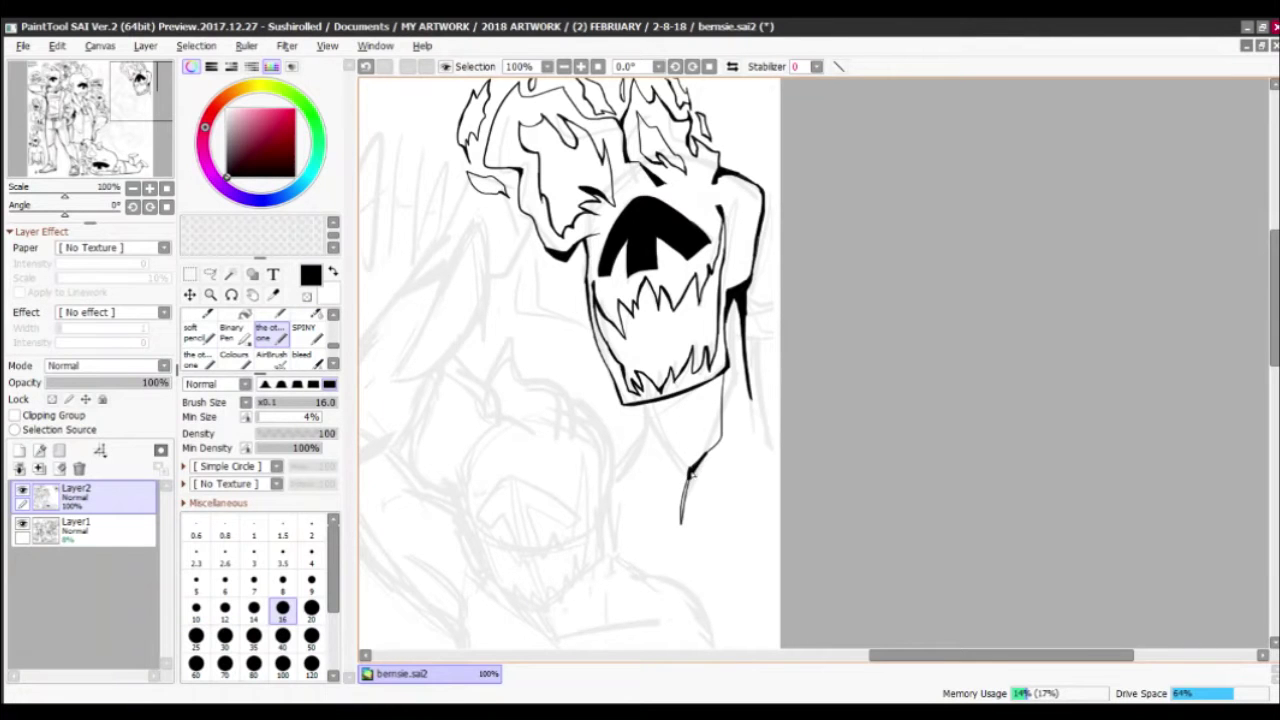
pyautogui.scroll(5, 632, 269)
pyautogui.moveTo(780, 290); pyautogui.dragTo(755, 440)
pyautogui.moveTo(785, 395); pyautogui.dragTo(752, 462)
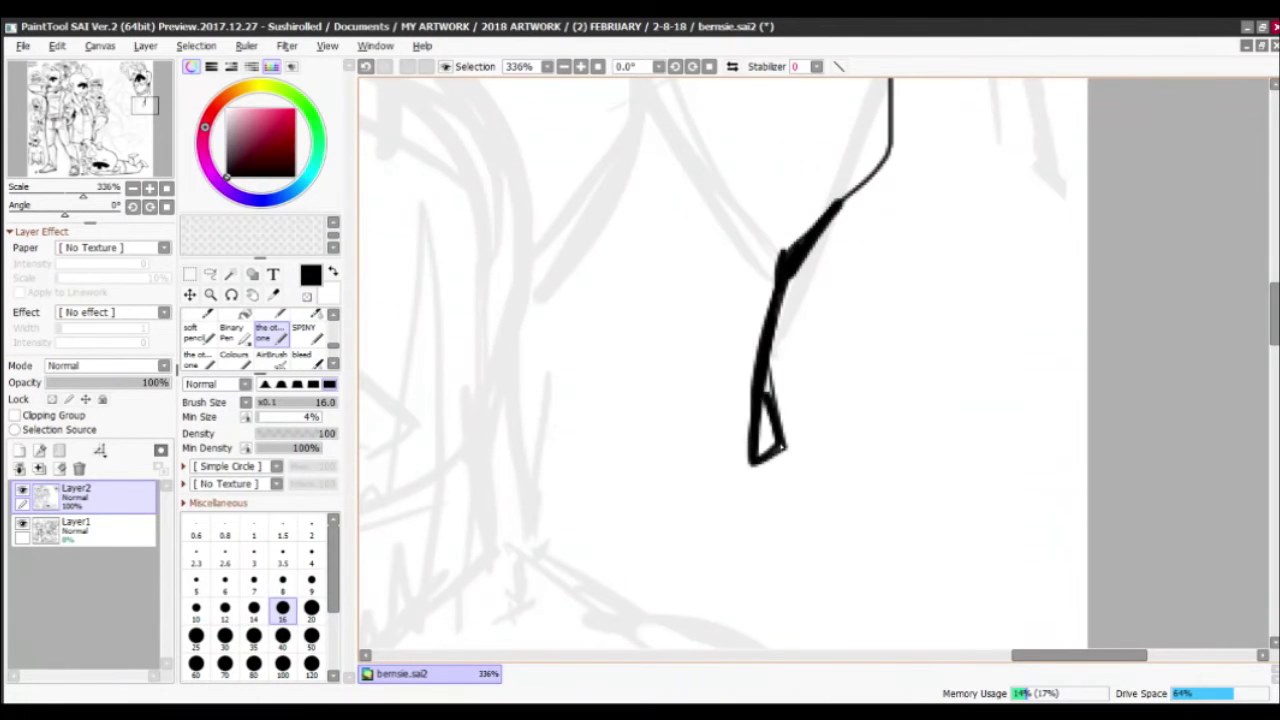
pyautogui.moveTo(772, 370)
pyautogui.mouseDown()
pyautogui.moveTo(765, 455)
pyautogui.moveTo(612, 310)
pyautogui.moveTo(636, 378)
pyautogui.mouseUp()
# Ink the left throat line from beneath the chin down to the pointed tip above the drip
pyautogui.scroll(6, 750, 460)
pyautogui.moveTo(620, 308); pyautogui.dragTo(632, 368)
pyautogui.moveTo(668, 442)
pyautogui.mouseDown()
pyautogui.moveTo(740, 506)
pyautogui.moveTo(744, 449)
pyautogui.mouseUp()
pyautogui.scroll(-5, 744, 449)
pyautogui.scroll(4, 685, 498)
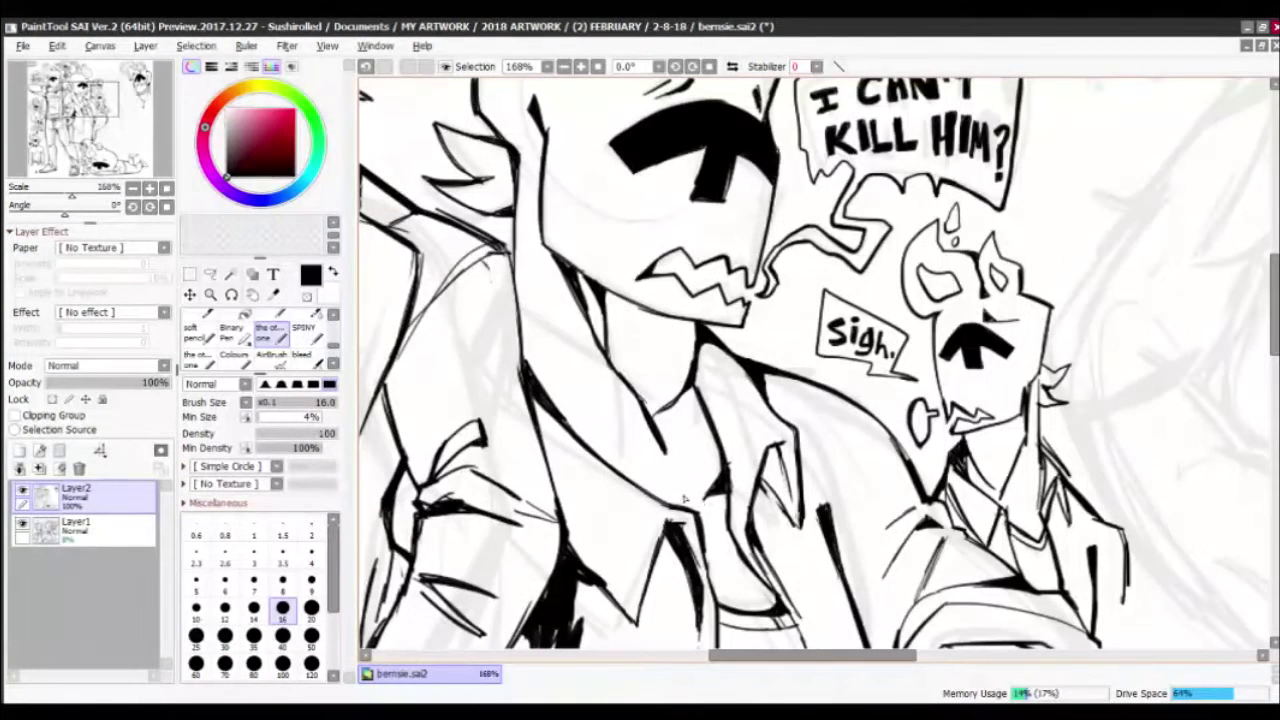
pyautogui.scroll(-5, 909, 343)
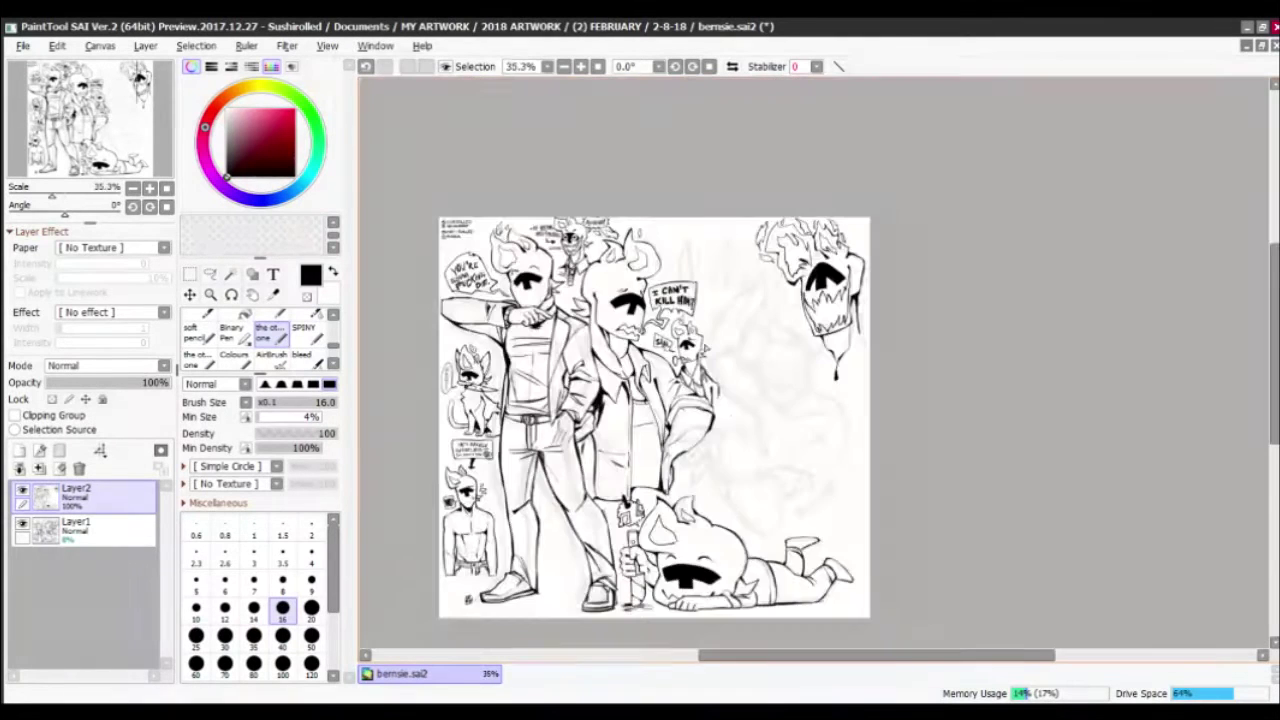
# Ink the spiky ear tufts behind the large head's jaw, running to the canvas edge
pyautogui.scroll(4, 909, 343)
pyautogui.moveTo(909, 343); pyautogui.dragTo(709, 400)
pyautogui.moveTo(748, 303); pyautogui.dragTo(801, 315)
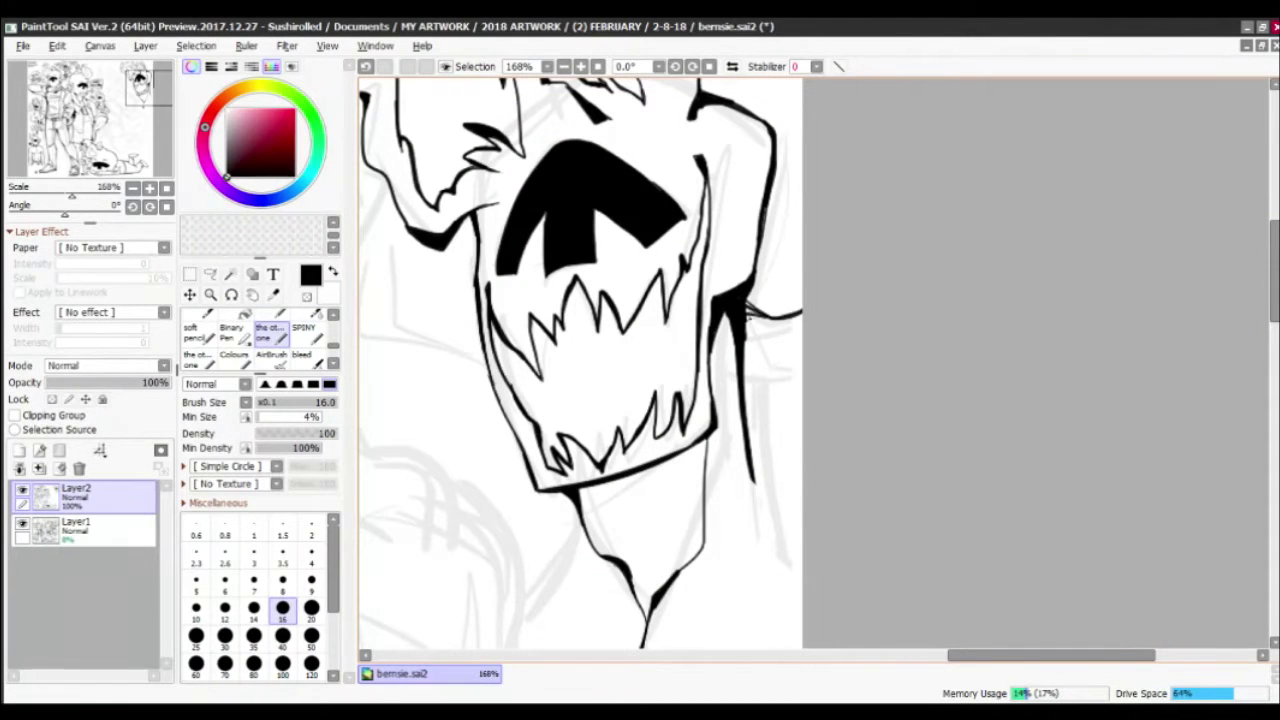
pyautogui.moveTo(797, 382); pyautogui.dragTo(745, 404)
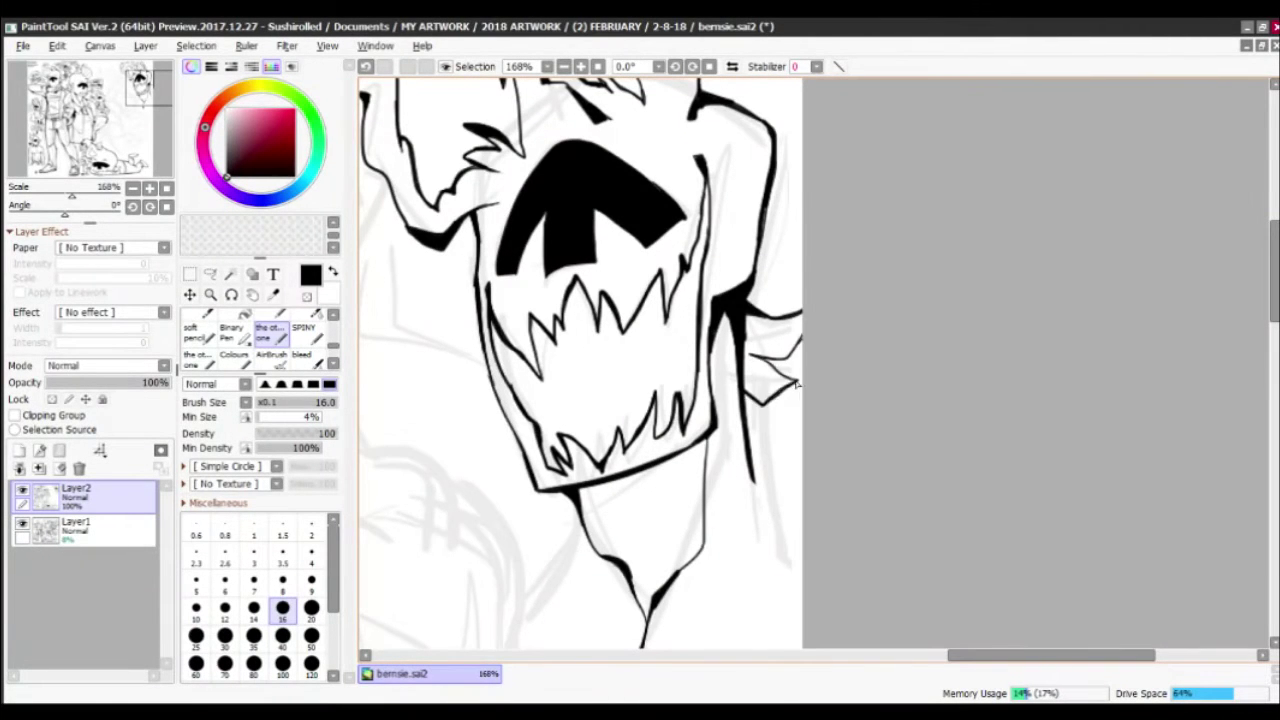
# Ink inner contour lines inside the two loose flame wisps beside the large head's left horn
pyautogui.scroll(-1, 787, 363)
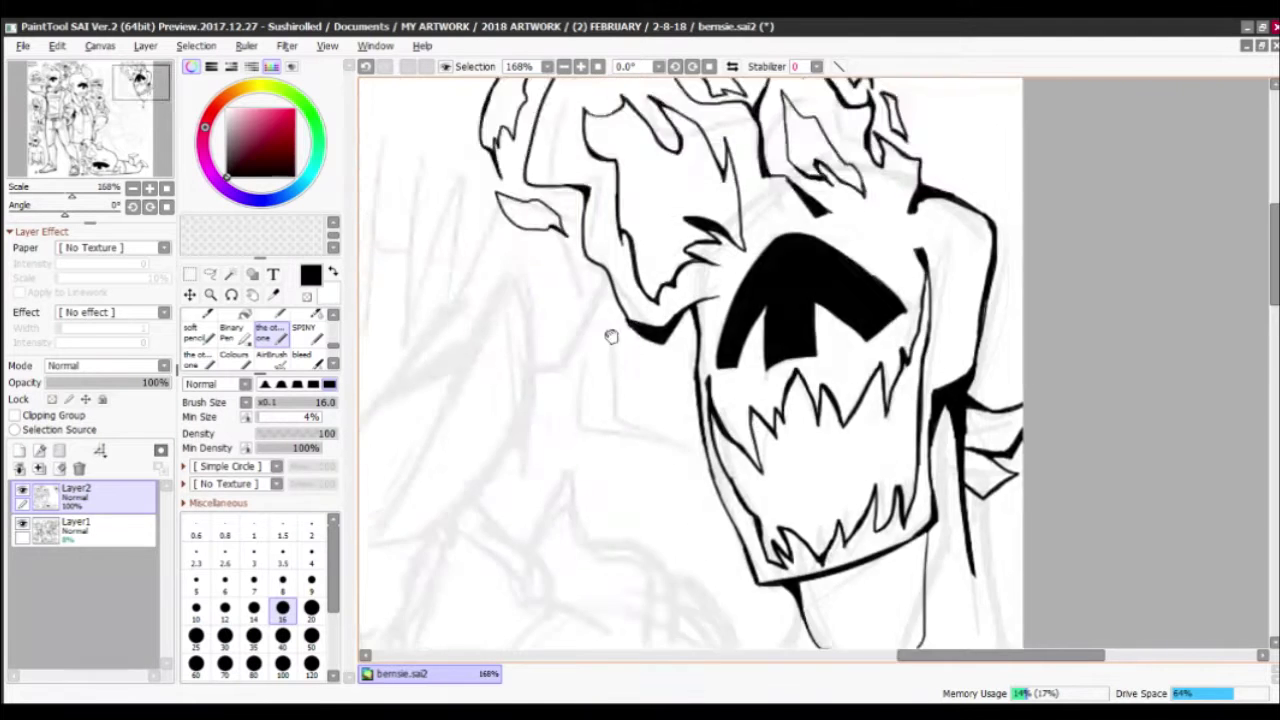
pyautogui.moveTo(609, 334); pyautogui.dragTo(667, 405)
pyautogui.scroll(2, 667, 405)
pyautogui.moveTo(590, 440)
pyautogui.mouseDown()
pyautogui.moveTo(675, 452)
pyautogui.moveTo(660, 472)
pyautogui.mouseUp()
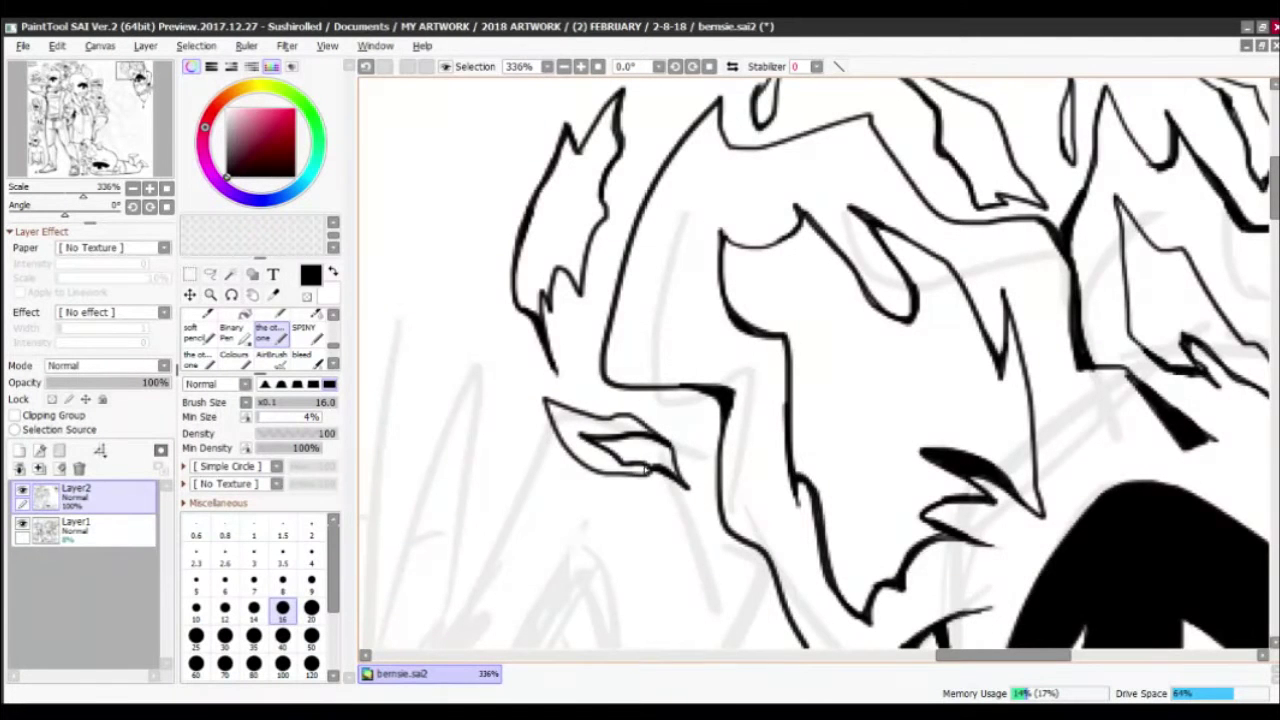
pyautogui.moveTo(700, 400); pyautogui.dragTo(758, 512)
pyautogui.moveTo(598, 430)
pyautogui.mouseDown()
pyautogui.moveTo(620, 290)
pyautogui.moveTo(630, 400)
pyautogui.mouseUp()
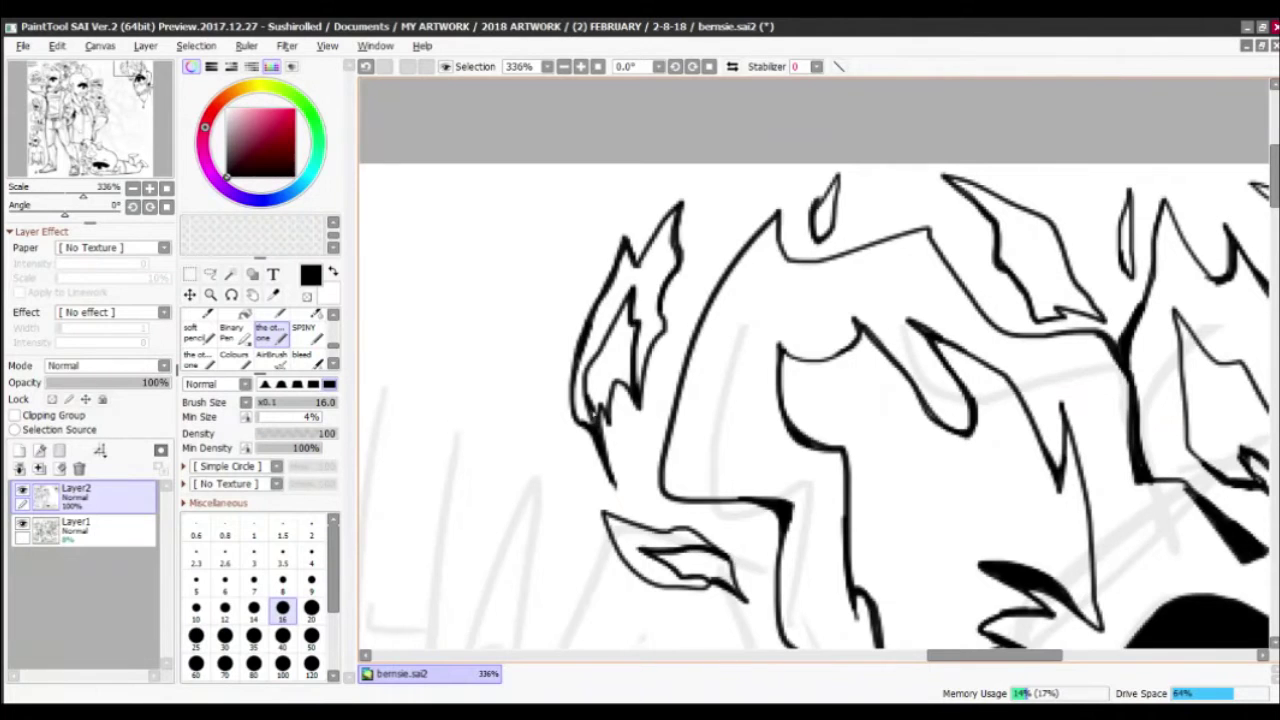
# Ink inner contour lines inside the small flame wisps floating above the large head's horns
pyautogui.moveTo(850, 420); pyautogui.dragTo(455, 385)
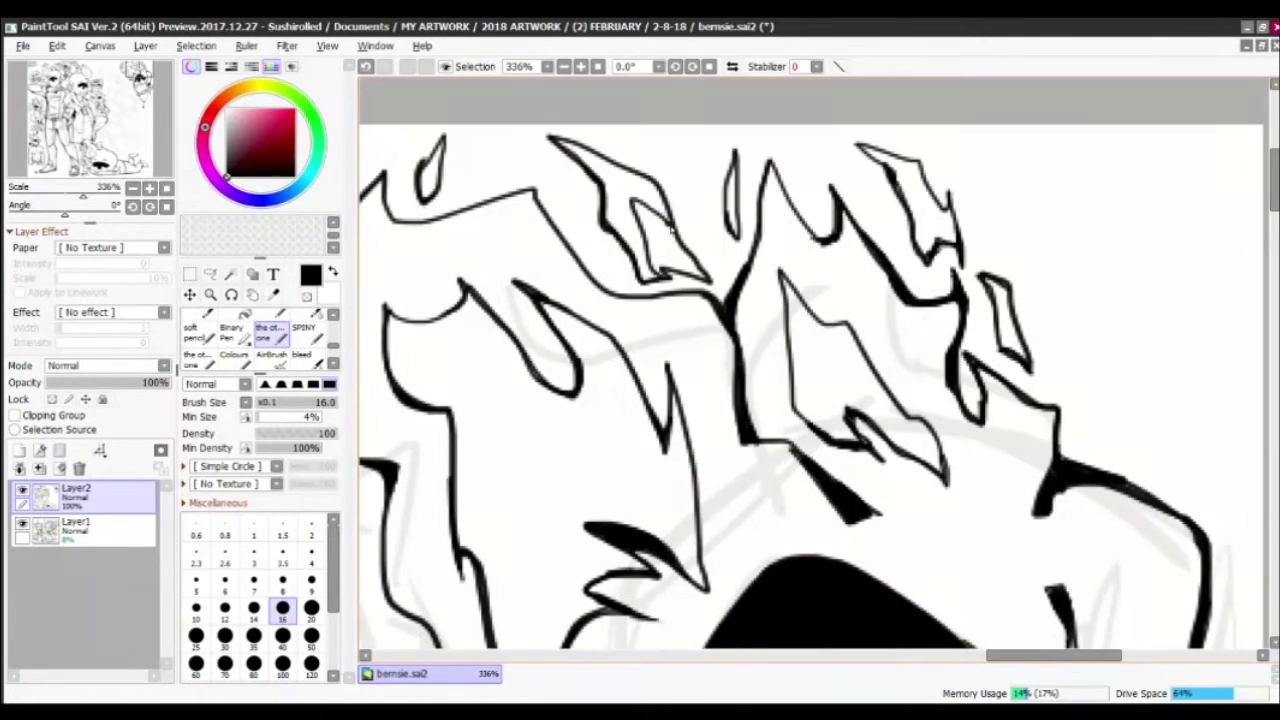
pyautogui.moveTo(504, 228); pyautogui.dragTo(676, 338)
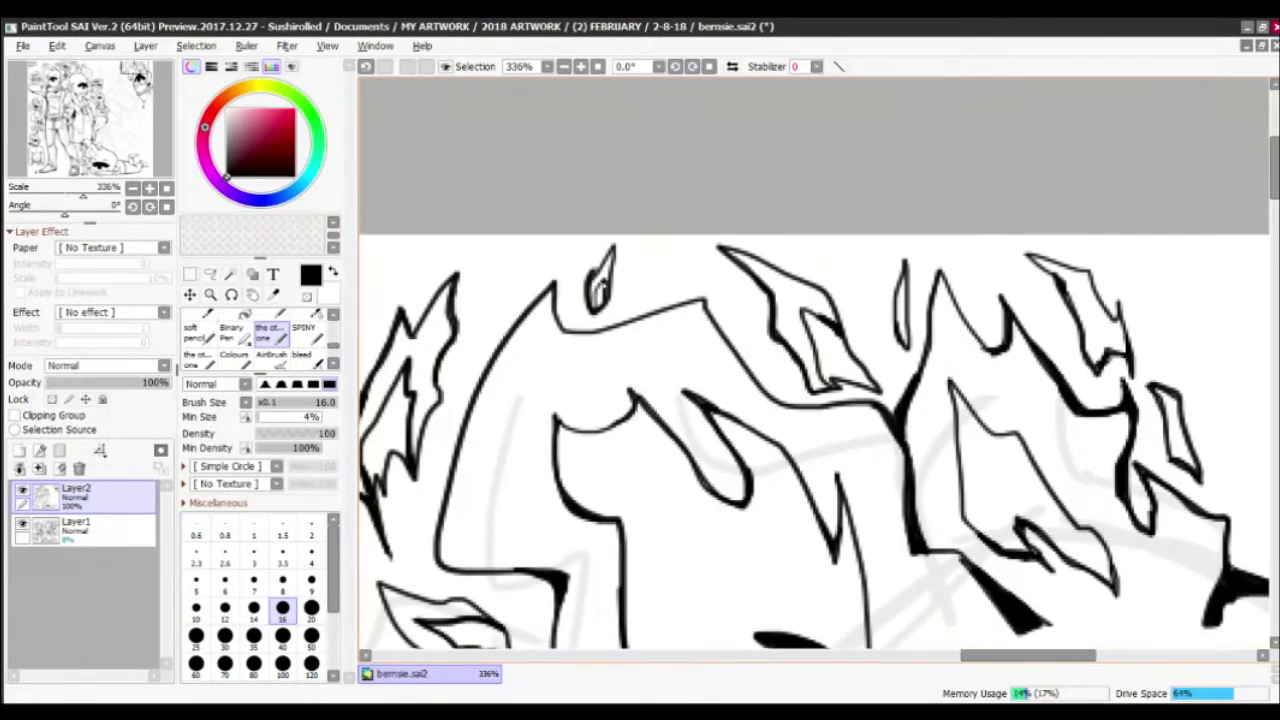
pyautogui.scroll(-4, 628, 284)
pyautogui.scroll(3, 707, 242)
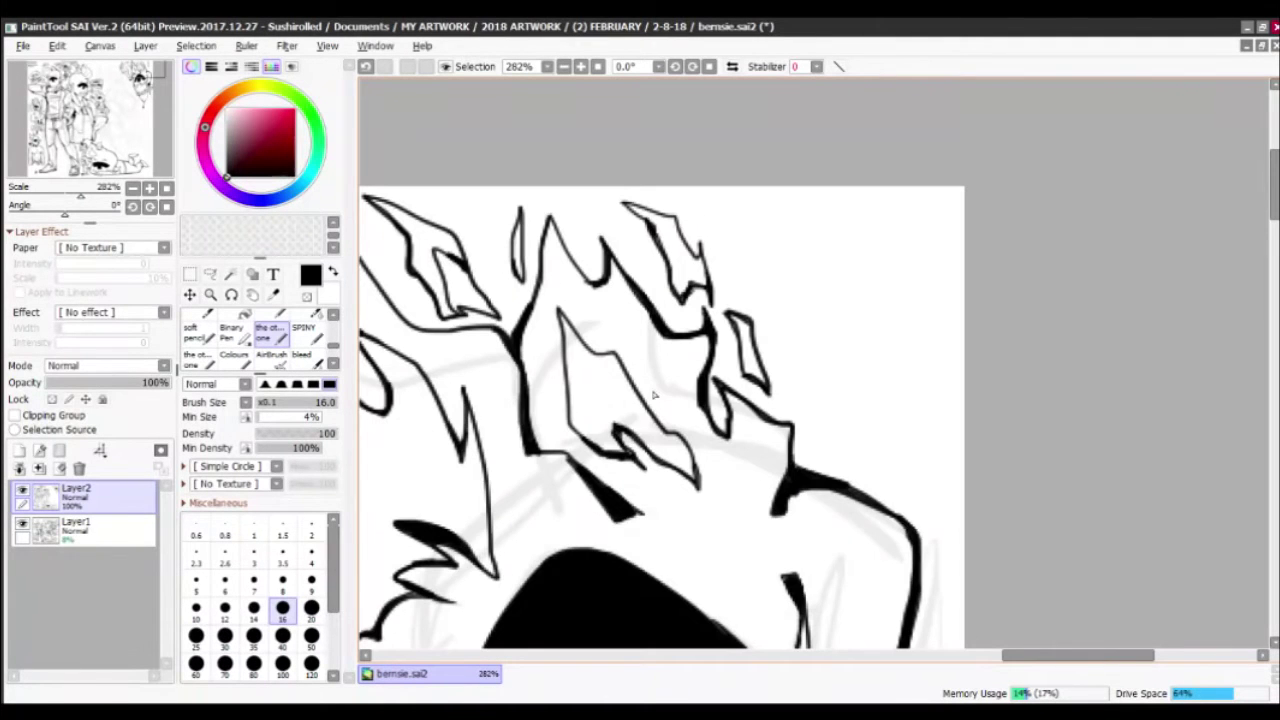
pyautogui.moveTo(672, 240); pyautogui.dragTo(686, 298)
pyautogui.scroll(-3, 799, 270)
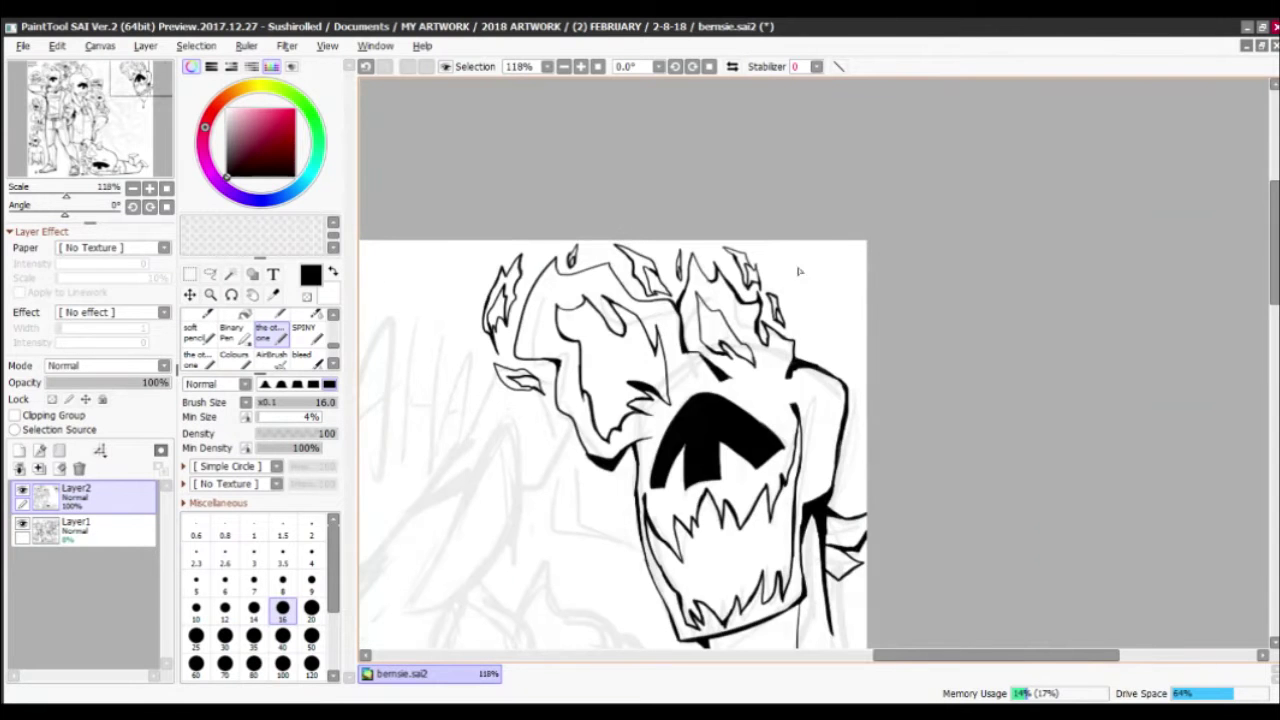
pyautogui.scroll(-5, 808, 262)
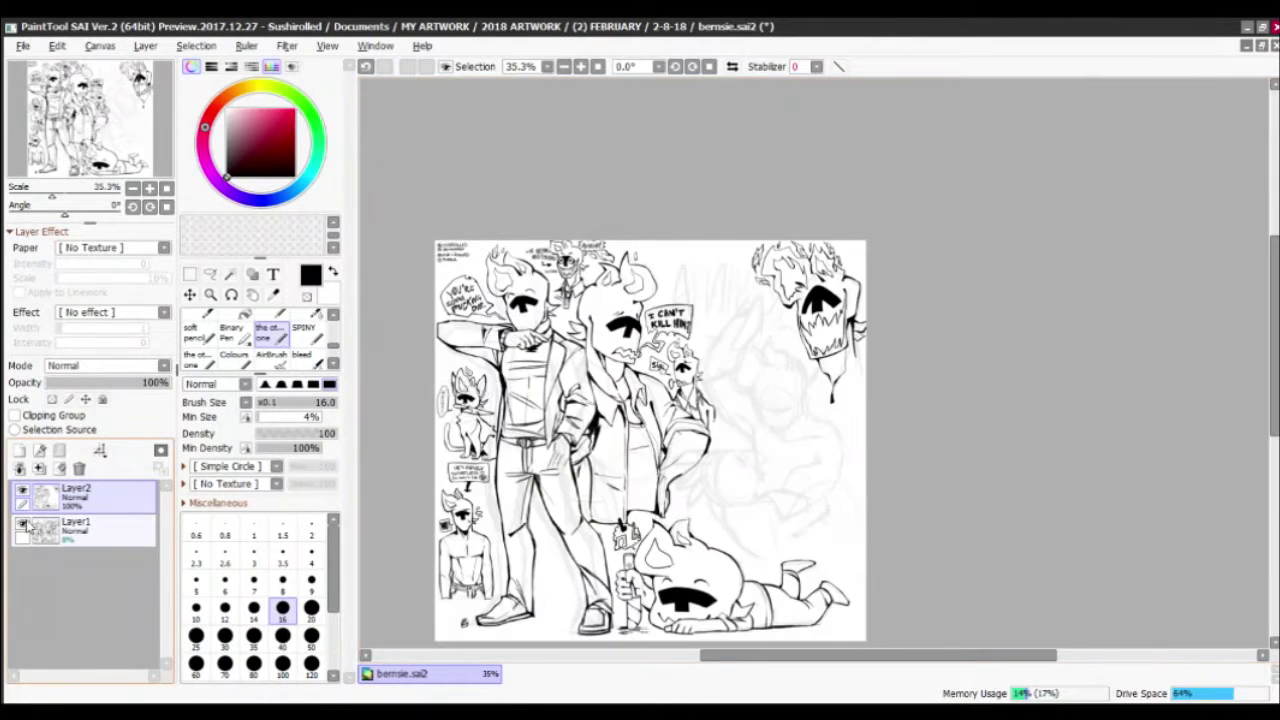
# Set the brush size to 35 and ink the left side of the second head's face over the sketch below the large head
pyautogui.scroll(2, 827, 402)
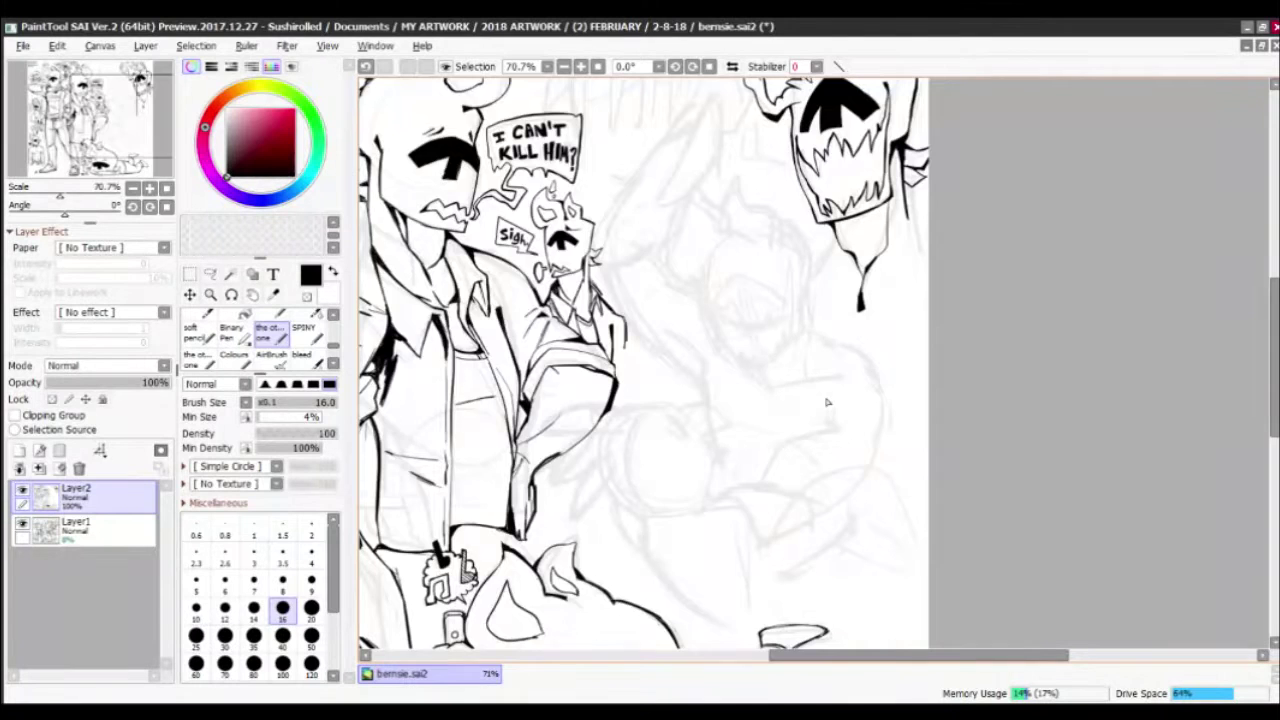
pyautogui.scroll(2, 827, 402)
pyautogui.press(']')
pyautogui.press(']')
pyautogui.press(']')
pyautogui.press(']')
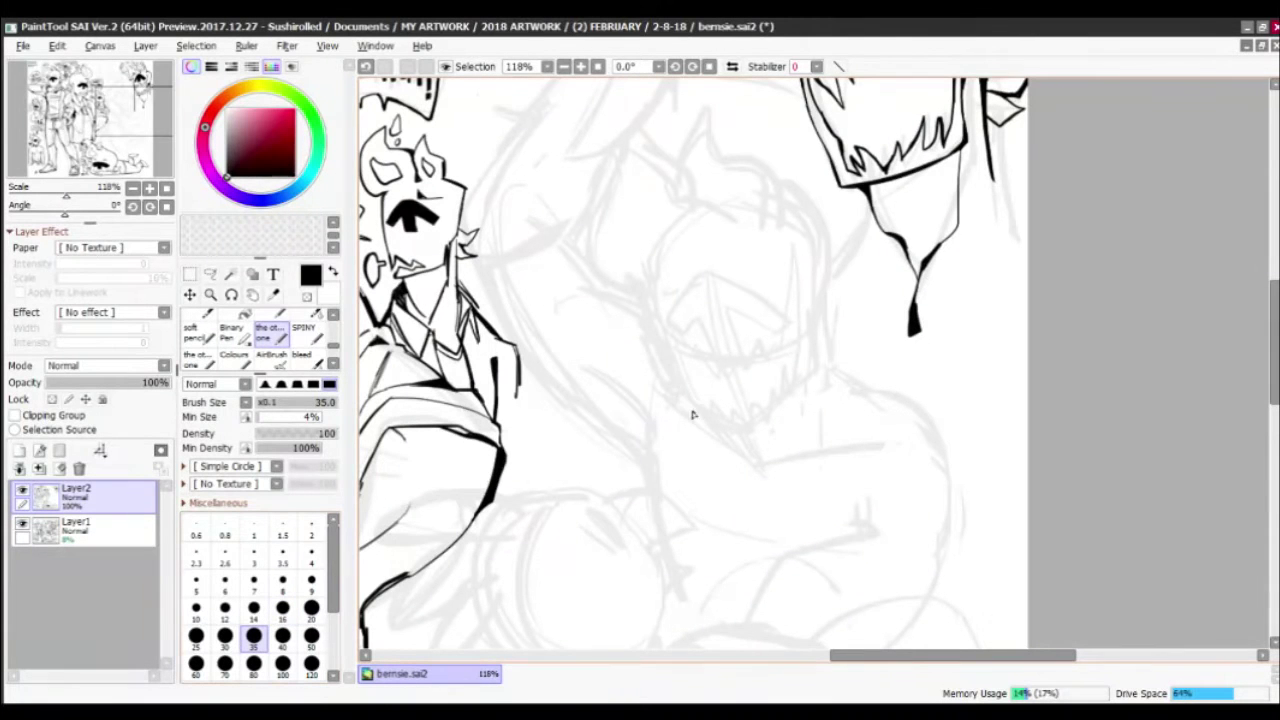
pyautogui.scroll(2, 662, 357)
pyautogui.moveTo(640, 438)
pyautogui.mouseDown()
pyautogui.moveTo(582, 318)
pyautogui.moveTo(610, 390)
pyautogui.moveTo(585, 365)
pyautogui.mouseUp()
pyautogui.press('x')
pyautogui.press('x')
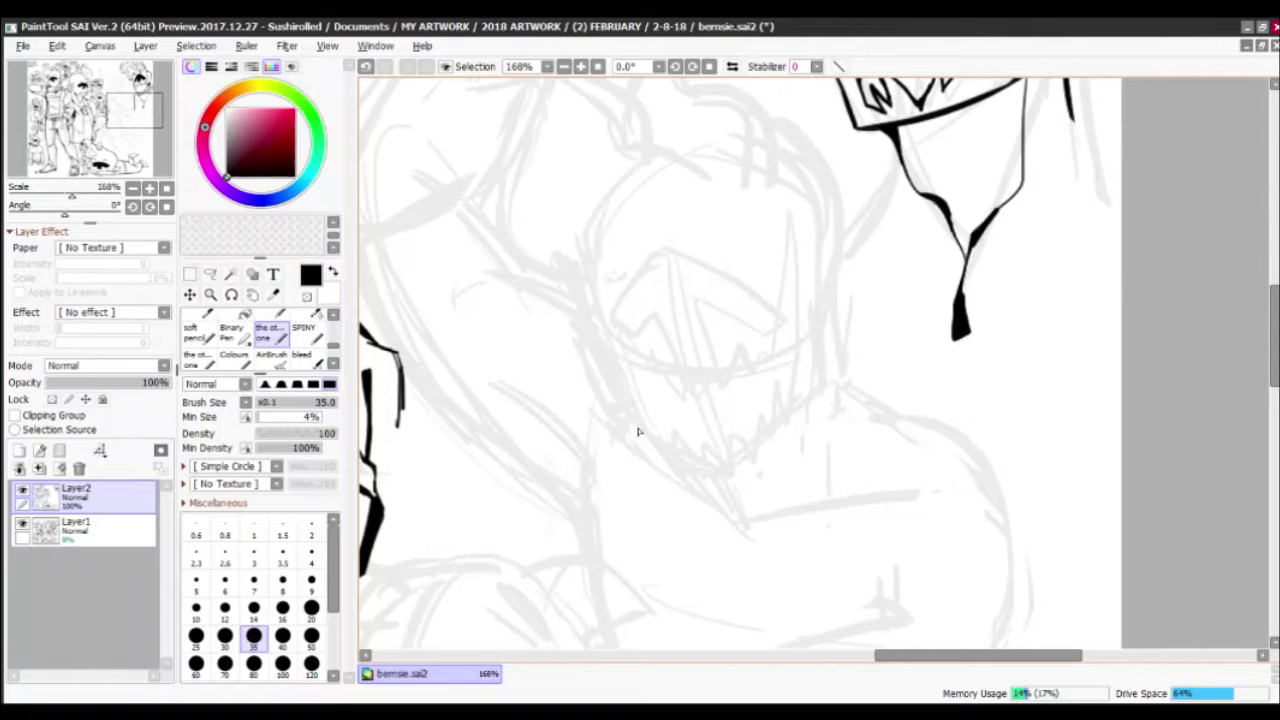
pyautogui.moveTo(638, 432); pyautogui.dragTo(578, 316)
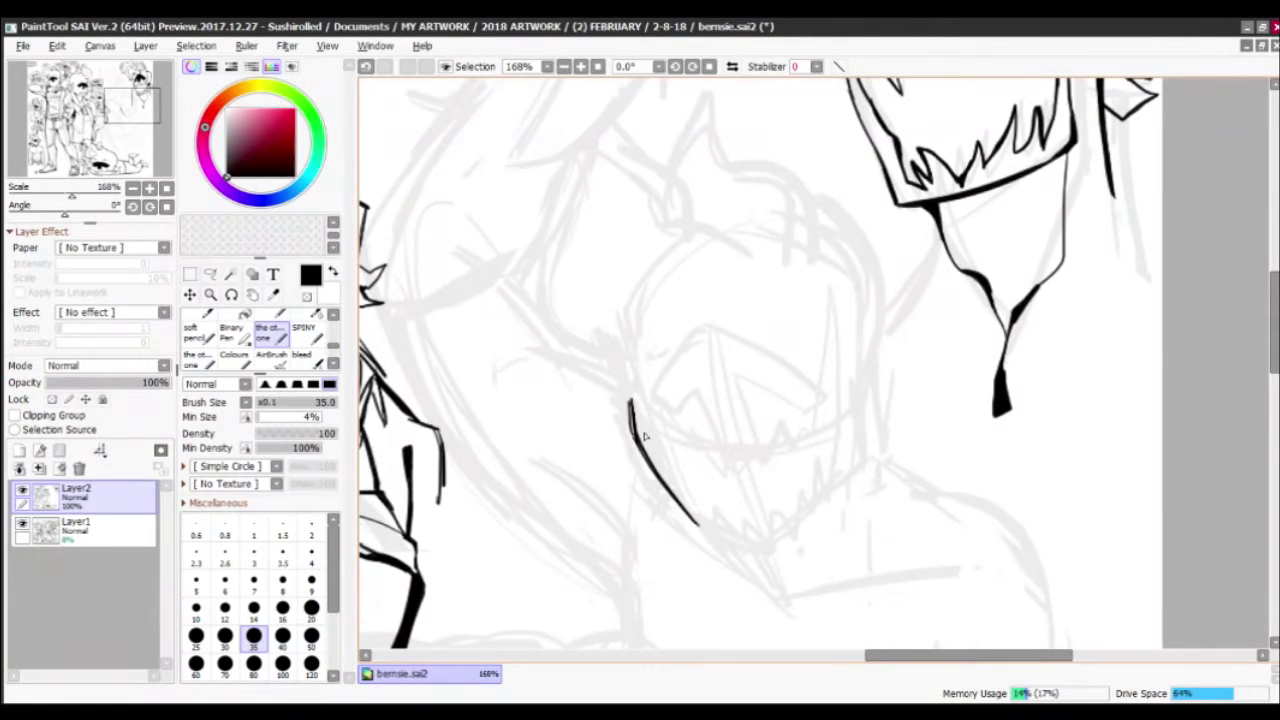
pyautogui.moveTo(645, 436); pyautogui.dragTo(606, 292)
# Ink the second head's rounded chin in one curve rising toward the right side of the jaw
pyautogui.moveTo(632, 440); pyautogui.dragTo(686, 466)
pyautogui.hotkey('ctrl', 'z')
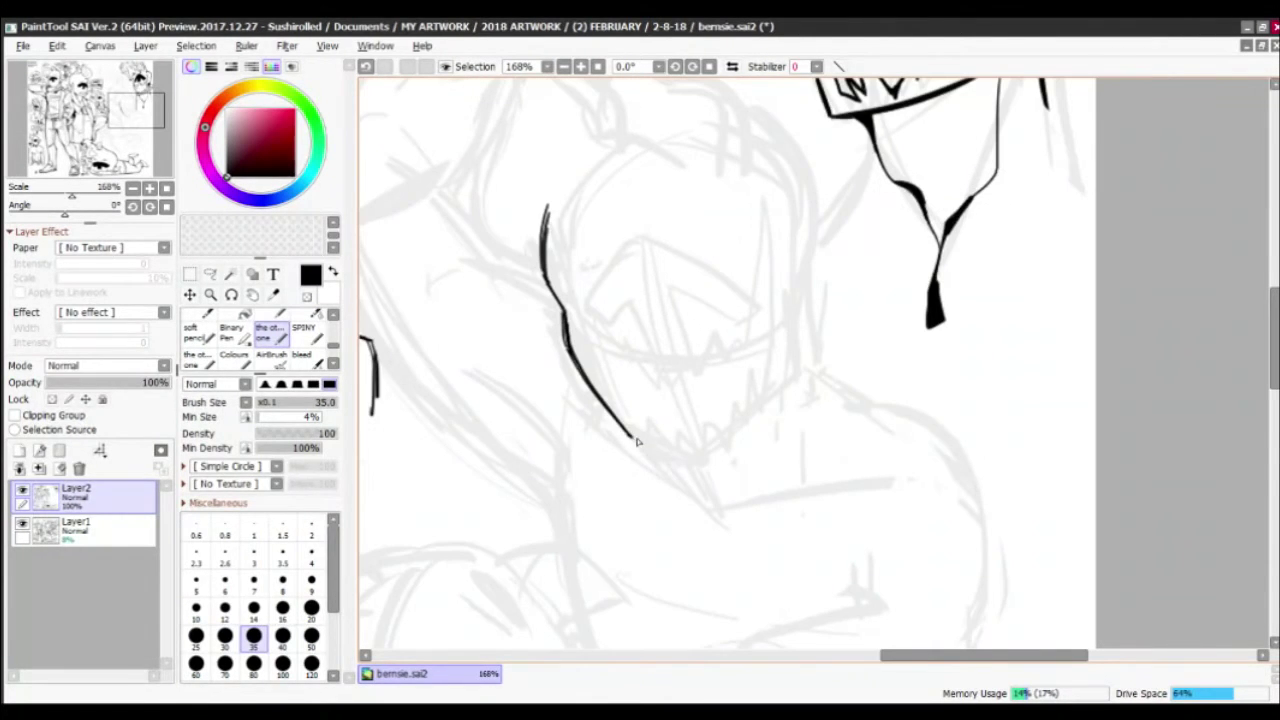
pyautogui.moveTo(610, 405)
pyautogui.mouseDown()
pyautogui.moveTo(724, 460)
pyautogui.moveTo(790, 380)
pyautogui.mouseUp()
pyautogui.hotkey('ctrl', 'z')
pyautogui.moveTo(654, 462)
pyautogui.mouseDown()
pyautogui.moveTo(701, 461)
pyautogui.moveTo(790, 365)
pyautogui.mouseUp()
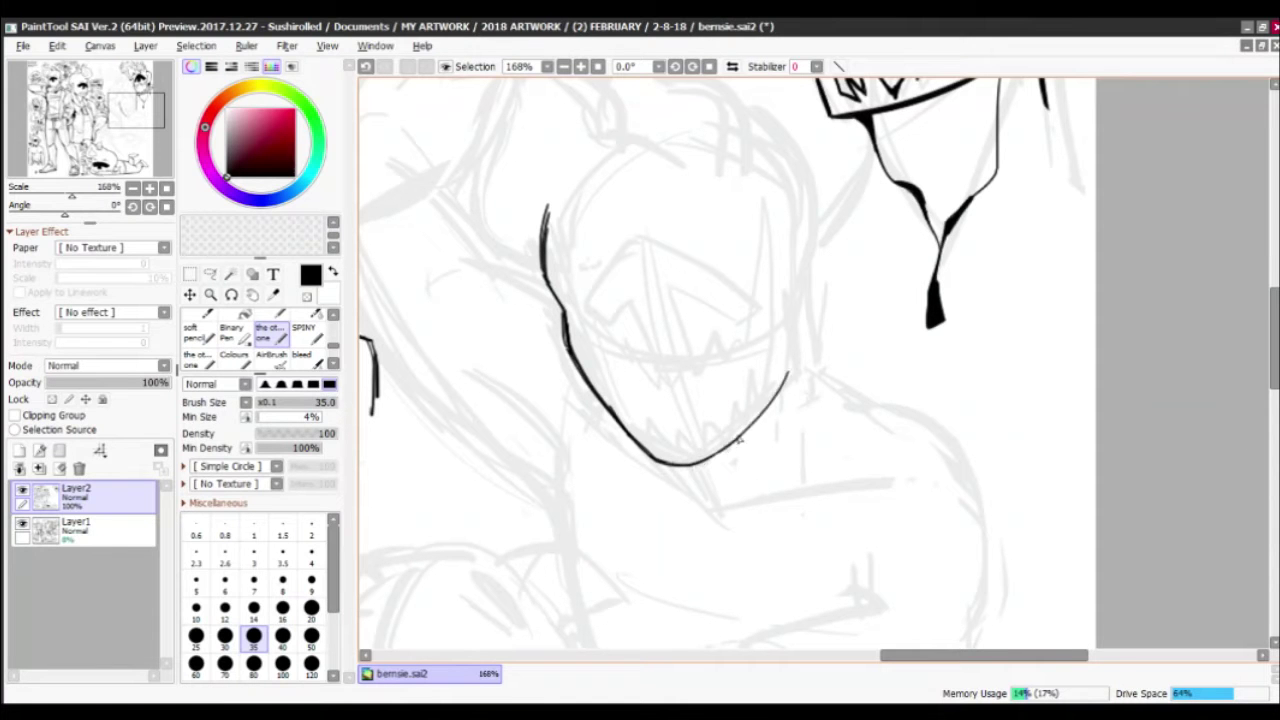
# Reduce the brush size to 16 and ink the right side of the second head's jaw up to the temple
pyautogui.moveTo(720, 447)
pyautogui.mouseDown()
pyautogui.moveTo(780, 335)
pyautogui.moveTo(722, 440)
pyautogui.moveTo(652, 506)
pyautogui.mouseUp()
pyautogui.press('x')
pyautogui.press('[')
pyautogui.press('[')
pyautogui.press('[')
pyautogui.press('[')
pyautogui.press('x')
pyautogui.moveTo(733, 470)
pyautogui.mouseDown()
pyautogui.moveTo(729, 332)
pyautogui.moveTo(530, 440)
pyautogui.mouseUp()
# Extend the large head's back neck line to the canvas edge and ink short neck strokes beside its throat
pyautogui.scroll(-2, 600, 450)
pyautogui.scroll(1, 738, 492)
pyautogui.moveTo(738, 492); pyautogui.dragTo(663, 347)
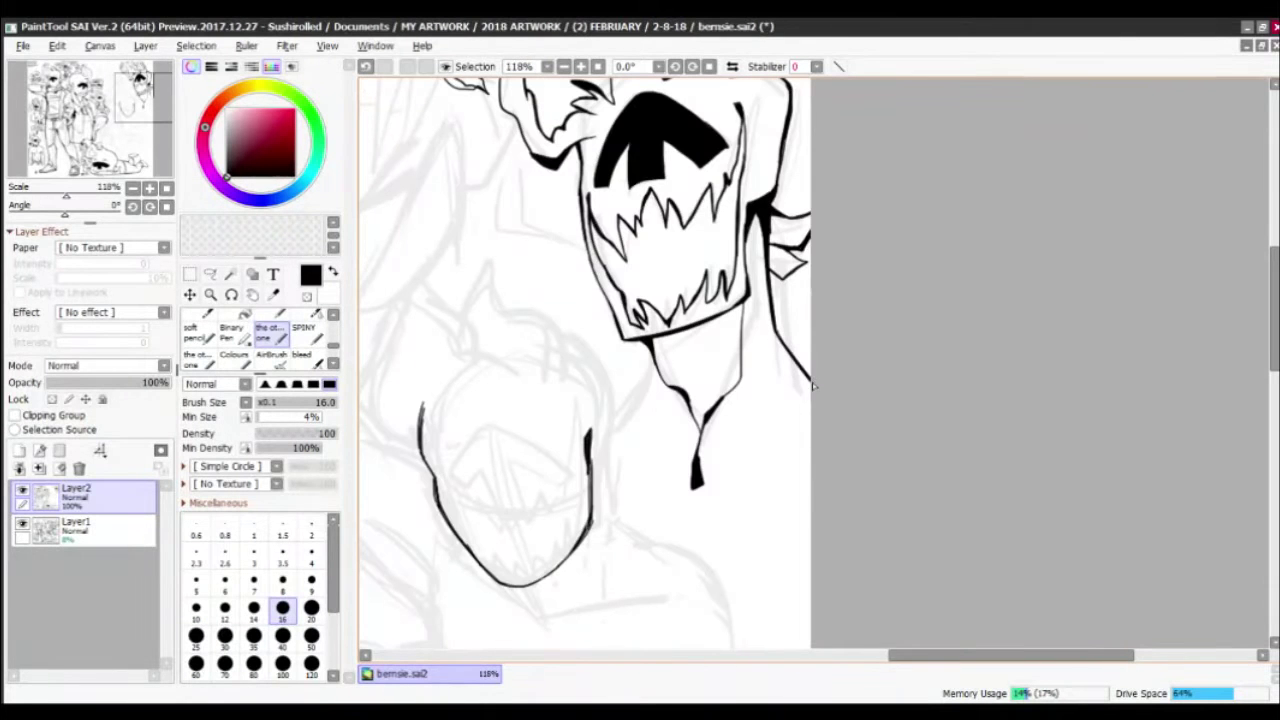
pyautogui.scroll(-4, 694, 211)
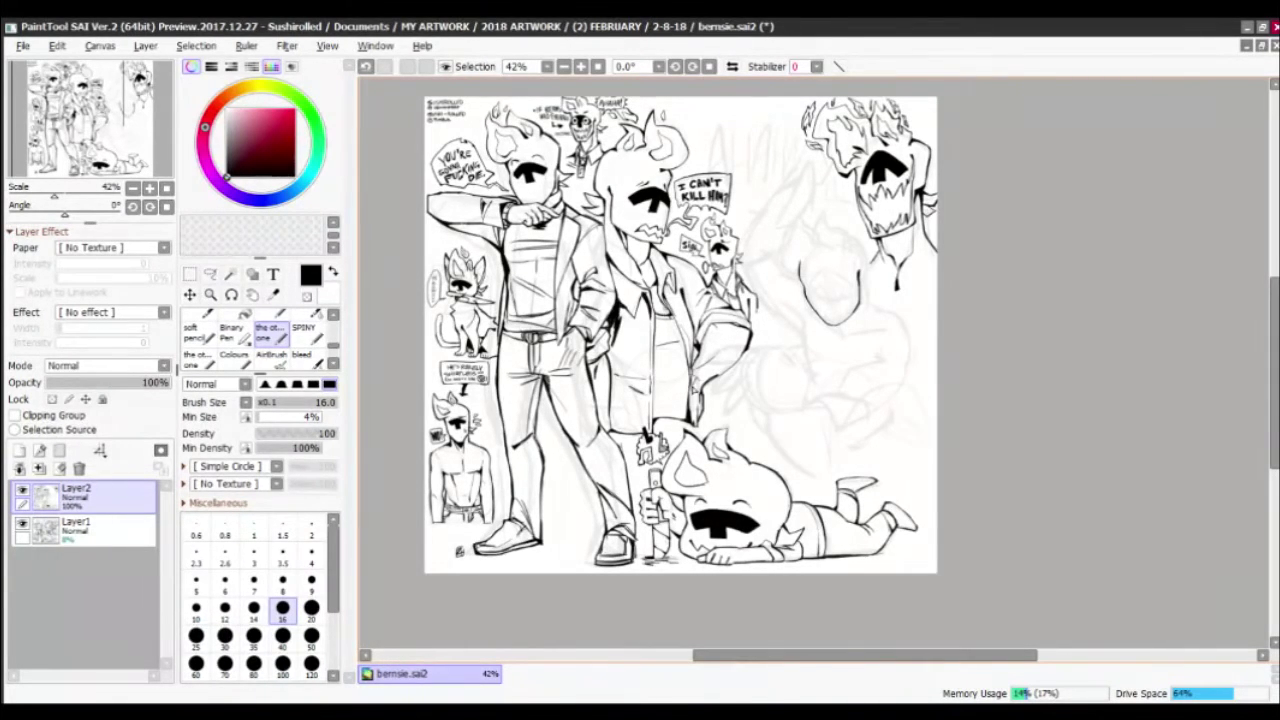
# Ink the second head's wide grin with jagged upper and lower teeth and pointed mouth corners
pyautogui.scroll(4, 864, 244)
pyautogui.moveTo(685, 530)
pyautogui.mouseDown()
pyautogui.moveTo(688, 481)
pyautogui.moveTo(800, 372)
pyautogui.moveTo(752, 522)
pyautogui.moveTo(708, 537)
pyautogui.mouseUp()
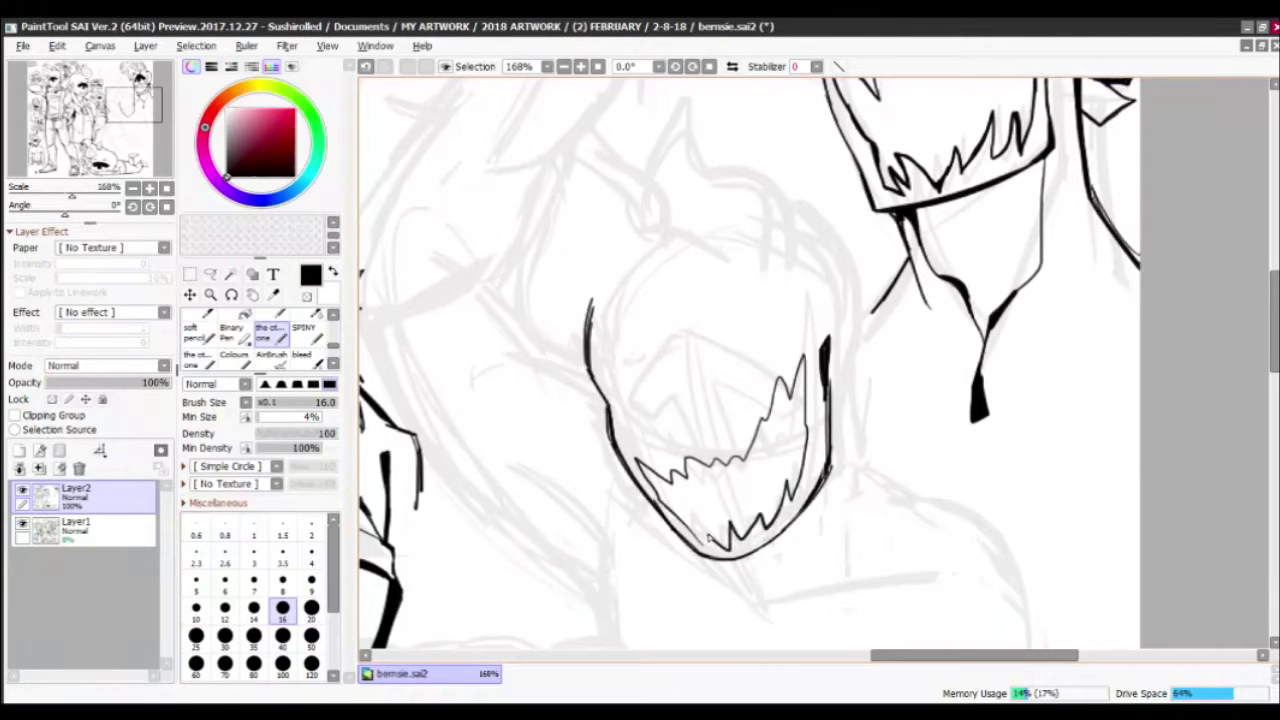
pyautogui.moveTo(792, 316); pyautogui.dragTo(807, 435)
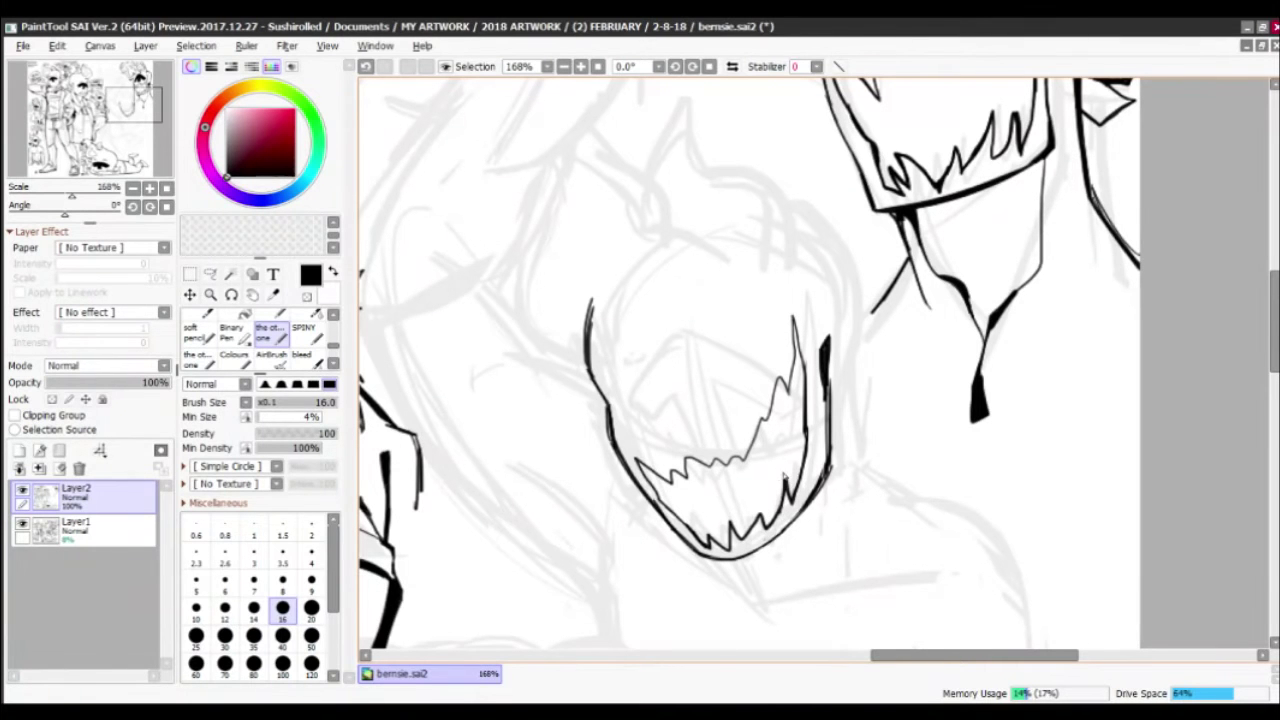
pyautogui.moveTo(620, 430); pyautogui.dragTo(636, 466)
# Ink and clean up the outline of the three-pronged eye marking on the second head's face
pyautogui.scroll(2, 883, 273)
pyautogui.moveTo(648, 410)
pyautogui.mouseDown()
pyautogui.moveTo(749, 337)
pyautogui.moveTo(821, 374)
pyautogui.moveTo(814, 410)
pyautogui.moveTo(742, 380)
pyautogui.mouseUp()
pyautogui.press('e')
pyautogui.moveTo(742, 380)
pyautogui.mouseDown()
pyautogui.moveTo(812, 420)
pyautogui.moveTo(725, 375)
pyautogui.moveTo(760, 455)
pyautogui.mouseUp()
pyautogui.press('e')
pyautogui.moveTo(738, 460)
pyautogui.mouseDown()
pyautogui.moveTo(772, 461)
pyautogui.moveTo(711, 432)
pyautogui.moveTo(679, 382)
pyautogui.moveTo(676, 437)
pyautogui.moveTo(671, 330)
pyautogui.moveTo(771, 340)
pyautogui.mouseUp()
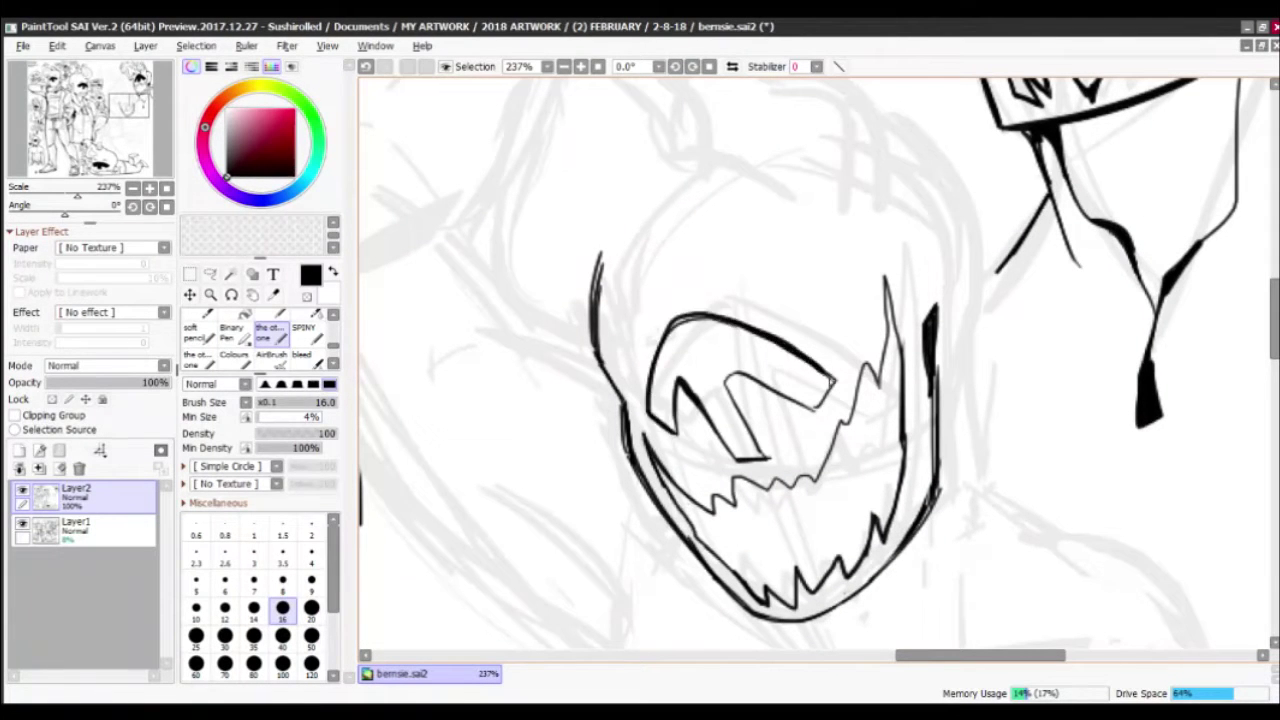
pyautogui.press('e')
pyautogui.moveTo(690, 330)
pyautogui.mouseDown()
pyautogui.moveTo(796, 371)
pyautogui.moveTo(830, 370)
pyautogui.mouseUp()
pyautogui.press('e')
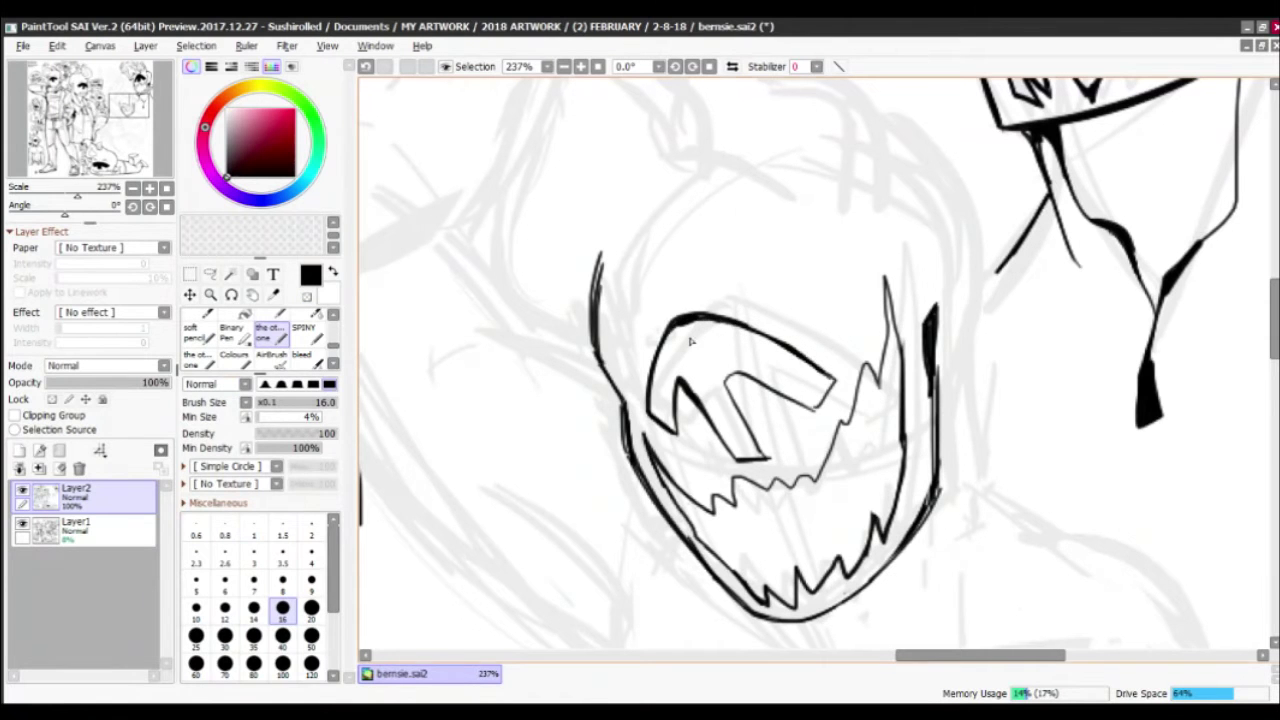
# Close and thicken the eye marking's outline on the second head and fill its inside solid black
pyautogui.press('w')
pyautogui.click(810, 415)
pyautogui.hotkey('ctrl', 'z')
pyautogui.press('n')
pyautogui.moveTo(813, 412); pyautogui.dragTo(819, 378)
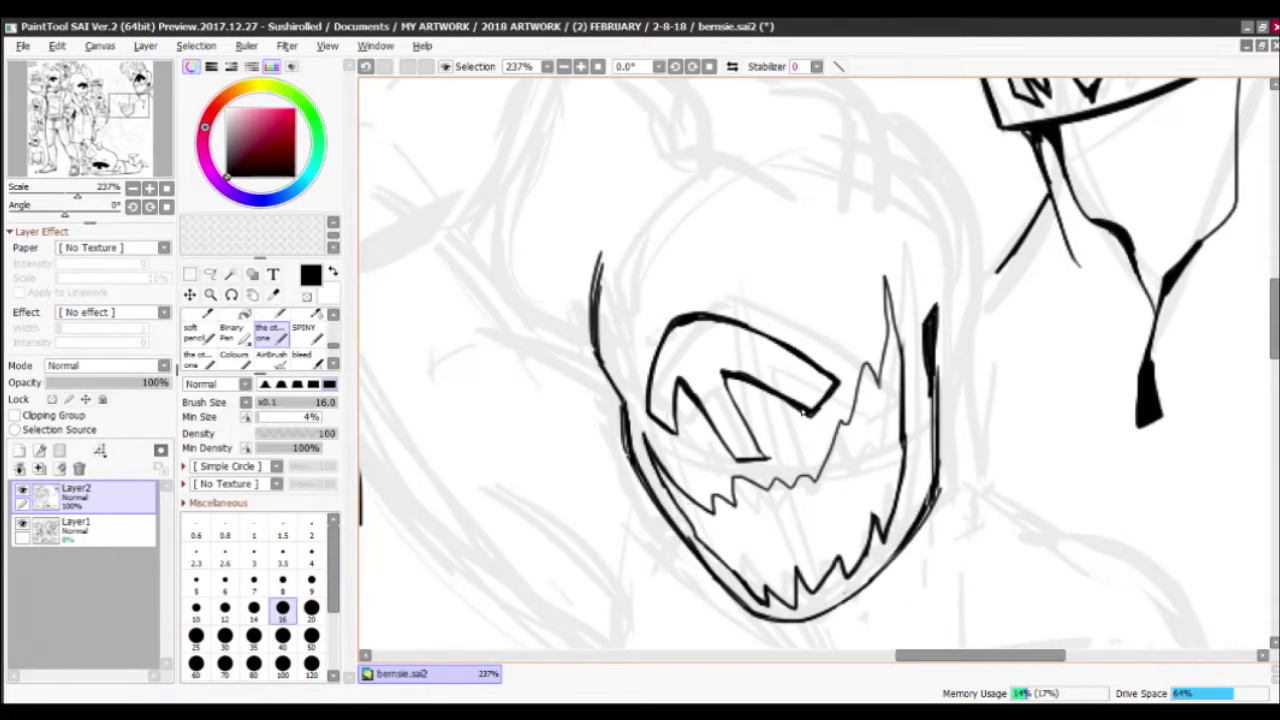
pyautogui.press('w')
pyautogui.click(816, 412)
pyautogui.press('n')
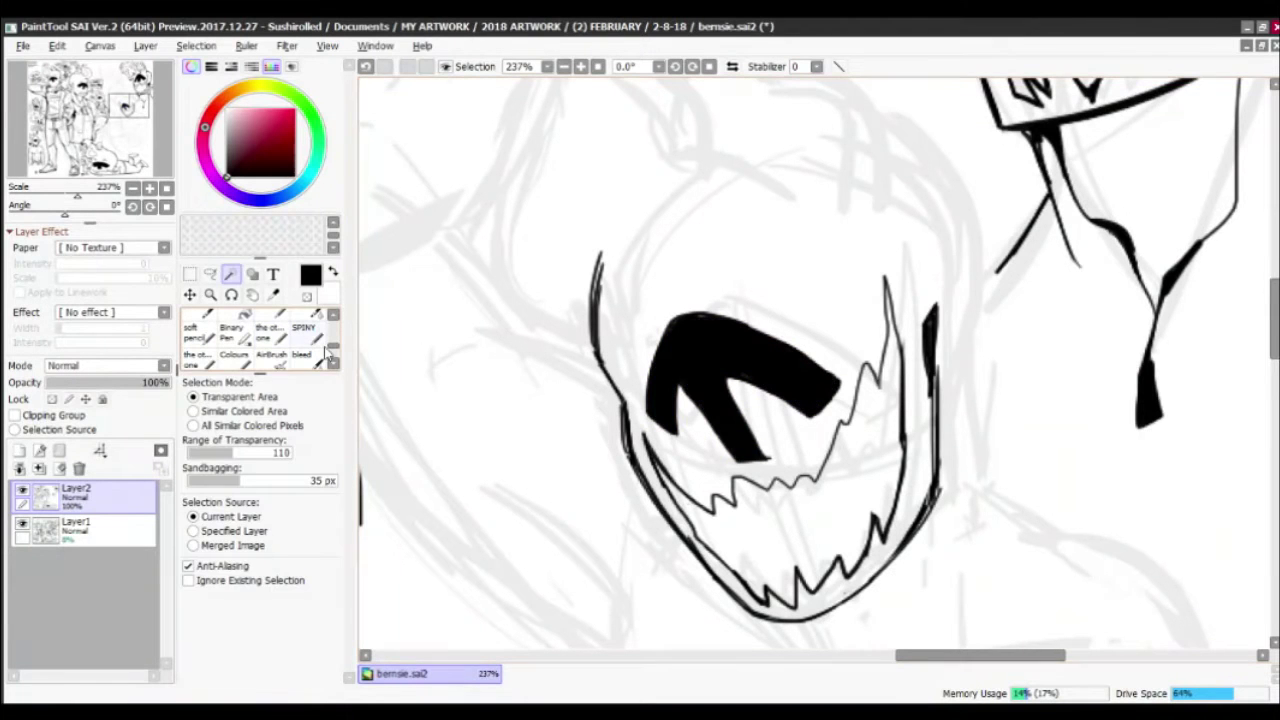
pyautogui.moveTo(818, 415); pyautogui.dragTo(834, 396)
# Thicken the second head's left temple and ink the jagged outline of its large left flame horn
pyautogui.press('x')
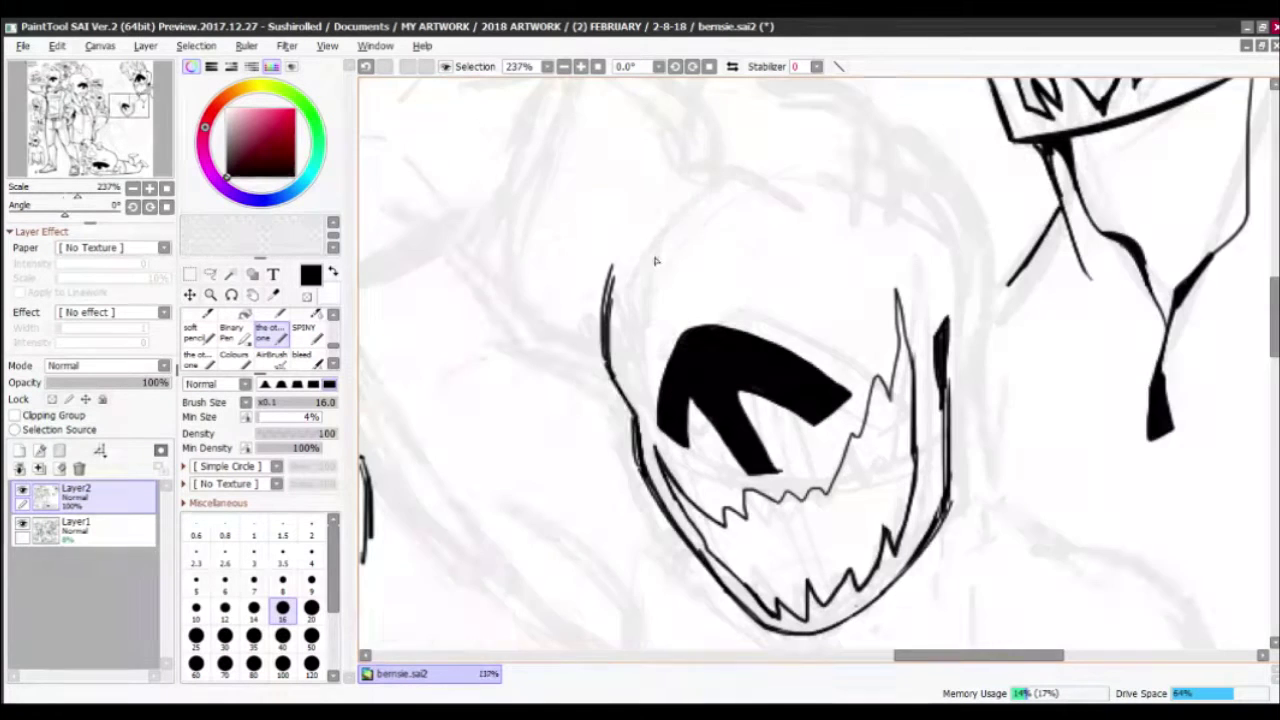
pyautogui.moveTo(594, 358); pyautogui.dragTo(636, 430)
pyautogui.moveTo(610, 306); pyautogui.dragTo(590, 368)
pyautogui.press('x')
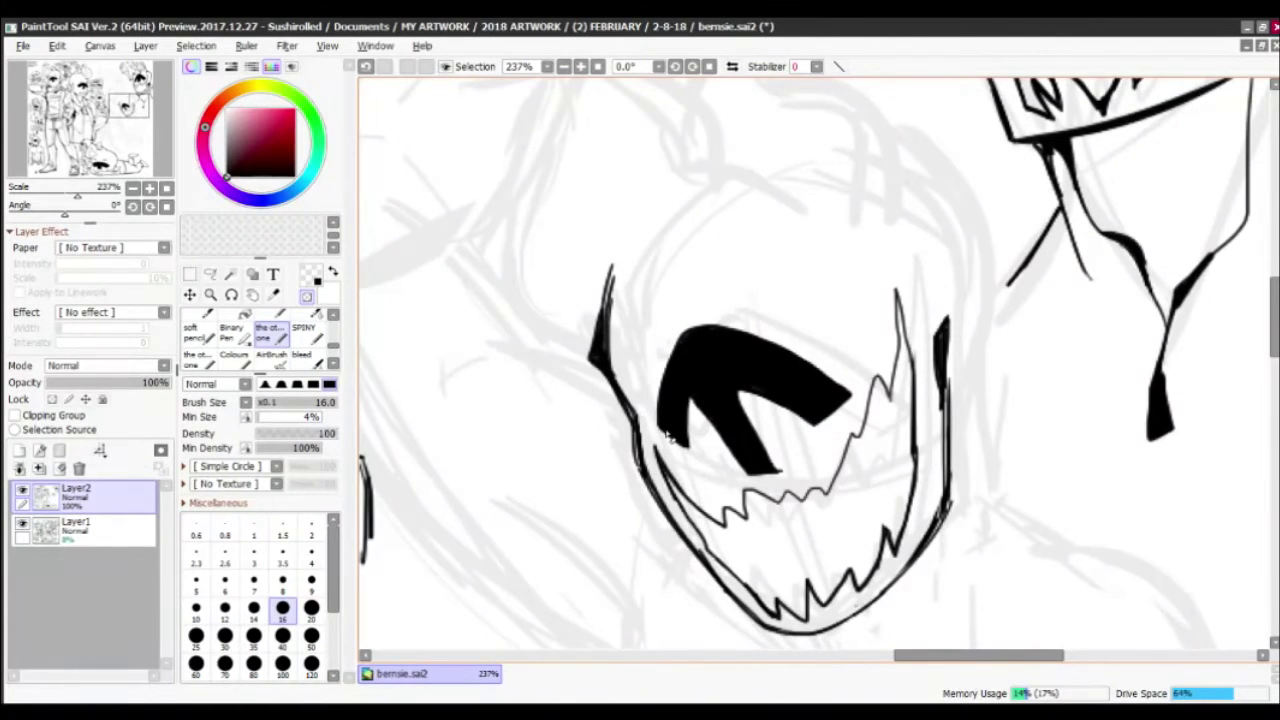
pyautogui.moveTo(640, 430)
pyautogui.mouseDown()
pyautogui.moveTo(608, 360)
pyautogui.moveTo(610, 262)
pyautogui.moveTo(730, 380)
pyautogui.mouseUp()
pyautogui.press('x')
pyautogui.moveTo(728, 432)
pyautogui.mouseDown()
pyautogui.moveTo(666, 455)
pyautogui.moveTo(605, 140)
pyautogui.moveTo(834, 240)
pyautogui.moveTo(850, 340)
pyautogui.mouseUp()
# Ink a curved brow line above the large head's eye marking
pyautogui.scroll(-4, 619, 290)
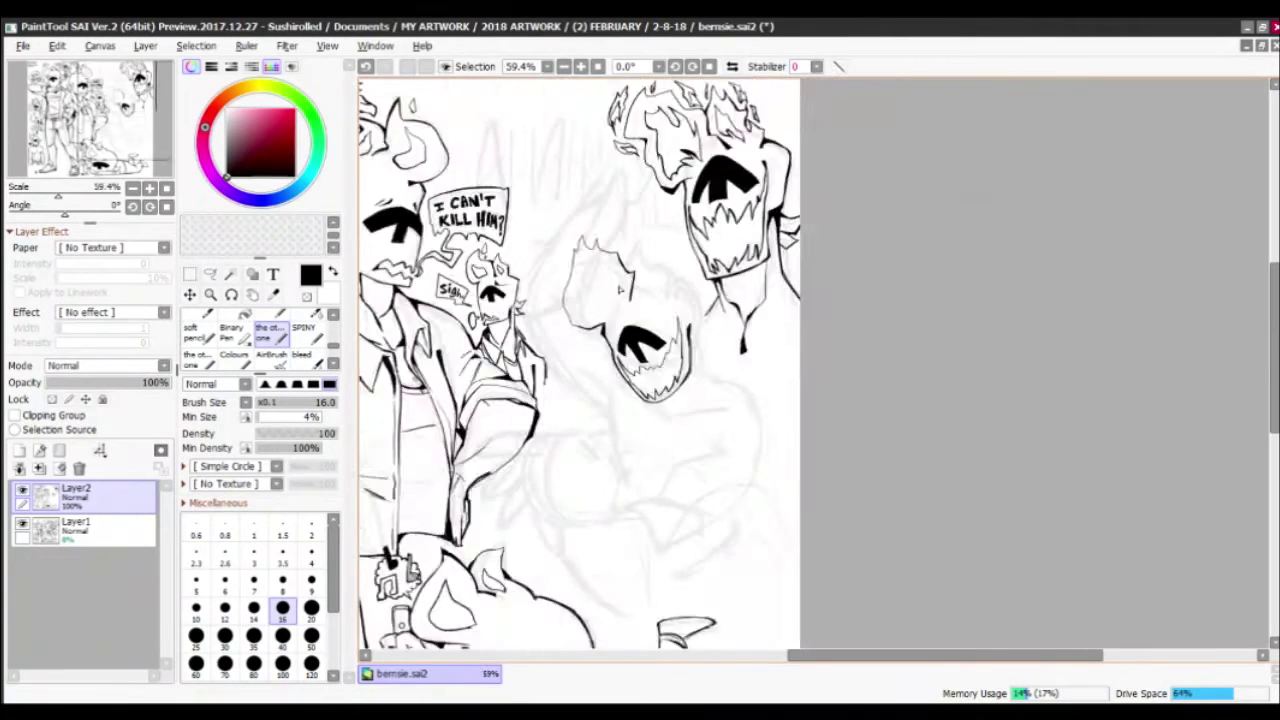
pyautogui.scroll(5, 619, 290)
pyautogui.scroll(-3, 617, 382)
pyautogui.scroll(6, 617, 382)
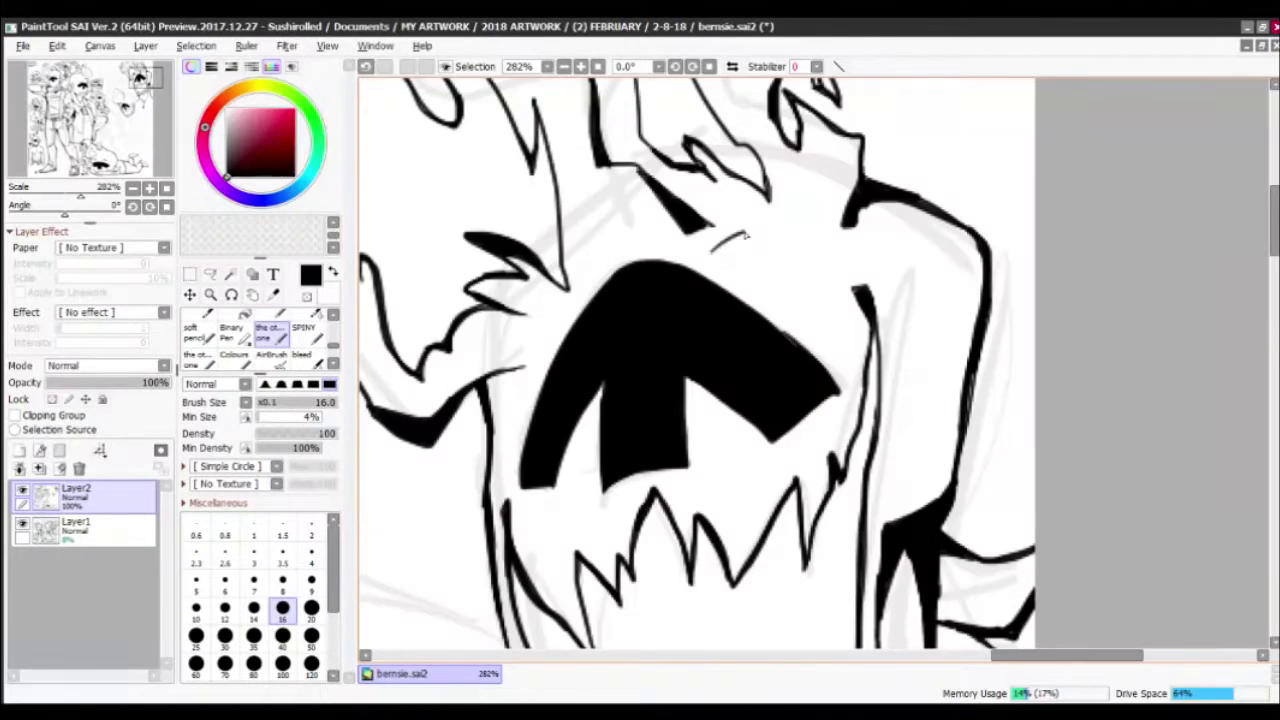
pyautogui.moveTo(712, 250)
pyautogui.mouseDown()
pyautogui.moveTo(790, 235)
pyautogui.moveTo(825, 305)
pyautogui.mouseUp()
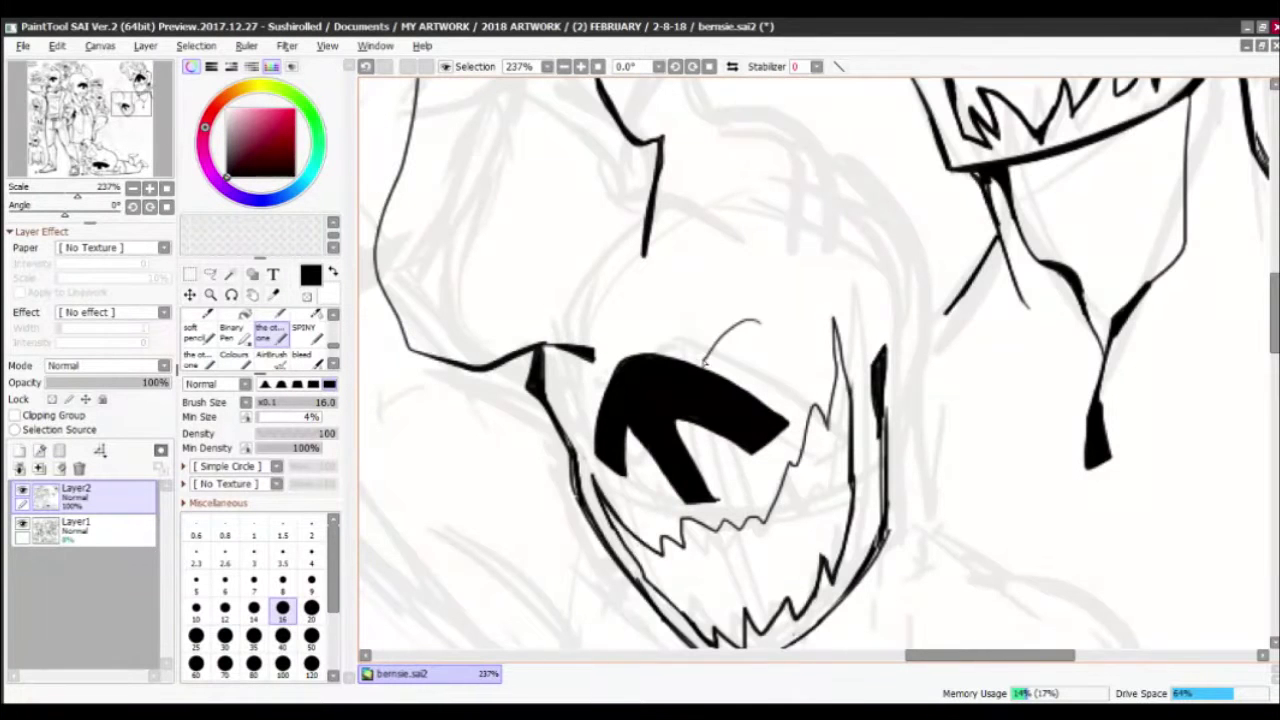
# Redraw the brow line above the second head's eye as a thicker curve and save the drawing
pyautogui.hotkey('ctrl', 'z')
pyautogui.moveTo(695, 340)
pyautogui.mouseDown()
pyautogui.moveTo(775, 340)
pyautogui.moveTo(712, 310)
pyautogui.moveTo(775, 338)
pyautogui.moveTo(765, 330)
pyautogui.moveTo(853, 209)
pyautogui.moveTo(765, 306)
pyautogui.moveTo(778, 416)
pyautogui.mouseUp()
pyautogui.press('x')
pyautogui.press('x')
pyautogui.scroll(-5, 806, 275)
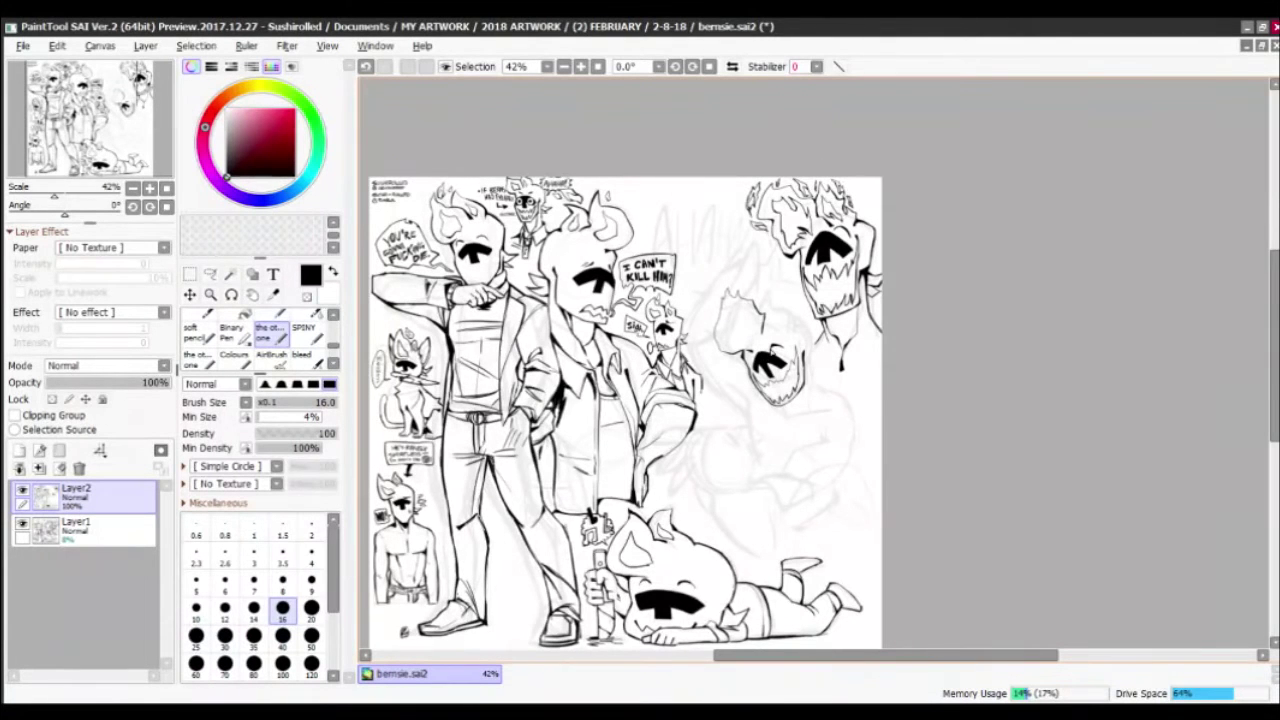
pyautogui.hotkey('ctrl', 's')
# Ink a pointed flame tongue on the outer side of the second head's left horn and erase the overlapped horn outline
pyautogui.scroll(7, 614, 453)
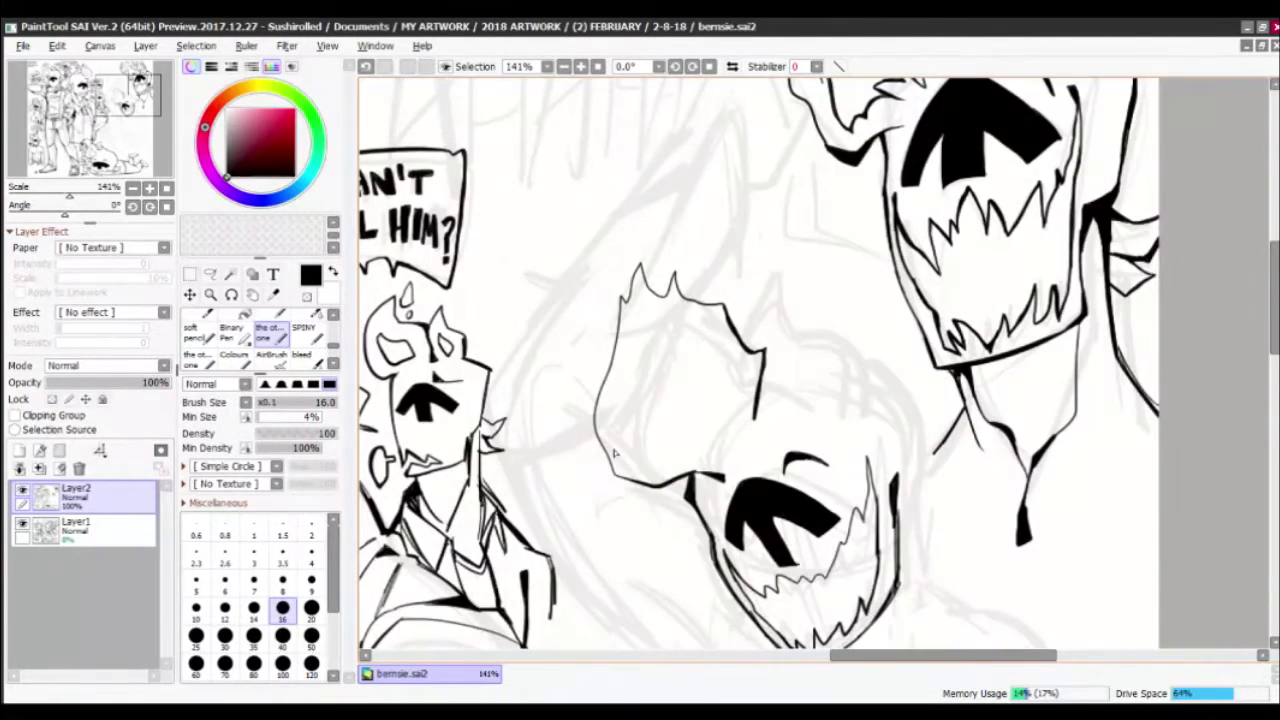
pyautogui.moveTo(572, 458)
pyautogui.mouseDown()
pyautogui.moveTo(558, 398)
pyautogui.moveTo(574, 371)
pyautogui.moveTo(600, 400)
pyautogui.mouseUp()
pyautogui.press('e')
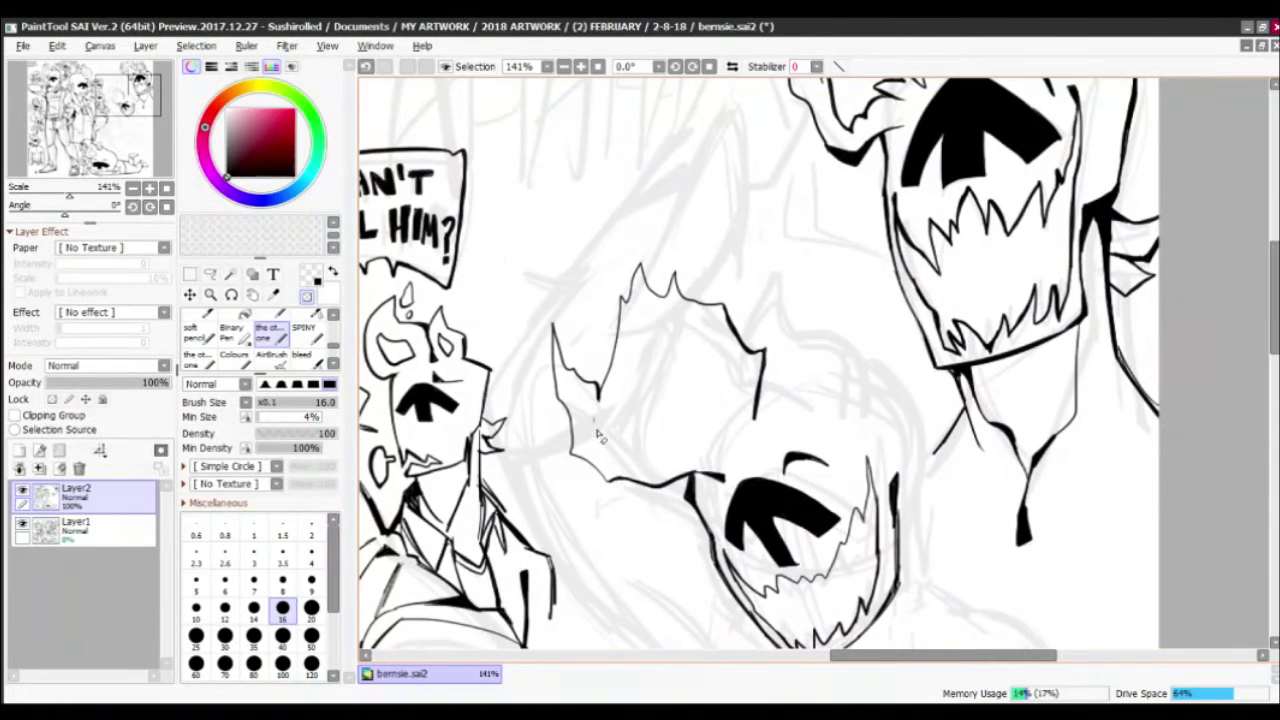
pyautogui.press('e')
# Ink two tall, narrow flame wisps beside and above the second head's left horn
pyautogui.moveTo(530, 278); pyautogui.dragTo(556, 446)
pyautogui.moveTo(535, 335); pyautogui.dragTo(562, 444)
pyautogui.moveTo(596, 292)
pyautogui.mouseDown()
pyautogui.moveTo(588, 332)
pyautogui.moveTo(652, 168)
pyautogui.moveTo(604, 334)
pyautogui.mouseUp()
pyautogui.moveTo(606, 318); pyautogui.dragTo(594, 366)
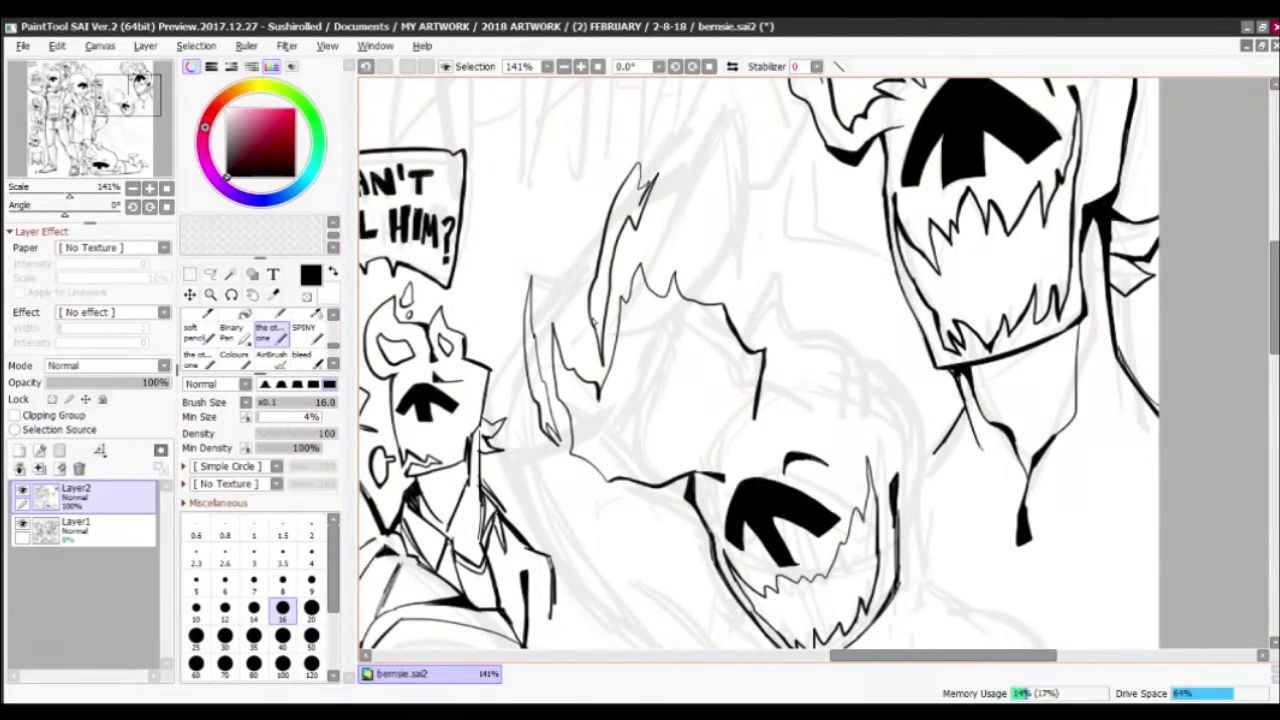
# Ink the second head's small right flame horn and the back curve of its skull, and check the drawing with the view mirrored
pyautogui.moveTo(754, 352)
pyautogui.mouseDown()
pyautogui.moveTo(772, 265)
pyautogui.moveTo(815, 347)
pyautogui.moveTo(866, 398)
pyautogui.mouseUp()
pyautogui.moveTo(860, 390); pyautogui.dragTo(710, 285)
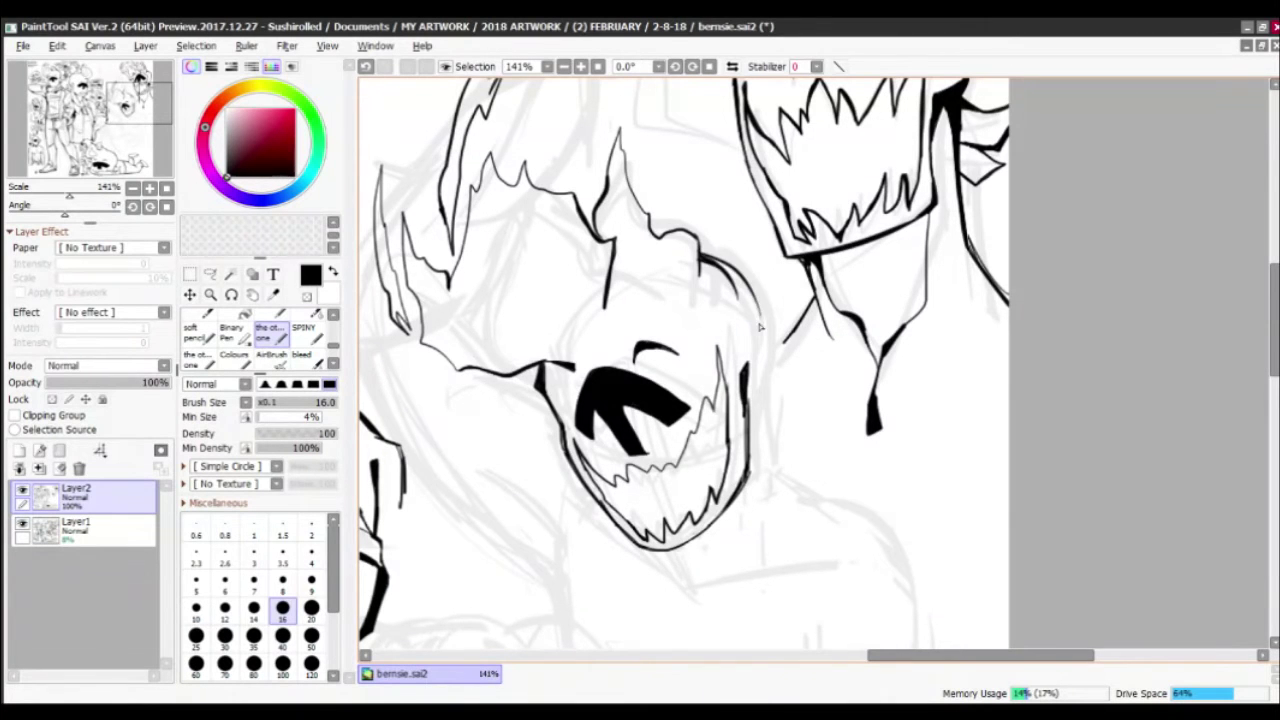
pyautogui.click(732, 66)
pyautogui.scroll(-3, 745, 300)
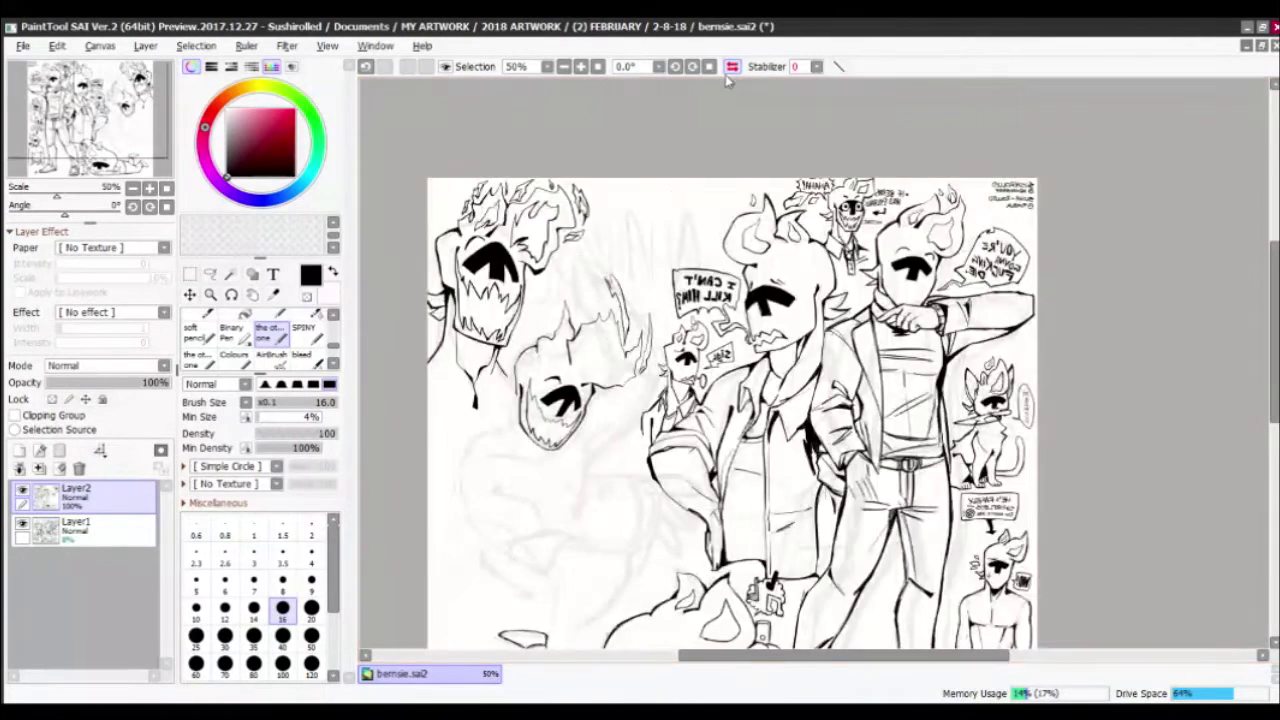
pyautogui.click(732, 66)
pyautogui.scroll(4, 834, 326)
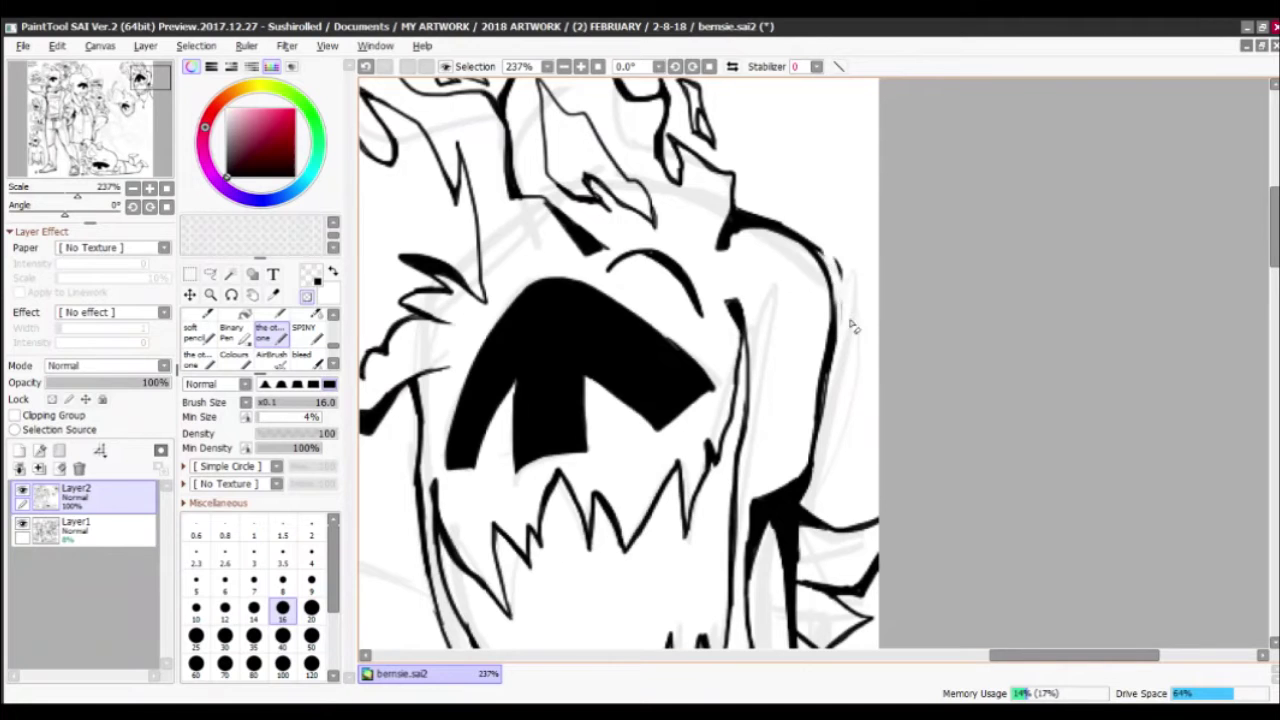
pyautogui.scroll(-4, 834, 326)
pyautogui.scroll(2, 688, 407)
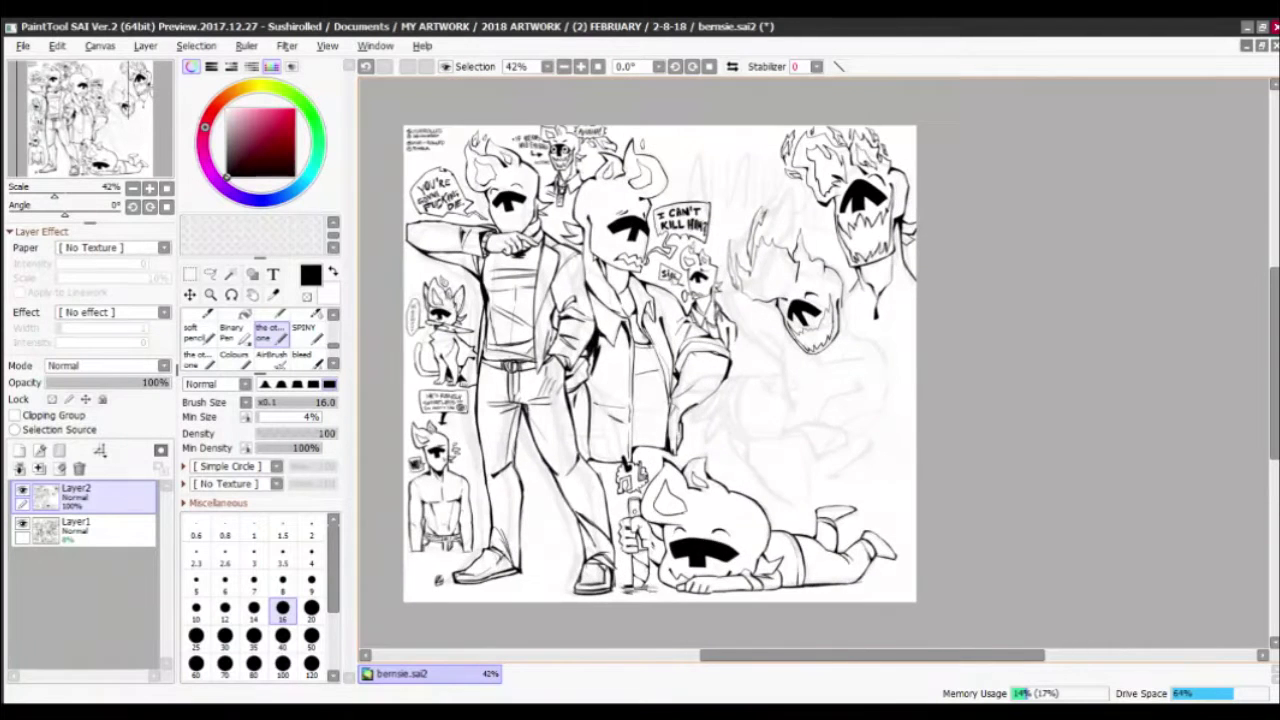
# Ink the large-headed figure's shirt neckline as a curved collar around the collarbones, with short shoulder accents below it
pyautogui.scroll(-3, 688, 407)
pyautogui.scroll(9, 688, 407)
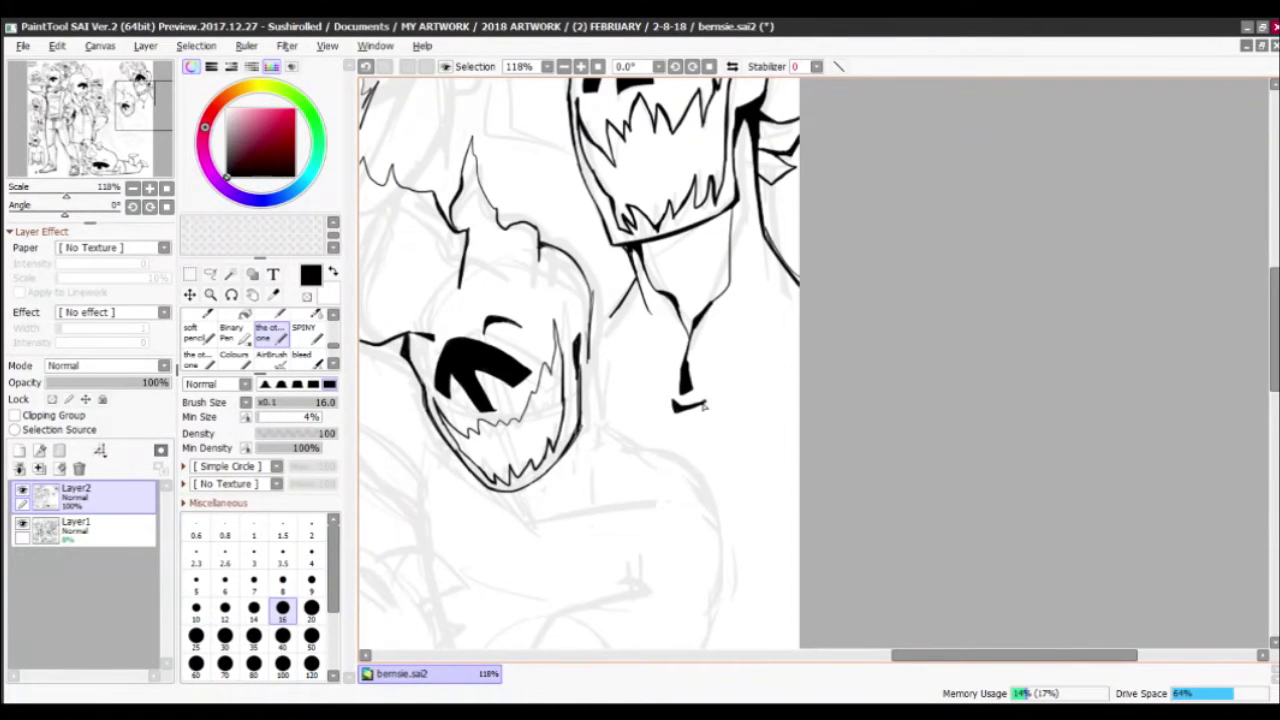
pyautogui.moveTo(690, 416); pyautogui.dragTo(797, 296)
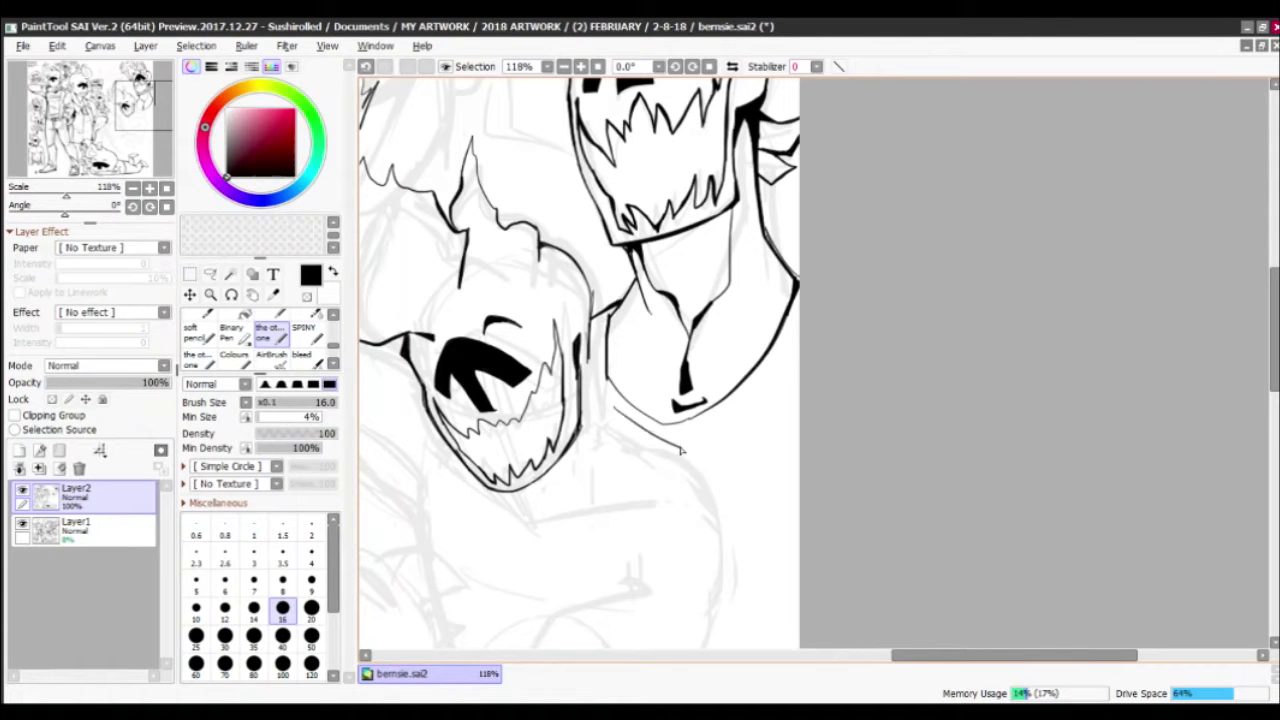
pyautogui.moveTo(714, 446); pyautogui.dragTo(785, 374)
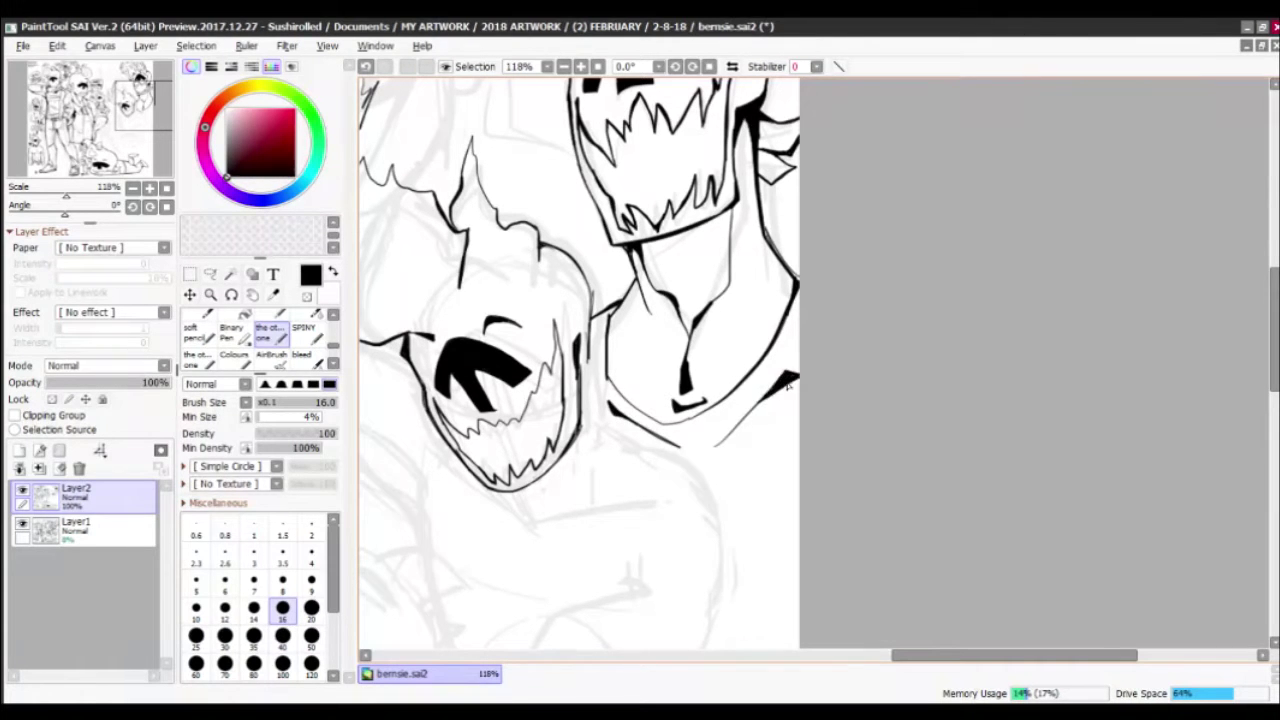
# Ink a jagged, spiky speech burst beside the large head with a size 30 brush, with zigzag lines running beneath its horn
pyautogui.scroll(-4, 788, 385)
pyautogui.scroll(4, 519, 364)
pyautogui.press(']')
pyautogui.press(']')
pyautogui.press(']')
pyautogui.press(']')
pyautogui.press(']')
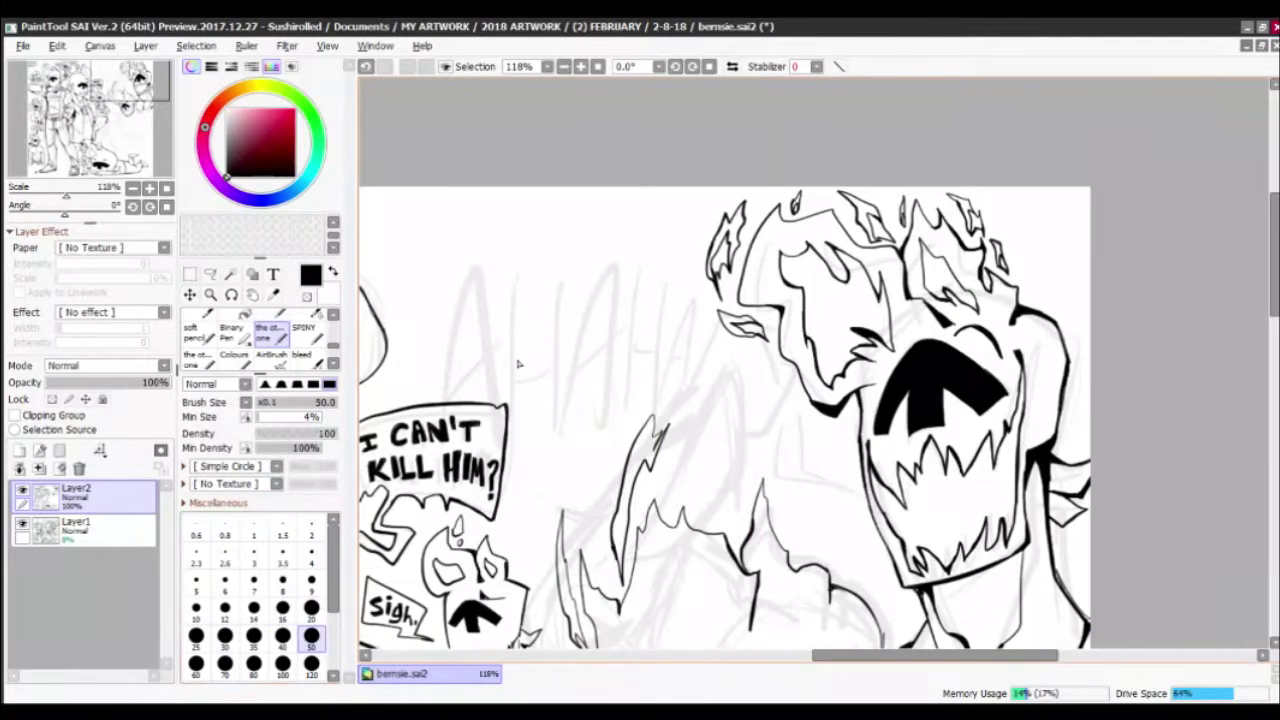
pyautogui.press('[')
pyautogui.press('[')
pyautogui.press('[')
pyautogui.moveTo(533, 336)
pyautogui.mouseDown()
pyautogui.moveTo(497, 263)
pyautogui.moveTo(646, 241)
pyautogui.moveTo(709, 253)
pyautogui.moveTo(510, 290)
pyautogui.mouseUp()
pyautogui.press('x')
pyautogui.moveTo(510, 290)
pyautogui.mouseDown()
pyautogui.moveTo(479, 333)
pyautogui.moveTo(526, 370)
pyautogui.moveTo(538, 445)
pyautogui.moveTo(568, 472)
pyautogui.moveTo(633, 430)
pyautogui.moveTo(685, 455)
pyautogui.moveTo(671, 462)
pyautogui.moveTo(733, 432)
pyautogui.moveTo(775, 430)
pyautogui.moveTo(862, 522)
pyautogui.mouseUp()
pyautogui.moveTo(782, 416); pyautogui.dragTo(840, 510)
pyautogui.moveTo(792, 424); pyautogui.dragTo(750, 374)
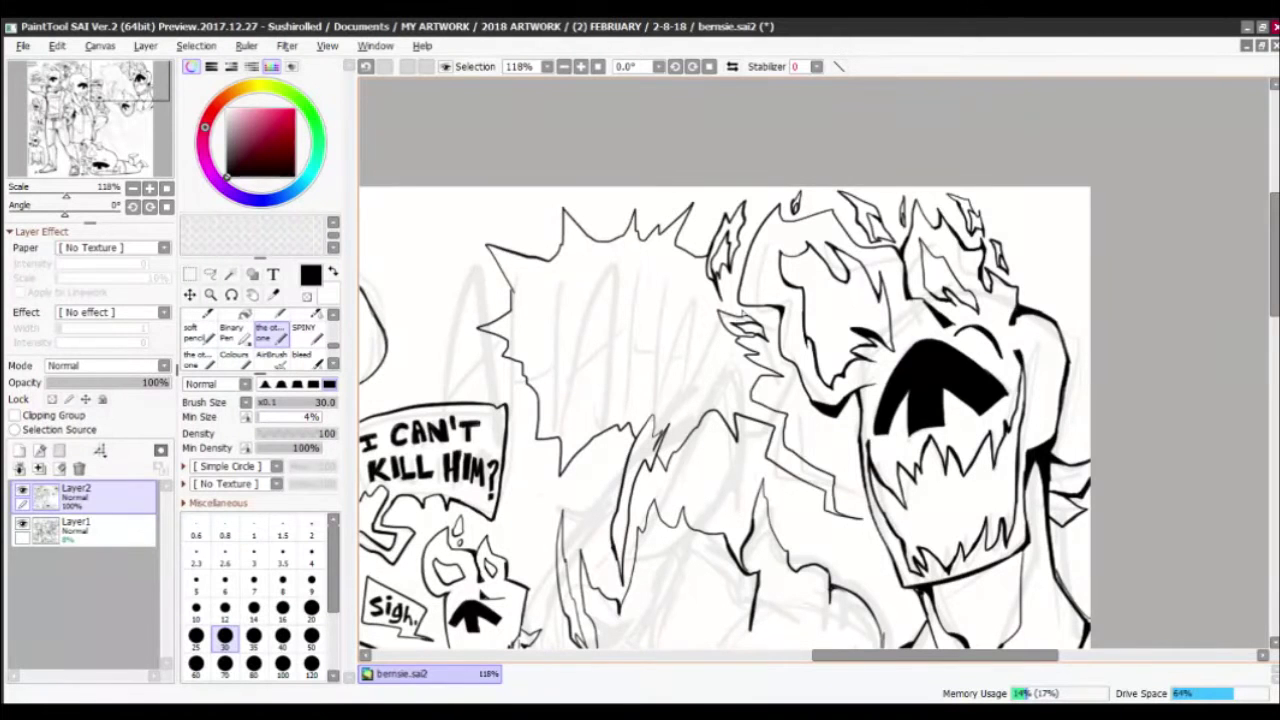
# Letter the laugh "AHAHAHA" inside the spiky speech burst with tall, narrow strokes
pyautogui.press('x')
pyautogui.press('x')
pyautogui.scroll(2, 636, 240)
pyautogui.moveTo(528, 398); pyautogui.dragTo(545, 215)
pyautogui.moveTo(570, 205)
pyautogui.mouseDown()
pyautogui.moveTo(550, 380)
pyautogui.moveTo(541, 229)
pyautogui.moveTo(555, 362)
pyautogui.mouseUp()
pyautogui.hotkey('ctrl', 'z')
pyautogui.hotkey('ctrl', 'z')
pyautogui.moveTo(570, 218)
pyautogui.mouseDown()
pyautogui.moveTo(567, 372)
pyautogui.moveTo(584, 368)
pyautogui.mouseUp()
pyautogui.moveTo(596, 300); pyautogui.dragTo(622, 356)
pyautogui.moveTo(624, 214); pyautogui.dragTo(622, 350)
pyautogui.moveTo(650, 222); pyautogui.dragTo(668, 362)
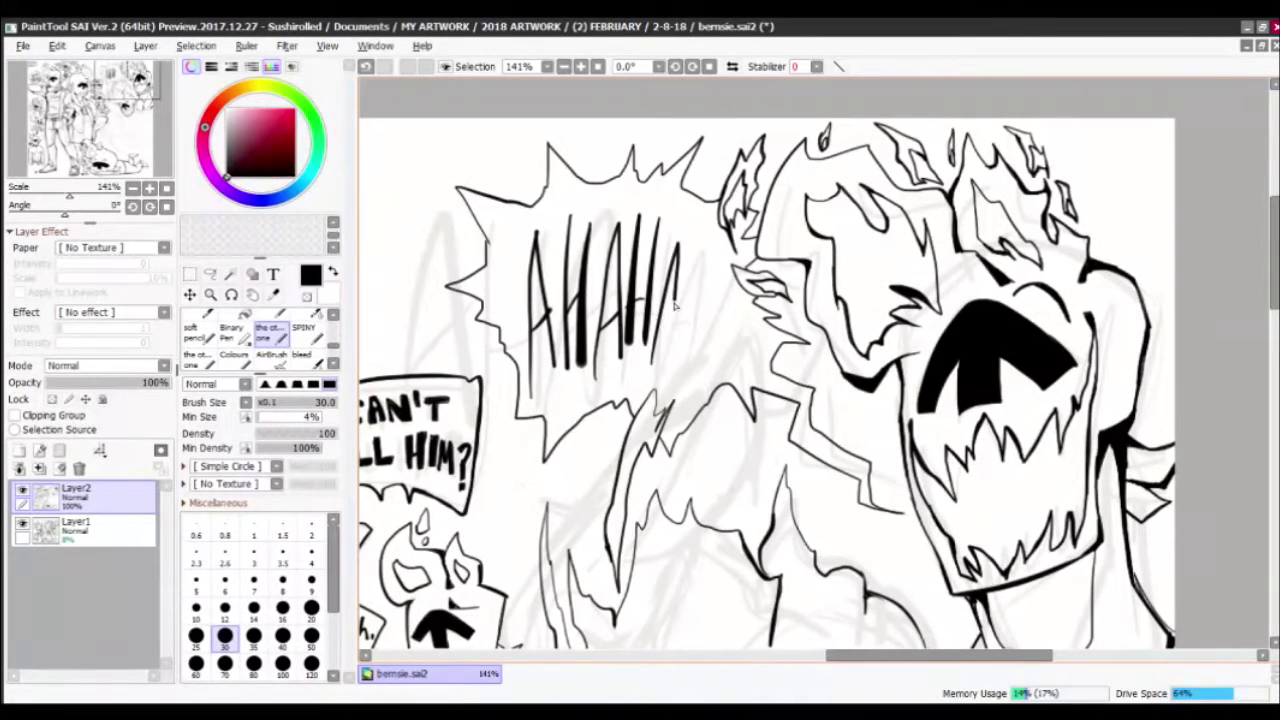
pyautogui.moveTo(680, 270); pyautogui.dragTo(686, 360)
pyautogui.moveTo(700, 266); pyautogui.dragTo(704, 378)
pyautogui.moveTo(715, 300)
pyautogui.mouseDown()
pyautogui.moveTo(730, 352)
pyautogui.moveTo(748, 360)
pyautogui.mouseUp()
# Hide the sketch layer and thicken the neck lines beneath the large head's jaw into dark wedges
pyautogui.scroll(-5, 678, 195)
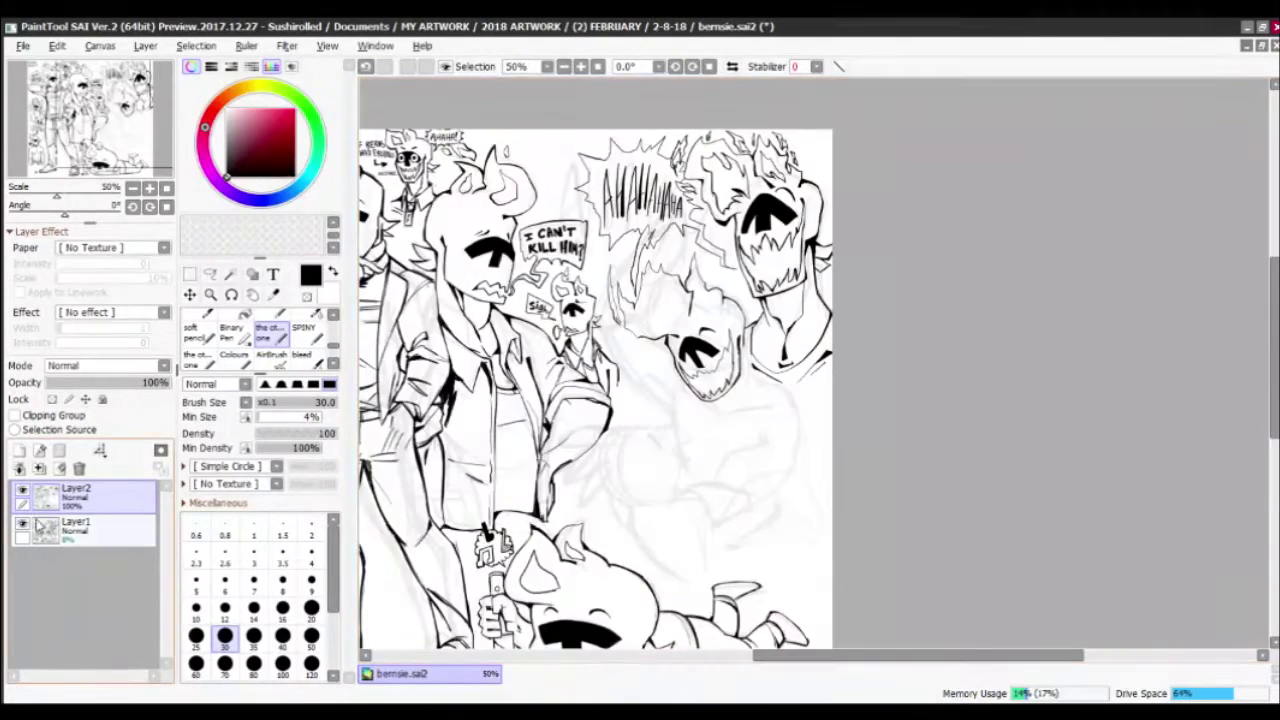
pyautogui.scroll(9, 880, 230)
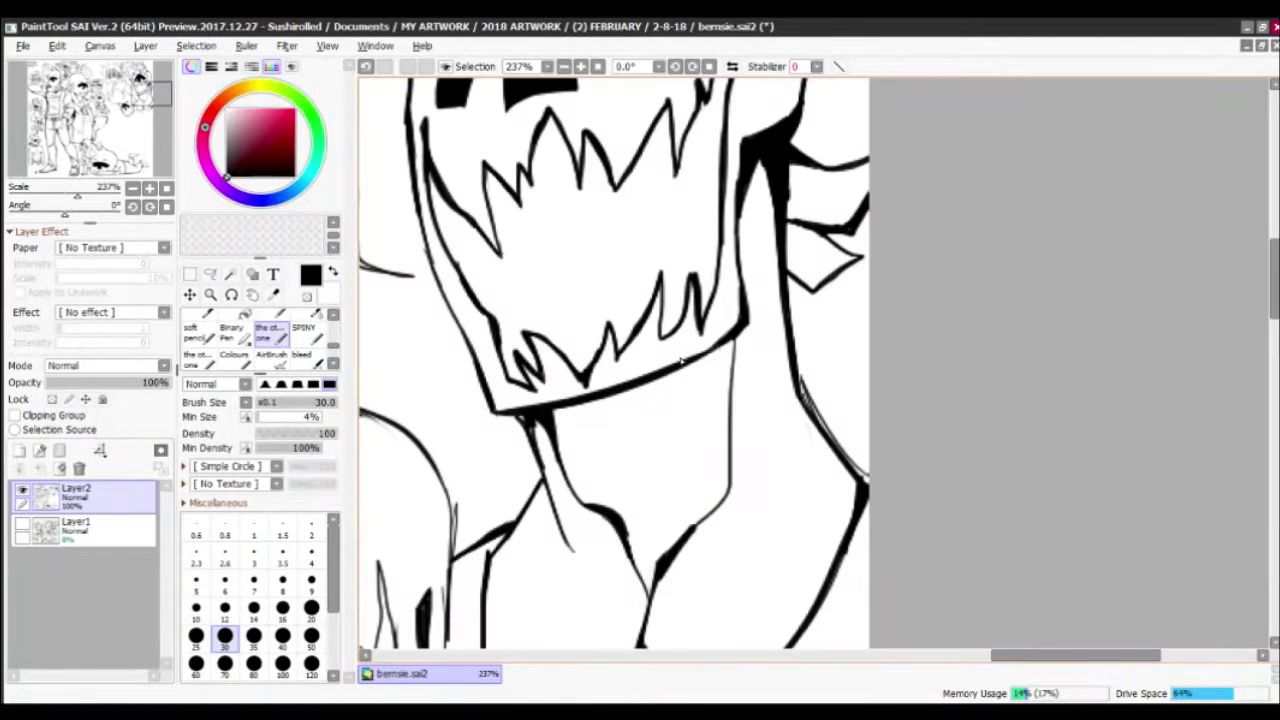
pyautogui.moveTo(730, 345)
pyautogui.mouseDown()
pyautogui.moveTo(692, 365)
pyautogui.moveTo(730, 485)
pyautogui.mouseUp()
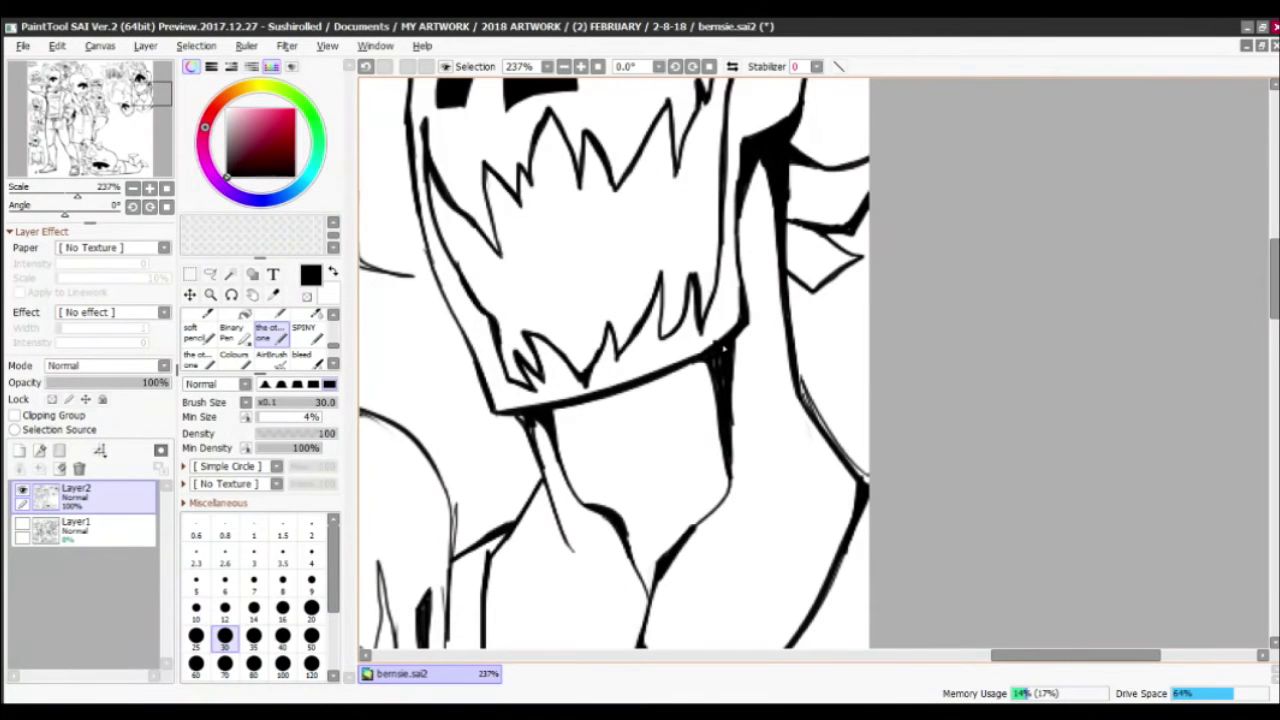
pyautogui.moveTo(742, 230); pyautogui.dragTo(770, 198)
pyautogui.moveTo(748, 216); pyautogui.dragTo(761, 170)
pyautogui.scroll(-6, 765, 200)
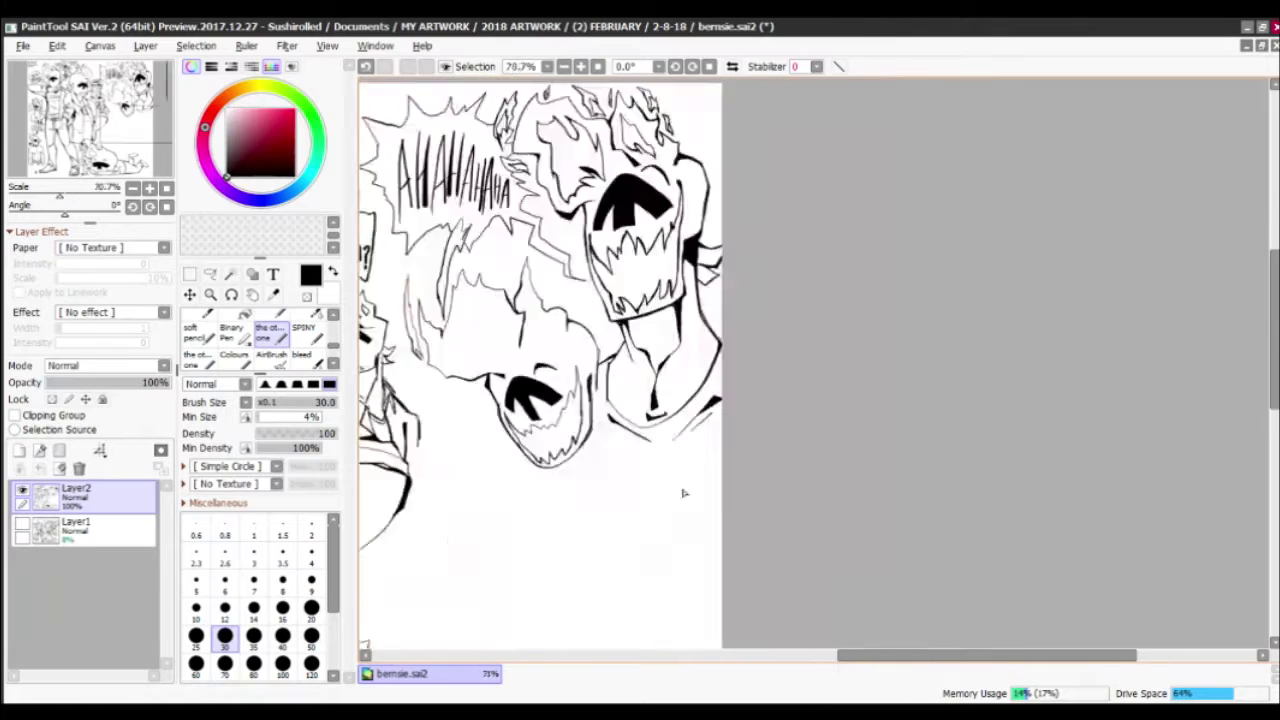
# Erase stray lines along the open jacket's front edge on the central standing figure
pyautogui.scroll(4, 680, 490)
pyautogui.scroll(1, 648, 395)
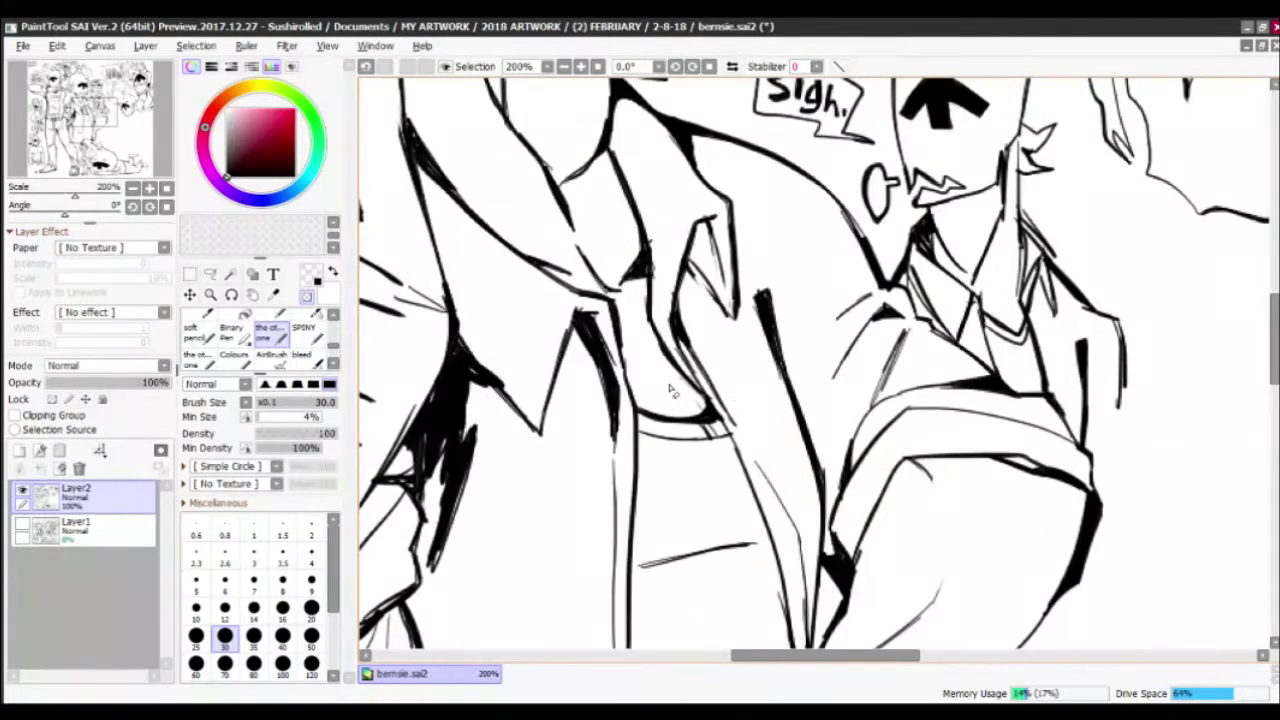
pyautogui.scroll(1, 648, 395)
pyautogui.moveTo(714, 370); pyautogui.dragTo(706, 494)
pyautogui.moveTo(708, 274); pyautogui.dragTo(716, 494)
pyautogui.scroll(-4, 644, 354)
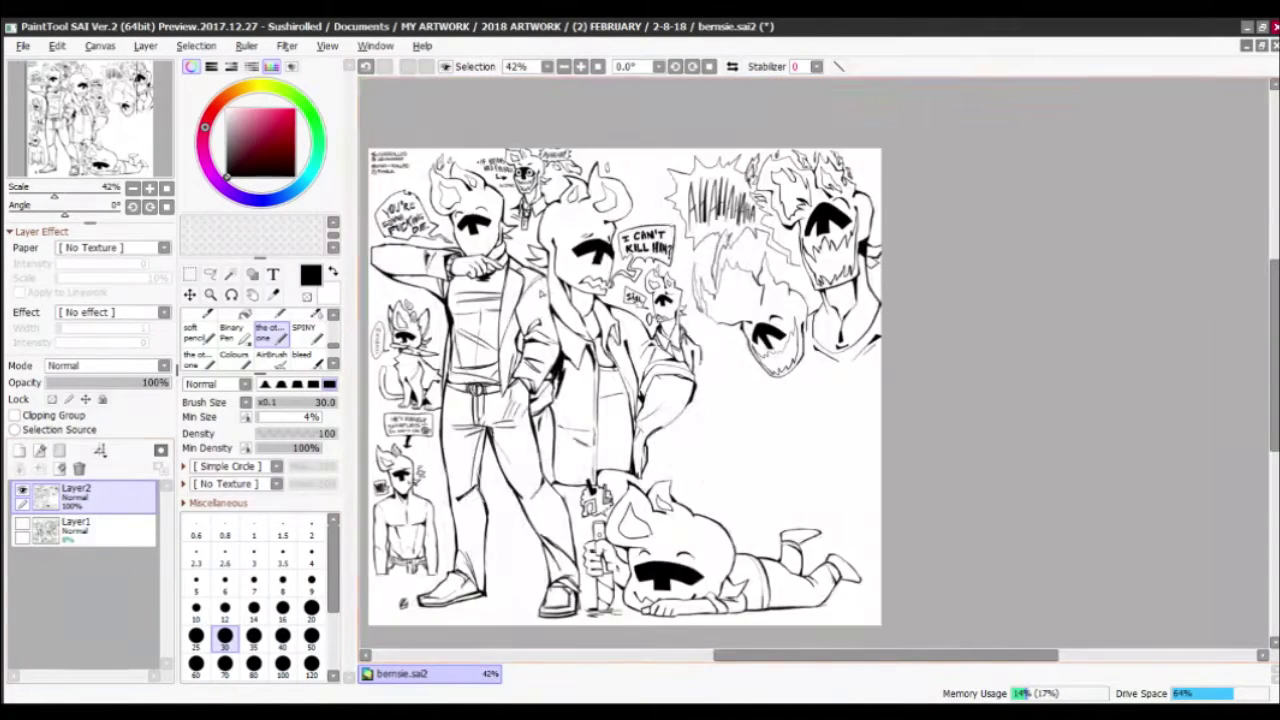
# Show the sketch layer again and save the drawing
pyautogui.click(21, 526)
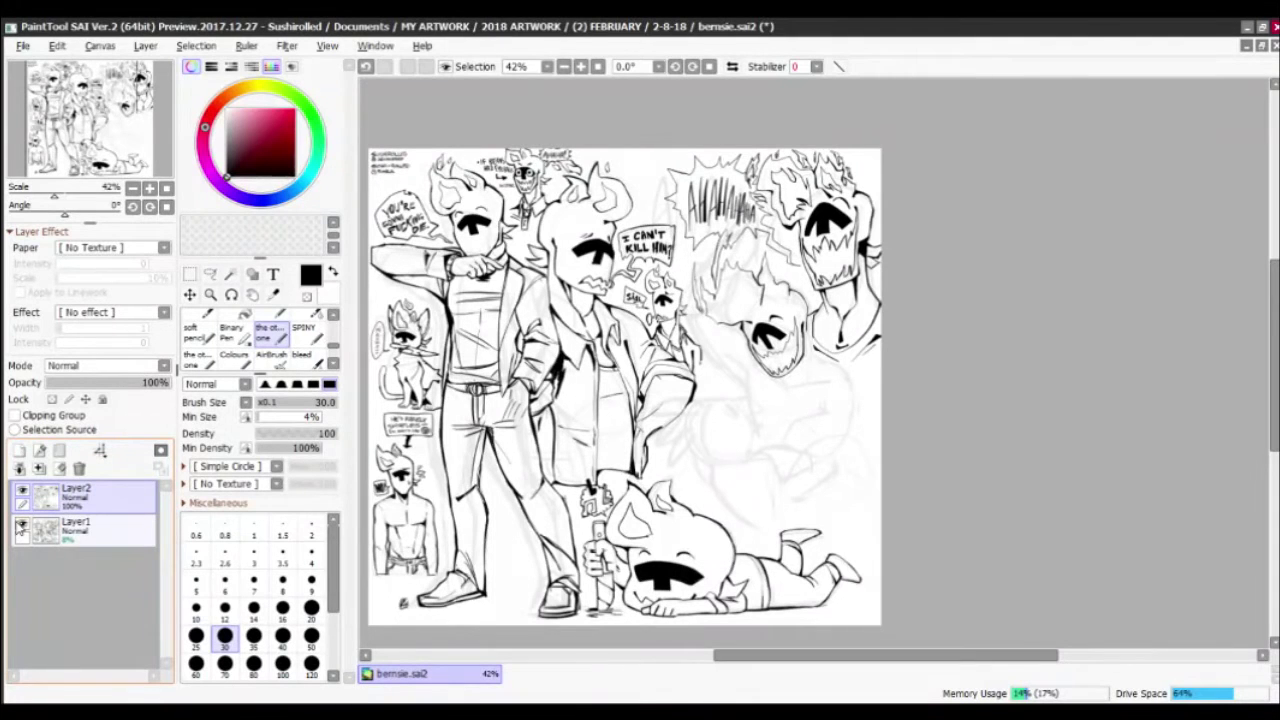
pyautogui.hotkey('ctrl', 's')
pyautogui.click(733, 66)
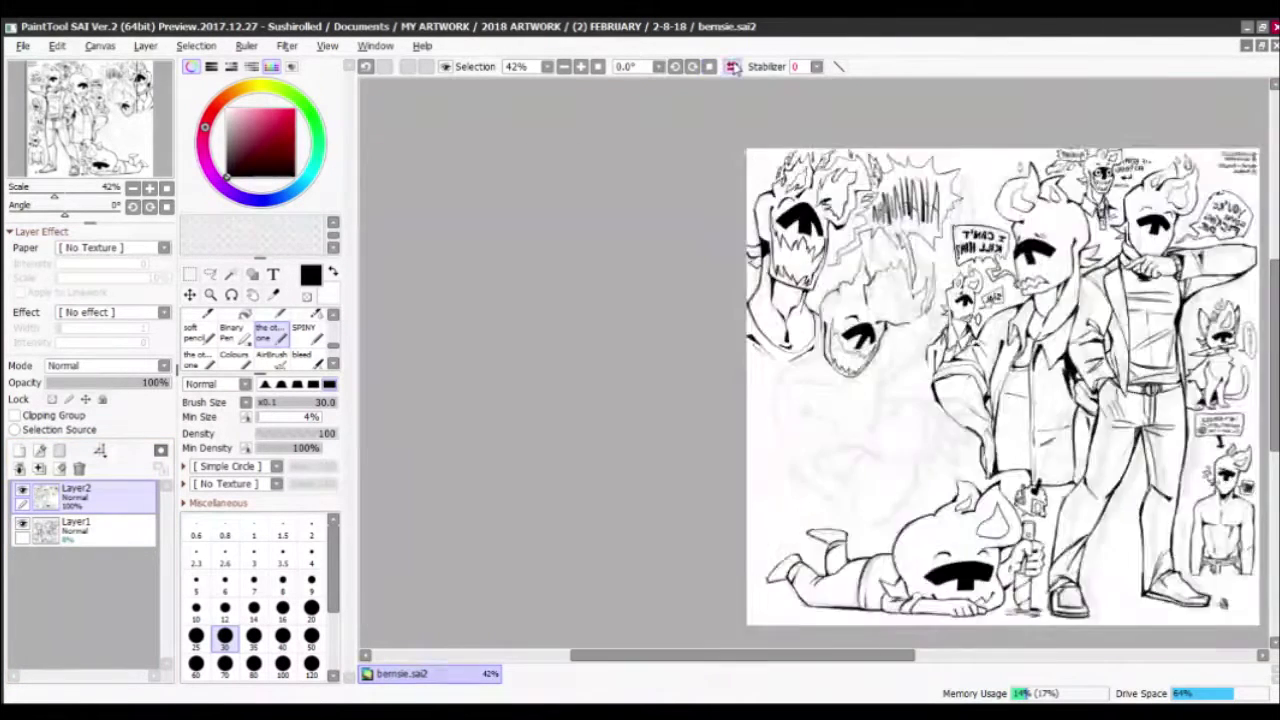
# Ink the back of the second figure's neck and the pointed V of neck lines below its chin
pyautogui.scroll(3, 661, 262)
pyautogui.moveTo(657, 256); pyautogui.dragTo(675, 315)
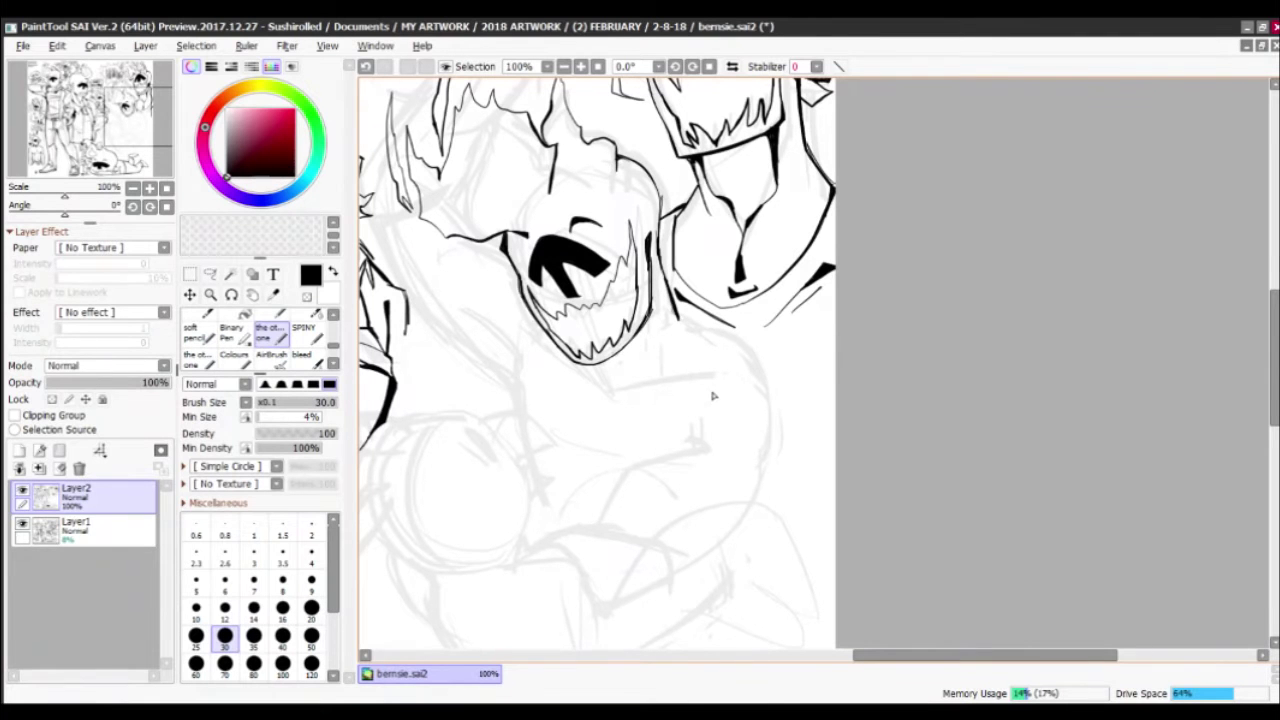
pyautogui.moveTo(588, 368); pyautogui.dragTo(630, 398)
pyautogui.press('x')
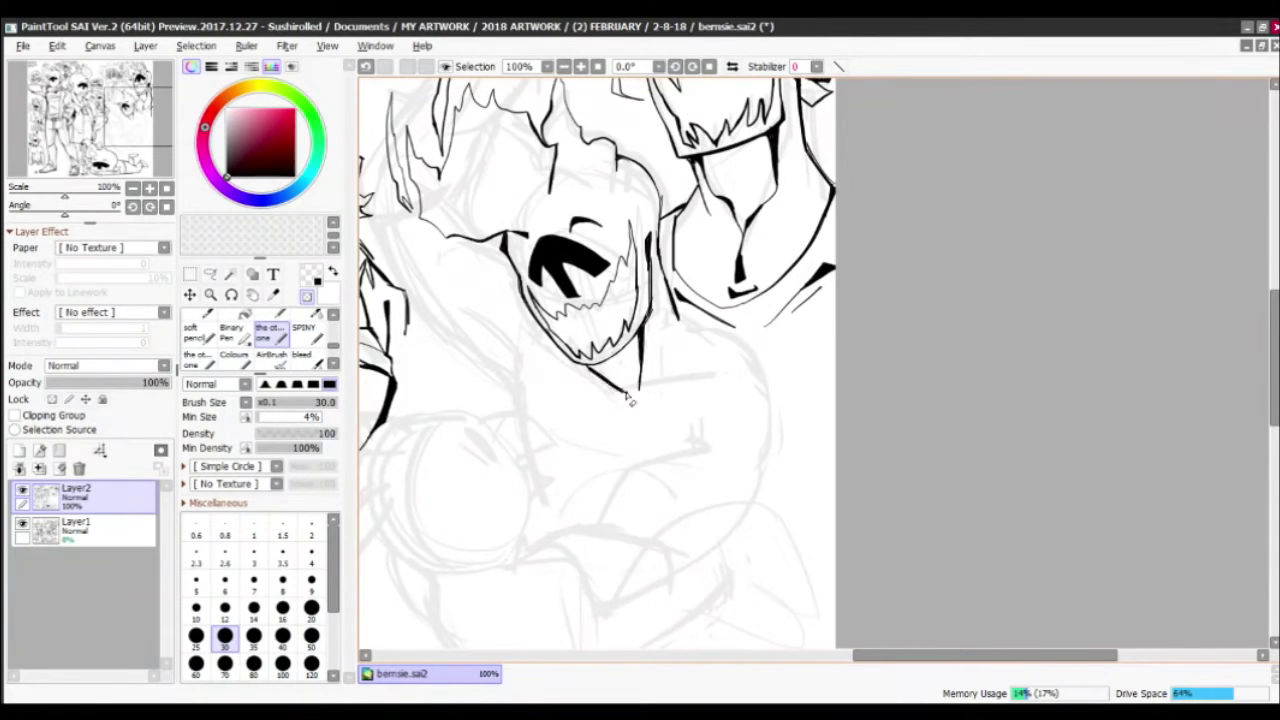
pyautogui.press('x')
# Thicken the second head's jawline with a size 16 brush and fill the shadow where the jaw meets the neck
pyautogui.scroll(5, 630, 403)
pyautogui.press('[')
pyautogui.press('[')
pyautogui.press('[')
pyautogui.moveTo(540, 411); pyautogui.dragTo(668, 375)
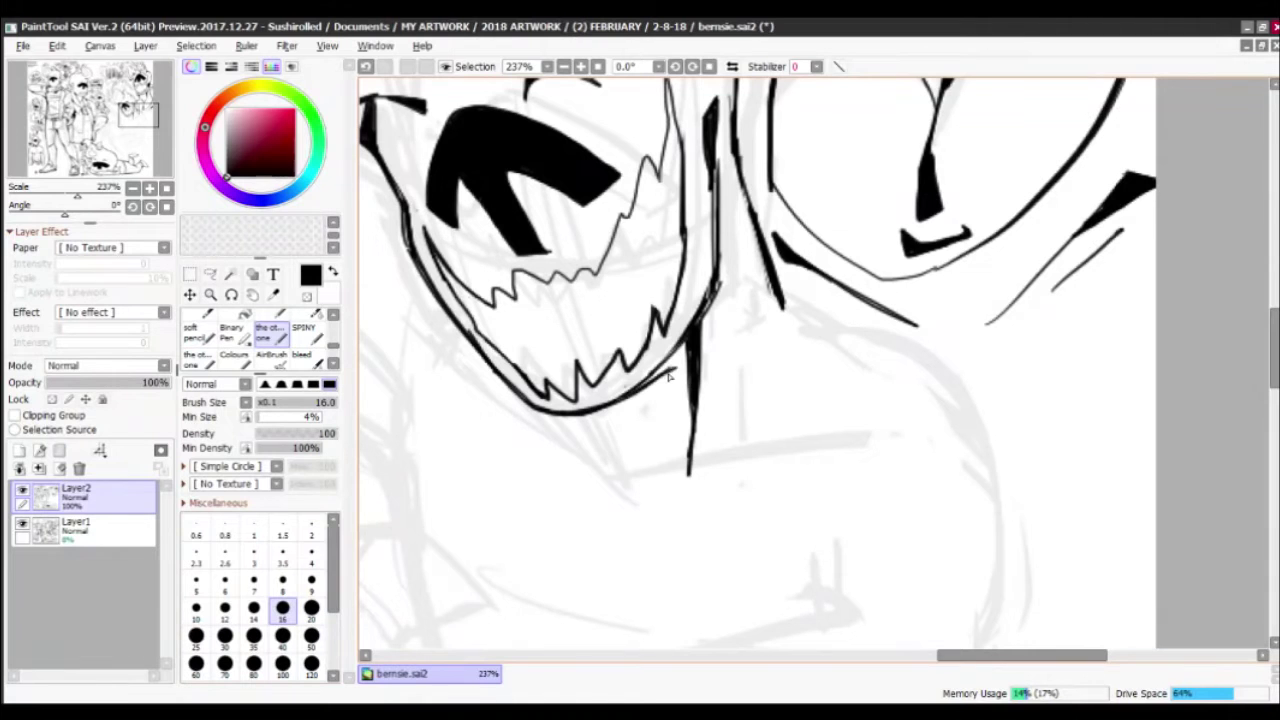
pyautogui.moveTo(584, 415); pyautogui.dragTo(660, 452)
pyautogui.scroll(-2, 645, 412)
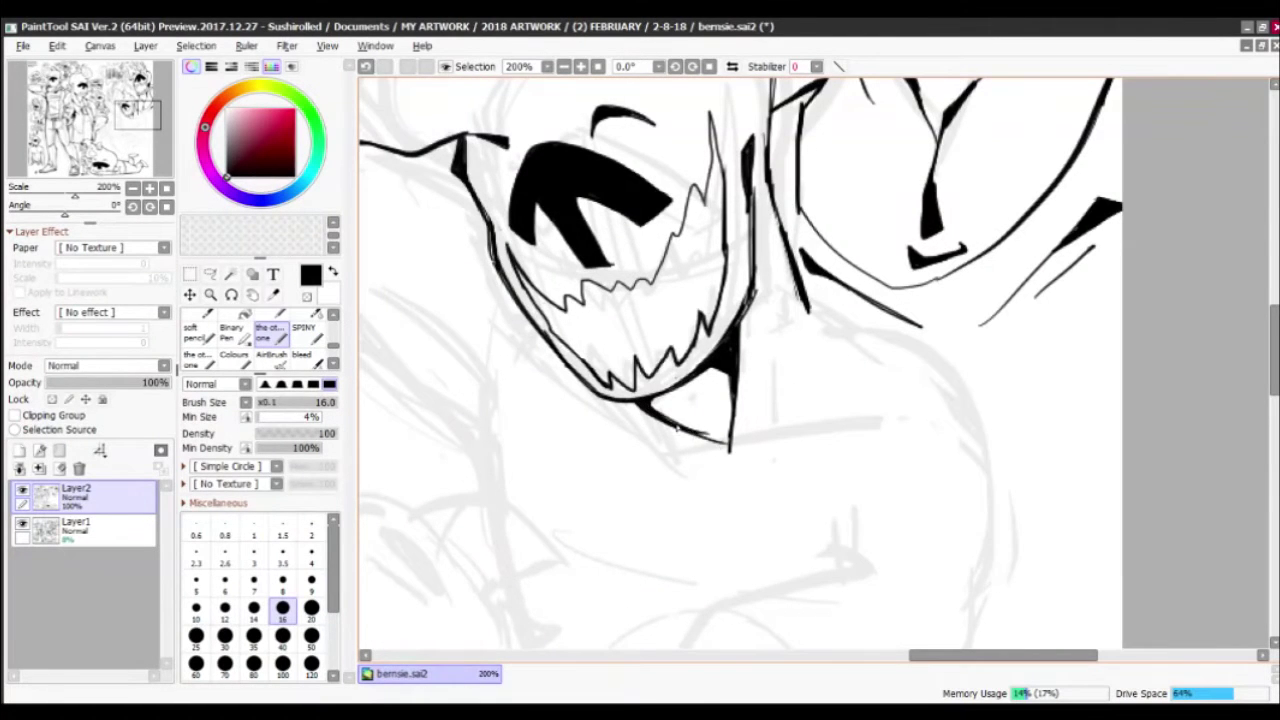
# Ink the second figure's rounded shoulder and outer arm, plus the inner arm line with a thick accent at the armpit
pyautogui.scroll(-4, 690, 400)
pyautogui.scroll(2, 704, 323)
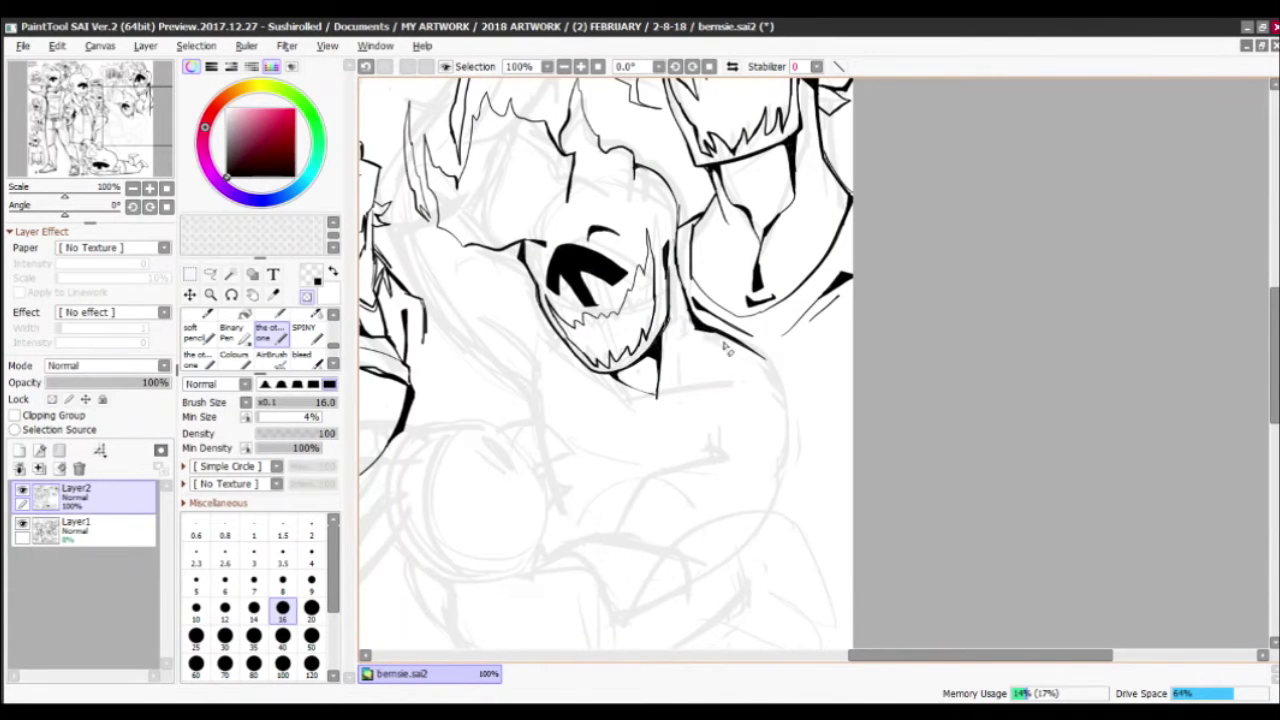
pyautogui.moveTo(750, 348); pyautogui.dragTo(782, 444)
pyautogui.moveTo(782, 470)
pyautogui.mouseDown()
pyautogui.moveTo(816, 332)
pyautogui.moveTo(712, 460)
pyautogui.mouseUp()
pyautogui.moveTo(745, 325); pyautogui.dragTo(668, 420)
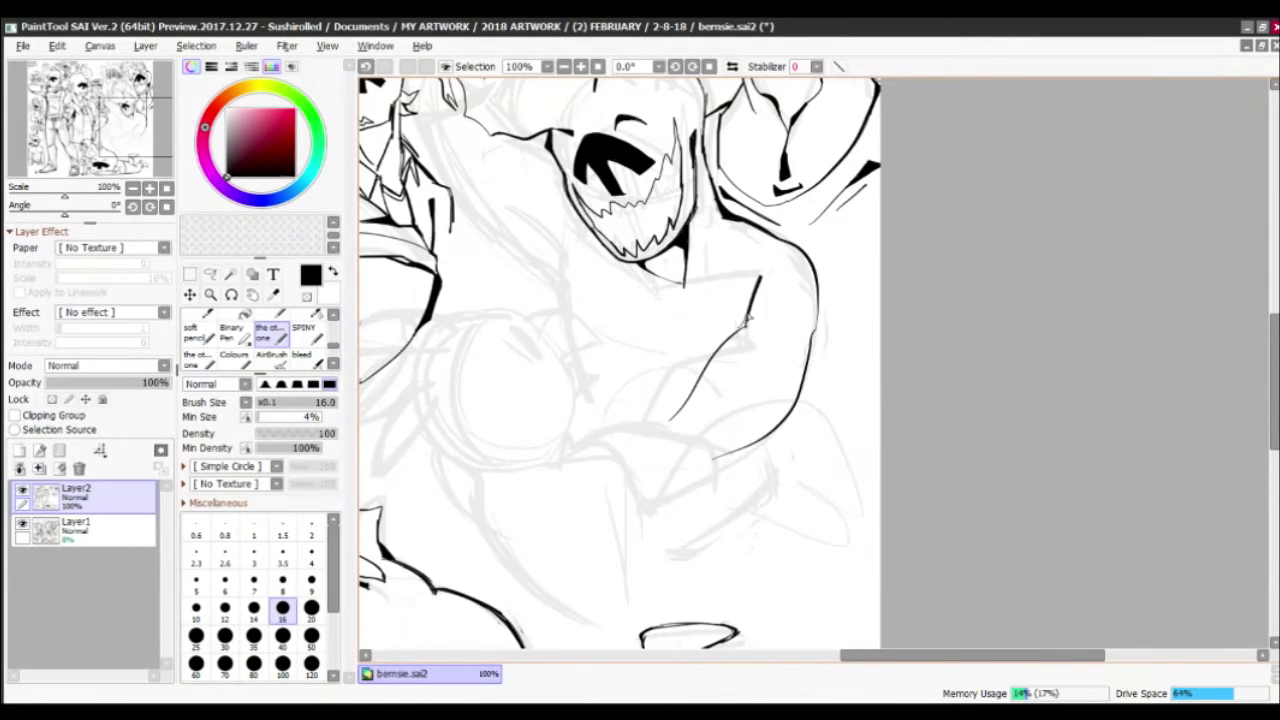
pyautogui.moveTo(760, 435); pyautogui.dragTo(855, 443)
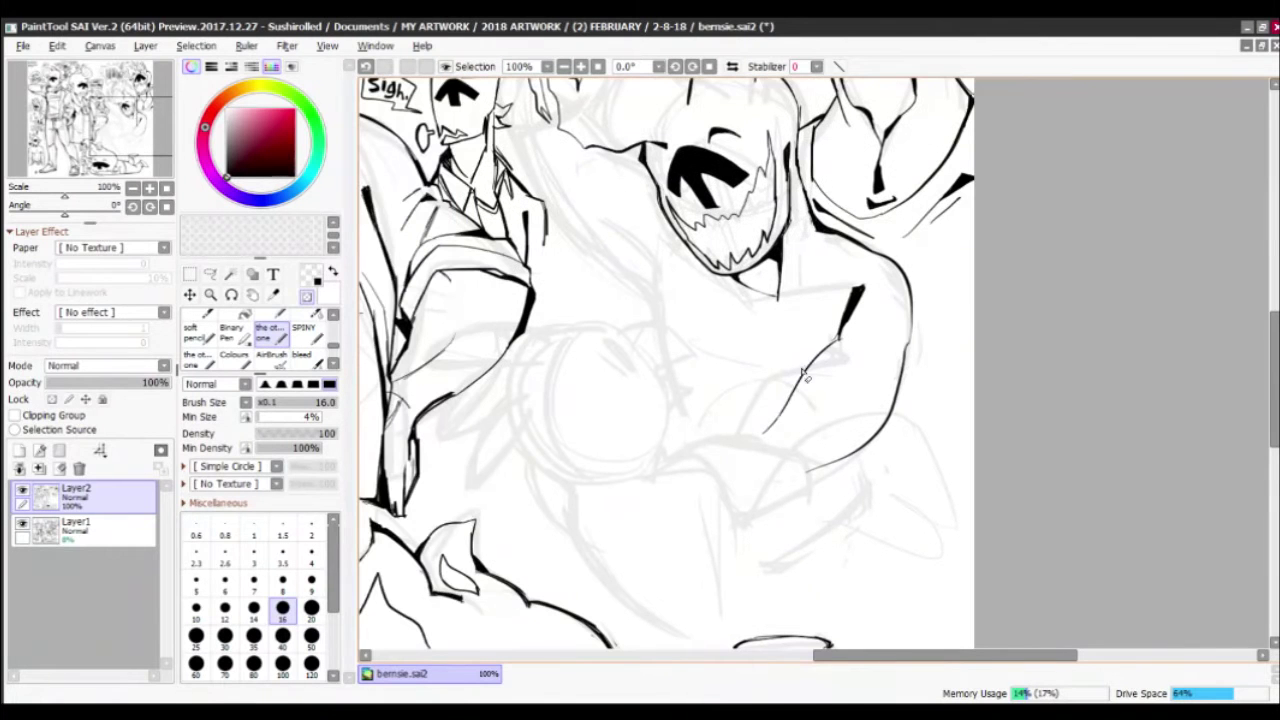
pyautogui.scroll(-6, 800, 427)
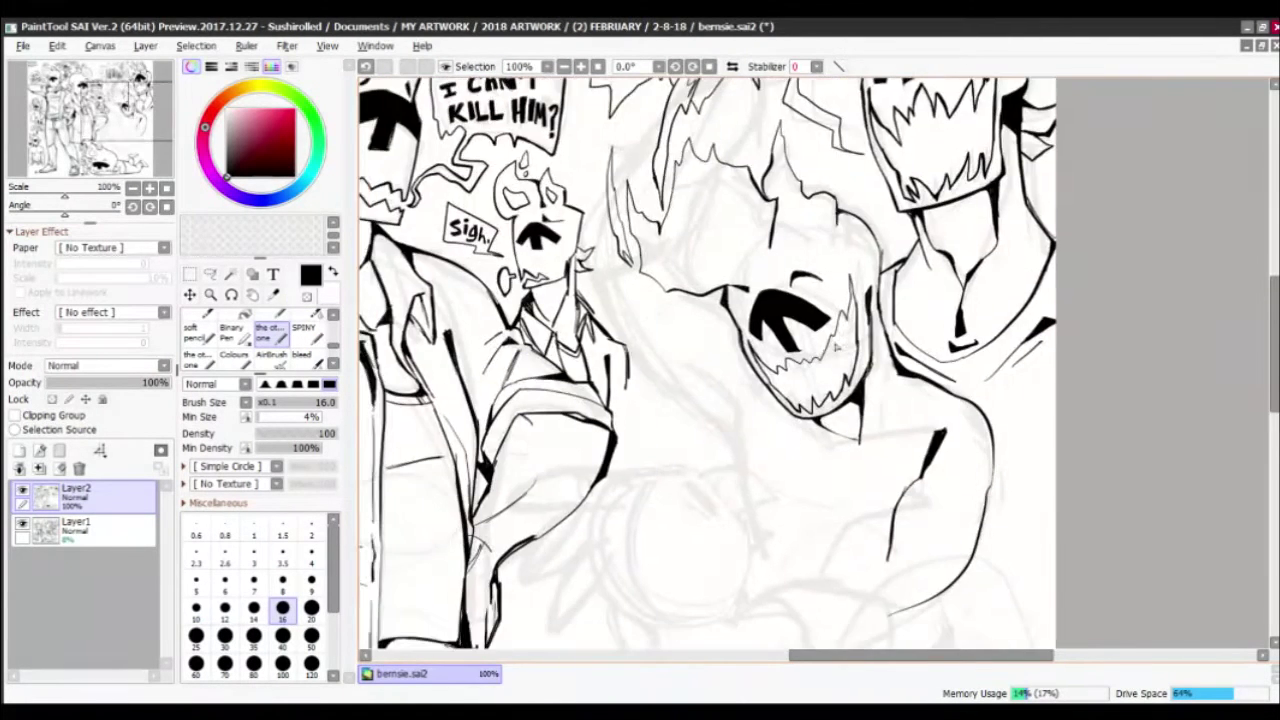
pyautogui.scroll(2, 825, 430)
pyautogui.scroll(-3, 830, 440)
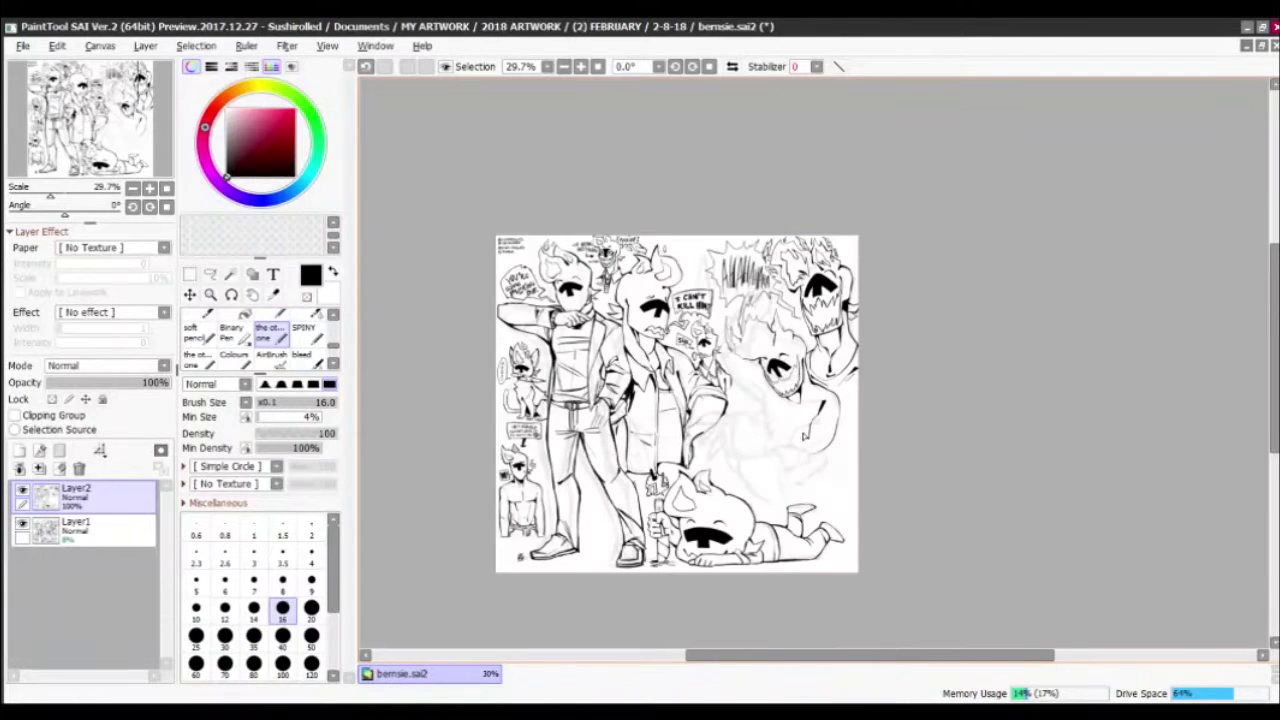
# Thicken the upper row of jagged teeth at the far corner of the second head's grin
pyautogui.scroll(3, 837, 447)
pyautogui.scroll(5, 744, 391)
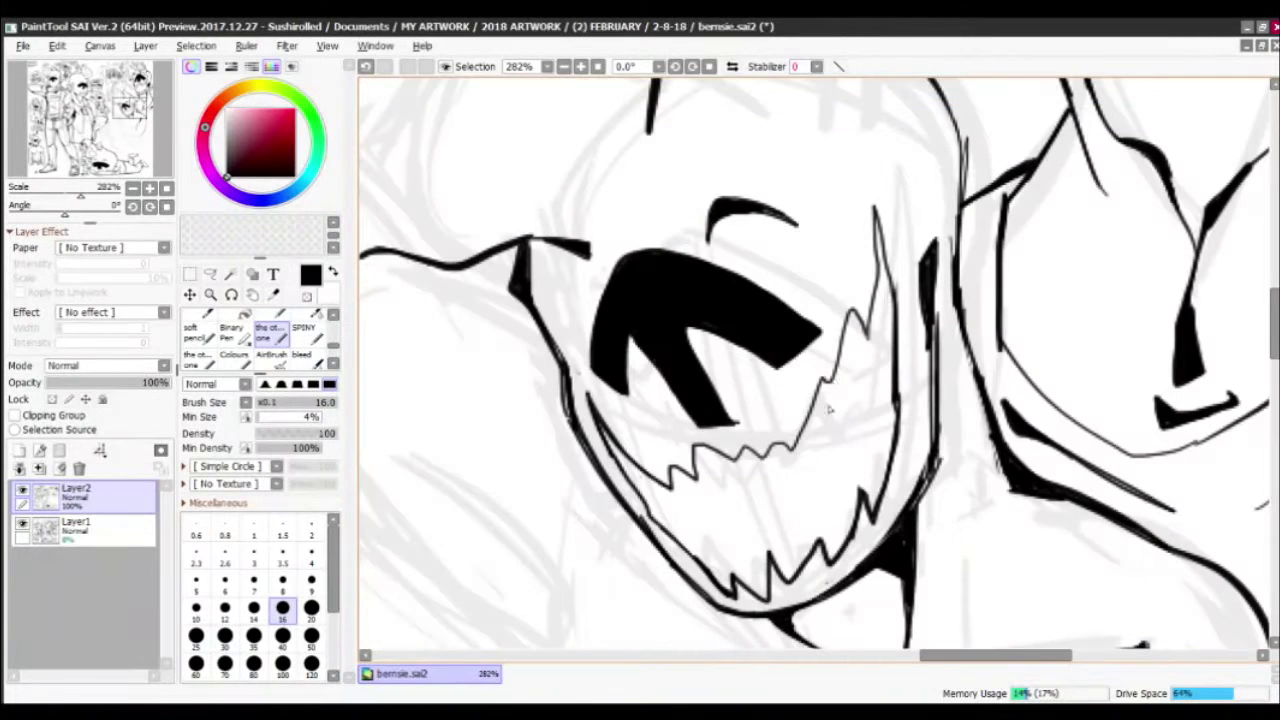
pyautogui.moveTo(830, 382)
pyautogui.mouseDown()
pyautogui.moveTo(795, 458)
pyautogui.moveTo(800, 445)
pyautogui.mouseUp()
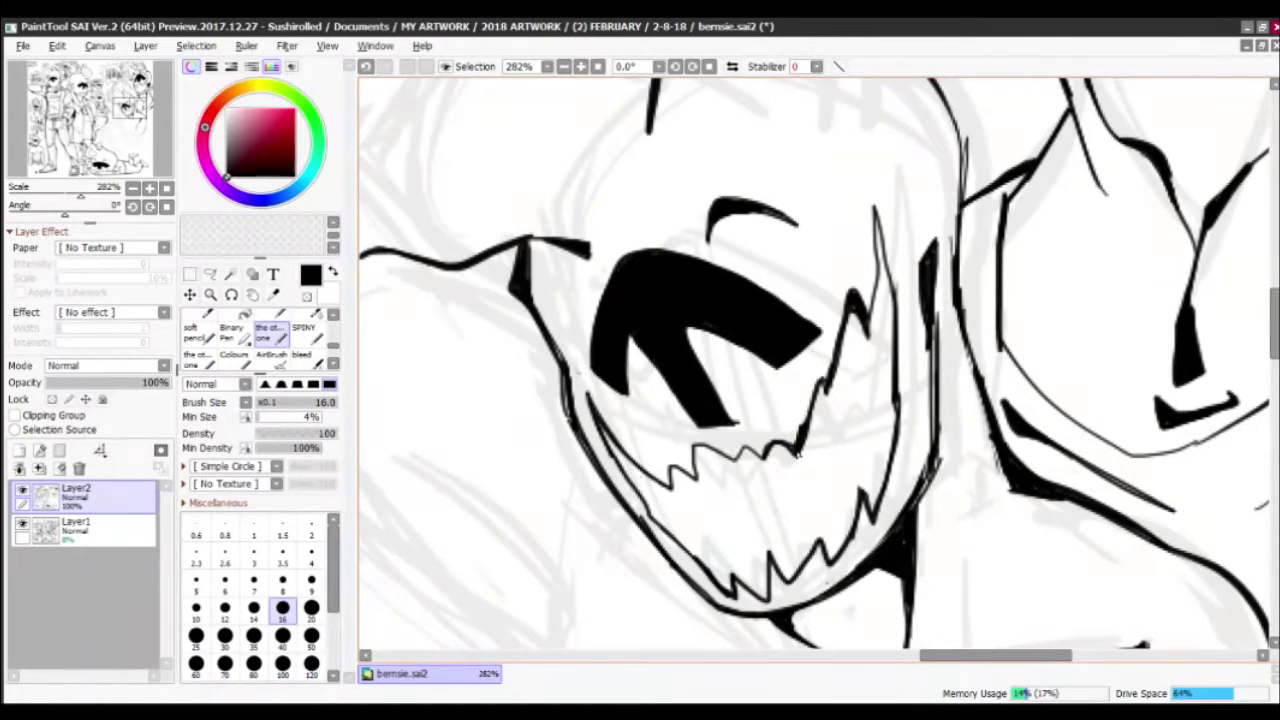
pyautogui.scroll(-5, 746, 350)
pyautogui.scroll(1, 746, 350)
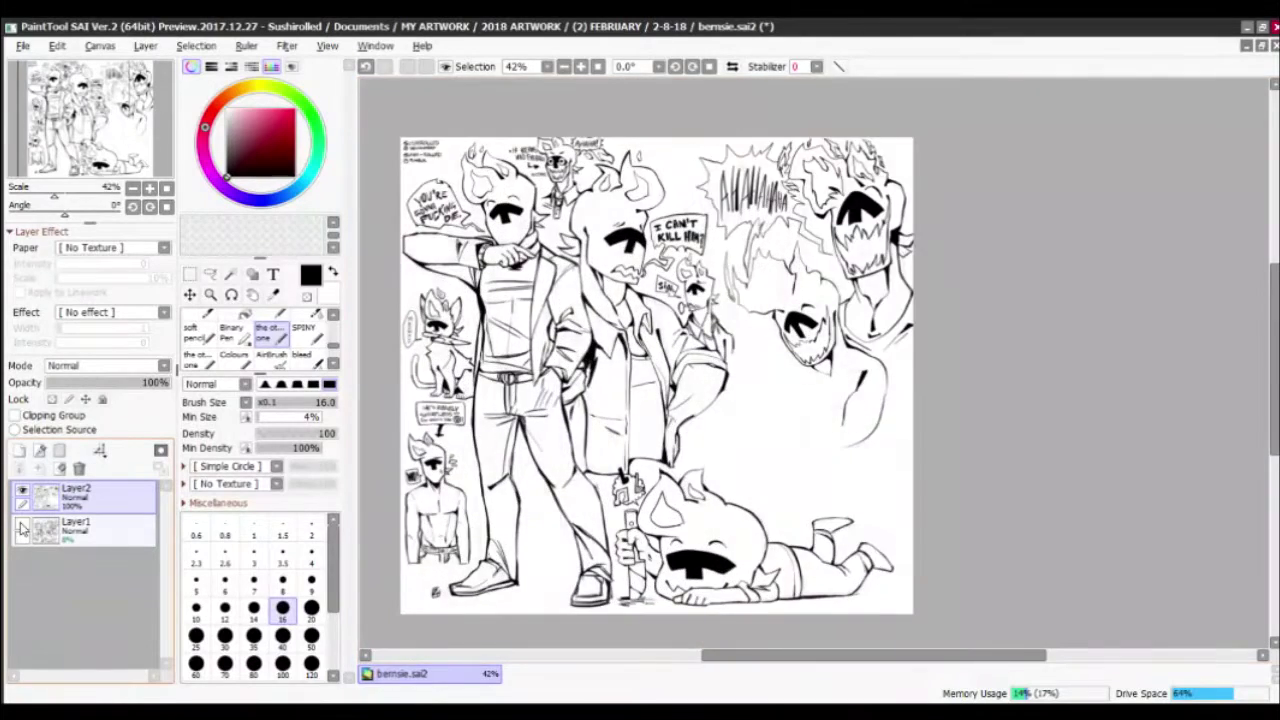
# Ink the inner flame outlines inside the second head's large left horn and small right horn
pyautogui.scroll(3, 746, 350)
pyautogui.scroll(1, 745, 350)
pyautogui.moveTo(790, 480)
pyautogui.mouseDown()
pyautogui.moveTo(596, 428)
pyautogui.moveTo(740, 360)
pyautogui.moveTo(760, 450)
pyautogui.moveTo(752, 432)
pyautogui.mouseUp()
pyautogui.moveTo(742, 350); pyautogui.dragTo(795, 455)
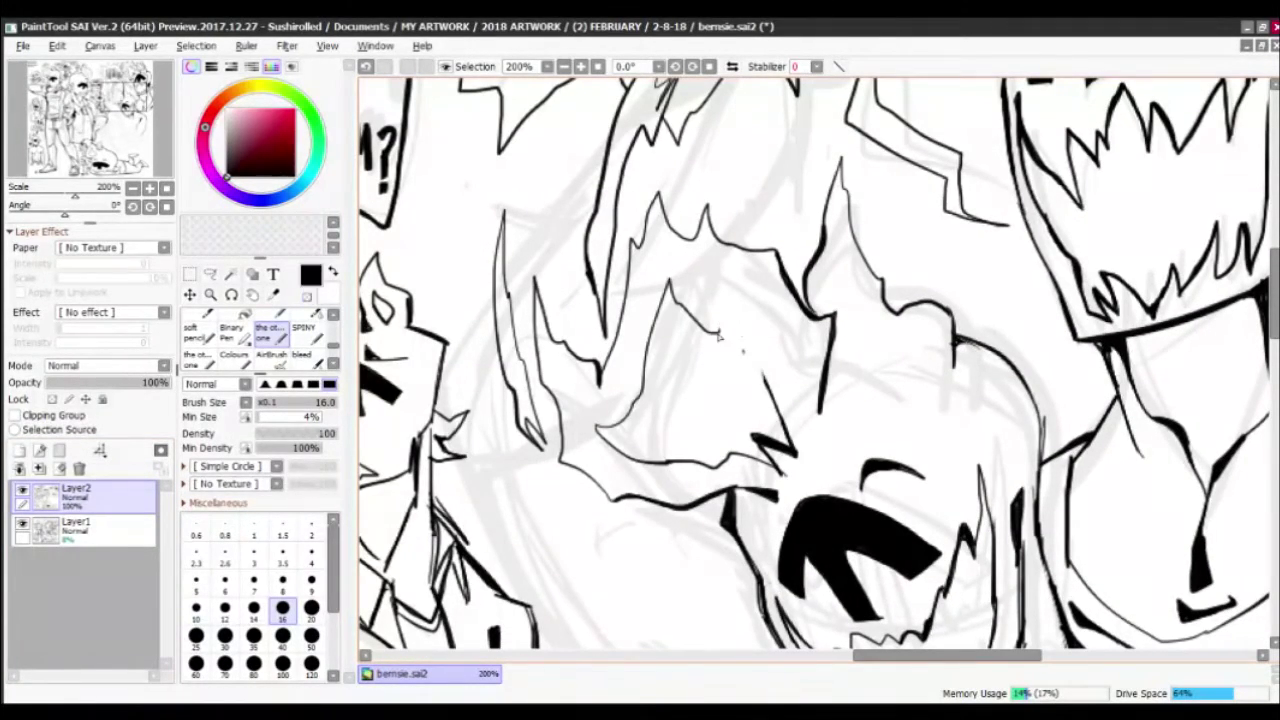
pyautogui.moveTo(713, 268); pyautogui.dragTo(765, 380)
pyautogui.moveTo(622, 452)
pyautogui.mouseDown()
pyautogui.moveTo(648, 354)
pyautogui.moveTo(713, 341)
pyautogui.mouseUp()
pyautogui.moveTo(712, 475); pyautogui.dragTo(790, 480)
pyautogui.moveTo(858, 398)
pyautogui.mouseDown()
pyautogui.moveTo(845, 265)
pyautogui.moveTo(890, 400)
pyautogui.mouseUp()
pyautogui.moveTo(920, 340)
pyautogui.mouseDown()
pyautogui.moveTo(870, 307)
pyautogui.moveTo(852, 400)
pyautogui.mouseUp()
# Trim the inner flame of the second head's small right horn and thicken the line between the two horns
pyautogui.press('-')
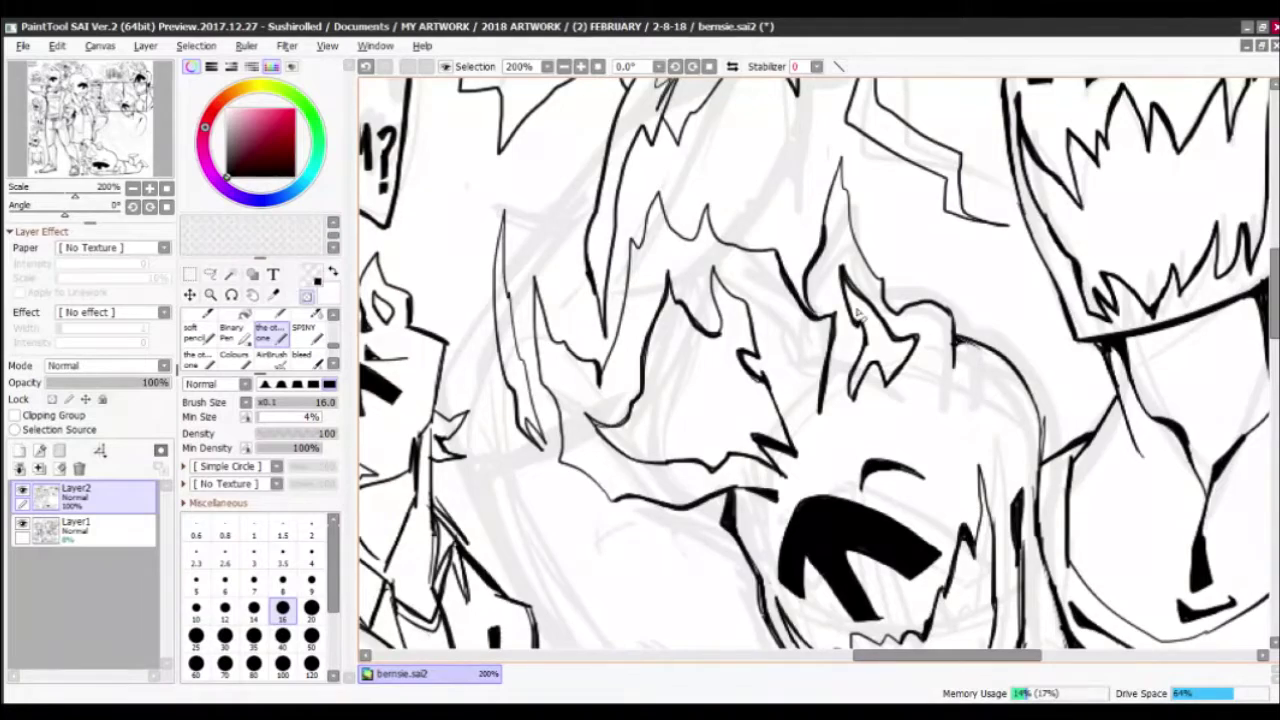
pyautogui.moveTo(865, 290); pyautogui.dragTo(845, 322)
pyautogui.moveTo(862, 265); pyautogui.dragTo(840, 296)
pyautogui.scroll(-4, 872, 236)
pyautogui.scroll(5, 720, 380)
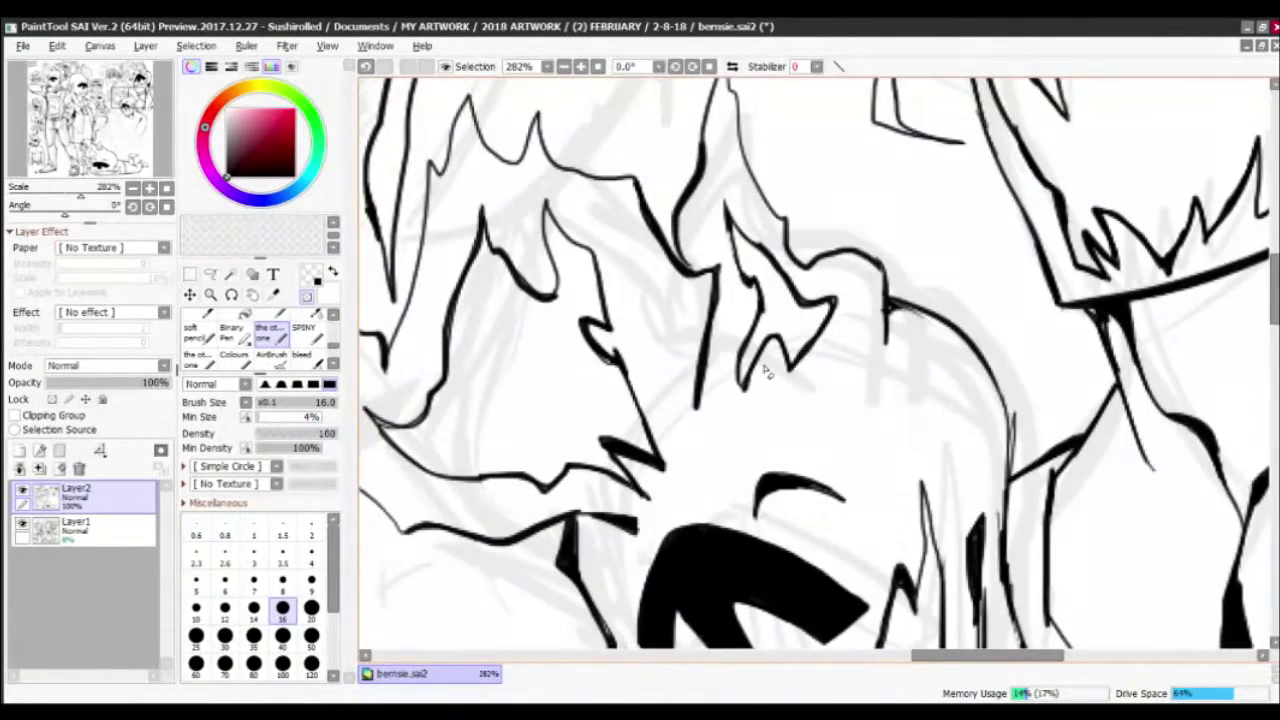
pyautogui.press('-')
pyautogui.moveTo(716, 268); pyautogui.dragTo(705, 418)
pyautogui.scroll(-4, 642, 251)
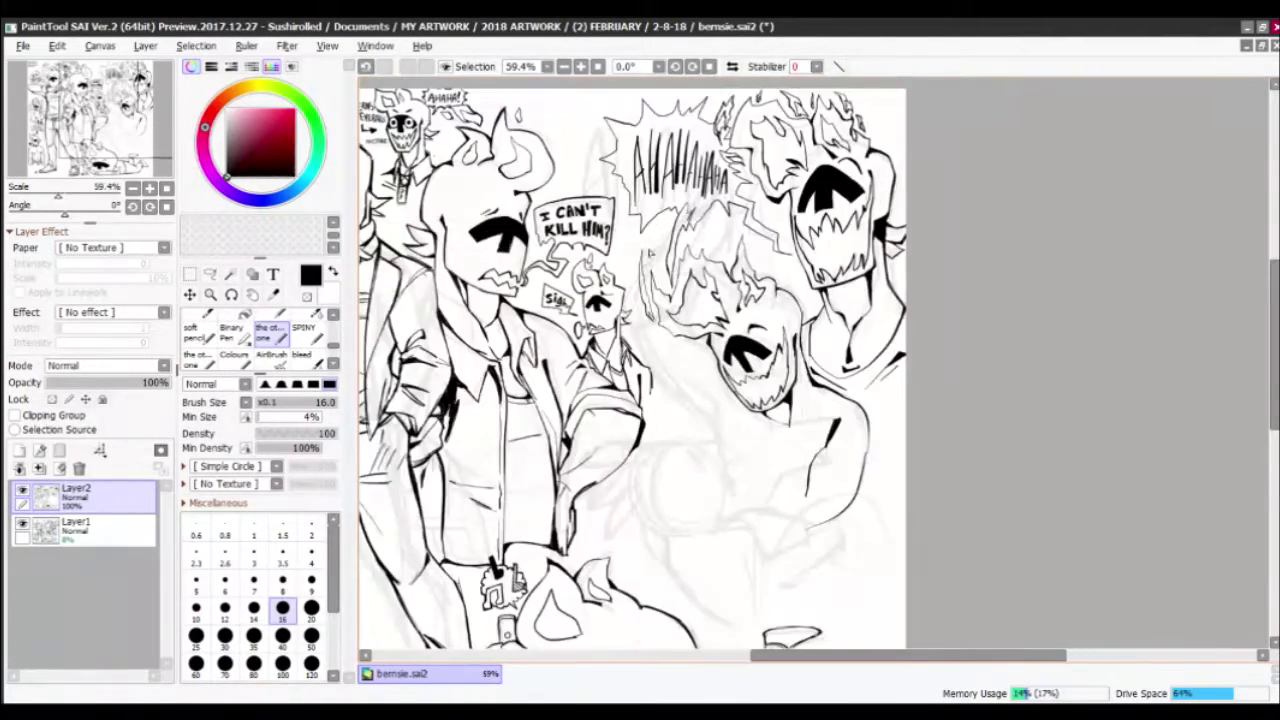
# Touch up the narrow flame wisps beside the second head's left horn
pyautogui.scroll(8, 700, 370)
pyautogui.moveTo(670, 320); pyautogui.dragTo(685, 390)
pyautogui.moveTo(690, 340); pyautogui.dragTo(710, 400)
pyautogui.scroll(1, 700, 380)
pyautogui.scroll(-7, 700, 380)
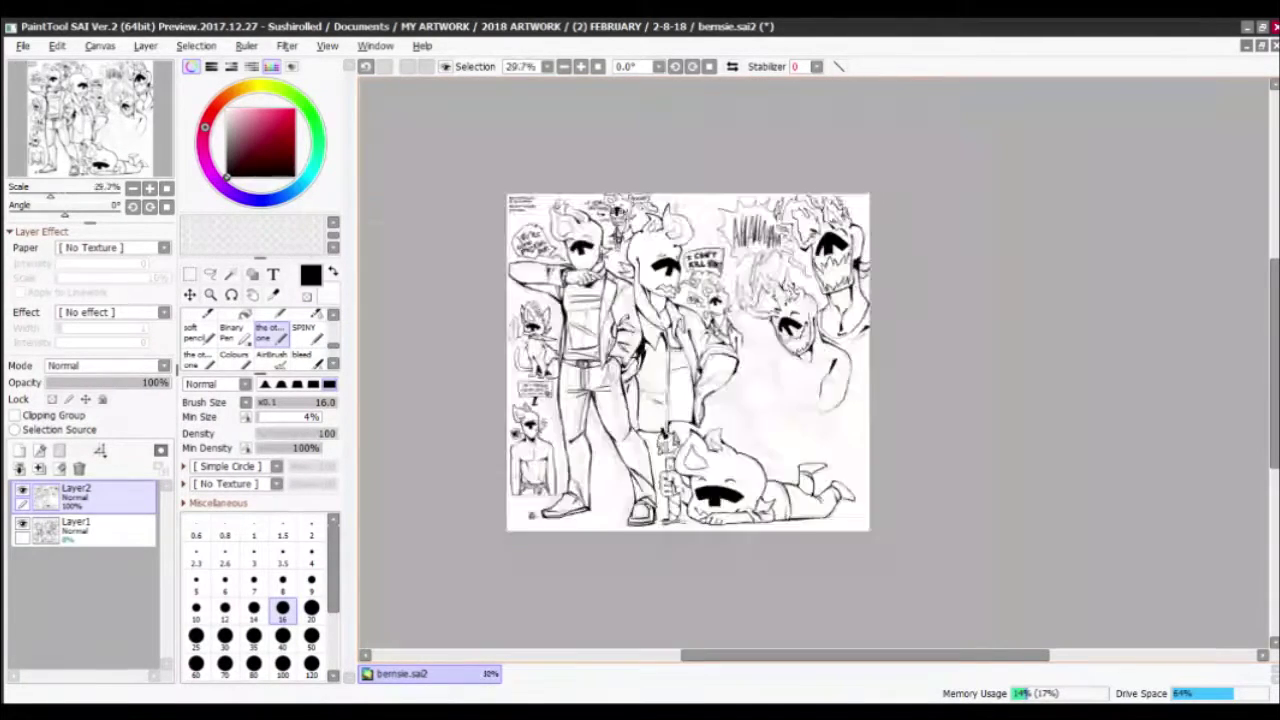
pyautogui.scroll(1, 660, 390)
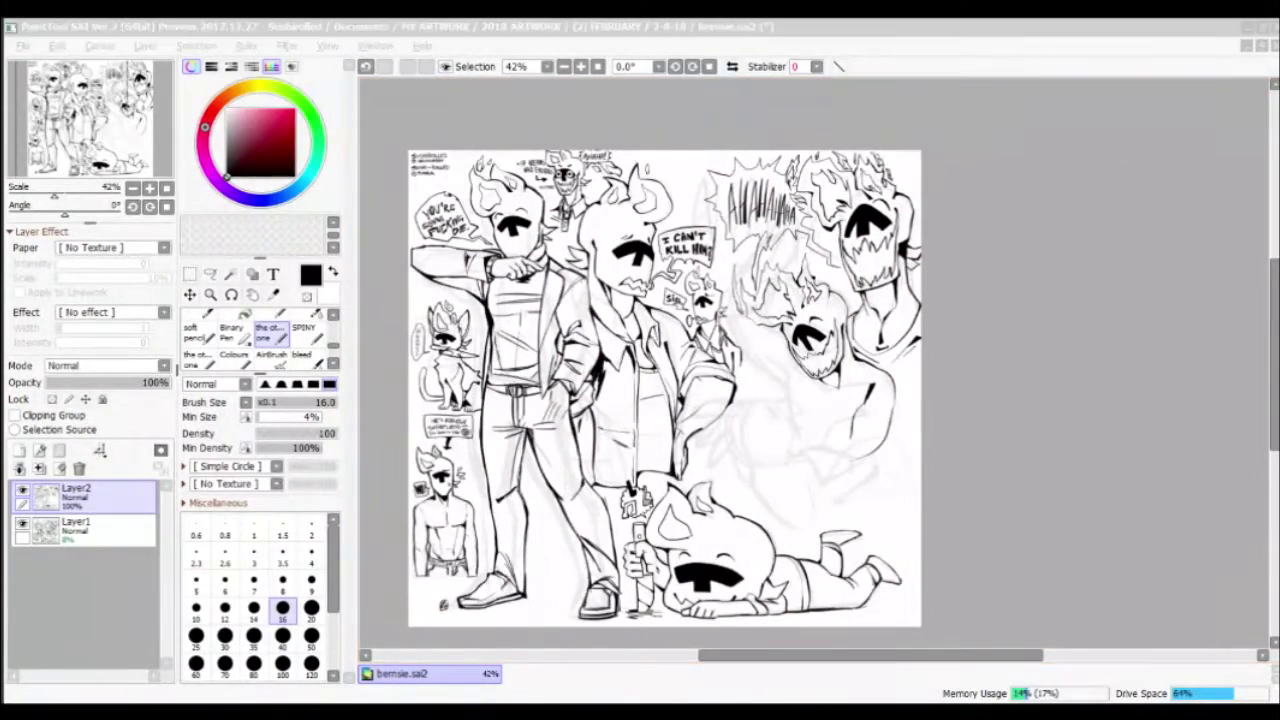
# Ink the round head outline of the small beaked creature below the second head with a size 20 brush
pyautogui.scroll(4, 820, 470)
pyautogui.press(']')
pyautogui.moveTo(645, 428)
pyautogui.mouseDown()
pyautogui.moveTo(555, 415)
pyautogui.moveTo(688, 252)
pyautogui.moveTo(603, 434)
pyautogui.mouseUp()
pyautogui.press('e')
pyautogui.moveTo(528, 392); pyautogui.dragTo(562, 258)
pyautogui.scroll(4, 593, 343)
pyautogui.press('e')
# Ink the round creature's open beak, with a large hooked upper half and a small pointed lower half containing the tongue
pyautogui.moveTo(488, 382)
pyautogui.mouseDown()
pyautogui.moveTo(645, 398)
pyautogui.moveTo(705, 475)
pyautogui.mouseUp()
pyautogui.moveTo(660, 405)
pyautogui.mouseDown()
pyautogui.moveTo(705, 478)
pyautogui.moveTo(625, 498)
pyautogui.moveTo(708, 366)
pyautogui.moveTo(650, 425)
pyautogui.mouseUp()
pyautogui.moveTo(636, 378)
pyautogui.mouseDown()
pyautogui.moveTo(652, 460)
pyautogui.moveTo(715, 478)
pyautogui.moveTo(655, 585)
pyautogui.moveTo(672, 524)
pyautogui.moveTo(655, 521)
pyautogui.mouseUp()
pyautogui.moveTo(728, 452); pyautogui.dragTo(664, 535)
pyautogui.press('c')
pyautogui.moveTo(680, 514); pyautogui.dragTo(658, 528)
pyautogui.press('c')
pyautogui.moveTo(662, 470); pyautogui.dragTo(725, 460)
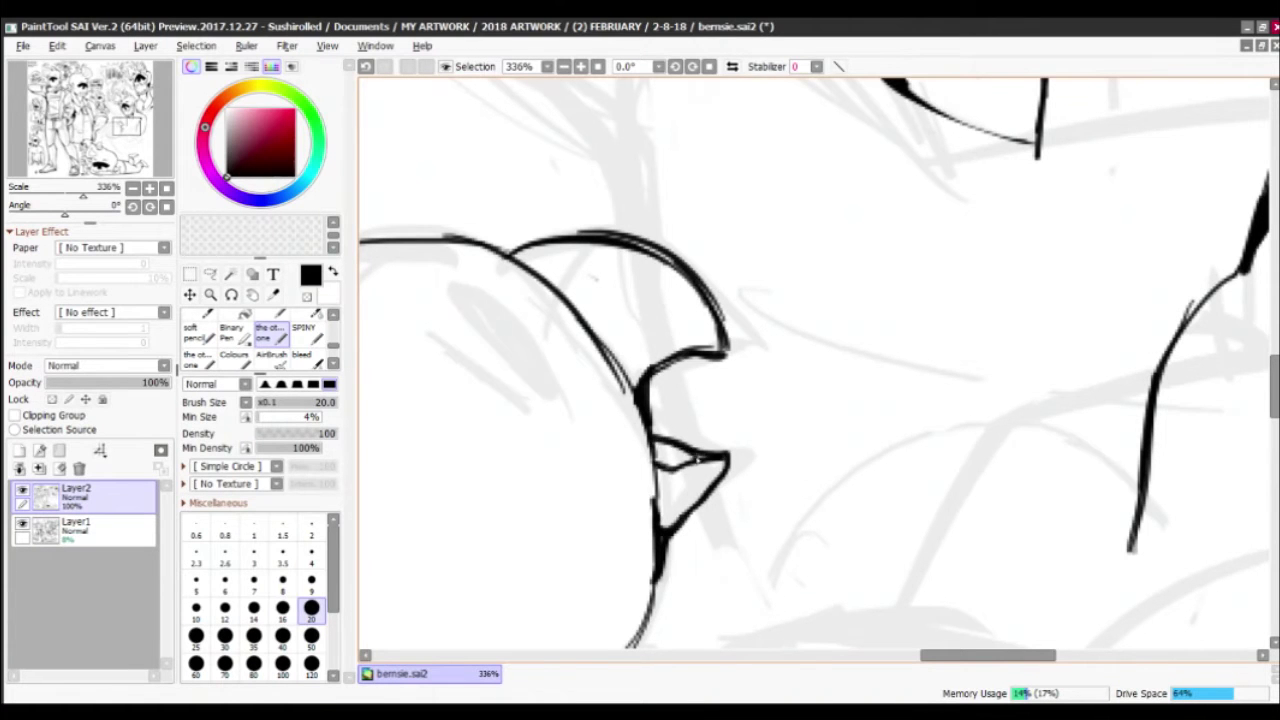
# Ink the round creature's slanted eye with its brow and lower lid, and a small nostril mark on the upper beak
pyautogui.moveTo(539, 298)
pyautogui.mouseDown()
pyautogui.moveTo(594, 368)
pyautogui.moveTo(755, 300)
pyautogui.moveTo(776, 346)
pyautogui.mouseUp()
pyautogui.moveTo(614, 325); pyautogui.dragTo(718, 426)
pyautogui.moveTo(606, 380); pyautogui.dragTo(686, 426)
pyautogui.moveTo(610, 306); pyautogui.dragTo(584, 356)
pyautogui.moveTo(612, 282); pyautogui.dragTo(580, 370)
pyautogui.moveTo(596, 316); pyautogui.dragTo(606, 285)
pyautogui.scroll(-5, 645, 315)
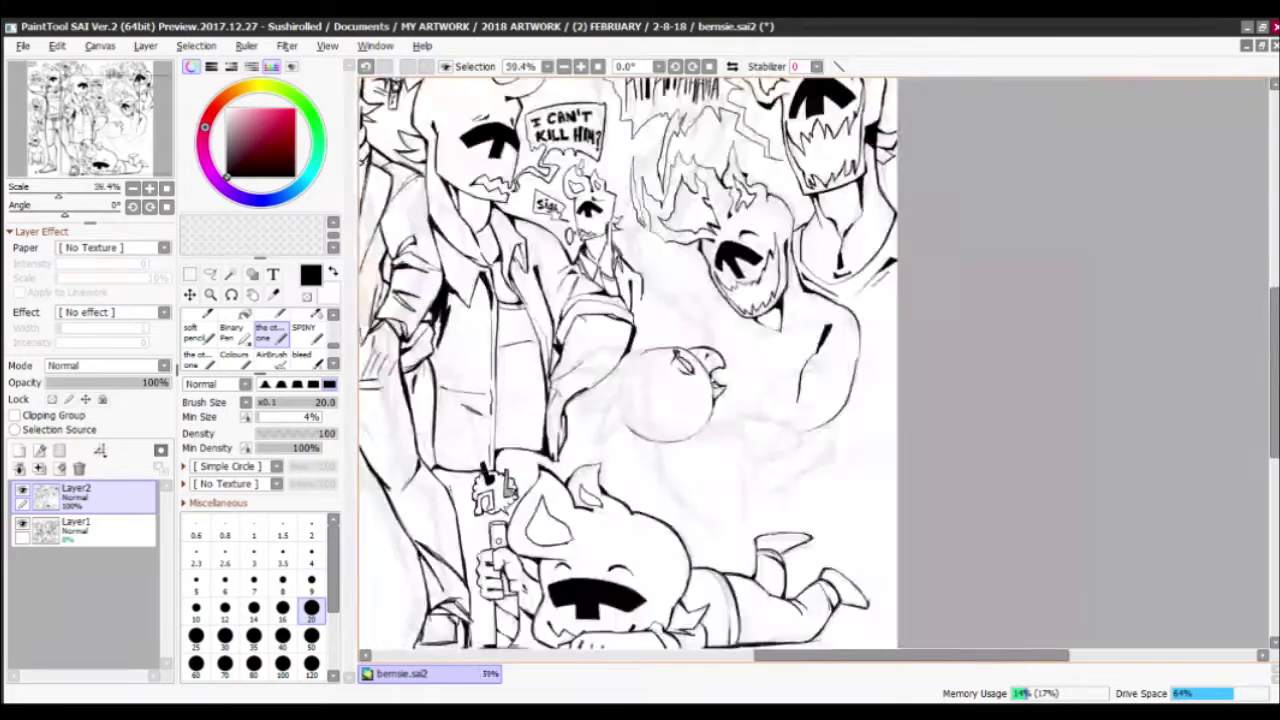
pyautogui.scroll(6, 620, 322)
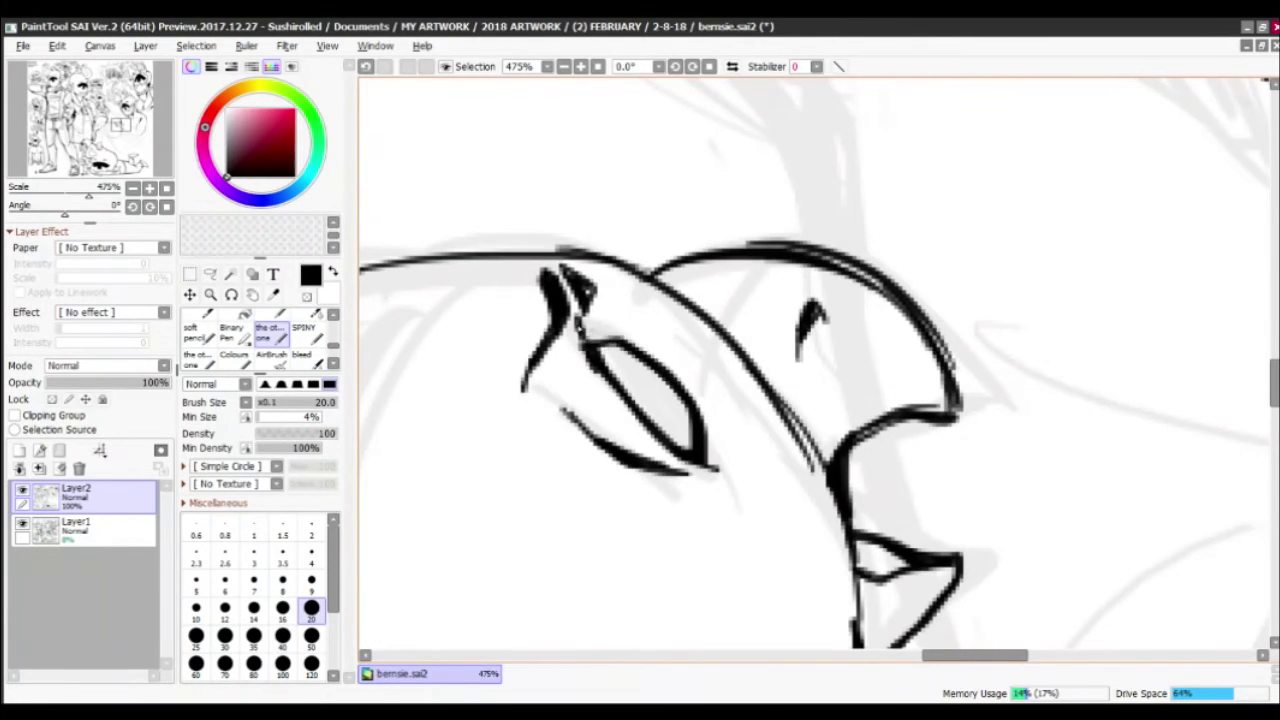
pyautogui.scroll(-5, 604, 328)
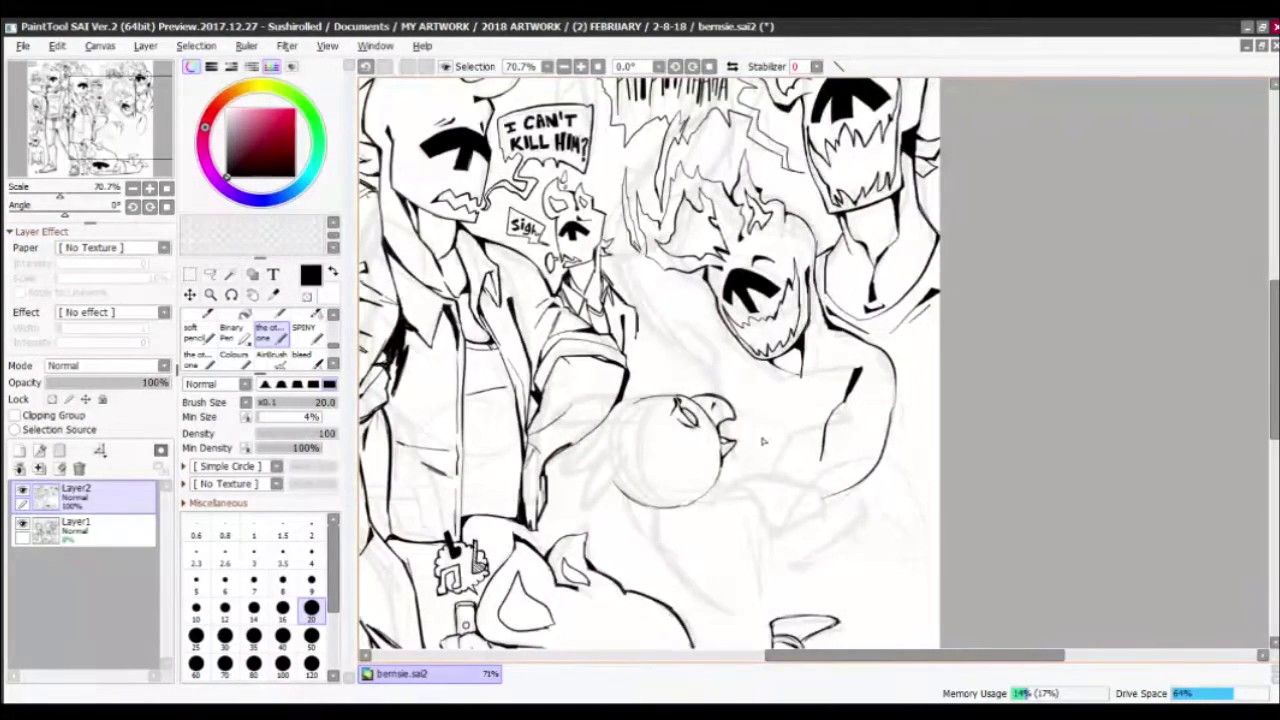
# Ink the long pointed upper feather sweeping back from the creature's head
pyautogui.scroll(6, 762, 441)
pyautogui.moveTo(750, 334)
pyautogui.mouseDown()
pyautogui.moveTo(712, 308)
pyautogui.moveTo(497, 380)
pyautogui.mouseUp()
pyautogui.moveTo(497, 384)
pyautogui.mouseDown()
pyautogui.moveTo(734, 390)
pyautogui.moveTo(566, 418)
pyautogui.mouseUp()
pyautogui.moveTo(574, 404)
pyautogui.mouseDown()
pyautogui.moveTo(490, 384)
pyautogui.moveTo(630, 410)
pyautogui.moveTo(608, 337)
pyautogui.moveTo(646, 404)
pyautogui.mouseUp()
pyautogui.press('e')
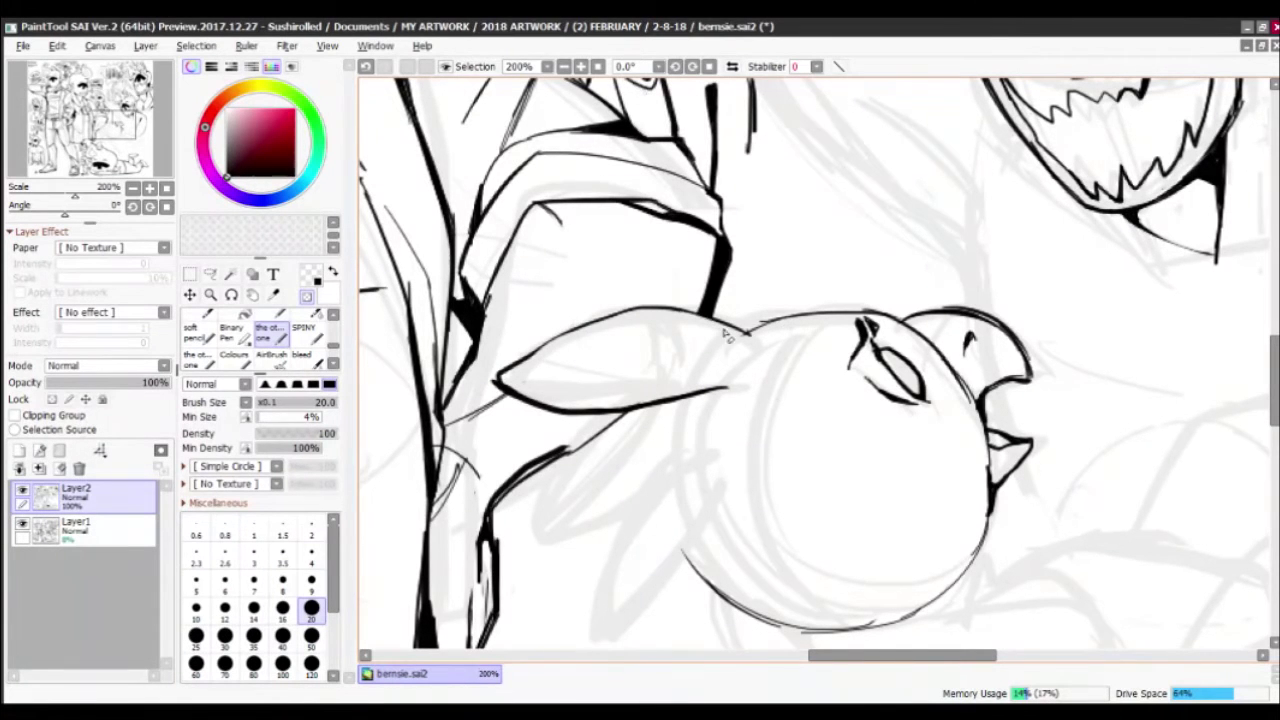
pyautogui.press('e')
# Join the upper feather to the head outline, and sharpen its tip and thicken its upper edge
pyautogui.moveTo(665, 320); pyautogui.dragTo(776, 322)
pyautogui.press('e')
pyautogui.moveTo(500, 380)
pyautogui.mouseDown()
pyautogui.moveTo(490, 384)
pyautogui.moveTo(520, 390)
pyautogui.mouseUp()
pyautogui.press('e')
pyautogui.moveTo(500, 380)
pyautogui.mouseDown()
pyautogui.moveTo(506, 390)
pyautogui.moveTo(624, 310)
pyautogui.moveTo(688, 308)
pyautogui.mouseUp()
pyautogui.press('e')
pyautogui.press('e')
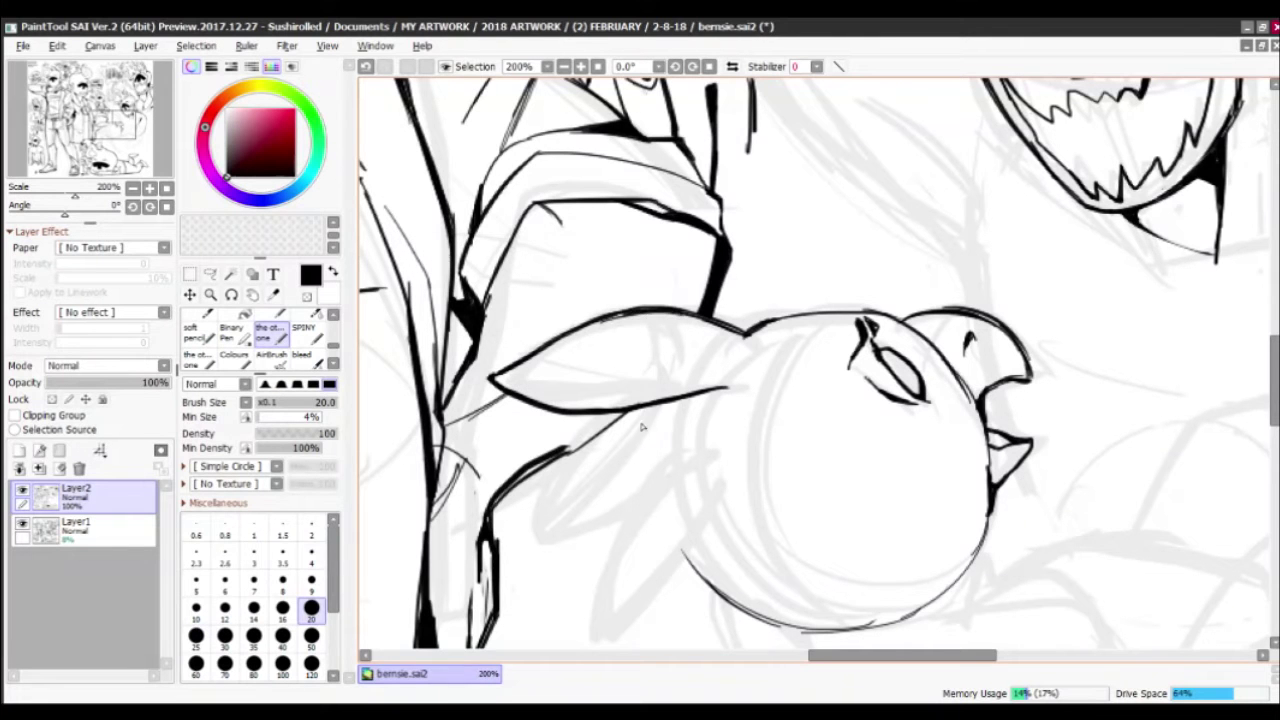
# Ink the middle and lower feathers behind the head, extend the head outline to meet them, and darken their junctions
pyautogui.moveTo(618, 412)
pyautogui.mouseDown()
pyautogui.moveTo(556, 478)
pyautogui.moveTo(642, 502)
pyautogui.moveTo(696, 400)
pyautogui.mouseUp()
pyautogui.moveTo(748, 352); pyautogui.dragTo(668, 504)
pyautogui.moveTo(752, 326); pyautogui.dragTo(740, 432)
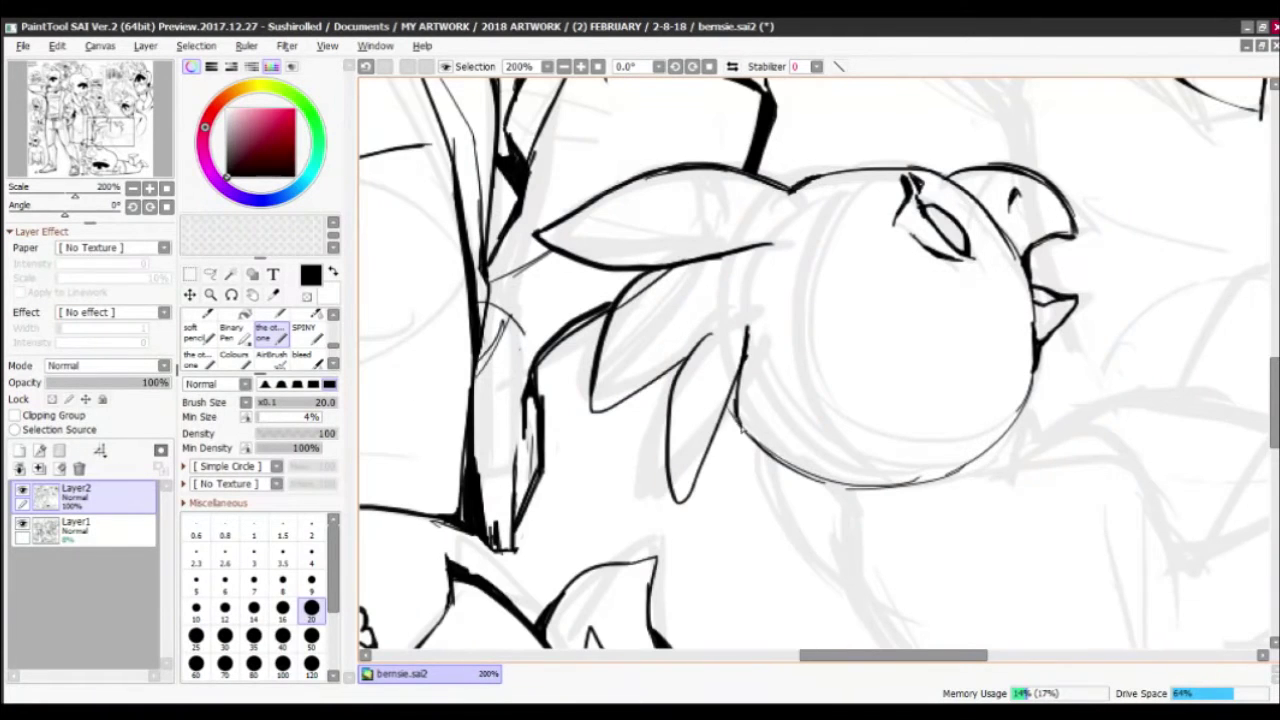
pyautogui.press('e')
pyautogui.moveTo(740, 330)
pyautogui.mouseDown()
pyautogui.moveTo(750, 360)
pyautogui.moveTo(685, 355)
pyautogui.moveTo(758, 318)
pyautogui.moveTo(686, 364)
pyautogui.mouseUp()
pyautogui.press('e')
pyautogui.press('e')
pyautogui.press('e')
pyautogui.press('e')
pyautogui.press('e')
pyautogui.scroll(-5, 720, 365)
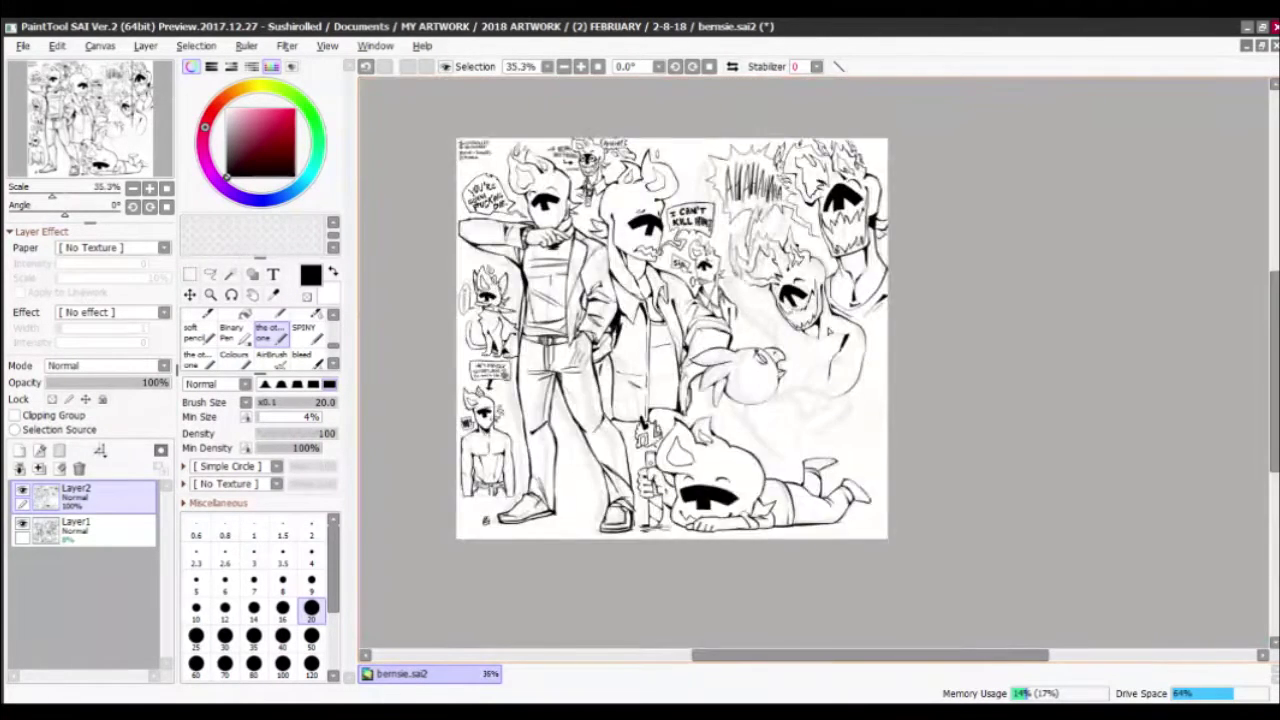
# Add short tuft strokes at the base of the middle and lower feathers, and thicken the lower feather's outline
pyautogui.scroll(3, 722, 347)
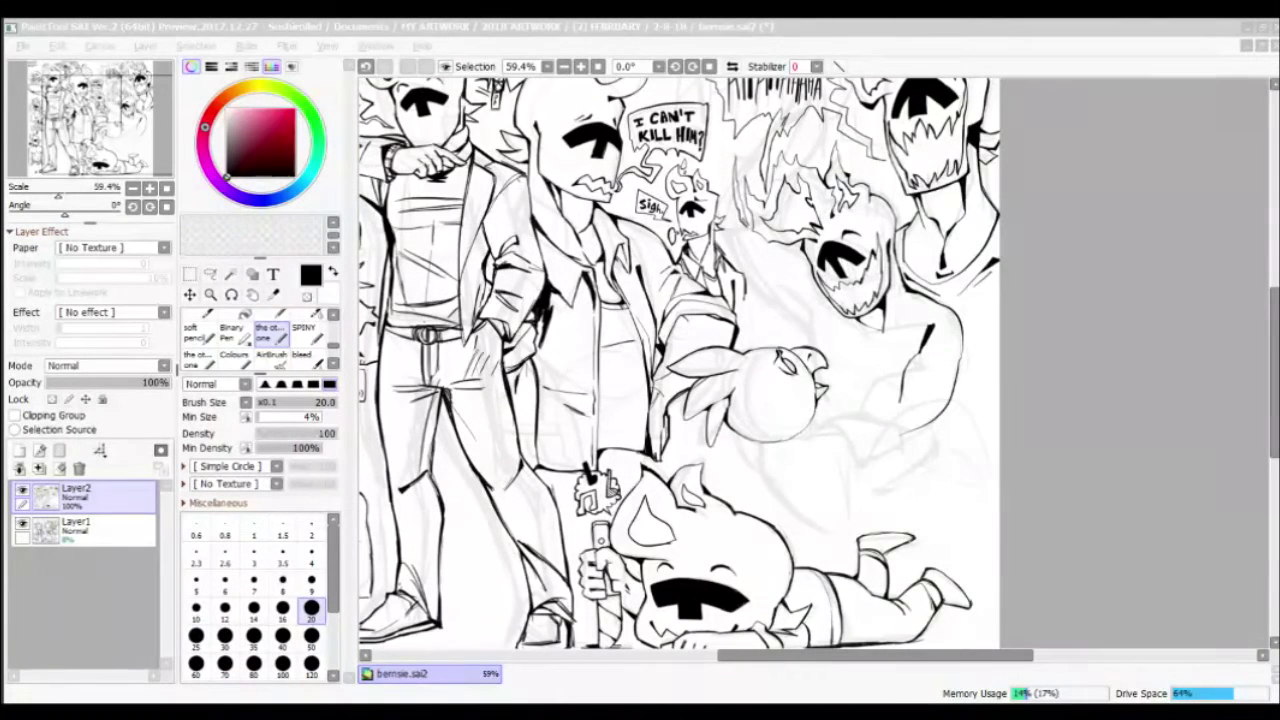
pyautogui.scroll(10, 724, 430)
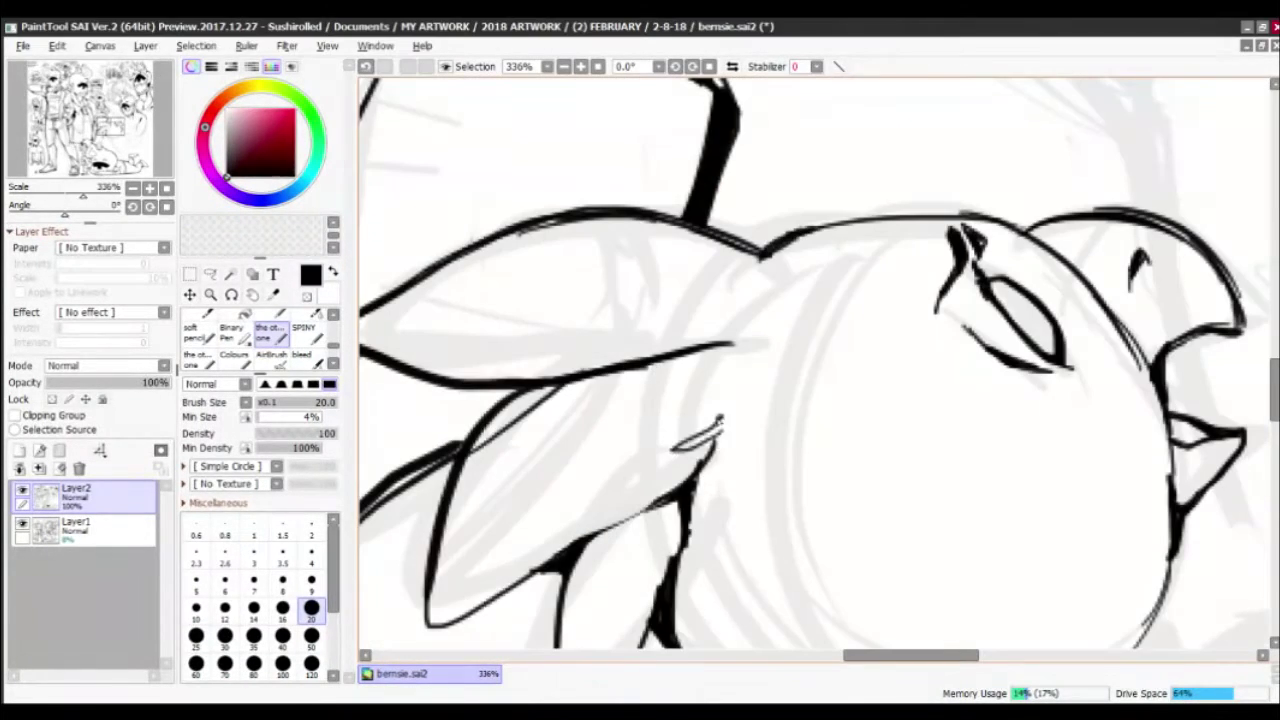
pyautogui.moveTo(724, 430)
pyautogui.mouseDown()
pyautogui.moveTo(740, 366)
pyautogui.moveTo(712, 435)
pyautogui.mouseUp()
pyautogui.scroll(-10, 720, 420)
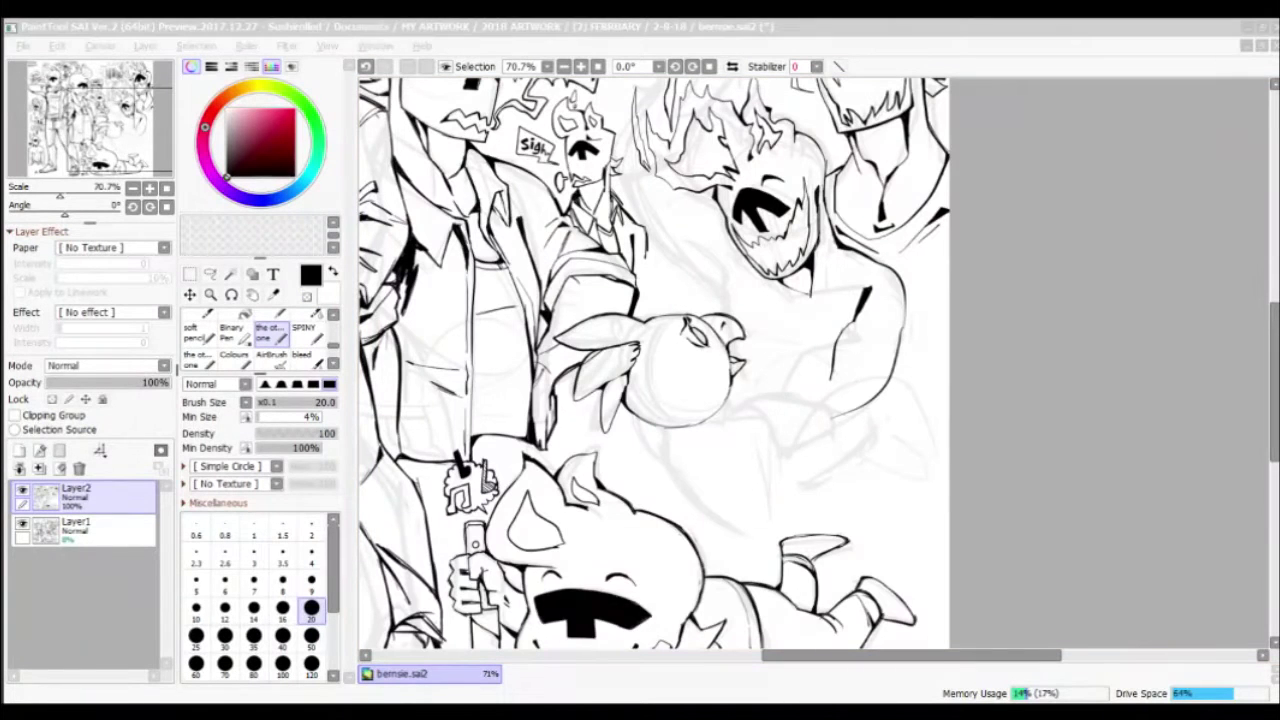
pyautogui.scroll(8, 660, 400)
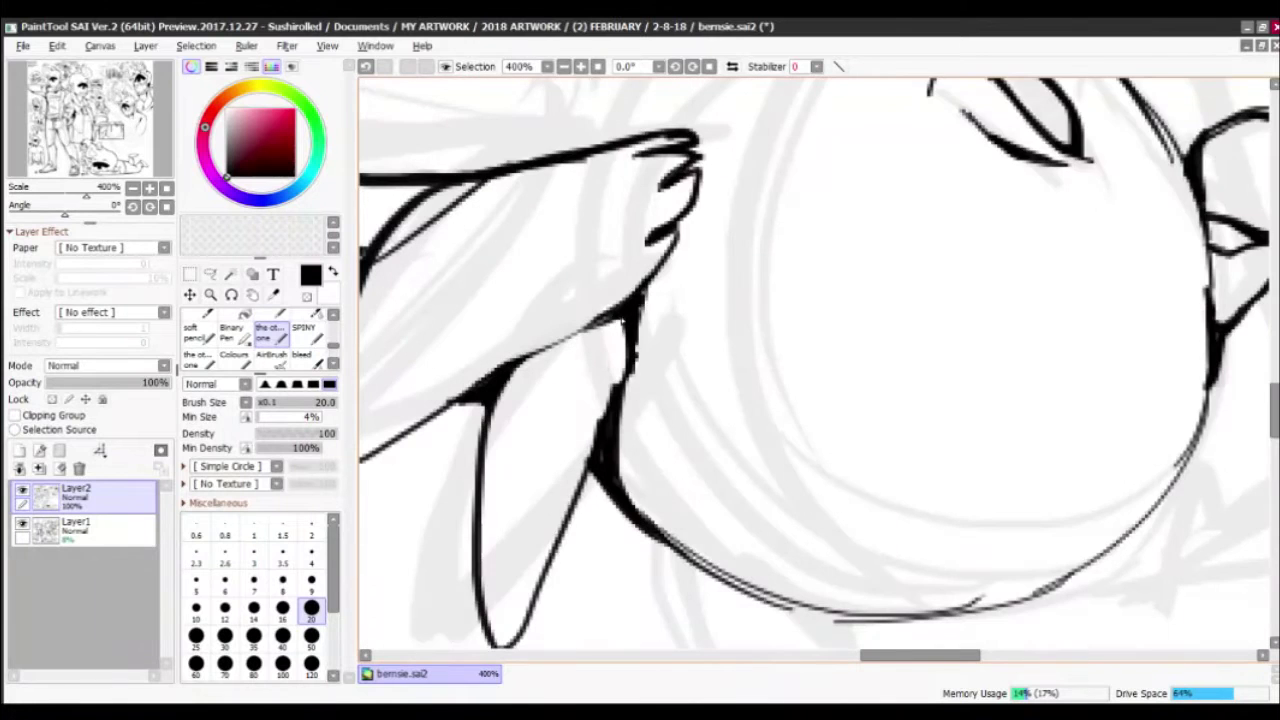
pyautogui.moveTo(620, 320); pyautogui.dragTo(580, 410)
pyautogui.moveTo(660, 335); pyautogui.dragTo(560, 570)
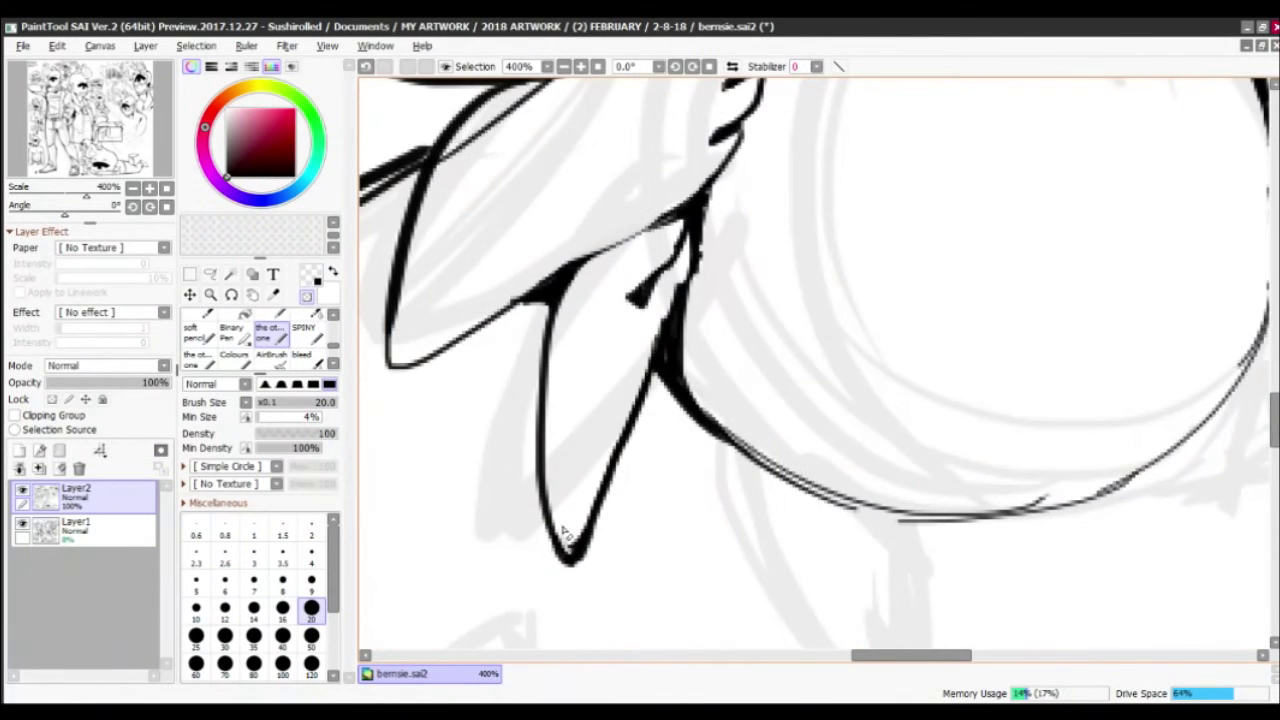
pyautogui.moveTo(534, 280)
pyautogui.mouseDown()
pyautogui.moveTo(684, 470)
pyautogui.moveTo(538, 535)
pyautogui.mouseUp()
pyautogui.moveTo(700, 250)
pyautogui.mouseDown()
pyautogui.moveTo(614, 392)
pyautogui.moveTo(528, 470)
pyautogui.mouseUp()
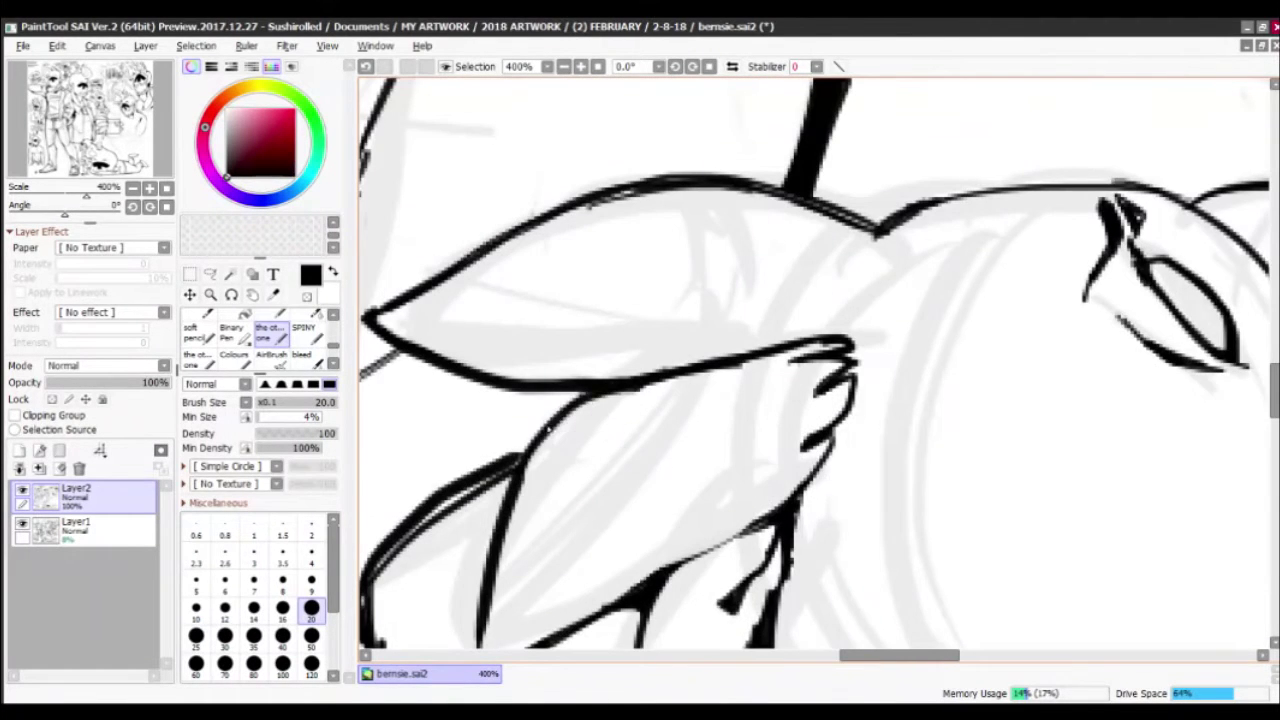
# Thicken the middle feather's upper edge and add jagged tuft strokes at the base of the upper feather
pyautogui.moveTo(590, 392); pyautogui.dragTo(436, 503)
pyautogui.moveTo(748, 328); pyautogui.dragTo(712, 382)
pyautogui.moveTo(745, 372)
pyautogui.mouseDown()
pyautogui.moveTo(713, 365)
pyautogui.moveTo(662, 436)
pyautogui.mouseUp()
pyautogui.moveTo(740, 380); pyautogui.dragTo(700, 412)
pyautogui.moveTo(750, 325); pyautogui.dragTo(690, 372)
# Try to draw a small pupil mark inside the creature's eye
pyautogui.moveTo(1000, 400); pyautogui.dragTo(600, 400)
pyautogui.moveTo(640, 395); pyautogui.dragTo(670, 412)
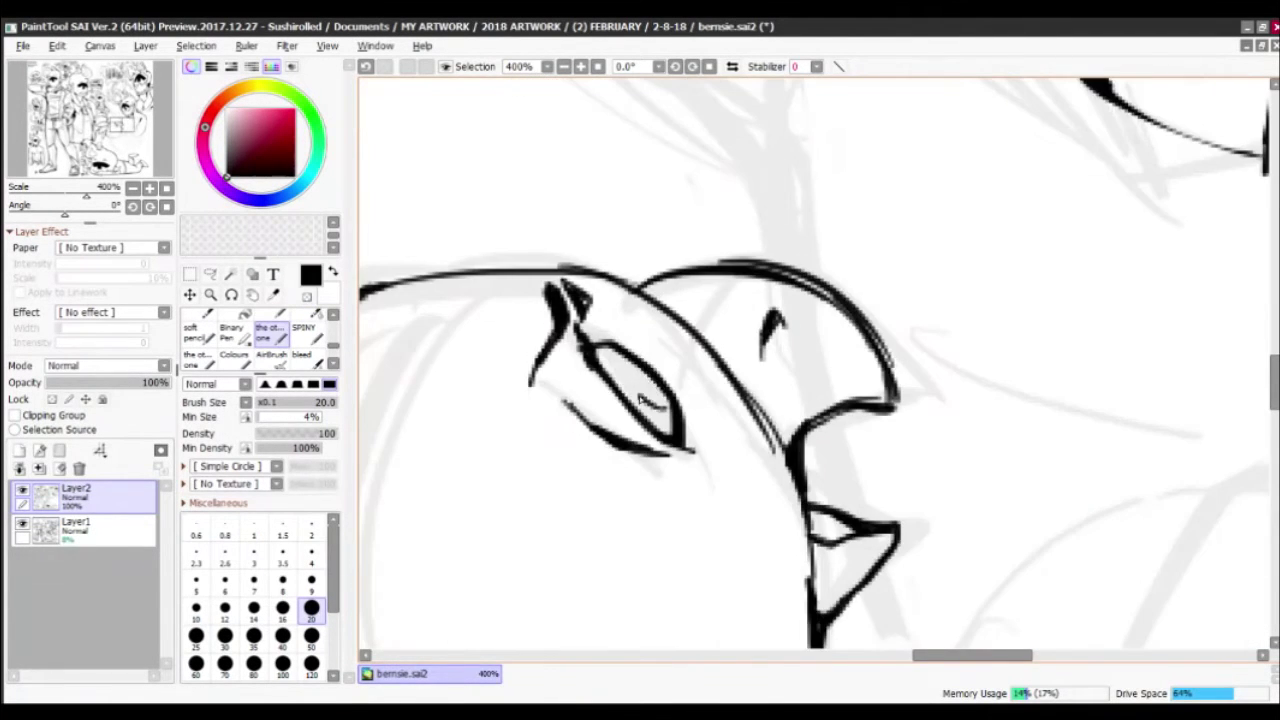
pyautogui.moveTo(620, 358); pyautogui.dragTo(665, 410)
pyautogui.scroll(-3, 640, 360)
pyautogui.scroll(4, 715, 375)
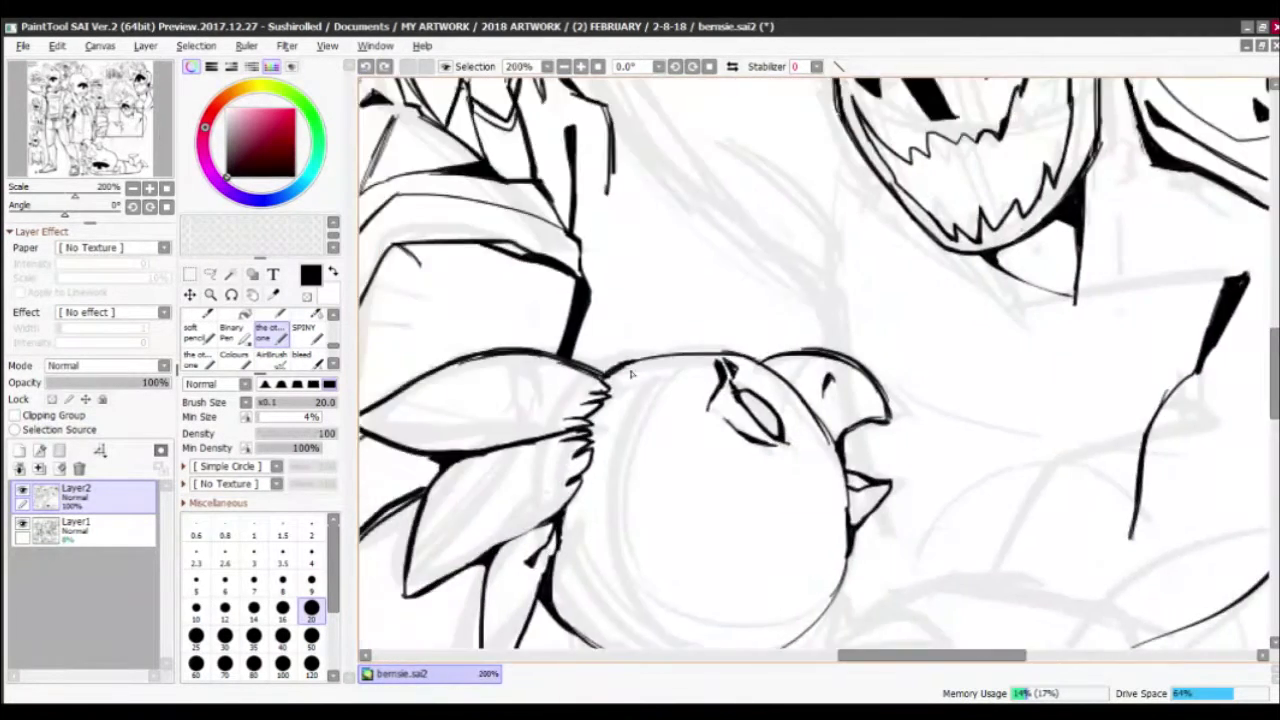
# Thicken the top and front of the creature's head outline, and ink a small three-pointed crown above it
pyautogui.moveTo(592, 376)
pyautogui.mouseDown()
pyautogui.moveTo(690, 350)
pyautogui.moveTo(762, 358)
pyautogui.mouseUp()
pyautogui.moveTo(748, 356)
pyautogui.mouseDown()
pyautogui.moveTo(768, 376)
pyautogui.moveTo(678, 266)
pyautogui.mouseUp()
pyautogui.moveTo(746, 312); pyautogui.dragTo(790, 408)
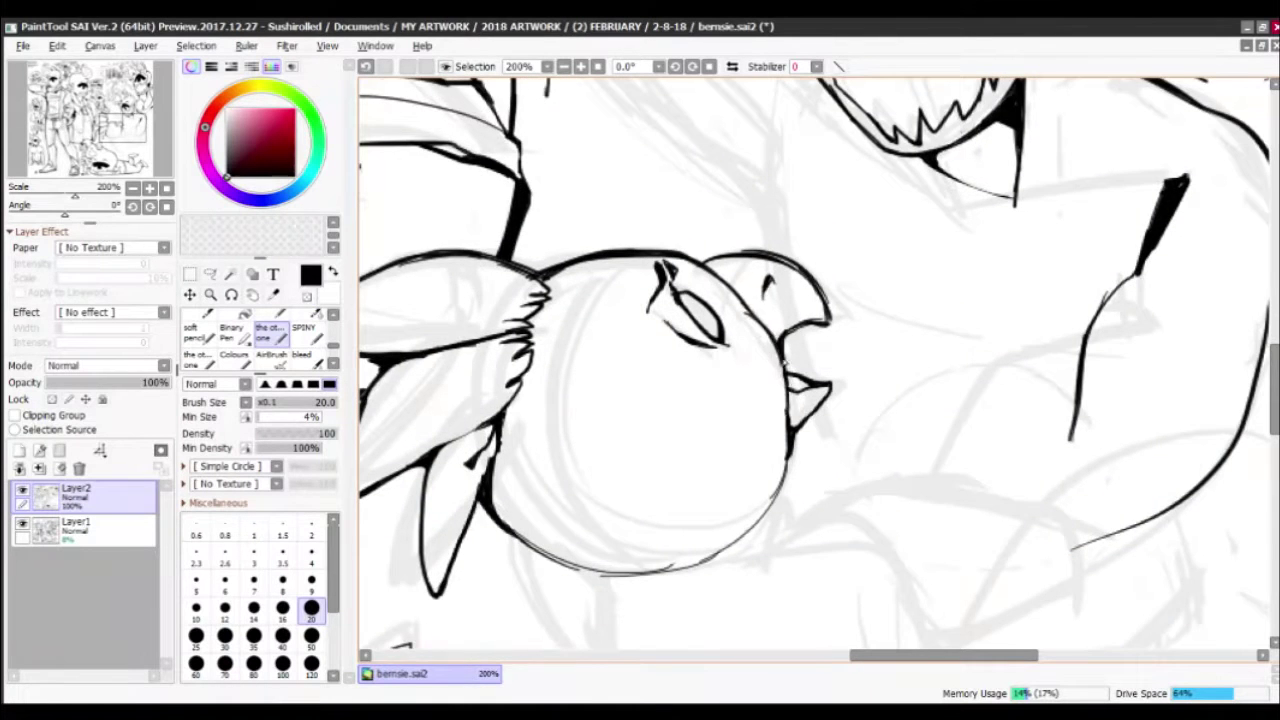
pyautogui.moveTo(678, 266); pyautogui.dragTo(790, 379)
pyautogui.moveTo(668, 262)
pyautogui.mouseDown()
pyautogui.moveTo(686, 338)
pyautogui.moveTo(750, 300)
pyautogui.moveTo(690, 345)
pyautogui.moveTo(704, 285)
pyautogui.moveTo(752, 262)
pyautogui.moveTo(700, 338)
pyautogui.mouseUp()
pyautogui.scroll(-4, 754, 381)
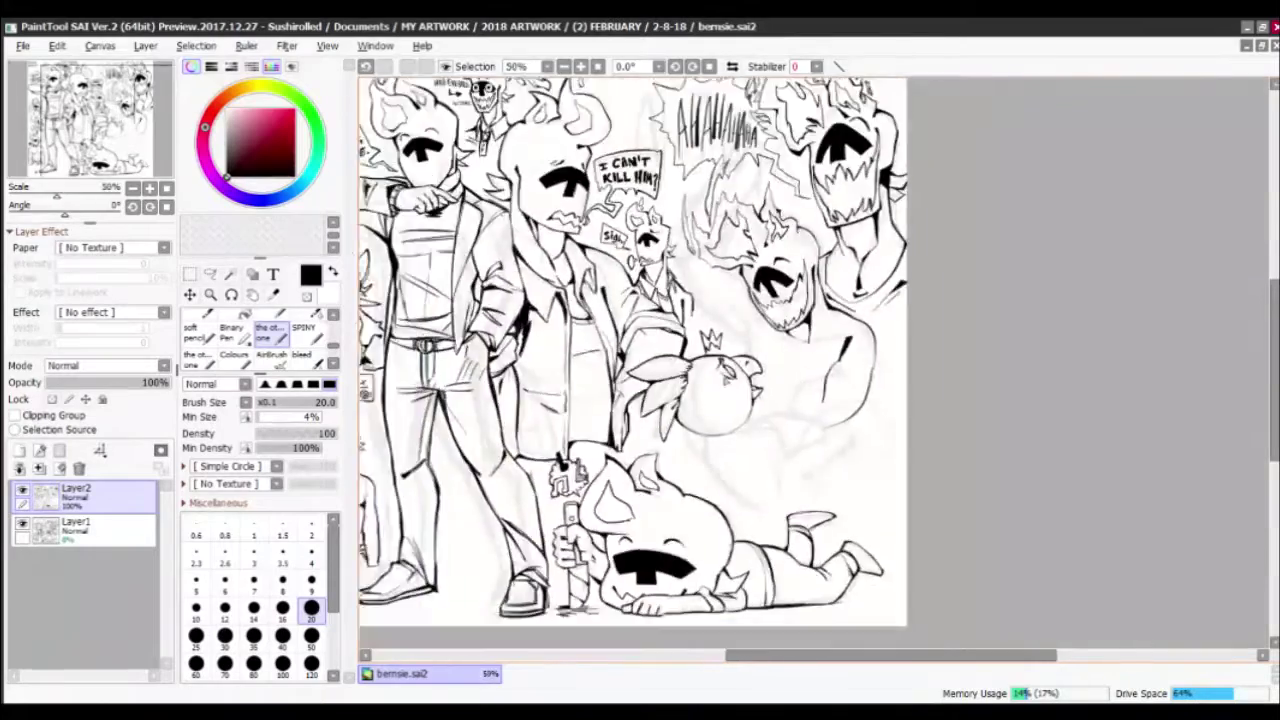
# Save the drawing, and check the line art by briefly hiding the sketch layer Layer1
pyautogui.hotkey('ctrl', 's')
pyautogui.click(23, 522)
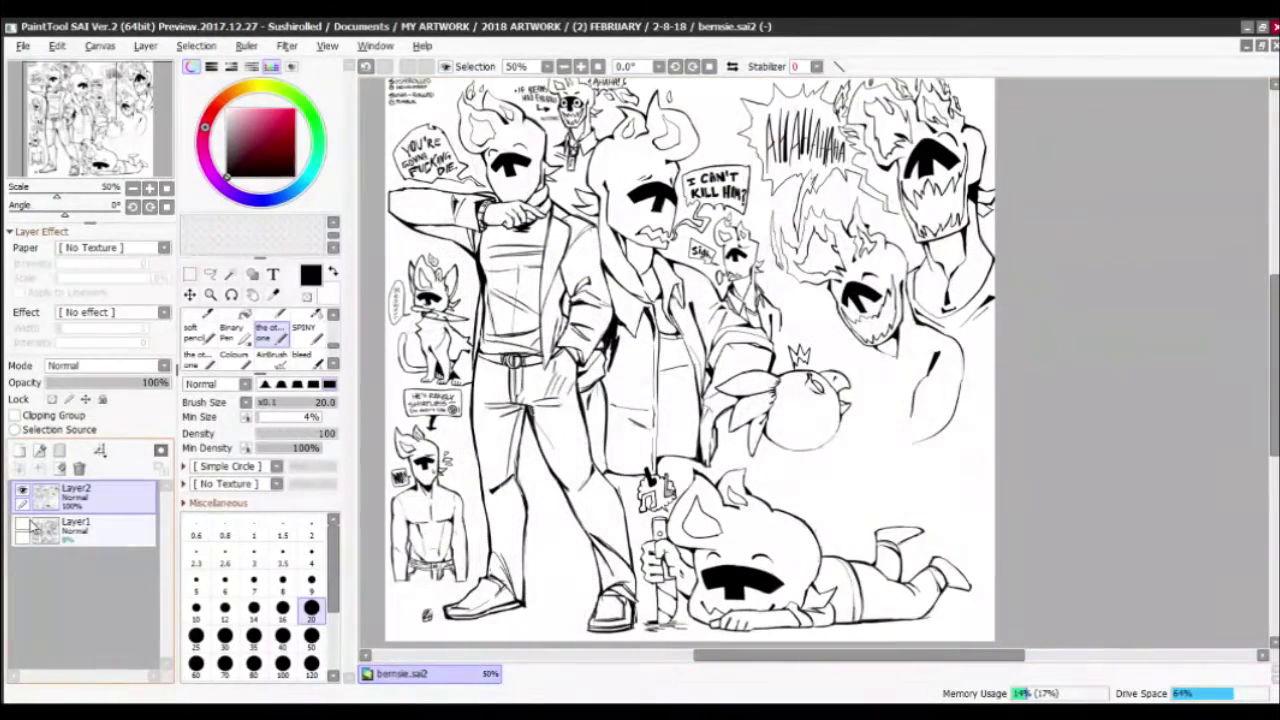
pyautogui.click(23, 522)
# Ink a small zigzag tuft beneath the creature's beak and a short tick at the underside of its head
pyautogui.scroll(5, 598, 370)
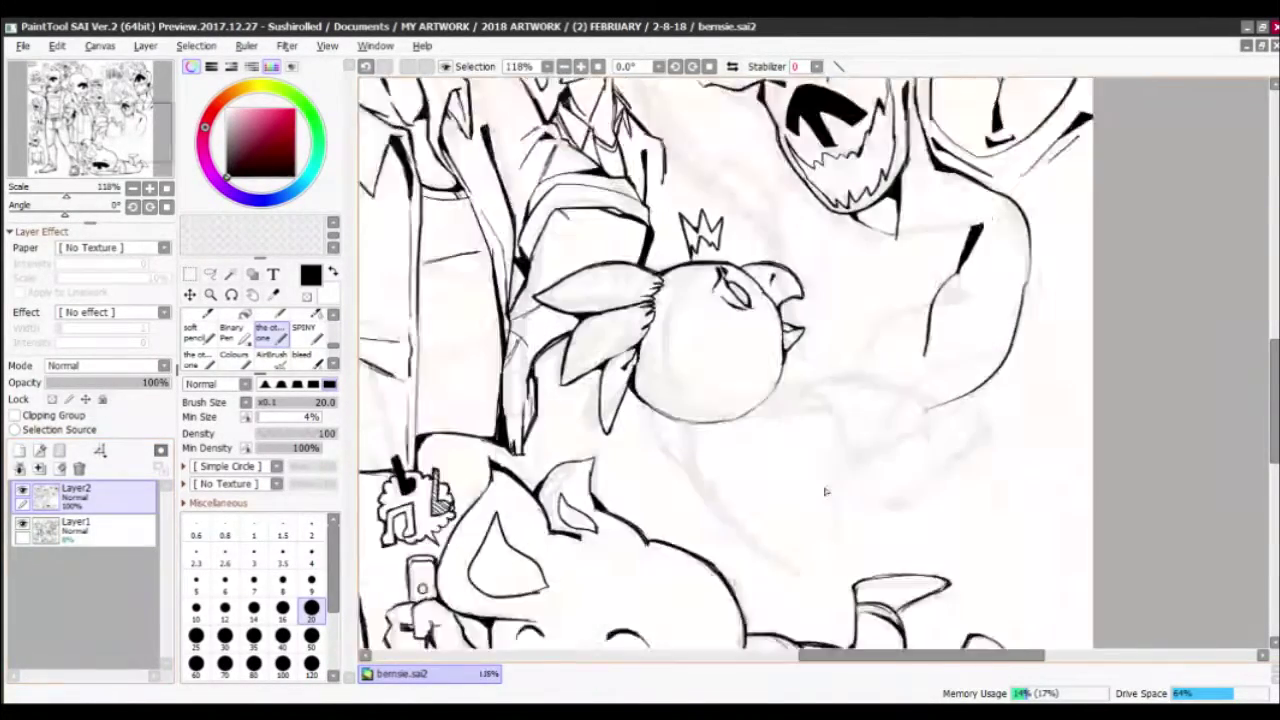
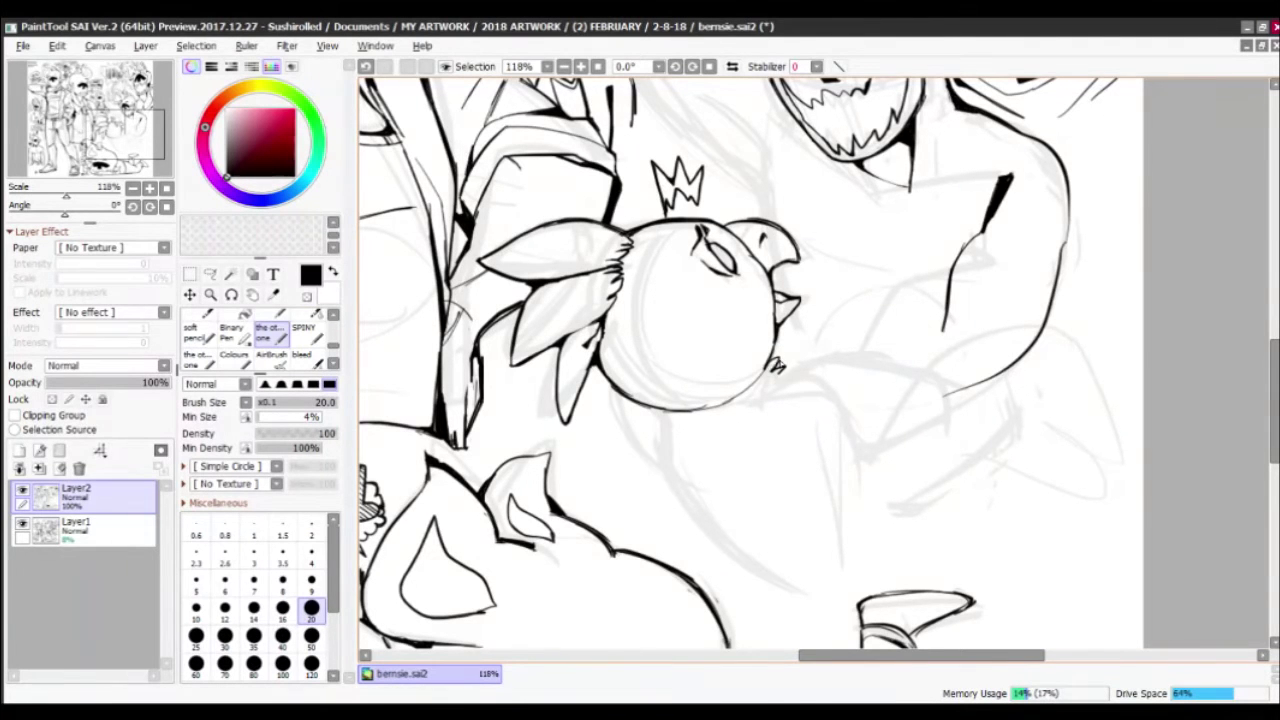
pyautogui.moveTo(782, 390); pyautogui.dragTo(612, 365)
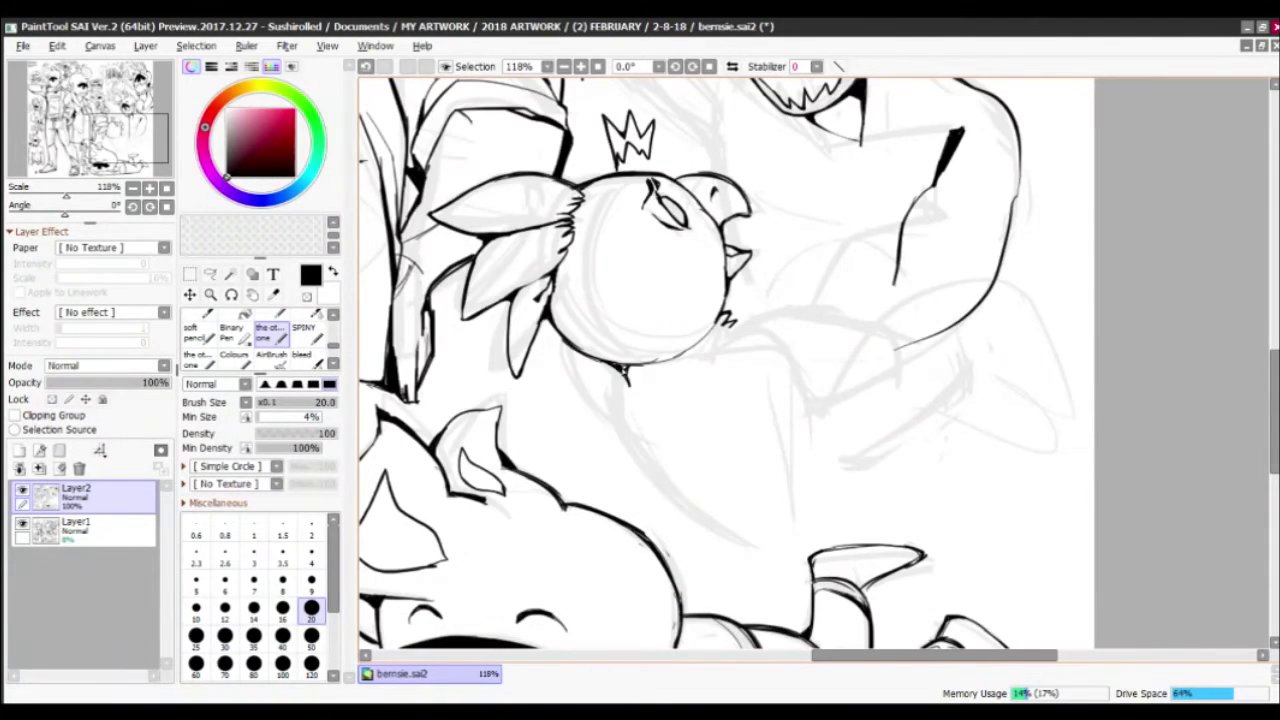
pyautogui.scroll(-8, 615, 372)
pyautogui.scroll(4, 615, 372)
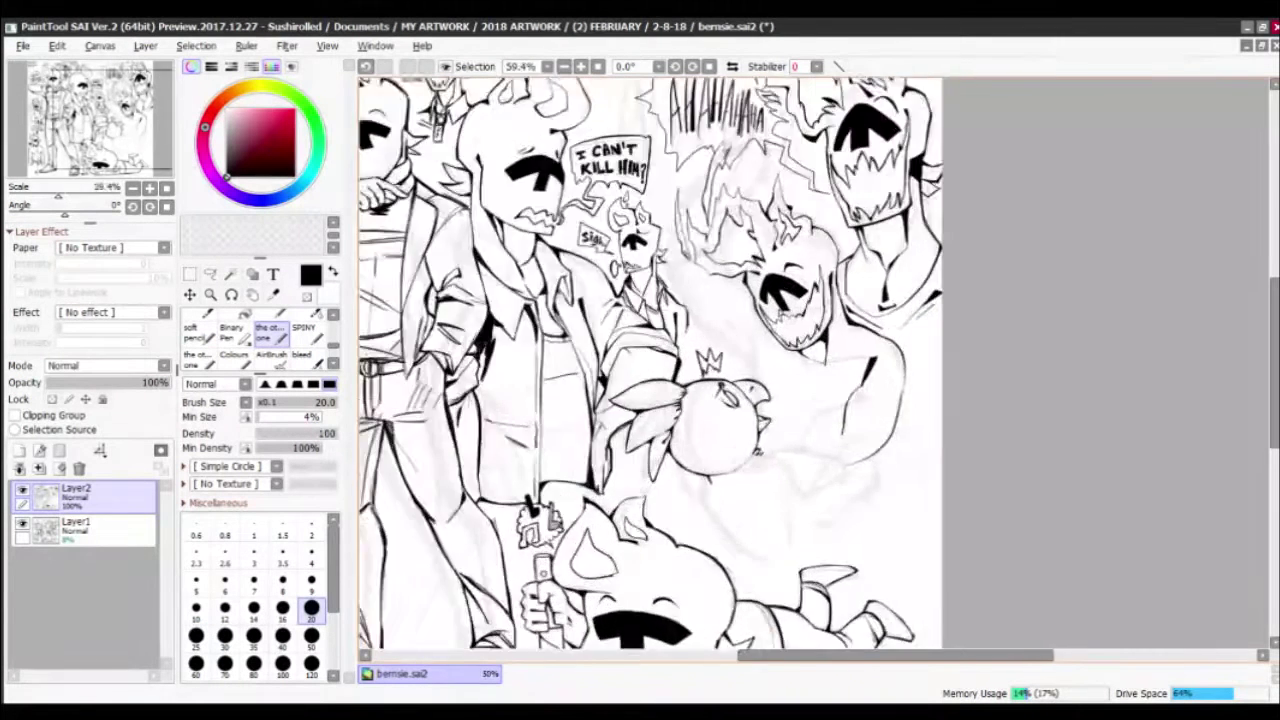
# Ink the second figure's collarbones and the folded forearm reaching from the elbow toward the round creature
pyautogui.scroll(2, 925, 455)
pyautogui.moveTo(620, 410)
pyautogui.mouseDown()
pyautogui.moveTo(720, 372)
pyautogui.moveTo(770, 455)
pyautogui.mouseUp()
pyautogui.moveTo(633, 450)
pyautogui.mouseDown()
pyautogui.moveTo(790, 453)
pyautogui.moveTo(760, 375)
pyautogui.moveTo(808, 398)
pyautogui.moveTo(812, 418)
pyautogui.mouseUp()
pyautogui.press('x')
pyautogui.press('x')
pyautogui.moveTo(780, 378)
pyautogui.mouseDown()
pyautogui.moveTo(809, 417)
pyautogui.moveTo(835, 417)
pyautogui.moveTo(815, 440)
pyautogui.mouseUp()
pyautogui.press('x')
pyautogui.moveTo(720, 290)
pyautogui.mouseDown()
pyautogui.moveTo(750, 405)
pyautogui.moveTo(765, 380)
pyautogui.mouseUp()
# With a size 14 brush, ink the near side of the neck and redraw the outer contour of the upper arm
pyautogui.click(253, 607)
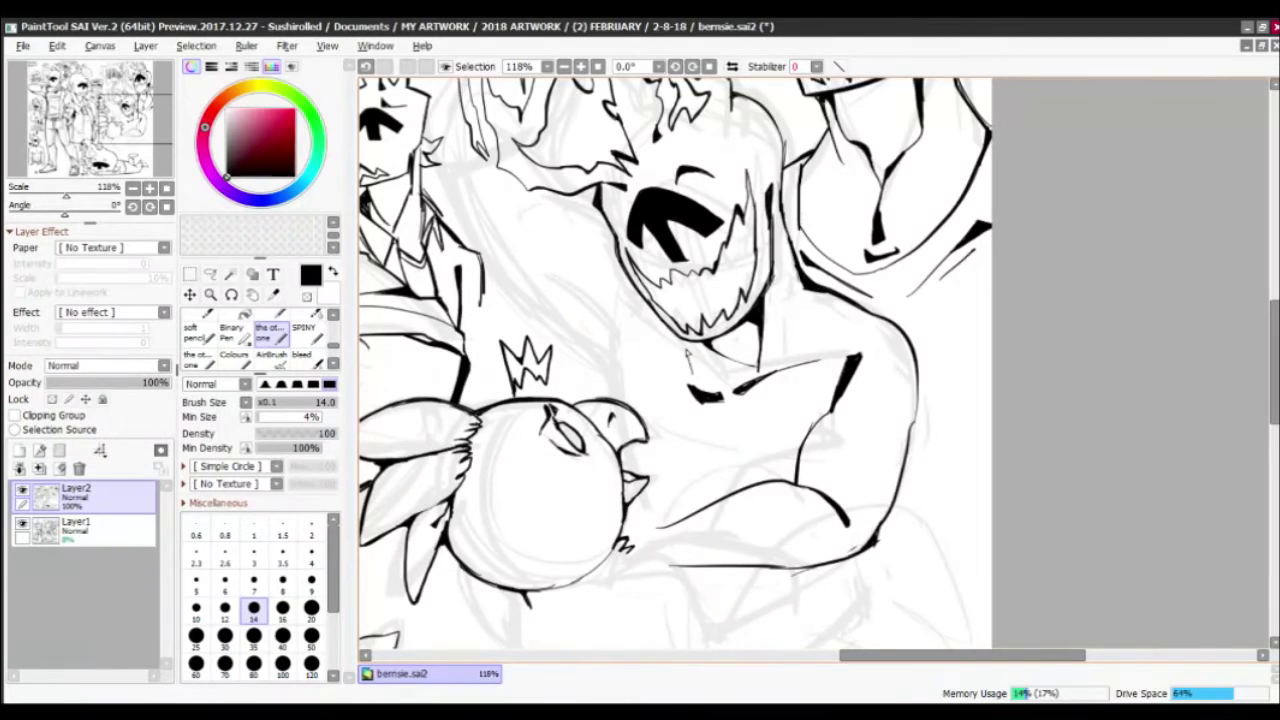
pyautogui.scroll(-5, 800, 283)
pyautogui.scroll(6, 800, 283)
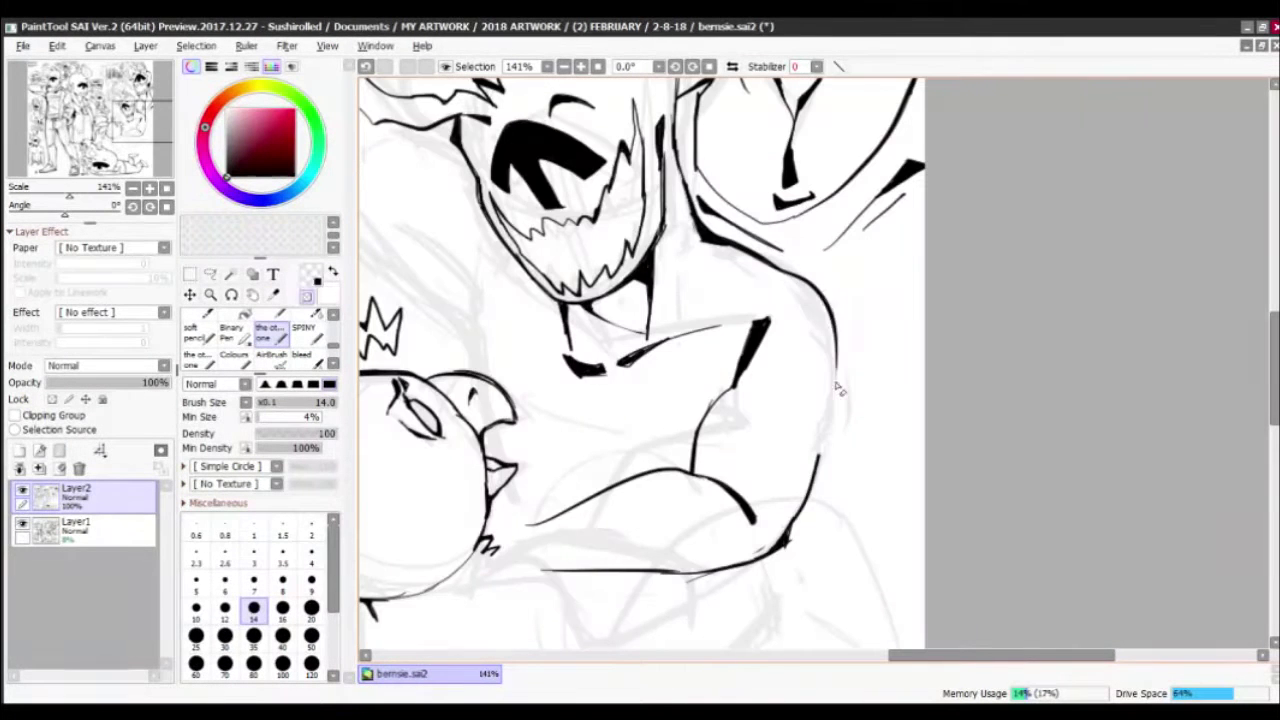
pyautogui.moveTo(800, 283)
pyautogui.mouseDown()
pyautogui.moveTo(835, 465)
pyautogui.moveTo(790, 535)
pyautogui.mouseUp()
pyautogui.moveTo(848, 345); pyautogui.dragTo(830, 452)
pyautogui.press('x')
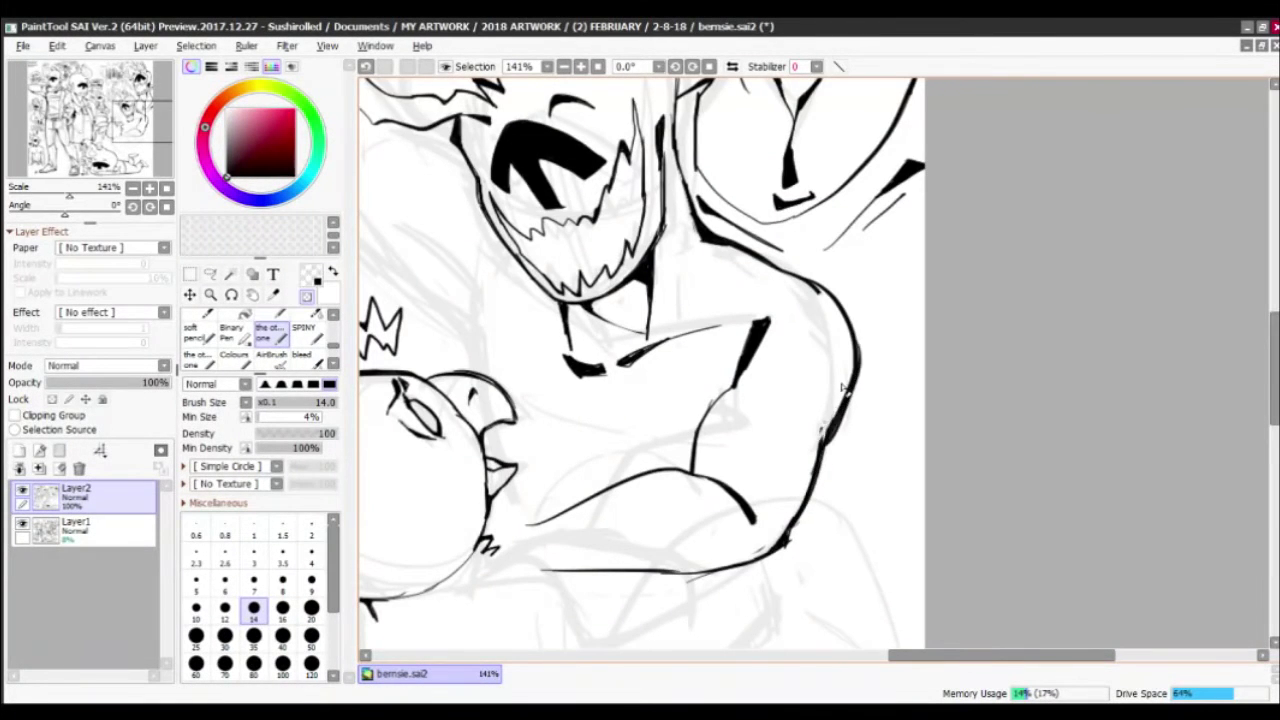
pyautogui.moveTo(850, 370); pyautogui.dragTo(820, 450)
pyautogui.press('x')
pyautogui.moveTo(846, 385); pyautogui.dragTo(824, 455)
# Refine the line weight of the shoulder and upper arm contour, trimming excess ink with the transparent colour
pyautogui.moveTo(812, 285); pyautogui.dragTo(848, 390)
pyautogui.press('x')
pyautogui.moveTo(815, 285)
pyautogui.mouseDown()
pyautogui.moveTo(840, 322)
pyautogui.moveTo(852, 405)
pyautogui.mouseUp()
pyautogui.press('x')
pyautogui.moveTo(775, 318)
pyautogui.mouseDown()
pyautogui.moveTo(734, 382)
pyautogui.moveTo(818, 400)
pyautogui.moveTo(843, 497)
pyautogui.mouseUp()
pyautogui.scroll(2, 800, 350)
pyautogui.scroll(-2, 800, 350)
pyautogui.press('x')
pyautogui.press('x')
# Ink the outer contour of the second figure's raised arm, from the flame hair down to the creature's beak
pyautogui.scroll(-5, 843, 497)
pyautogui.scroll(4, 733, 405)
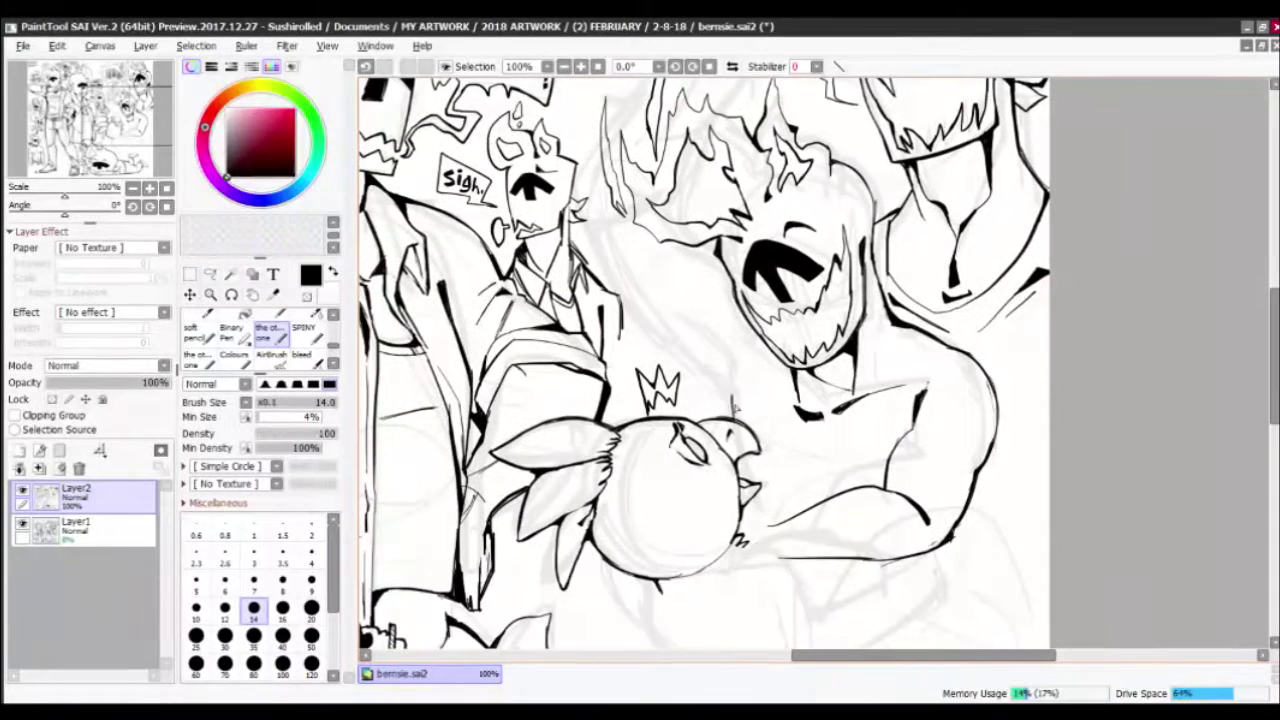
pyautogui.moveTo(706, 380); pyautogui.dragTo(610, 238)
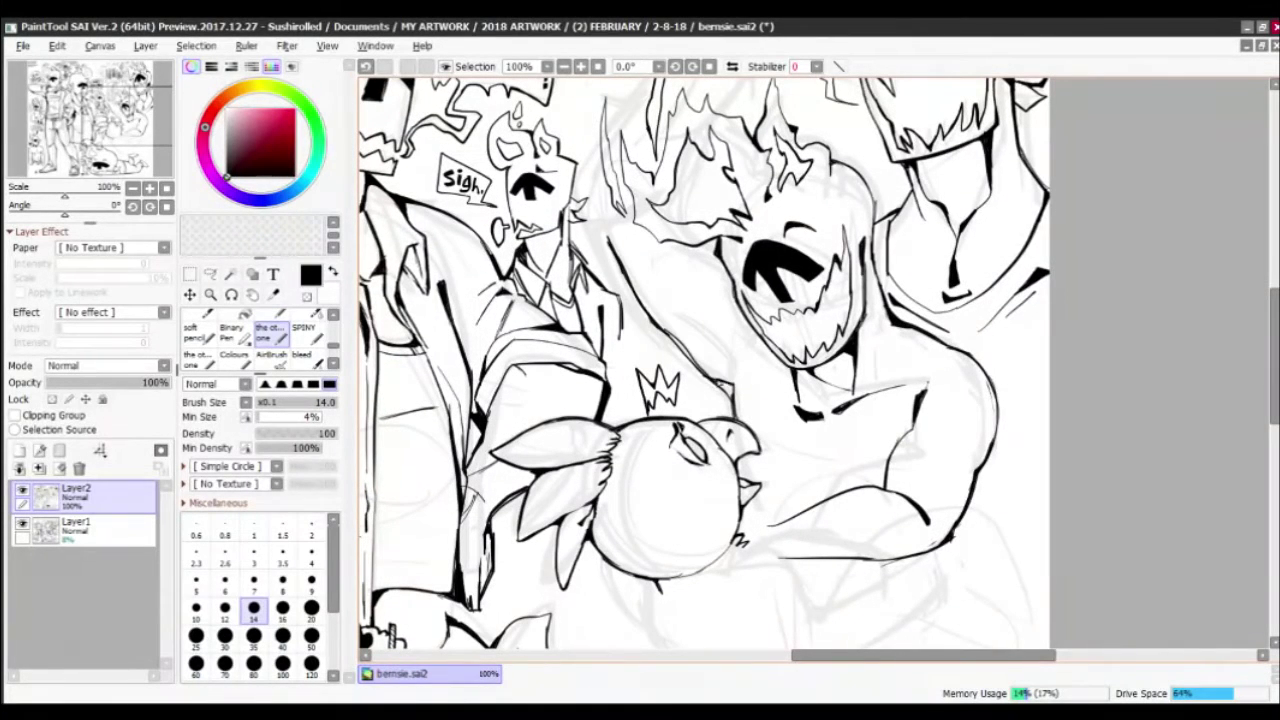
pyautogui.scroll(-4, 668, 337)
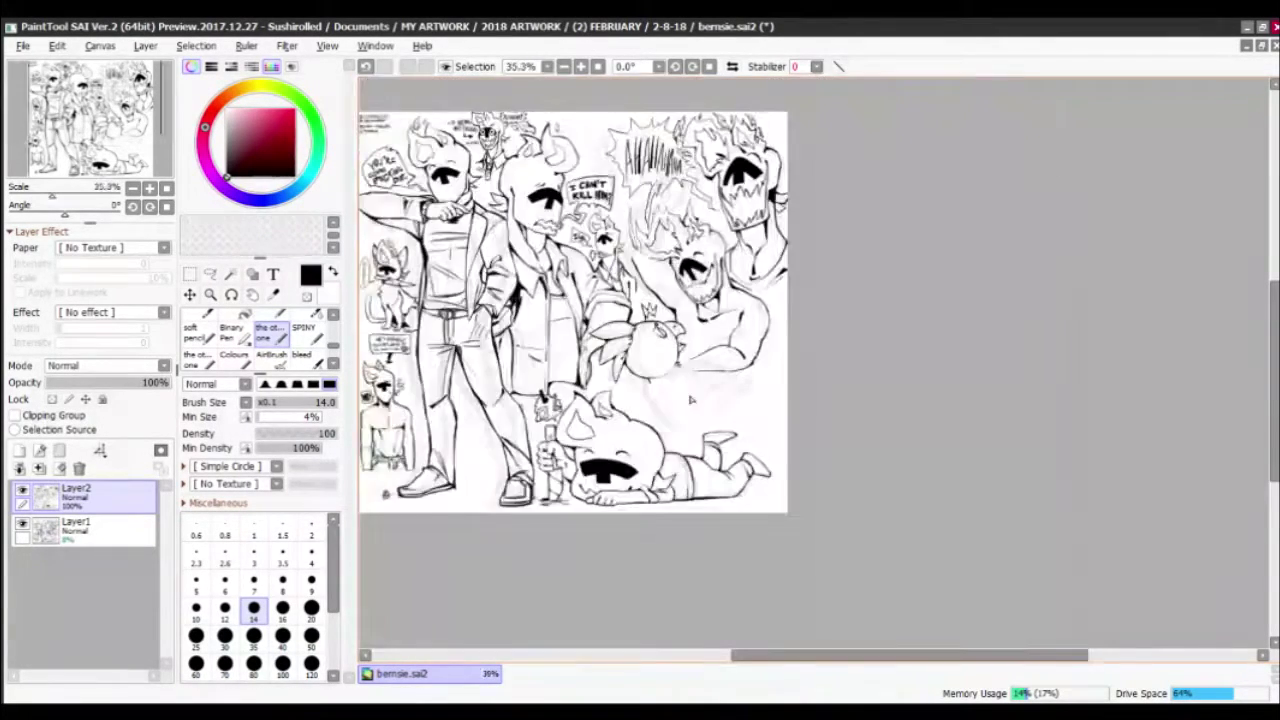
pyautogui.scroll(1, 668, 337)
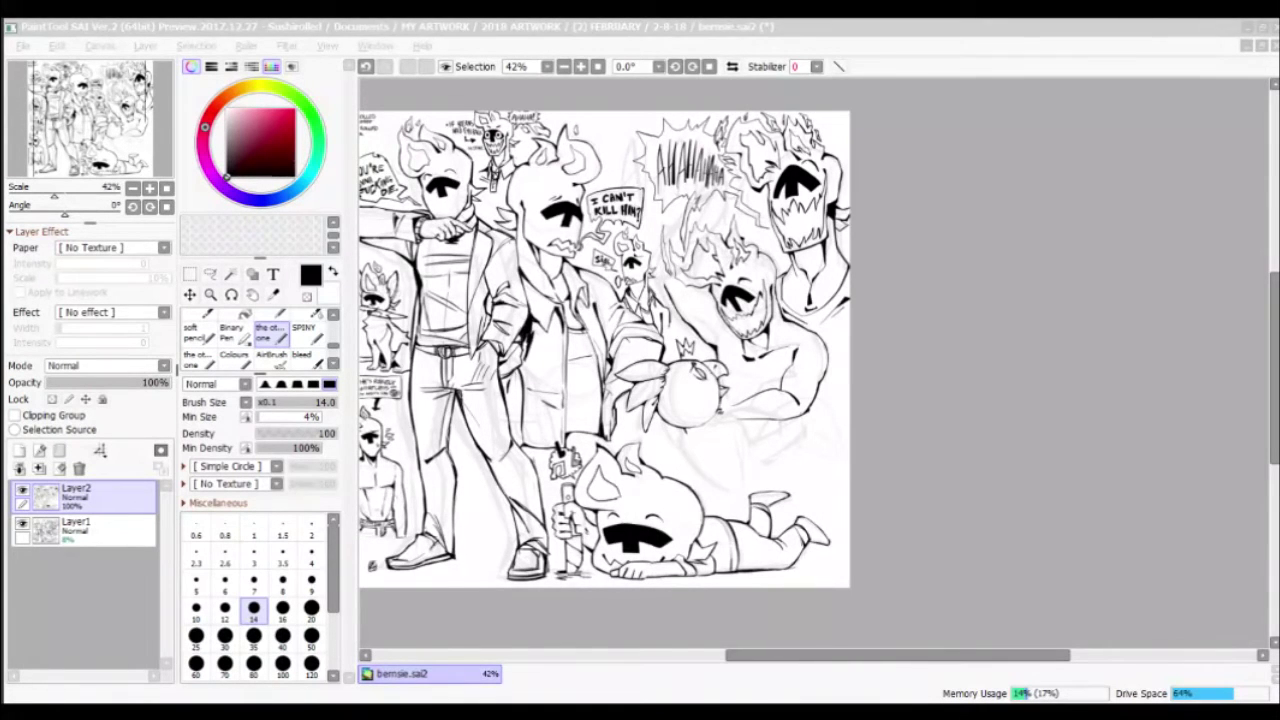
# Touch up the raised arm's contour near the creature's beak and ink a thin curved armpit line beside the jaw
pyautogui.scroll(4, 697, 264)
pyautogui.press('x')
pyautogui.press('x')
pyautogui.press('x')
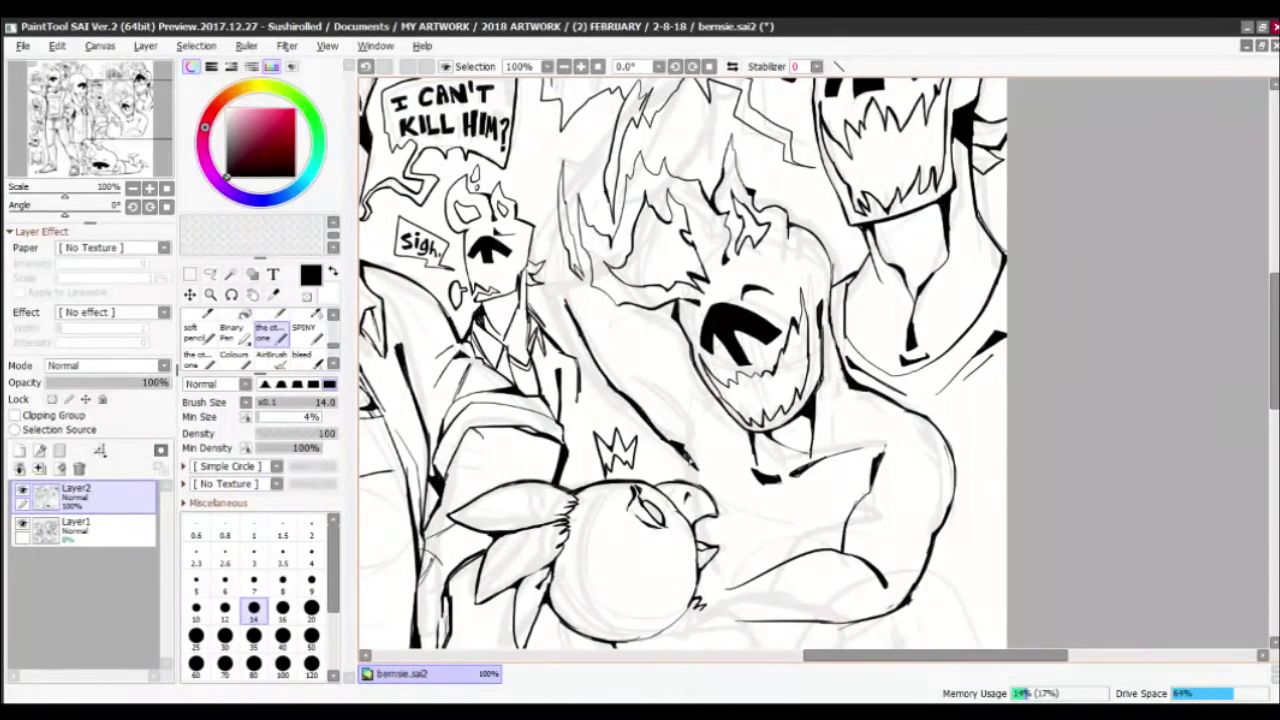
pyautogui.moveTo(692, 421); pyautogui.dragTo(687, 382)
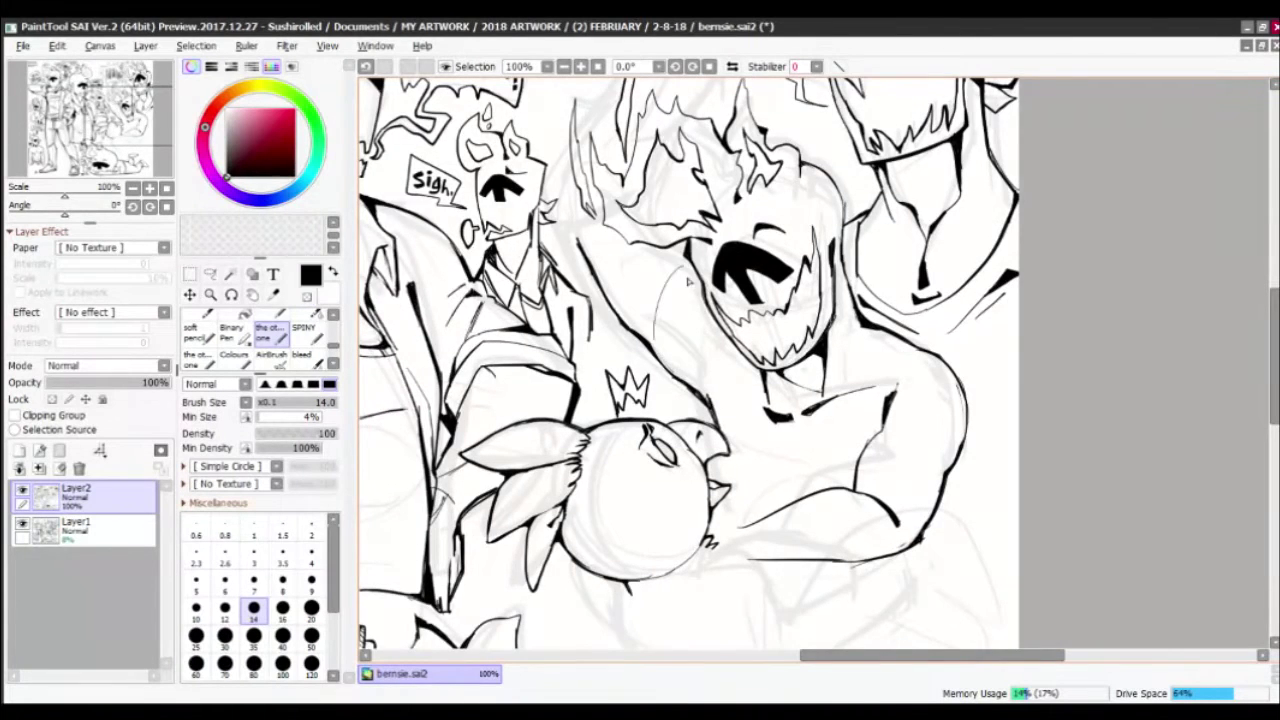
pyautogui.scroll(1, 668, 296)
pyautogui.scroll(-4, 568, 241)
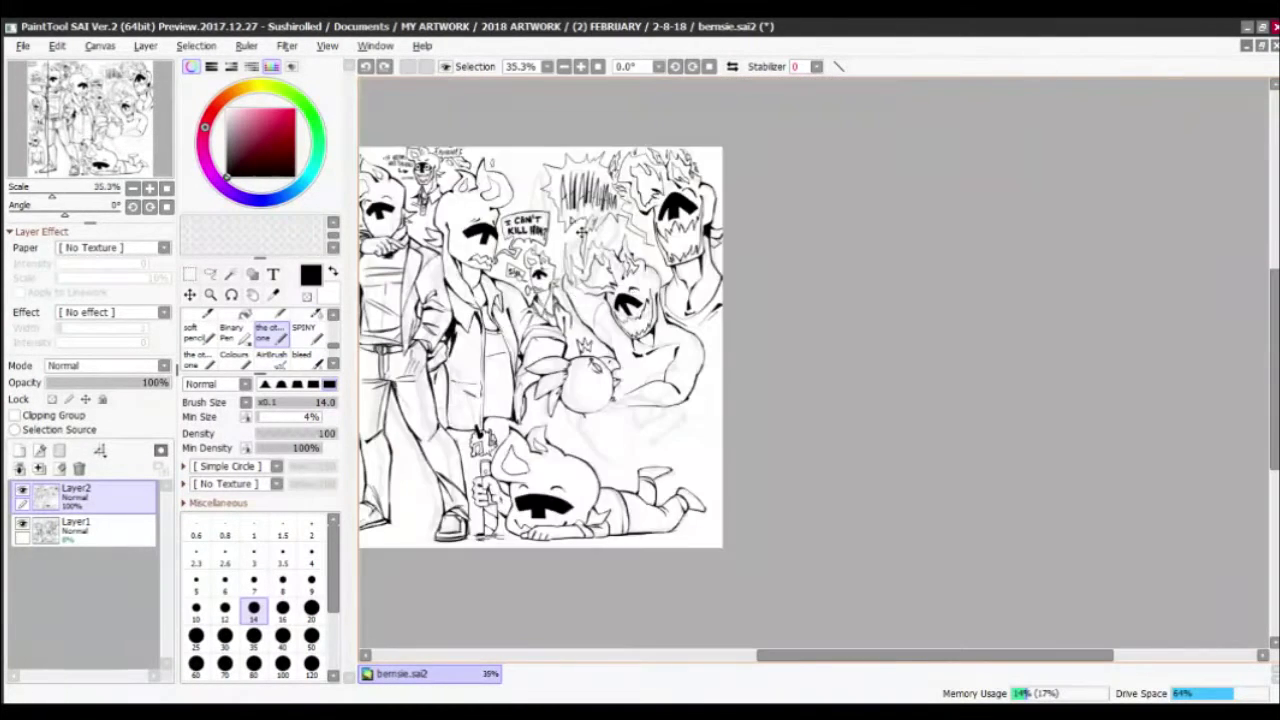
# Ink the raised arm's elbow below the flame wisps and add a thin forearm line behind the flame hair
pyautogui.scroll(4, 586, 216)
pyautogui.press('x')
pyautogui.moveTo(610, 410)
pyautogui.mouseDown()
pyautogui.moveTo(575, 495)
pyautogui.moveTo(555, 460)
pyautogui.mouseUp()
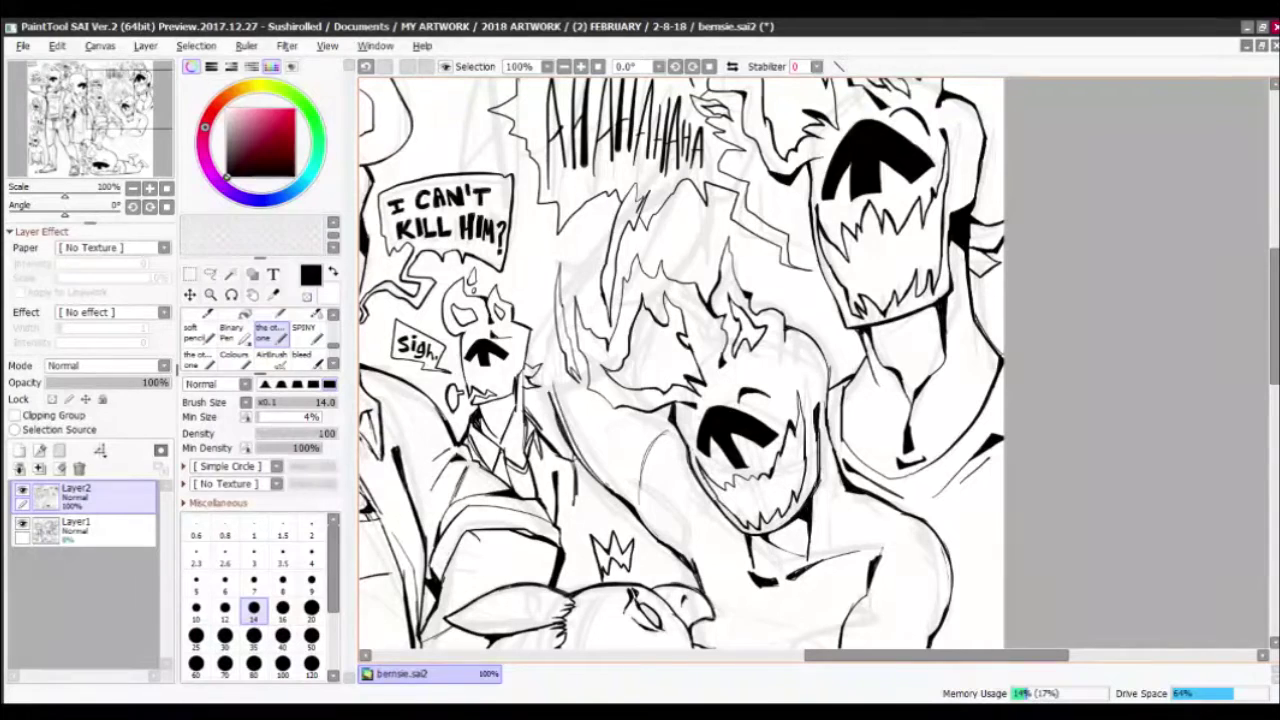
pyautogui.moveTo(643, 362); pyautogui.dragTo(701, 220)
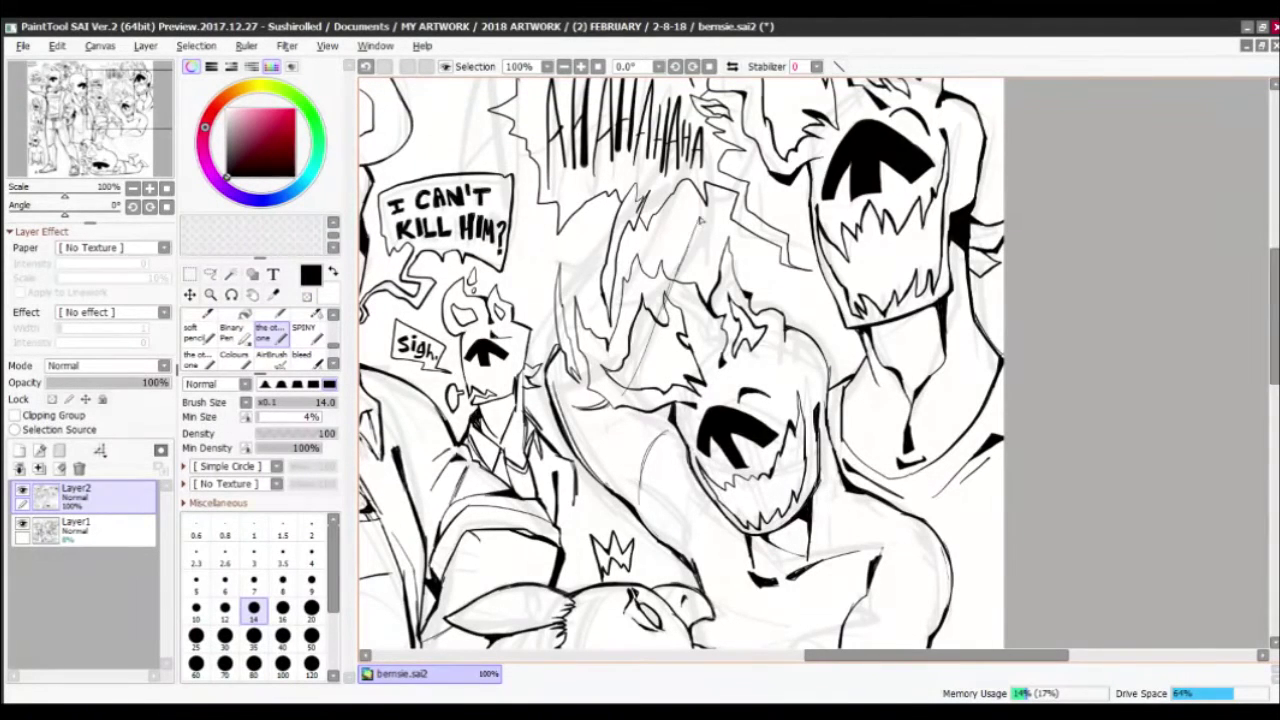
pyautogui.scroll(-4, 628, 232)
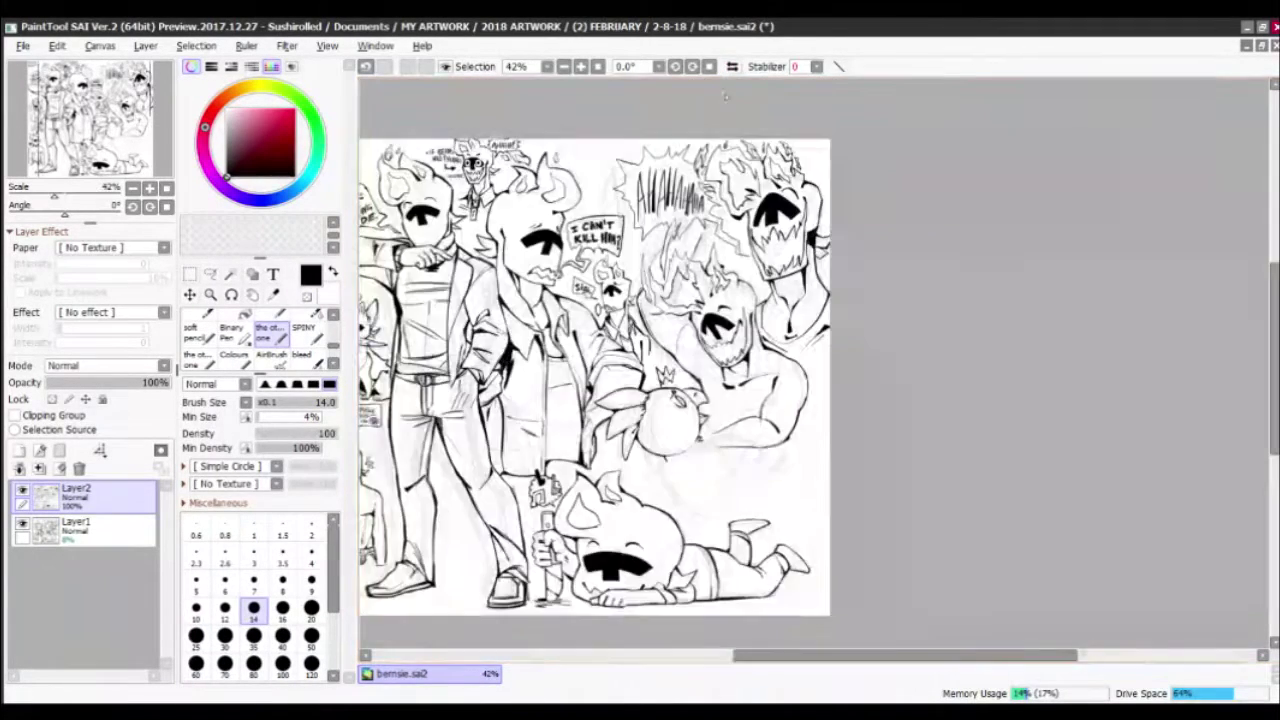
# Thicken the second figure's head contour below the flame hair and ink tuft strokes beside the cheek
pyautogui.scroll(6, 770, 430)
pyautogui.press('x')
pyautogui.press('x')
pyautogui.moveTo(810, 340)
pyautogui.mouseDown()
pyautogui.moveTo(725, 362)
pyautogui.moveTo(735, 400)
pyautogui.mouseUp()
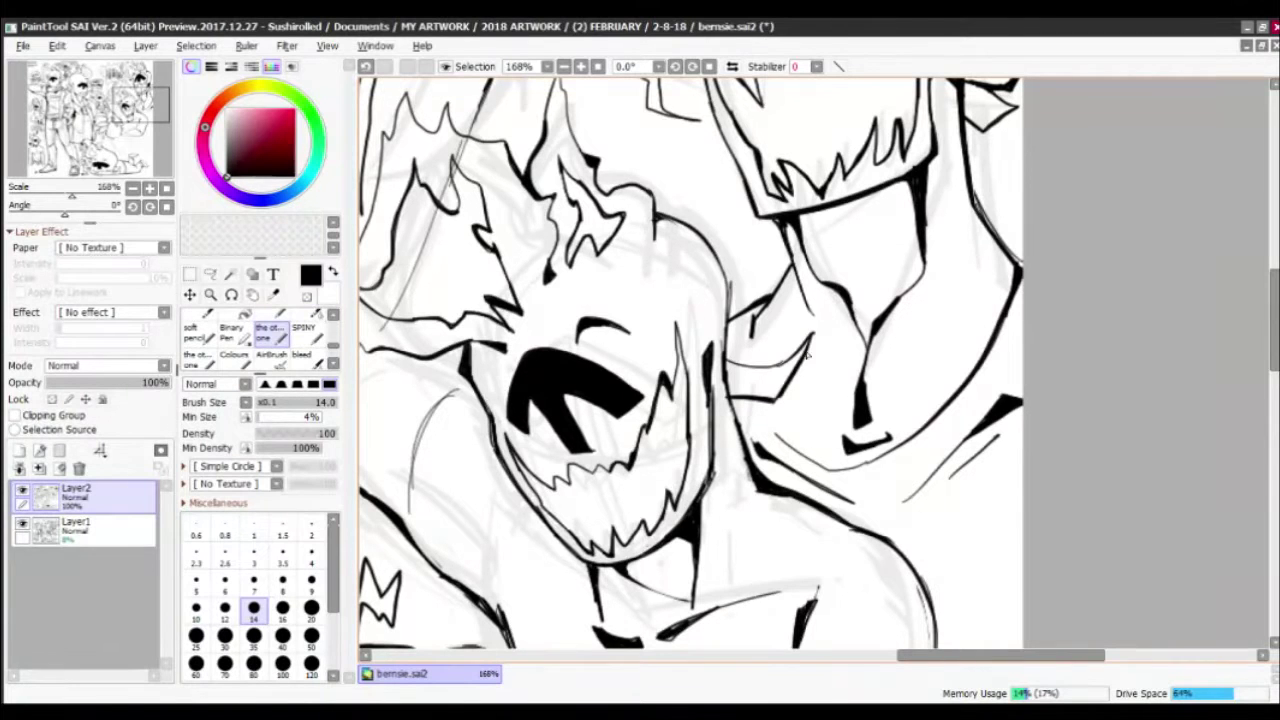
pyautogui.moveTo(727, 350); pyautogui.dragTo(652, 213)
pyautogui.moveTo(790, 402); pyautogui.dragTo(740, 416)
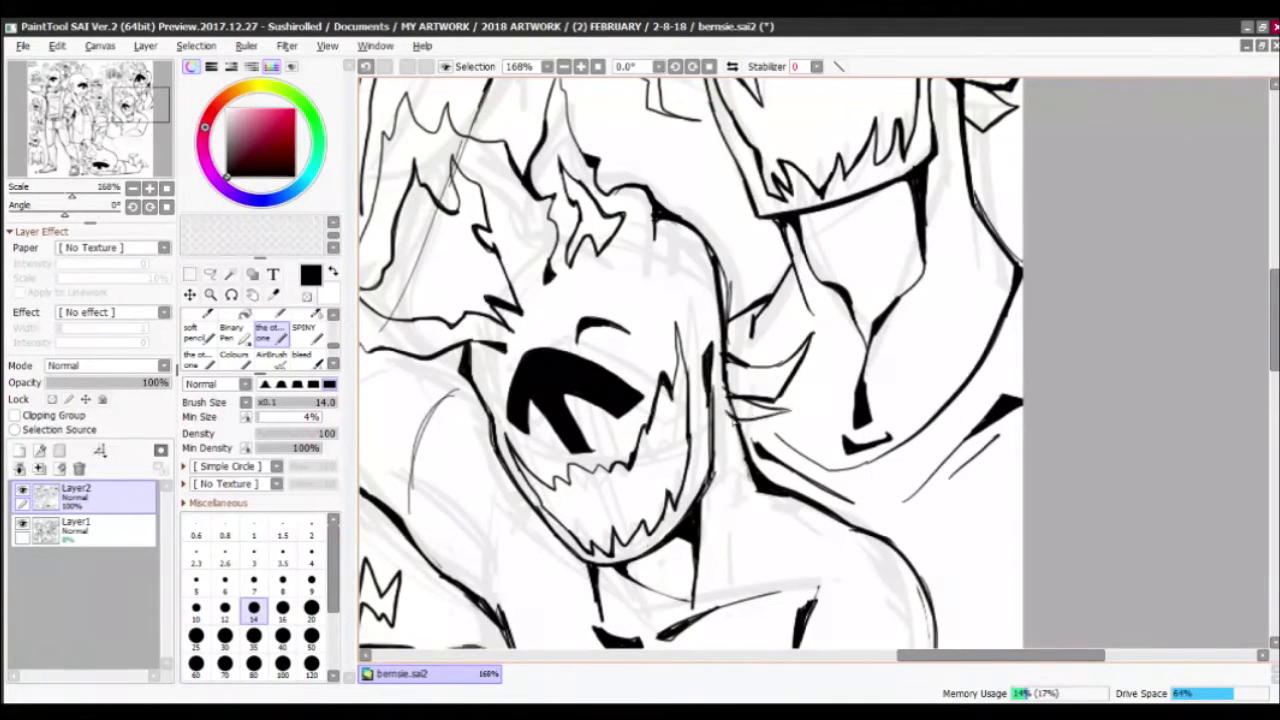
# Reshape the tuft beside the second figure's cheek into curved pointed wisps, trimming with the transparent colour
pyautogui.press('x')
pyautogui.press('x')
pyautogui.moveTo(722, 370)
pyautogui.mouseDown()
pyautogui.moveTo(748, 416)
pyautogui.moveTo(735, 415)
pyautogui.mouseUp()
pyautogui.press('x')
pyautogui.press('x')
pyautogui.press('x')
pyautogui.press('x')
pyautogui.moveTo(794, 348); pyautogui.dragTo(752, 366)
pyautogui.press('x')
pyautogui.moveTo(798, 322)
pyautogui.mouseDown()
pyautogui.moveTo(776, 366)
pyautogui.moveTo(724, 356)
pyautogui.mouseUp()
pyautogui.press('x')
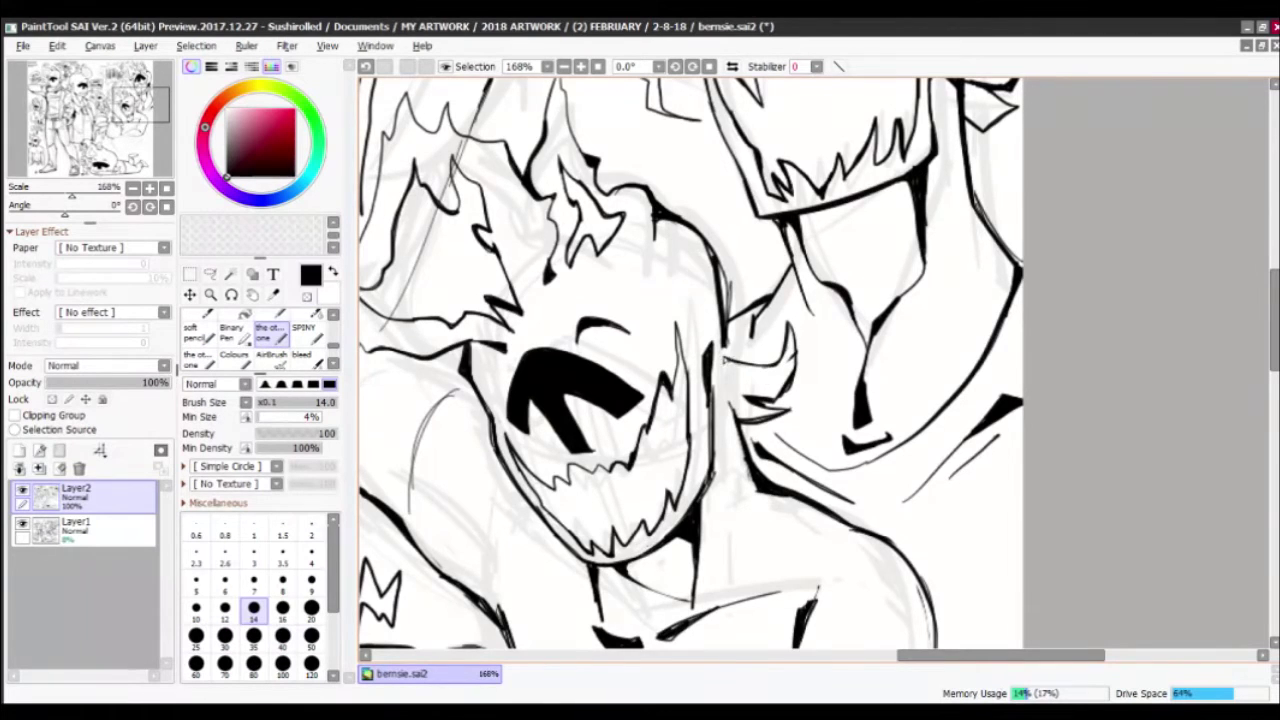
pyautogui.scroll(-8, 808, 310)
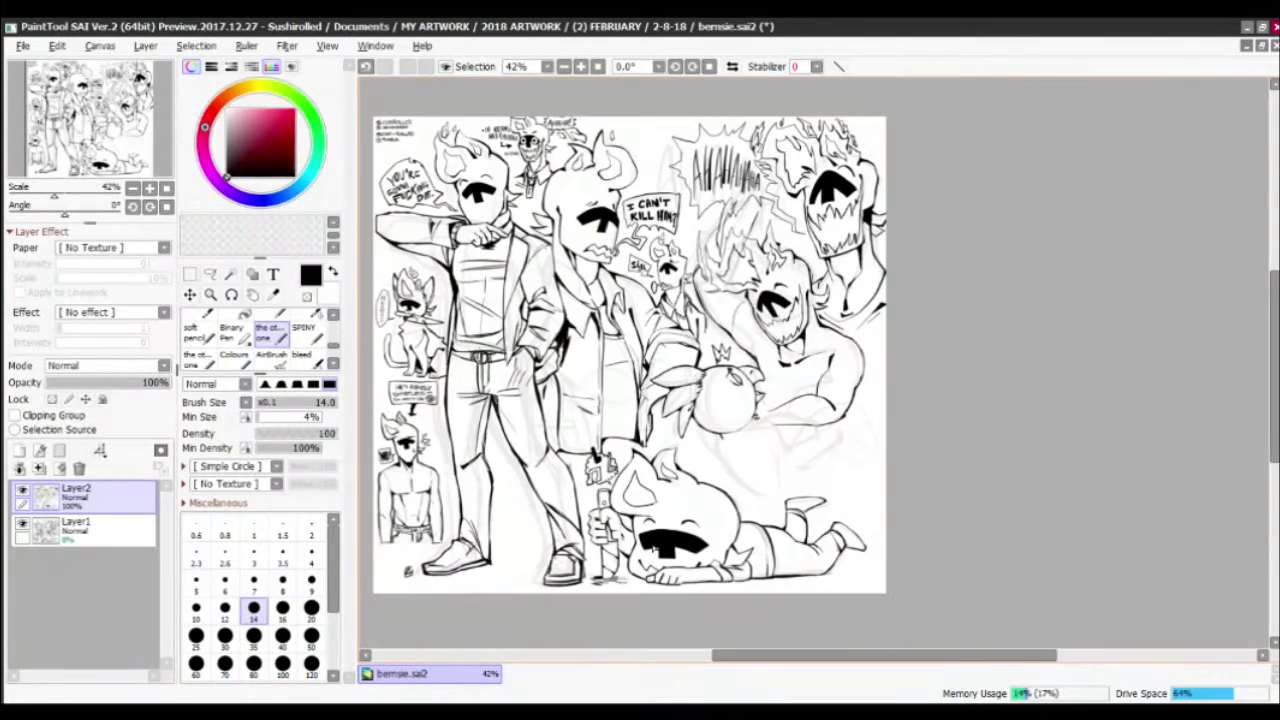
# Erase the flame wisps inked over the second figure's raised forearm
pyautogui.scroll(4, 690, 400)
pyautogui.scroll(-4, 690, 400)
pyautogui.scroll(5, 696, 216)
pyautogui.scroll(1, 555, 458)
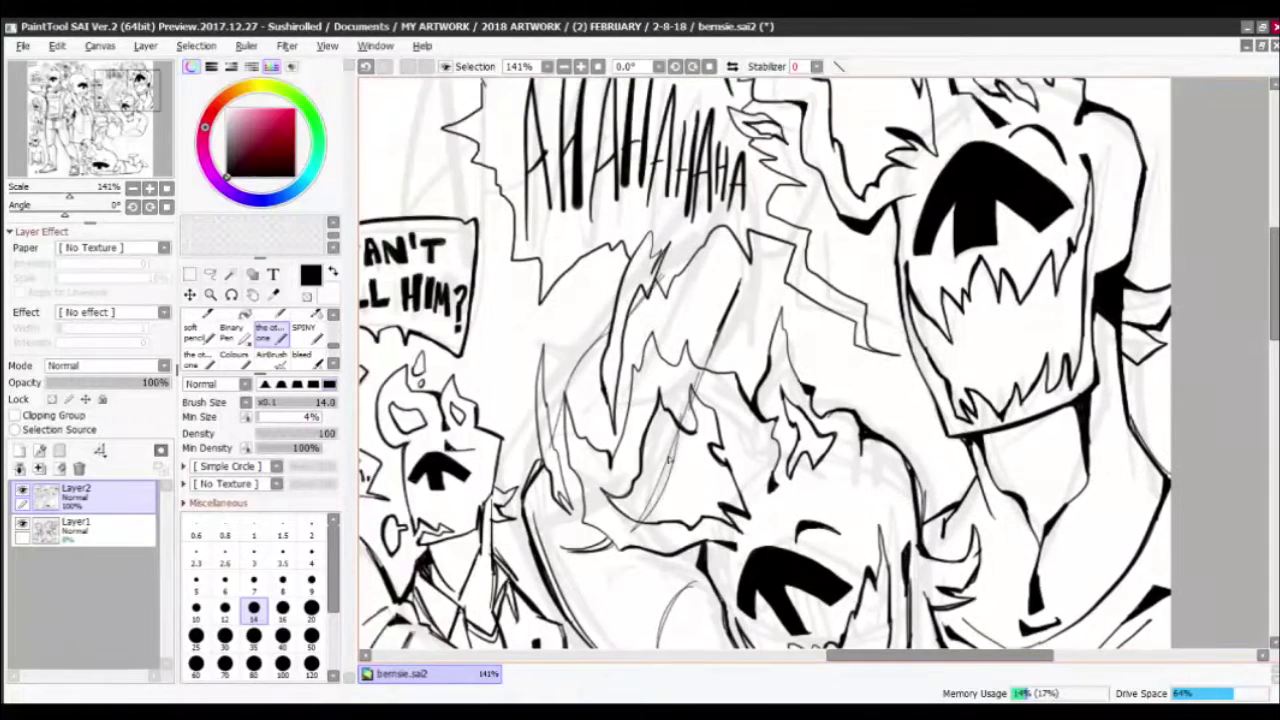
pyautogui.moveTo(668, 459); pyautogui.dragTo(686, 395)
pyautogui.moveTo(600, 350); pyautogui.dragTo(560, 450)
pyautogui.moveTo(720, 280); pyautogui.dragTo(615, 345)
pyautogui.moveTo(700, 325); pyautogui.dragTo(710, 365)
pyautogui.moveTo(640, 500)
pyautogui.mouseDown()
pyautogui.moveTo(644, 466)
pyautogui.moveTo(580, 440)
pyautogui.moveTo(725, 280)
pyautogui.moveTo(540, 420)
pyautogui.moveTo(720, 220)
pyautogui.mouseUp()
pyautogui.press('b')
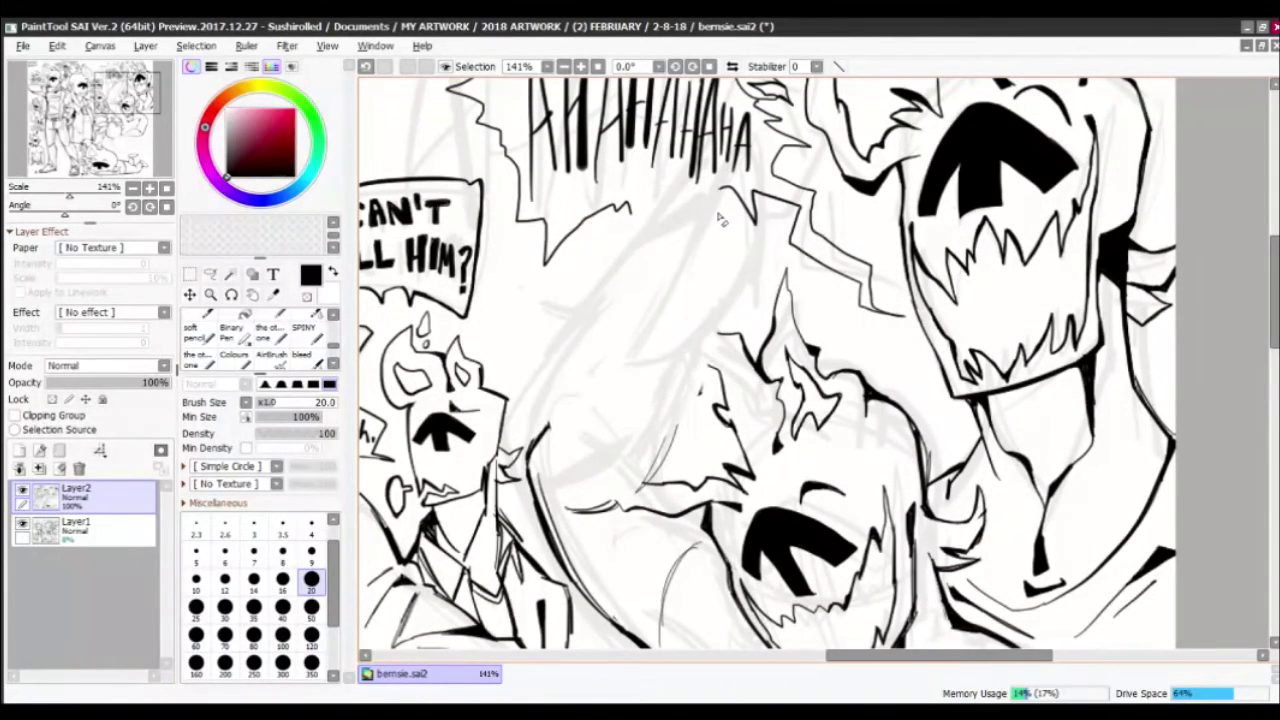
# Re-ink the raised arm's inner elbow crease with a heavy black corner
pyautogui.press('b')
pyautogui.moveTo(640, 495); pyautogui.dragTo(558, 514)
pyautogui.press('-')
pyautogui.scroll(-4, 733, 263)
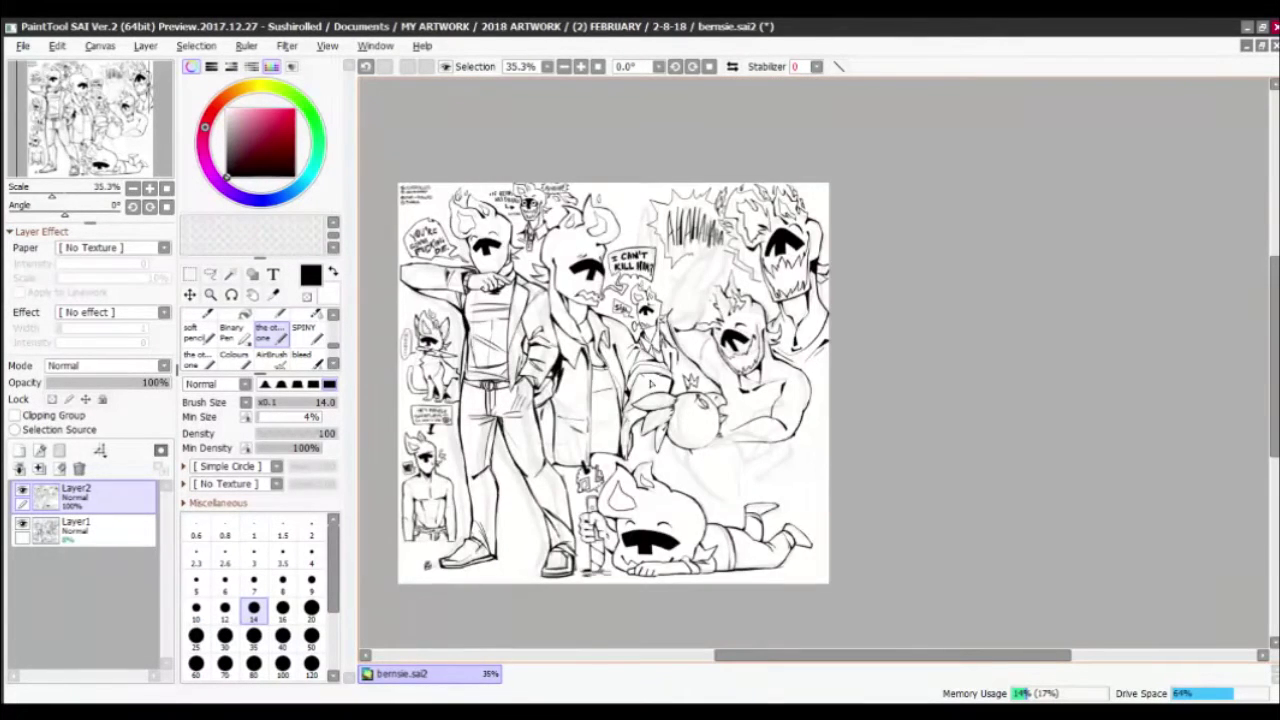
pyautogui.scroll(5, 694, 320)
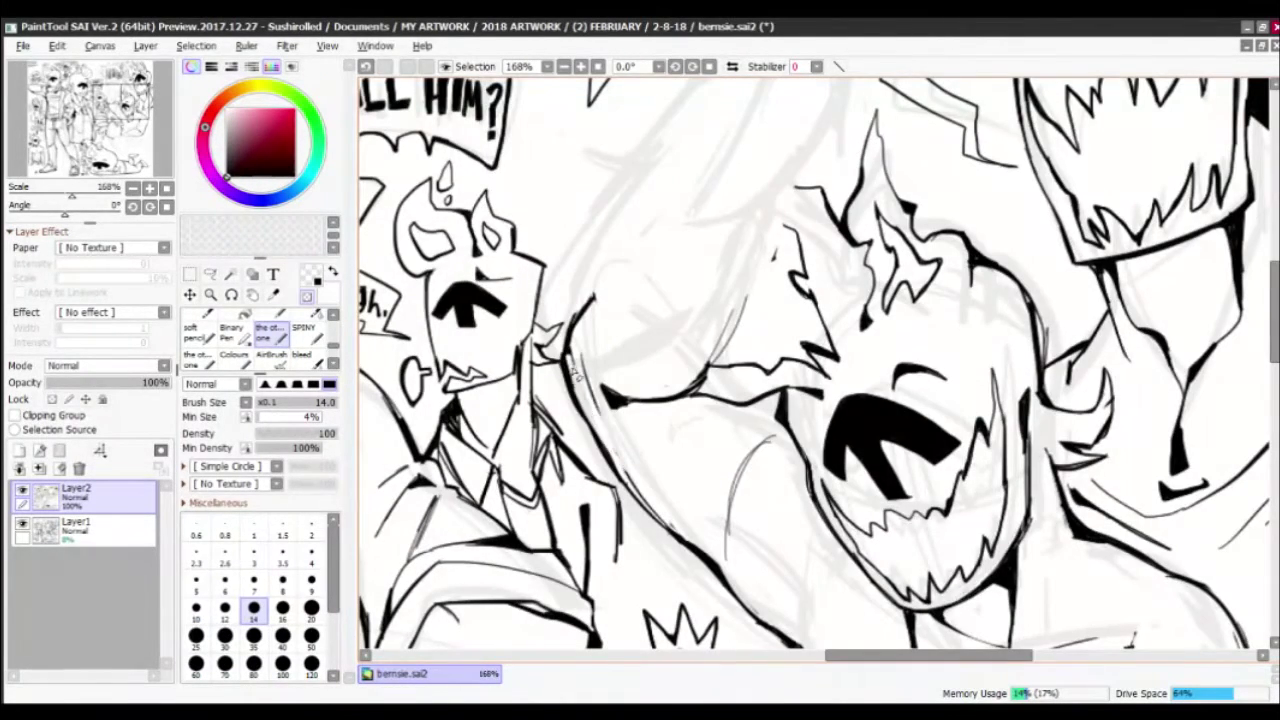
# Ink the raised forearm's outer and inner contours from the elbow upward, clearing stray ink
pyautogui.moveTo(570, 335)
pyautogui.mouseDown()
pyautogui.moveTo(620, 445)
pyautogui.moveTo(692, 276)
pyautogui.moveTo(756, 228)
pyautogui.moveTo(638, 383)
pyautogui.mouseUp()
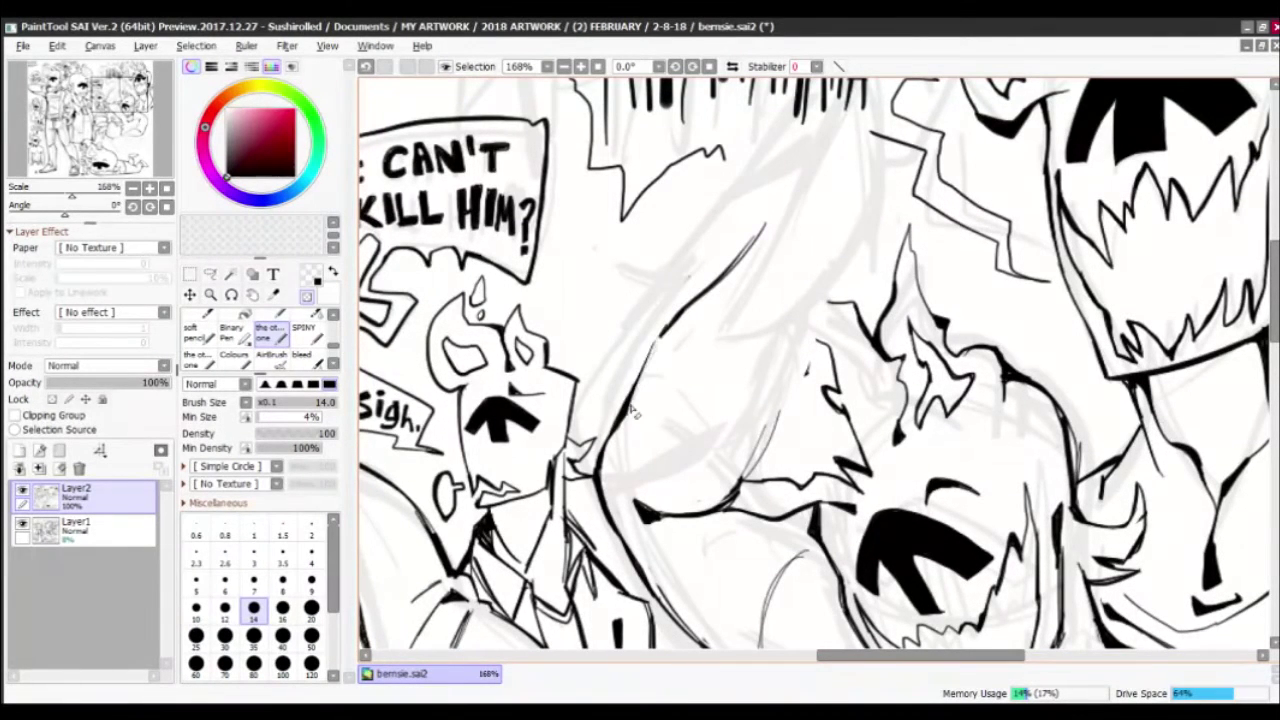
pyautogui.moveTo(670, 325)
pyautogui.mouseDown()
pyautogui.moveTo(630, 420)
pyautogui.moveTo(555, 312)
pyautogui.mouseUp()
pyautogui.moveTo(645, 448); pyautogui.dragTo(712, 255)
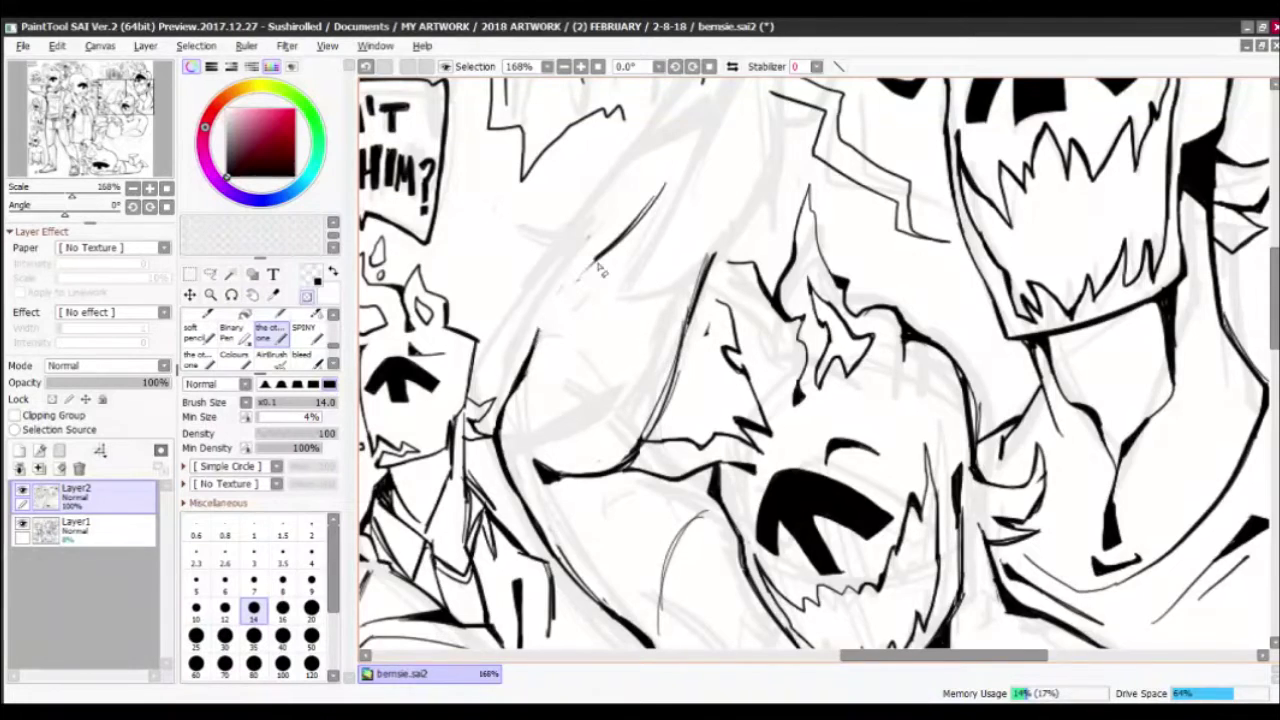
pyautogui.scroll(-4, 687, 485)
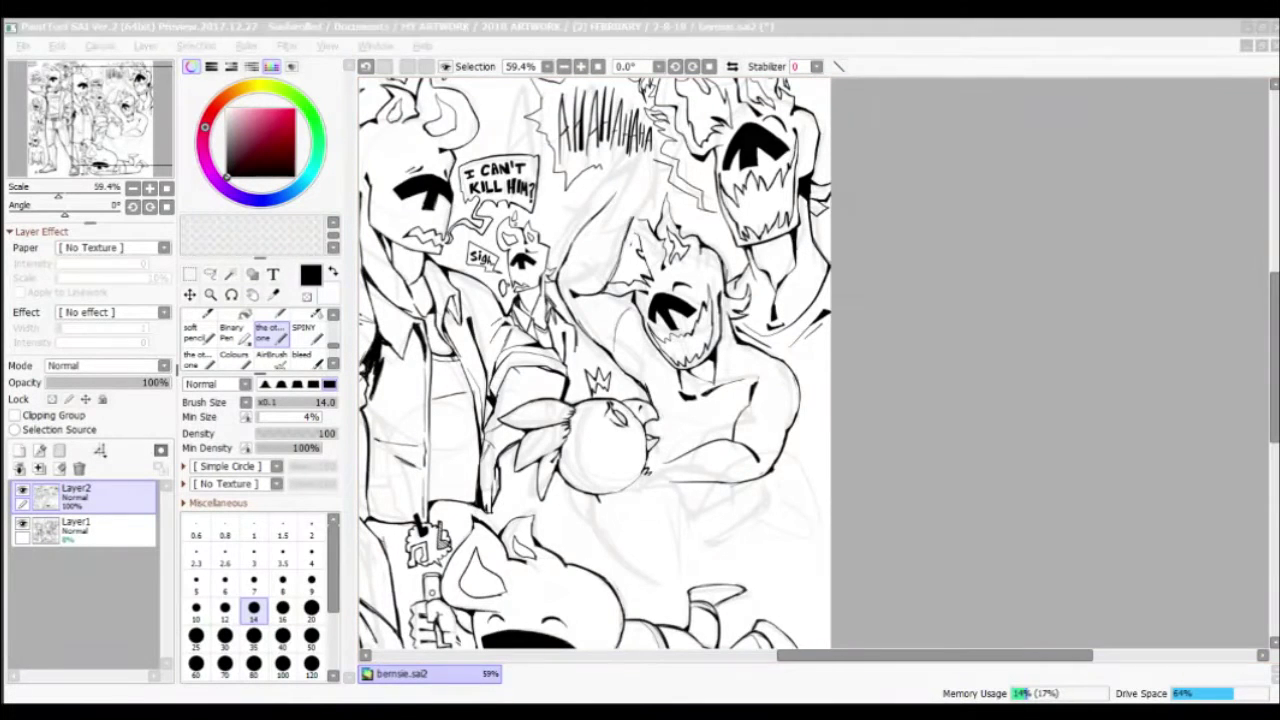
# Ink the raised hand as a clenched fist with separated fingers below the AHAHAHAHA bubble
pyautogui.scroll(4, 650, 262)
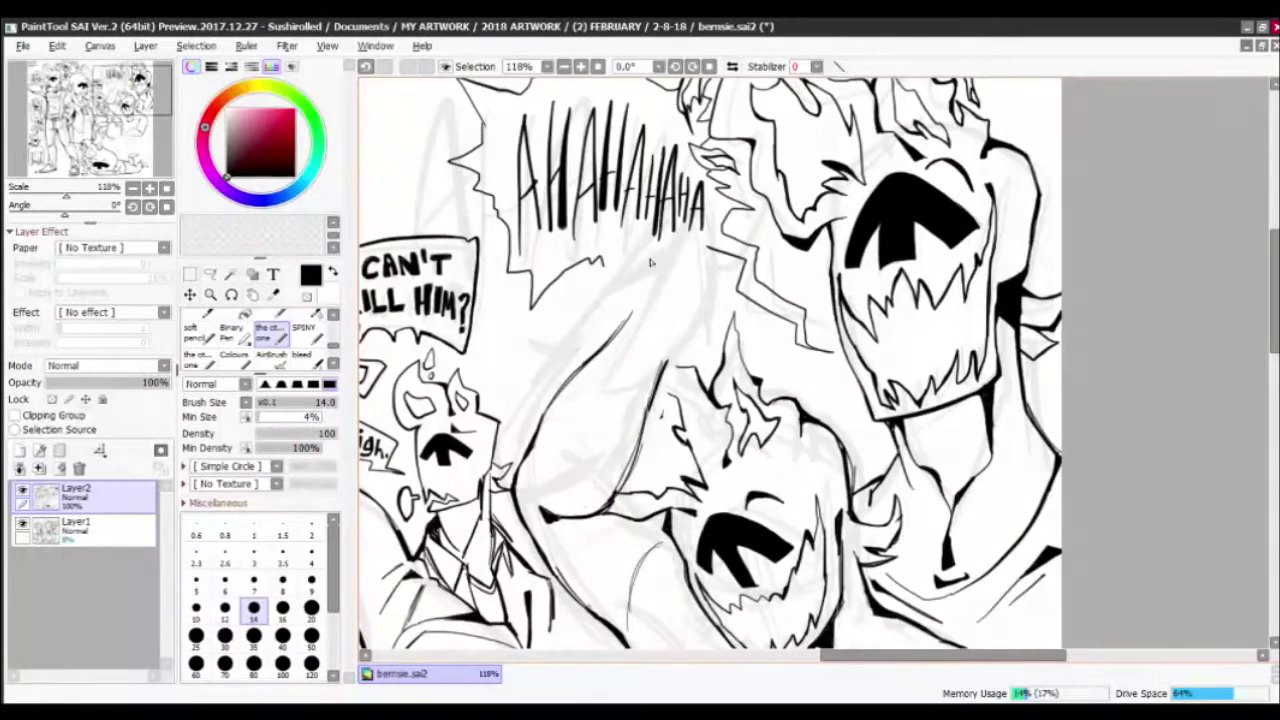
pyautogui.moveTo(622, 522); pyautogui.dragTo(659, 594)
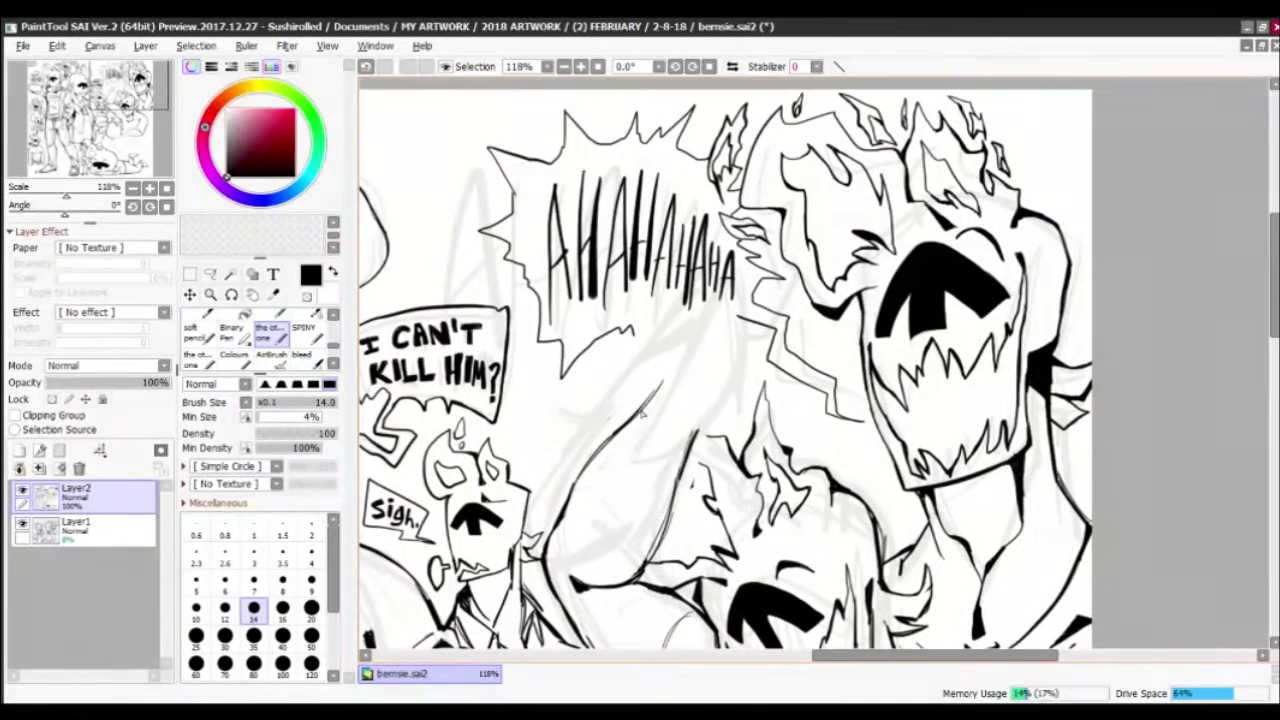
pyautogui.moveTo(643, 415); pyautogui.dragTo(730, 333)
pyautogui.hotkey('ctrl', 'z')
pyautogui.moveTo(665, 380); pyautogui.dragTo(632, 420)
pyautogui.moveTo(655, 420); pyautogui.dragTo(722, 362)
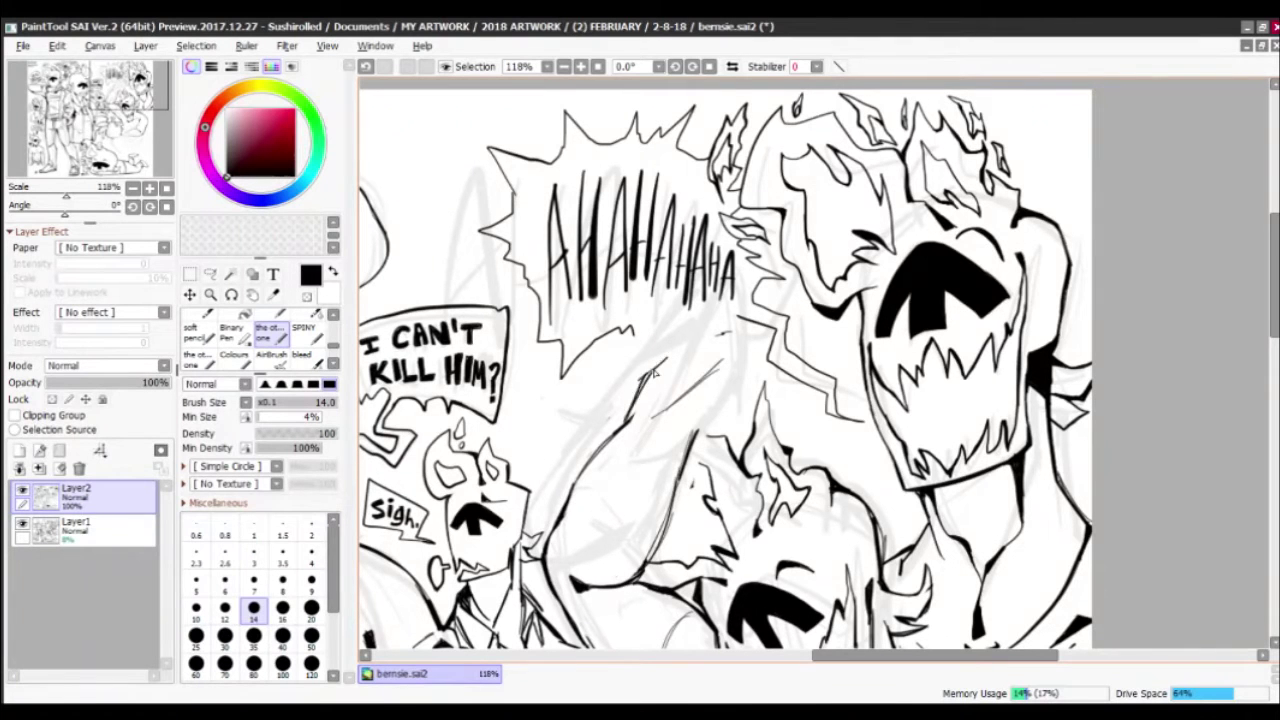
pyautogui.moveTo(636, 392); pyautogui.dragTo(692, 342)
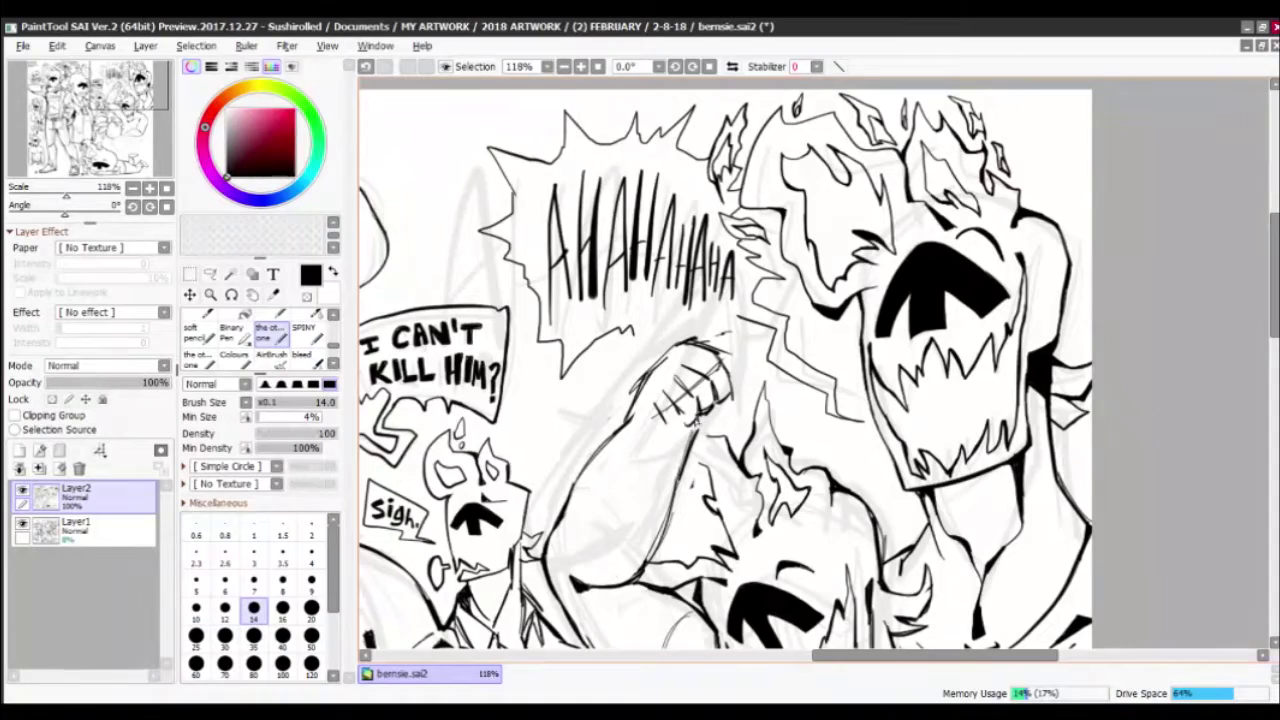
# Ink the outer forearm and wrist contour up to the back of the fist, trimming with the transparent colour
pyautogui.moveTo(668, 437); pyautogui.dragTo(738, 317)
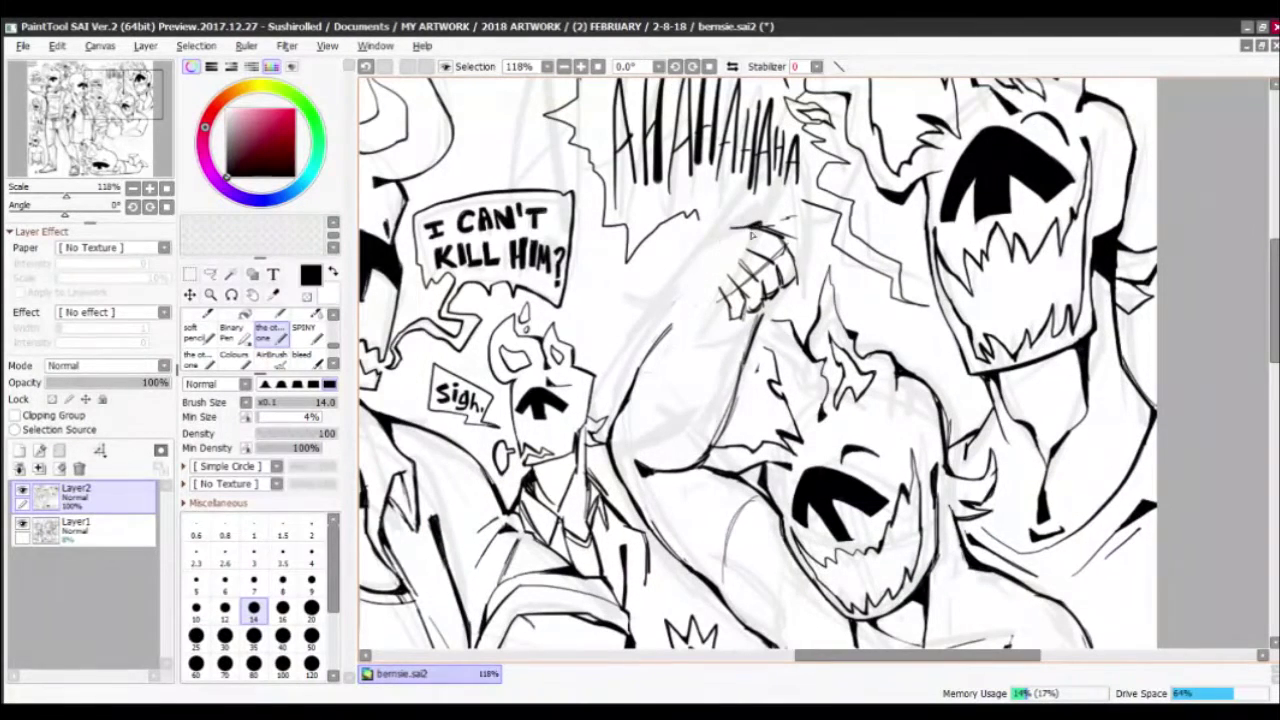
pyautogui.moveTo(690, 262); pyautogui.dragTo(660, 338)
pyautogui.press('c')
pyautogui.press('c')
pyautogui.moveTo(758, 326)
pyautogui.mouseDown()
pyautogui.moveTo(726, 428)
pyautogui.moveTo(746, 322)
pyautogui.mouseUp()
pyautogui.press('c')
pyautogui.moveTo(666, 318); pyautogui.dragTo(634, 386)
pyautogui.press('c')
pyautogui.moveTo(690, 270)
pyautogui.mouseDown()
pyautogui.moveTo(628, 402)
pyautogui.moveTo(656, 352)
pyautogui.mouseUp()
pyautogui.press('c')
pyautogui.press('c')
pyautogui.moveTo(700, 262); pyautogui.dragTo(748, 214)
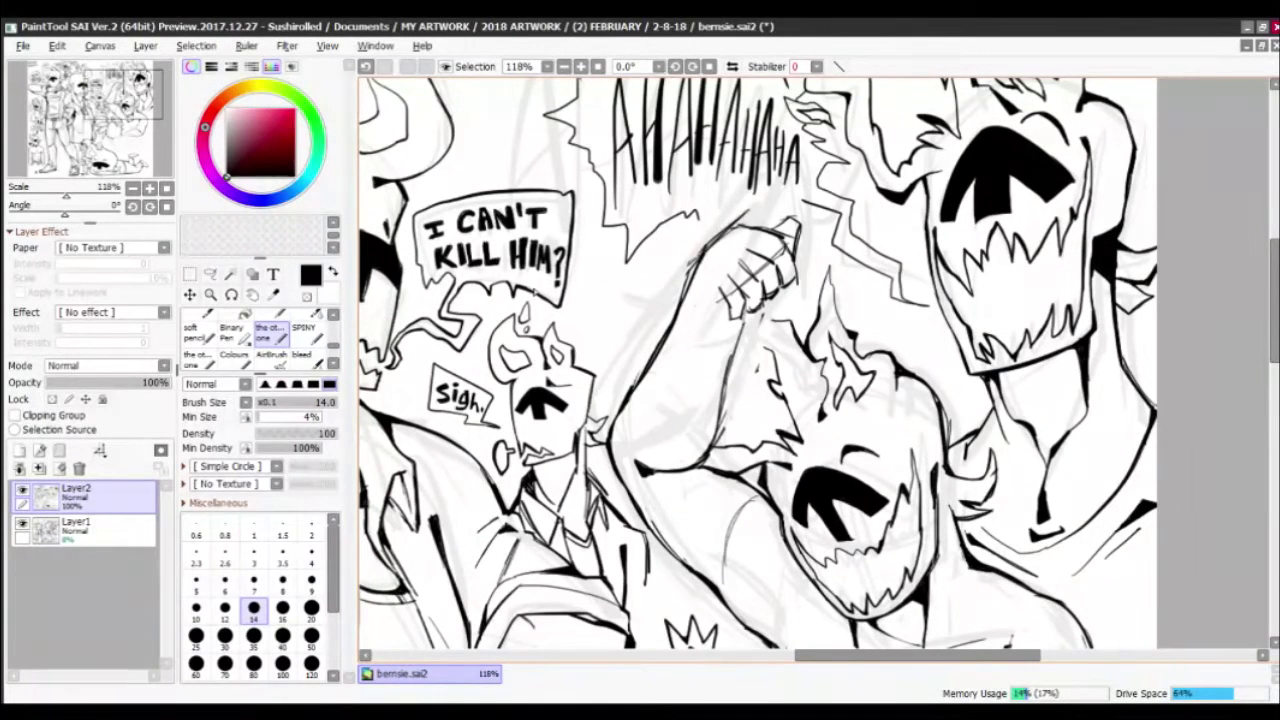
# Adjust the fist's upper edge and vary the line weight of the outer wrist contour
pyautogui.press('a')
pyautogui.press('n')
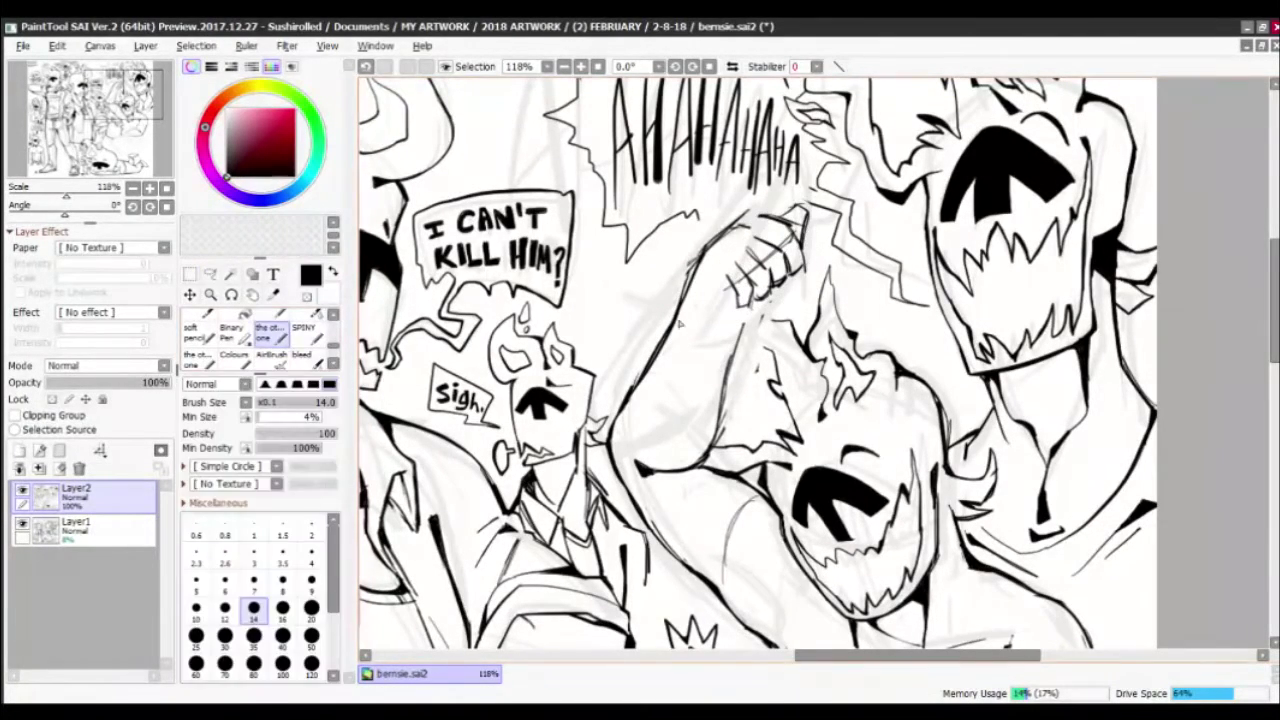
pyautogui.press('c')
pyautogui.moveTo(704, 250)
pyautogui.mouseDown()
pyautogui.moveTo(682, 300)
pyautogui.moveTo(750, 225)
pyautogui.mouseUp()
pyautogui.press('c')
pyautogui.press('c')
pyautogui.moveTo(676, 325)
pyautogui.mouseDown()
pyautogui.moveTo(684, 310)
pyautogui.moveTo(634, 388)
pyautogui.moveTo(668, 344)
pyautogui.moveTo(650, 368)
pyautogui.mouseUp()
pyautogui.press('c')
pyautogui.press('c')
pyautogui.moveTo(660, 355); pyautogui.dragTo(672, 342)
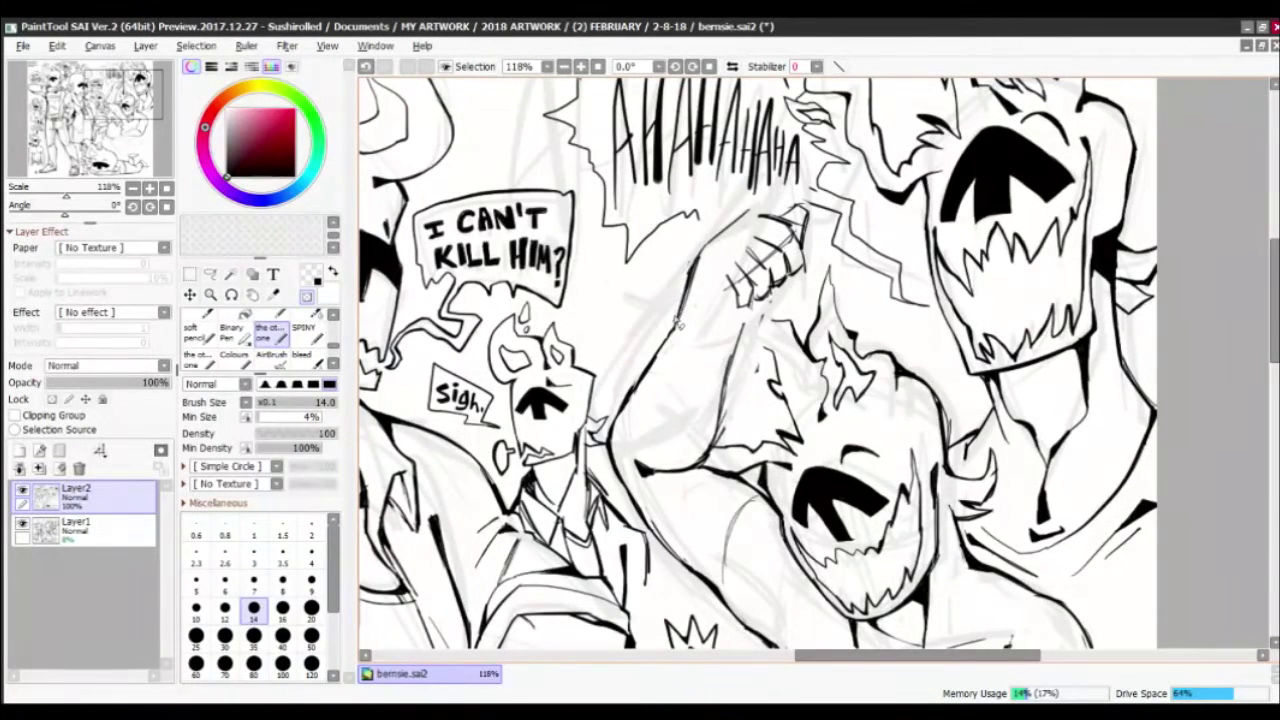
pyautogui.press('c')
pyautogui.moveTo(694, 266); pyautogui.dragTo(680, 326)
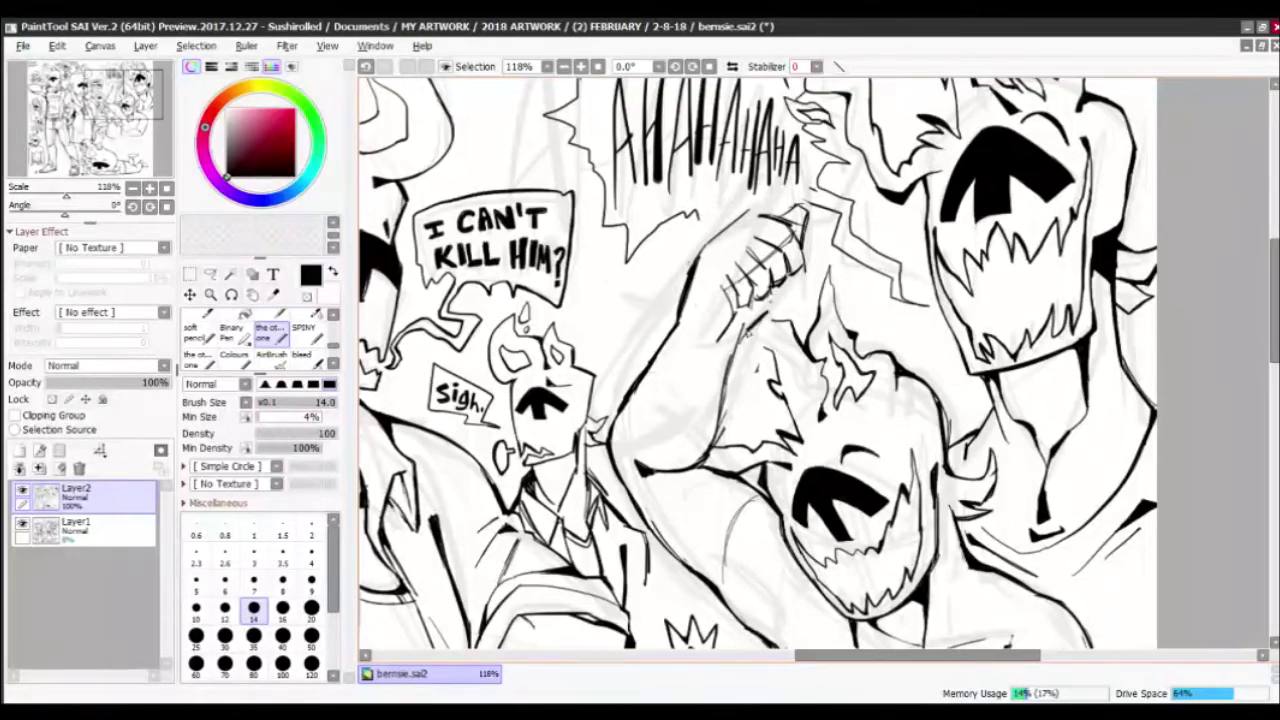
# Ink the underside of the wrist and darken the gap beneath the curled fingers
pyautogui.press('c')
pyautogui.moveTo(788, 276); pyautogui.dragTo(742, 334)
pyautogui.press('c')
pyautogui.moveTo(750, 302); pyautogui.dragTo(720, 348)
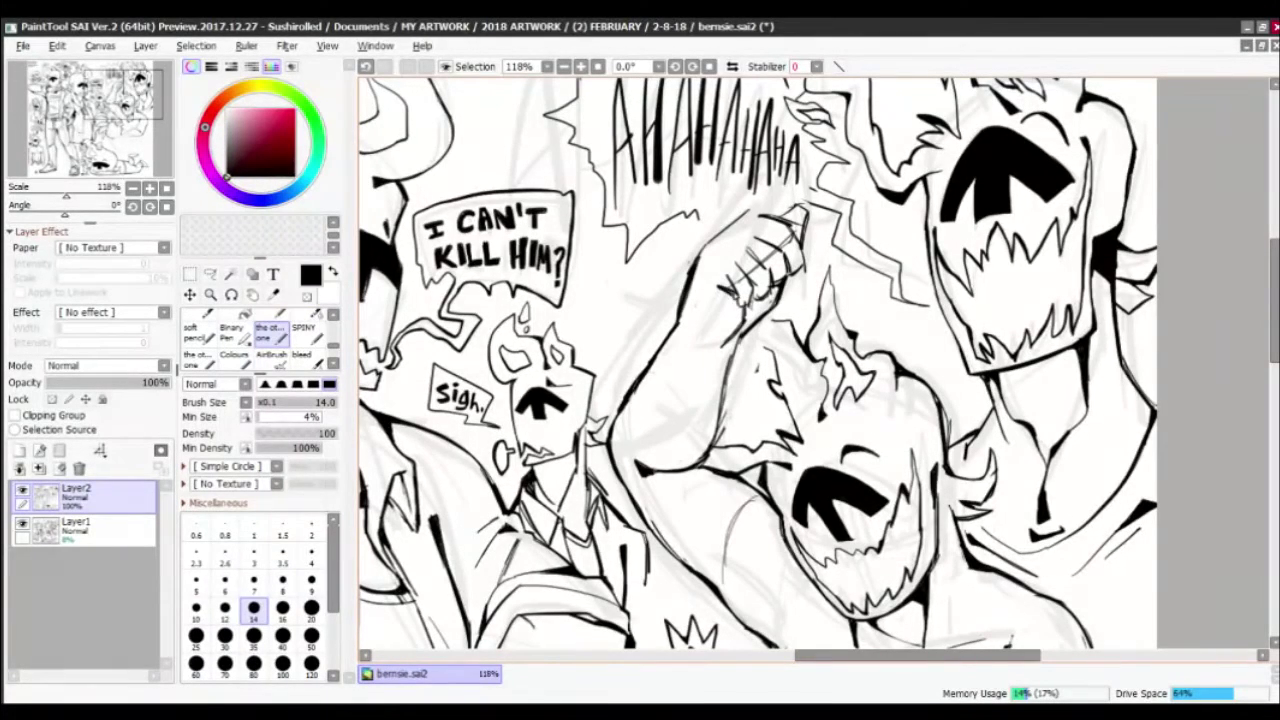
pyautogui.press('c')
pyautogui.press('c')
pyautogui.press('c')
pyautogui.press('c')
# Clean up the round beaked creature's lower contour, removing the excess ink below its belly
pyautogui.scroll(-5, 760, 290)
pyautogui.scroll(4, 600, 475)
pyautogui.press('c')
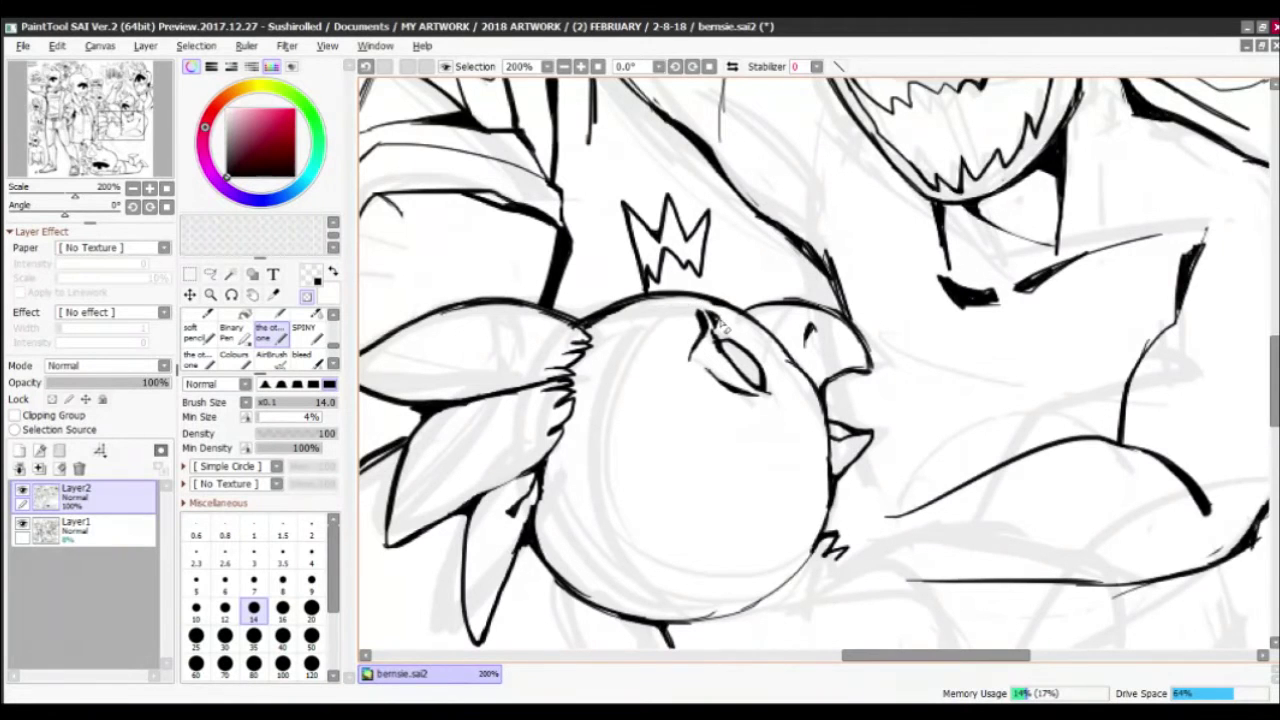
pyautogui.press('c')
pyautogui.scroll(-3, 814, 363)
pyautogui.moveTo(540, 440); pyautogui.dragTo(630, 500)
pyautogui.press('c')
pyautogui.moveTo(520, 460); pyautogui.dragTo(650, 510)
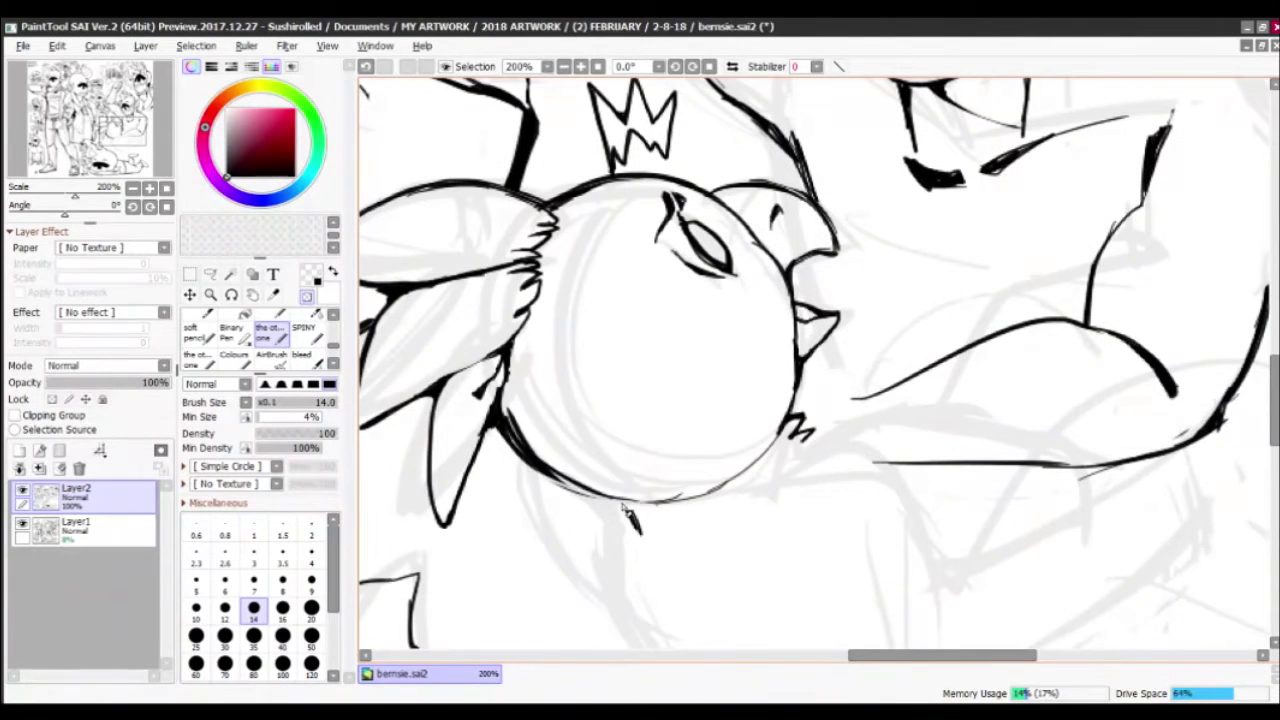
pyautogui.press('c')
pyautogui.moveTo(565, 485); pyautogui.dragTo(650, 510)
pyautogui.press('c')
pyautogui.moveTo(520, 430); pyautogui.dragTo(585, 490)
pyautogui.press('c')
pyautogui.scroll(-5, 760, 370)
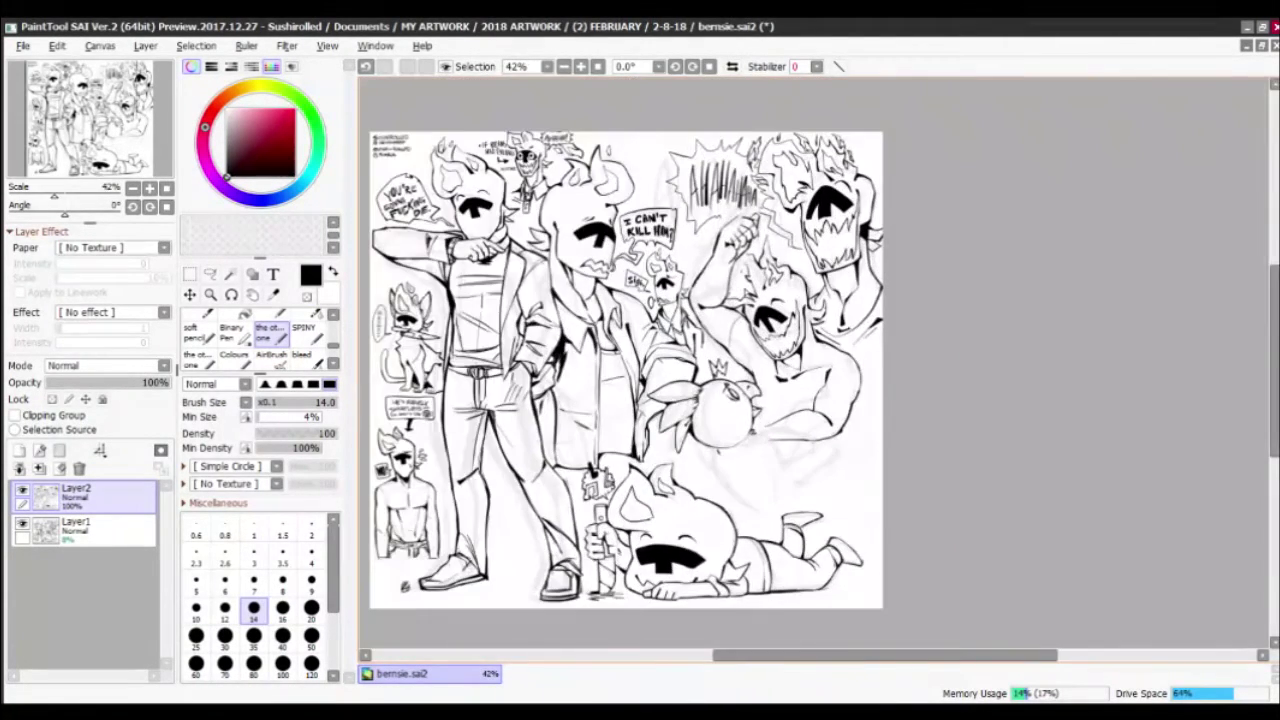
# Thicken the contour over the raised fist's knuckles and down to the wrist
pyautogui.scroll(3, 760, 370)
pyautogui.press('c')
pyautogui.moveTo(748, 342); pyautogui.dragTo(768, 378)
pyautogui.press('c')
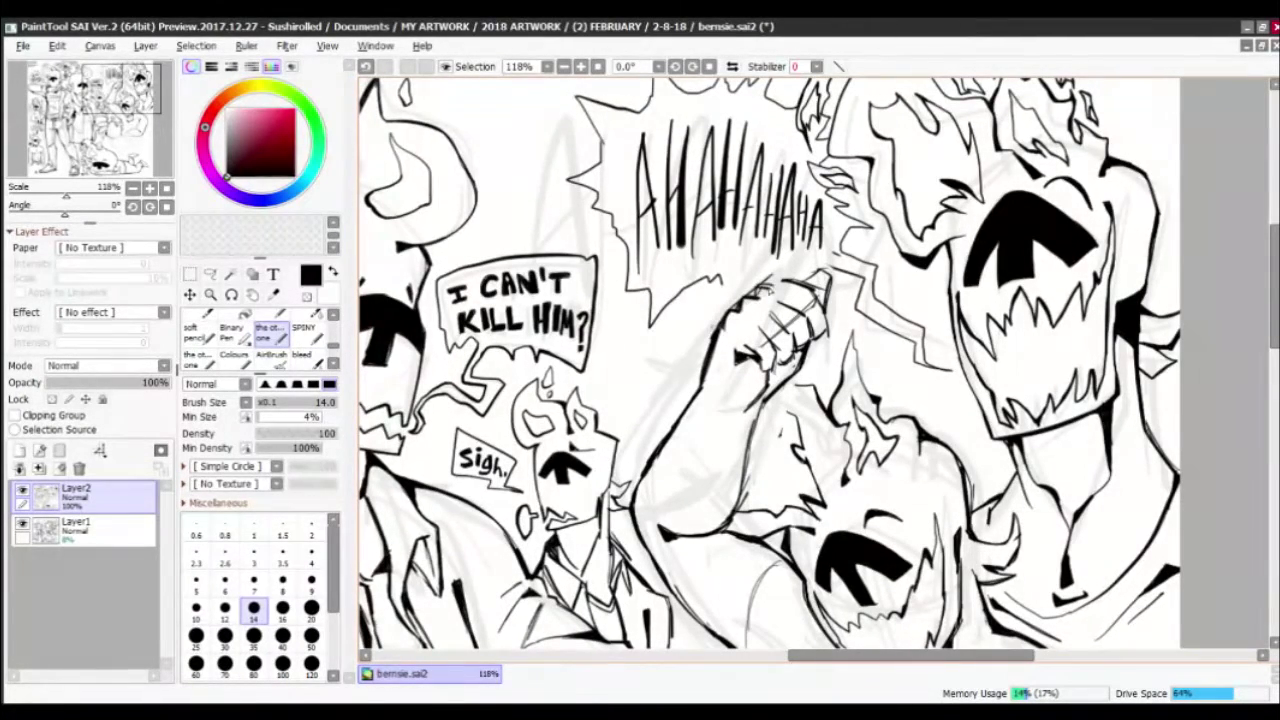
pyautogui.scroll(-2, 765, 290)
pyautogui.moveTo(748, 256); pyautogui.dragTo(710, 310)
pyautogui.press('c')
pyautogui.press('c')
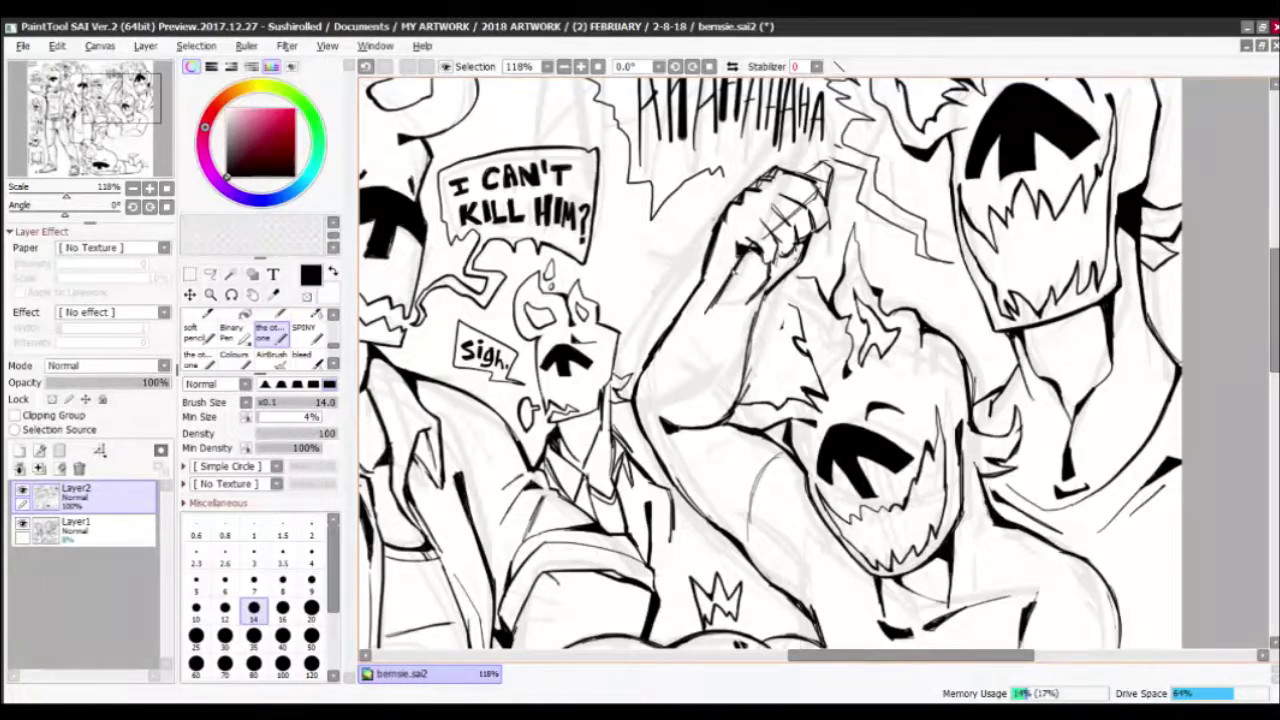
# Ink a short upright shape projecting above the raised fist
pyautogui.scroll(2, 765, 290)
pyautogui.hscroll(1, 765, 290)
pyautogui.moveTo(775, 220); pyautogui.dragTo(748, 270)
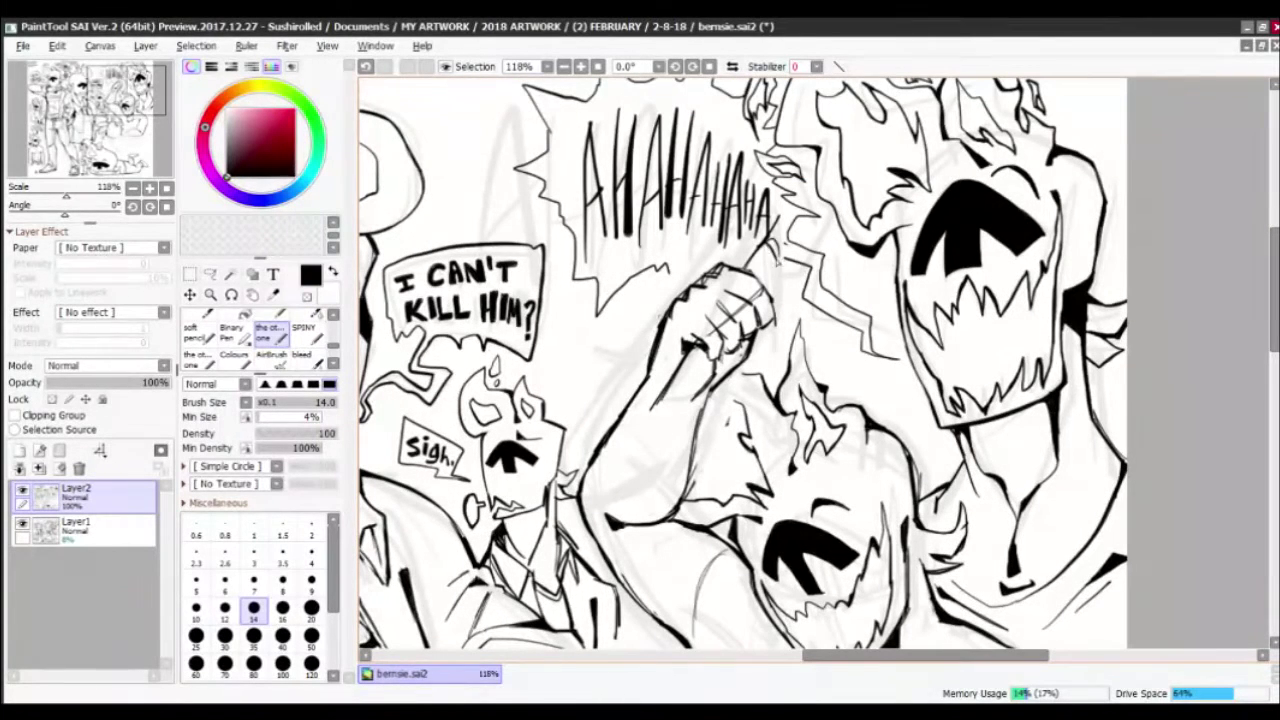
pyautogui.scroll(-1, 752, 304)
pyautogui.hscroll(-1, 752, 304)
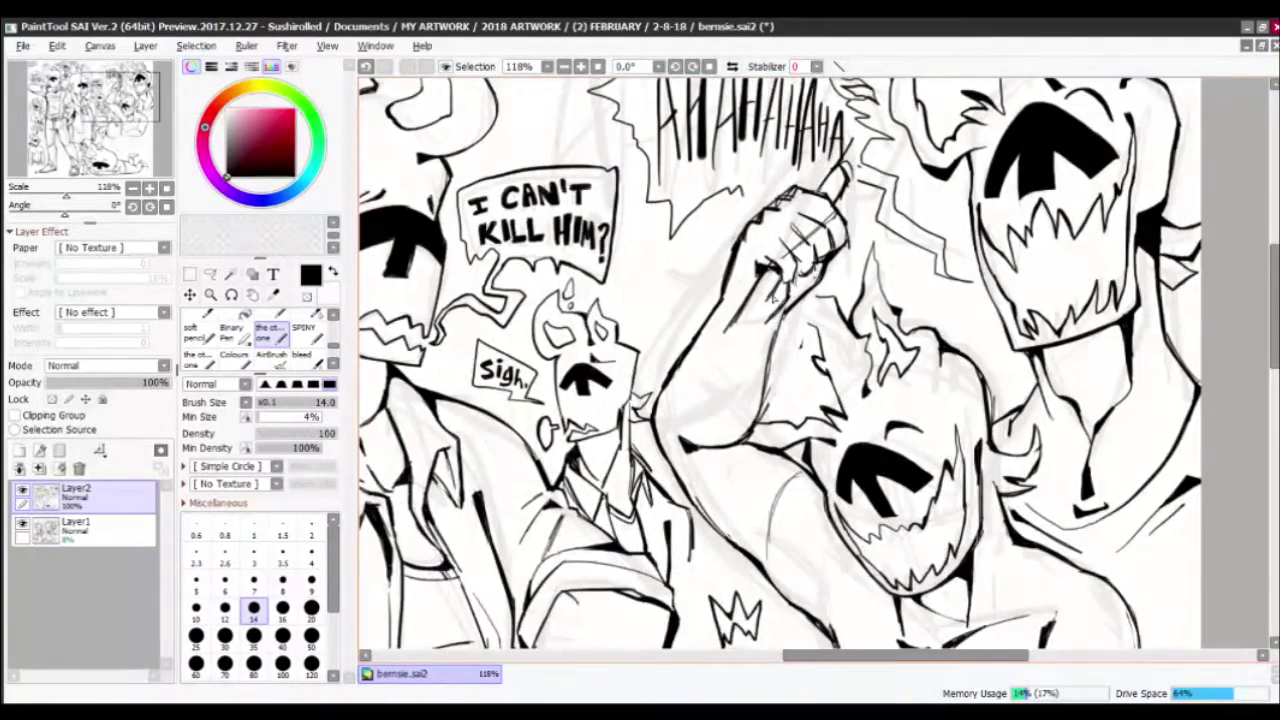
# Ink a long narrow pointed shape running from beneath the fist down along the forearm
pyautogui.press('c')
pyautogui.press('c')
pyautogui.moveTo(770, 322); pyautogui.dragTo(758, 362)
pyautogui.moveTo(738, 322)
pyautogui.mouseDown()
pyautogui.moveTo(688, 408)
pyautogui.moveTo(760, 342)
pyautogui.moveTo(694, 408)
pyautogui.mouseUp()
pyautogui.press('c')
pyautogui.press('c')
pyautogui.moveTo(734, 346); pyautogui.dragTo(690, 414)
pyautogui.press('c')
pyautogui.moveTo(748, 322)
pyautogui.mouseDown()
pyautogui.moveTo(706, 388)
pyautogui.moveTo(714, 376)
pyautogui.moveTo(740, 384)
pyautogui.mouseUp()
pyautogui.press('c')
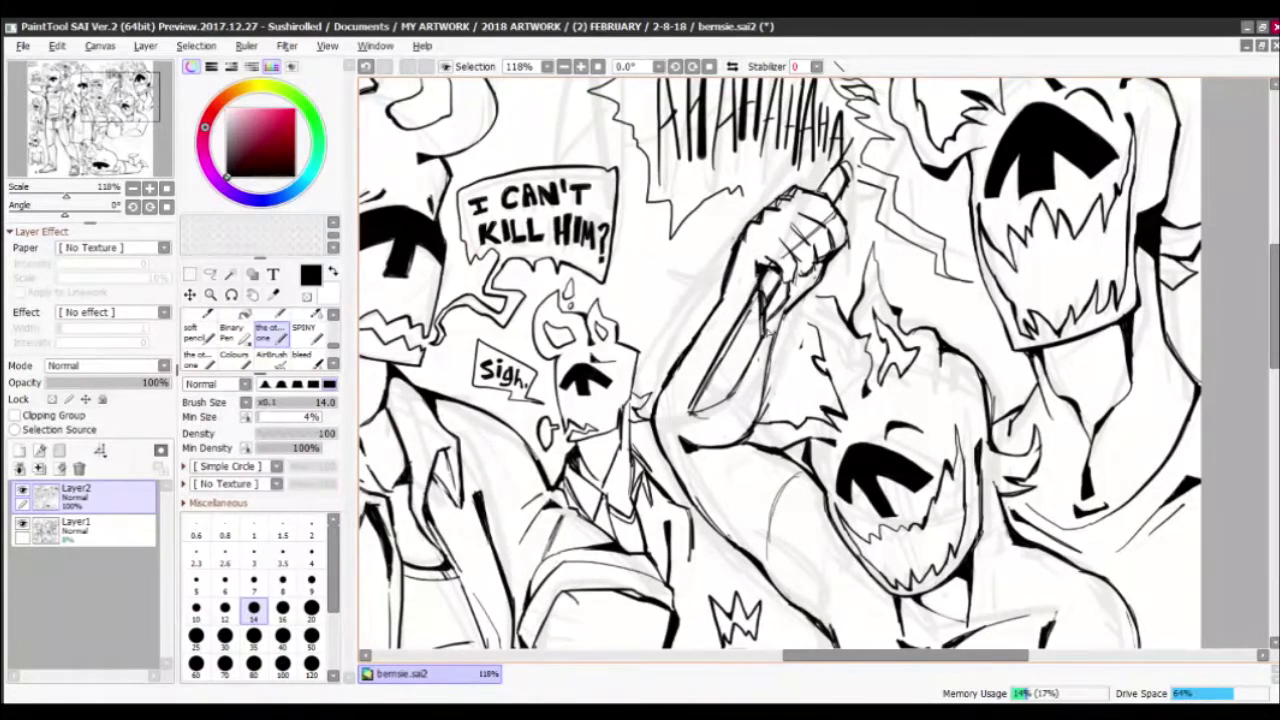
# Refine the narrow shape's top below the fist and strengthen its lower end near the elbow
pyautogui.press('c')
pyautogui.moveTo(772, 290); pyautogui.dragTo(758, 316)
pyautogui.press('c')
pyautogui.press('c')
pyautogui.moveTo(706, 408); pyautogui.dragTo(682, 432)
pyautogui.moveTo(766, 304); pyautogui.dragTo(758, 338)
pyautogui.press('c')
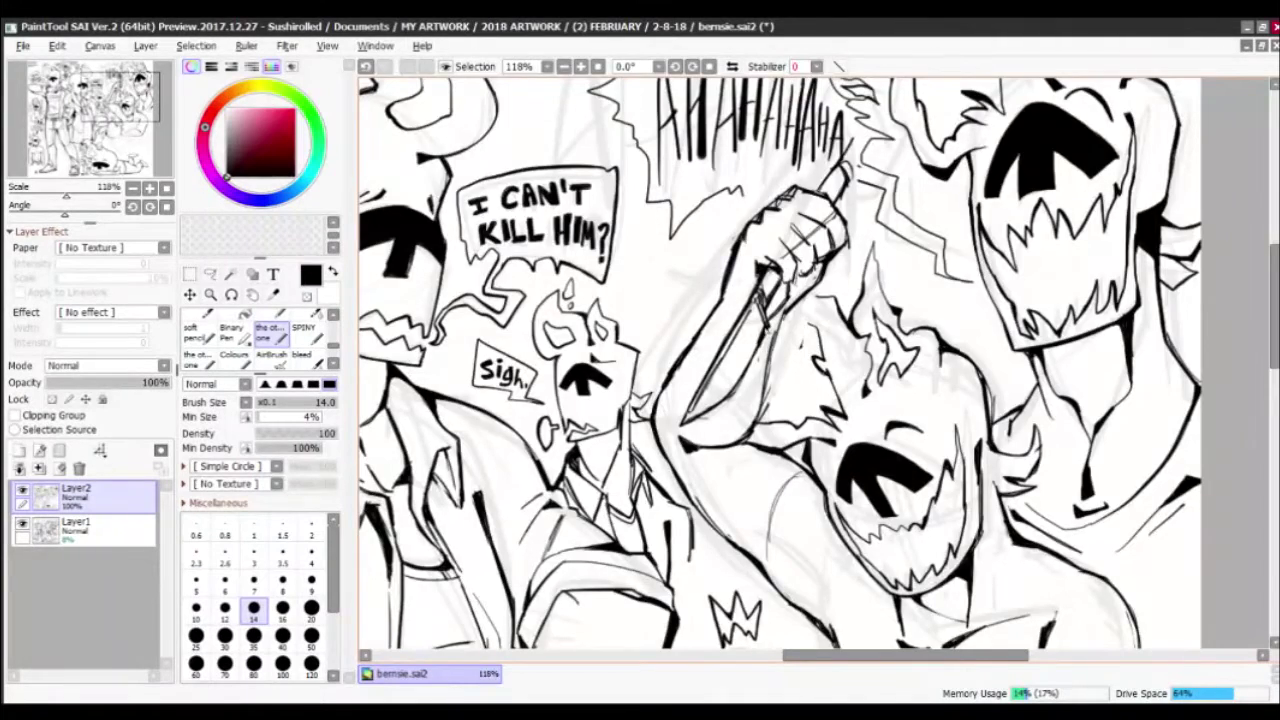
# Refine the raised fist's outline and finger divisions at close range, varying the line weight
pyautogui.scroll(-3, 780, 360)
pyautogui.scroll(5, 760, 250)
pyautogui.moveTo(726, 258); pyautogui.dragTo(670, 356)
pyautogui.moveTo(762, 200); pyautogui.dragTo(738, 242)
pyautogui.moveTo(792, 194)
pyautogui.mouseDown()
pyautogui.moveTo(766, 246)
pyautogui.moveTo(788, 250)
pyautogui.mouseUp()
pyautogui.press('c')
pyautogui.moveTo(772, 208); pyautogui.dragTo(680, 345)
pyautogui.press('c')
pyautogui.moveTo(774, 282); pyautogui.dragTo(716, 306)
pyautogui.moveTo(778, 296)
pyautogui.mouseDown()
pyautogui.moveTo(768, 342)
pyautogui.moveTo(710, 348)
pyautogui.mouseUp()
pyautogui.moveTo(756, 370); pyautogui.dragTo(710, 410)
pyautogui.moveTo(812, 256); pyautogui.dragTo(804, 268)
# Clean up the thumb area and the lines beneath the curled fingers, alternating black and transparent colour
pyautogui.press('c')
pyautogui.moveTo(712, 366); pyautogui.dragTo(684, 404)
pyautogui.press('c')
pyautogui.moveTo(688, 374)
pyautogui.mouseDown()
pyautogui.moveTo(714, 362)
pyautogui.moveTo(710, 410)
pyautogui.mouseUp()
pyautogui.press('c')
pyautogui.press('c')
pyautogui.moveTo(748, 348)
pyautogui.mouseDown()
pyautogui.moveTo(714, 404)
pyautogui.moveTo(762, 380)
pyautogui.moveTo(686, 420)
pyautogui.mouseUp()
pyautogui.press('c')
pyautogui.press('c')
pyautogui.press('c')
pyautogui.press('c')
pyautogui.press('c')
pyautogui.moveTo(708, 396); pyautogui.dragTo(684, 418)
pyautogui.press('c')
pyautogui.moveTo(720, 320); pyautogui.dragTo(680, 364)
pyautogui.moveTo(810, 324); pyautogui.dragTo(764, 362)
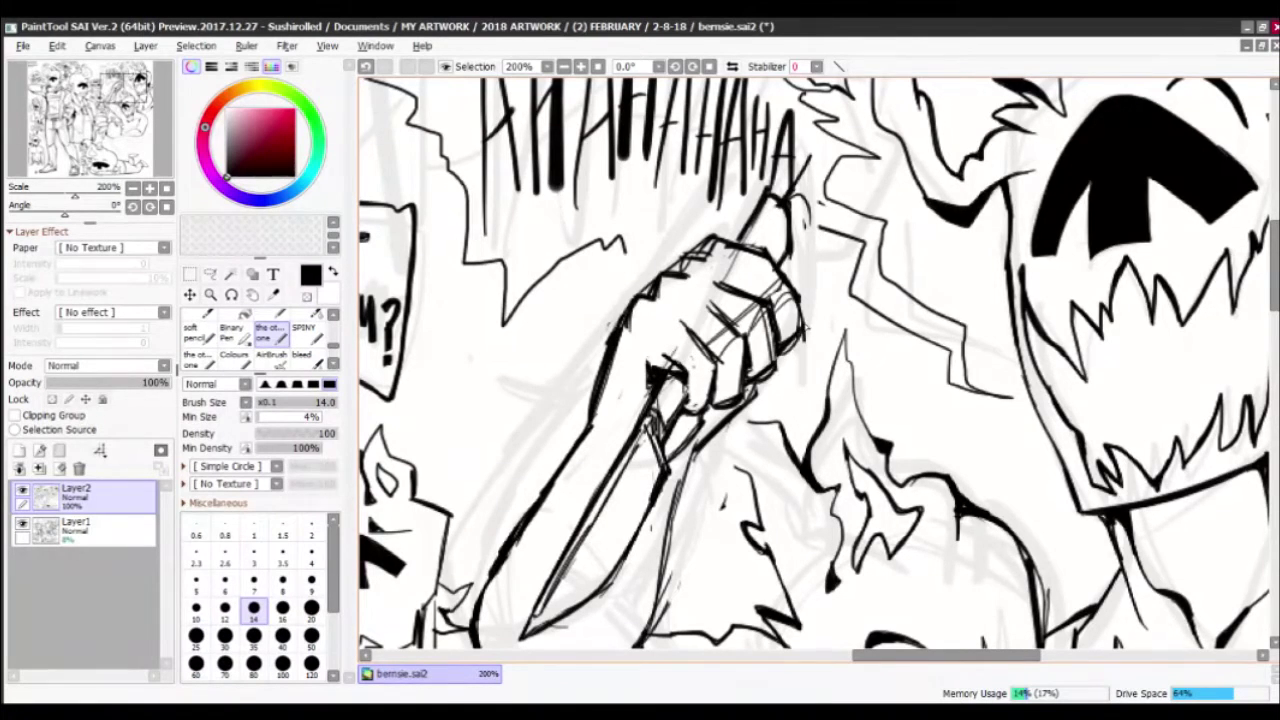
# Rework the finger divisions and thumb area of the raised fist, alternating black and transparent colour
pyautogui.press('c')
pyautogui.press('c')
pyautogui.moveTo(784, 296); pyautogui.dragTo(696, 372)
pyautogui.press('c')
pyautogui.scroll(-3, 740, 340)
pyautogui.scroll(4, 708, 362)
pyautogui.press('c')
pyautogui.moveTo(706, 338)
pyautogui.mouseDown()
pyautogui.moveTo(662, 402)
pyautogui.moveTo(694, 376)
pyautogui.moveTo(664, 352)
pyautogui.mouseUp()
pyautogui.press('c')
pyautogui.press('c')
pyautogui.press('c')
pyautogui.press('c')
pyautogui.press('c')
# Refine the fist's outer edge and the pointed shape rising above the knuckles, trimming stray ink with transparent colour
pyautogui.moveTo(752, 333); pyautogui.dragTo(790, 272)
pyautogui.press('c')
pyautogui.moveTo(786, 366)
pyautogui.mouseDown()
pyautogui.moveTo(756, 402)
pyautogui.moveTo(778, 382)
pyautogui.mouseUp()
pyautogui.moveTo(824, 238); pyautogui.dragTo(790, 310)
pyautogui.moveTo(784, 242); pyautogui.dragTo(828, 268)
pyautogui.press('c')
pyautogui.press('c')
pyautogui.moveTo(788, 178)
pyautogui.mouseDown()
pyautogui.moveTo(758, 198)
pyautogui.moveTo(754, 238)
pyautogui.moveTo(782, 304)
pyautogui.mouseUp()
pyautogui.scroll(-3, 815, 365)
pyautogui.scroll(3, 815, 365)
pyautogui.press('c')
pyautogui.press('c')
pyautogui.moveTo(794, 274)
pyautogui.mouseDown()
pyautogui.moveTo(774, 296)
pyautogui.moveTo(806, 330)
pyautogui.mouseUp()
pyautogui.press('c')
pyautogui.press('c')
pyautogui.moveTo(810, 314); pyautogui.dragTo(798, 334)
pyautogui.press('c')
pyautogui.press('c')
# Check the whole sheet's line art with the rough sketch layer temporarily hidden
pyautogui.scroll(-4, 940, 213)
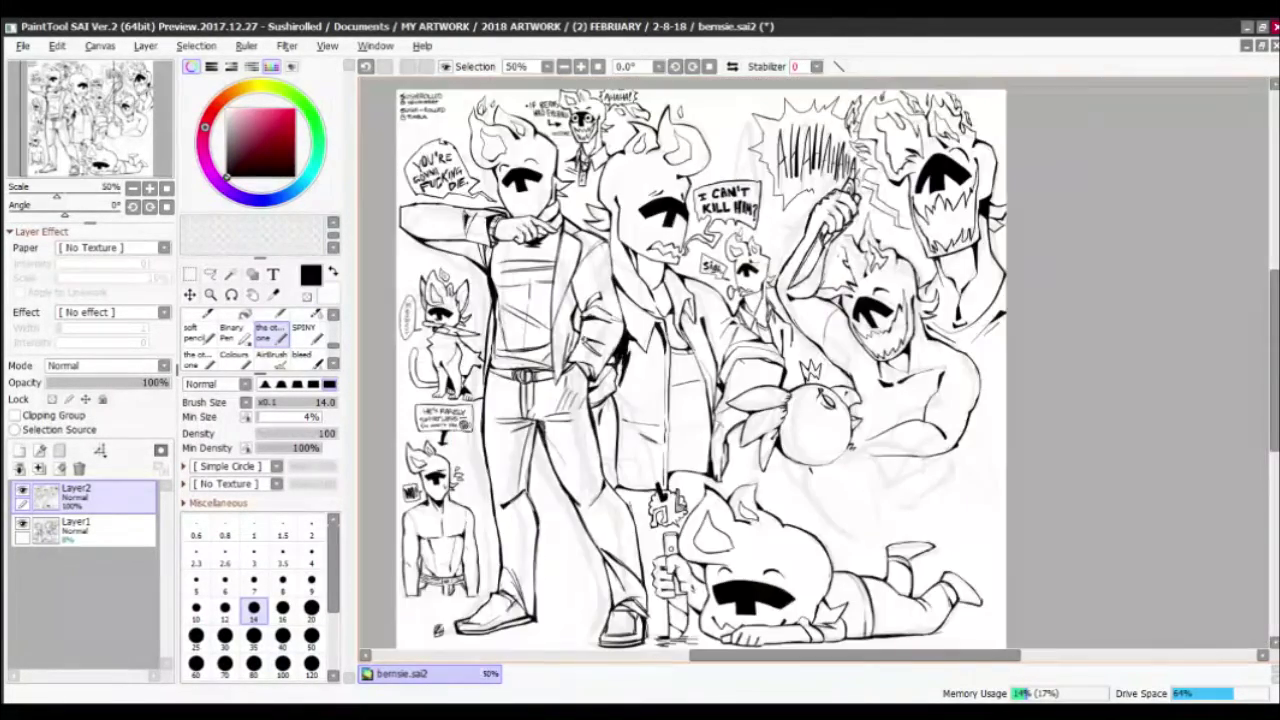
pyautogui.click(23, 525)
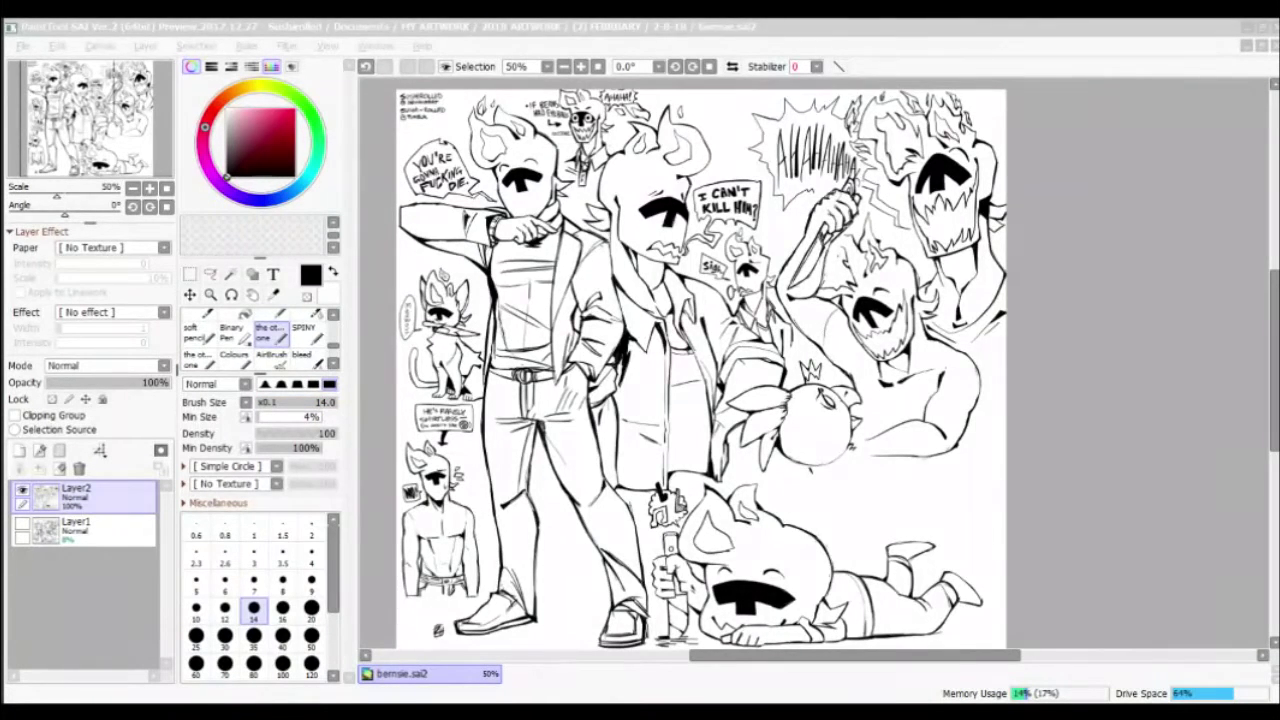
pyautogui.scroll(6, 945, 455)
pyautogui.click(22, 522)
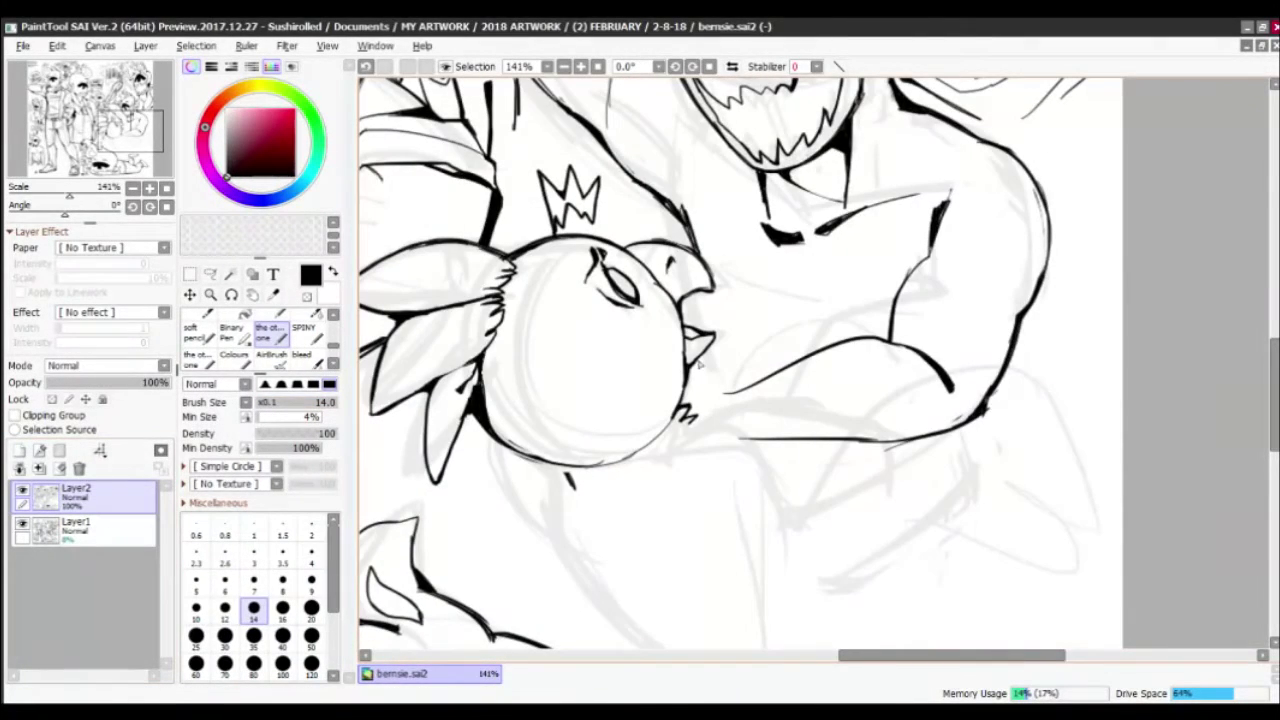
# Thicken the lower outline of the crowned bird's round head below the cheek tuft with a size 16 brush
pyautogui.scroll(-3, 528, 460)
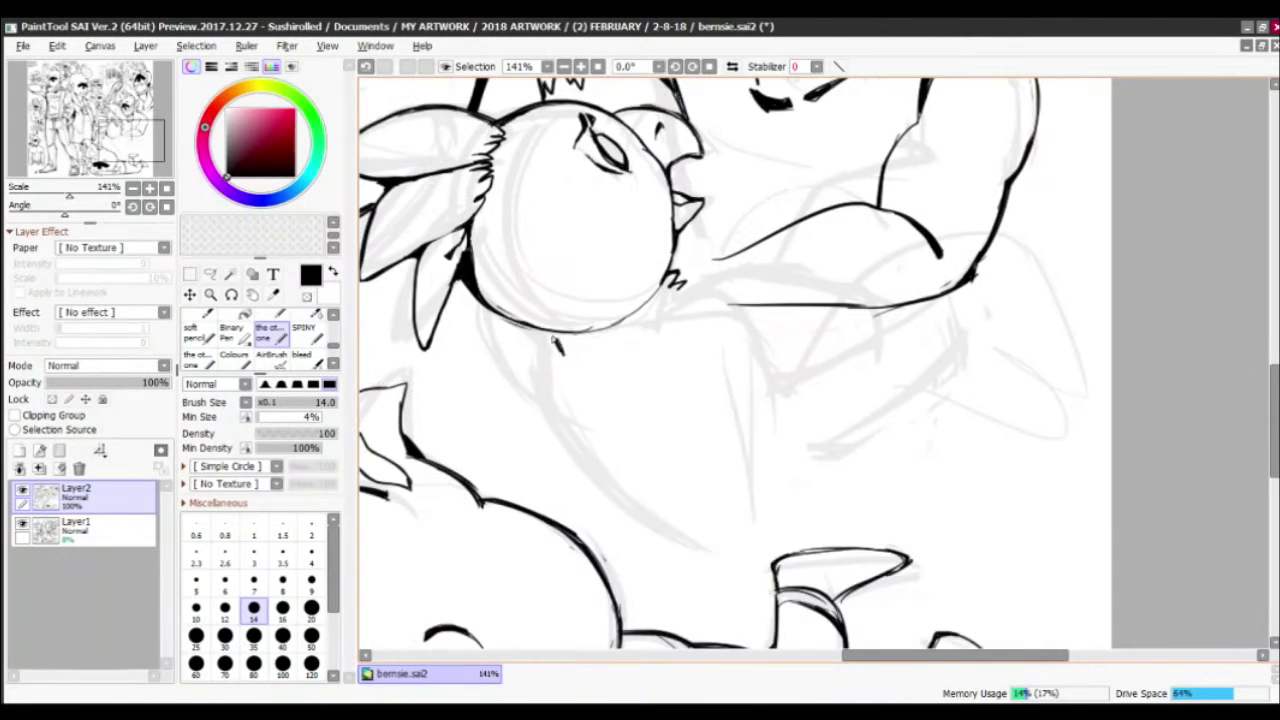
pyautogui.press(']')
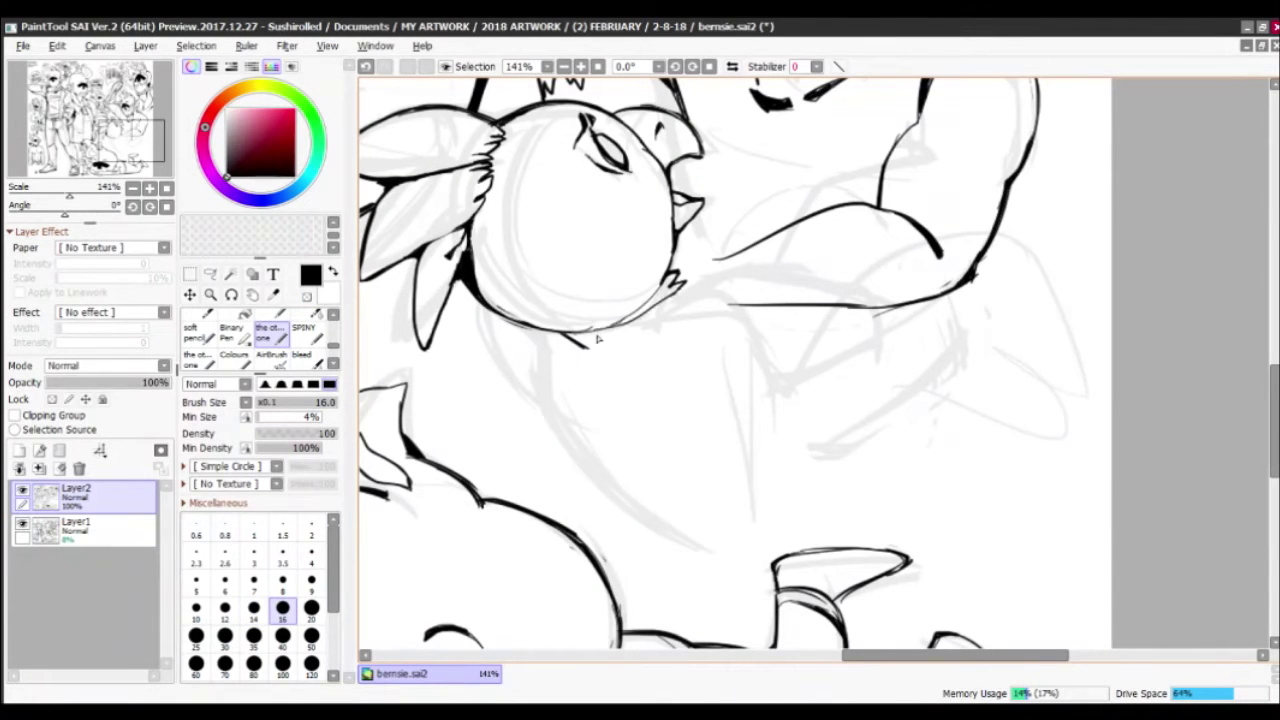
pyautogui.scroll(3, 631, 321)
pyautogui.hscroll(-3, 614, 381)
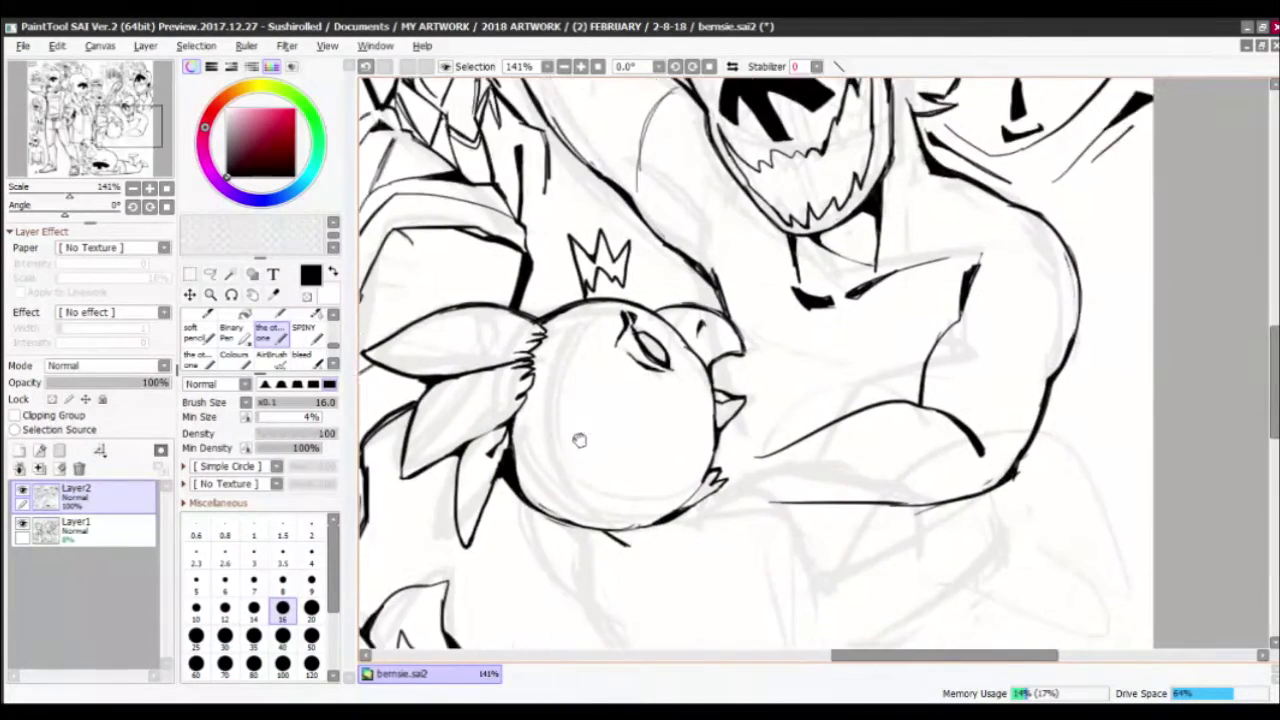
# Add a small tuft and dark shadow strokes to the lowest feather at the back of the bird's head
pyautogui.press('-')
pyautogui.press('-')
pyautogui.moveTo(590, 420)
pyautogui.mouseDown()
pyautogui.moveTo(580, 480)
pyautogui.moveTo(572, 455)
pyautogui.moveTo(580, 482)
pyautogui.mouseUp()
pyautogui.press('-')
pyautogui.press('-')
pyautogui.press('-')
pyautogui.press('-')
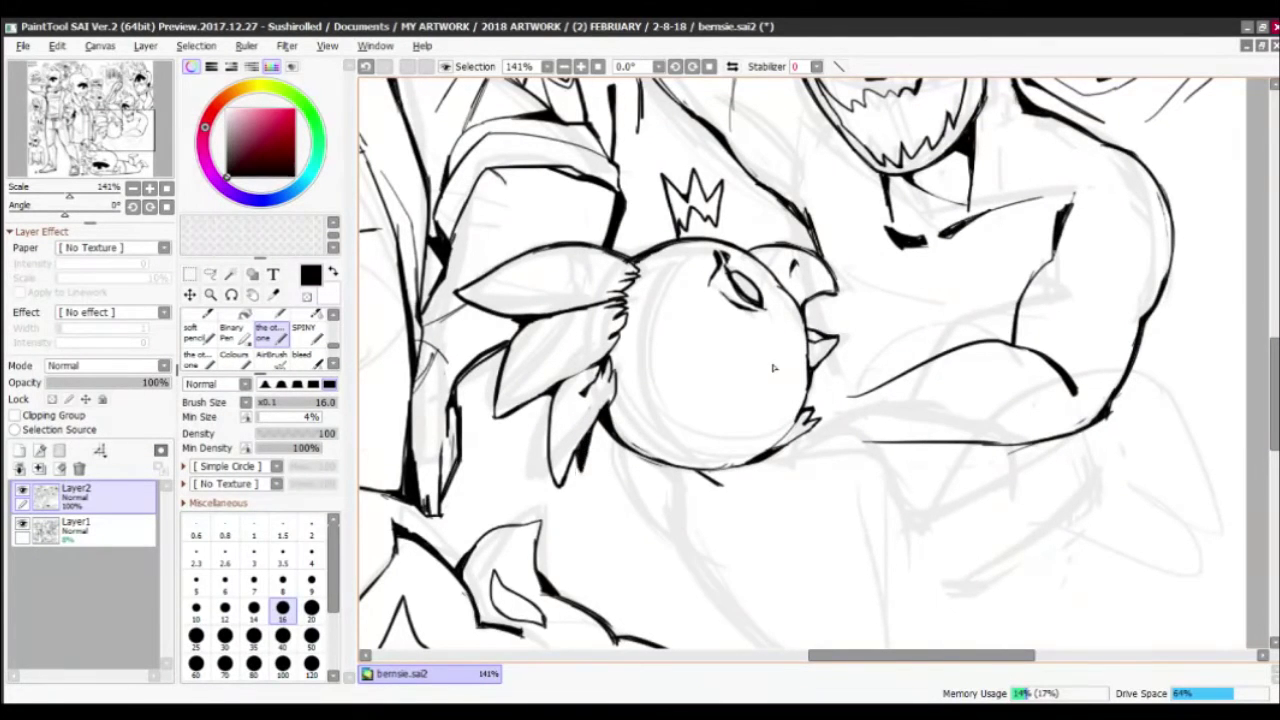
pyautogui.scroll(-3, 800, 360)
pyautogui.scroll(3, 800, 360)
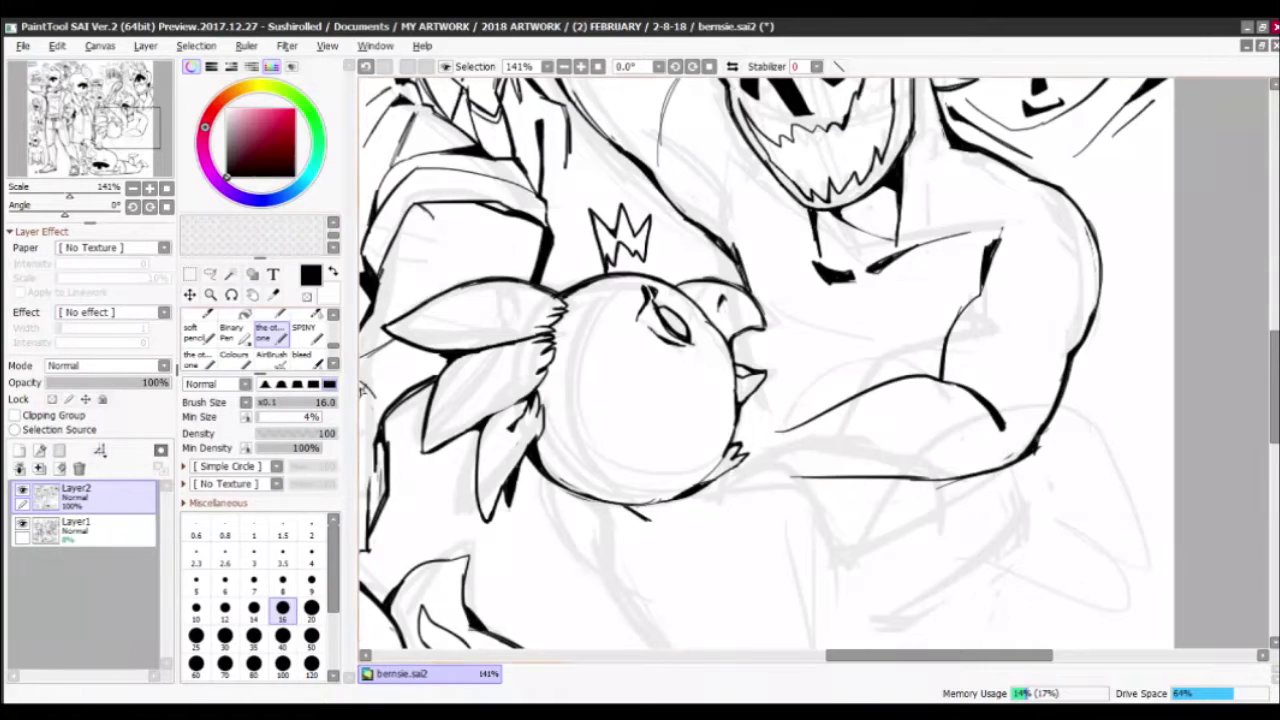
# Ink the long curve of the bird figure's torso from below the head to the waist
pyautogui.moveTo(760, 360); pyautogui.dragTo(650, 190)
pyautogui.moveTo(472, 365); pyautogui.dragTo(600, 505)
pyautogui.moveTo(520, 460)
pyautogui.mouseDown()
pyautogui.moveTo(660, 530)
pyautogui.moveTo(705, 515)
pyautogui.moveTo(615, 512)
pyautogui.mouseUp()
pyautogui.press('-')
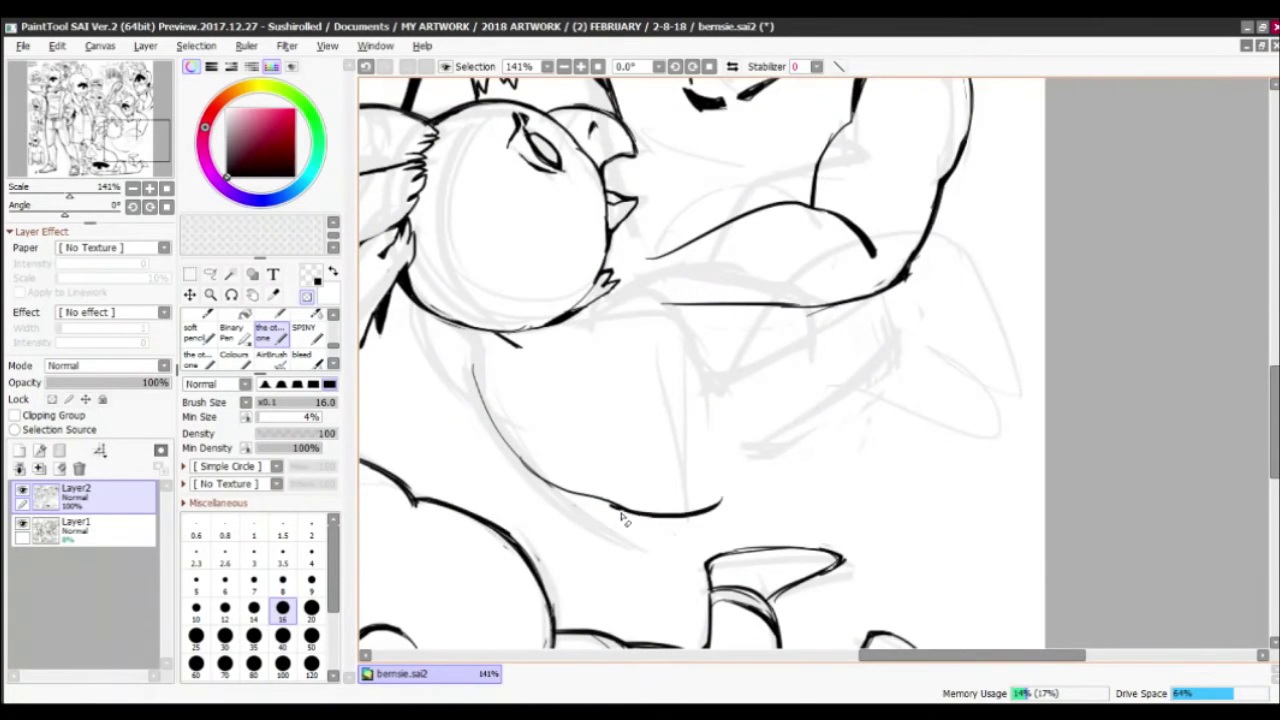
pyautogui.moveTo(600, 440); pyautogui.dragTo(715, 497)
# Thicken the torso curve and ink the bird figure's shoulder line and the creases on its shirt
pyautogui.press('-')
pyautogui.moveTo(588, 430); pyautogui.dragTo(650, 530)
pyautogui.moveTo(590, 388)
pyautogui.mouseDown()
pyautogui.moveTo(565, 455)
pyautogui.moveTo(605, 490)
pyautogui.moveTo(588, 402)
pyautogui.moveTo(628, 402)
pyautogui.mouseUp()
pyautogui.press('-')
pyautogui.press('-')
pyautogui.moveTo(622, 420); pyautogui.dragTo(652, 515)
pyautogui.moveTo(762, 355); pyautogui.dragTo(834, 432)
pyautogui.moveTo(834, 432); pyautogui.dragTo(730, 425)
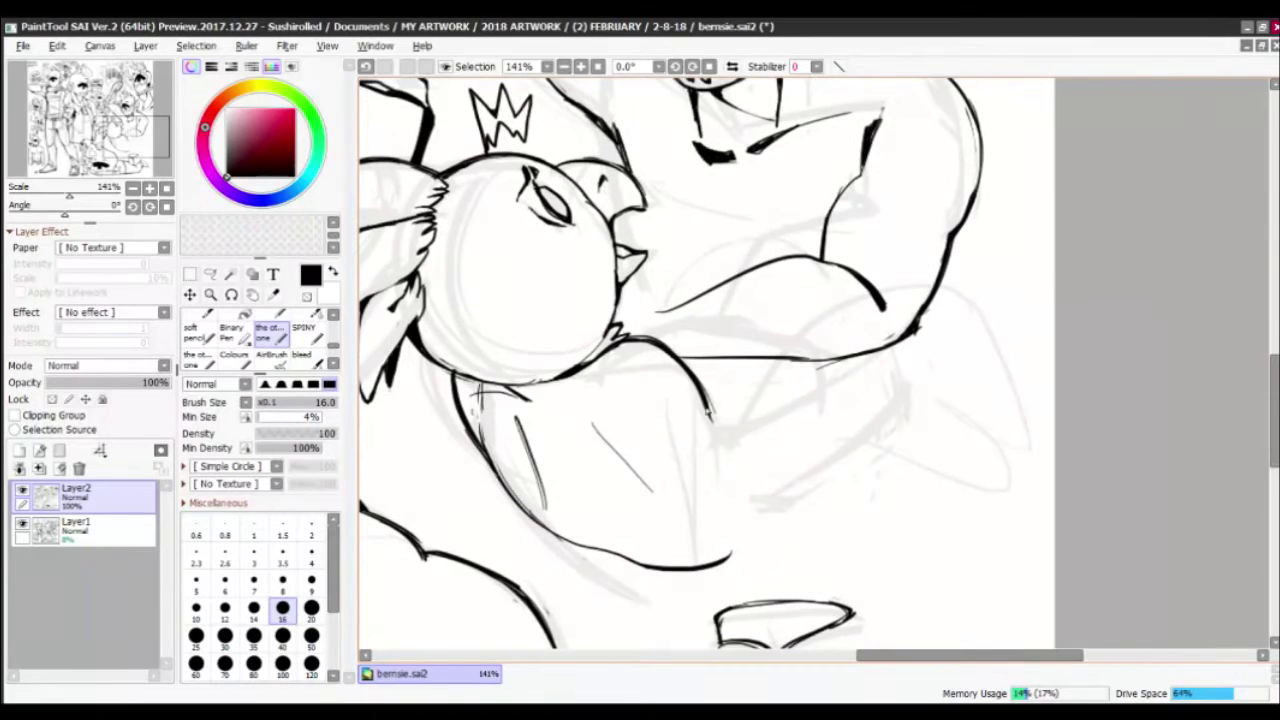
# Ink the bird figure's bent arm, with the sleeve fold, the elbow and both forearm edges
pyautogui.press('-')
pyautogui.moveTo(593, 400); pyautogui.dragTo(646, 436)
pyautogui.press('-')
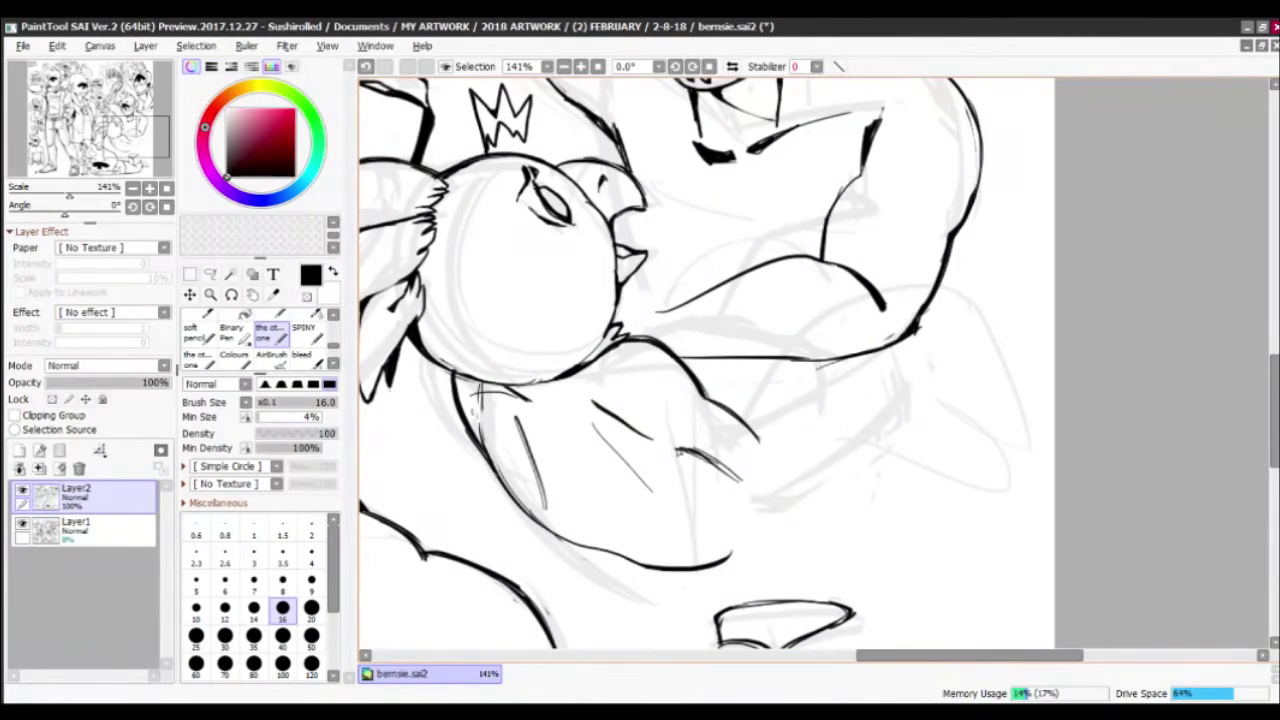
pyautogui.press('-')
pyautogui.moveTo(745, 485); pyautogui.dragTo(680, 452)
pyautogui.press('-')
pyautogui.moveTo(660, 450); pyautogui.dragTo(753, 503)
pyautogui.moveTo(884, 428); pyautogui.dragTo(752, 502)
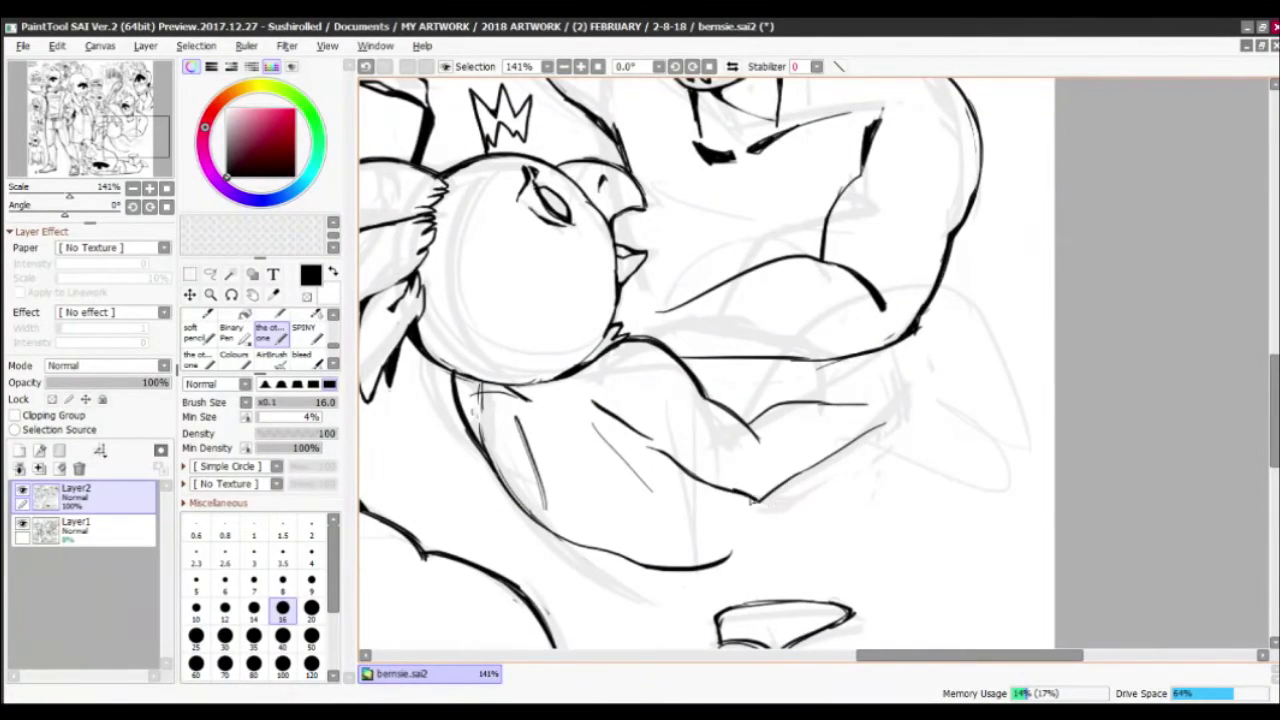
# Ink the bird figure's hand and curled fingers at the end of the forearm
pyautogui.moveTo(758, 437)
pyautogui.mouseDown()
pyautogui.moveTo(850, 406)
pyautogui.moveTo(788, 474)
pyautogui.moveTo(863, 436)
pyautogui.moveTo(908, 444)
pyautogui.moveTo(886, 419)
pyautogui.moveTo(928, 451)
pyautogui.mouseUp()
pyautogui.press('-')
pyautogui.press('-')
pyautogui.press('-')
pyautogui.press('-')
pyautogui.moveTo(822, 402); pyautogui.dragTo(851, 381)
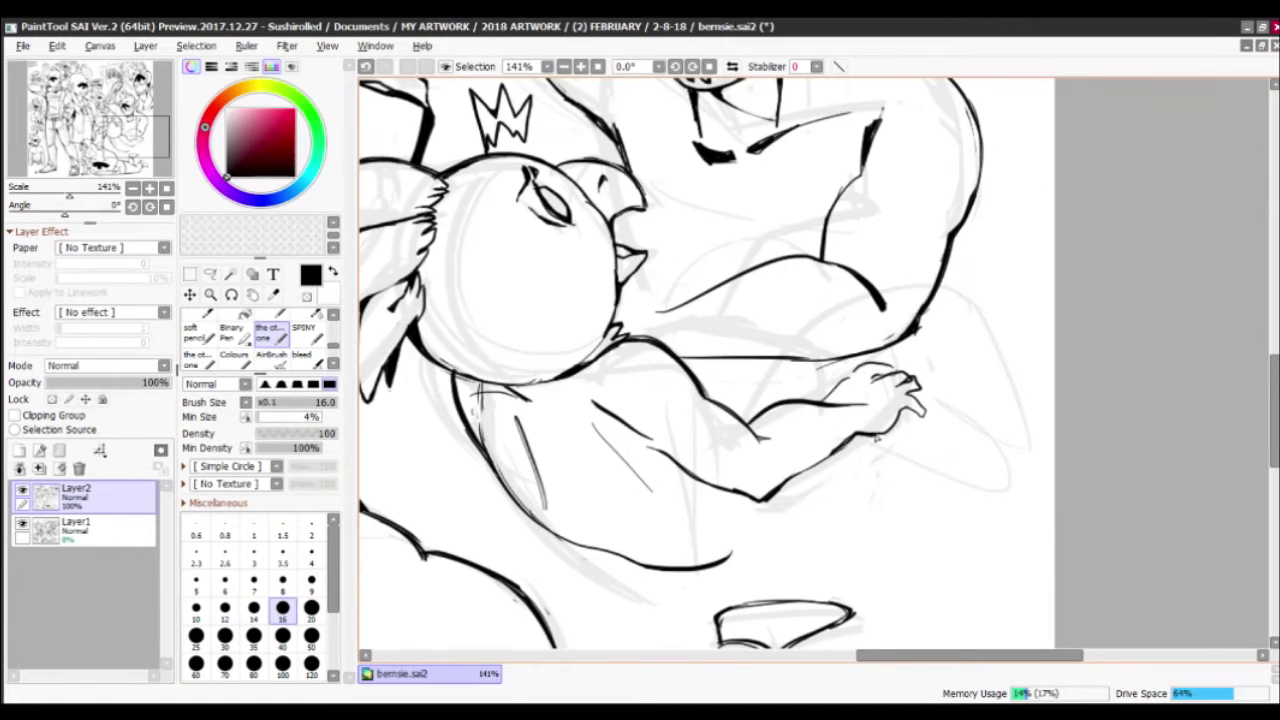
pyautogui.moveTo(892, 406); pyautogui.dragTo(918, 390)
pyautogui.press('-')
pyautogui.moveTo(902, 400); pyautogui.dragTo(924, 380)
pyautogui.press('-')
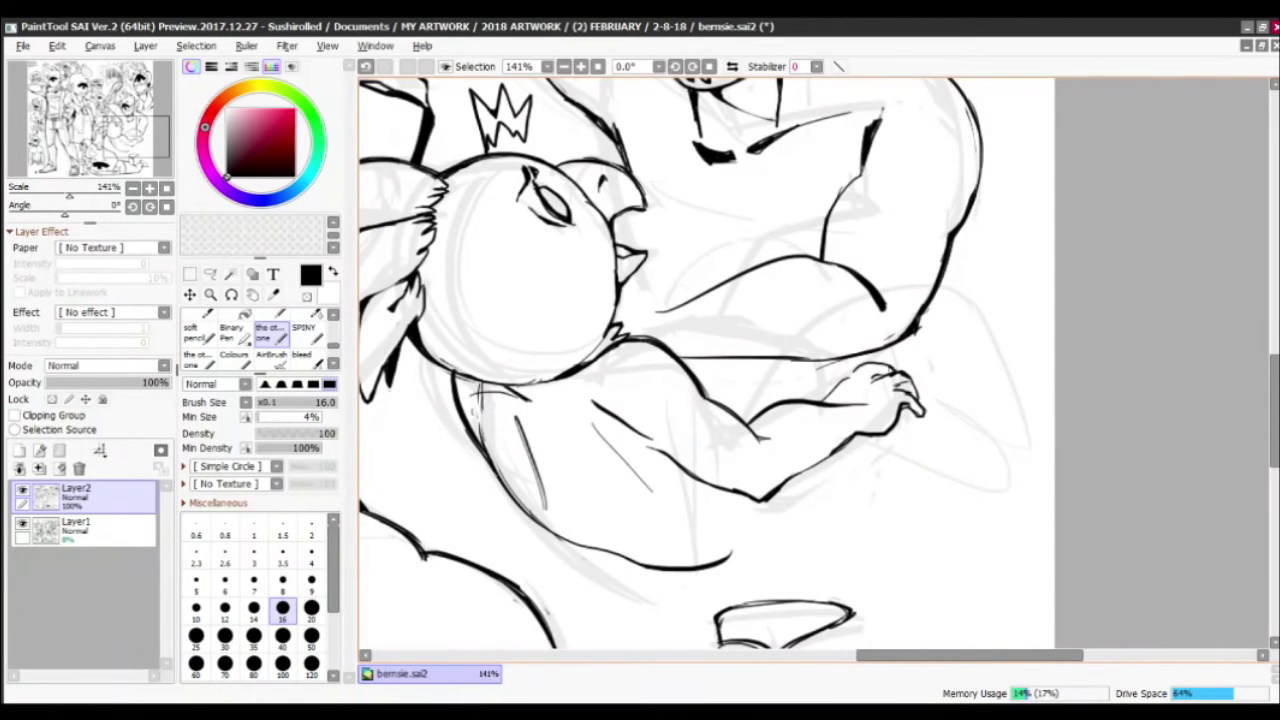
# Add the collar and sleeve cuff to the bird figure's shirt and close the torso line at the elbow
pyautogui.scroll(2, 797, 569)
pyautogui.scroll(-5, 797, 569)
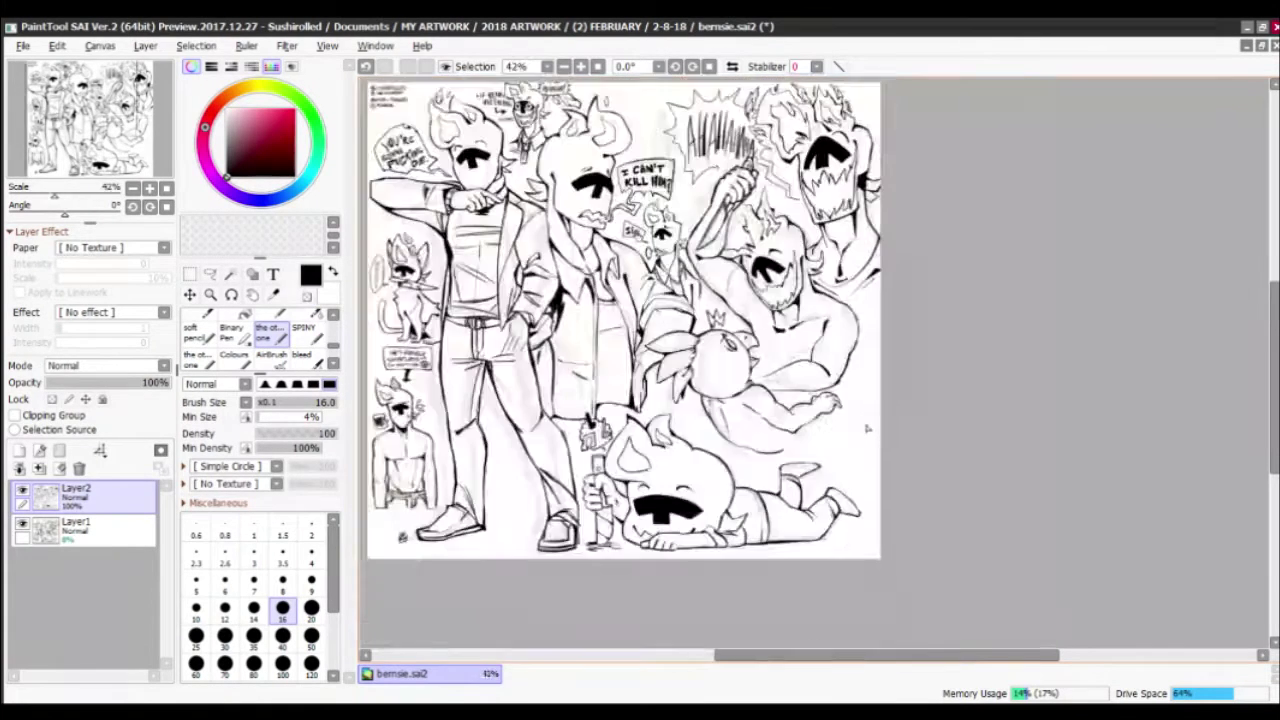
pyautogui.scroll(3, 797, 569)
pyautogui.press('-')
pyautogui.press('-')
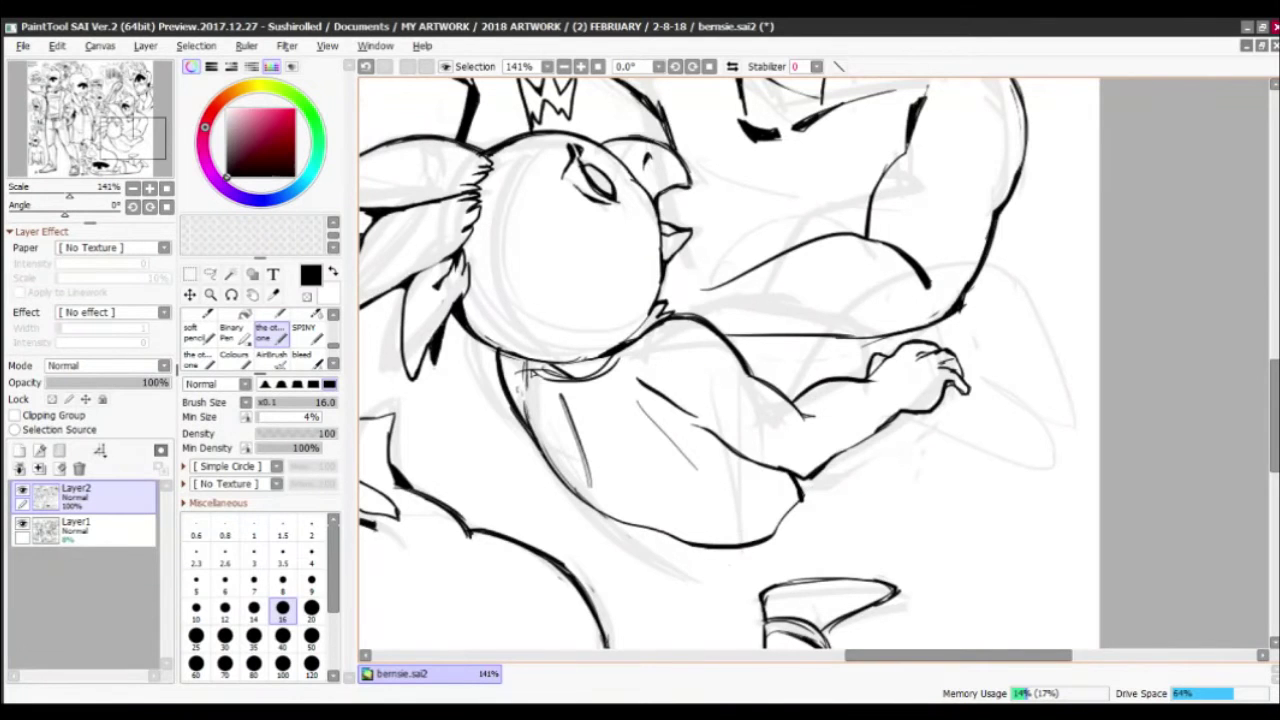
pyautogui.scroll(3, 736, 303)
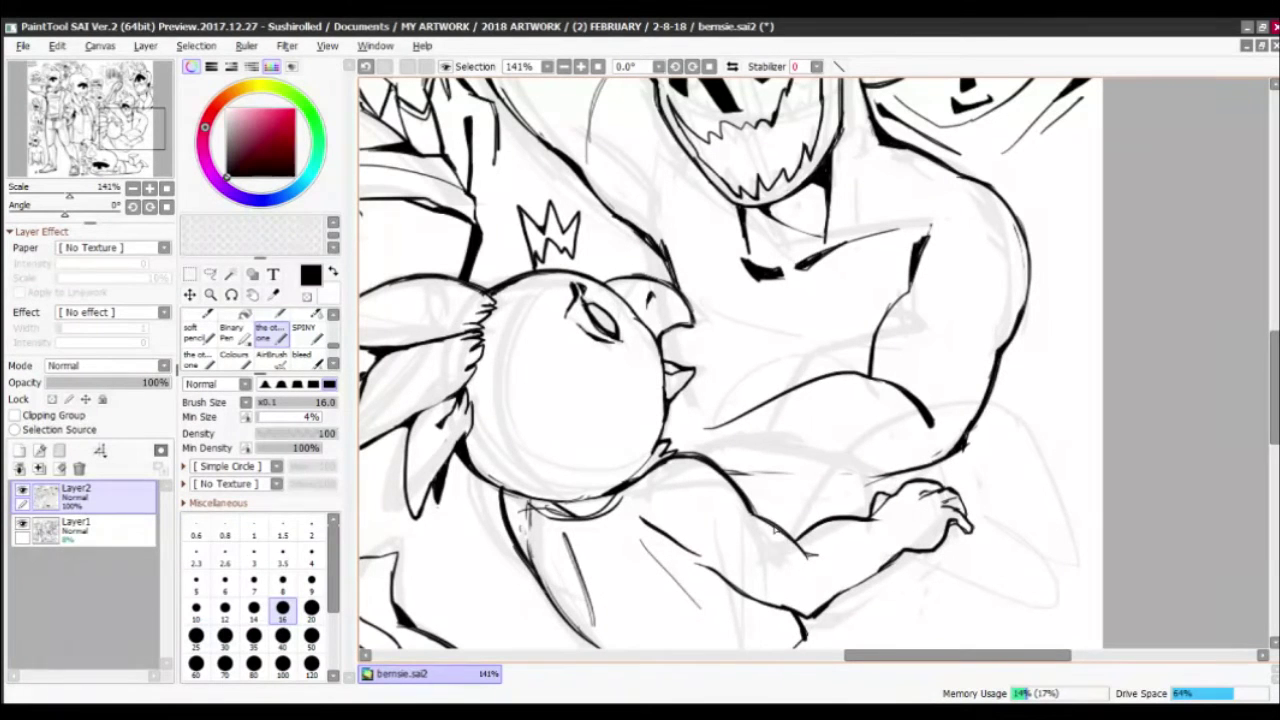
pyautogui.moveTo(700, 556)
pyautogui.mouseDown()
pyautogui.moveTo(740, 560)
pyautogui.moveTo(738, 572)
pyautogui.mouseUp()
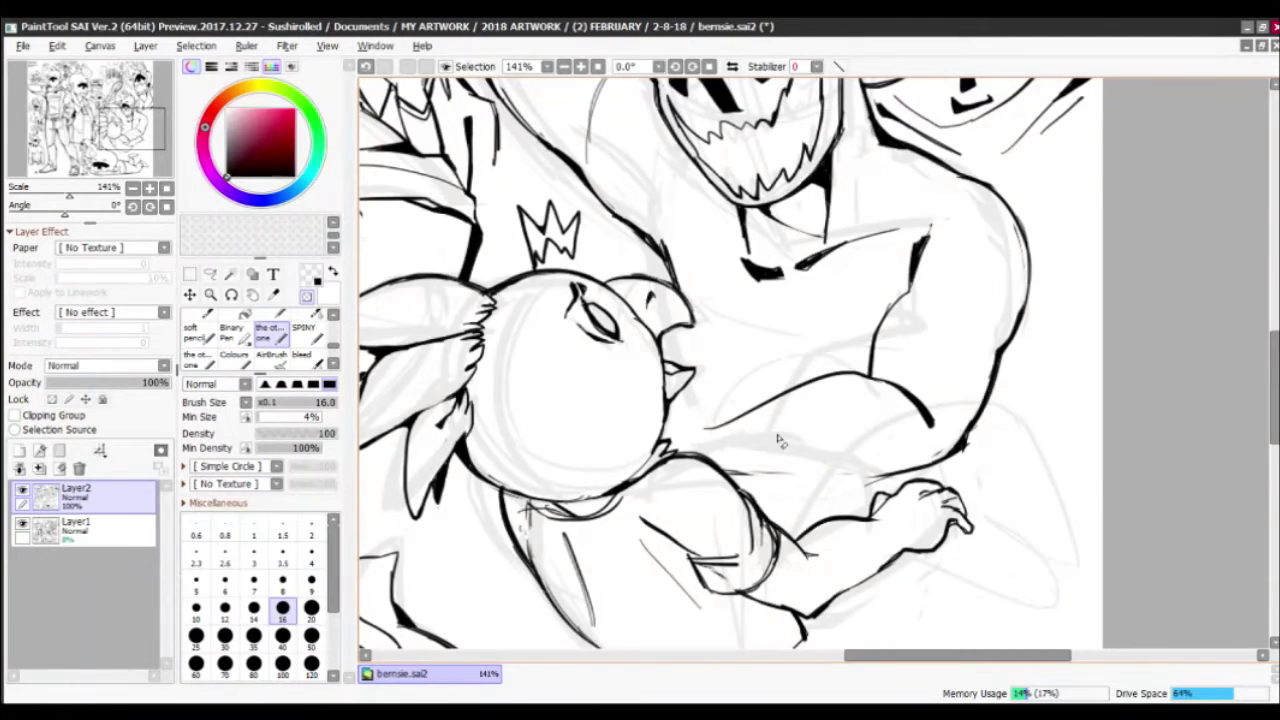
# Hide the rough sketch on Layer1 and make Layer2 the active layer again
pyautogui.scroll(-4, 755, 510)
pyautogui.scroll(1, 772, 358)
pyautogui.click(75, 525)
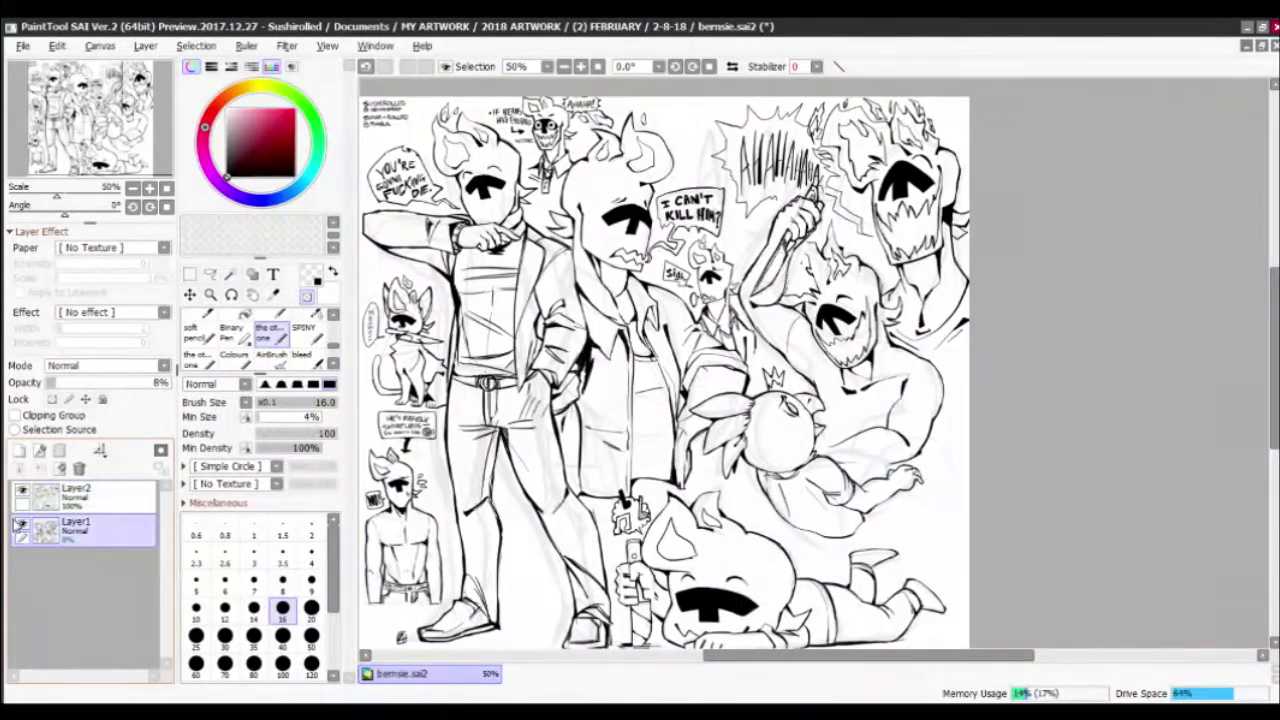
pyautogui.moveTo(725, 315); pyautogui.dragTo(700, 275)
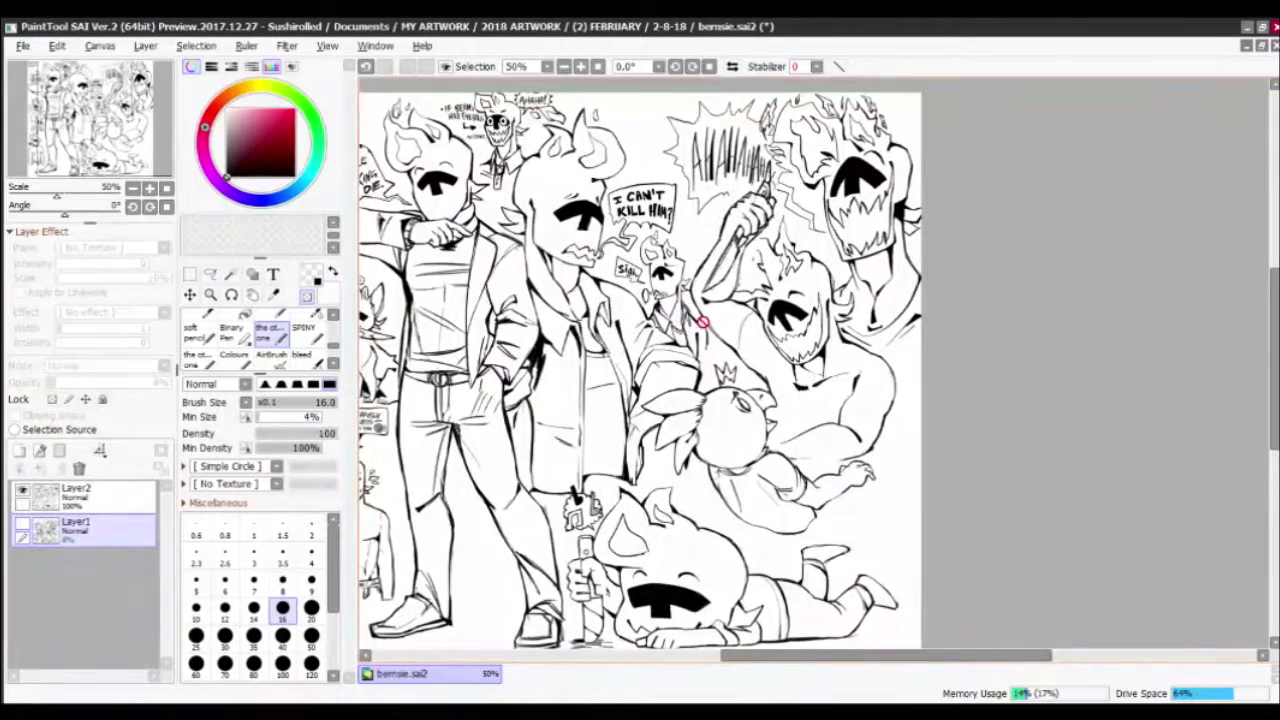
pyautogui.click(75, 492)
pyautogui.scroll(3, 556, 480)
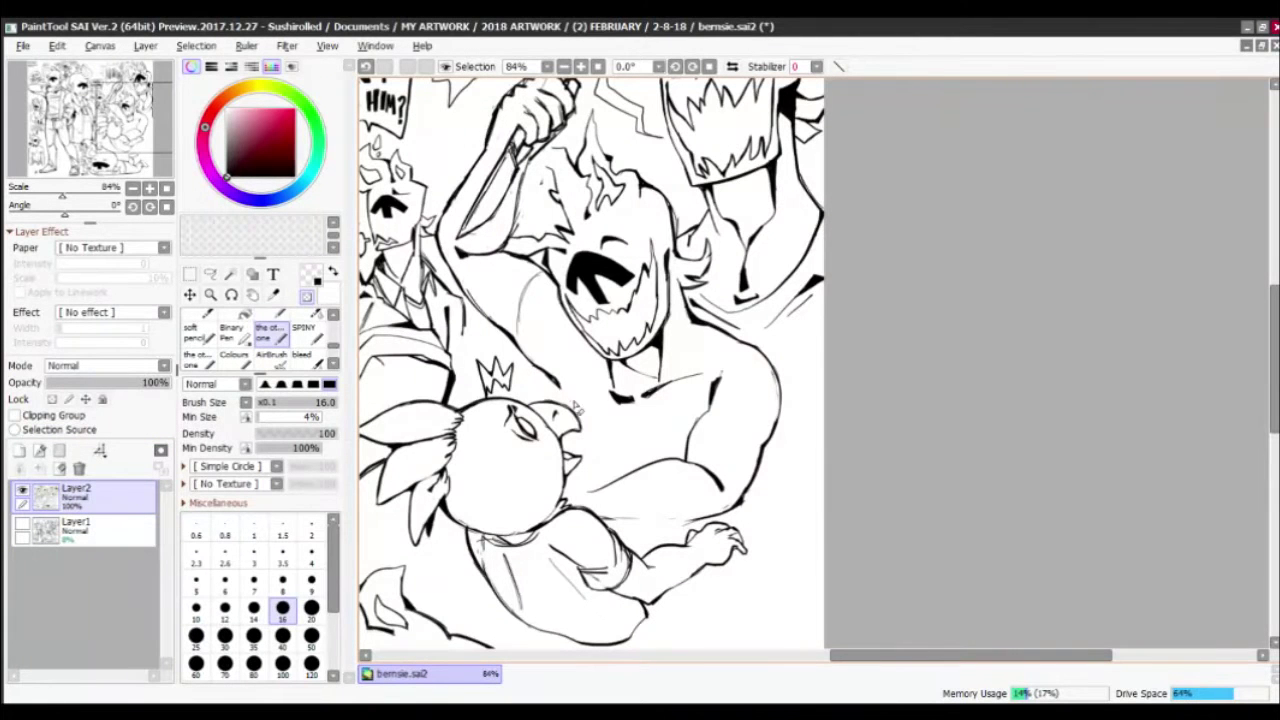
# Ink a V-shaped neckline and sleeve hems to give the laughing flame-haired figure a shirt
pyautogui.press('-')
pyautogui.moveTo(610, 360); pyautogui.dragTo(720, 326)
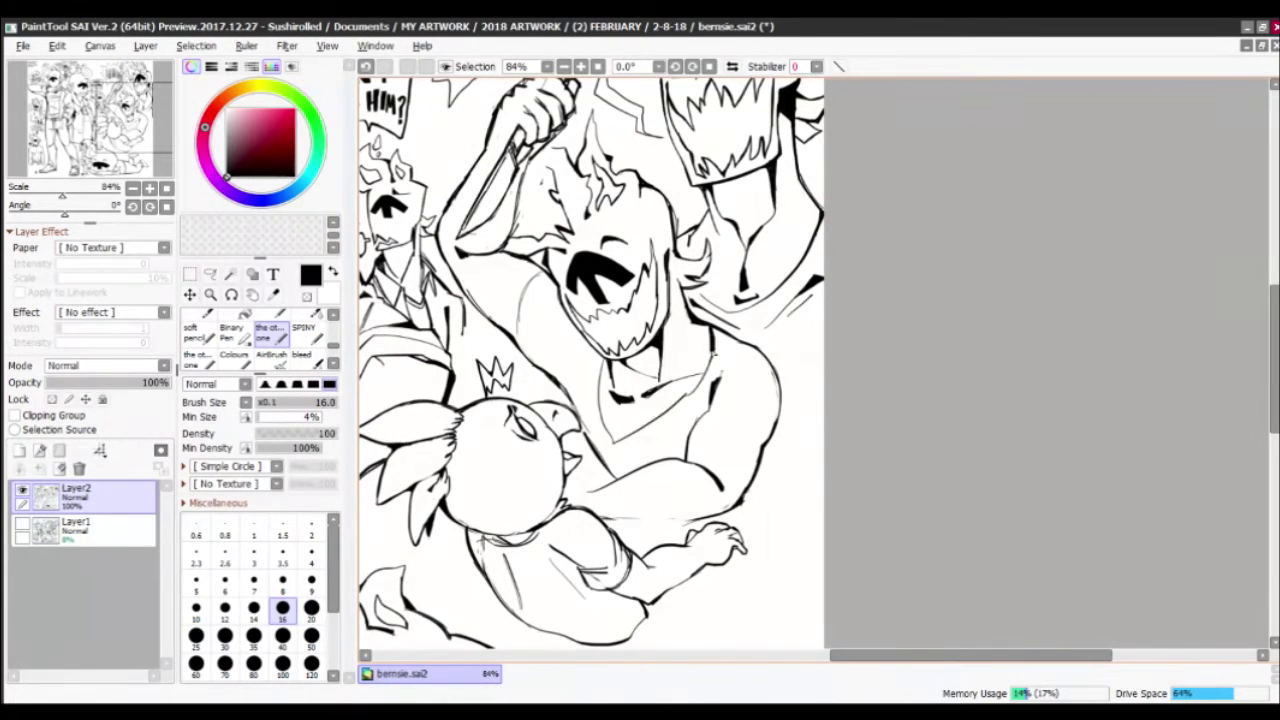
pyautogui.press('-')
pyautogui.moveTo(604, 400); pyautogui.dragTo(618, 444)
pyautogui.press('-')
pyautogui.moveTo(524, 343)
pyautogui.mouseDown()
pyautogui.moveTo(634, 393)
pyautogui.moveTo(654, 436)
pyautogui.mouseUp()
pyautogui.press('-')
pyautogui.press('-')
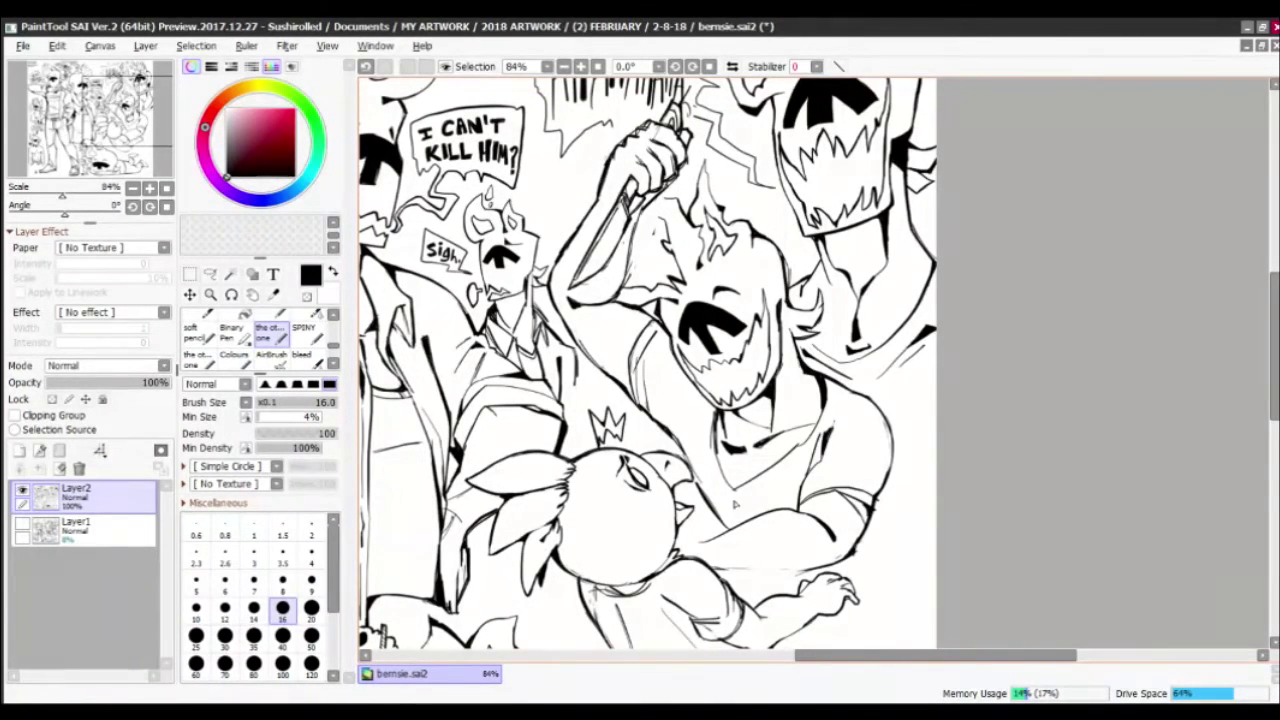
# Erase the overlapping lines under the bird's chin and redraw the lower edge of its head where it meets the collar
pyautogui.scroll(-5, 811, 399)
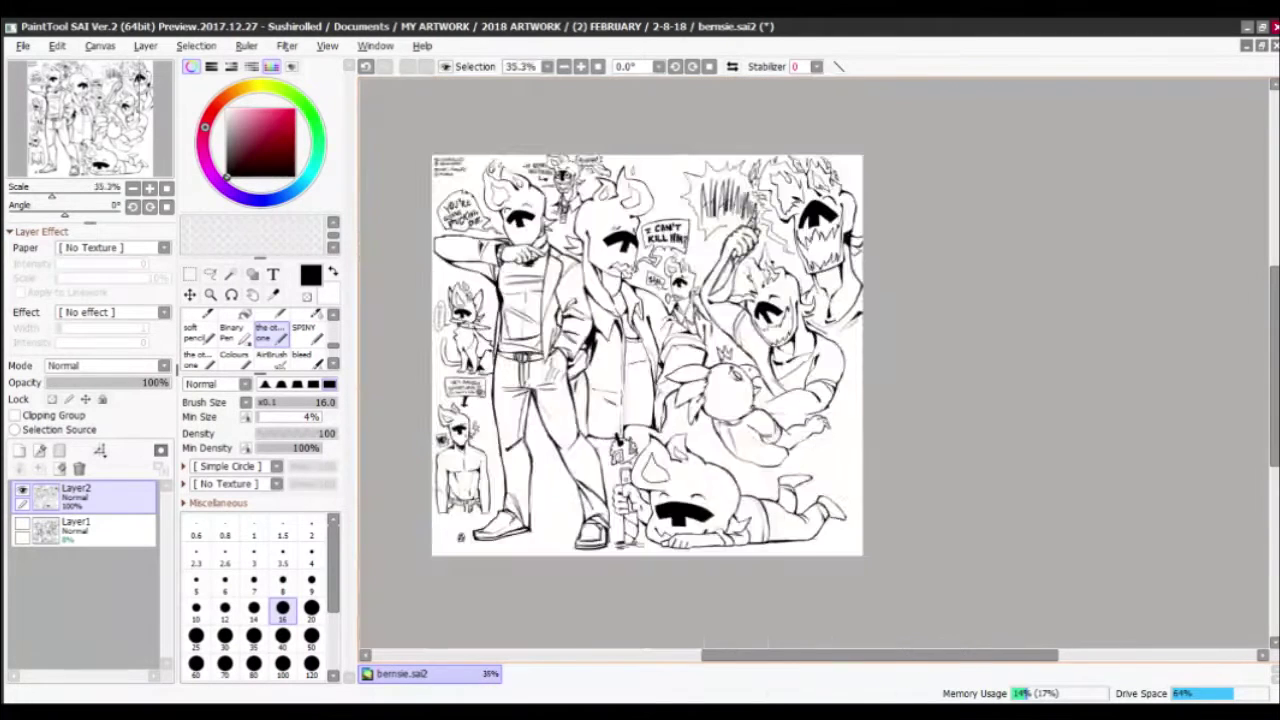
pyautogui.scroll(3, 811, 399)
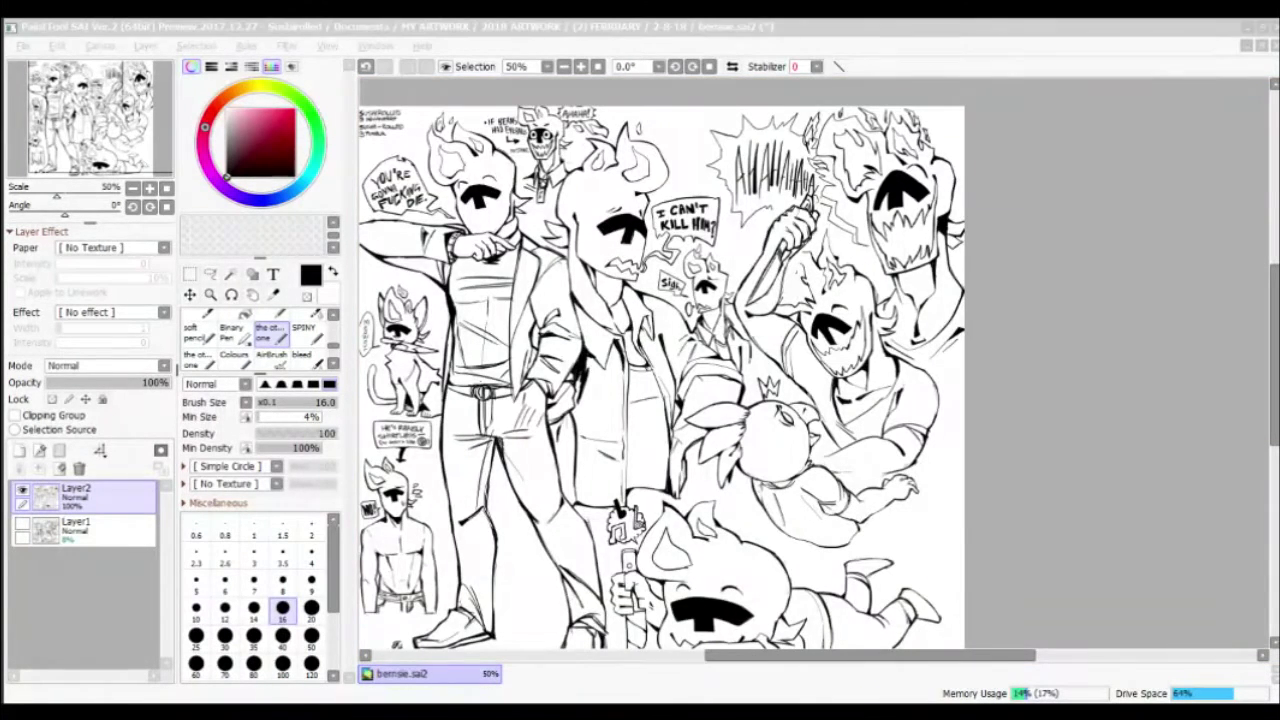
pyautogui.scroll(5, 812, 430)
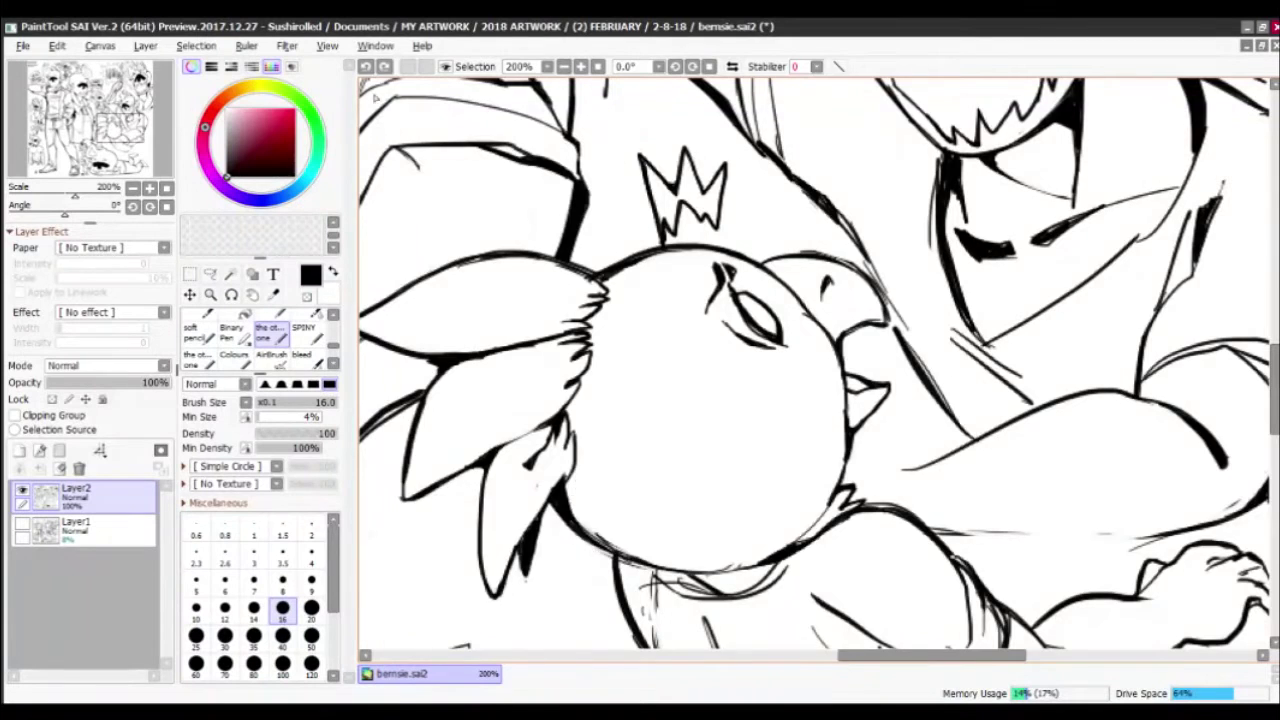
pyautogui.press('Delete')
pyautogui.press('Home')
pyautogui.press('-')
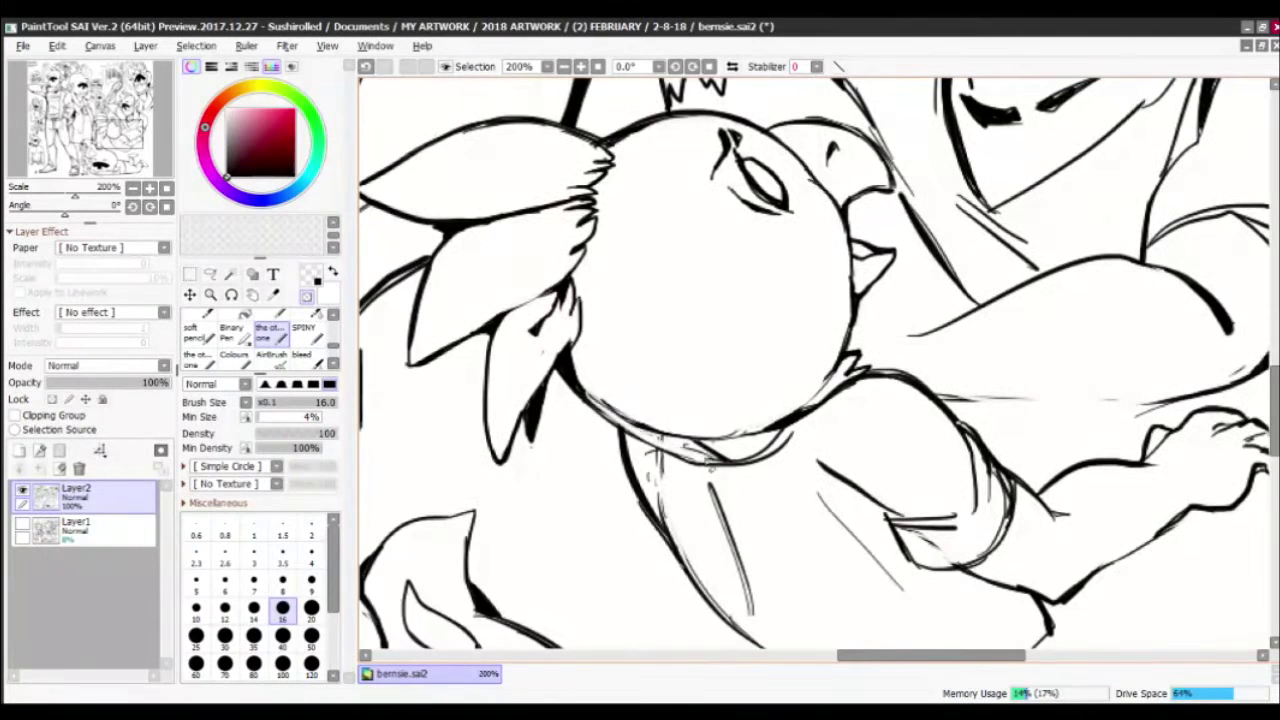
pyautogui.press('x')
pyautogui.moveTo(740, 430)
pyautogui.mouseDown()
pyautogui.moveTo(600, 400)
pyautogui.moveTo(688, 462)
pyautogui.mouseUp()
pyautogui.moveTo(584, 388); pyautogui.dragTo(634, 420)
pyautogui.press('x')
pyautogui.moveTo(598, 414)
pyautogui.mouseDown()
pyautogui.moveTo(624, 396)
pyautogui.moveTo(630, 444)
pyautogui.mouseUp()
pyautogui.press('x')
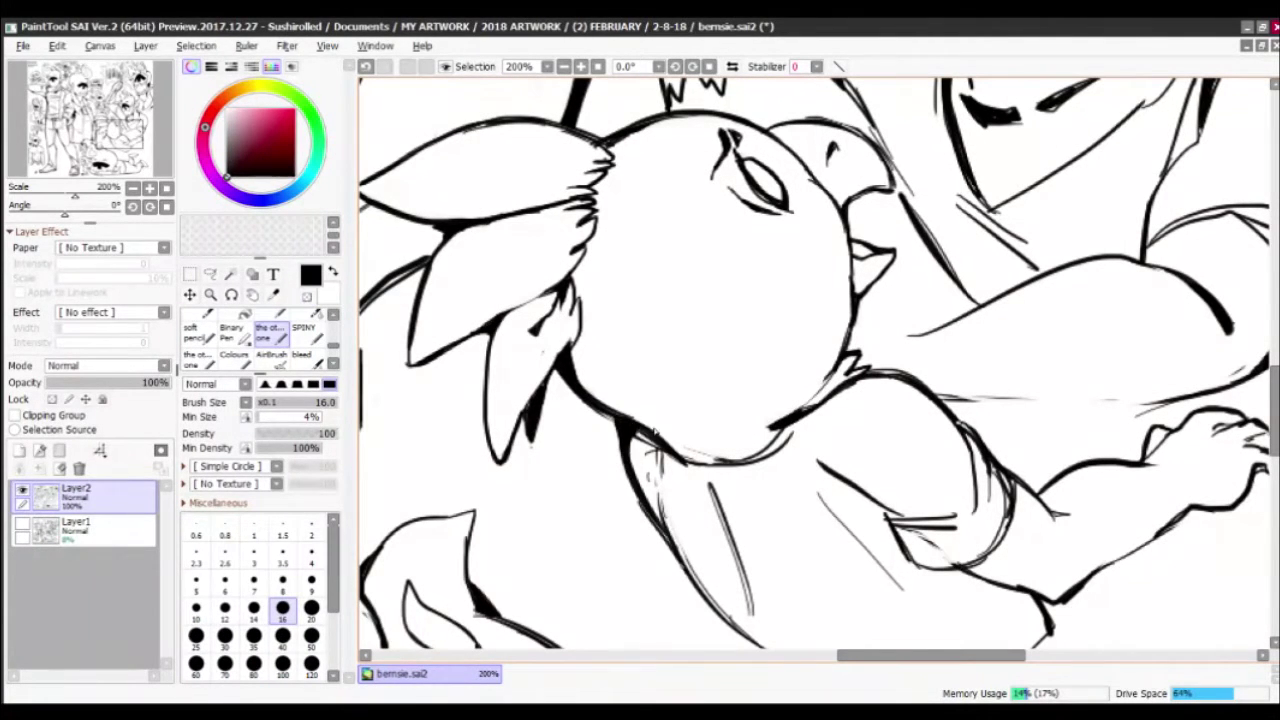
# Clean up the bird head's outline from the collar up to the cheek tuft, alternating black and transparent colour
pyautogui.press('x')
pyautogui.press('x')
pyautogui.moveTo(768, 446)
pyautogui.mouseDown()
pyautogui.moveTo(801, 415)
pyautogui.moveTo(850, 300)
pyautogui.mouseUp()
pyautogui.press('x')
pyautogui.press('x')
pyautogui.press('x')
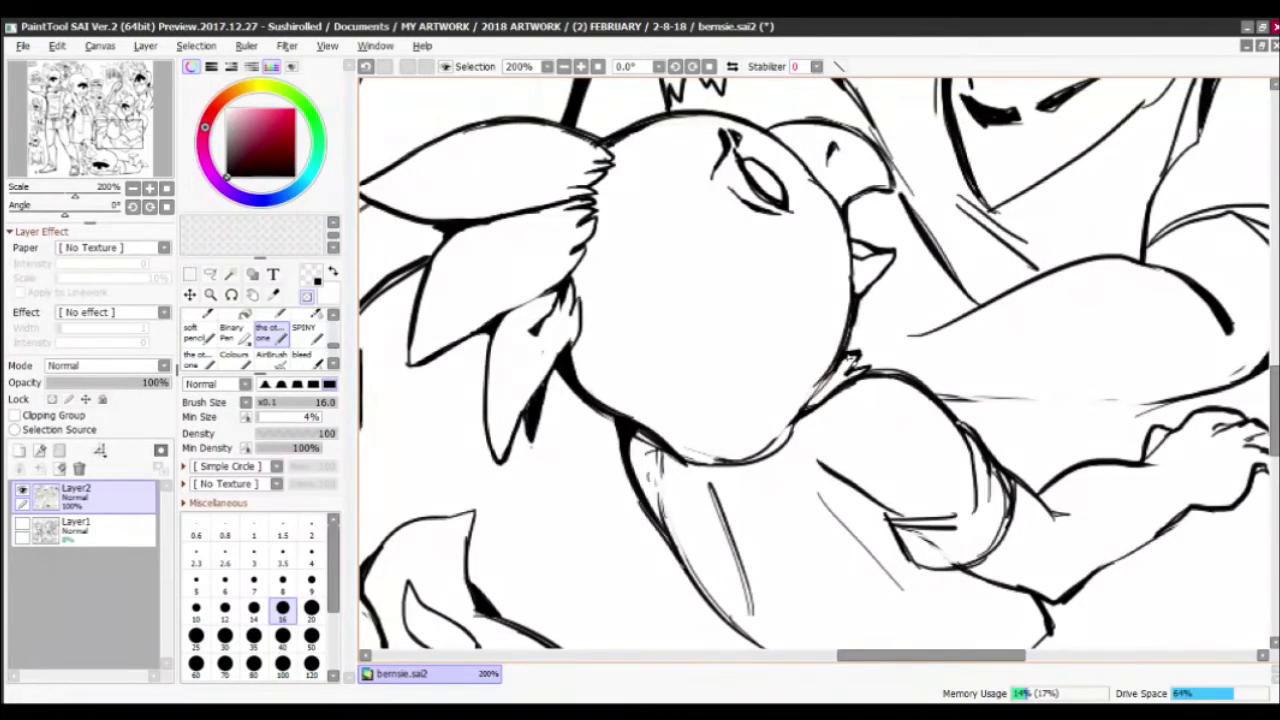
pyautogui.press('x')
# Outline the laughing figure's hand behind the bird's shoulder, erasing and redrawing the first curve
pyautogui.scroll(-3, 850, 358)
pyautogui.scroll(2, 862, 409)
pyautogui.moveTo(762, 511); pyautogui.dragTo(830, 592)
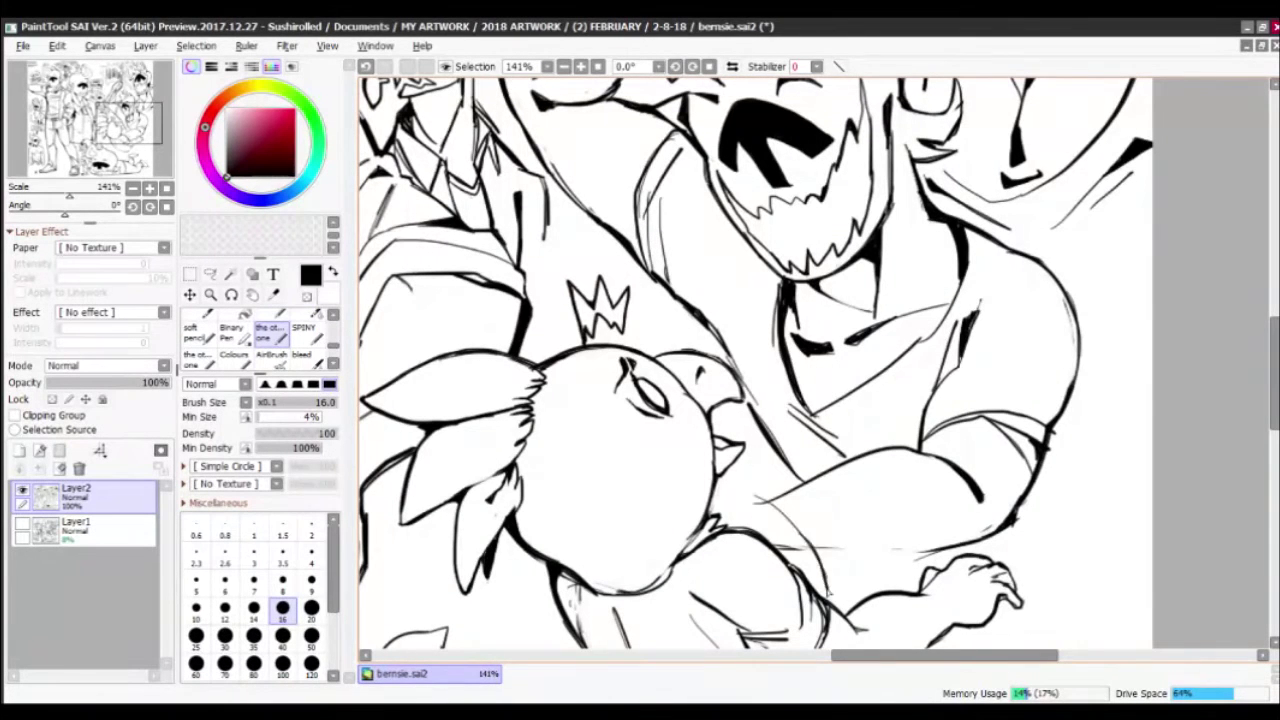
pyautogui.press('x')
pyautogui.moveTo(768, 514); pyautogui.dragTo(790, 484)
pyautogui.press('x')
pyautogui.moveTo(762, 494)
pyautogui.mouseDown()
pyautogui.moveTo(834, 564)
pyautogui.moveTo(759, 510)
pyautogui.moveTo(790, 484)
pyautogui.mouseUp()
pyautogui.press('x')
pyautogui.press('x')
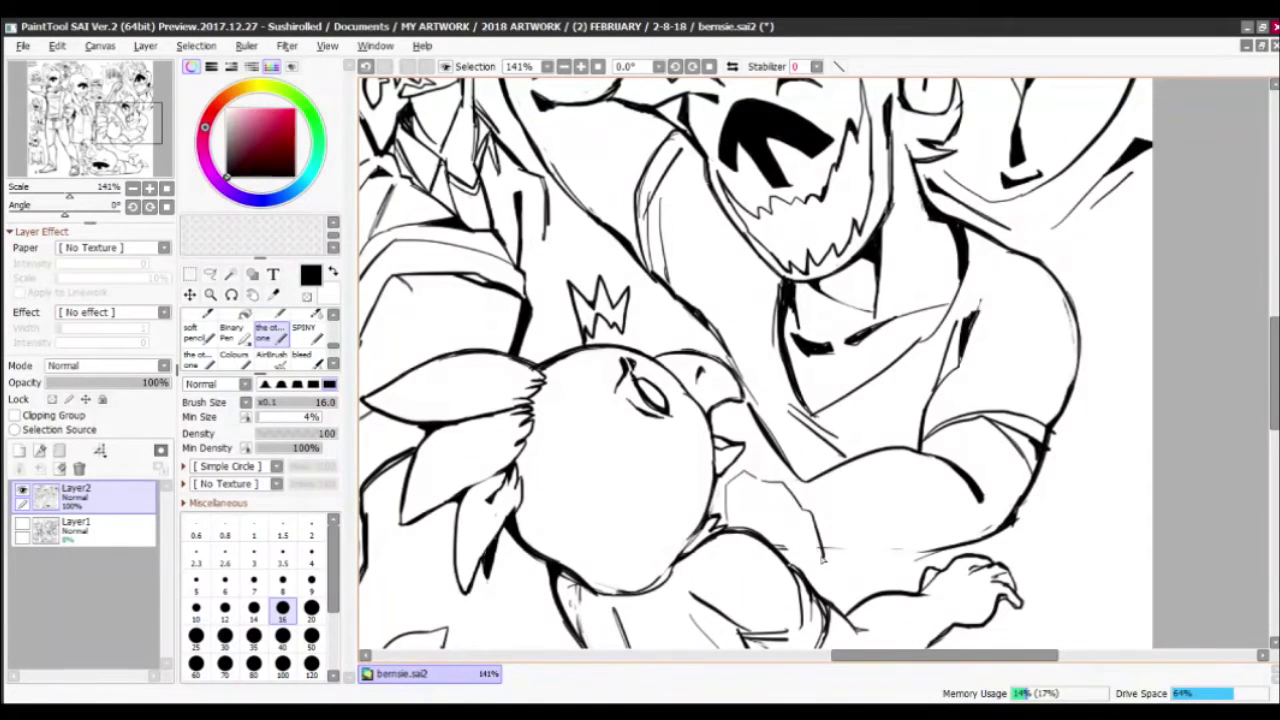
# Ink the laughing figure's wrist and fingers against the bird's shoulder and complete the forearm's lower edge
pyautogui.moveTo(796, 528); pyautogui.dragTo(836, 604)
pyautogui.moveTo(786, 490); pyautogui.dragTo(820, 480)
pyautogui.moveTo(820, 548); pyautogui.dragTo(948, 551)
pyautogui.press('x')
pyautogui.press('x')
pyautogui.scroll(-3, 948, 551)
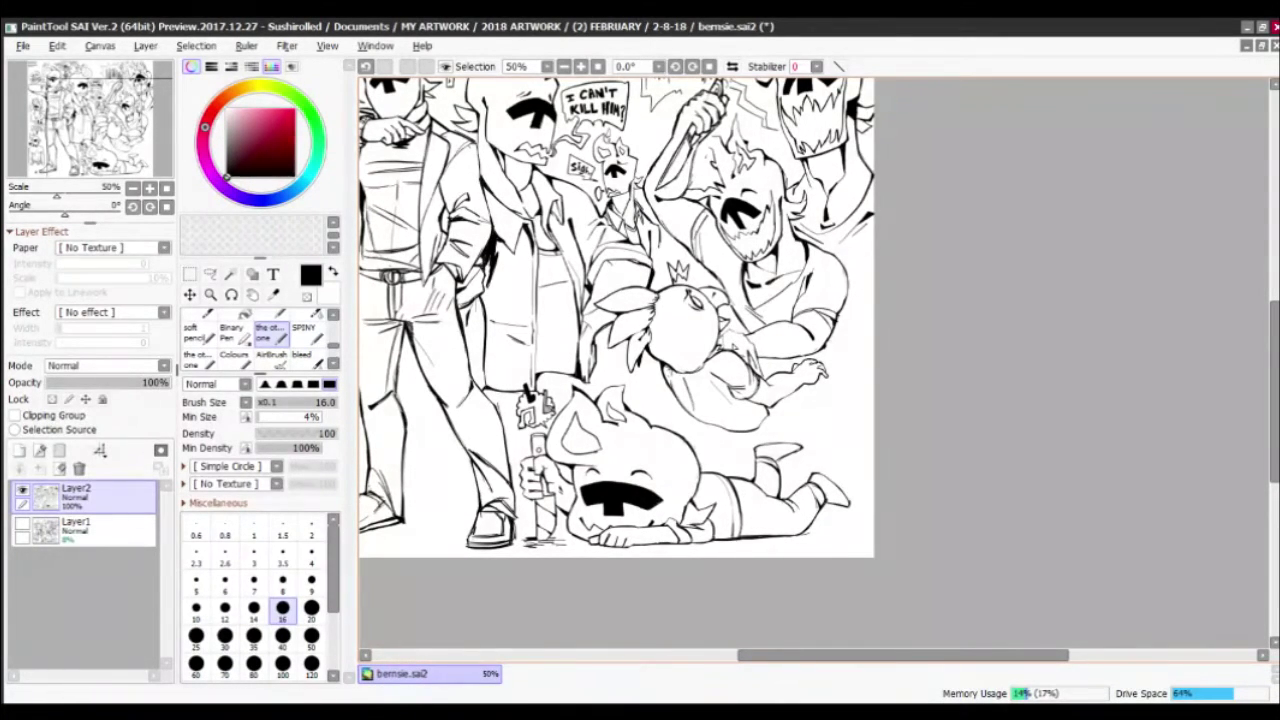
# Ink tapering fold lines on the laughing figure's shirt rising from the bird's beak toward the armpit
pyautogui.scroll(5, 735, 347)
pyautogui.moveTo(645, 410); pyautogui.dragTo(610, 258)
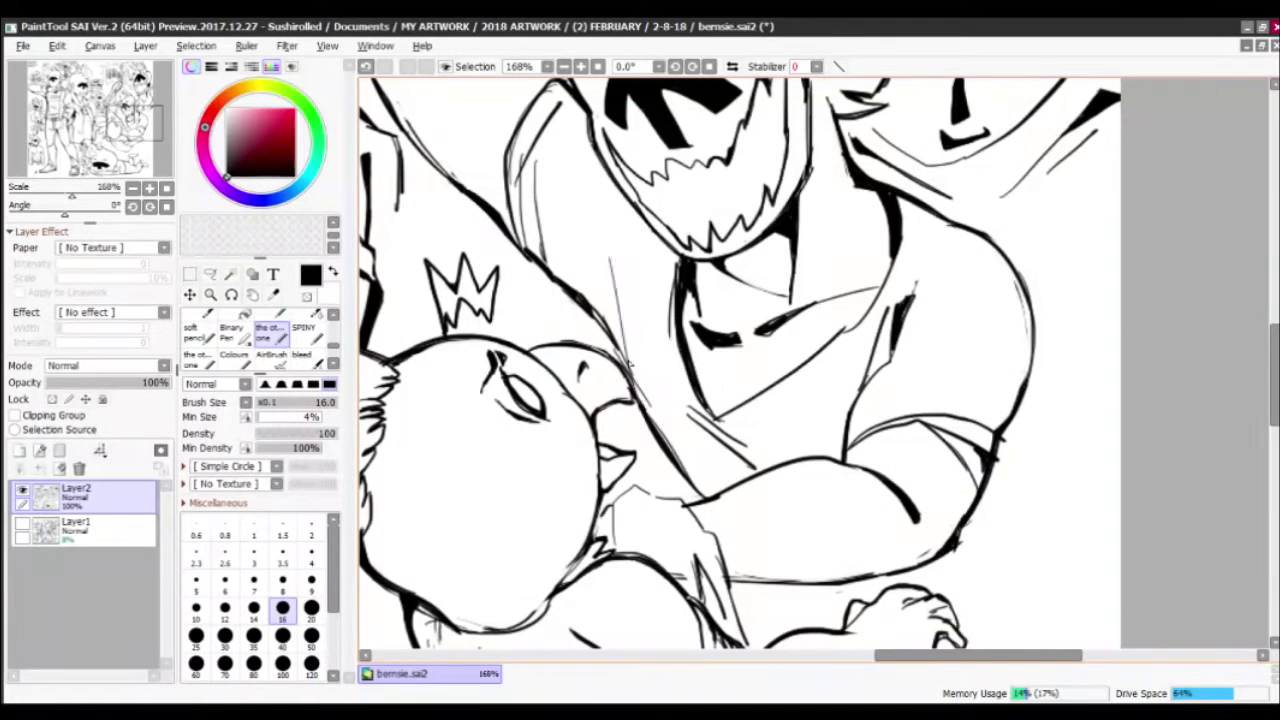
pyautogui.moveTo(634, 370)
pyautogui.mouseDown()
pyautogui.moveTo(602, 195)
pyautogui.moveTo(598, 214)
pyautogui.mouseUp()
pyautogui.moveTo(608, 246); pyautogui.dragTo(596, 196)
pyautogui.moveTo(636, 396); pyautogui.dragTo(626, 228)
pyautogui.moveTo(632, 292); pyautogui.dragTo(628, 220)
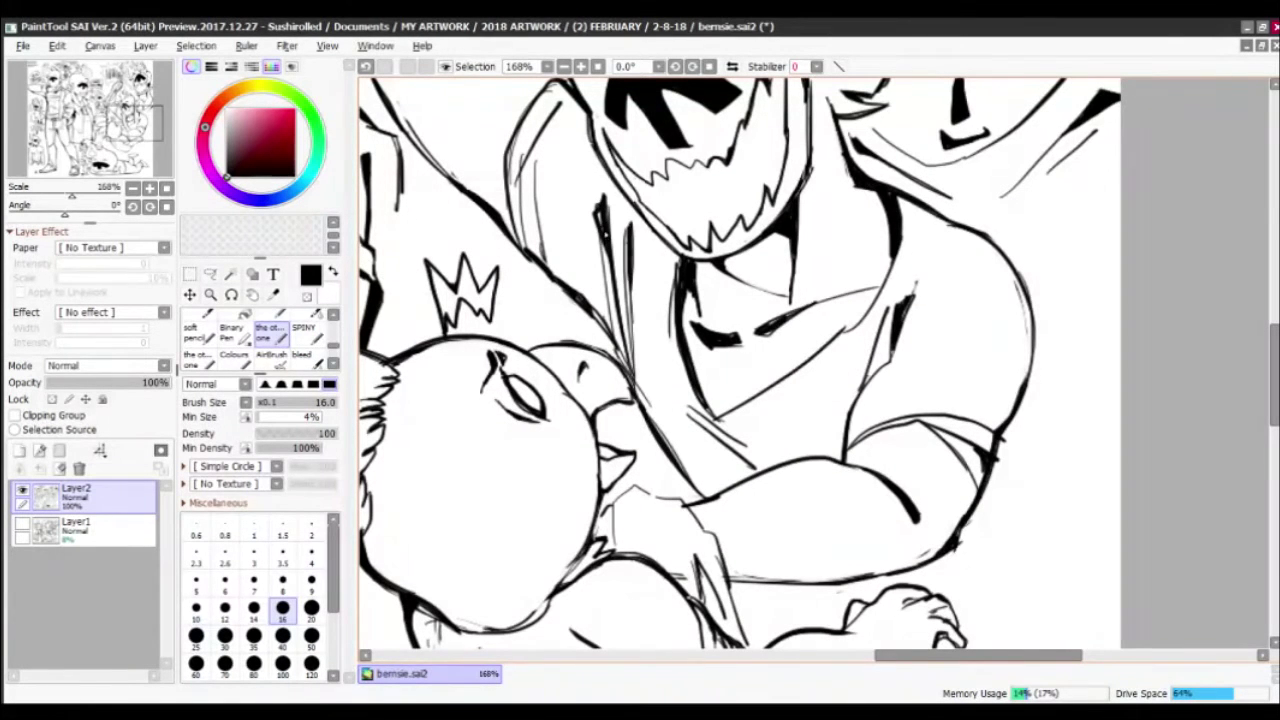
# Clean up and redraw the laughing figure's side contour where the shirt folds meet above the beak
pyautogui.moveTo(634, 378)
pyautogui.mouseDown()
pyautogui.moveTo(596, 264)
pyautogui.moveTo(616, 328)
pyautogui.mouseUp()
pyautogui.press('x')
pyautogui.moveTo(610, 342); pyautogui.dragTo(558, 280)
pyautogui.press('x')
pyautogui.moveTo(614, 336); pyautogui.dragTo(568, 284)
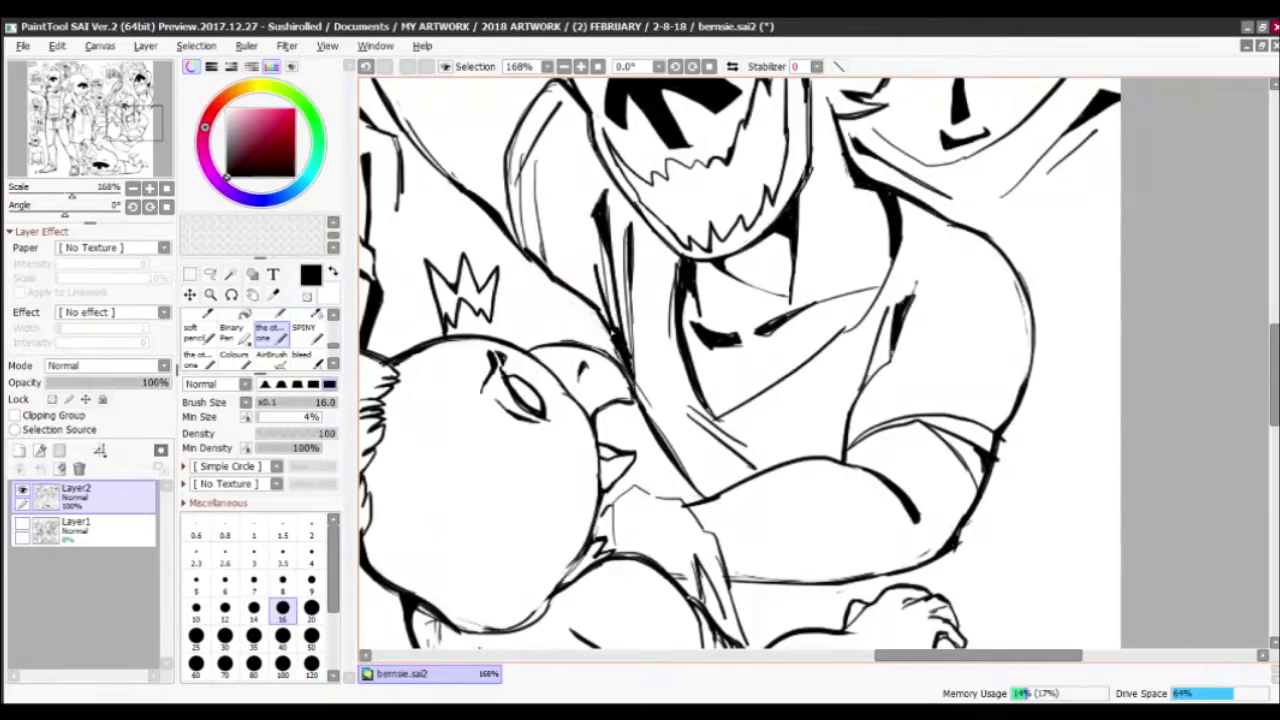
# Thicken the underside of the laughing figure's raised arm and the sleeve edge lines above the bird's crown, erasing stray marks
pyautogui.scroll(-5, 590, 263)
pyautogui.scroll(5, 625, 372)
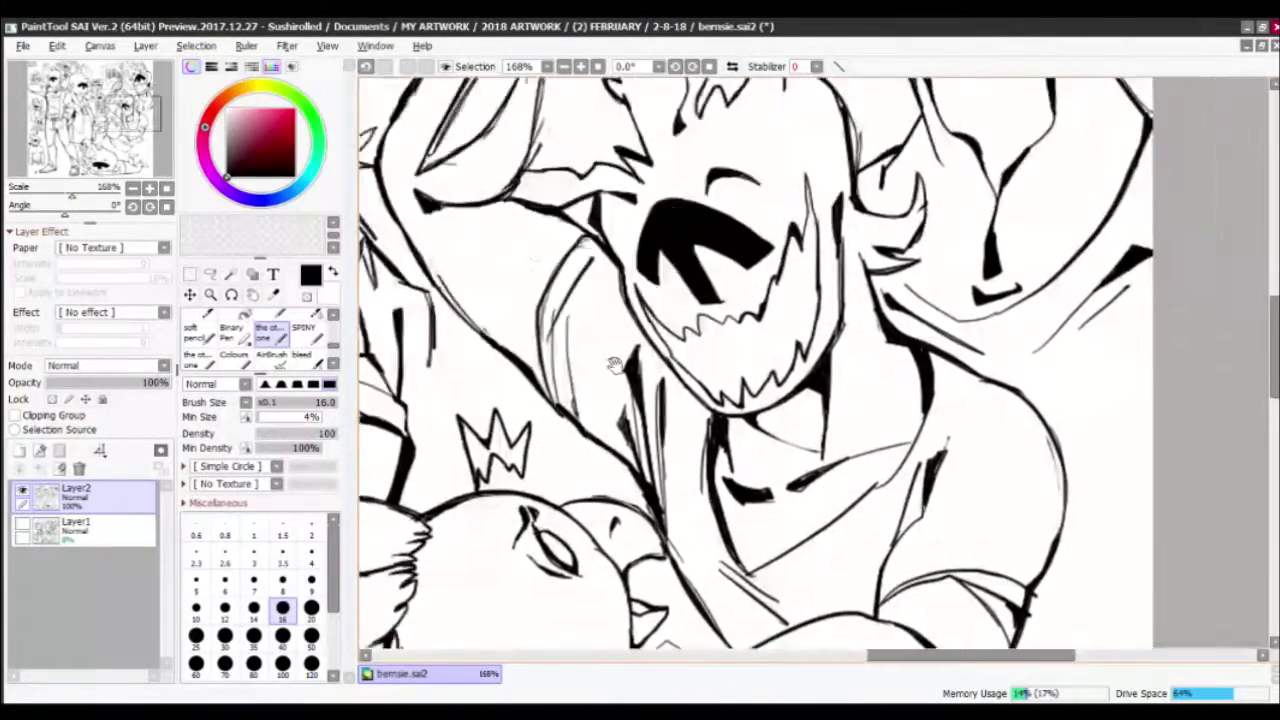
pyautogui.scroll(-5, 624, 372)
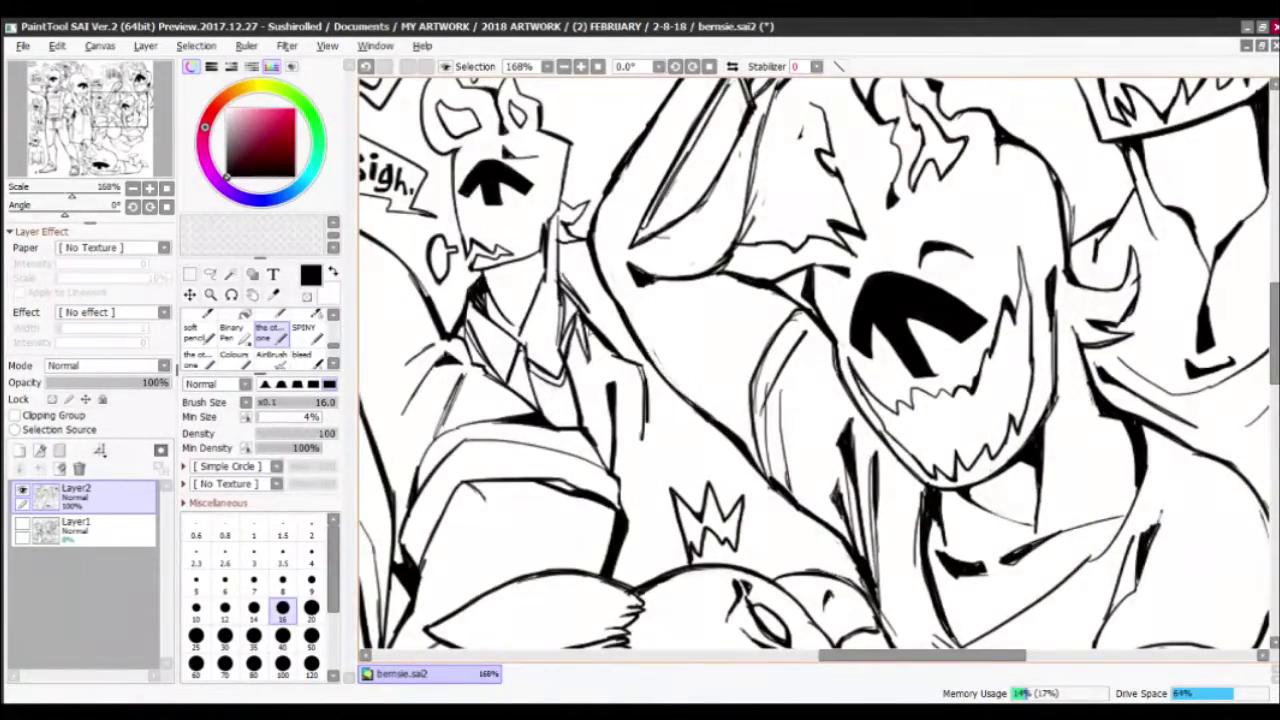
pyautogui.scroll(6, 637, 288)
pyautogui.scroll(3, 637, 288)
pyautogui.moveTo(660, 345)
pyautogui.mouseDown()
pyautogui.moveTo(679, 397)
pyautogui.moveTo(698, 280)
pyautogui.mouseUp()
pyautogui.moveTo(730, 380); pyautogui.dragTo(760, 470)
pyautogui.press('-')
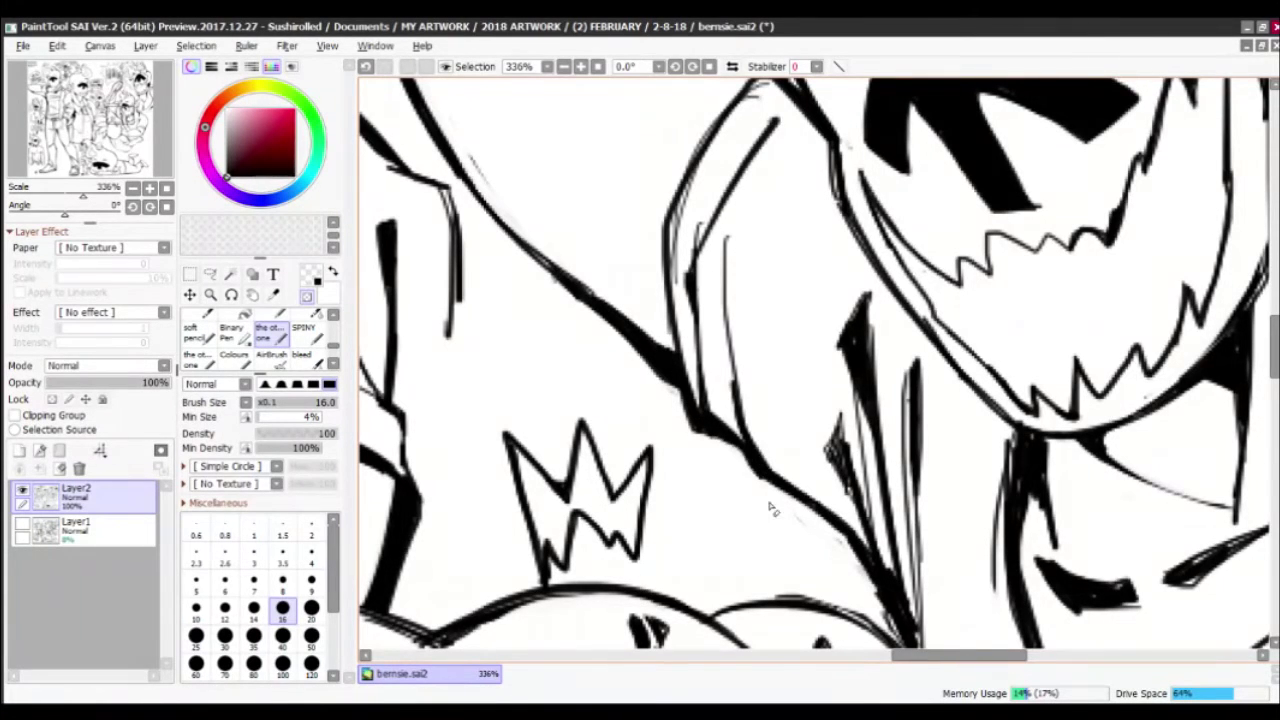
# Erase the jagged hair lines beside the laughing figure's face and outline a rounded flame lock beneath the raised fist
pyautogui.scroll(-5, 770, 508)
pyautogui.scroll(4, 680, 240)
pyautogui.moveTo(660, 370); pyautogui.dragTo(650, 330)
pyautogui.moveTo(650, 330)
pyautogui.mouseDown()
pyautogui.moveTo(671, 236)
pyautogui.moveTo(725, 276)
pyautogui.moveTo(728, 335)
pyautogui.moveTo(690, 362)
pyautogui.mouseUp()
pyautogui.moveTo(724, 322); pyautogui.dragTo(660, 330)
pyautogui.press('-')
pyautogui.moveTo(730, 368)
pyautogui.mouseDown()
pyautogui.moveTo(647, 288)
pyautogui.moveTo(670, 216)
pyautogui.mouseUp()
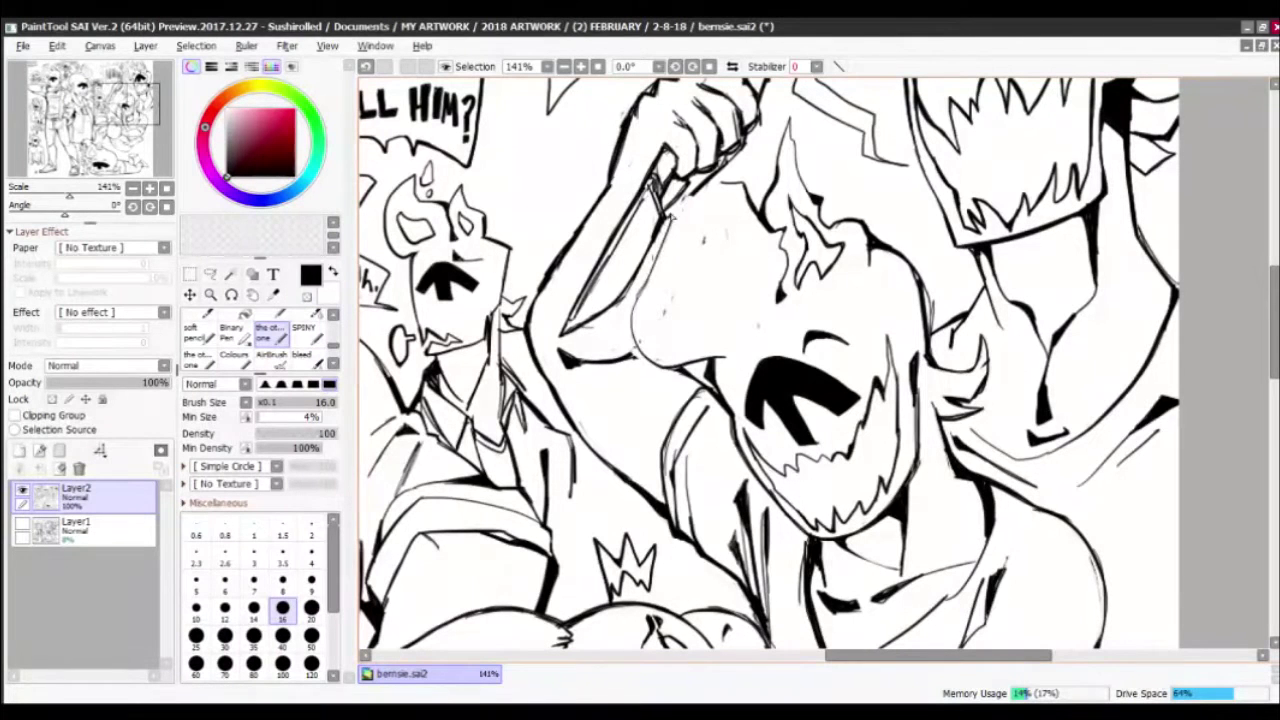
# Ink the flame lock's wavy top edge across to the central flames and clean up and thicken its outline
pyautogui.press('-')
pyautogui.moveTo(662, 300); pyautogui.dragTo(672, 322)
pyautogui.press('-')
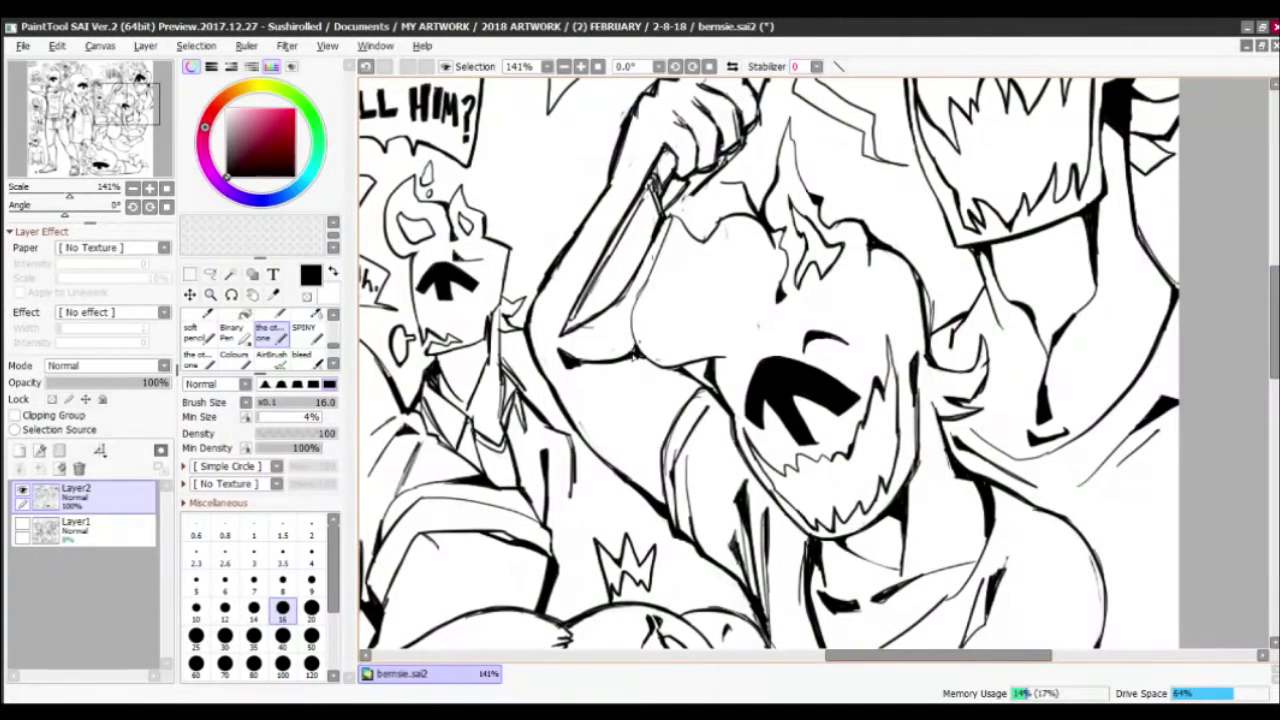
pyautogui.press('-')
pyautogui.press('-')
pyautogui.press('-')
pyautogui.moveTo(710, 238)
pyautogui.mouseDown()
pyautogui.moveTo(745, 215)
pyautogui.moveTo(722, 190)
pyautogui.moveTo(680, 212)
pyautogui.moveTo(712, 172)
pyautogui.mouseUp()
pyautogui.press('-')
pyautogui.press('-')
pyautogui.press('-')
pyautogui.press('-')
pyautogui.press('-')
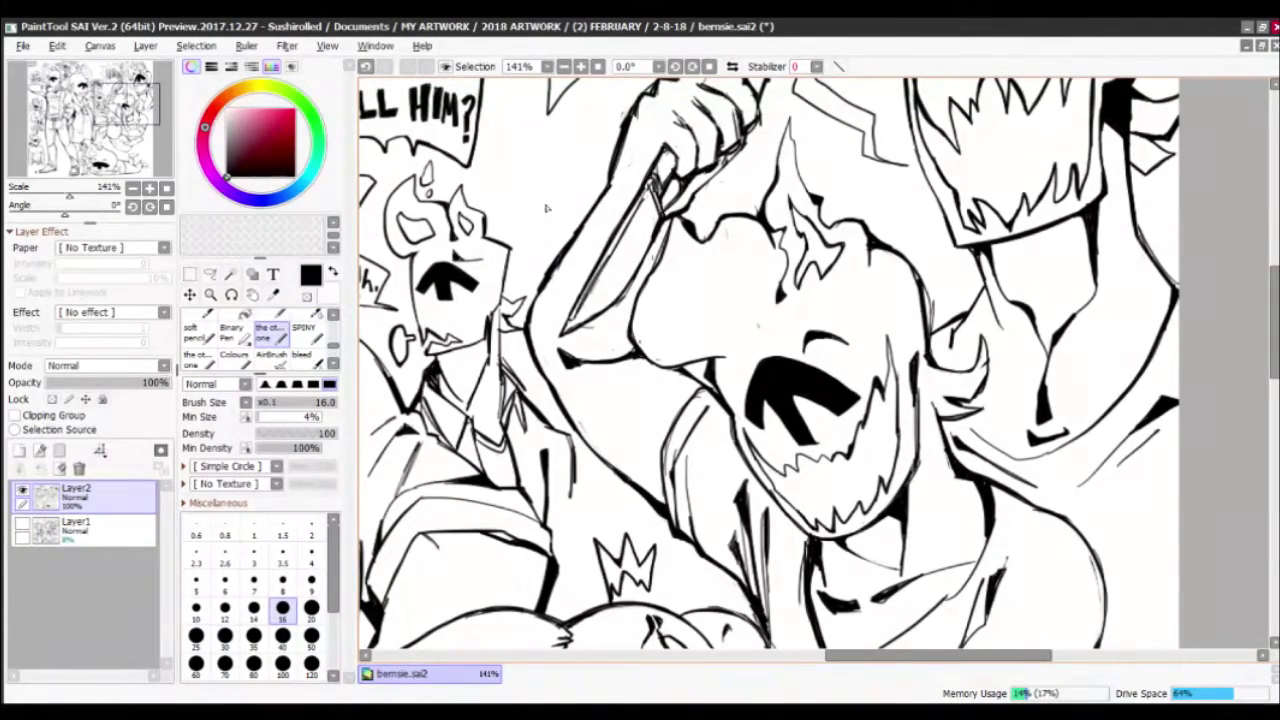
# Add a pointed flame with a teardrop centre beside the raised fist and ink the flame lock's inner contour
pyautogui.scroll(1, 546, 208)
pyautogui.scroll(-4, 546, 208)
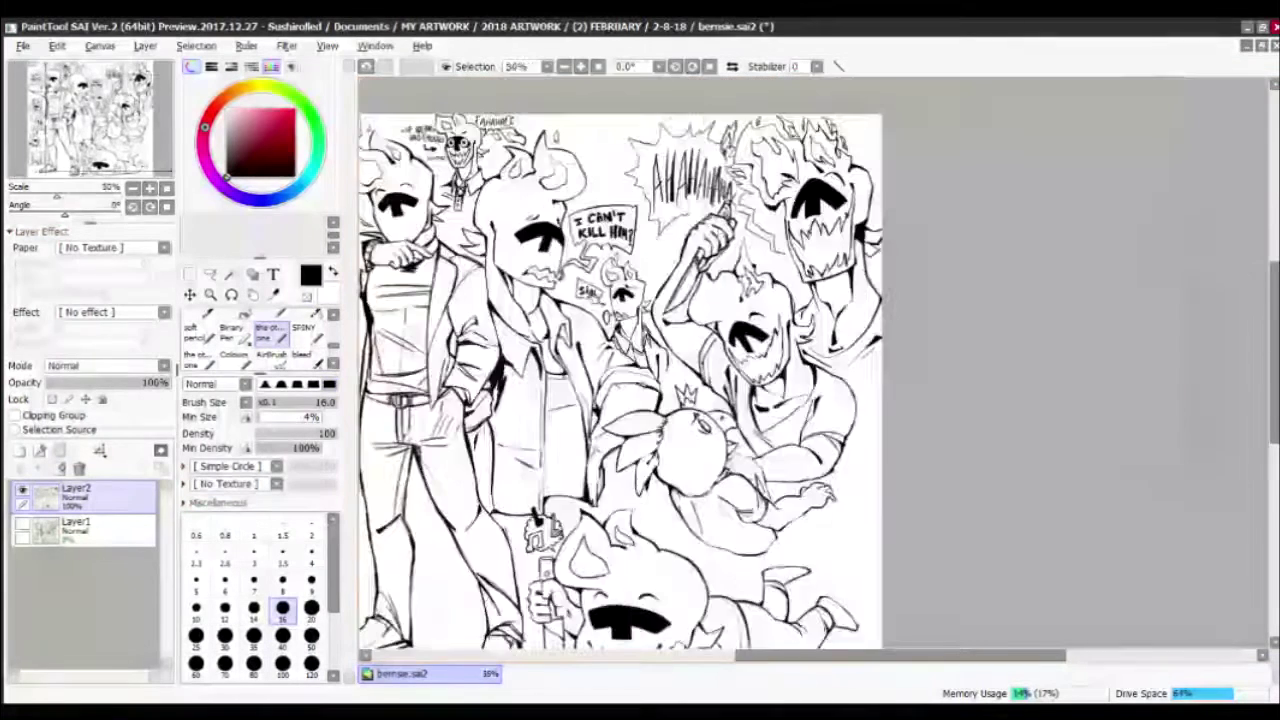
pyautogui.scroll(4, 738, 297)
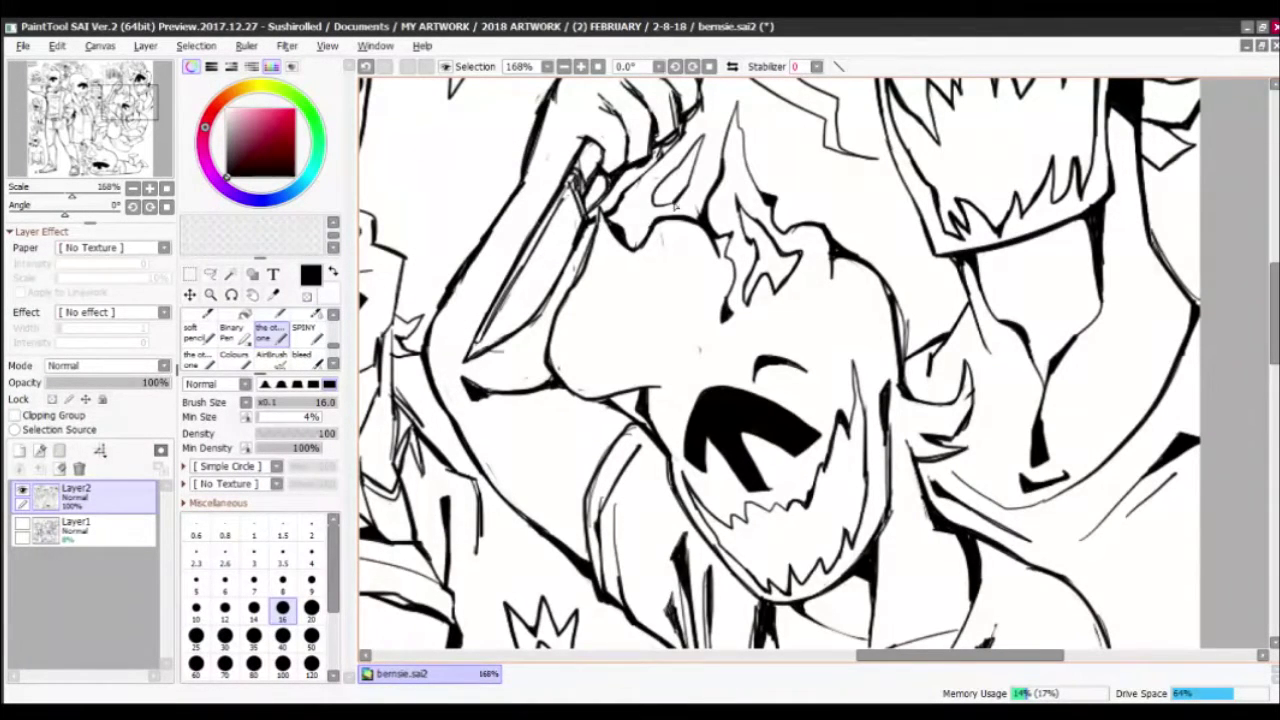
pyautogui.moveTo(676, 362)
pyautogui.mouseDown()
pyautogui.moveTo(648, 270)
pyautogui.moveTo(668, 358)
pyautogui.mouseUp()
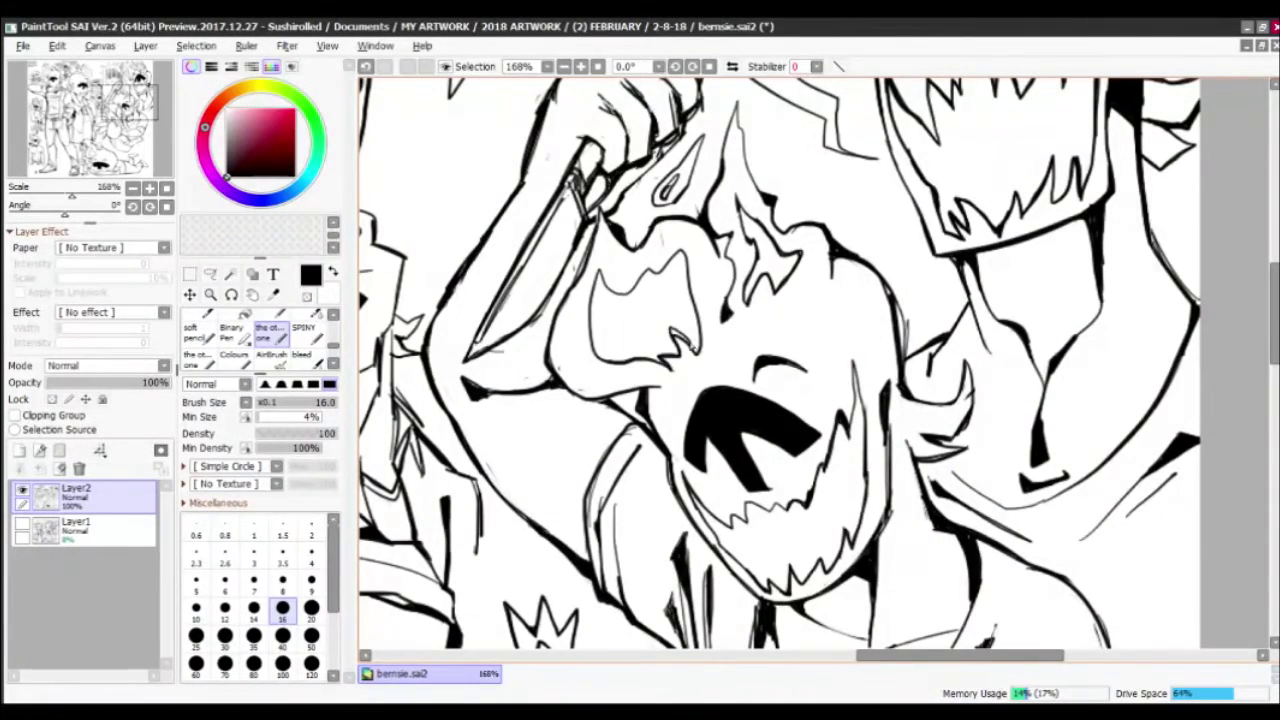
# Ink another tall flame lick with an inner loop on top of the laughing figure's head
pyautogui.scroll(-4, 700, 300)
pyautogui.scroll(5, 700, 300)
pyautogui.moveTo(698, 216); pyautogui.dragTo(708, 320)
pyautogui.moveTo(668, 190); pyautogui.dragTo(745, 296)
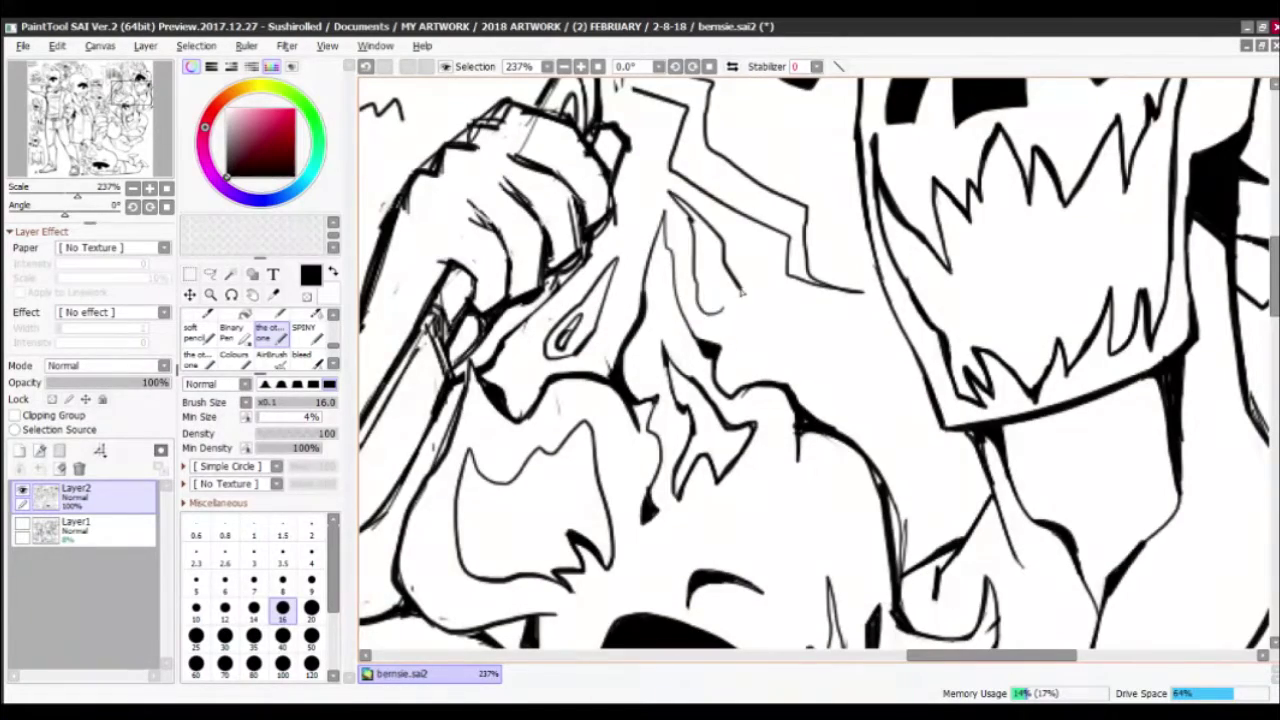
pyautogui.moveTo(700, 222); pyautogui.dragTo(692, 290)
pyautogui.moveTo(706, 248); pyautogui.dragTo(730, 318)
# Ink thin reflection lines inside the blade held along the laughing figure's raised forearm and save the drawing
pyautogui.scroll(-4, 757, 249)
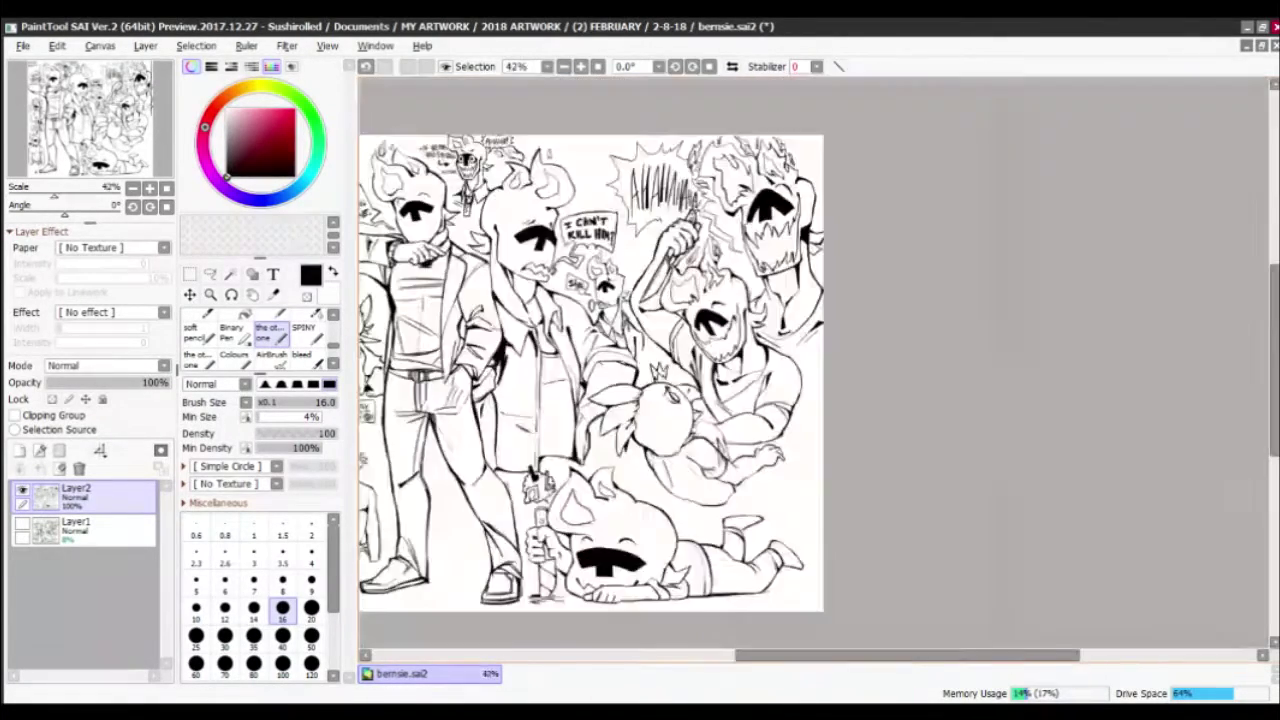
pyautogui.scroll(6, 757, 249)
pyautogui.moveTo(482, 470); pyautogui.dragTo(536, 502)
pyautogui.scroll(-5, 754, 362)
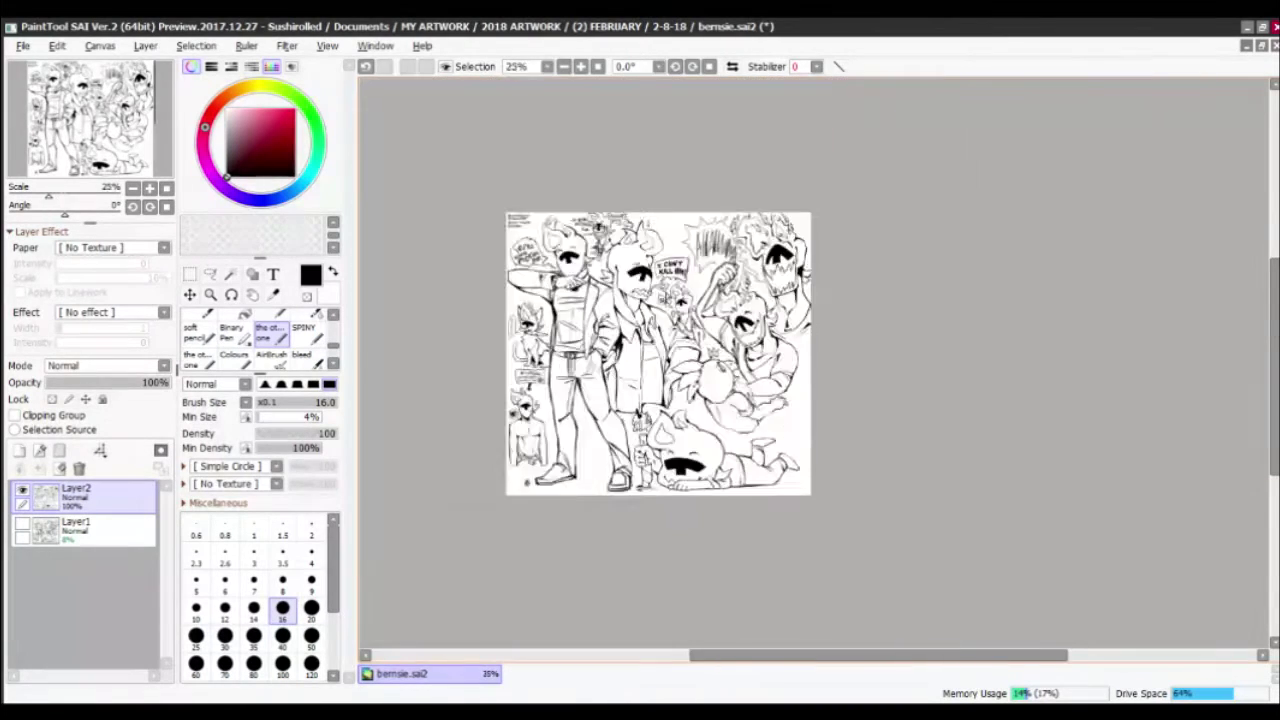
pyautogui.scroll(4, 741, 357)
pyautogui.scroll(2, 764, 372)
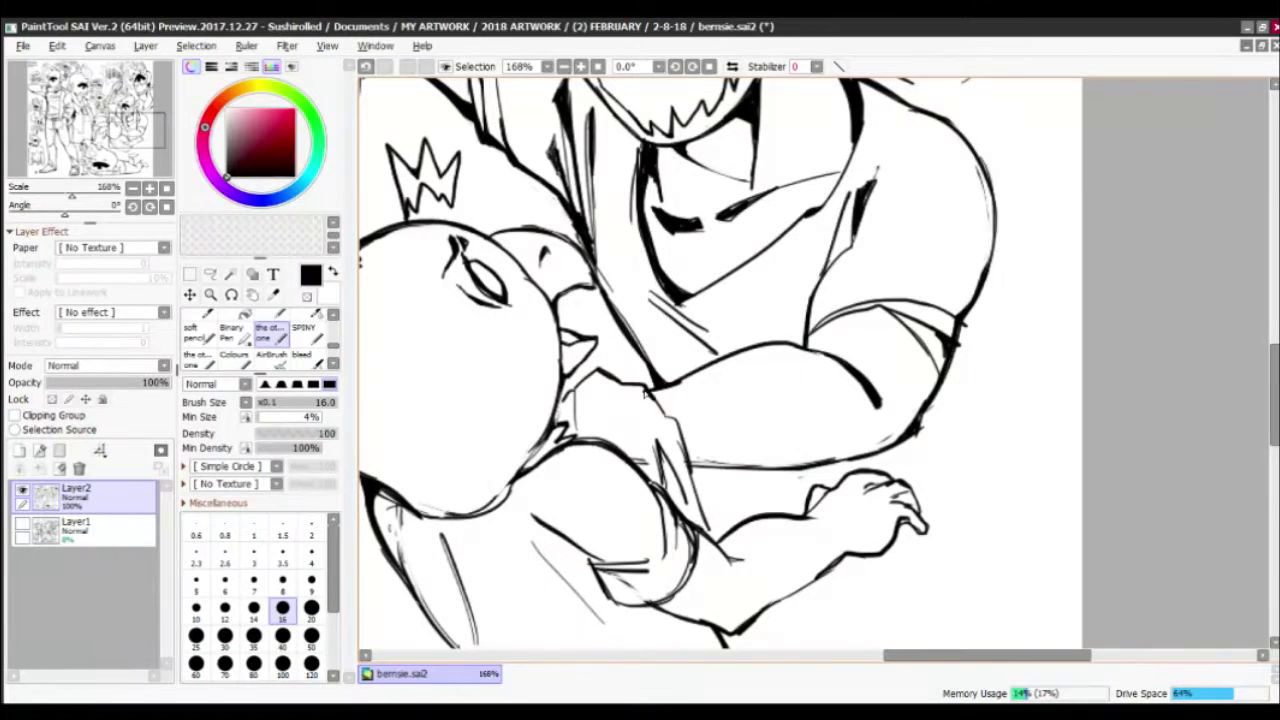
pyautogui.scroll(-5, 711, 311)
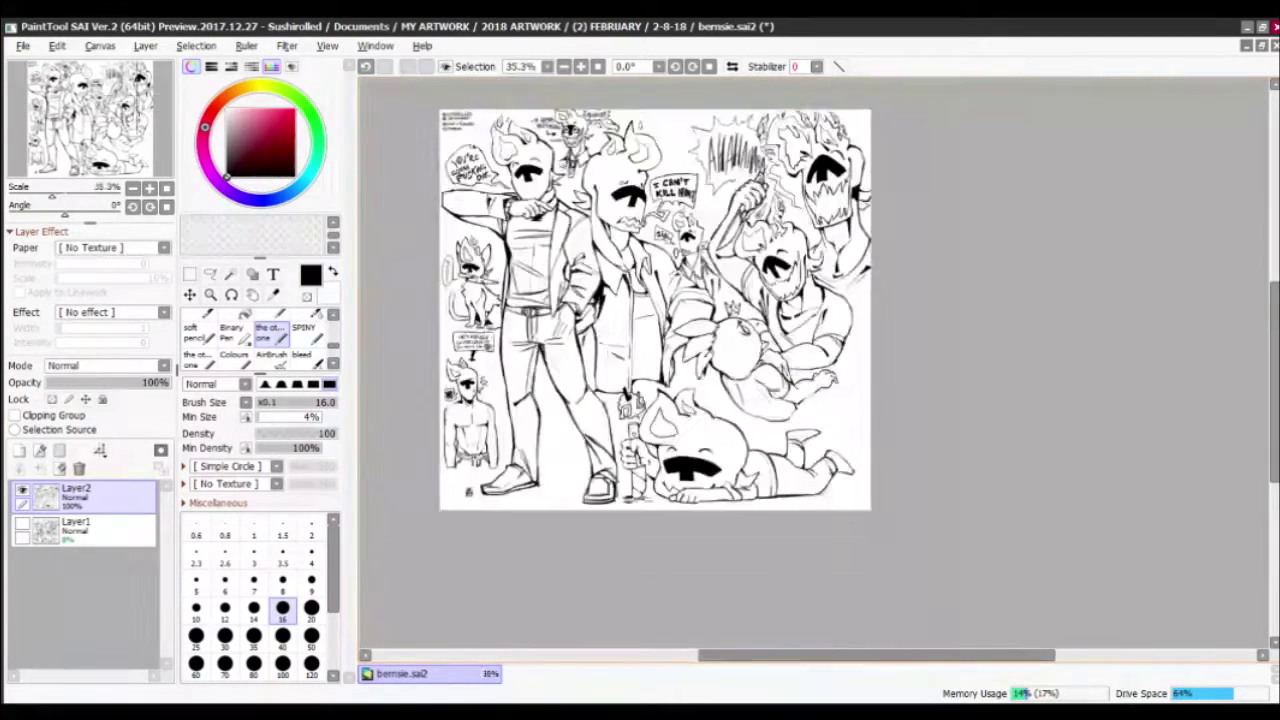
pyautogui.scroll(6, 742, 362)
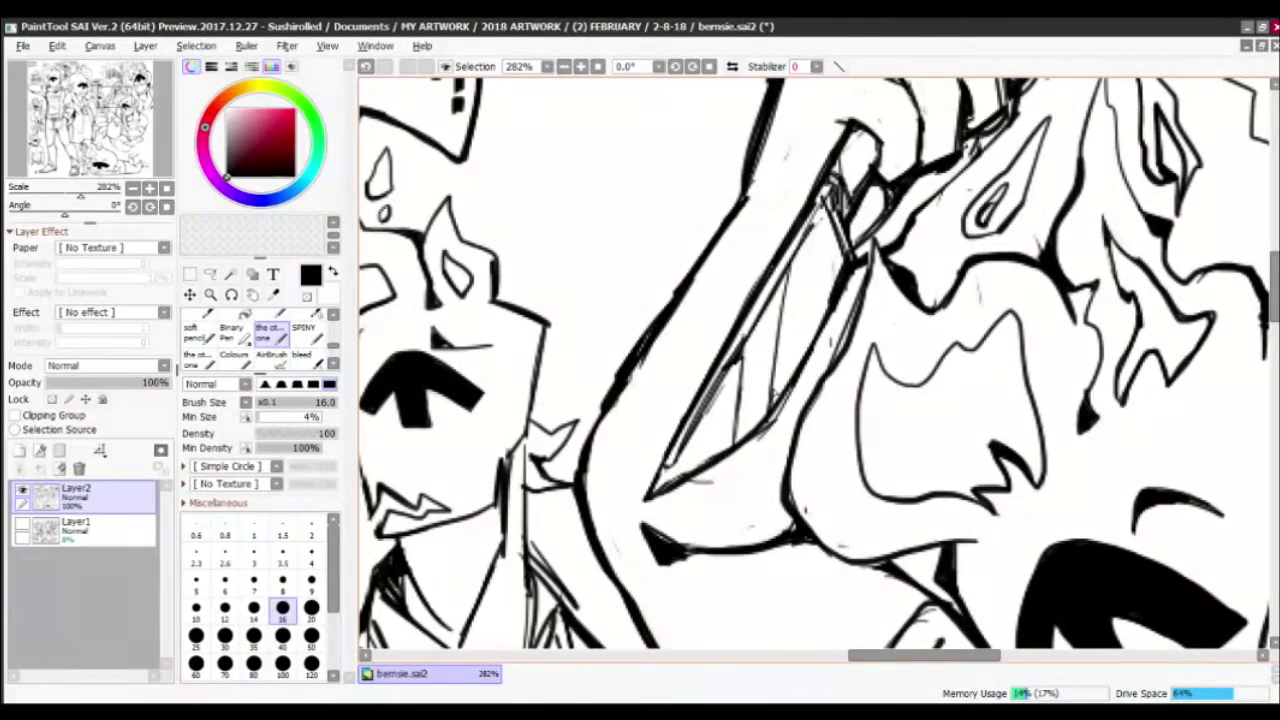
pyautogui.scroll(-5, 742, 362)
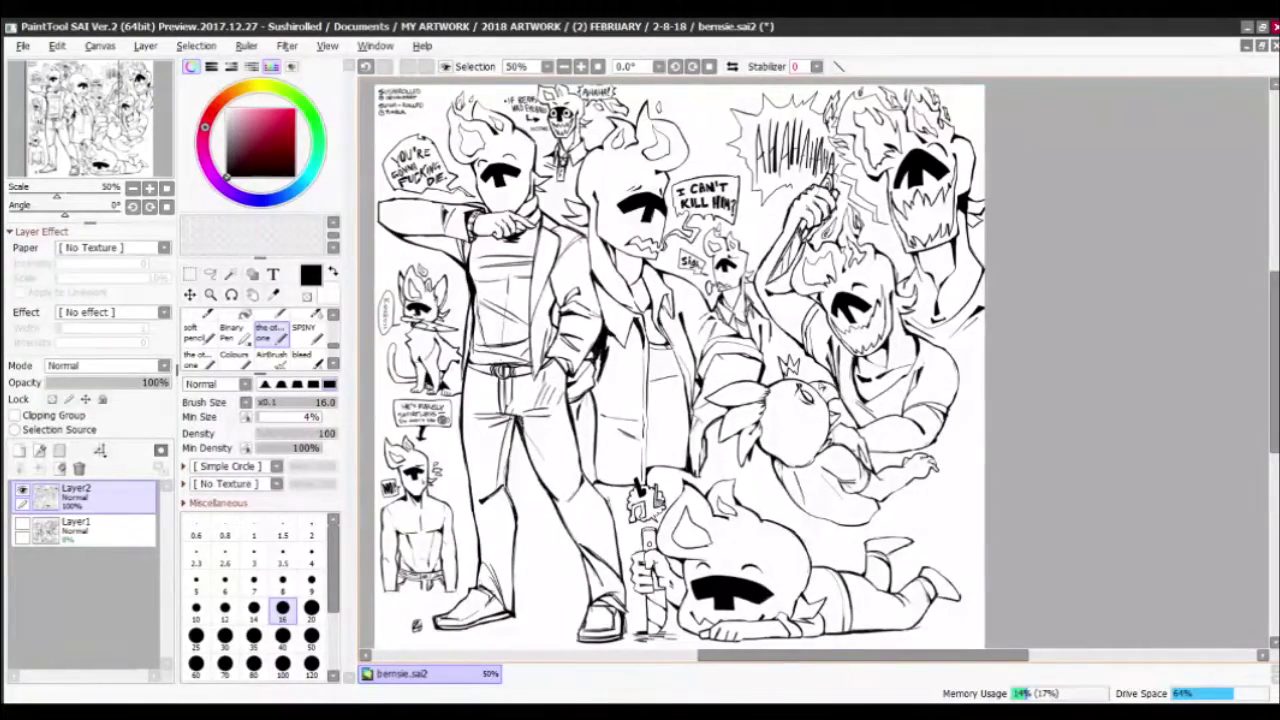
pyautogui.scroll(-1, 790, 372)
pyautogui.scroll(5, 760, 340)
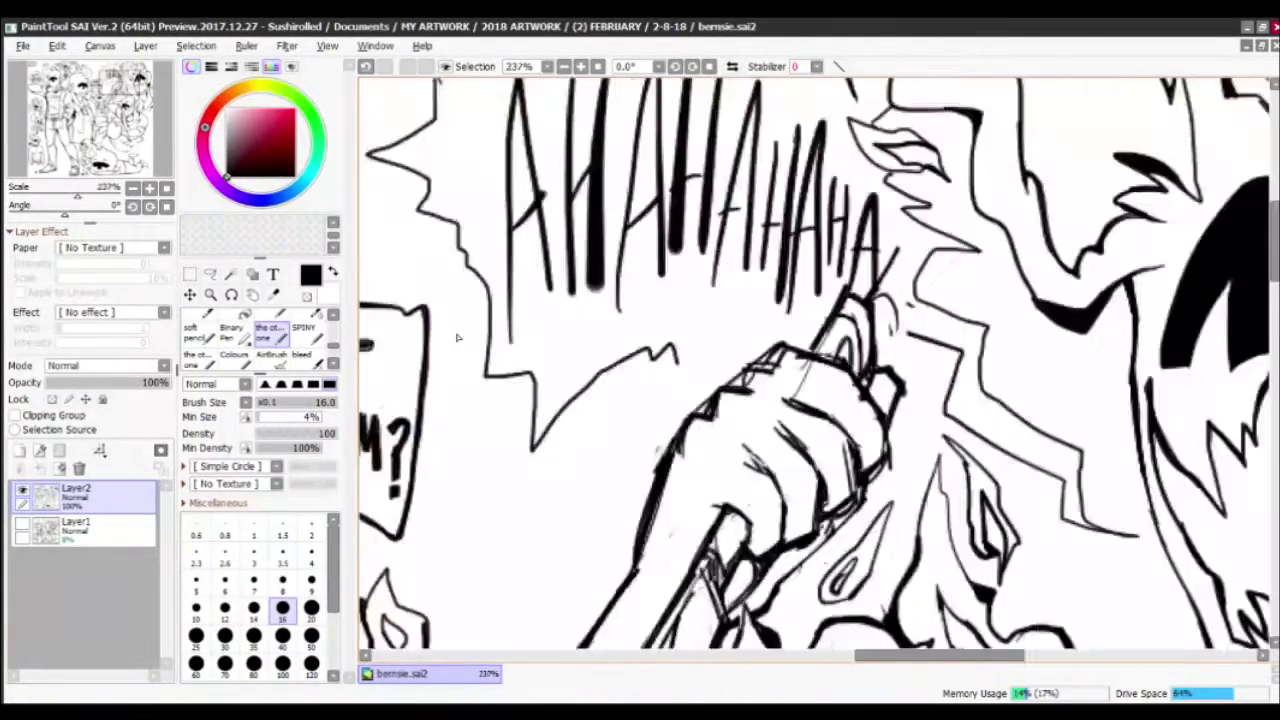
# Ink the lower and outer jagged edges of the "AHAHAHA" speech burst, starting from the raised fist, with thicker line weight
pyautogui.scroll(2, 457, 337)
pyautogui.moveTo(755, 380)
pyautogui.mouseDown()
pyautogui.moveTo(840, 303)
pyautogui.moveTo(890, 355)
pyautogui.mouseUp()
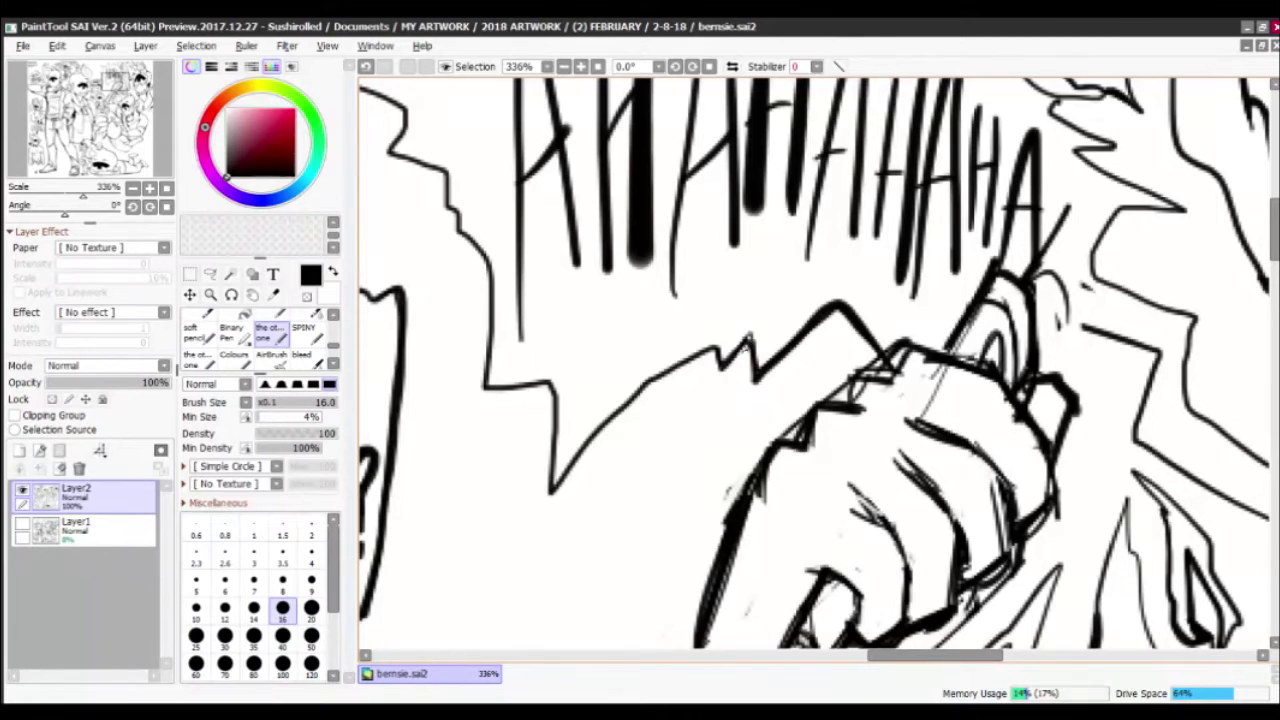
pyautogui.moveTo(580, 388)
pyautogui.mouseDown()
pyautogui.moveTo(545, 505)
pyautogui.moveTo(730, 527)
pyautogui.mouseUp()
pyautogui.moveTo(610, 525)
pyautogui.mouseDown()
pyautogui.moveTo(570, 310)
pyautogui.moveTo(437, 197)
pyautogui.moveTo(575, 305)
pyautogui.mouseUp()
pyautogui.scroll(3, 540, 240)
pyautogui.moveTo(525, 388); pyautogui.dragTo(610, 250)
pyautogui.scroll(2, 640, 260)
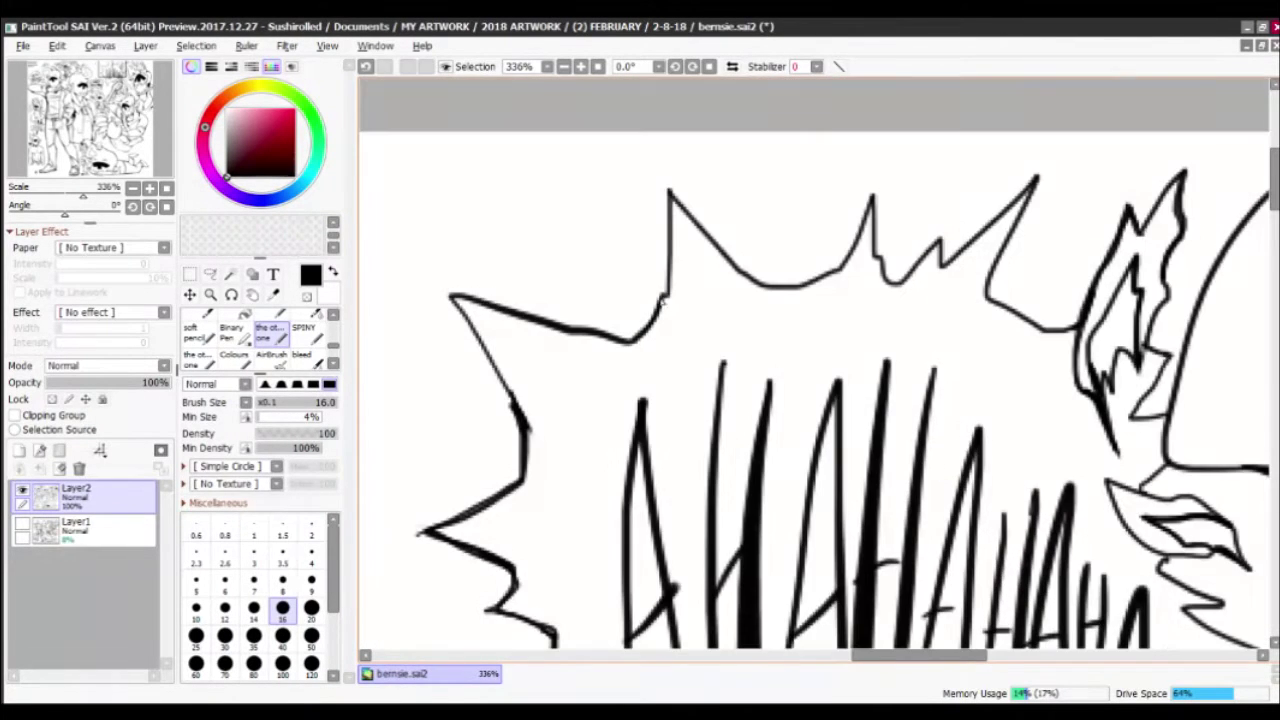
# Thicken the speech burst's top spikes and the zigzag edge running down beside the larger head's flames
pyautogui.moveTo(660, 298)
pyautogui.mouseDown()
pyautogui.moveTo(670, 195)
pyautogui.moveTo(734, 258)
pyautogui.moveTo(834, 272)
pyautogui.moveTo(872, 195)
pyautogui.mouseUp()
pyautogui.moveTo(1051, 338)
pyautogui.mouseDown()
pyautogui.moveTo(731, 308)
pyautogui.moveTo(713, 160)
pyautogui.moveTo(550, 258)
pyautogui.mouseUp()
pyautogui.moveTo(600, 300); pyautogui.dragTo(560, 195)
pyautogui.moveTo(800, 205); pyautogui.dragTo(770, 283)
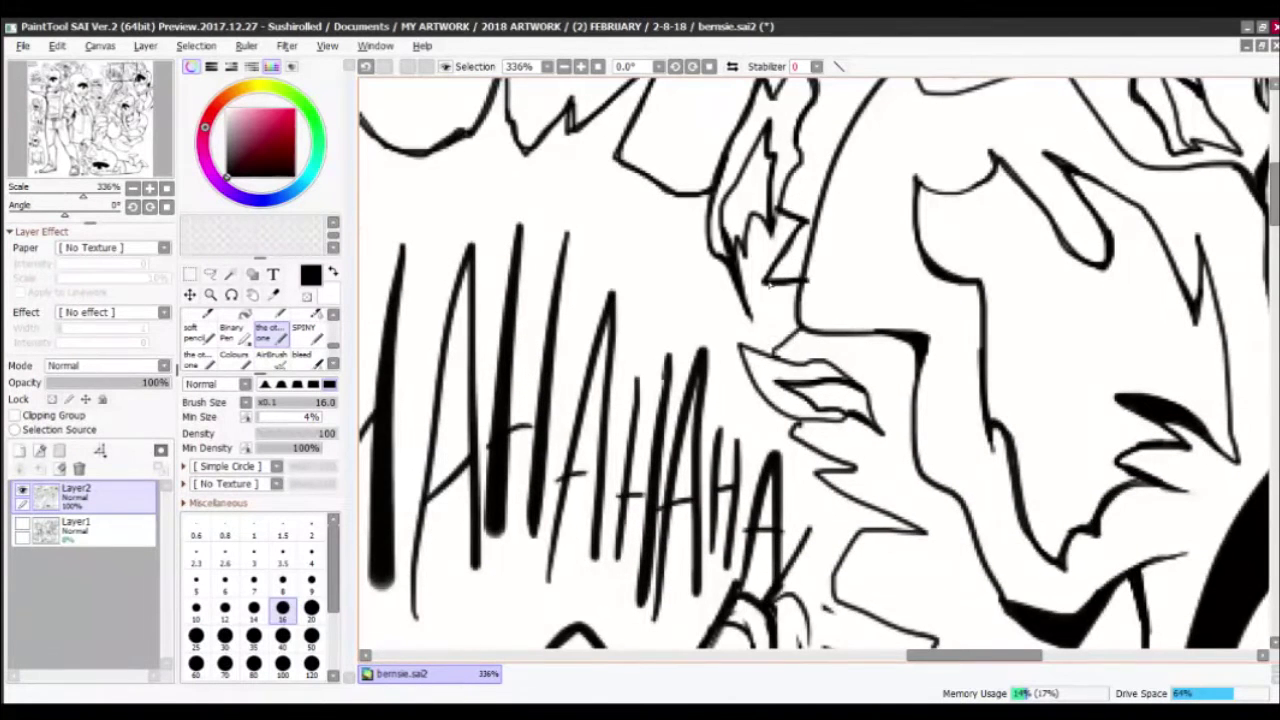
pyautogui.moveTo(870, 430); pyautogui.dragTo(770, 285)
pyautogui.moveTo(690, 280); pyautogui.dragTo(760, 355)
pyautogui.moveTo(826, 380); pyautogui.dragTo(730, 455)
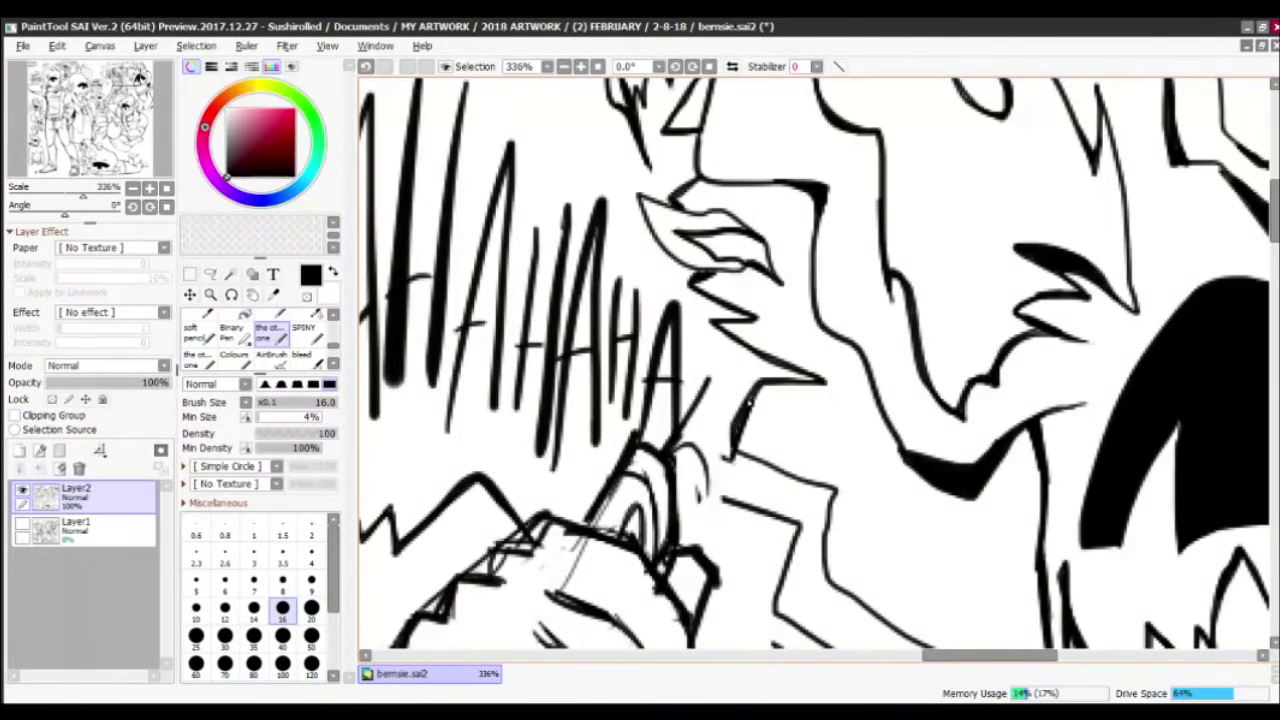
# Clean up the speech burst's outline near the fist and thicken its zigzag tail running toward the larger head's jaw
pyautogui.press('e')
pyautogui.moveTo(745, 400)
pyautogui.mouseDown()
pyautogui.moveTo(700, 410)
pyautogui.moveTo(695, 480)
pyautogui.moveTo(680, 440)
pyautogui.mouseUp()
pyautogui.moveTo(738, 536); pyautogui.dragTo(723, 290)
pyautogui.press('e')
pyautogui.scroll(-3, 660, 300)
pyautogui.scroll(3, 629, 200)
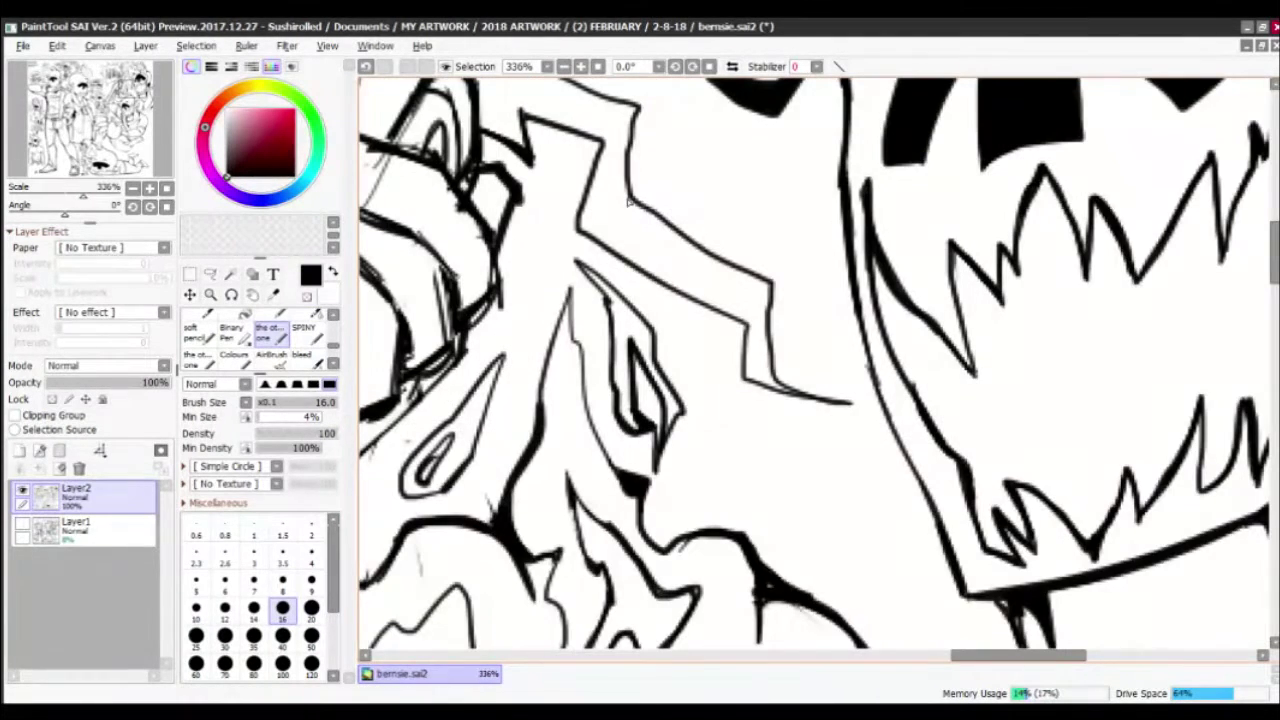
pyautogui.moveTo(629, 200)
pyautogui.mouseDown()
pyautogui.moveTo(850, 405)
pyautogui.moveTo(715, 305)
pyautogui.moveTo(570, 225)
pyautogui.mouseUp()
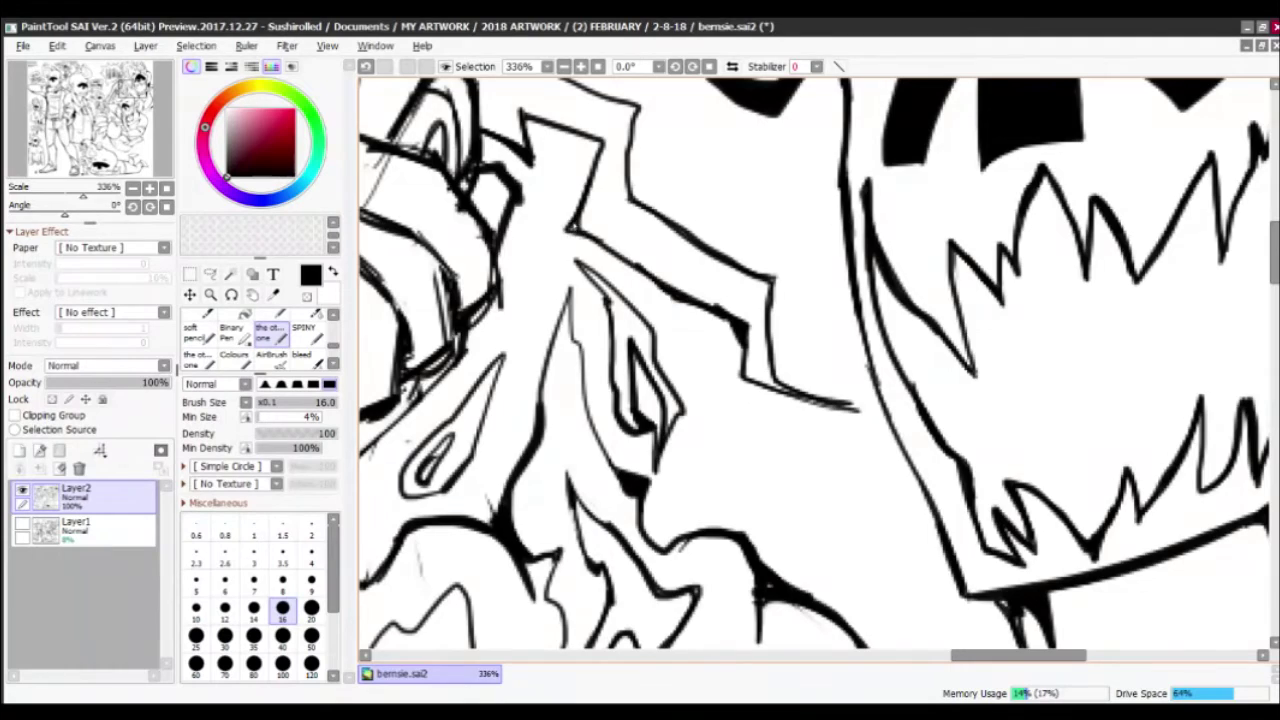
# Examine the inked bird, the lying figure and the laughing figure up close and across the whole sheet
pyautogui.scroll(-5, 745, 300)
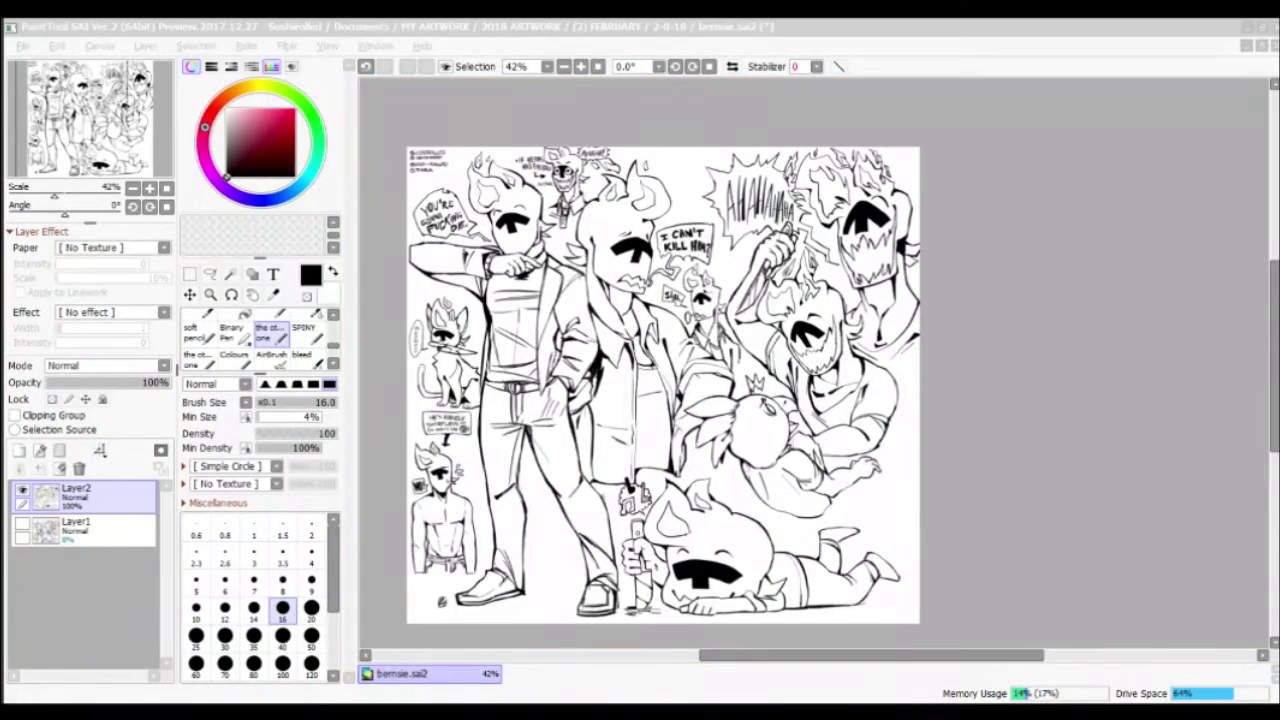
pyautogui.scroll(4, 678, 292)
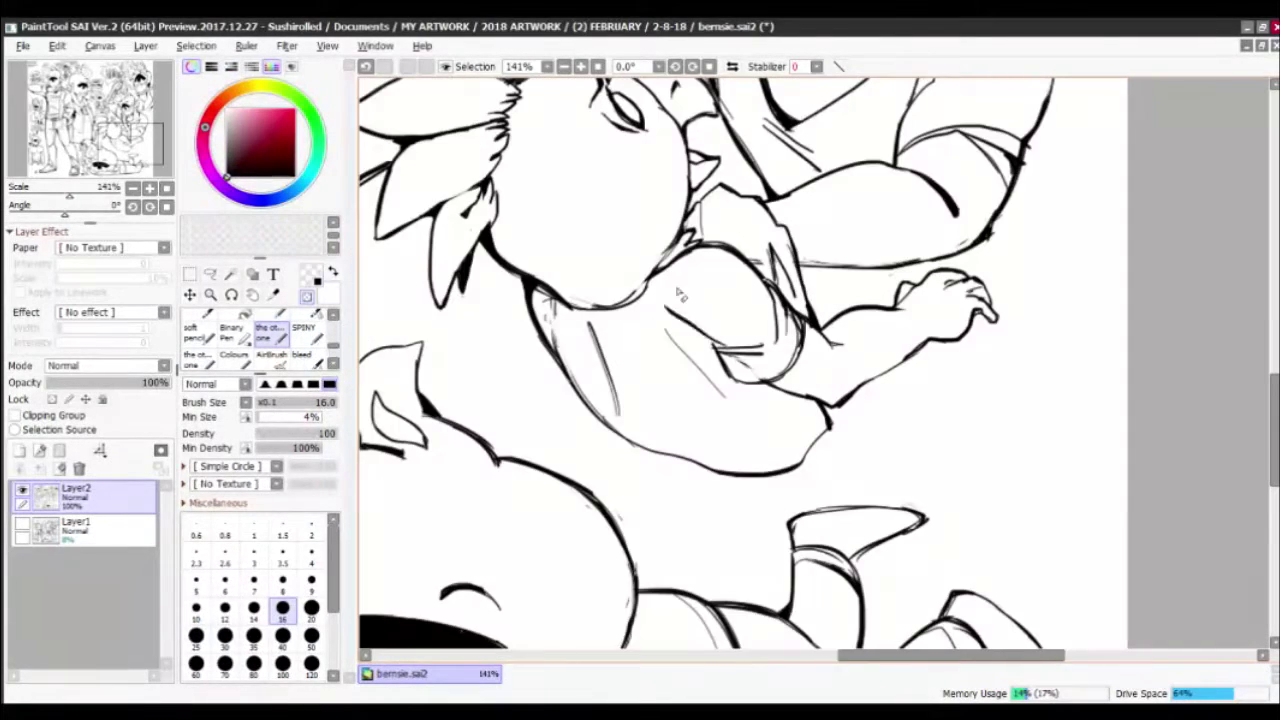
pyautogui.scroll(1, 660, 305)
pyautogui.scroll(-4, 720, 300)
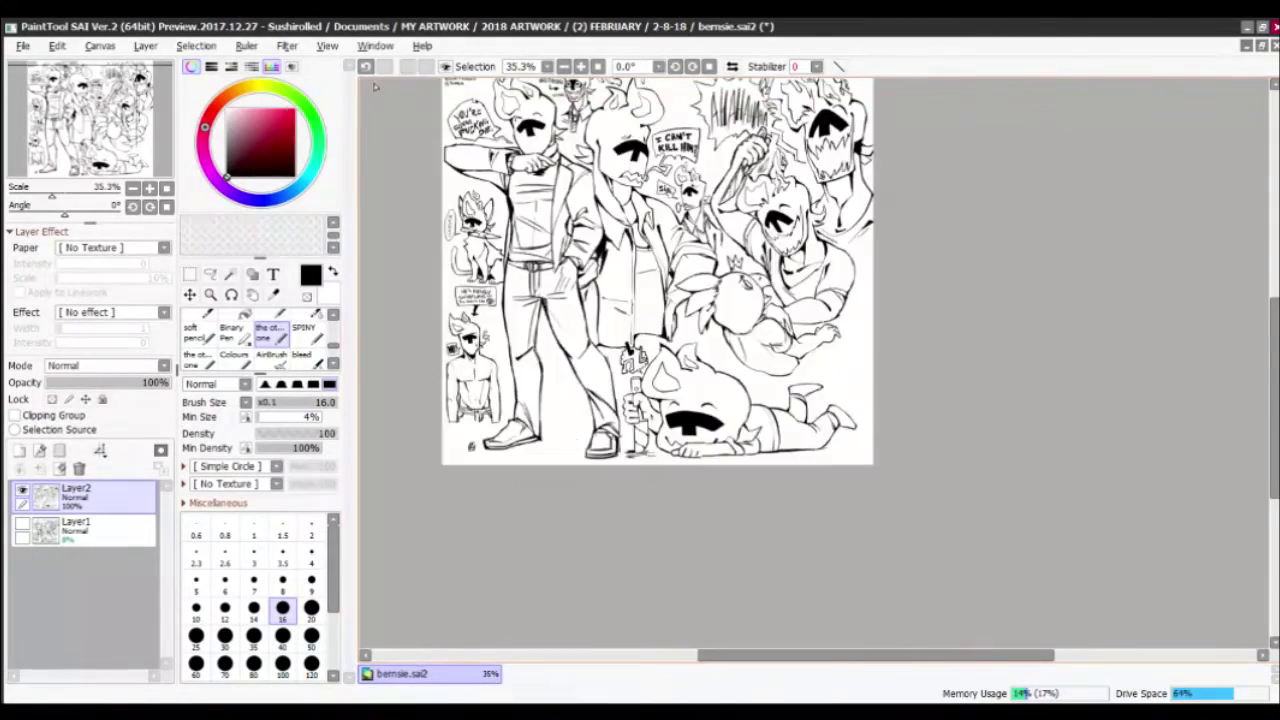
pyautogui.scroll(4, 625, 390)
pyautogui.scroll(1, 625, 390)
pyautogui.scroll(-4, 640, 360)
pyautogui.scroll(5, 668, 302)
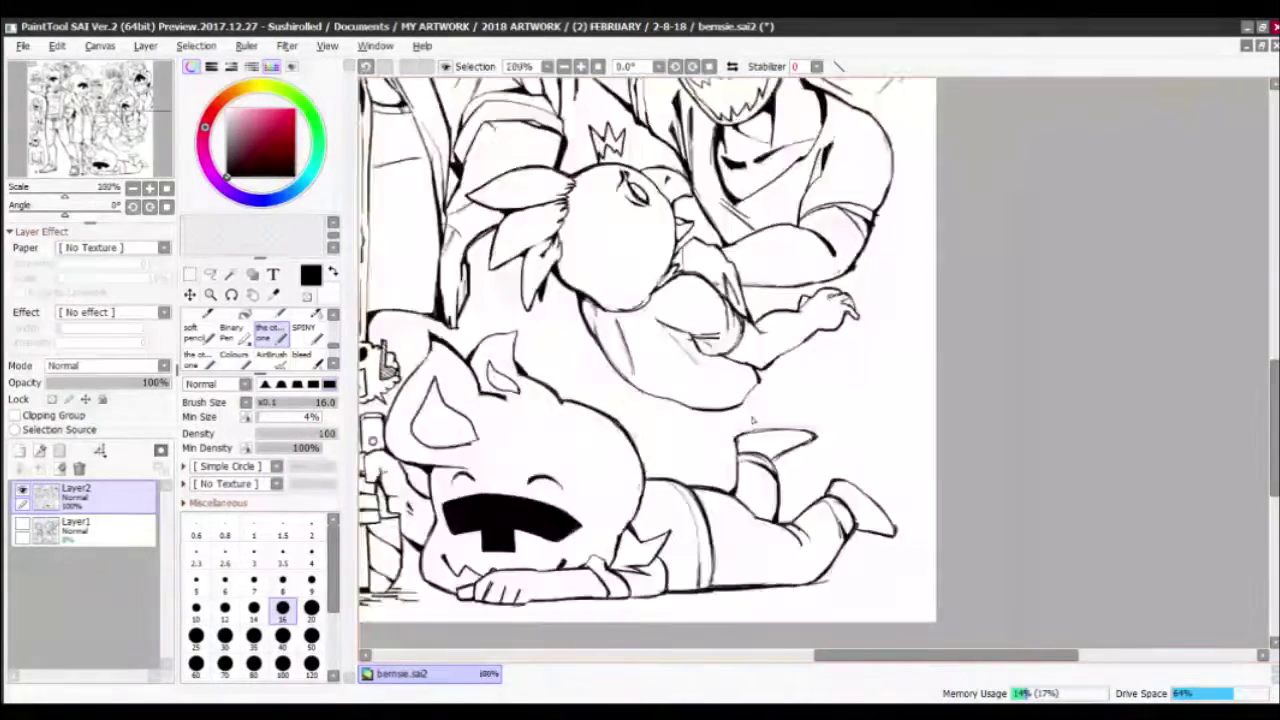
pyautogui.scroll(-3, 676, 300)
pyautogui.scroll(1, 676, 300)
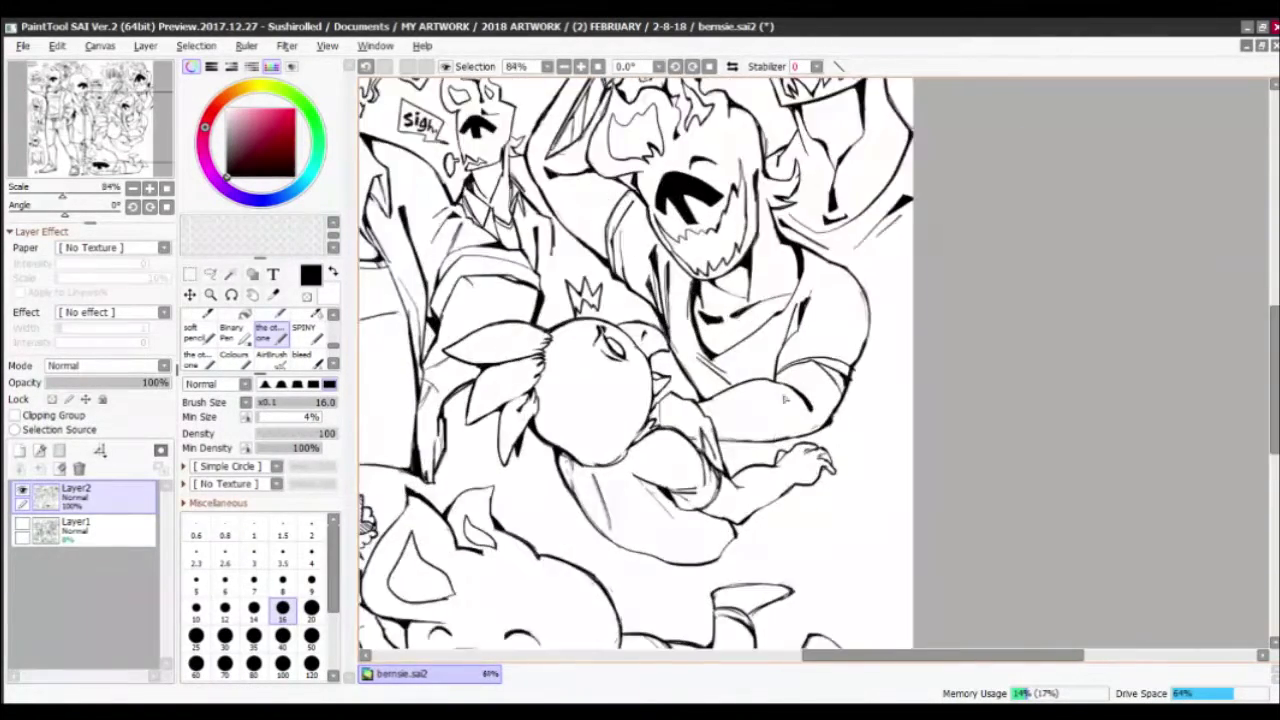
pyautogui.scroll(-4, 676, 300)
pyautogui.scroll(4, 786, 242)
# Clean up the sketchy knuckles on the laughing figure's raised fist and redraw the knuckle and finger lines more boldly
pyautogui.press('-')
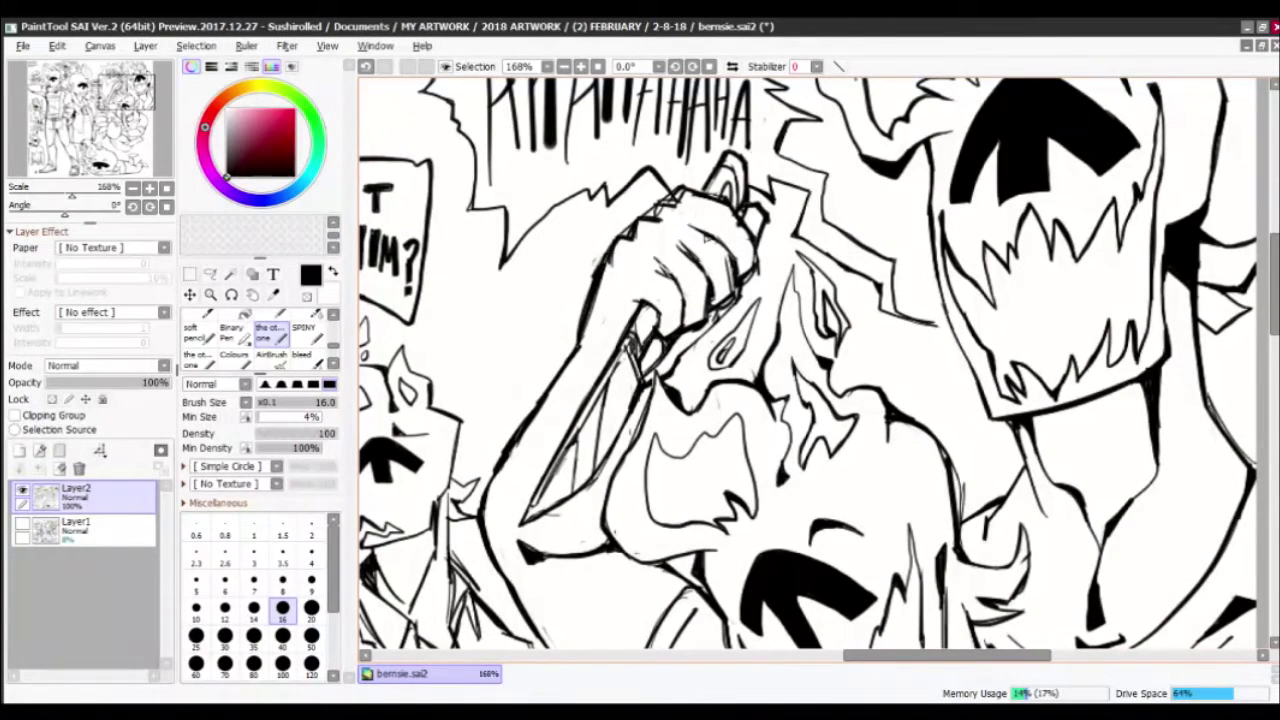
pyautogui.press('-')
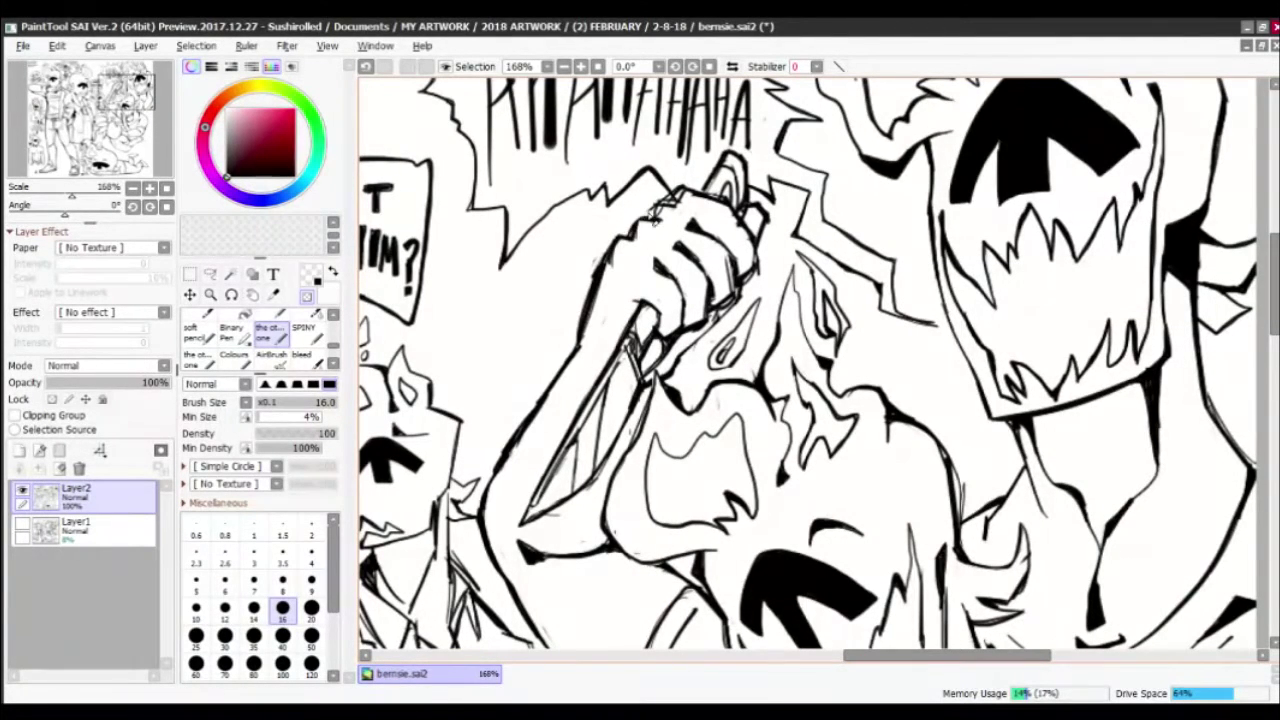
pyautogui.press('-')
pyautogui.moveTo(662, 212); pyautogui.dragTo(682, 190)
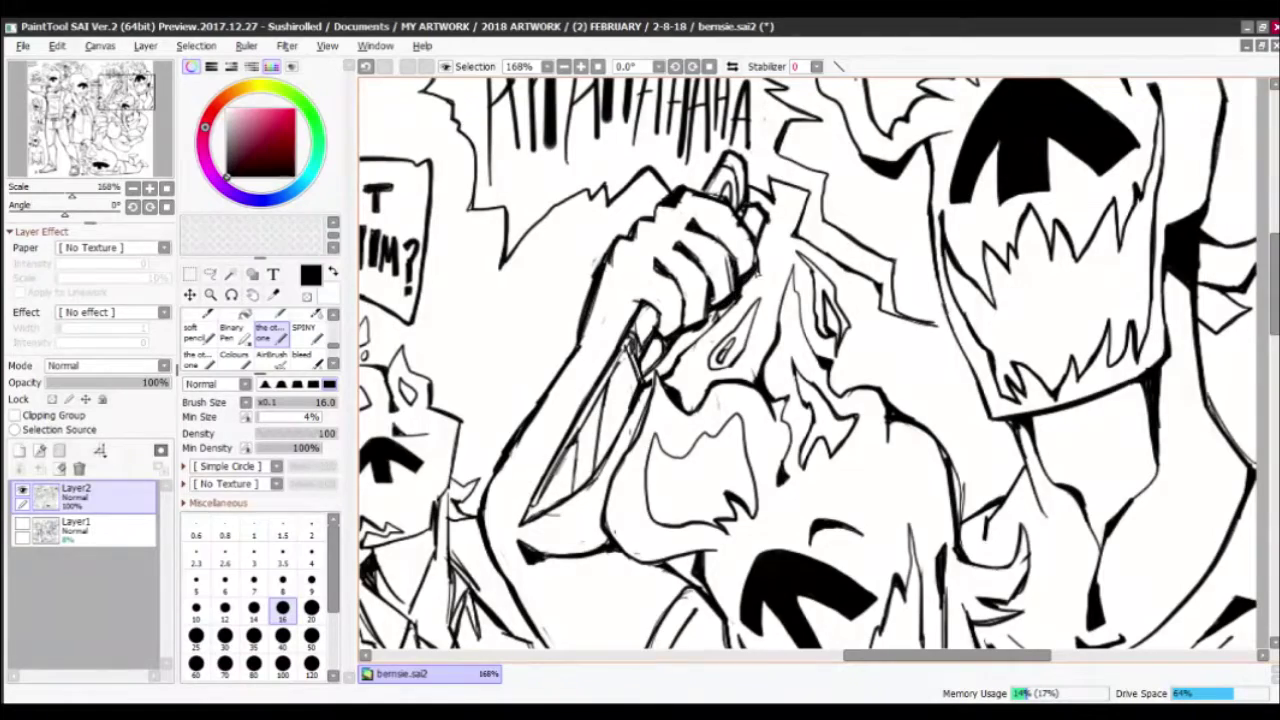
pyautogui.press('-')
pyautogui.press('-')
# Reduce the brush size to 14 and check the inks against the faint sketch by showing and hiding Layer1
pyautogui.scroll(-4, 808, 370)
pyautogui.scroll(2, 808, 370)
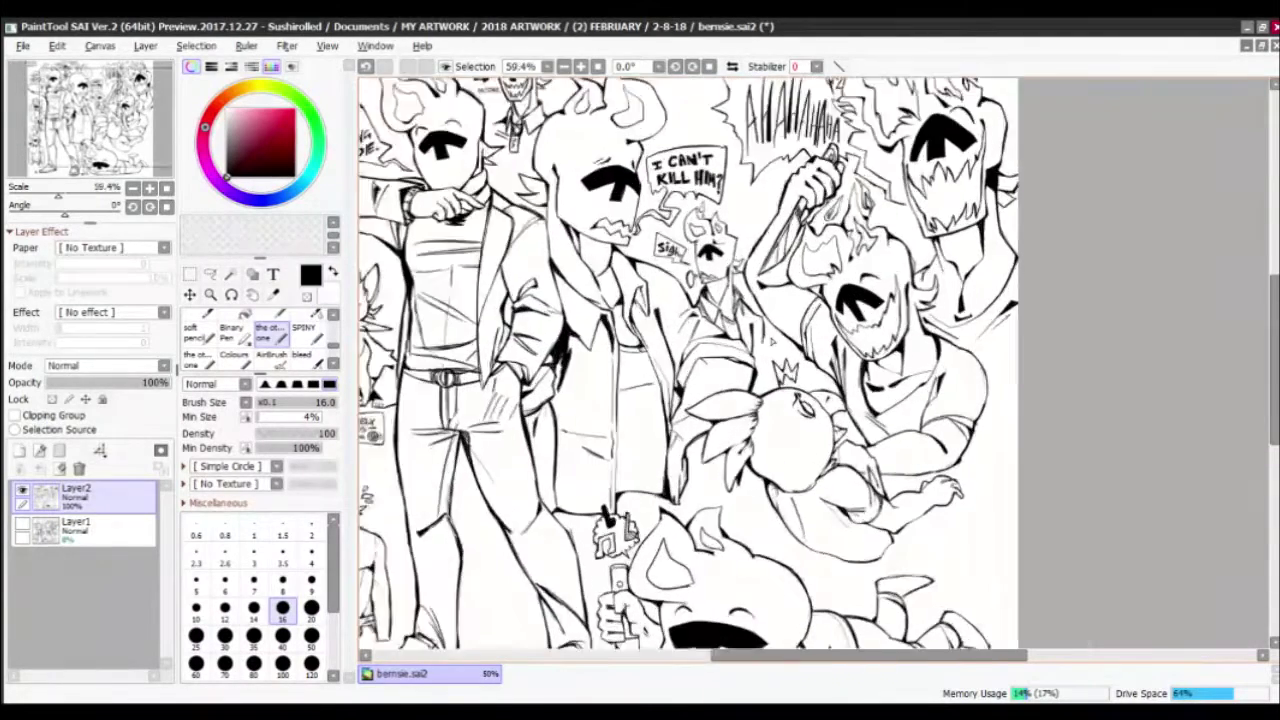
pyautogui.scroll(4, 900, 315)
pyautogui.press('[')
pyautogui.scroll(-4, 715, 333)
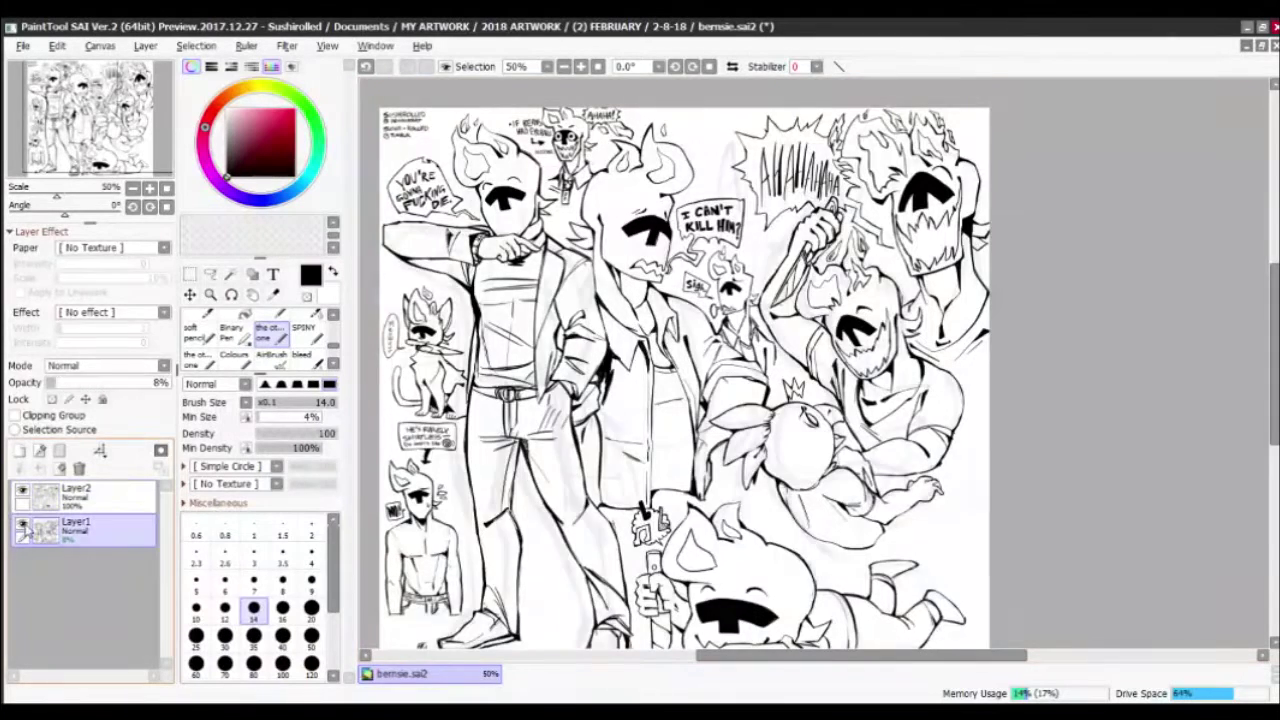
pyautogui.press('-')
pyautogui.press('-')
pyautogui.press('+')
pyautogui.press('+')
pyautogui.press('+')
pyautogui.press('-')
pyautogui.press('-')
pyautogui.press('-')
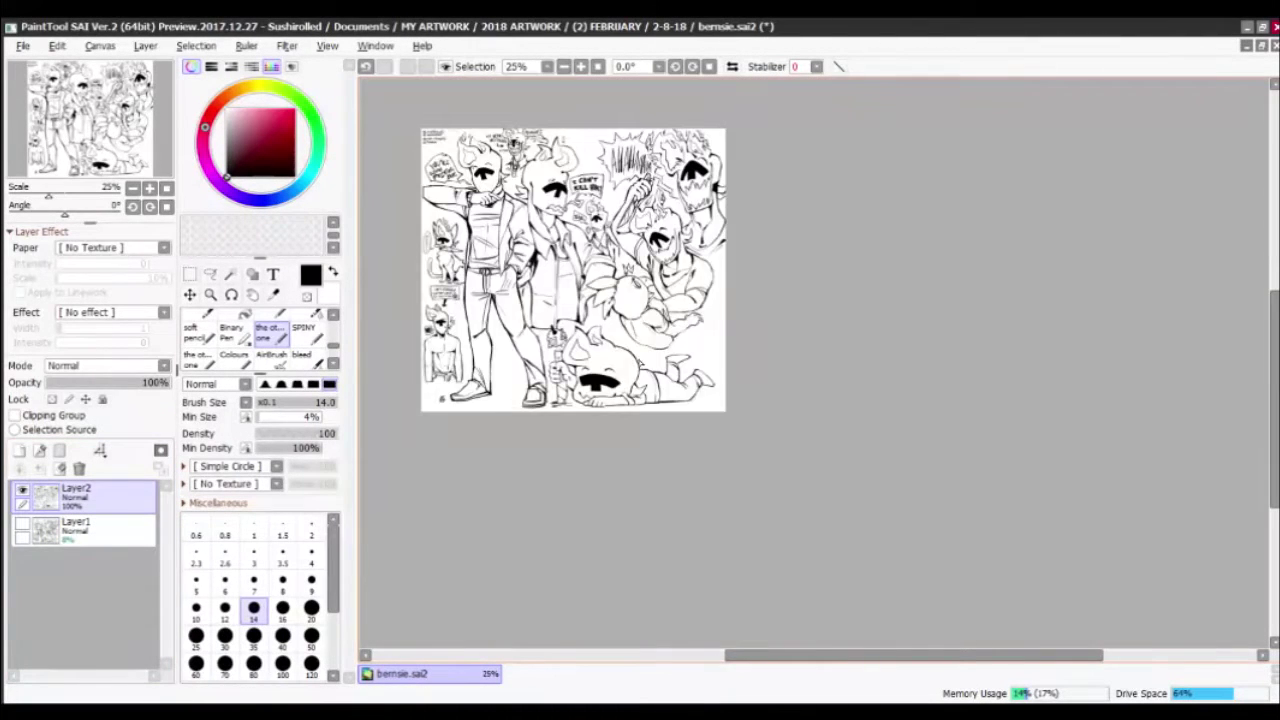
pyautogui.scroll(6, 830, 378)
pyautogui.moveTo(540, 398); pyautogui.dragTo(509, 314)
pyautogui.hotkey('ctrl', 'z')
pyautogui.moveTo(768, 406); pyautogui.dragTo(703, 427)
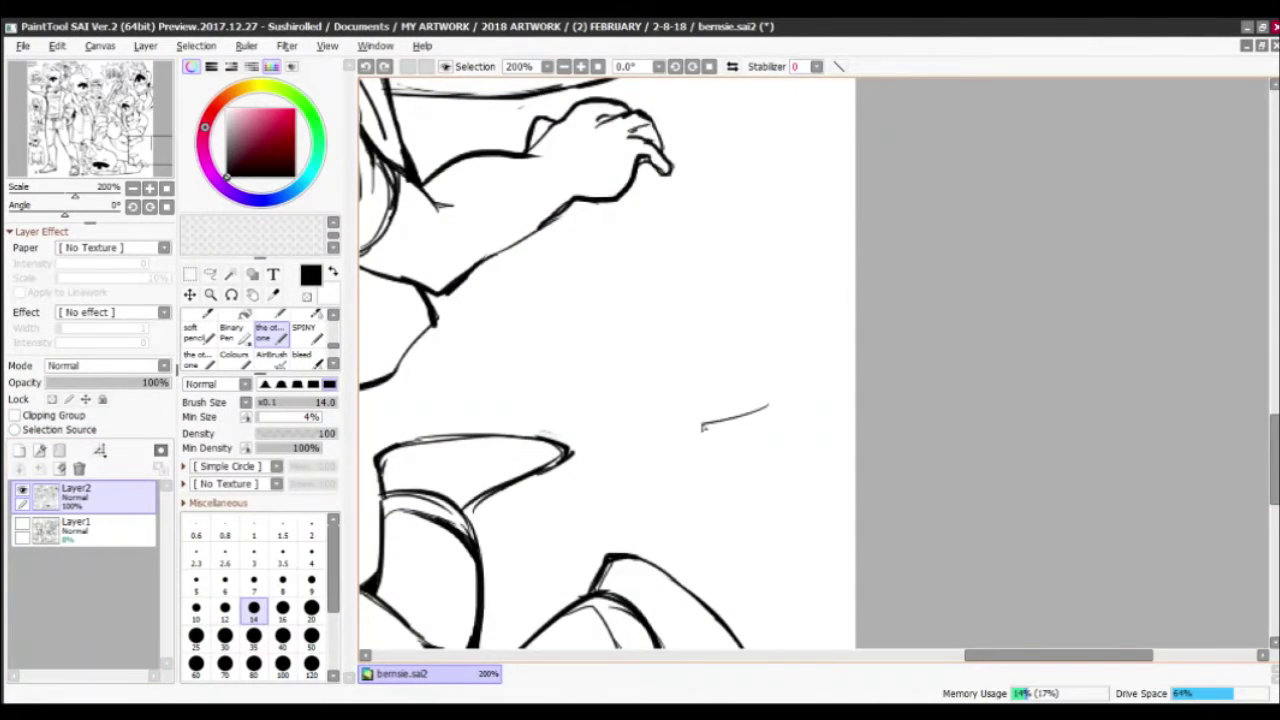
pyautogui.hotkey('ctrl', 'z')
pyautogui.scroll(-6, 650, 330)
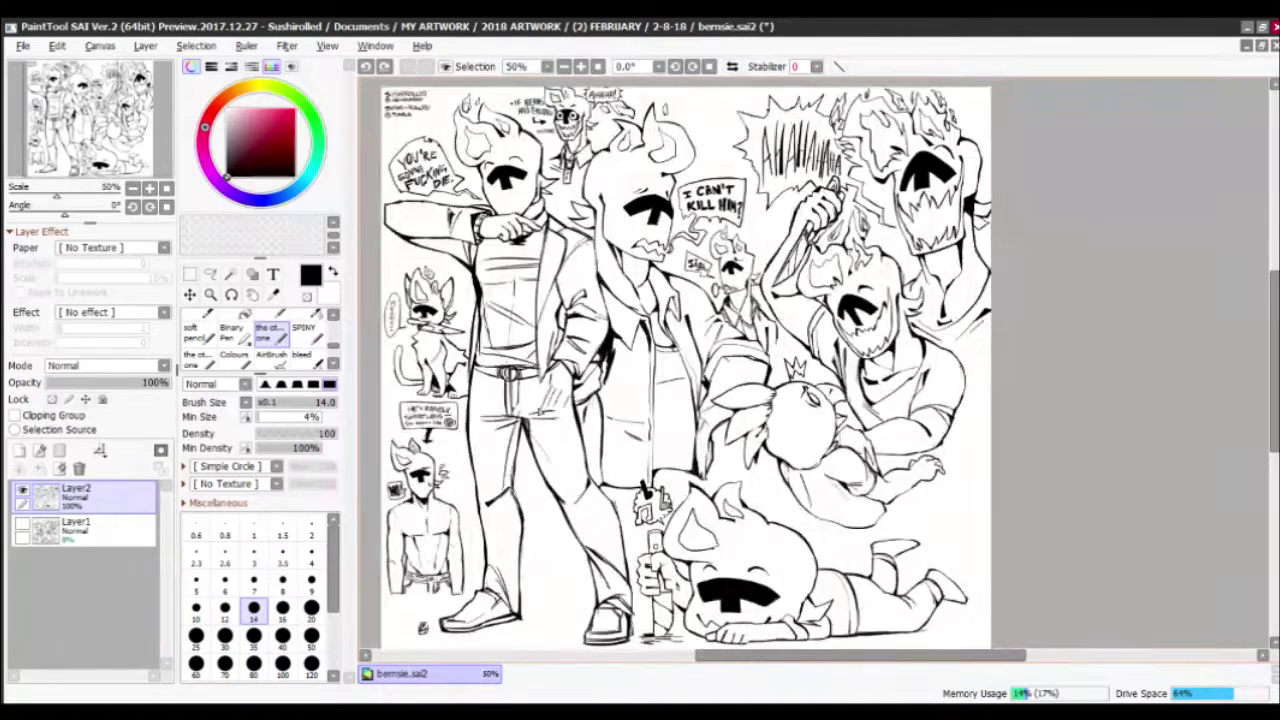
# Draw a flame shape at the tip of the sitting cat's tail and save the drawing
pyautogui.scroll(6, 537, 322)
pyautogui.moveTo(537, 322); pyautogui.dragTo(508, 350)
pyautogui.press('x')
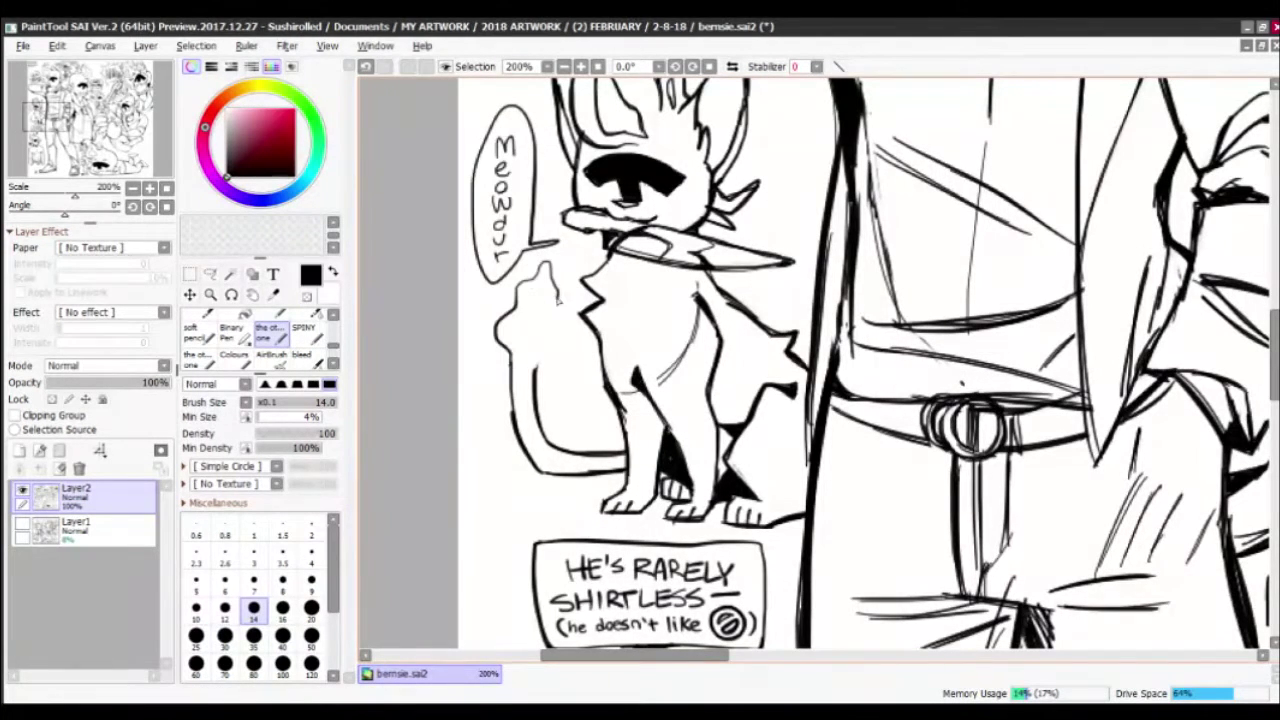
pyautogui.scroll(-6, 810, 365)
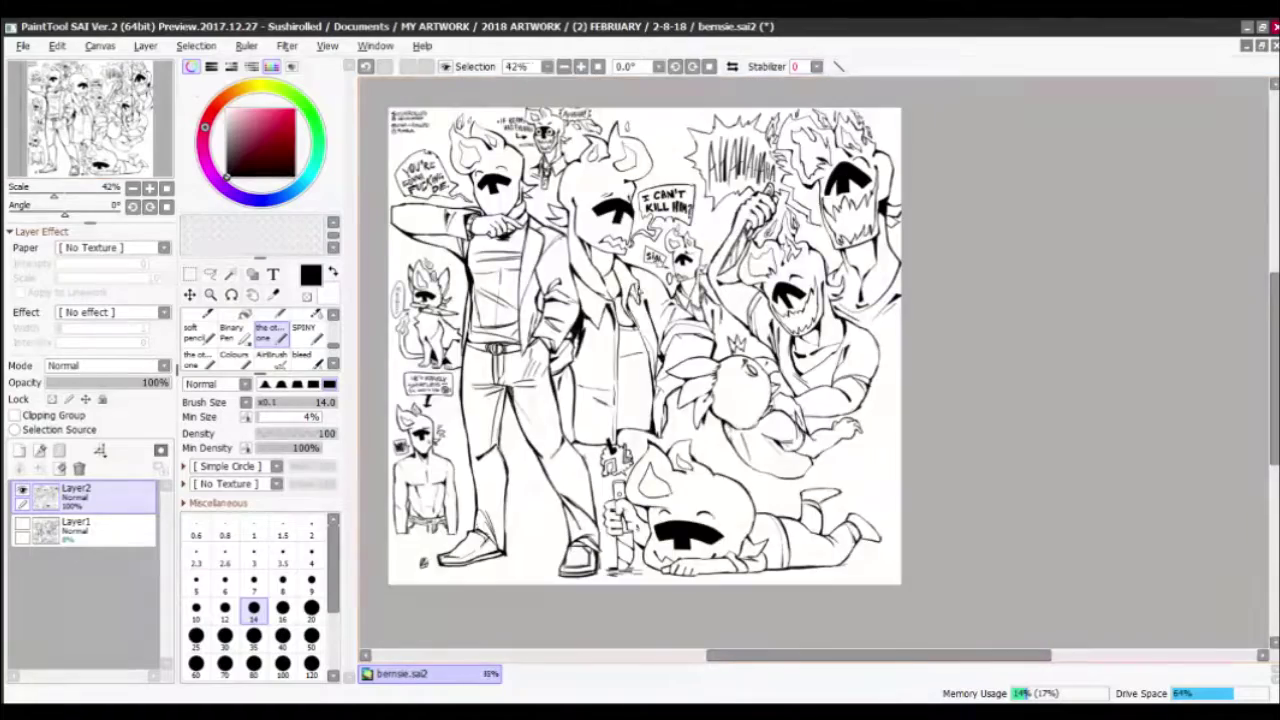
pyautogui.hotkey('ctrl', 's')
# Draw a wide jagged-toothed grin below the black eye of the standing figure whose hand is raised to its chin
pyautogui.scroll(7, 594, 203)
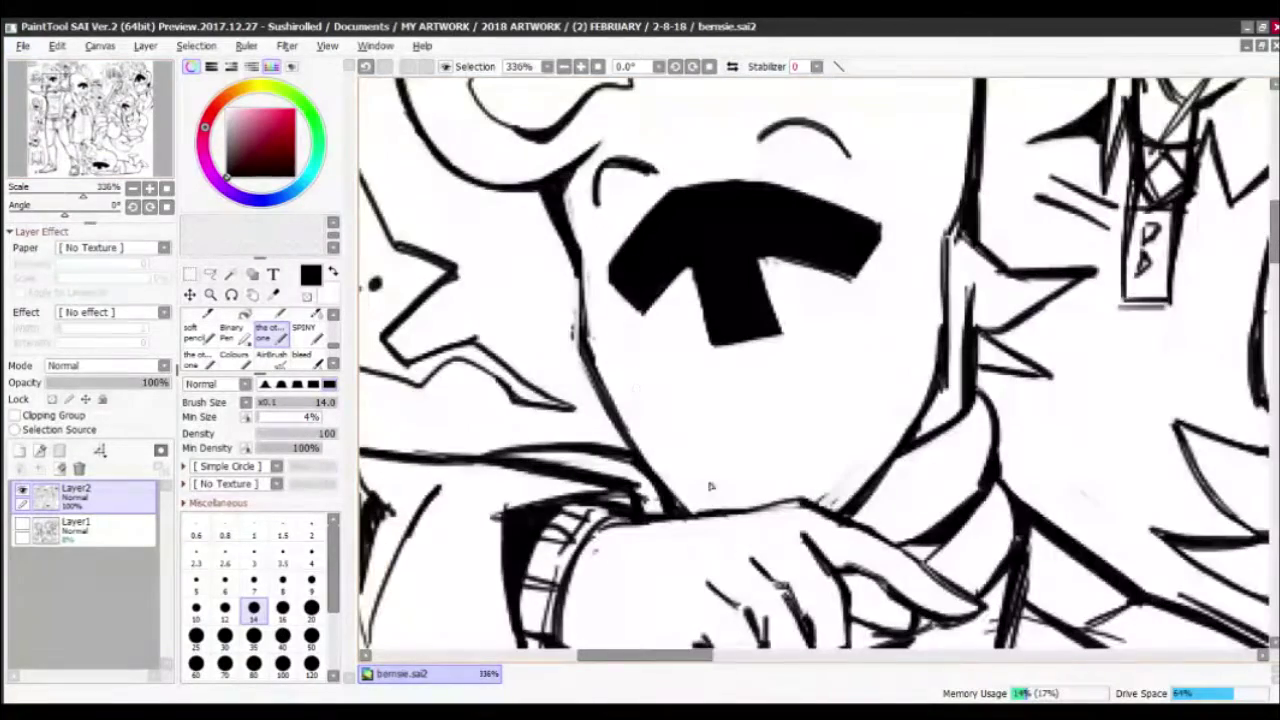
pyautogui.moveTo(632, 370); pyautogui.dragTo(828, 348)
pyautogui.moveTo(850, 440); pyautogui.dragTo(920, 210)
pyautogui.moveTo(860, 395); pyautogui.dragTo(682, 452)
pyautogui.scroll(-7, 680, 440)
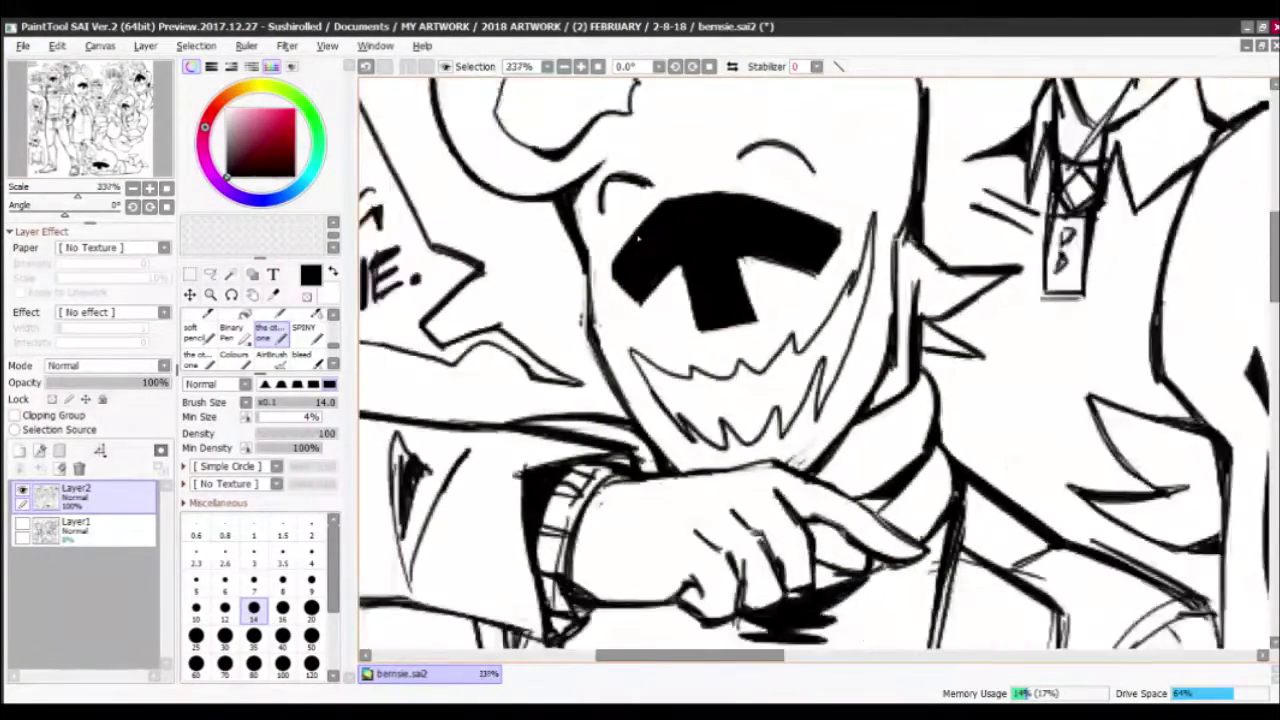
pyautogui.scroll(8, 508, 352)
pyautogui.moveTo(514, 340)
pyautogui.mouseDown()
pyautogui.moveTo(576, 386)
pyautogui.moveTo(756, 400)
pyautogui.mouseUp()
pyautogui.moveTo(732, 510); pyautogui.dragTo(636, 500)
pyautogui.scroll(-8, 651, 348)
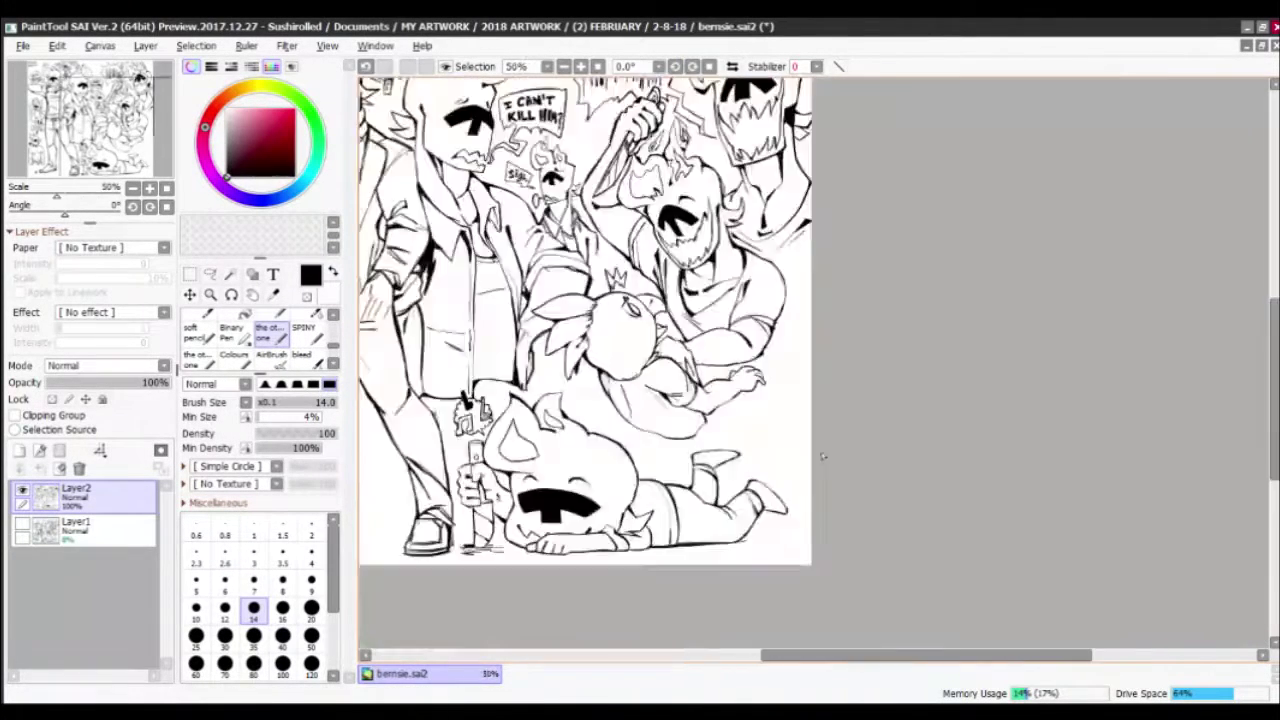
# Ink the outline of a small angular head with a flat jaw in the blank area above the lying figure's feet
pyautogui.scroll(6, 651, 348)
pyautogui.moveTo(643, 320)
pyautogui.mouseDown()
pyautogui.moveTo(680, 498)
pyautogui.moveTo(770, 238)
pyautogui.moveTo(866, 402)
pyautogui.mouseUp()
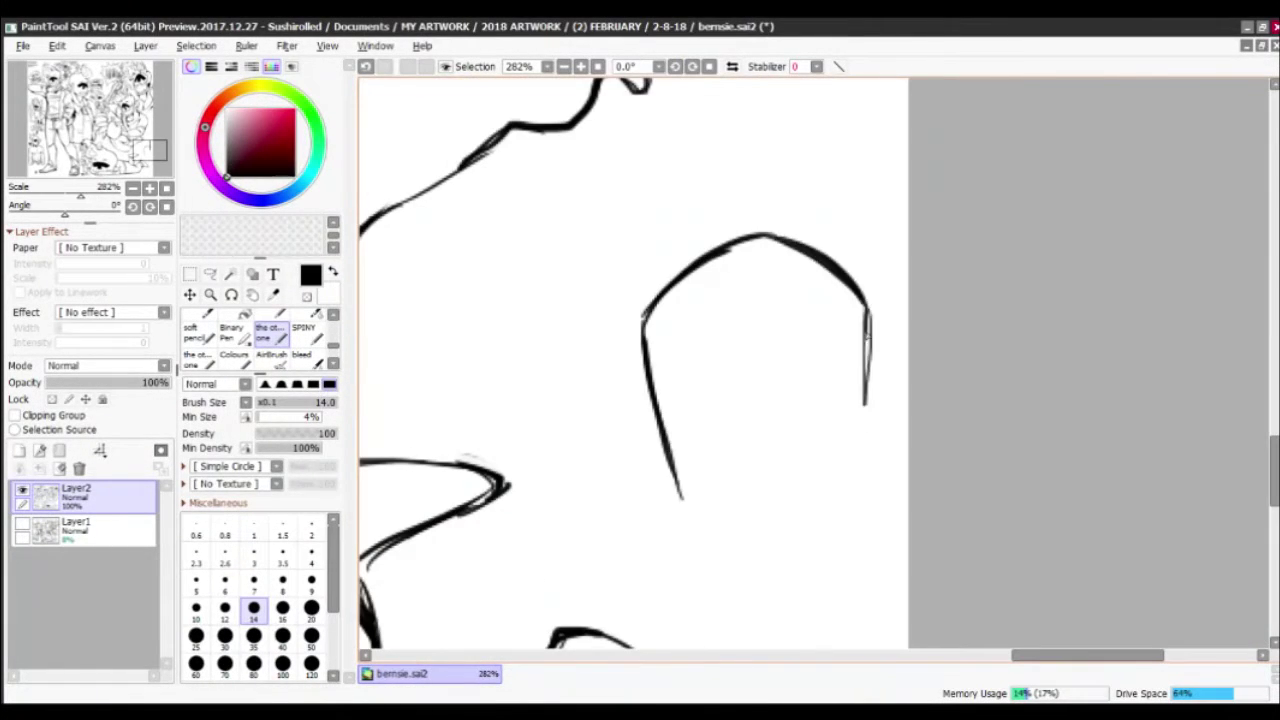
pyautogui.moveTo(868, 330)
pyautogui.mouseDown()
pyautogui.moveTo(852, 450)
pyautogui.moveTo(729, 553)
pyautogui.moveTo(680, 552)
pyautogui.moveTo(660, 430)
pyautogui.mouseUp()
pyautogui.hotkey('ctrl', 'z')
pyautogui.moveTo(674, 491)
pyautogui.mouseDown()
pyautogui.moveTo(700, 555)
pyautogui.moveTo(652, 428)
pyautogui.mouseUp()
pyautogui.hotkey('ctrl', 'z')
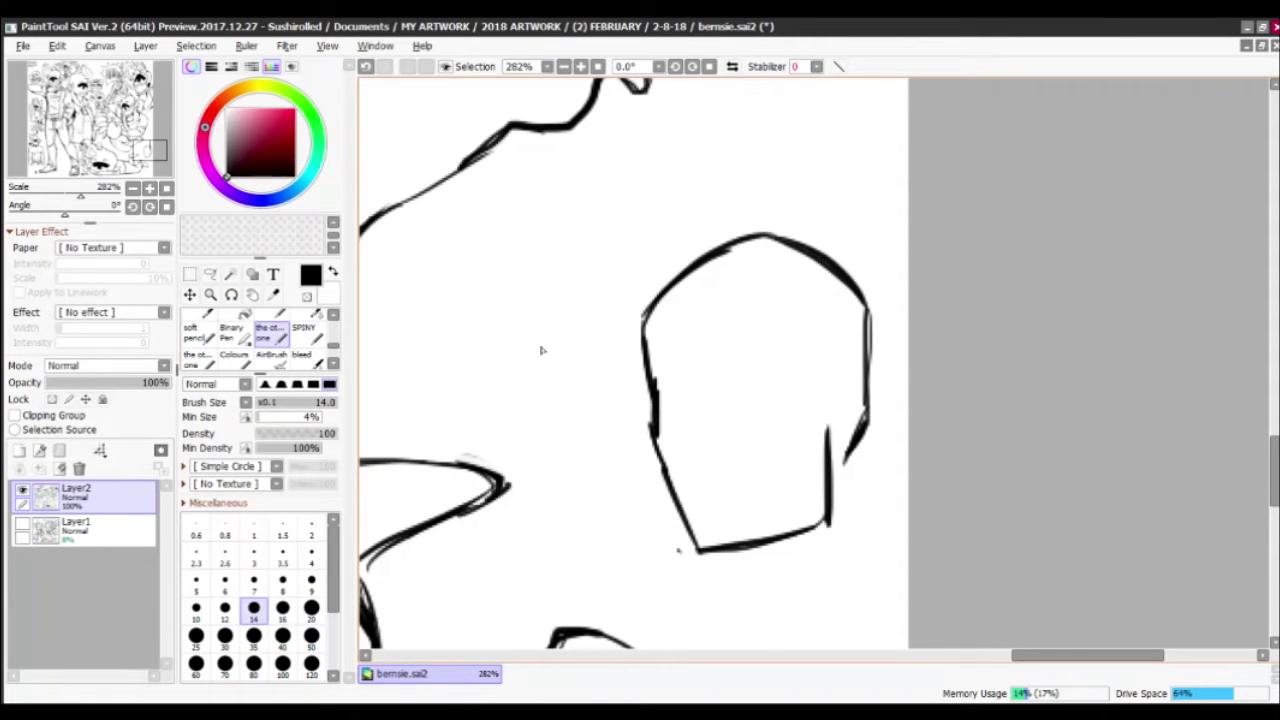
# Outline the small angular head's three-pronged eye marking and fill it solid black
pyautogui.scroll(-1, 540, 349)
pyautogui.scroll(1, 546, 397)
pyautogui.moveTo(601, 383); pyautogui.dragTo(704, 396)
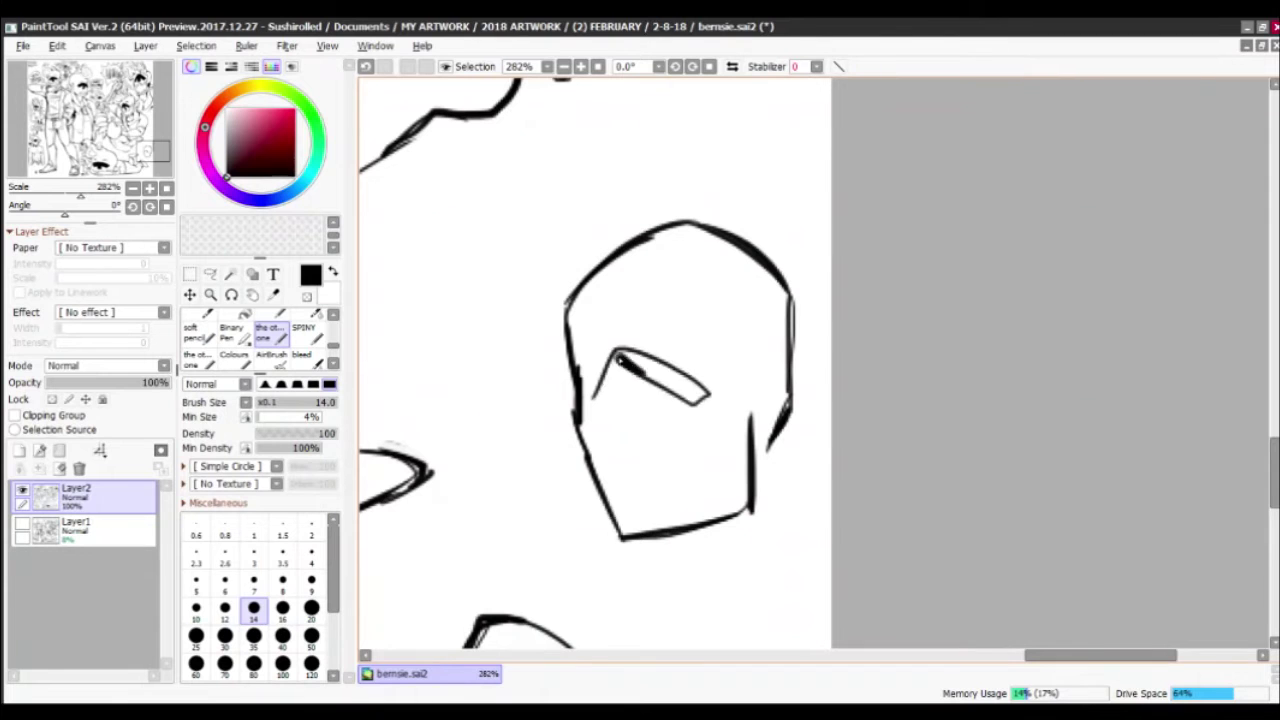
pyautogui.moveTo(615, 356); pyautogui.dragTo(705, 395)
pyautogui.moveTo(592, 406)
pyautogui.mouseDown()
pyautogui.moveTo(619, 372)
pyautogui.moveTo(652, 428)
pyautogui.mouseUp()
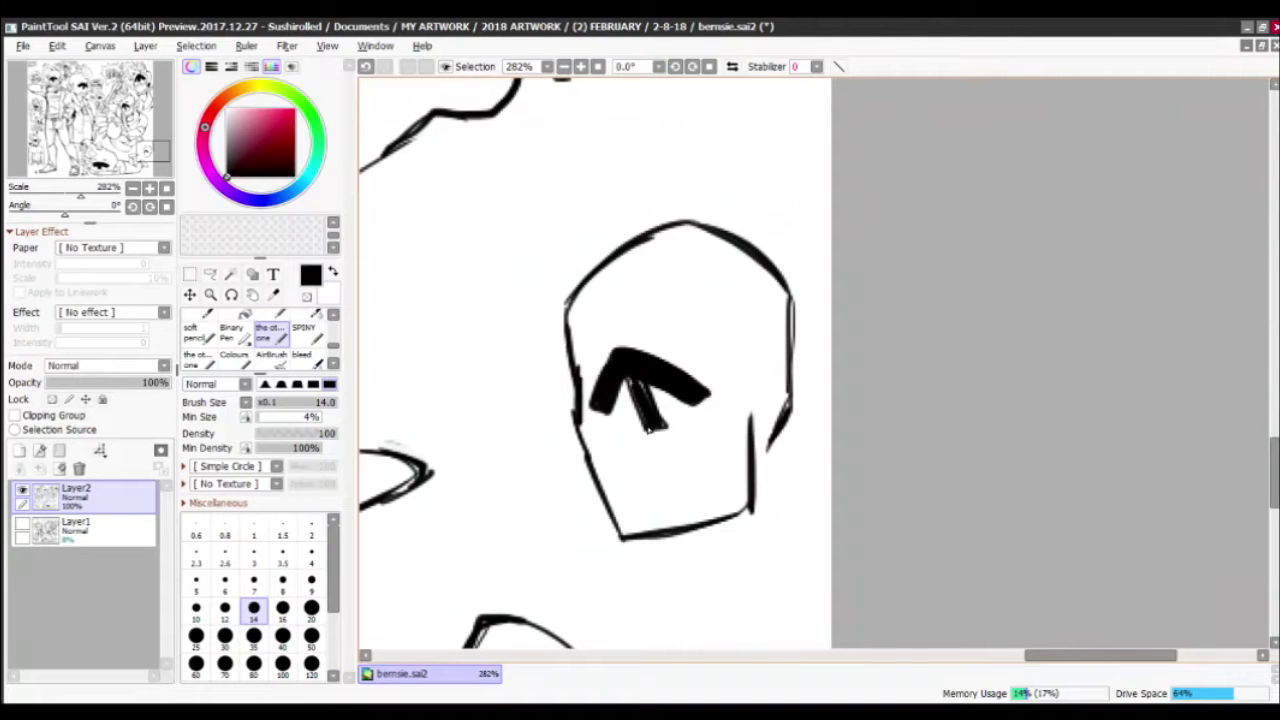
pyautogui.moveTo(636, 382); pyautogui.dragTo(655, 430)
# Draw a large pointed flame with an inner shape on top of the small angular head
pyautogui.moveTo(544, 316)
pyautogui.mouseDown()
pyautogui.moveTo(669, 354)
pyautogui.moveTo(625, 240)
pyautogui.moveTo(742, 300)
pyautogui.mouseUp()
pyautogui.press('e')
pyautogui.moveTo(690, 345); pyautogui.dragTo(740, 292)
pyautogui.press('e')
pyautogui.moveTo(590, 265)
pyautogui.mouseDown()
pyautogui.moveTo(716, 326)
pyautogui.moveTo(656, 290)
pyautogui.mouseUp()
pyautogui.scroll(-5, 657, 290)
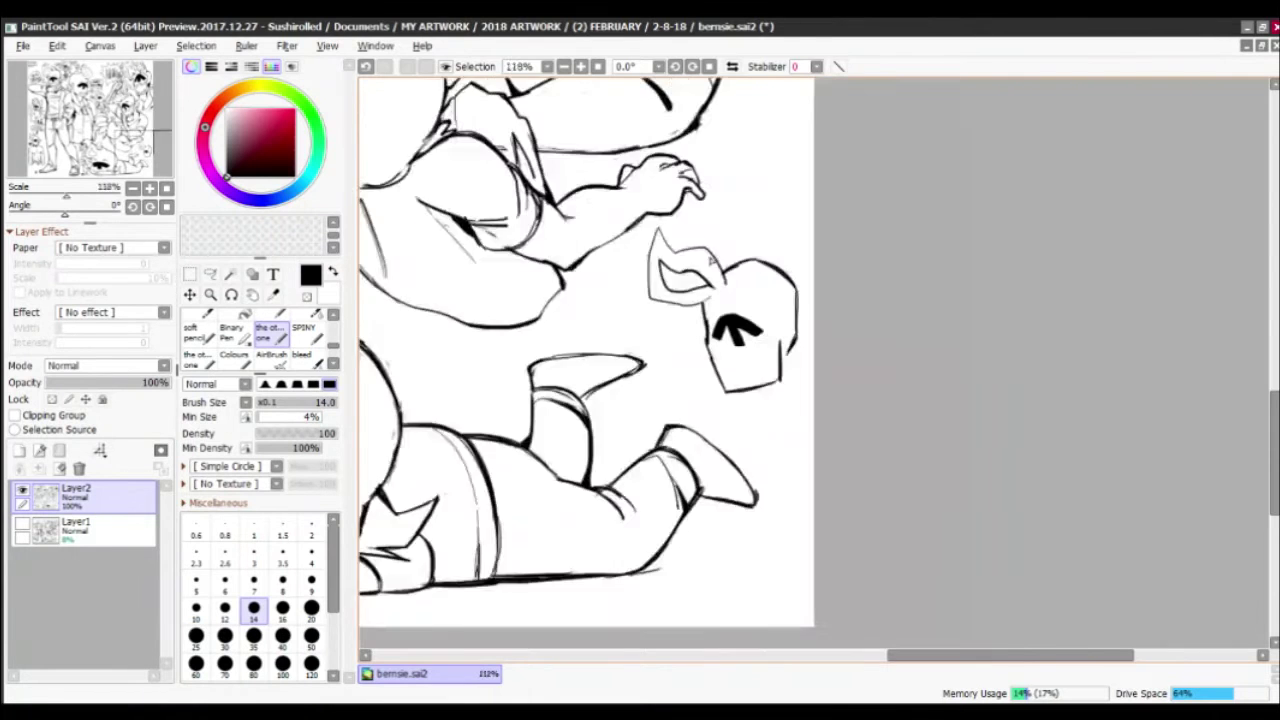
pyautogui.scroll(4, 657, 290)
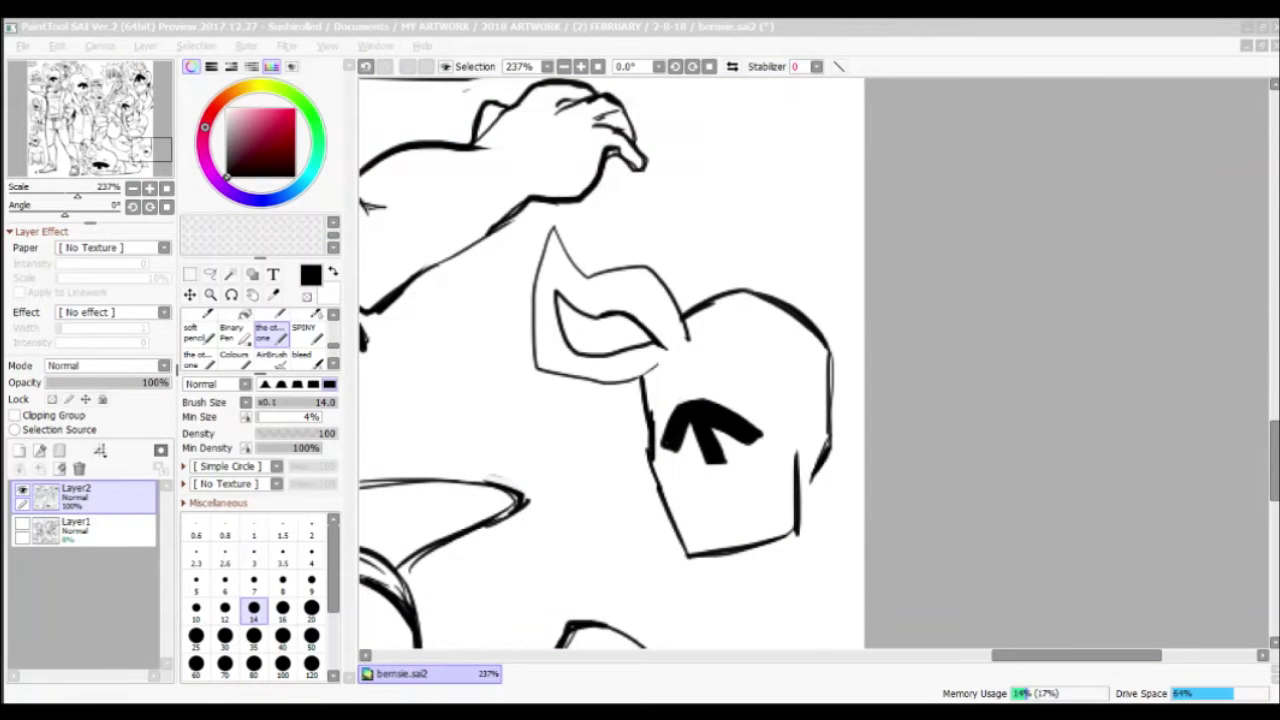
# Add a second, smaller flame to the angular head and ink the line behind its jaw and the back of its neck
pyautogui.moveTo(738, 461); pyautogui.dragTo(771, 421)
pyautogui.press('e')
pyautogui.moveTo(728, 279)
pyautogui.mouseDown()
pyautogui.moveTo(752, 260)
pyautogui.moveTo(682, 186)
pyautogui.moveTo(760, 252)
pyautogui.moveTo(708, 260)
pyautogui.moveTo(707, 190)
pyautogui.mouseUp()
pyautogui.press('e')
pyautogui.press('e')
pyautogui.press('e')
pyautogui.moveTo(794, 430)
pyautogui.mouseDown()
pyautogui.moveTo(810, 348)
pyautogui.moveTo(792, 414)
pyautogui.mouseUp()
pyautogui.moveTo(745, 470); pyautogui.dragTo(790, 410)
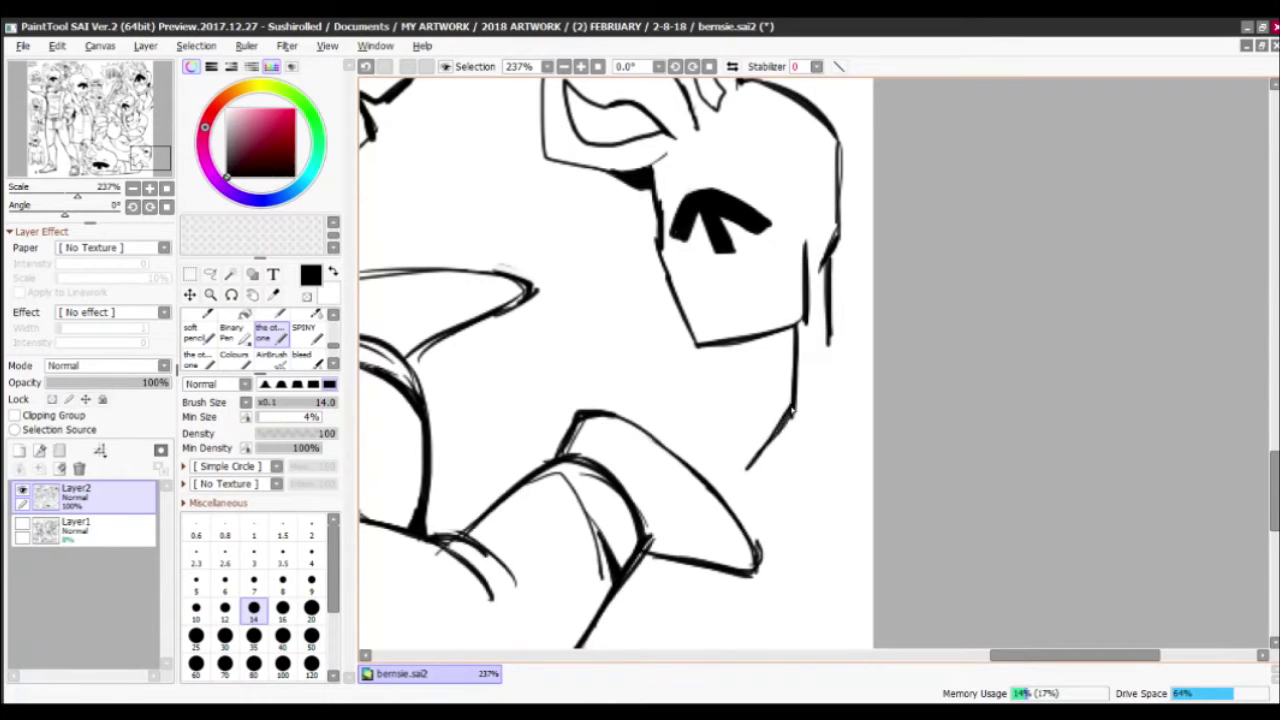
# Ink the front of the angular head's neck, shade beneath its chin and add a brow above the eye
pyautogui.moveTo(721, 348); pyautogui.dragTo(770, 448)
pyautogui.hotkey('ctrl', 'z')
pyautogui.moveTo(723, 348); pyautogui.dragTo(768, 442)
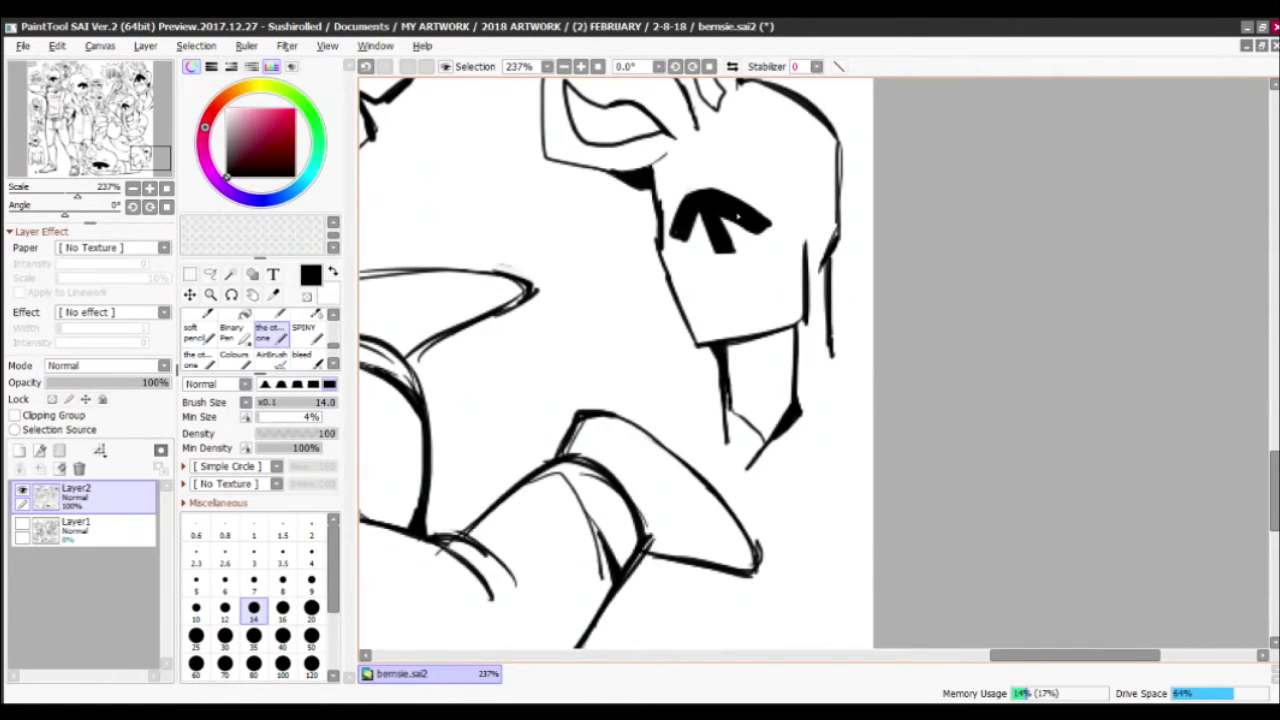
pyautogui.moveTo(679, 178); pyautogui.dragTo(789, 318)
pyautogui.moveTo(760, 360)
pyautogui.mouseDown()
pyautogui.moveTo(667, 378)
pyautogui.moveTo(797, 336)
pyautogui.moveTo(726, 220)
pyautogui.mouseUp()
pyautogui.hotkey('ctrl', 'z')
pyautogui.moveTo(715, 368); pyautogui.dragTo(766, 388)
pyautogui.scroll(-5, 693, 320)
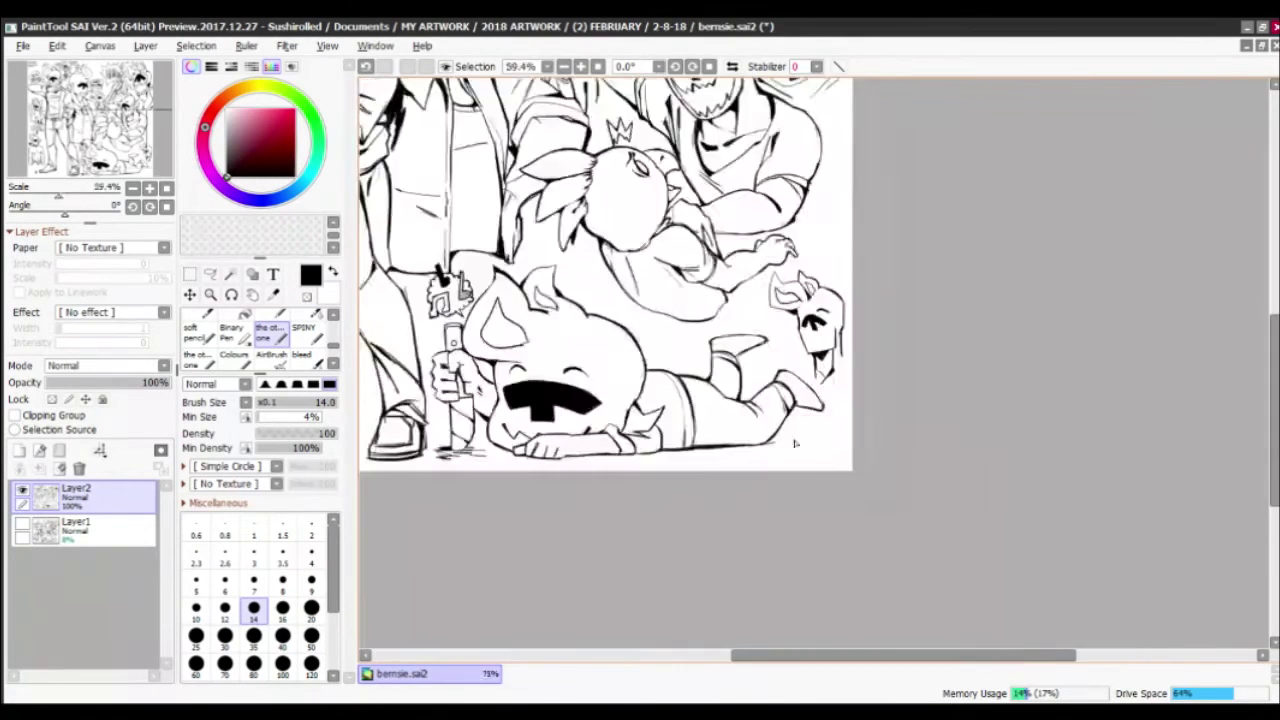
# Erase the back contour of the laughing figure's head and redraw it as one bold line from crown to shoulder
pyautogui.scroll(7, 870, 447)
pyautogui.press('e')
pyautogui.moveTo(870, 447)
pyautogui.mouseDown()
pyautogui.moveTo(757, 343)
pyautogui.moveTo(722, 530)
pyautogui.moveTo(697, 481)
pyautogui.moveTo(655, 200)
pyautogui.moveTo(722, 246)
pyautogui.mouseUp()
pyautogui.press('n')
pyautogui.press('x')
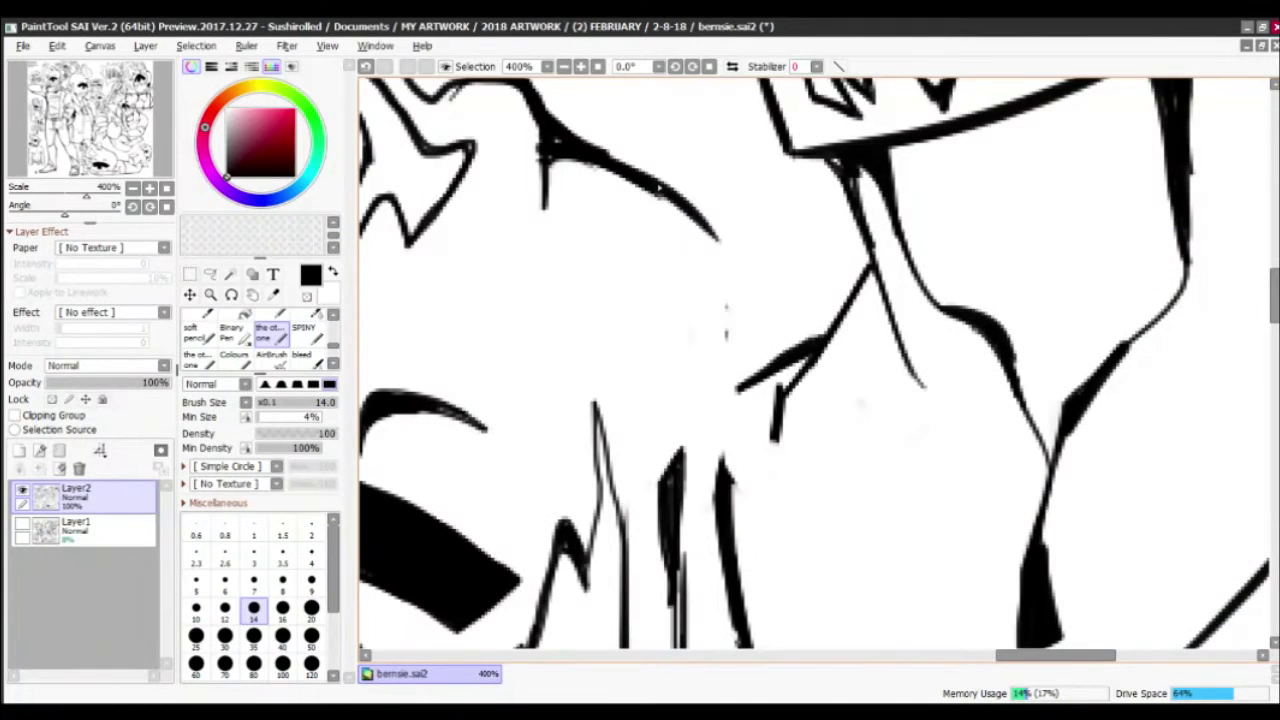
pyautogui.moveTo(610, 152)
pyautogui.mouseDown()
pyautogui.moveTo(740, 550)
pyautogui.moveTo(715, 435)
pyautogui.mouseUp()
pyautogui.press('x')
pyautogui.press('x')
pyautogui.moveTo(718, 300); pyautogui.dragTo(735, 500)
pyautogui.scroll(-4, 708, 320)
pyautogui.scroll(3, 708, 320)
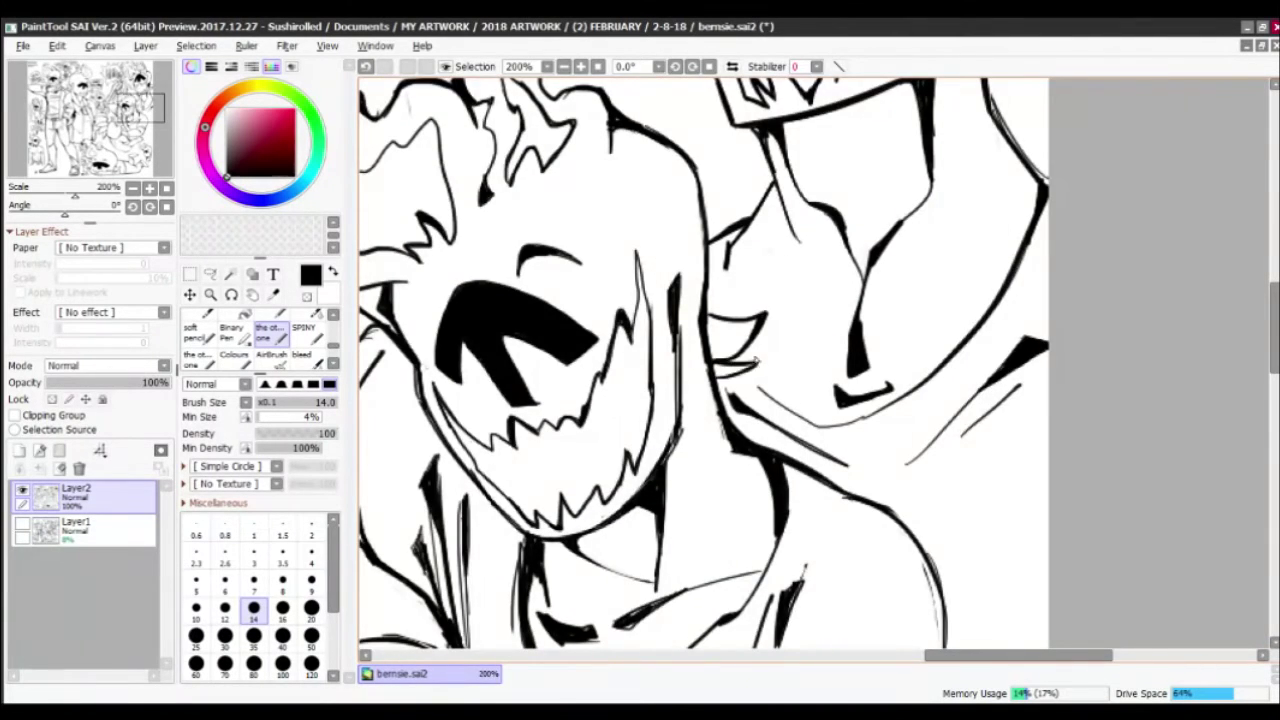
# Refine the side of the laughing figure's head and clean up the vertical jaw line beside its grin
pyautogui.scroll(-3, 708, 360)
pyautogui.scroll(5, 708, 360)
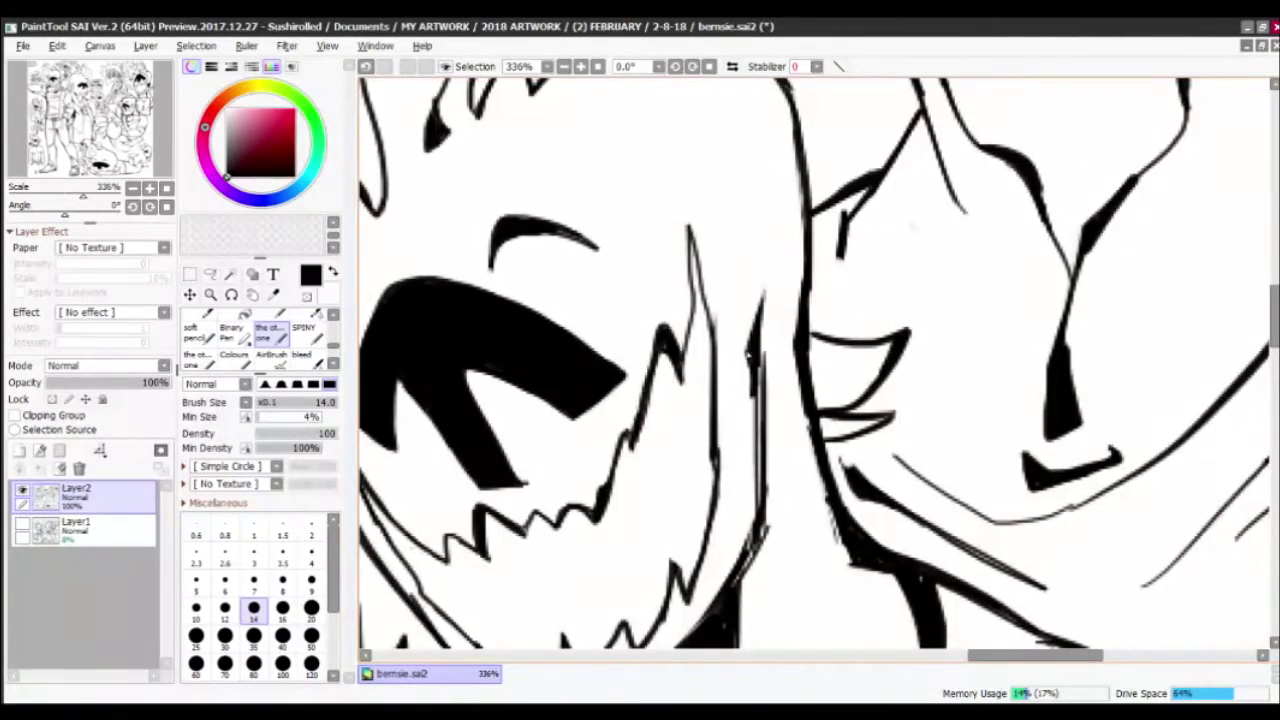
pyautogui.moveTo(788, 246); pyautogui.dragTo(746, 356)
pyautogui.moveTo(804, 170); pyautogui.dragTo(790, 354)
pyautogui.press('x')
pyautogui.moveTo(806, 238)
pyautogui.mouseDown()
pyautogui.moveTo(816, 338)
pyautogui.moveTo(800, 336)
pyautogui.moveTo(756, 404)
pyautogui.mouseUp()
pyautogui.press('x')
pyautogui.press('x')
pyautogui.moveTo(756, 338); pyautogui.dragTo(746, 376)
pyautogui.press('x')
pyautogui.moveTo(768, 358); pyautogui.dragTo(746, 510)
pyautogui.scroll(-4, 708, 360)
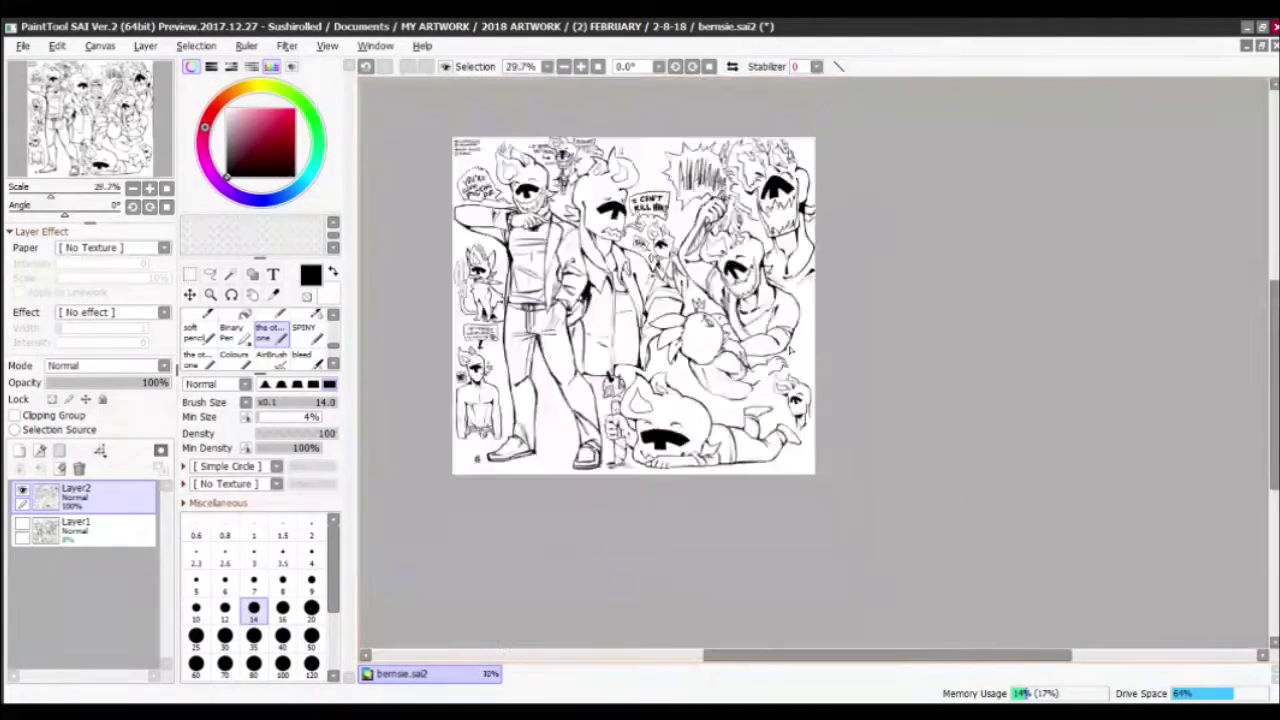
# Erase the entire small angular head above the lying figure's feet
pyautogui.scroll(1, 708, 360)
pyautogui.scroll(3, 960, 540)
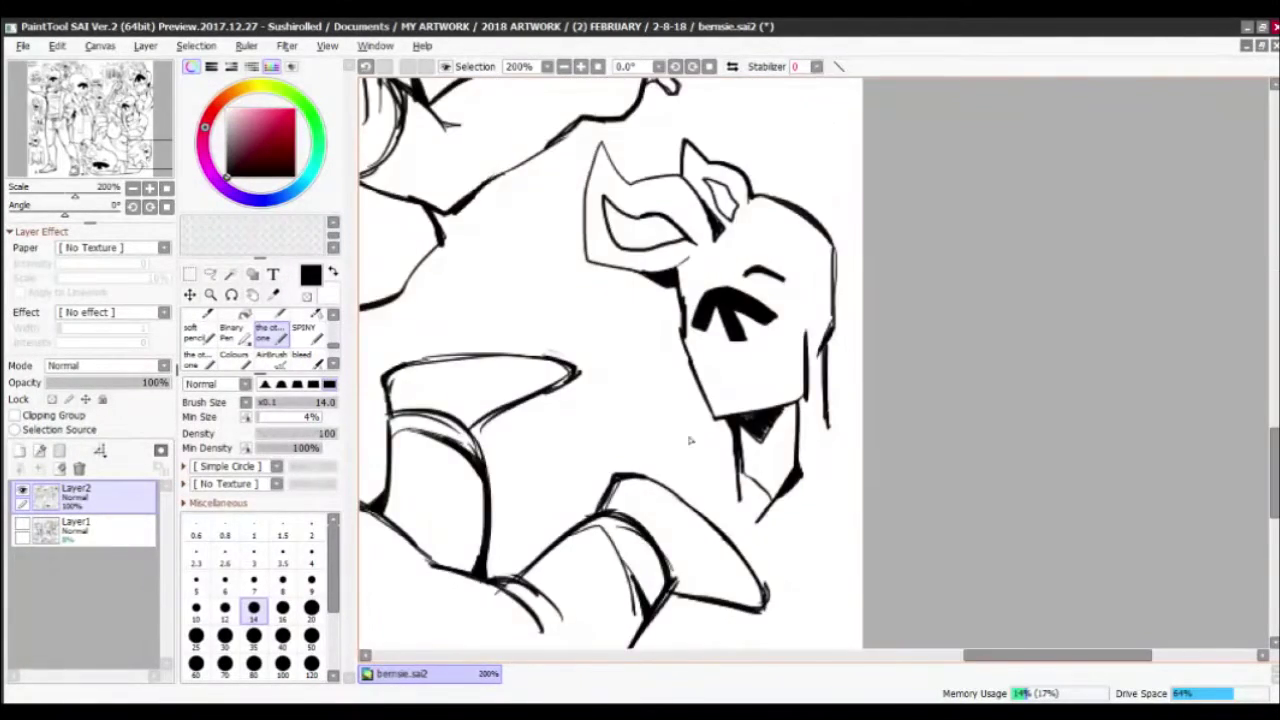
pyautogui.press('e')
pyautogui.moveTo(610, 180); pyautogui.dragTo(720, 320)
pyautogui.moveTo(760, 180); pyautogui.dragTo(780, 480)
pyautogui.press('n')
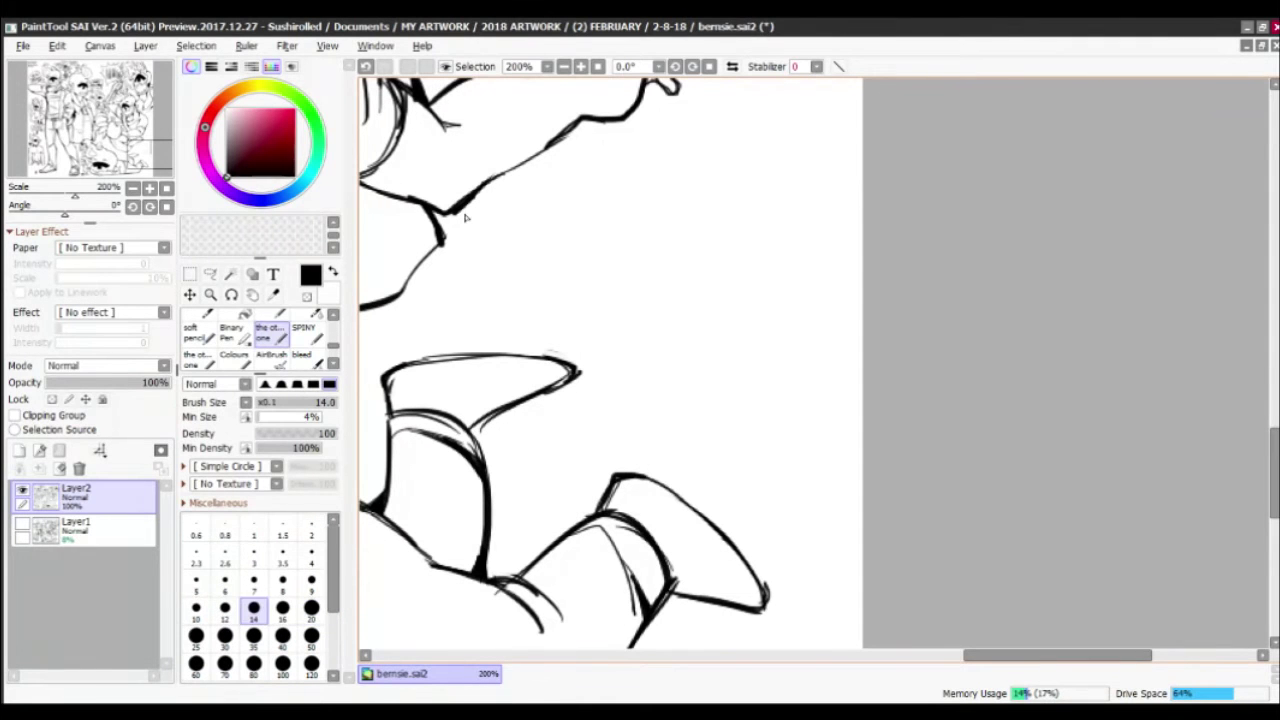
# Draw a small rounded head with two flames, a solid black eye marking and pointed tufts above the lying figure's feet
pyautogui.moveTo(710, 287); pyautogui.dragTo(631, 355)
pyautogui.moveTo(596, 306)
pyautogui.mouseDown()
pyautogui.moveTo(588, 224)
pyautogui.moveTo(636, 209)
pyautogui.moveTo(707, 130)
pyautogui.moveTo(698, 242)
pyautogui.moveTo(720, 258)
pyautogui.moveTo(714, 294)
pyautogui.mouseUp()
pyautogui.press('e')
pyautogui.press('e')
pyautogui.moveTo(700, 290)
pyautogui.mouseDown()
pyautogui.moveTo(719, 235)
pyautogui.moveTo(692, 232)
pyautogui.moveTo(700, 290)
pyautogui.mouseUp()
pyautogui.press('e')
pyautogui.press('e')
pyautogui.moveTo(689, 385)
pyautogui.mouseDown()
pyautogui.moveTo(785, 372)
pyautogui.moveTo(740, 345)
pyautogui.moveTo(780, 375)
pyautogui.moveTo(740, 410)
pyautogui.moveTo(698, 286)
pyautogui.mouseUp()
pyautogui.moveTo(610, 325); pyautogui.dragTo(650, 352)
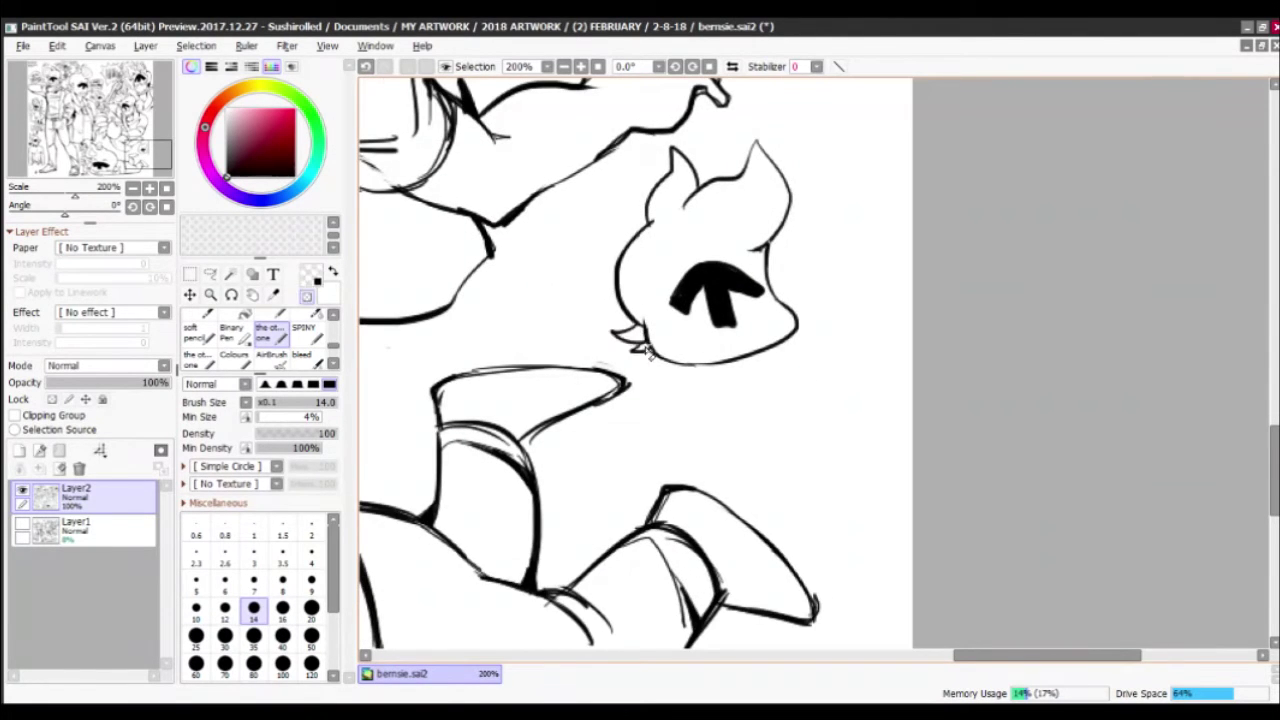
# Draw a jagged speech bubble above the small rounded head, letter it "LALA LALA! LALA" and add a wavy music note
pyautogui.moveTo(734, 391)
pyautogui.mouseDown()
pyautogui.moveTo(640, 357)
pyautogui.moveTo(654, 543)
pyautogui.mouseUp()
pyautogui.moveTo(738, 368)
pyautogui.mouseDown()
pyautogui.moveTo(716, 267)
pyautogui.moveTo(665, 187)
pyautogui.moveTo(774, 88)
pyautogui.moveTo(828, 355)
pyautogui.moveTo(722, 434)
pyautogui.mouseUp()
pyautogui.moveTo(728, 200)
pyautogui.mouseDown()
pyautogui.moveTo(758, 172)
pyautogui.moveTo(810, 196)
pyautogui.mouseUp()
pyautogui.moveTo(728, 204); pyautogui.dragTo(780, 268)
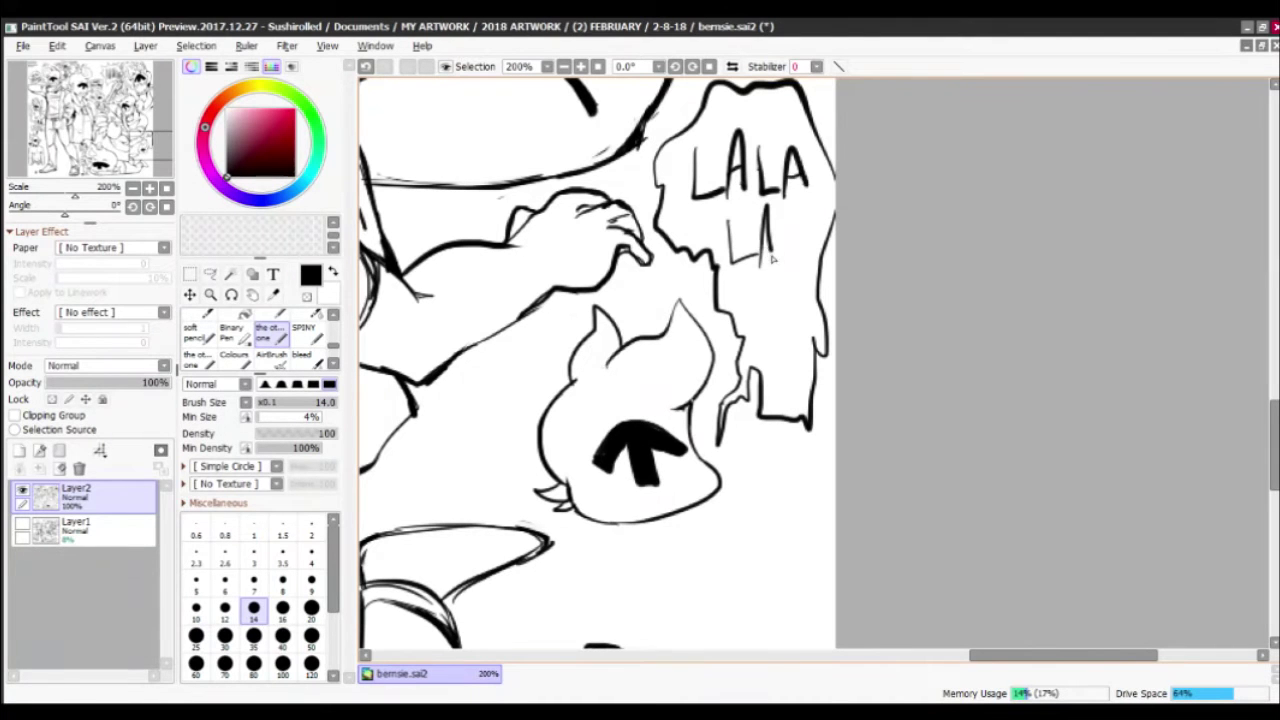
pyautogui.moveTo(786, 214); pyautogui.dragTo(808, 260)
pyautogui.moveTo(800, 198)
pyautogui.mouseDown()
pyautogui.moveTo(832, 260)
pyautogui.moveTo(830, 212)
pyautogui.mouseUp()
pyautogui.moveTo(750, 280); pyautogui.dragTo(785, 322)
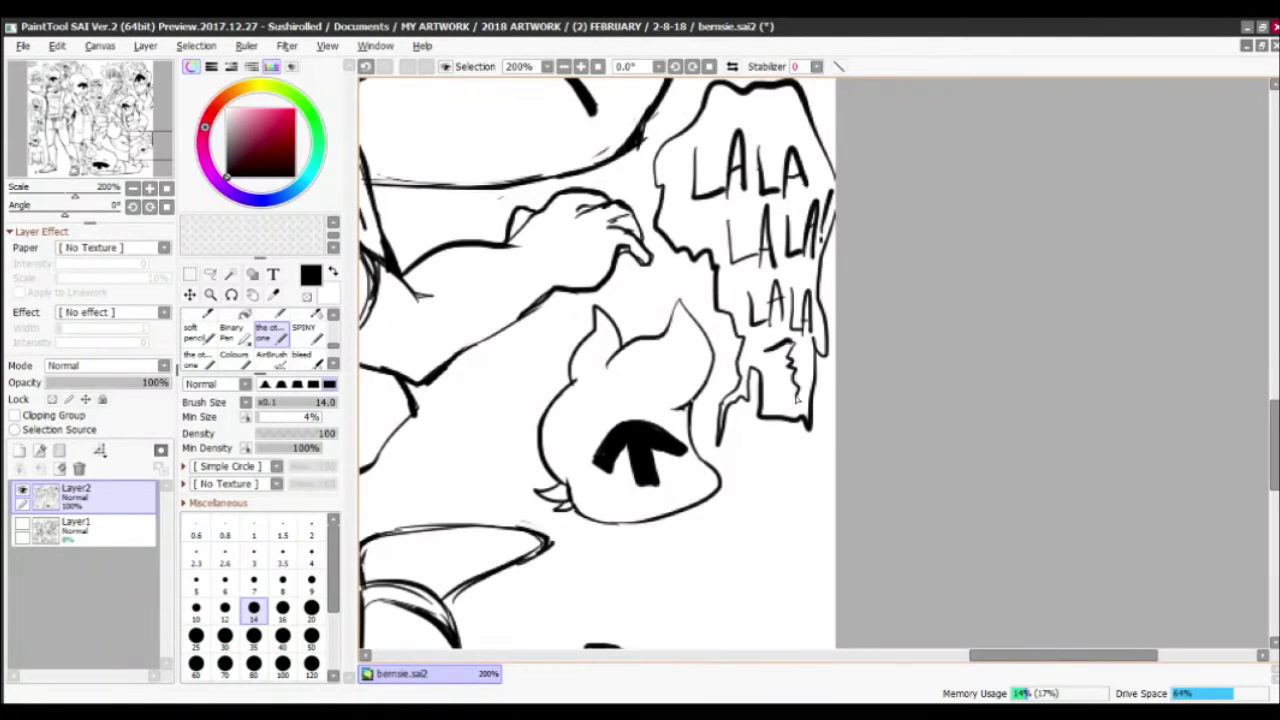
# Rework the beamed music note in the cloud bubble above the lying figure's fist with wavy stems
pyautogui.moveTo(800, 395)
pyautogui.mouseDown()
pyautogui.moveTo(770, 373)
pyautogui.moveTo(450, 500)
pyautogui.mouseUp()
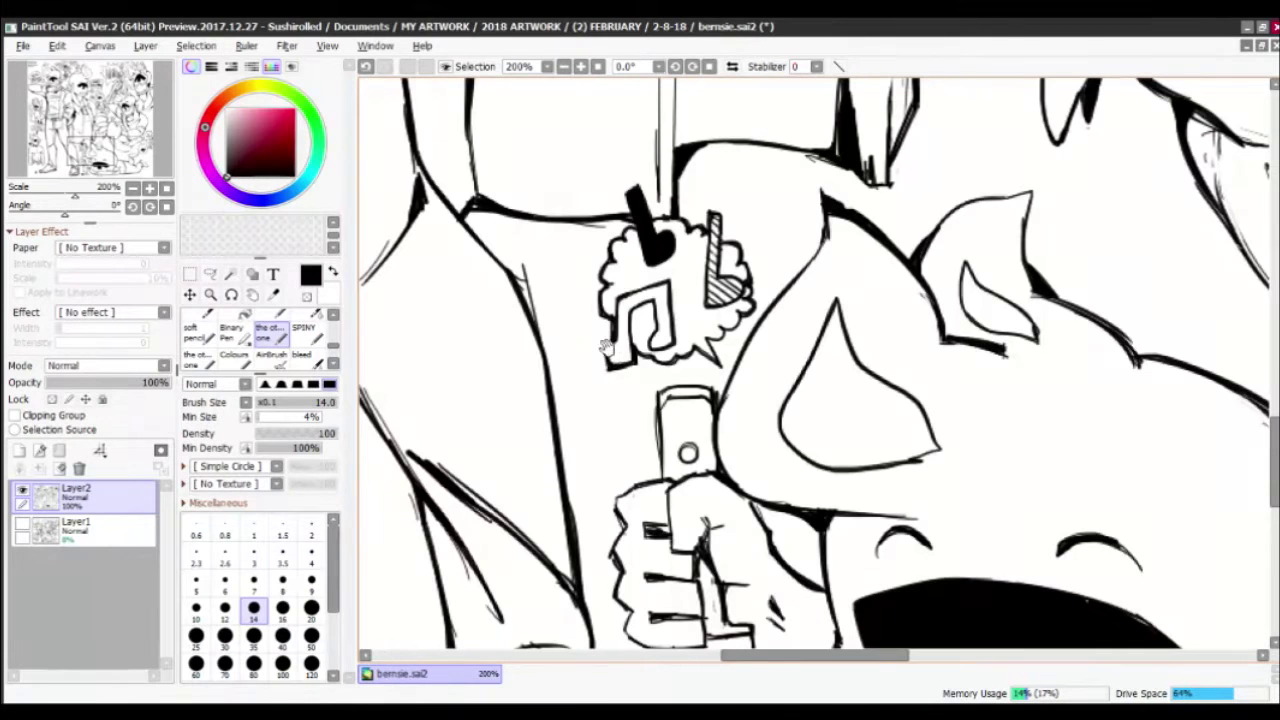
pyautogui.scroll(-2, 260, 600)
pyautogui.click(311, 607)
pyautogui.moveTo(612, 305); pyautogui.dragTo(645, 340)
pyautogui.moveTo(668, 295)
pyautogui.mouseDown()
pyautogui.moveTo(680, 325)
pyautogui.moveTo(658, 320)
pyautogui.mouseUp()
pyautogui.click(270, 332)
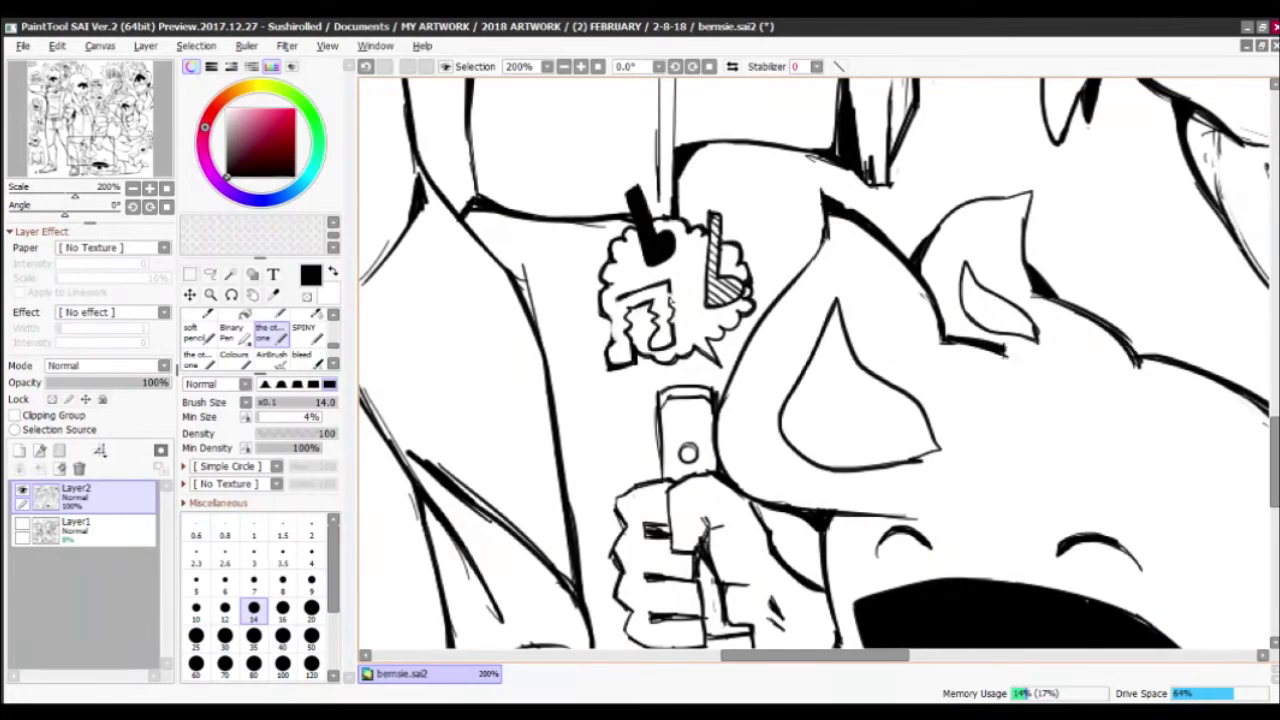
# Give the hatched note and the solid black note in the cloud bubble wavy stems
pyautogui.moveTo(713, 220); pyautogui.dragTo(697, 280)
pyautogui.moveTo(700, 330); pyautogui.dragTo(697, 280)
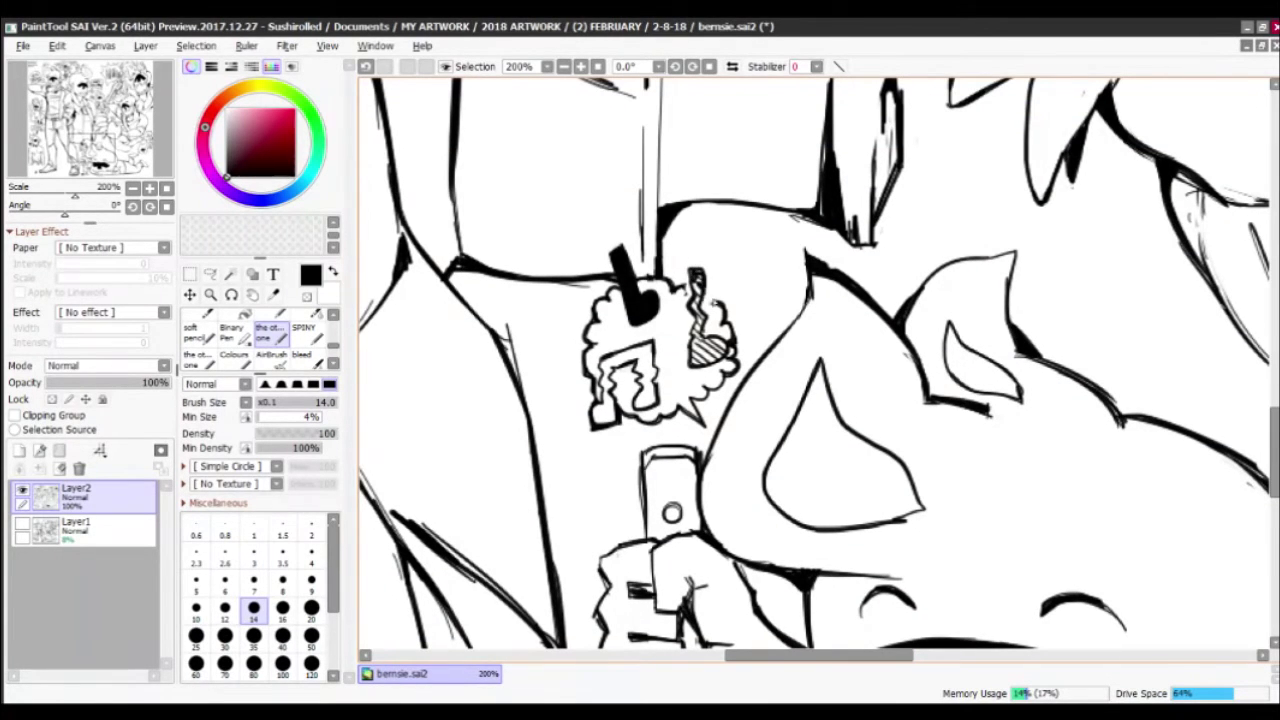
pyautogui.press('x')
pyautogui.press('x')
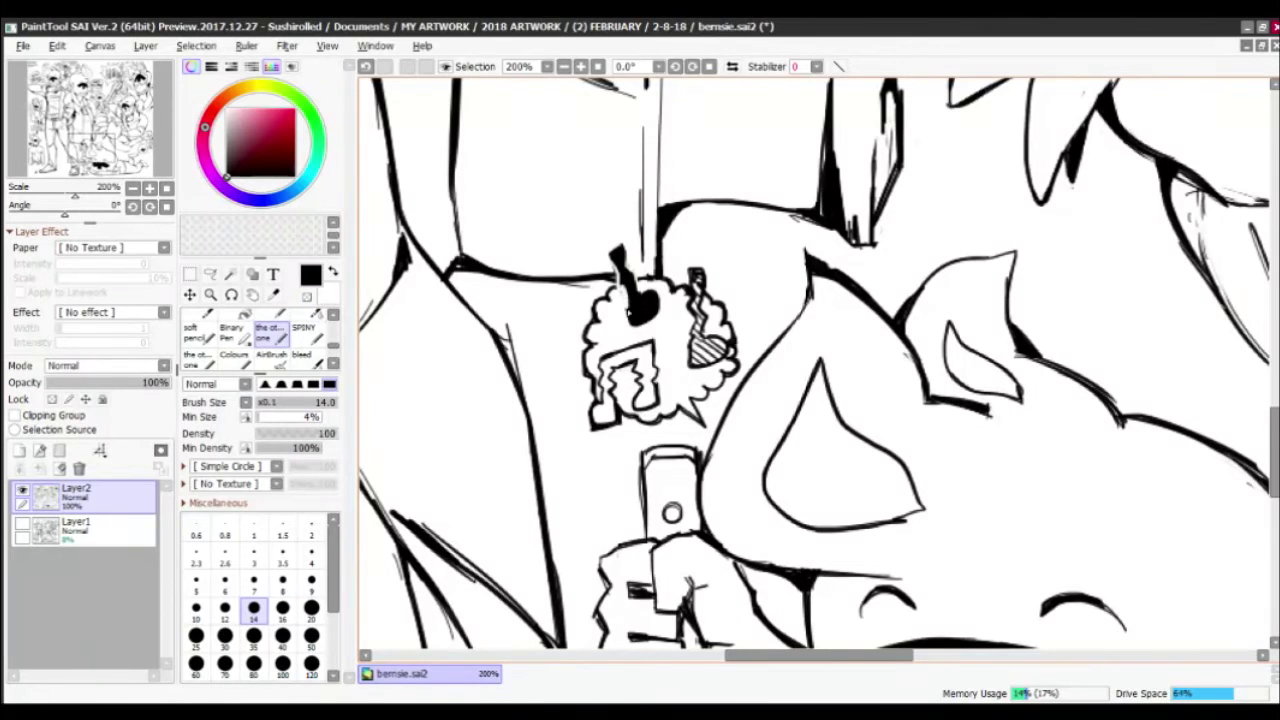
pyautogui.press('x')
pyautogui.press('x')
pyautogui.scroll(-8, 709, 219)
# Add two small arched brows above the rounded head's eye and short neck lines under its chin
pyautogui.scroll(9, 807, 408)
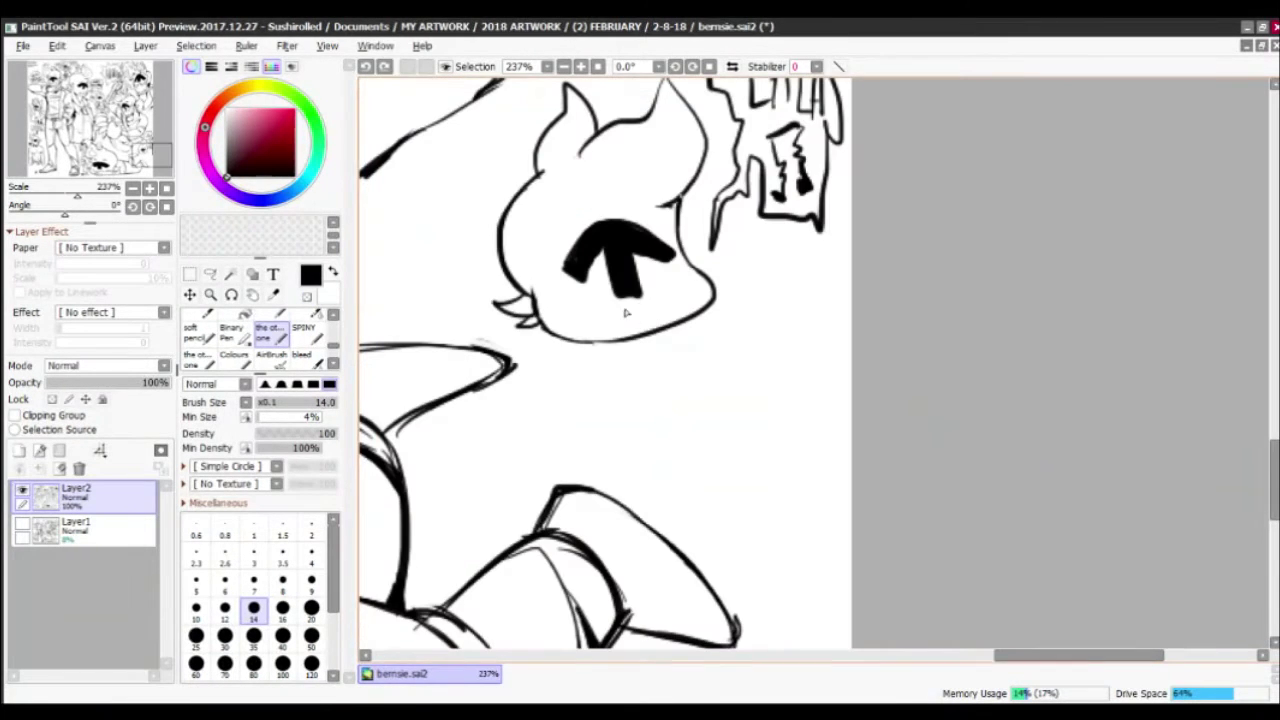
pyautogui.moveTo(547, 232); pyautogui.dragTo(574, 228)
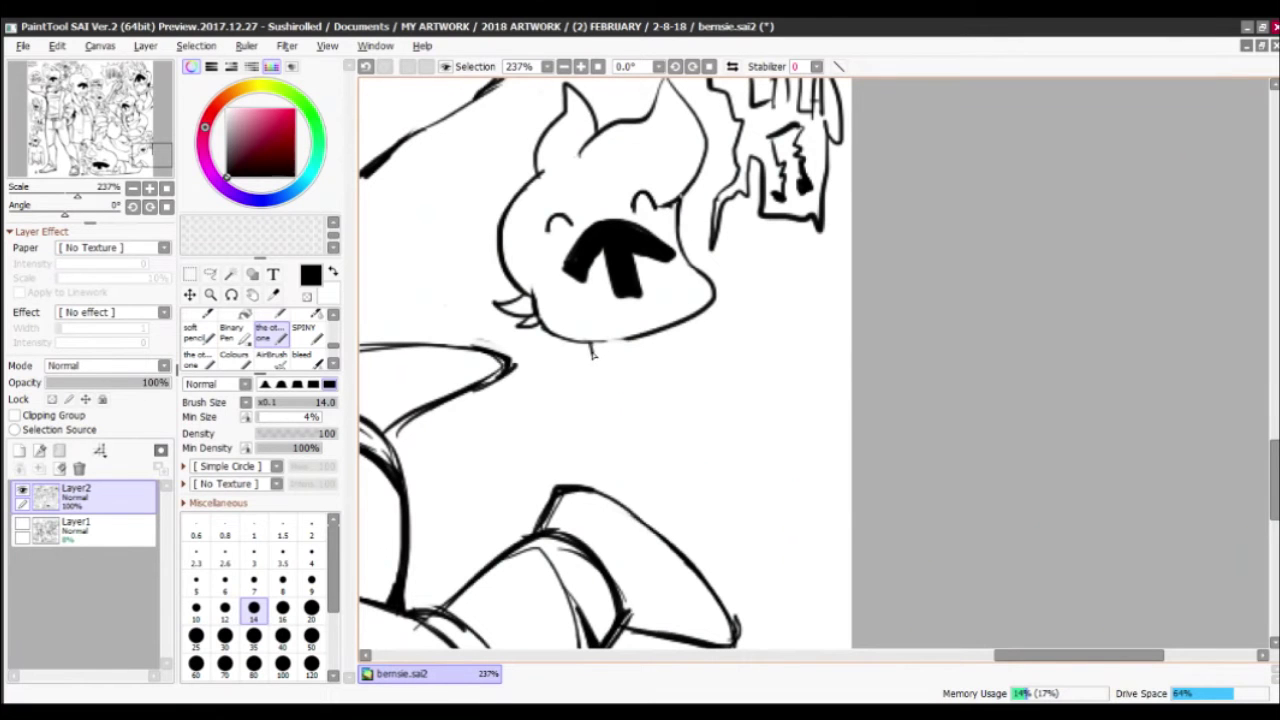
pyautogui.moveTo(636, 336); pyautogui.dragTo(637, 348)
# Draw the small figure's two arms bent at the elbows with both fists raised beneath the chin, redoing the first arm
pyautogui.moveTo(592, 345)
pyautogui.mouseDown()
pyautogui.moveTo(550, 402)
pyautogui.moveTo(563, 437)
pyautogui.mouseUp()
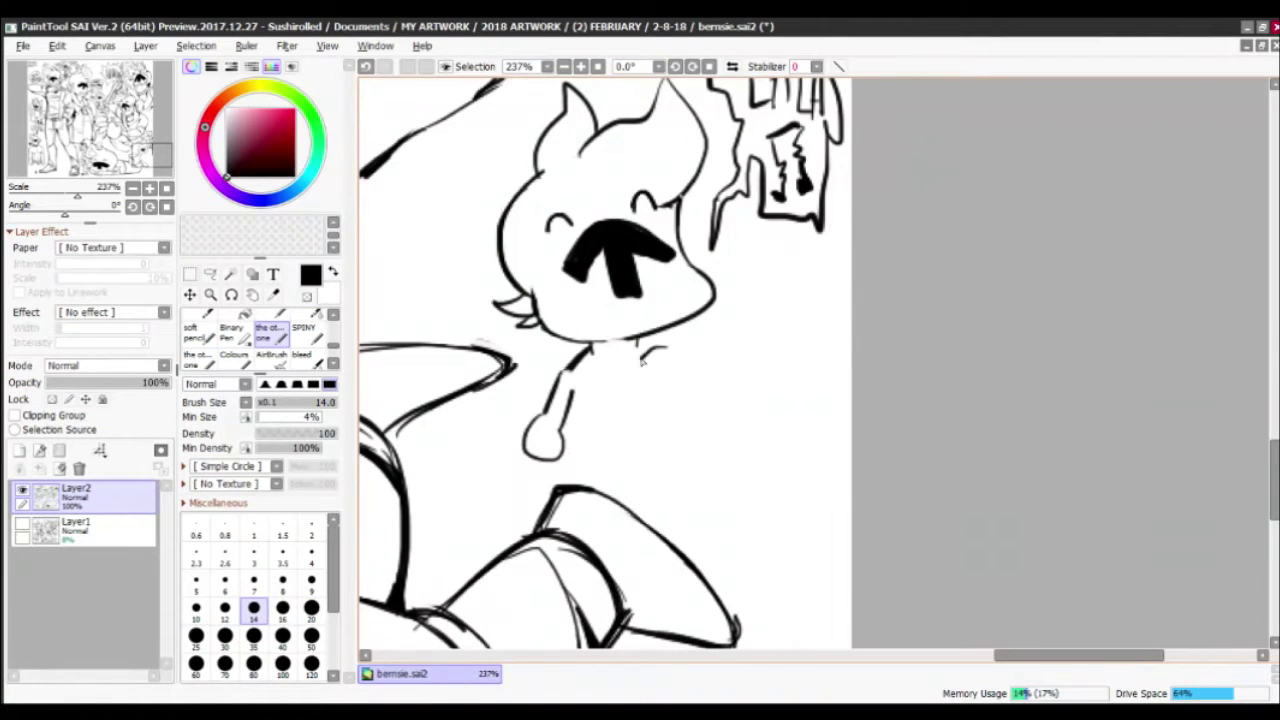
pyautogui.moveTo(662, 352); pyautogui.dragTo(666, 378)
pyautogui.press('x')
pyautogui.moveTo(548, 448)
pyautogui.mouseDown()
pyautogui.moveTo(575, 365)
pyautogui.moveTo(603, 344)
pyautogui.moveTo(600, 398)
pyautogui.moveTo(516, 412)
pyautogui.mouseUp()
pyautogui.press('x')
pyautogui.moveTo(664, 376)
pyautogui.mouseDown()
pyautogui.moveTo(712, 396)
pyautogui.moveTo(698, 356)
pyautogui.mouseUp()
pyautogui.moveTo(544, 374)
pyautogui.mouseDown()
pyautogui.moveTo(548, 388)
pyautogui.moveTo(566, 364)
pyautogui.mouseUp()
pyautogui.moveTo(578, 378); pyautogui.dragTo(648, 352)
pyautogui.moveTo(588, 340); pyautogui.dragTo(538, 384)
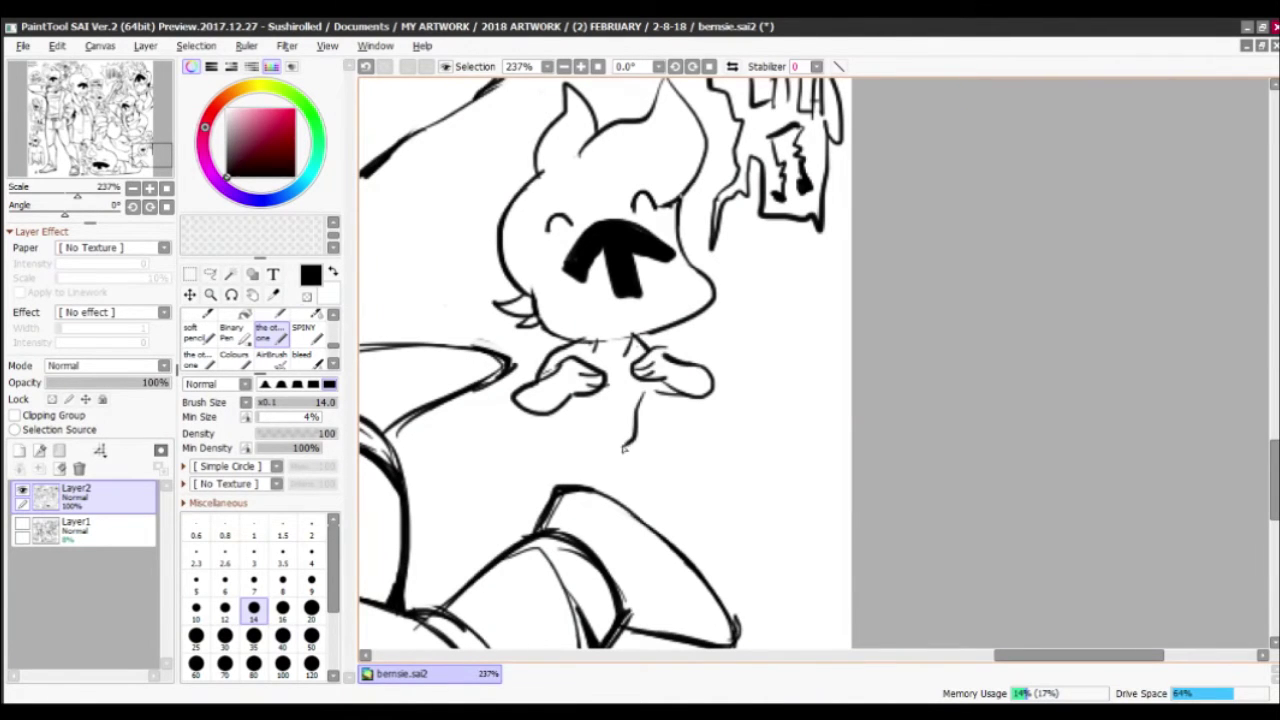
# Draw the small figure's torso, shirt hem, stubby legs and feet standing over the lying figure's shoe
pyautogui.moveTo(596, 474); pyautogui.dragTo(603, 488)
pyautogui.moveTo(632, 440); pyautogui.dragTo(662, 506)
pyautogui.press('x')
pyautogui.moveTo(546, 500)
pyautogui.mouseDown()
pyautogui.moveTo(545, 440)
pyautogui.moveTo(524, 496)
pyautogui.moveTo(550, 494)
pyautogui.mouseUp()
pyautogui.press('x')
pyautogui.press('x')
pyautogui.press('x')
pyautogui.press('x')
pyautogui.press('x')
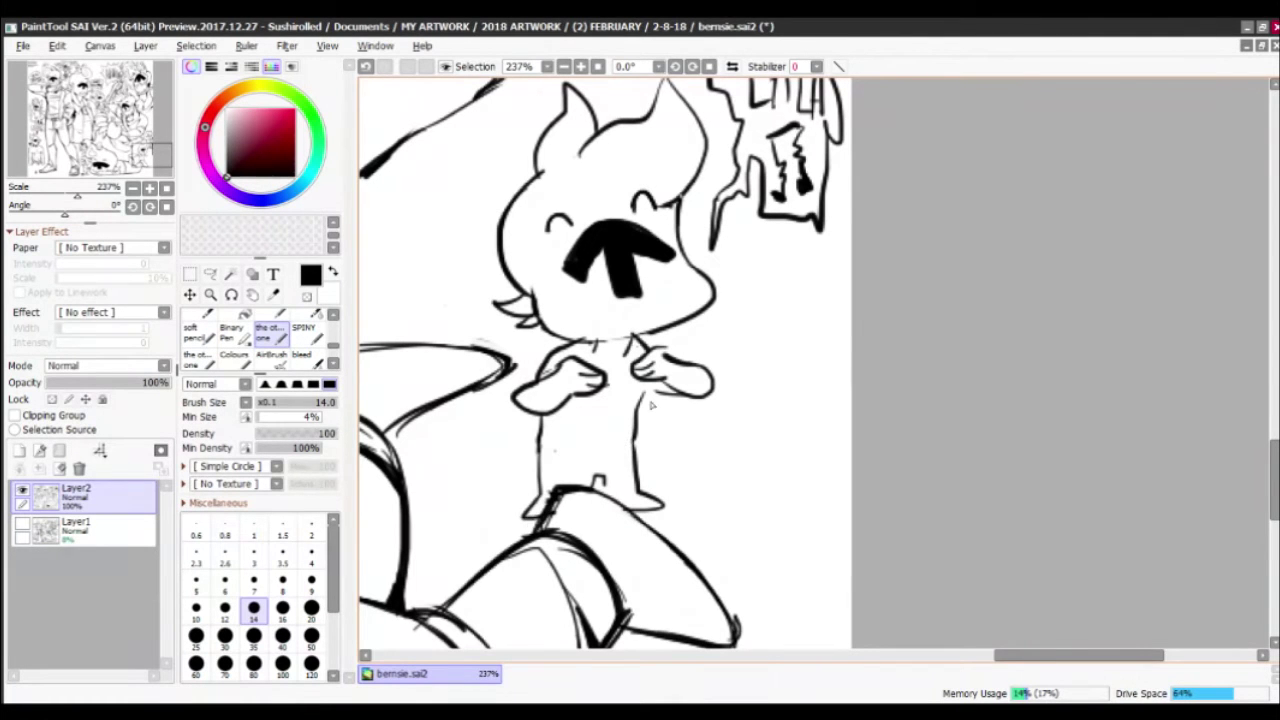
pyautogui.scroll(-7, 550, 465)
pyautogui.scroll(7, 550, 465)
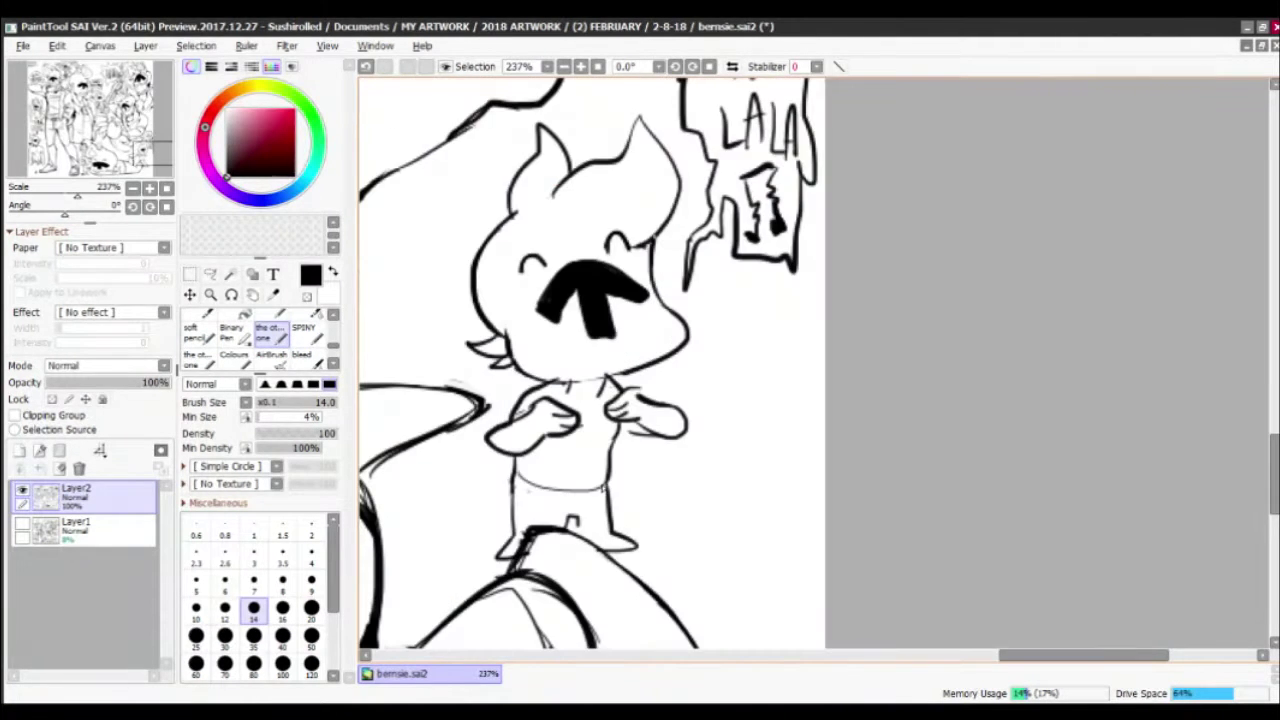
# Draw pointed inner-ear shapes inside both of the small figure's flame-like ears and erase the stray neck lines under the chin
pyautogui.moveTo(645, 205); pyautogui.dragTo(610, 208)
pyautogui.moveTo(545, 172); pyautogui.dragTo(529, 204)
pyautogui.press('x')
pyautogui.moveTo(582, 388); pyautogui.dragTo(552, 390)
pyautogui.press('x')
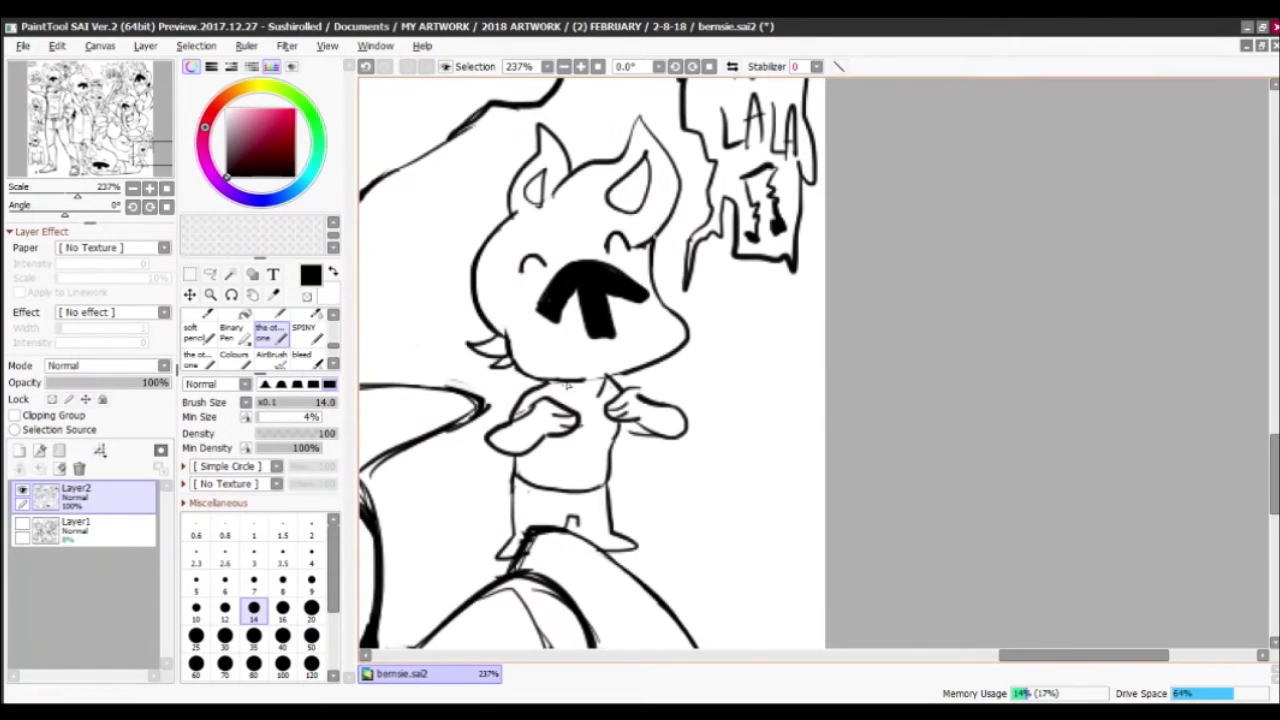
# Draw a pointed shirt collar and a narrow tie at the small figure's neck
pyautogui.press('x')
pyautogui.press('x')
pyautogui.moveTo(585, 500)
pyautogui.mouseDown()
pyautogui.moveTo(660, 420)
pyautogui.moveTo(668, 555)
pyautogui.mouseUp()
pyautogui.press('x')
pyautogui.press('x')
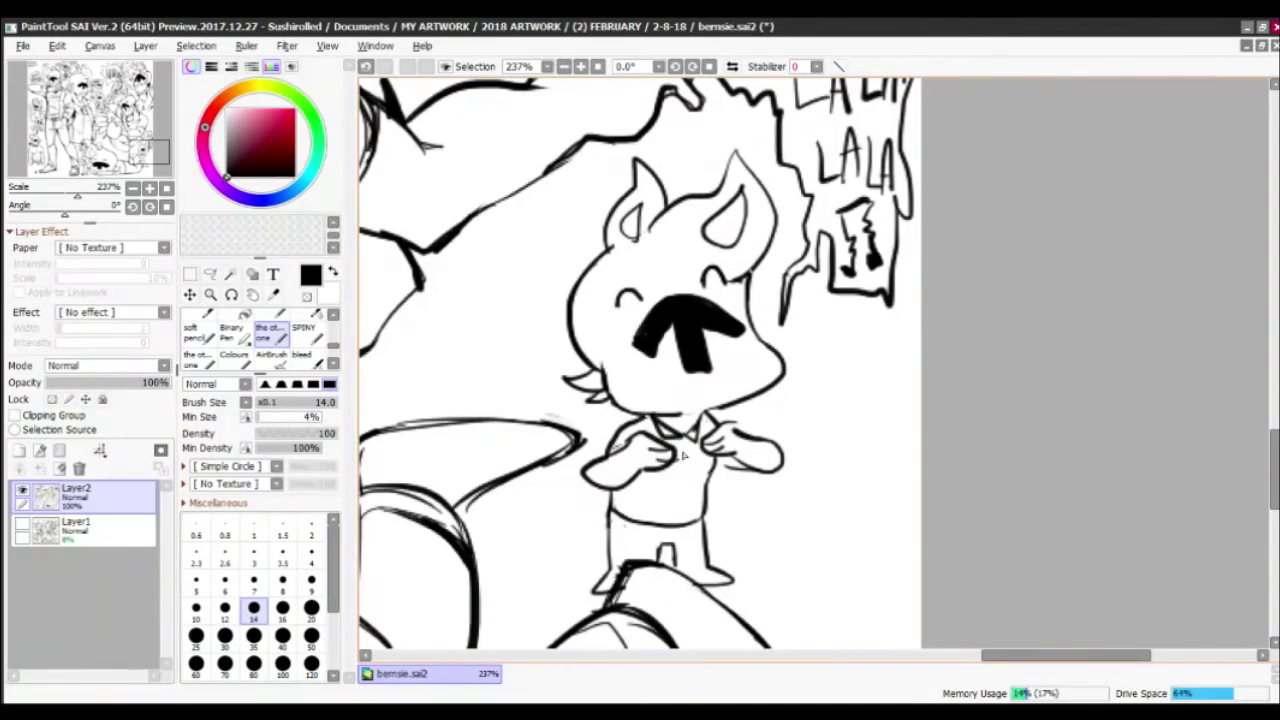
pyautogui.scroll(-6, 612, 528)
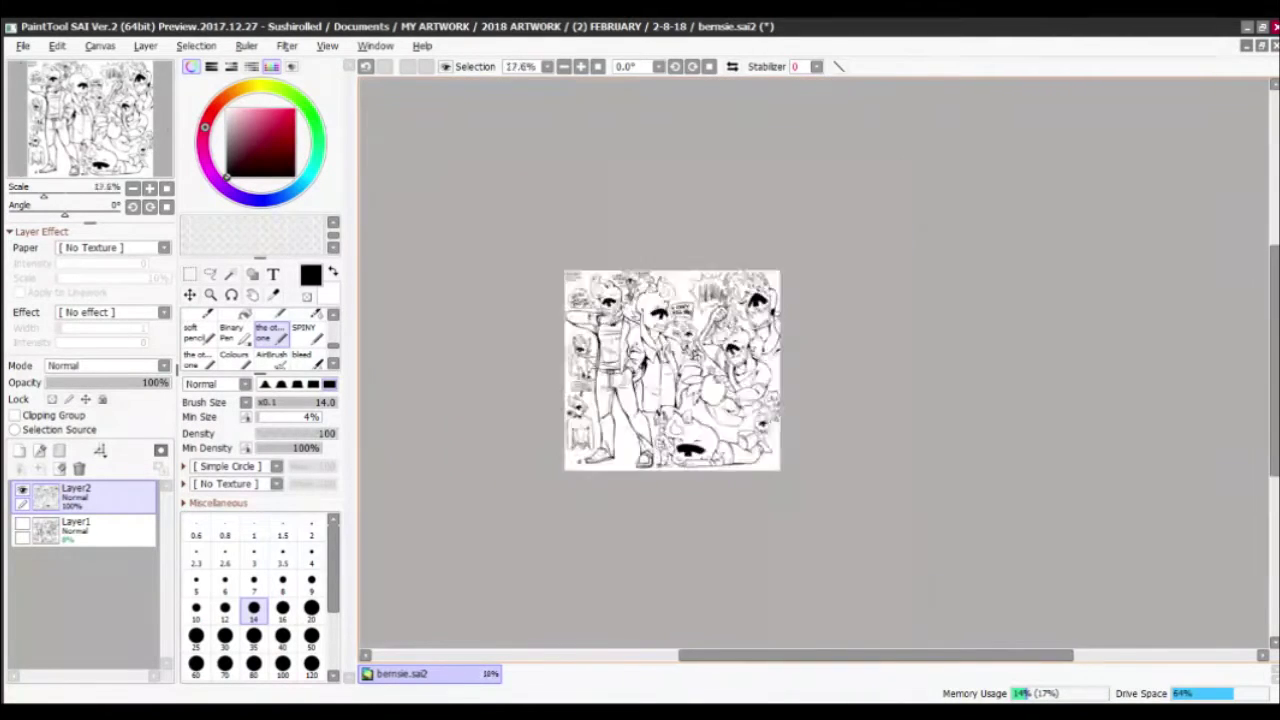
pyautogui.scroll(2, 612, 528)
pyautogui.scroll(-3, 915, 500)
pyautogui.scroll(9, 915, 500)
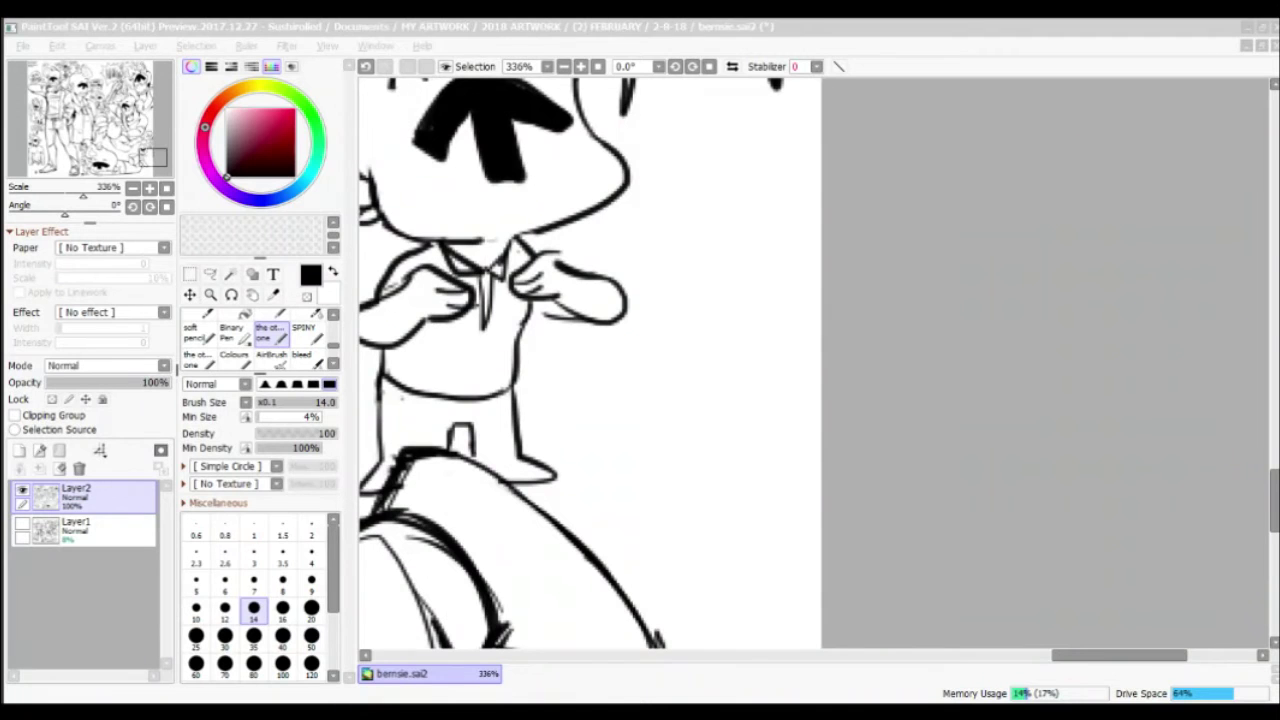
# Draw a double-lined table with straight legs behind the lying figure's raised shoe, beside the small singing figure
pyautogui.moveTo(590, 360); pyautogui.dragTo(968, 470)
pyautogui.moveTo(528, 282); pyautogui.dragTo(728, 275)
pyautogui.moveTo(556, 284)
pyautogui.mouseDown()
pyautogui.moveTo(478, 355)
pyautogui.moveTo(676, 312)
pyautogui.moveTo(690, 352)
pyautogui.mouseUp()
pyautogui.moveTo(712, 285); pyautogui.dragTo(698, 525)
pyautogui.moveTo(706, 418); pyautogui.dragTo(700, 528)
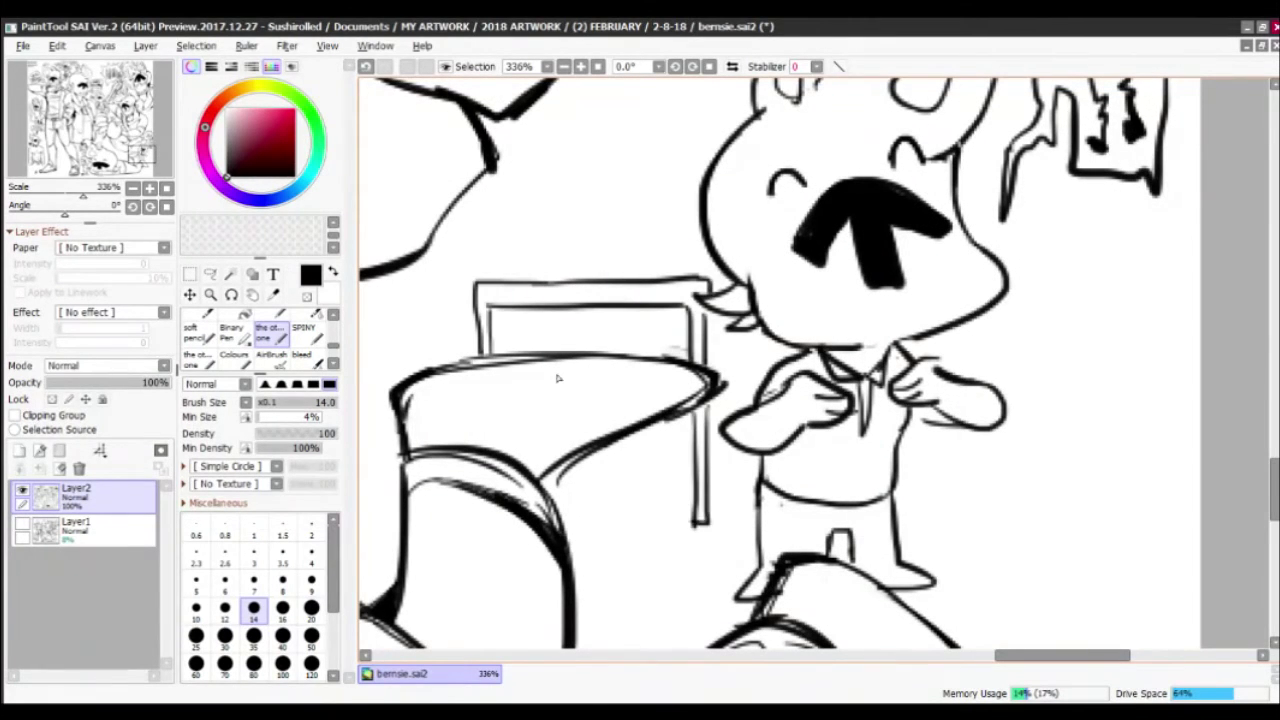
# Draw a small upright glass with vertical inner lines on the tabletop, redoing its first strokes
pyautogui.moveTo(563, 213); pyautogui.dragTo(626, 197)
pyautogui.moveTo(625, 198); pyautogui.dragTo(621, 278)
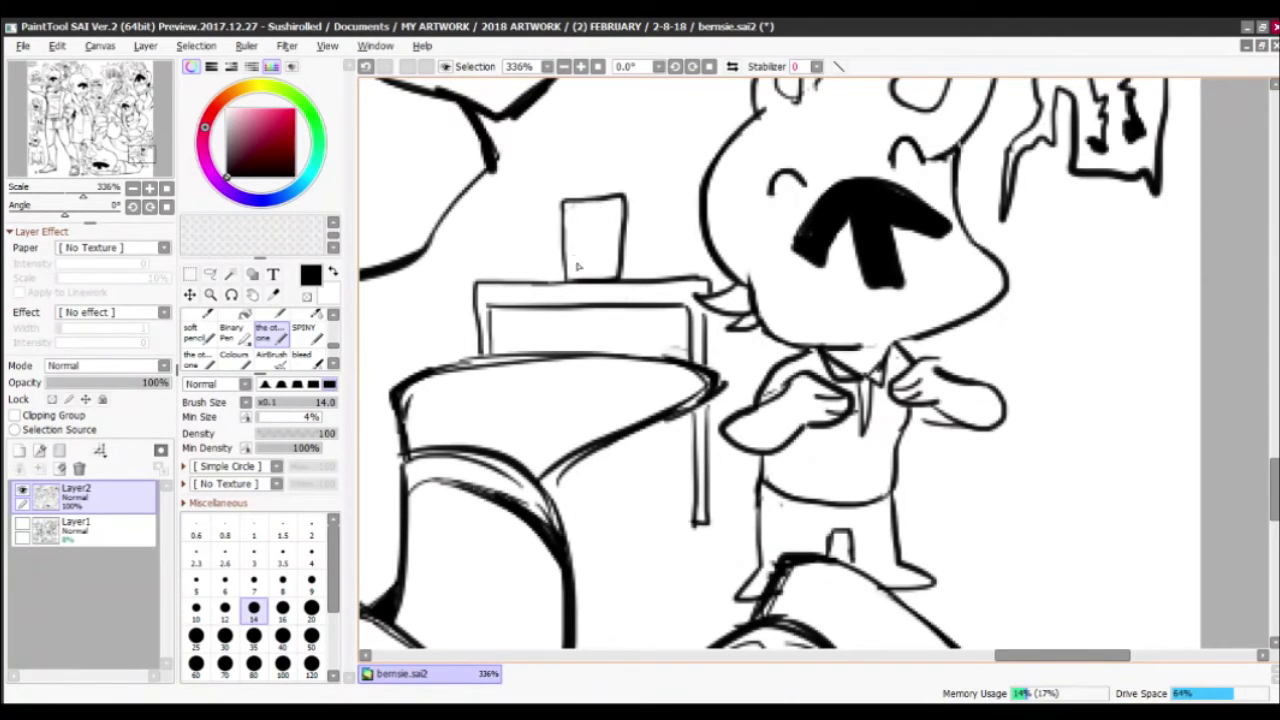
pyautogui.hotkey('ctrl', 'z')
pyautogui.hotkey('ctrl', 'z')
pyautogui.hotkey('ctrl', 'z')
pyautogui.moveTo(572, 276); pyautogui.dragTo(598, 272)
pyautogui.moveTo(612, 278)
pyautogui.mouseDown()
pyautogui.moveTo(604, 230)
pyautogui.moveTo(582, 262)
pyautogui.mouseUp()
pyautogui.moveTo(572, 206); pyautogui.dragTo(566, 258)
# Draw a tiny second character's head beside the small figure, with two pointed ears and a black arched face marking
pyautogui.scroll(2, 606, 237)
pyautogui.hscroll(5, 712, 323)
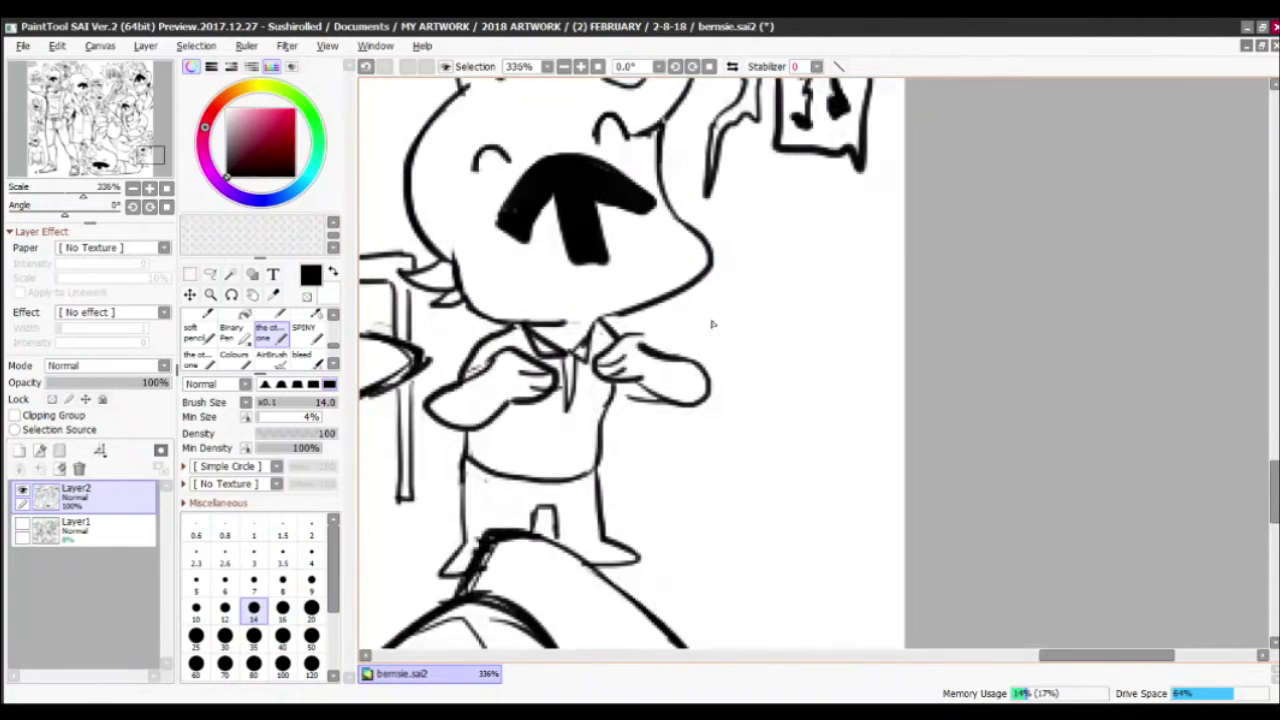
pyautogui.moveTo(820, 426); pyautogui.dragTo(898, 402)
pyautogui.moveTo(871, 356)
pyautogui.mouseDown()
pyautogui.moveTo(874, 382)
pyautogui.moveTo(862, 298)
pyautogui.mouseUp()
pyautogui.moveTo(866, 350)
pyautogui.mouseDown()
pyautogui.moveTo(858, 324)
pyautogui.moveTo(818, 310)
pyautogui.mouseUp()
pyautogui.moveTo(824, 340); pyautogui.dragTo(812, 418)
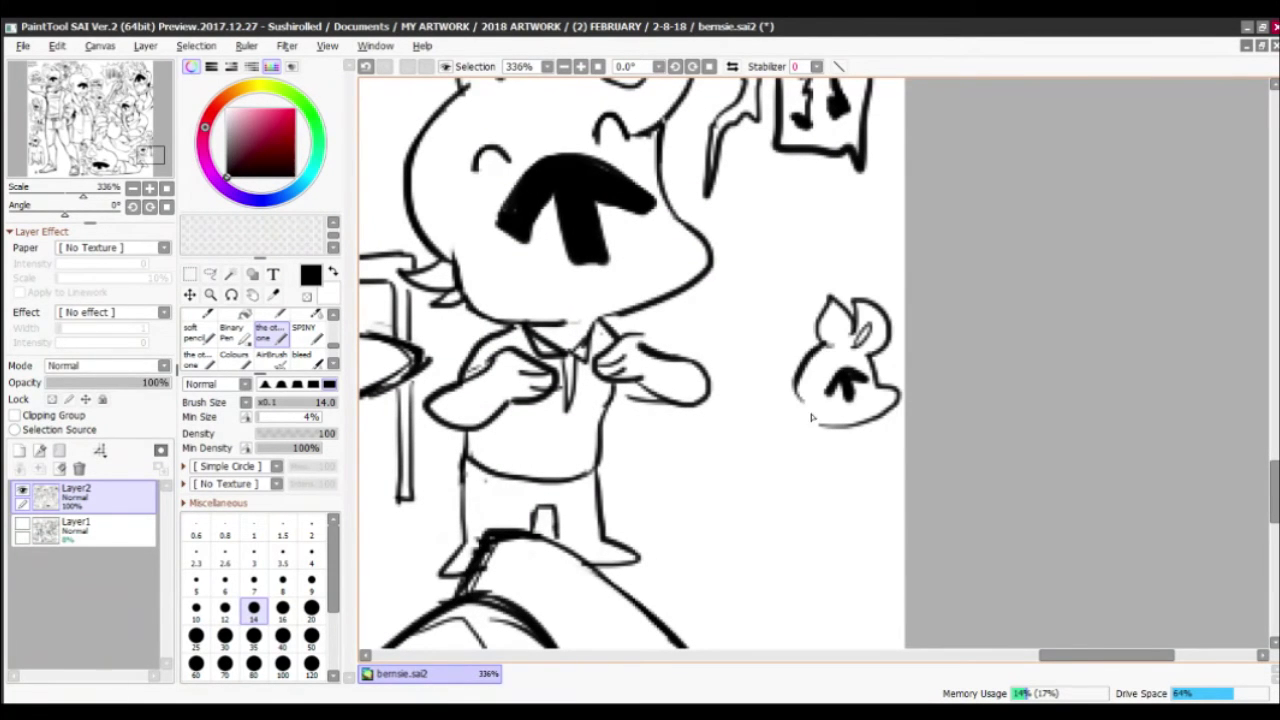
# Reshape the tiny character's snout, and add a cheek tuft and one arm angled outward
pyautogui.press('e')
pyautogui.moveTo(900, 412); pyautogui.dragTo(890, 388)
pyautogui.press('e')
pyautogui.moveTo(892, 330); pyautogui.dragTo(886, 410)
pyautogui.press('e')
pyautogui.moveTo(890, 272)
pyautogui.mouseDown()
pyautogui.moveTo(882, 420)
pyautogui.moveTo(828, 444)
pyautogui.moveTo(815, 490)
pyautogui.mouseUp()
pyautogui.press('e')
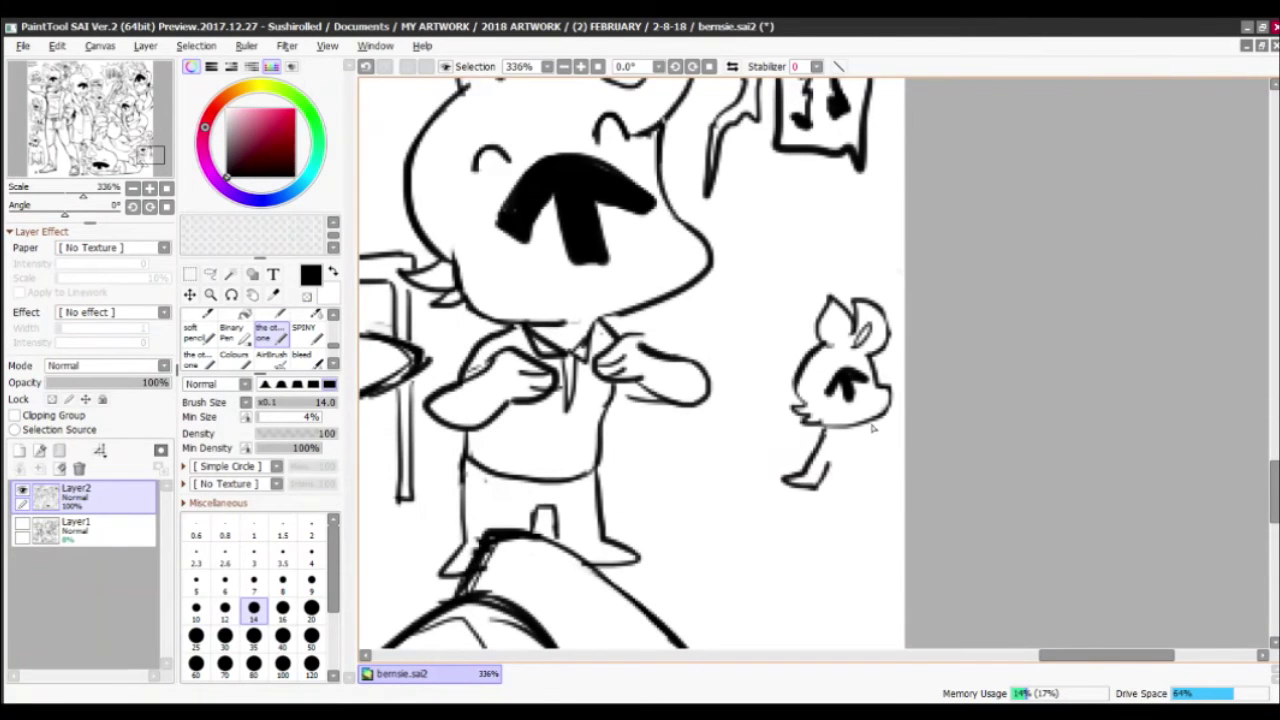
# Draw the tiny character's other arm, stubby legs with feet and shirt hem, erasing stray lines between strokes
pyautogui.moveTo(898, 468); pyautogui.dragTo(884, 484)
pyautogui.moveTo(864, 436)
pyautogui.mouseDown()
pyautogui.moveTo(878, 484)
pyautogui.moveTo(808, 522)
pyautogui.mouseUp()
pyautogui.press('e')
pyautogui.moveTo(870, 496); pyautogui.dragTo(866, 436)
pyautogui.press('e')
pyautogui.press('e')
pyautogui.press('e')
pyautogui.moveTo(848, 494); pyautogui.dragTo(850, 522)
pyautogui.press('e')
pyautogui.press('e')
pyautogui.moveTo(830, 468); pyautogui.dragTo(870, 466)
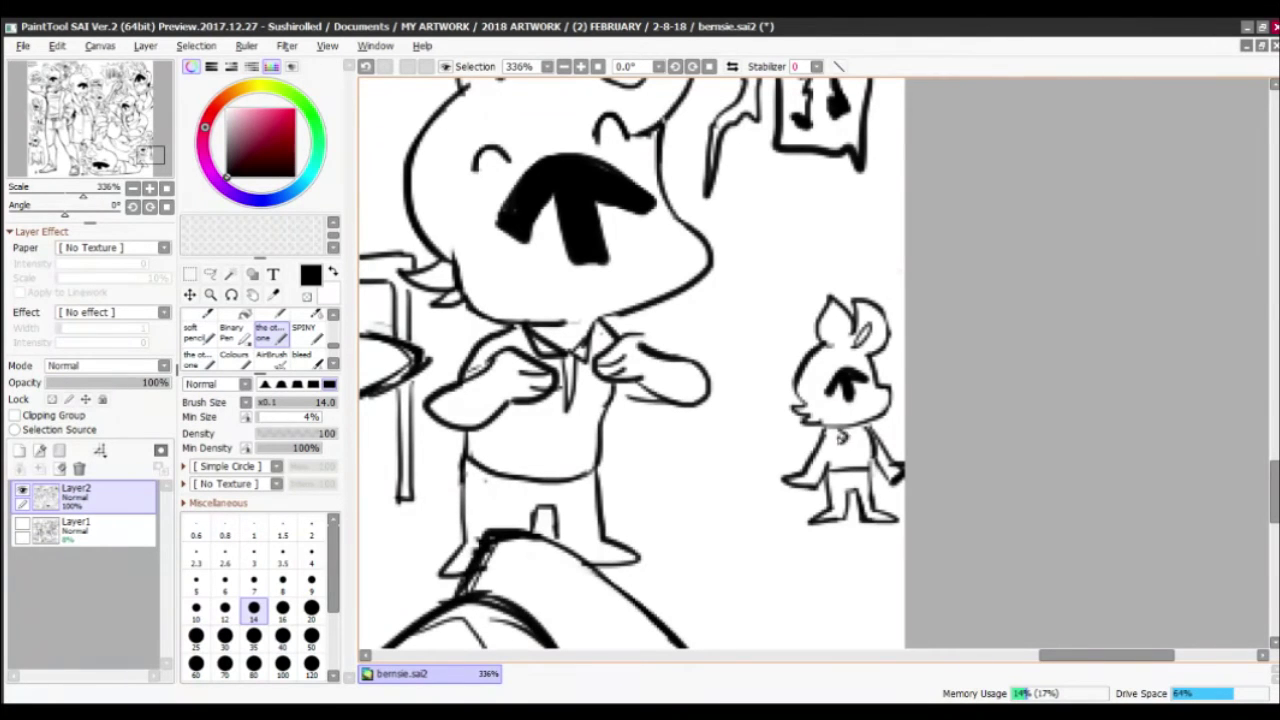
# Letter a bold "LAAA" above the tiny character and surround it with a jagged burst bubble
pyautogui.moveTo(778, 178)
pyautogui.mouseDown()
pyautogui.moveTo(808, 258)
pyautogui.moveTo(856, 256)
pyautogui.moveTo(880, 176)
pyautogui.moveTo(876, 230)
pyautogui.mouseUp()
pyautogui.press('e')
pyautogui.press('e')
pyautogui.moveTo(858, 266)
pyautogui.mouseDown()
pyautogui.moveTo(886, 266)
pyautogui.moveTo(904, 170)
pyautogui.mouseUp()
pyautogui.moveTo(864, 280)
pyautogui.mouseDown()
pyautogui.moveTo(840, 286)
pyautogui.moveTo(771, 181)
pyautogui.mouseUp()
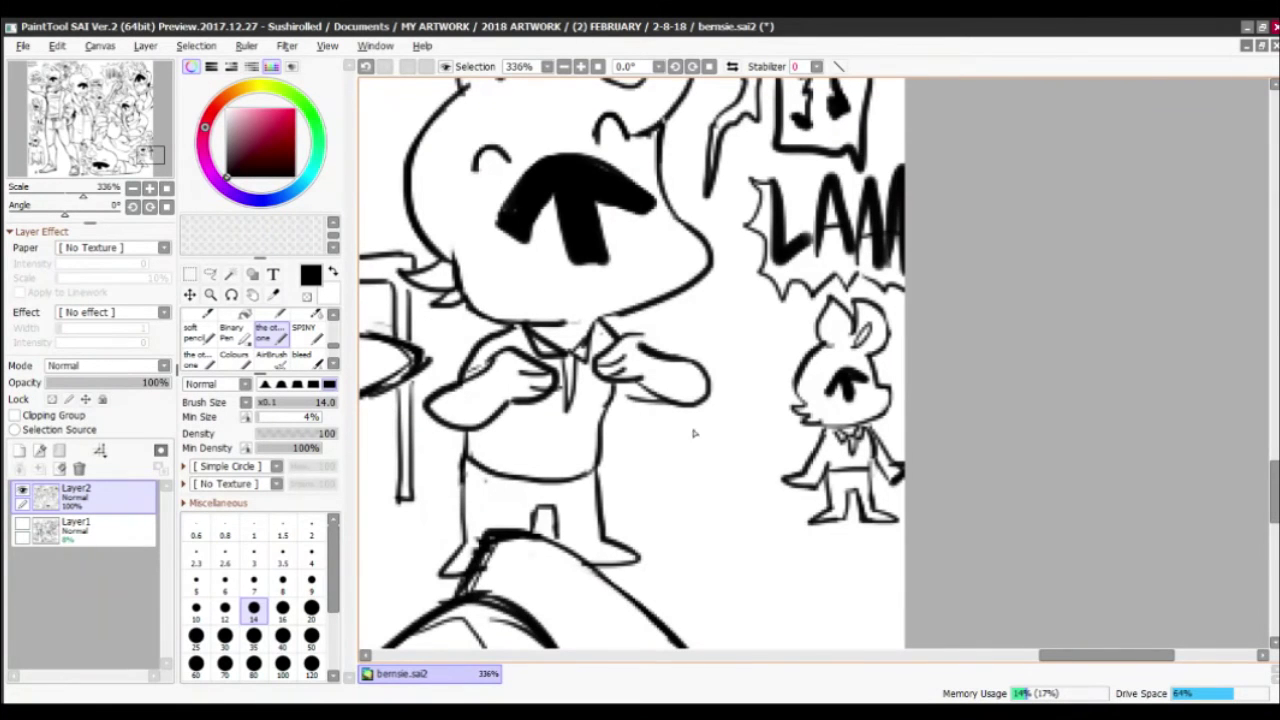
# Draw a small table beside the tiny character with pointed shards and flecks flying up from its top
pyautogui.moveTo(768, 338); pyautogui.dragTo(776, 350)
pyautogui.moveTo(680, 418)
pyautogui.mouseDown()
pyautogui.moveTo(778, 412)
pyautogui.moveTo(776, 505)
pyautogui.mouseUp()
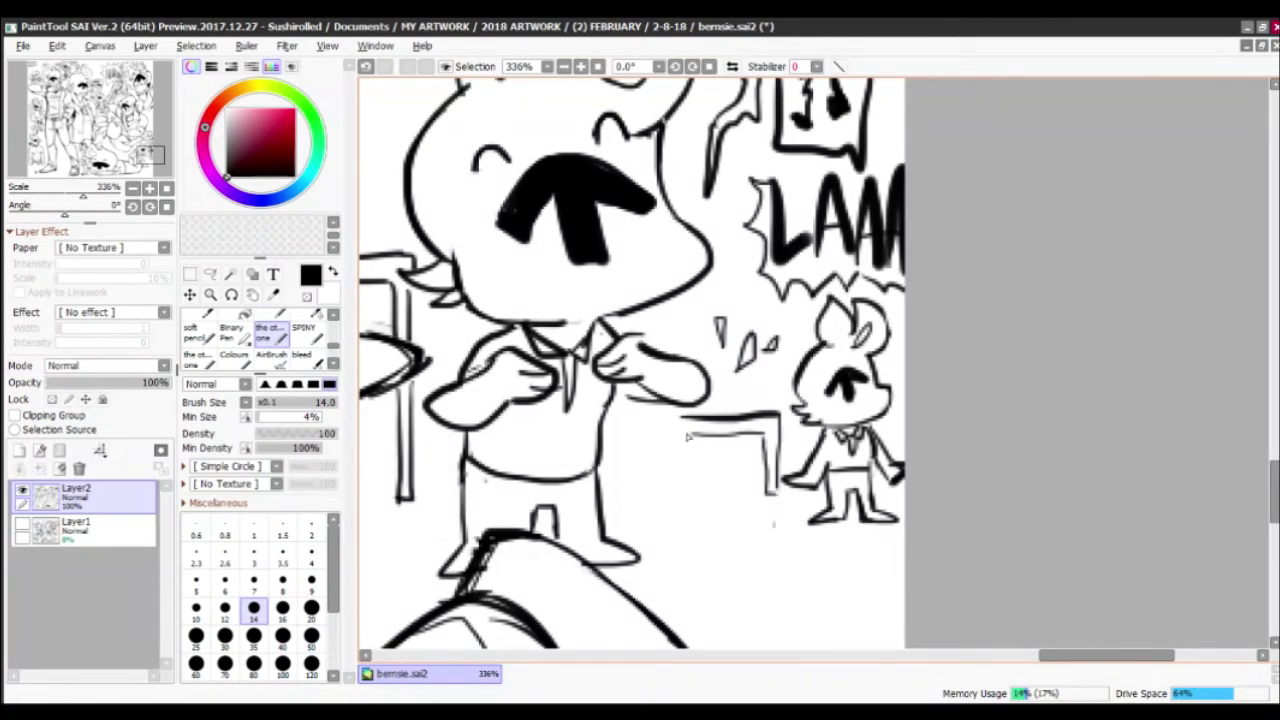
pyautogui.moveTo(680, 420); pyautogui.dragTo(682, 494)
pyautogui.moveTo(716, 372); pyautogui.dragTo(699, 348)
pyautogui.moveTo(726, 372); pyautogui.dragTo(722, 318)
pyautogui.moveTo(736, 370); pyautogui.dragTo(740, 330)
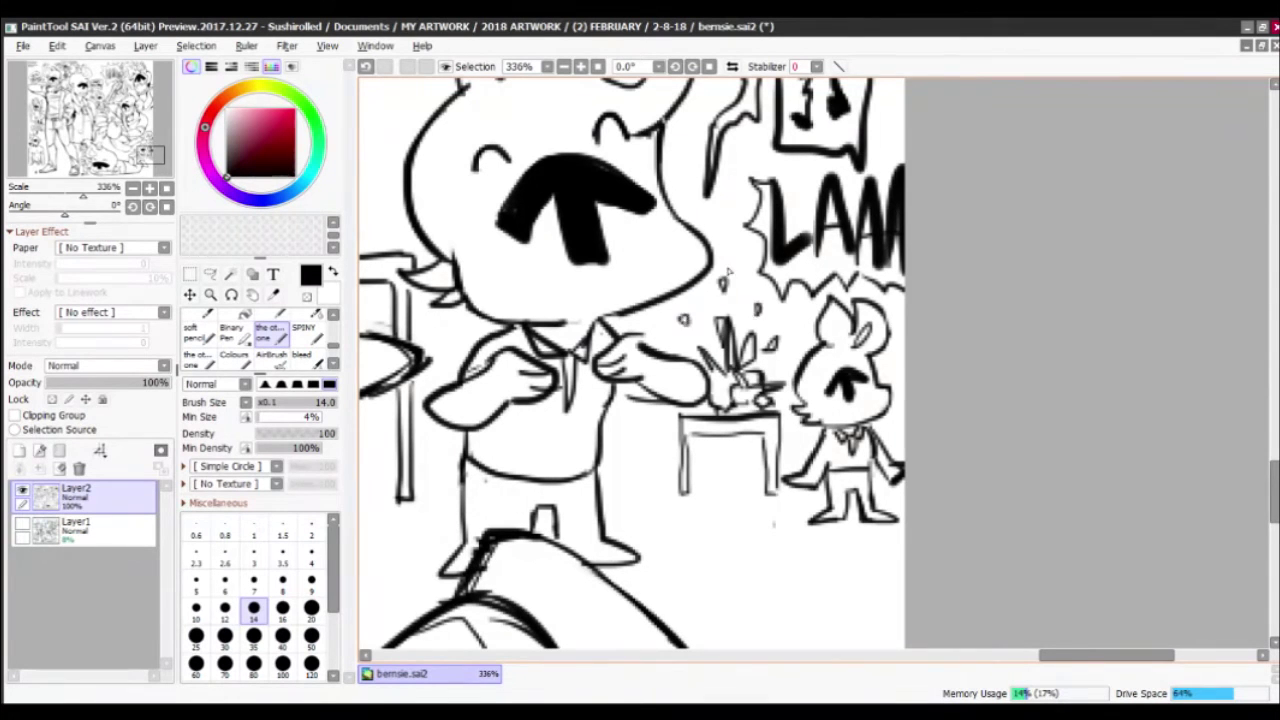
# Undo the last strokes, redraw the object on the small table as a spiky dark-centred burst, and add a bucket beneath it
pyautogui.scroll(1, 545, 345)
pyautogui.hotkey('ctrl', 'z')
pyautogui.hotkey('ctrl', 'z')
pyautogui.hotkey('ctrl', 'z')
pyautogui.moveTo(765, 385)
pyautogui.mouseDown()
pyautogui.moveTo(790, 345)
pyautogui.moveTo(825, 420)
pyautogui.moveTo(745, 430)
pyautogui.mouseUp()
pyautogui.moveTo(778, 372); pyautogui.dragTo(792, 405)
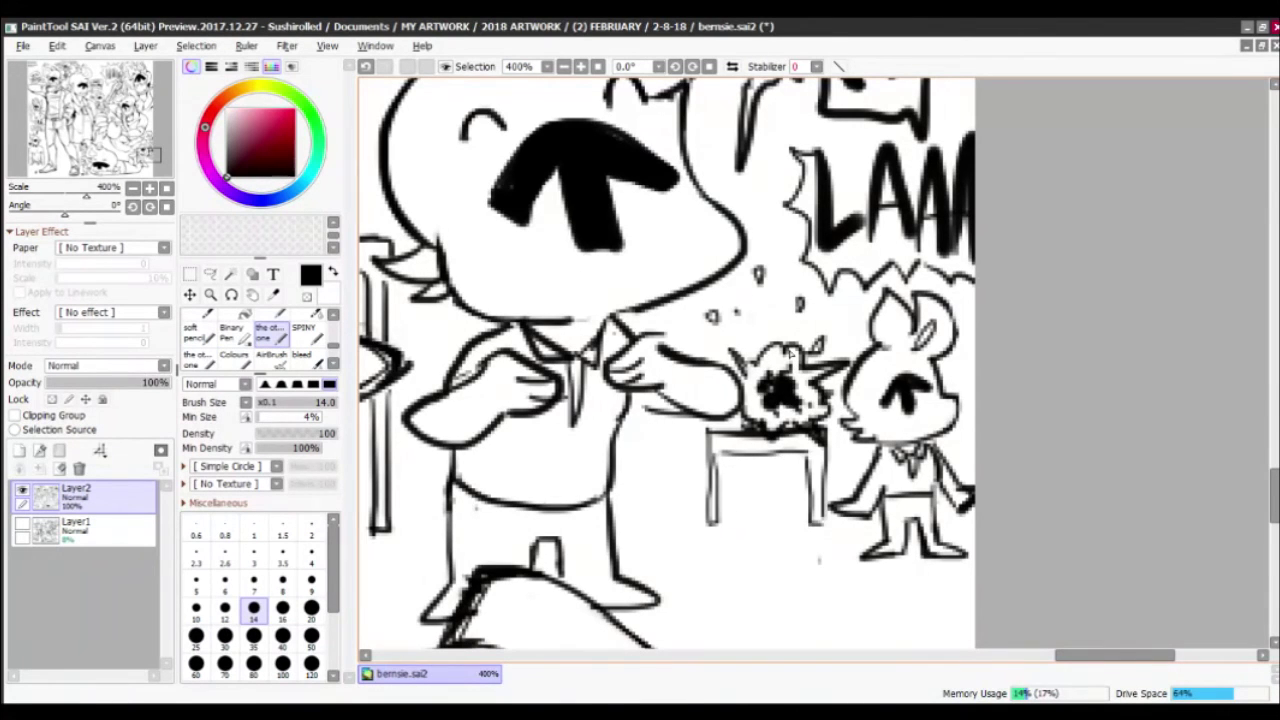
pyautogui.moveTo(784, 450)
pyautogui.mouseDown()
pyautogui.moveTo(768, 518)
pyautogui.moveTo(740, 505)
pyautogui.moveTo(796, 560)
pyautogui.mouseUp()
# Save the finished line art to bernsie.sai2
pyautogui.scroll(-8, 862, 492)
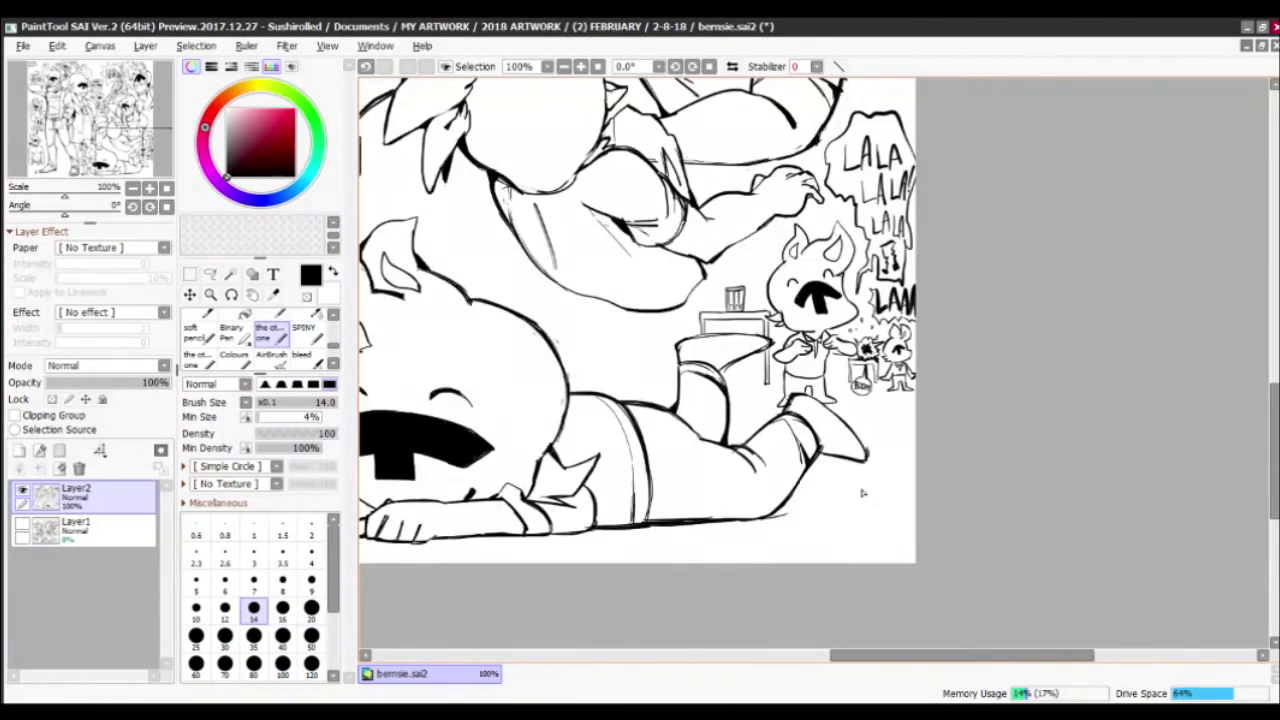
pyautogui.scroll(-3, 862, 492)
pyautogui.scroll(3, 730, 430)
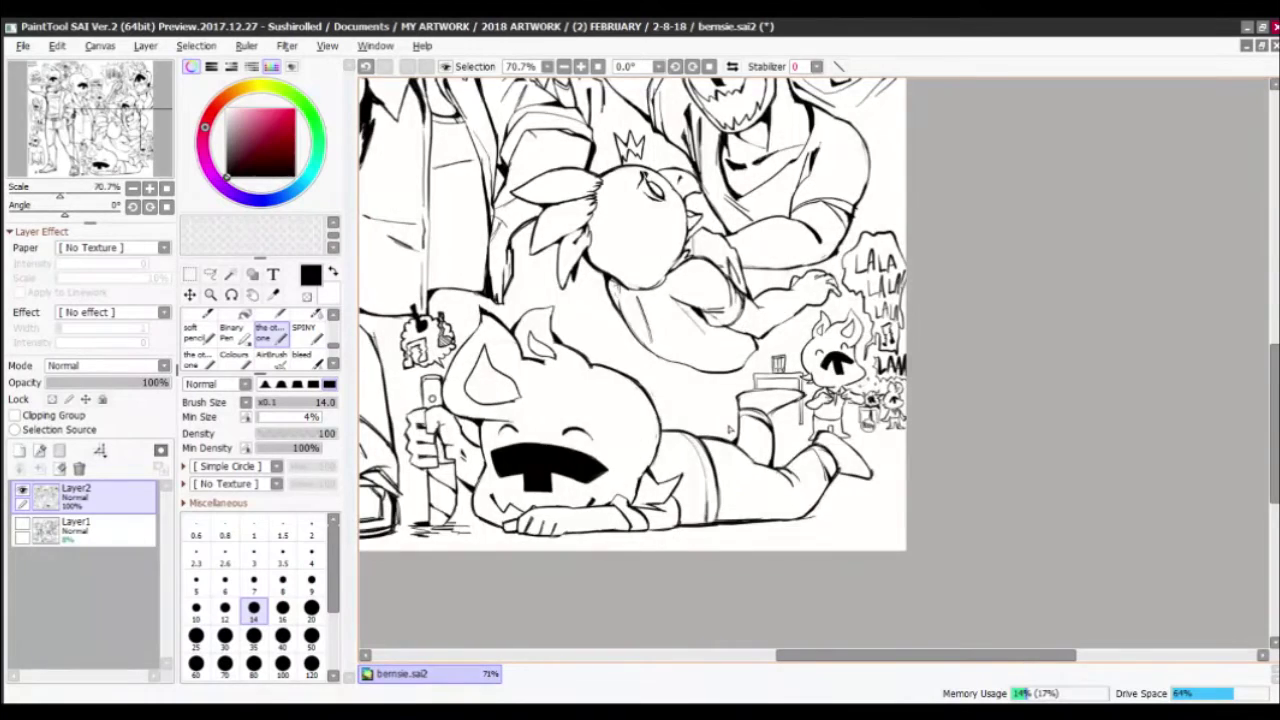
pyautogui.scroll(-2, 694, 389)
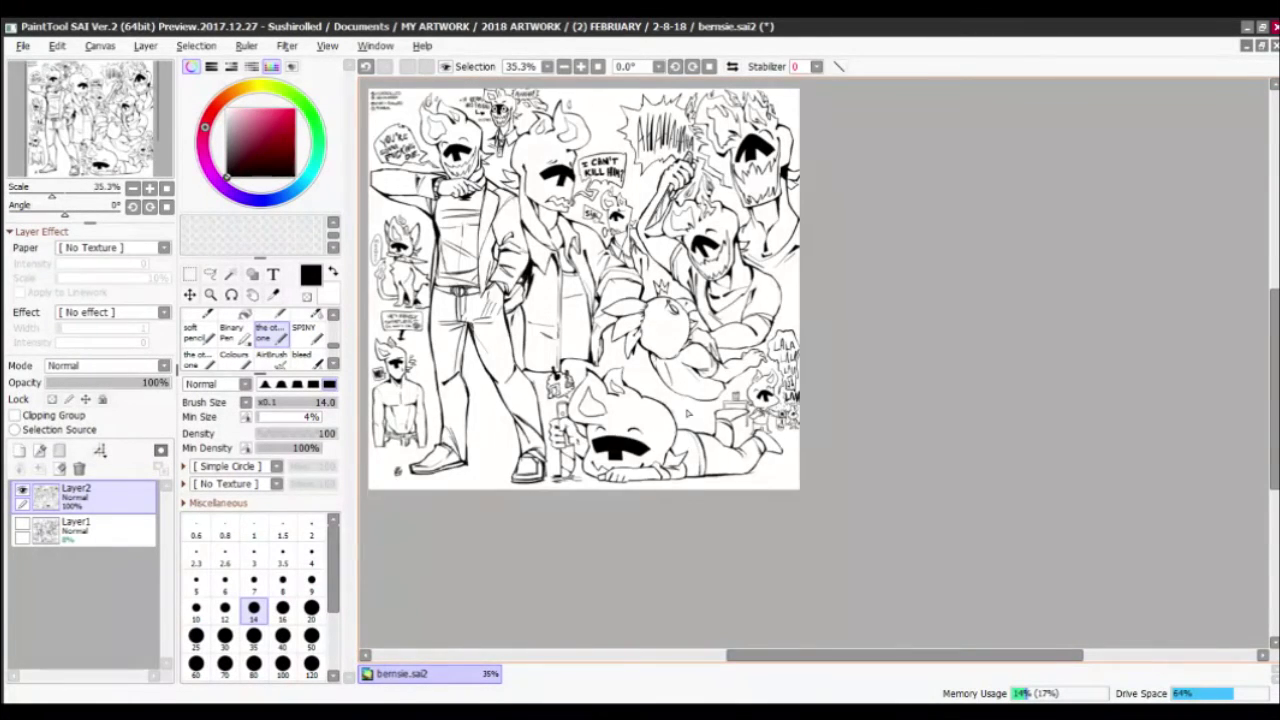
pyautogui.scroll(1, 687, 413)
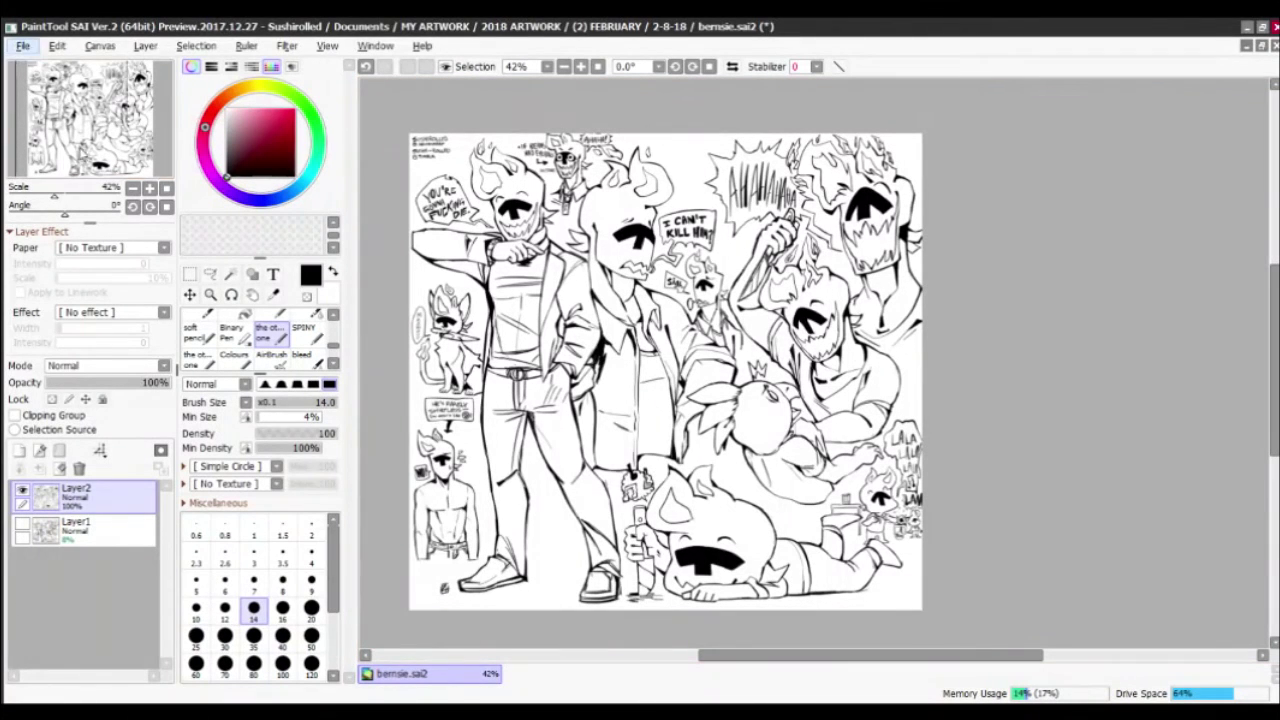
pyautogui.hotkey('ctrl', 's')
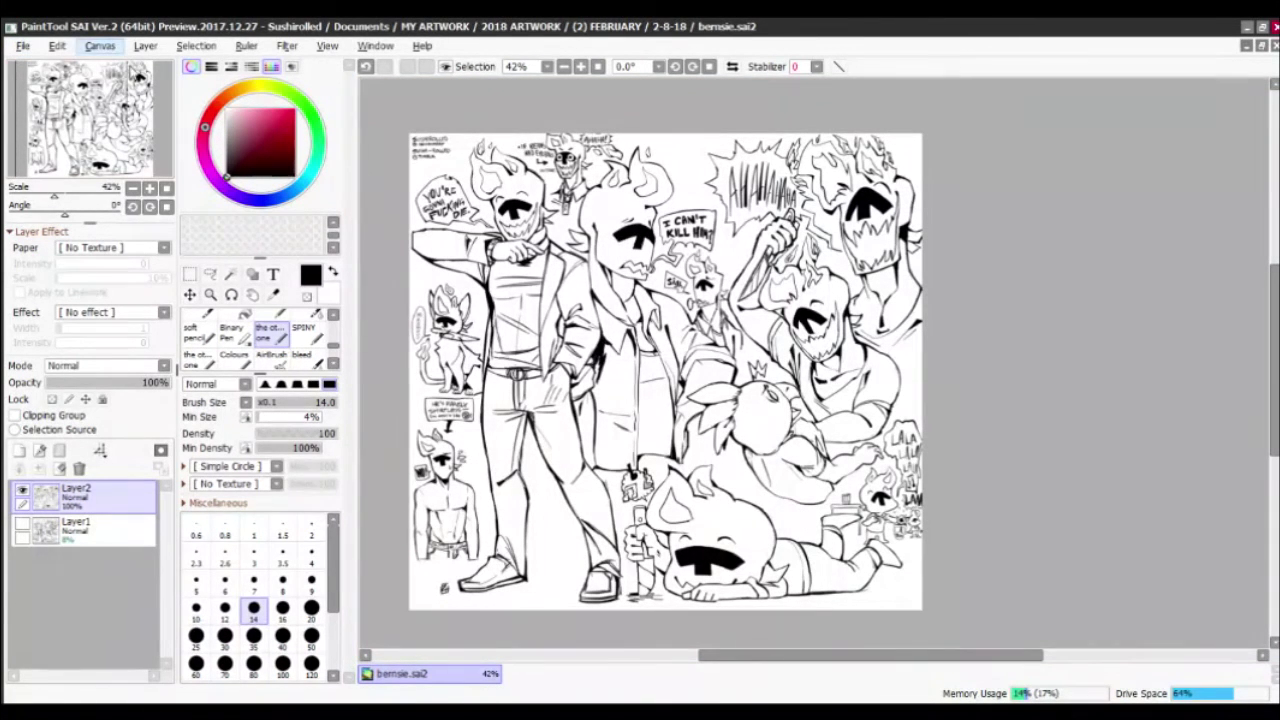